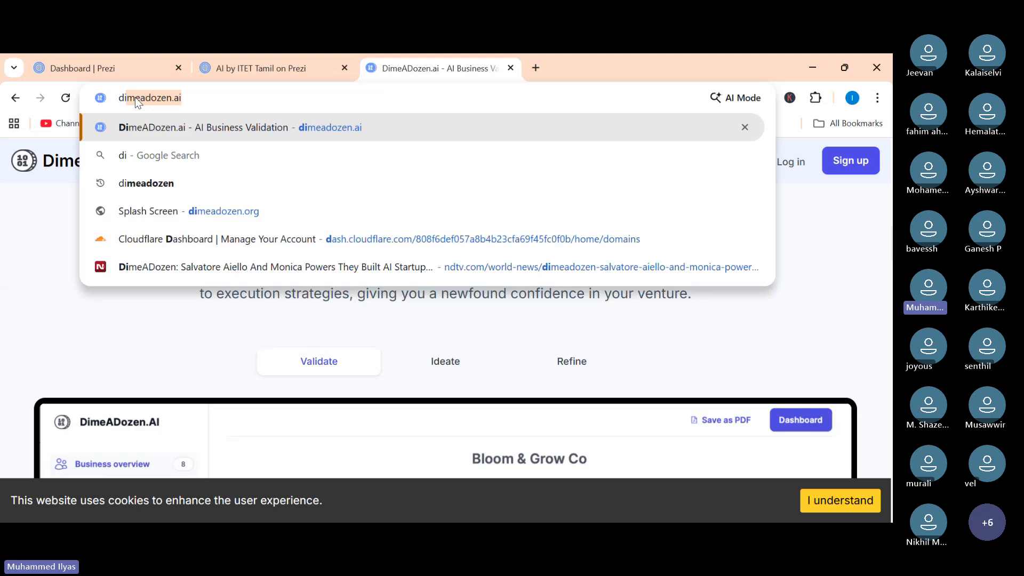
Search Google for dimeadozen and switch to the News results.
type("oxzen")
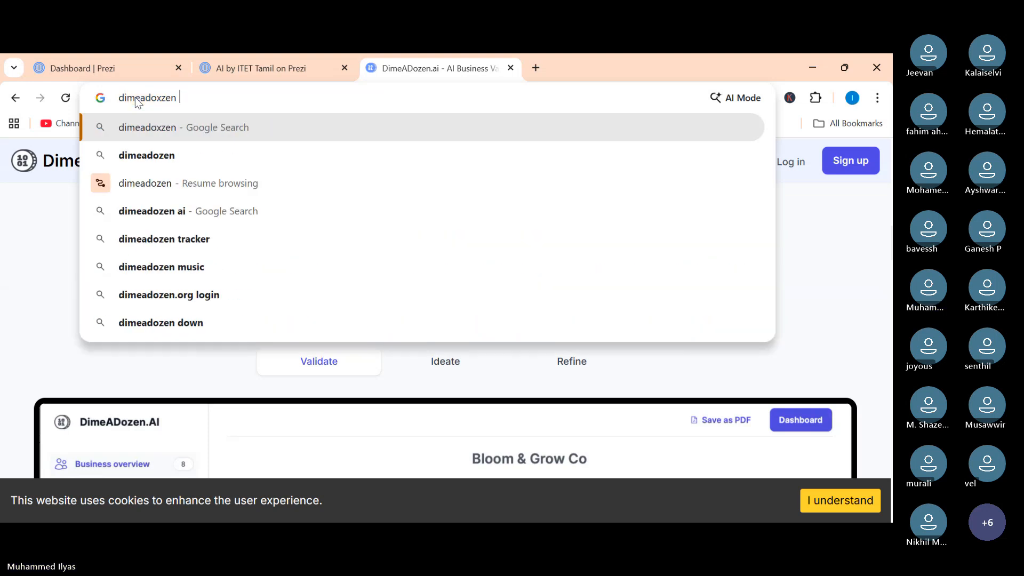
key("Return")
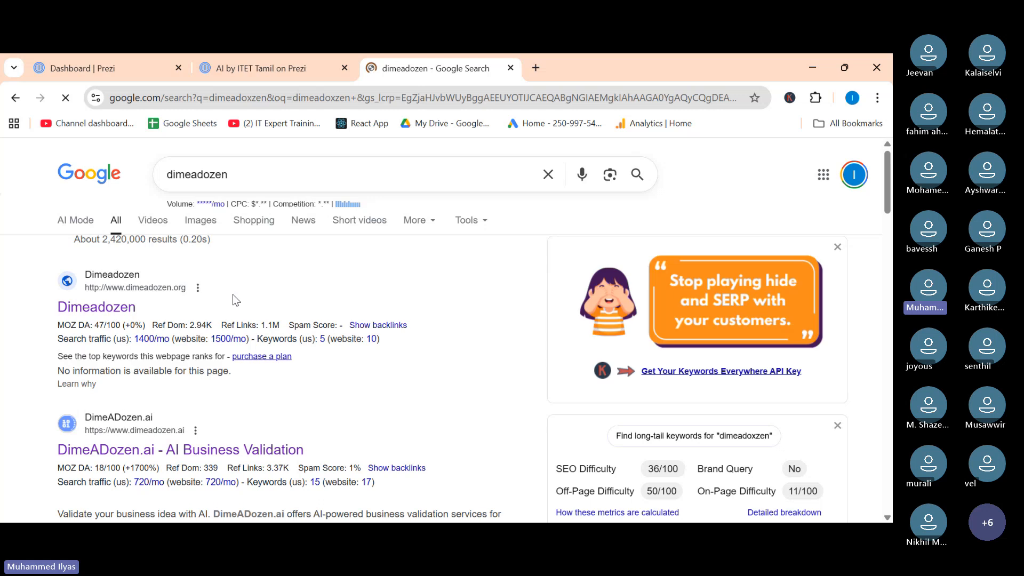
left_click(302, 224)
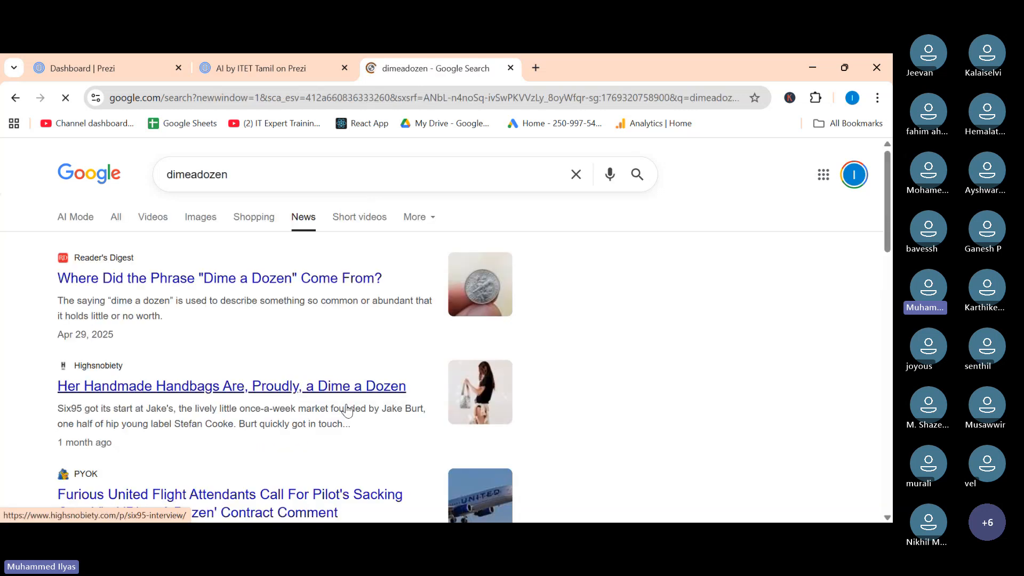
Open the NDTV news article about the DimeADozen AI startup.
scroll(347, 409, "down", 10)
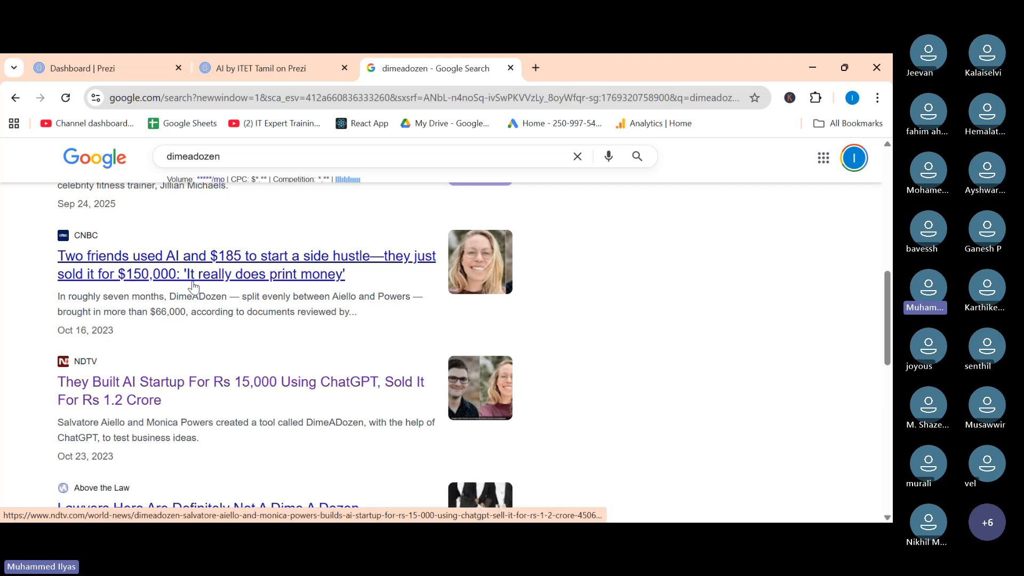
left_click(129, 396)
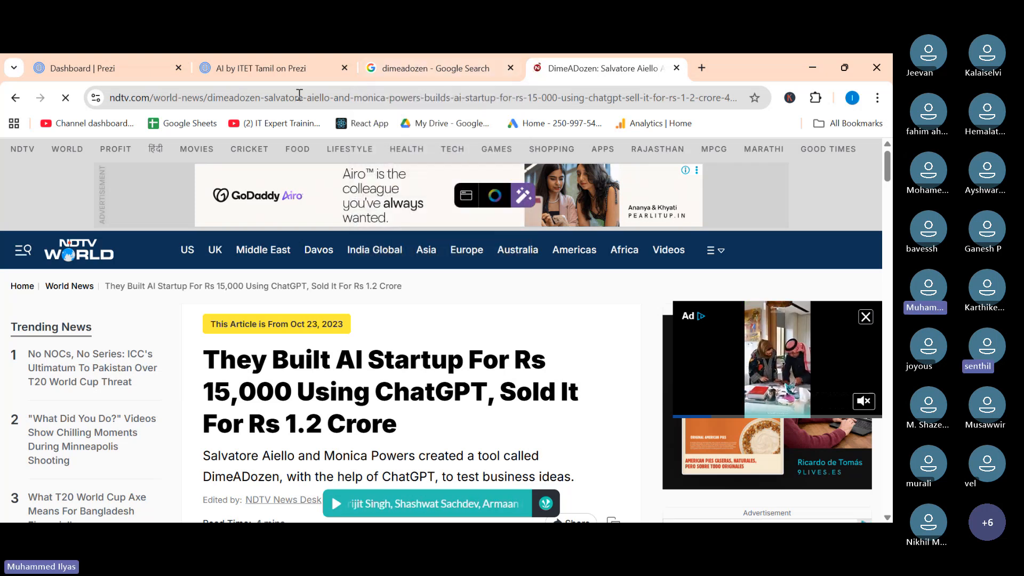
Search Google for flowise ai from the address bar.
mouse_move(276, 75)
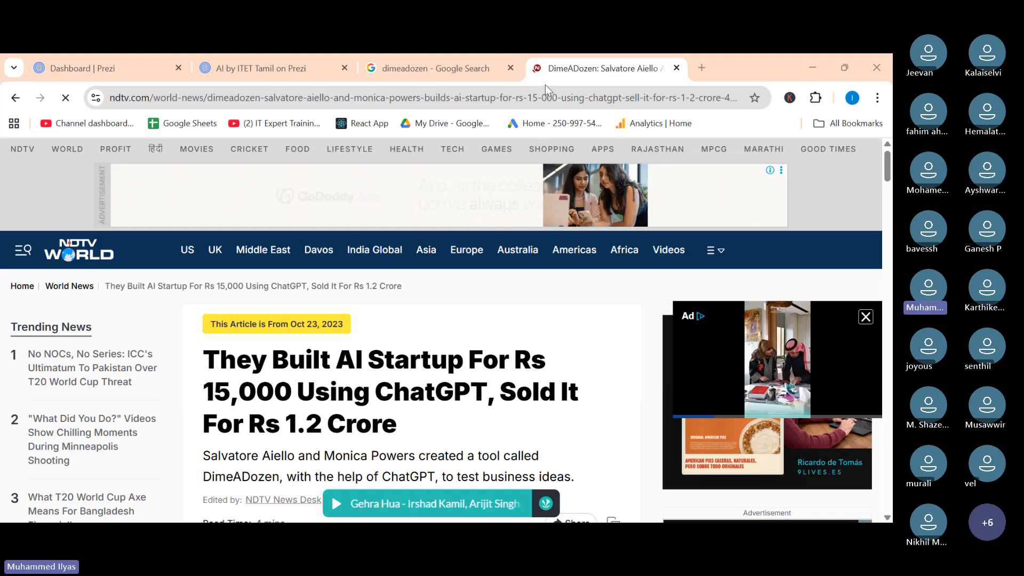
left_click(513, 98)
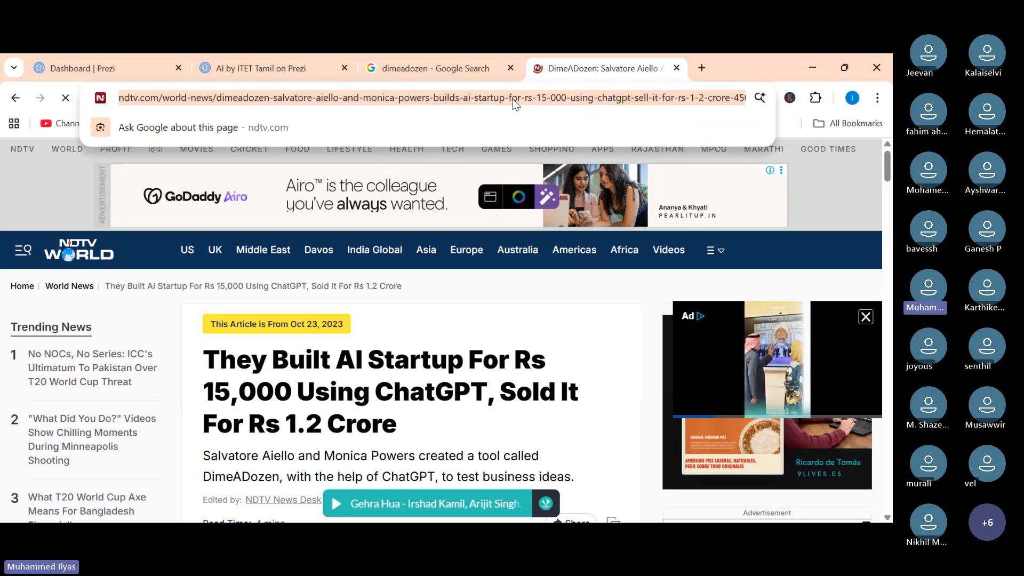
type("flowise ai")
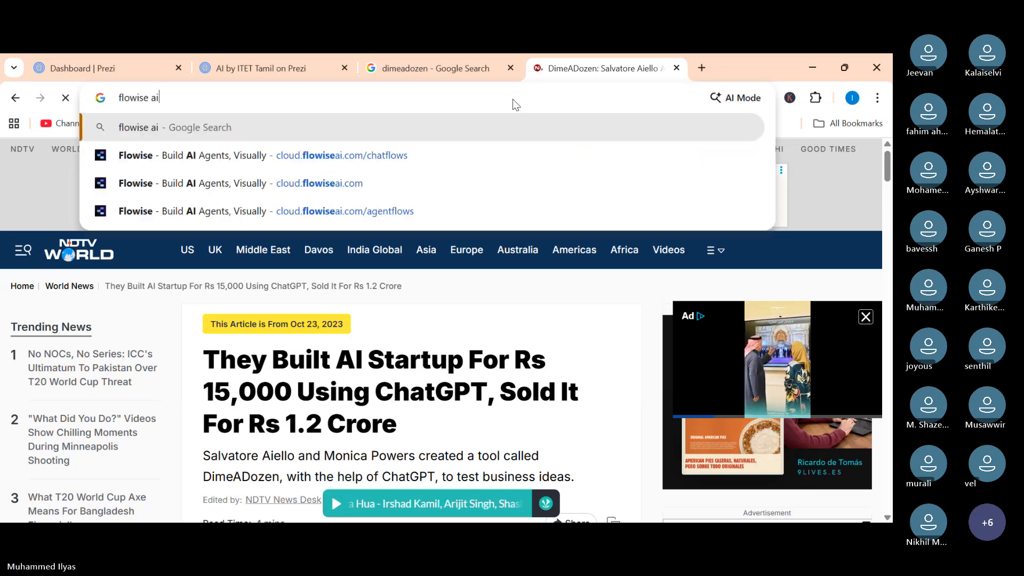
key("Return")
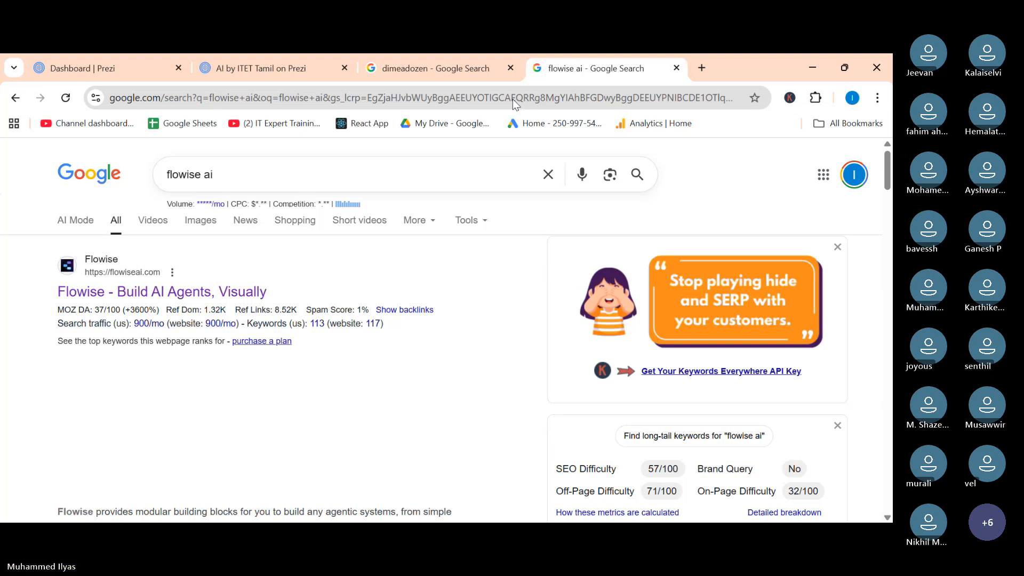
Close the dimeadozen search tab and both Prezi tabs, keeping only the flowise ai search.
left_click(511, 68)
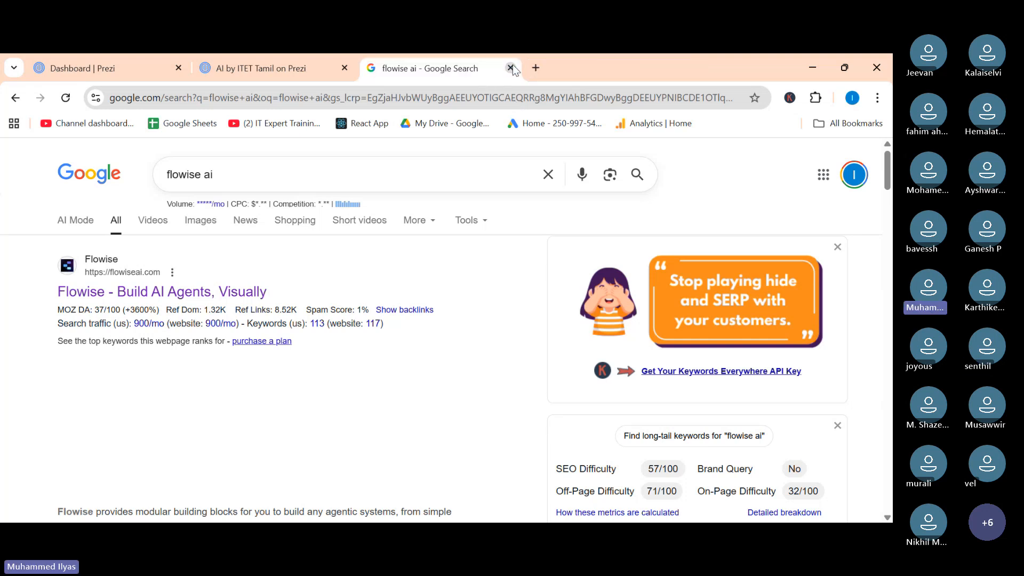
left_click(345, 68)
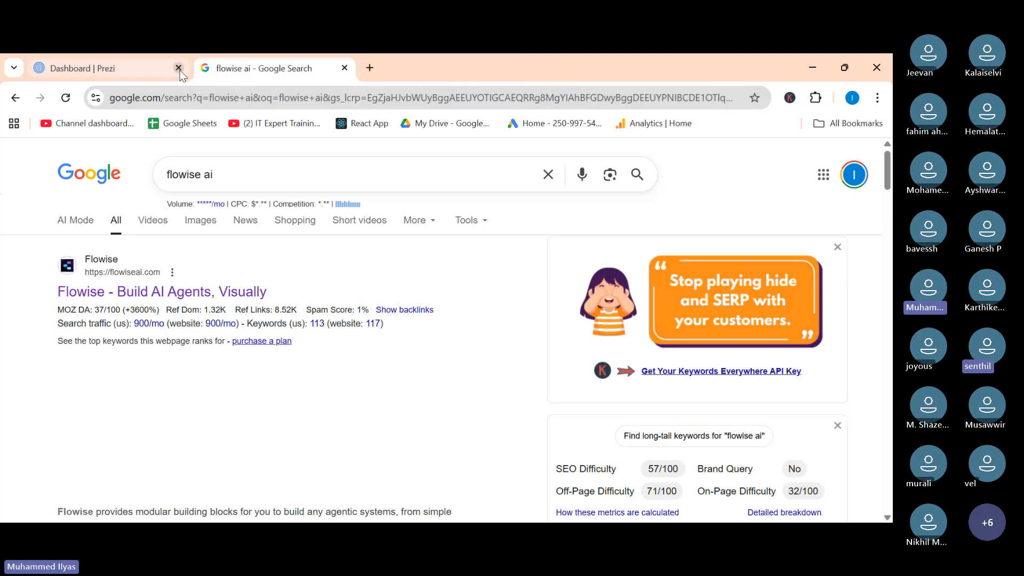
left_click(179, 69)
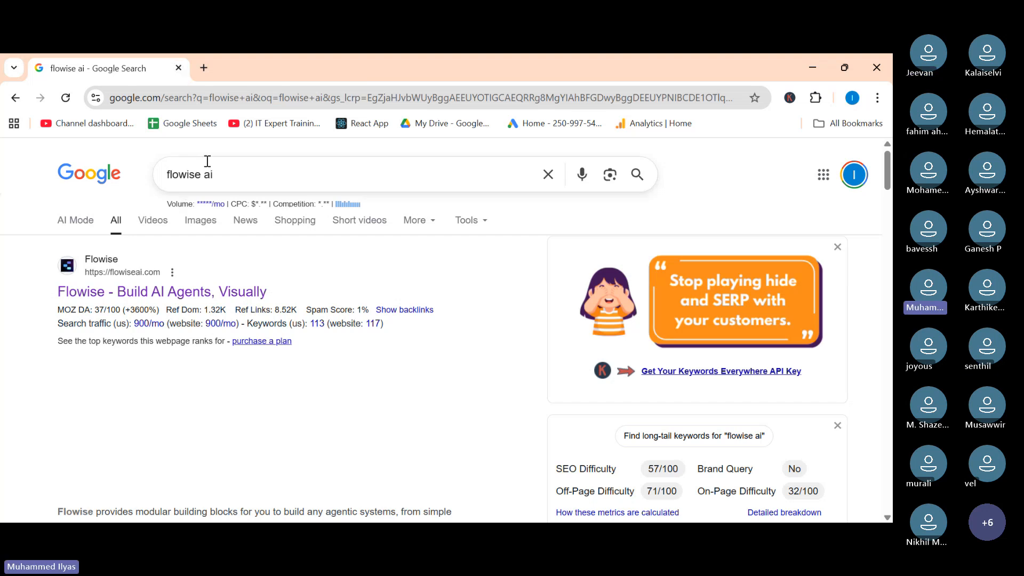
Open Gemini at gemini.google.com/app in the current tab.
left_click_drag(240, 179, 135, 195)
left_click(224, 106)
type("gemini.google.com/app")
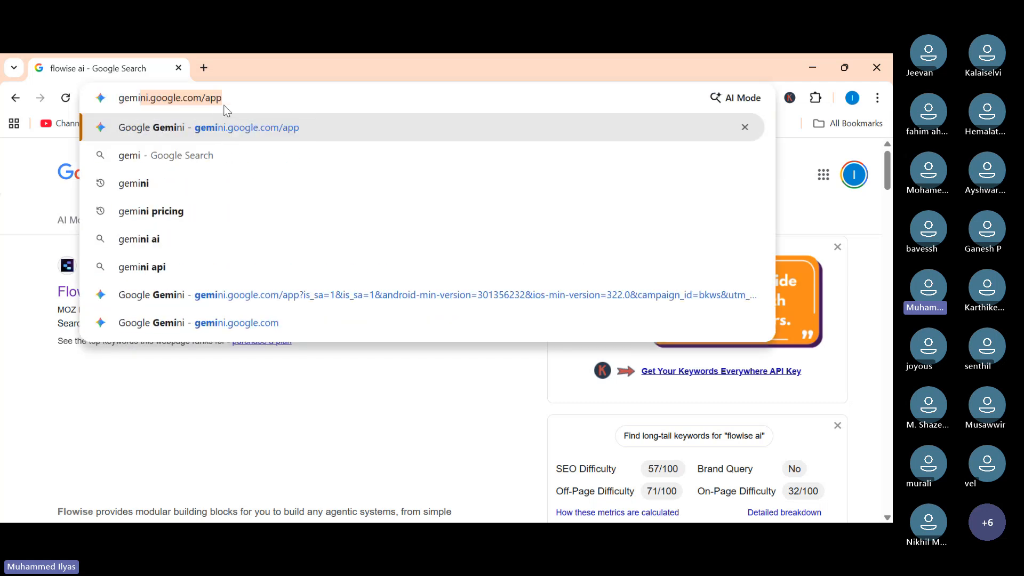
key("Return")
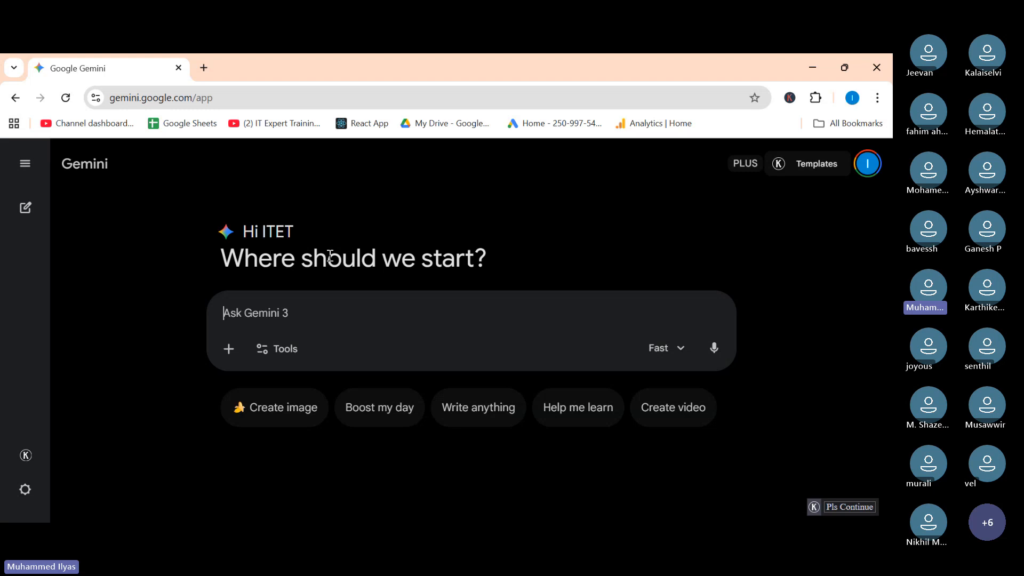
In a new tab, search for google ai studio and open the Google AI Studio site.
left_click(204, 68)
type("google ")
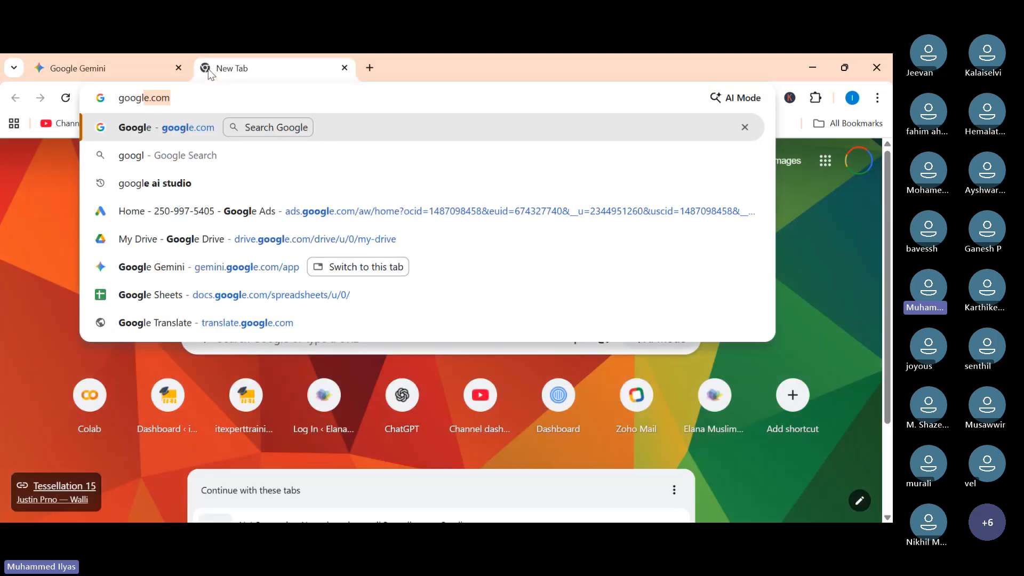
type("ai s")
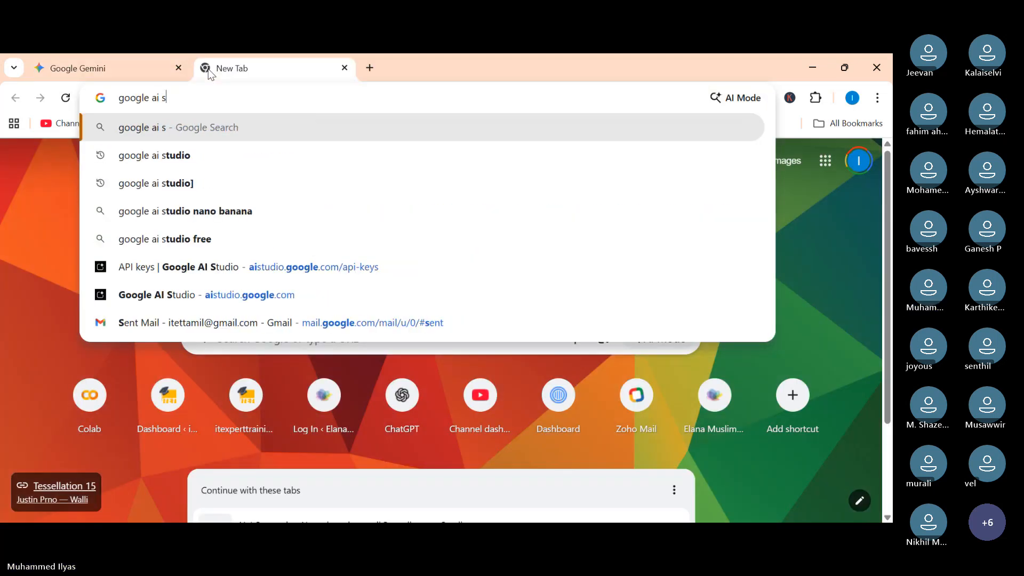
type("tudio")
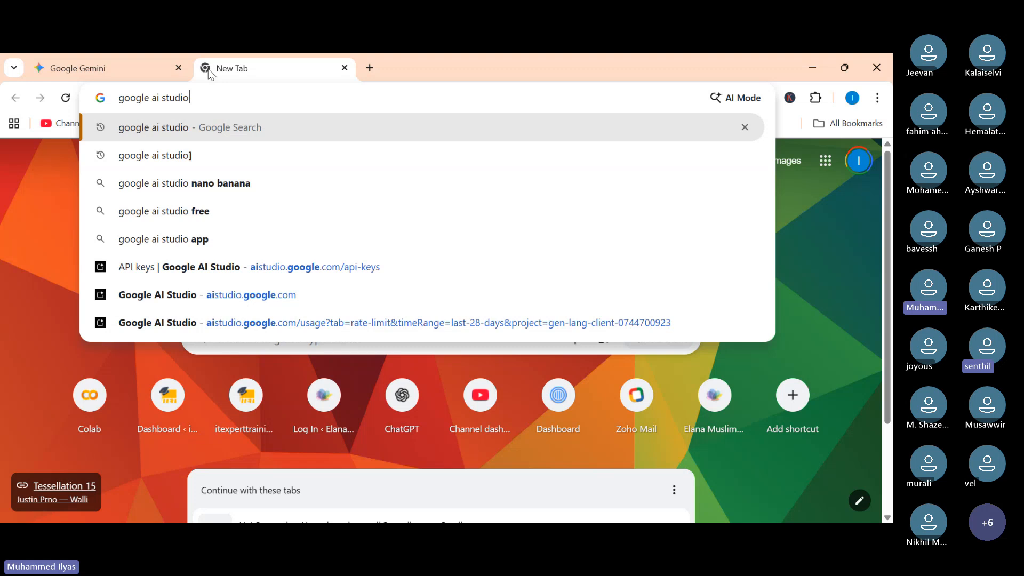
key("Return")
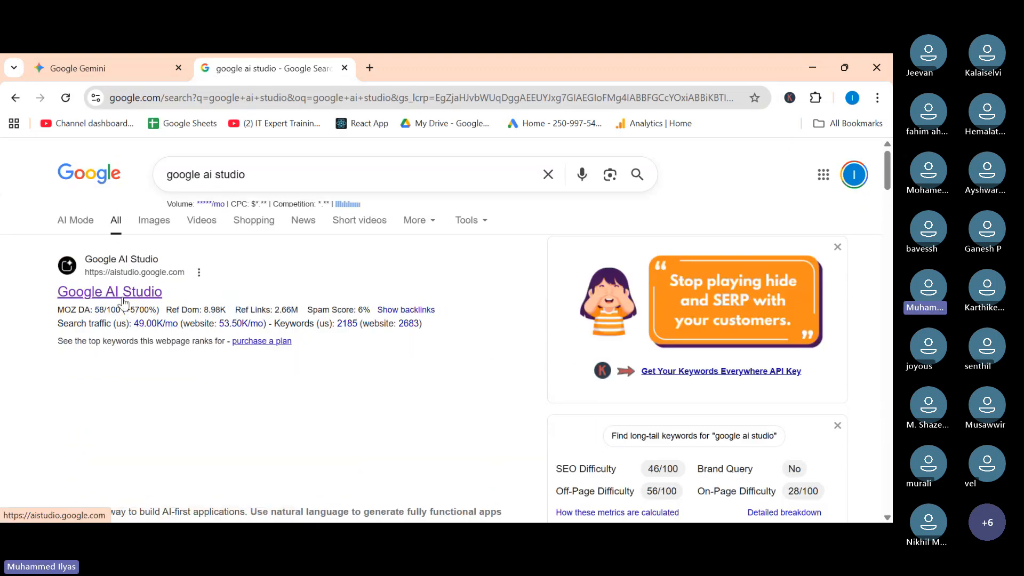
left_click(122, 302)
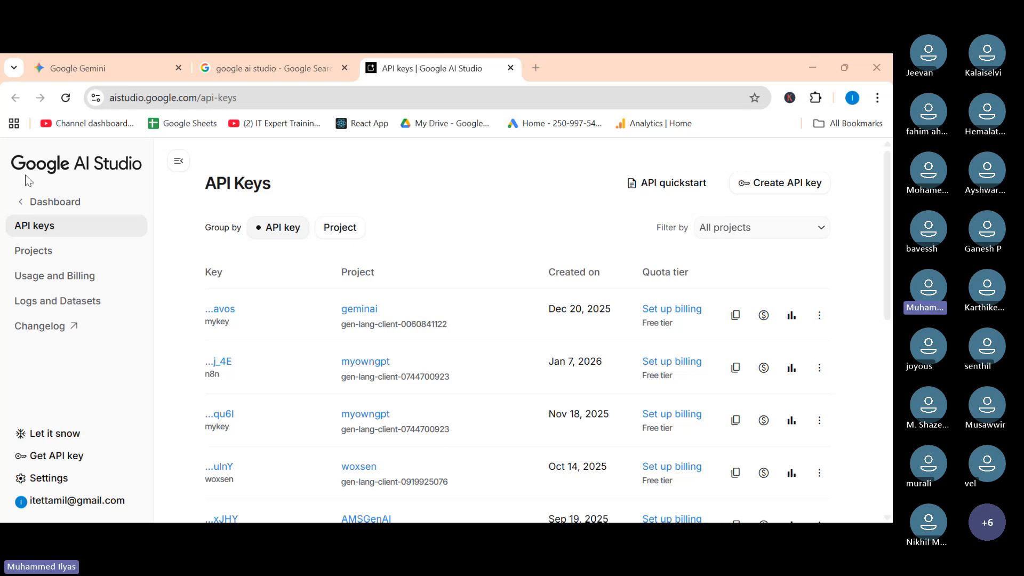
Go to the Google AI Studio home page and browse through its sections.
left_click(33, 204)
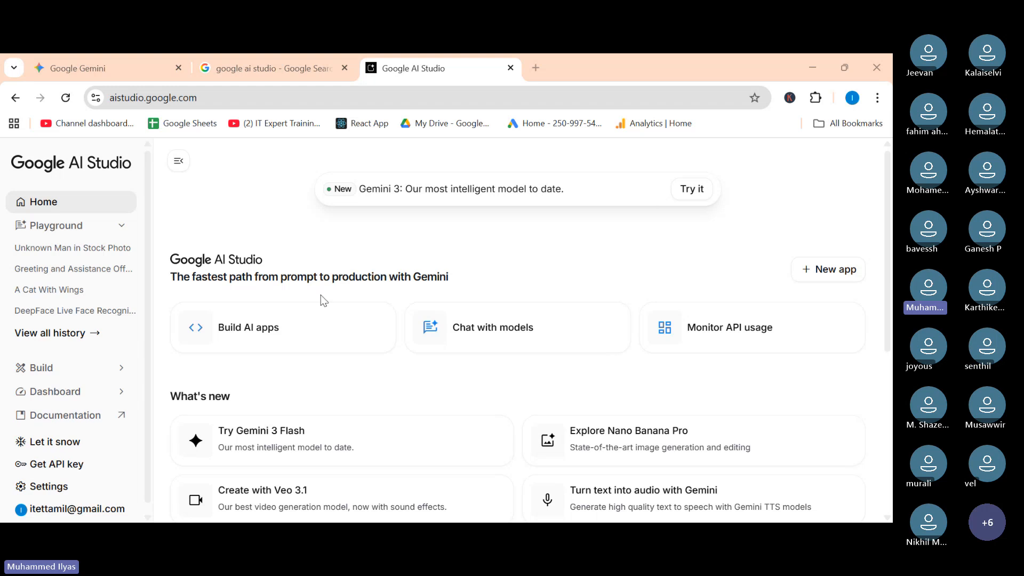
scroll(323, 300, "down", 3)
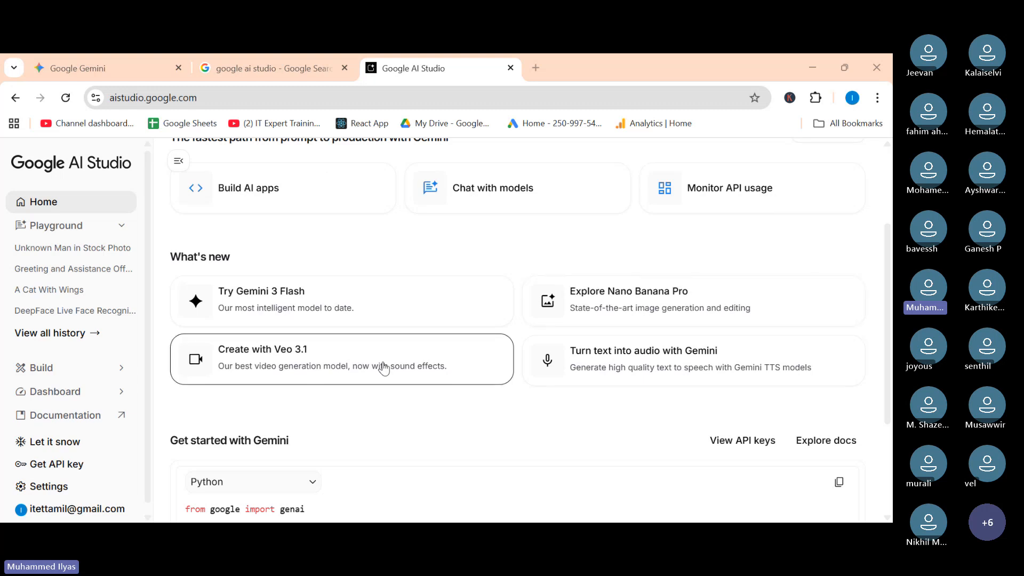
scroll(502, 366, "down", 3)
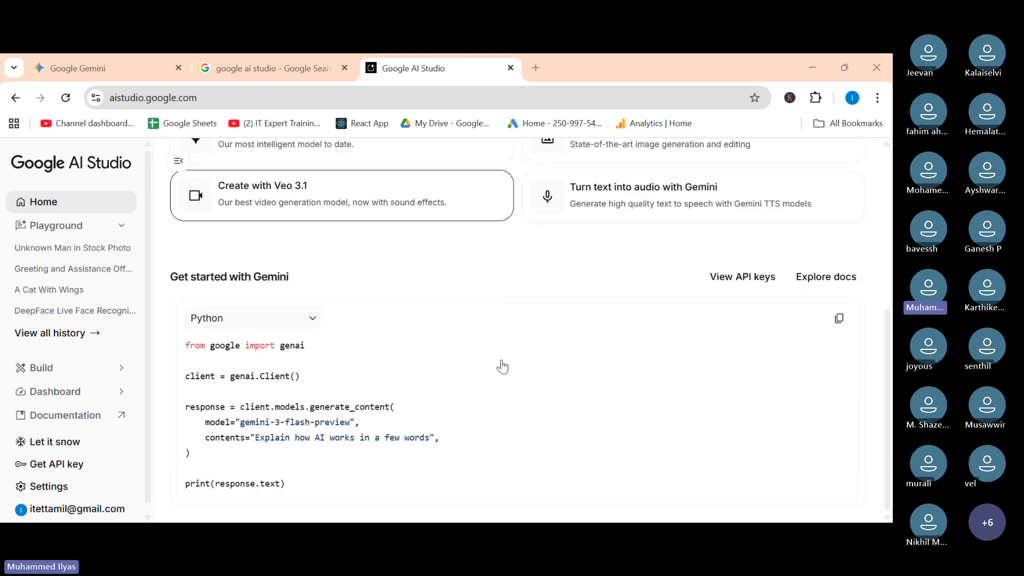
scroll(502, 367, "up", 6)
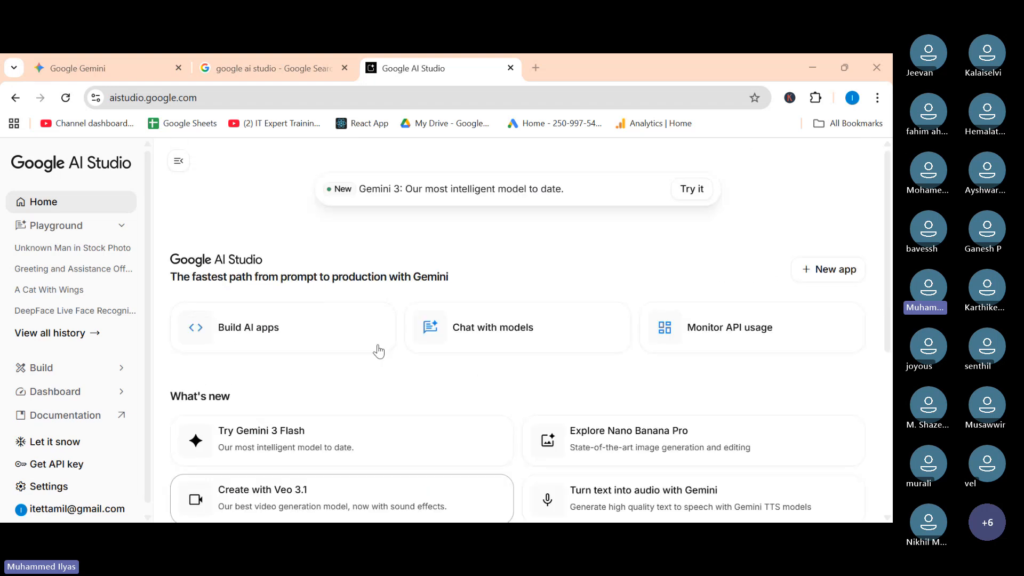
Open the API keys list and highlight the free-tier quota labels of the existing keys.
left_click(58, 465)
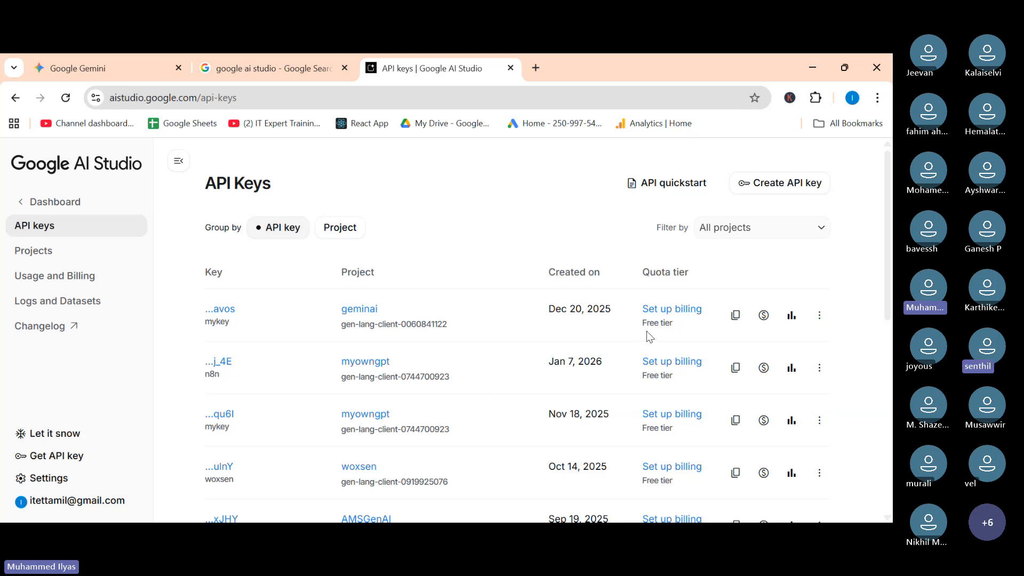
left_click_drag(649, 375, 673, 375)
left_click_drag(654, 428, 673, 429)
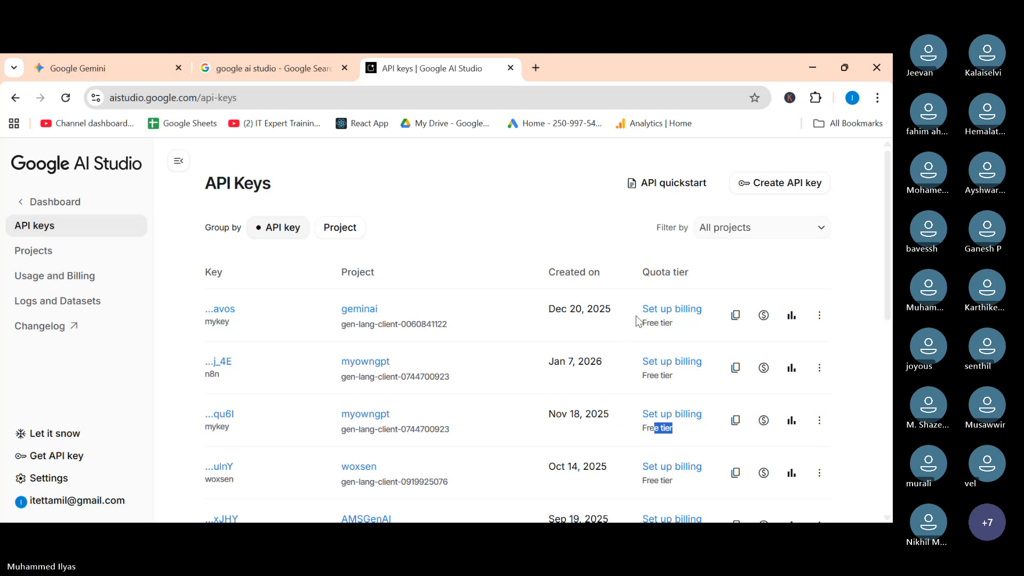
Start a new API key and create a new project named myproject for it from the project list.
left_click(795, 187)
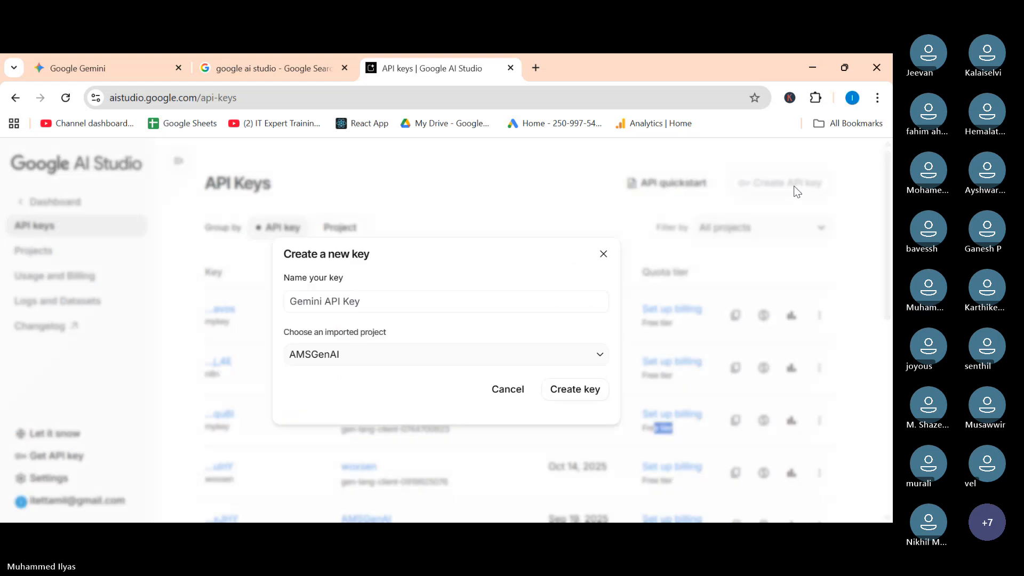
left_click(371, 359)
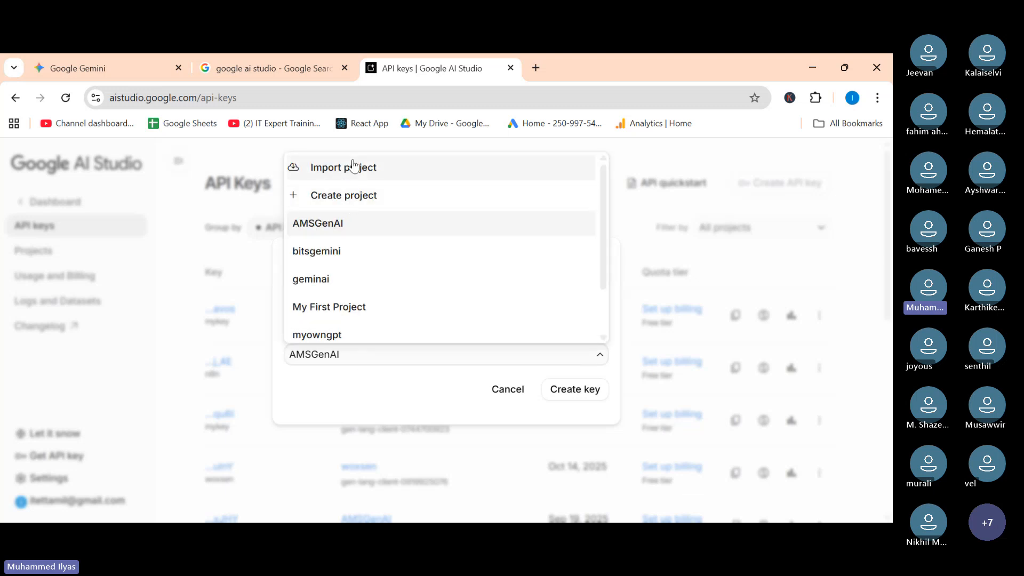
scroll(394, 259, "down", 1)
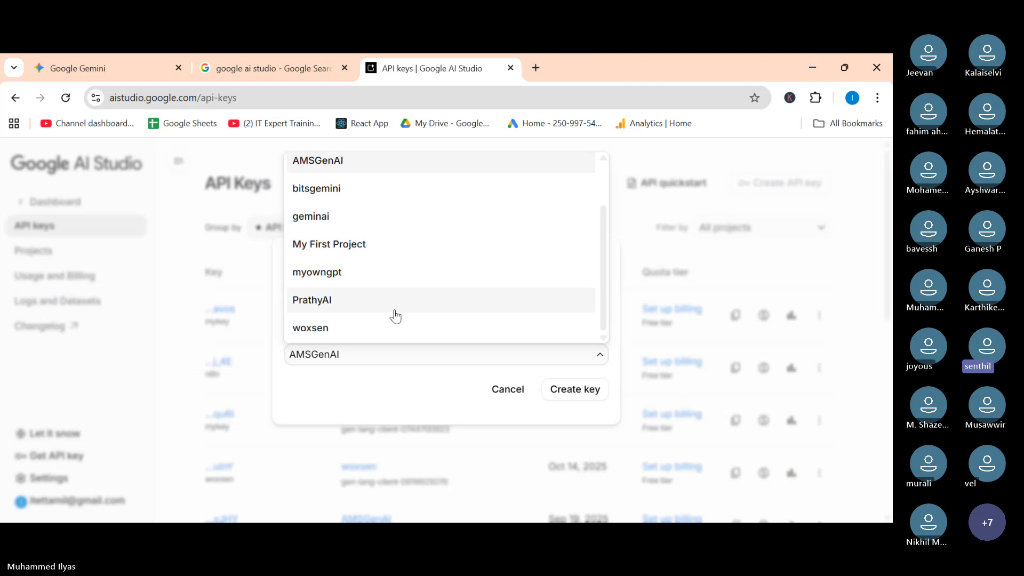
scroll(393, 315, "up", 1)
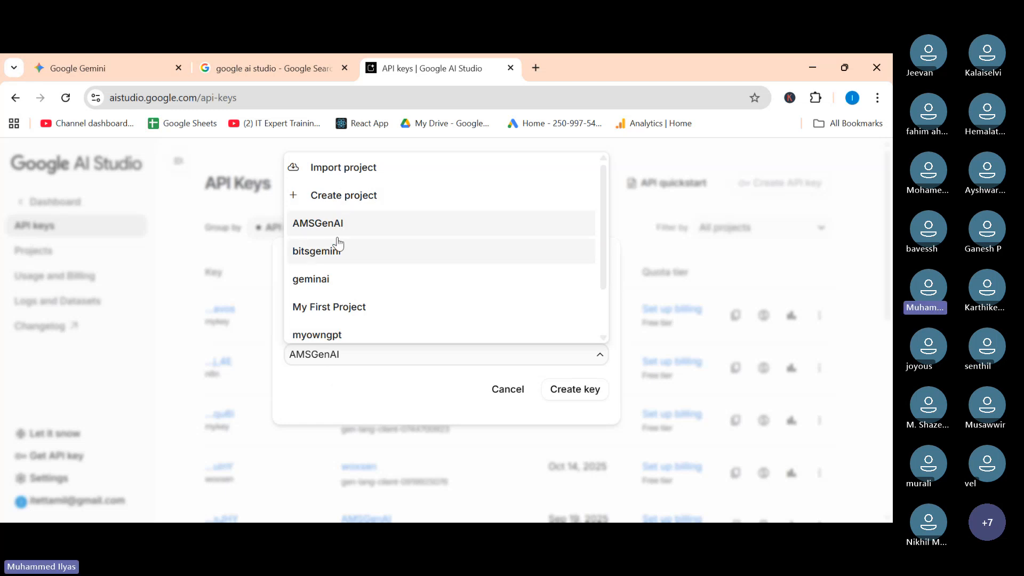
left_click(339, 389)
left_click(332, 354)
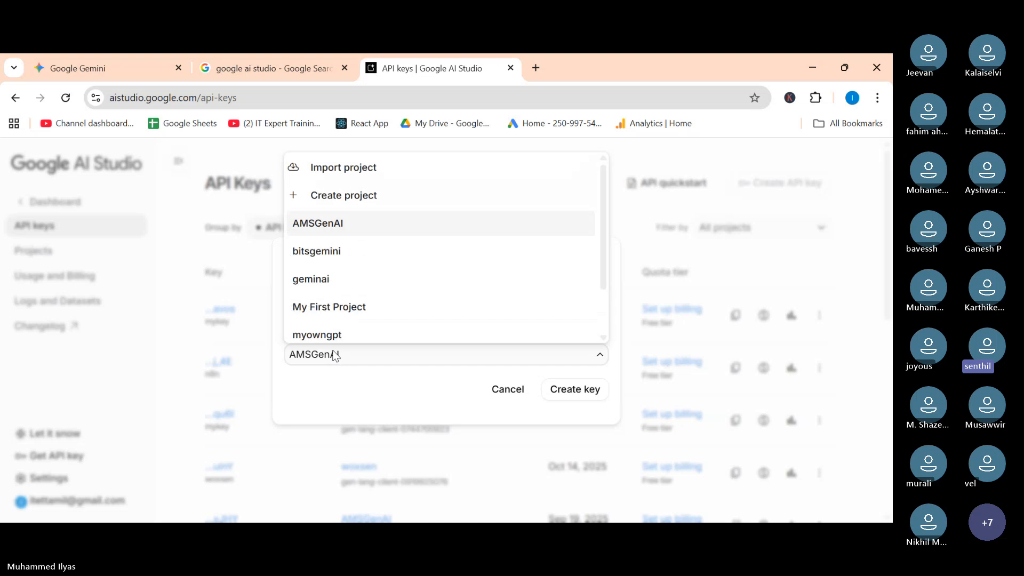
left_click(342, 197)
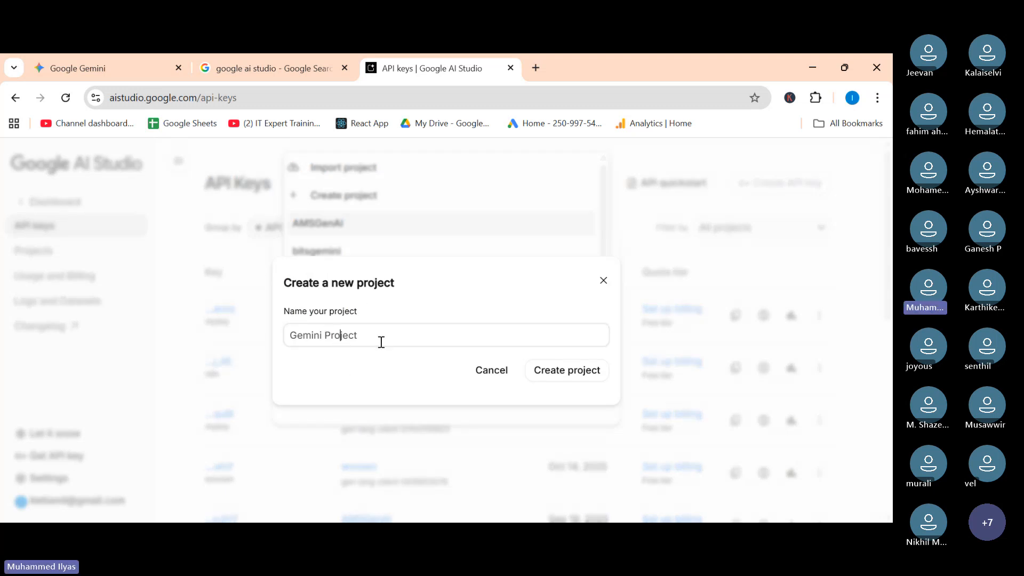
left_click_drag(384, 336, 147, 342)
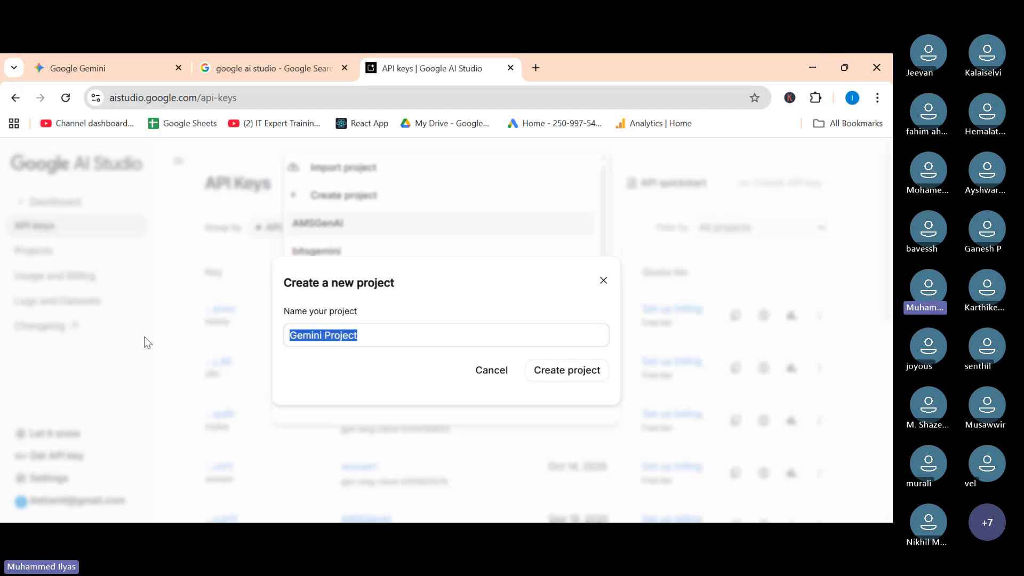
type("m")
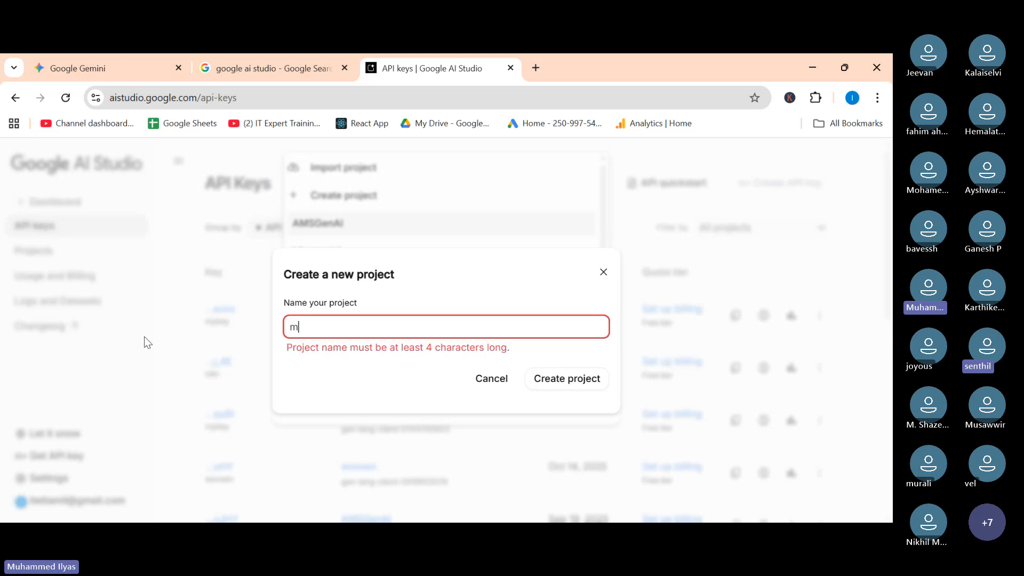
type("yproject")
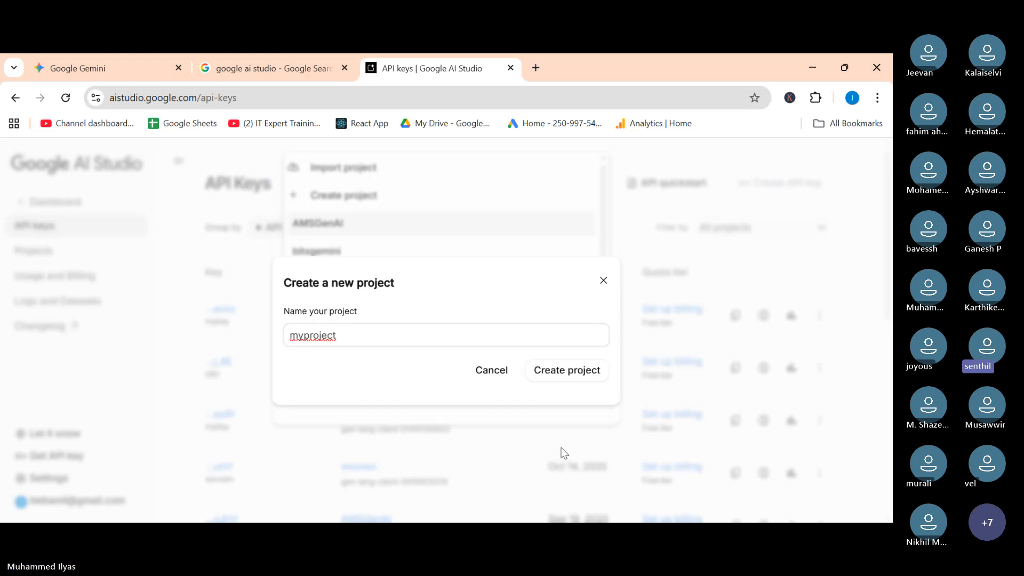
left_click(560, 378)
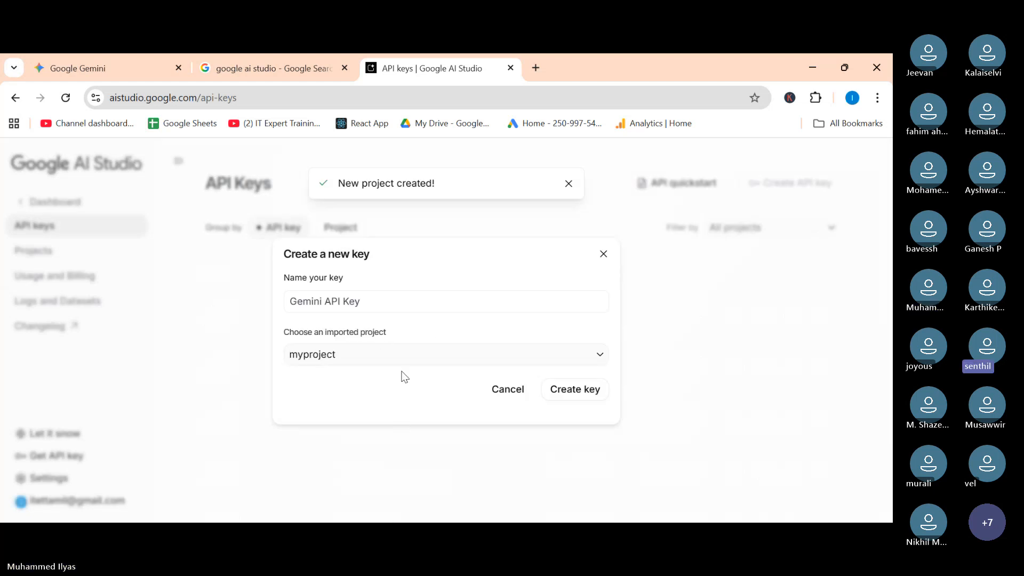
Create the API key with the myproject project selected.
left_click(358, 357)
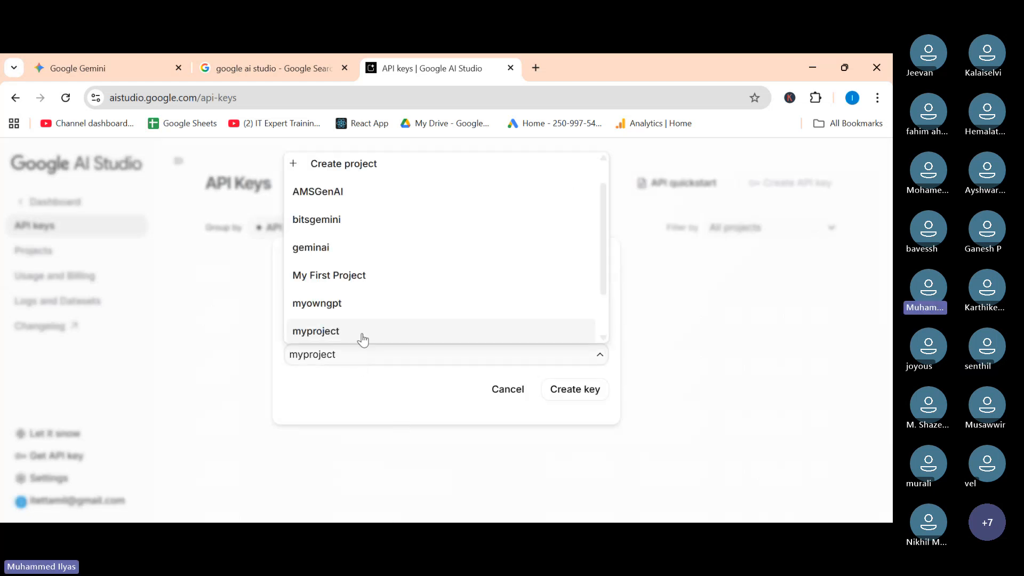
left_click(359, 333)
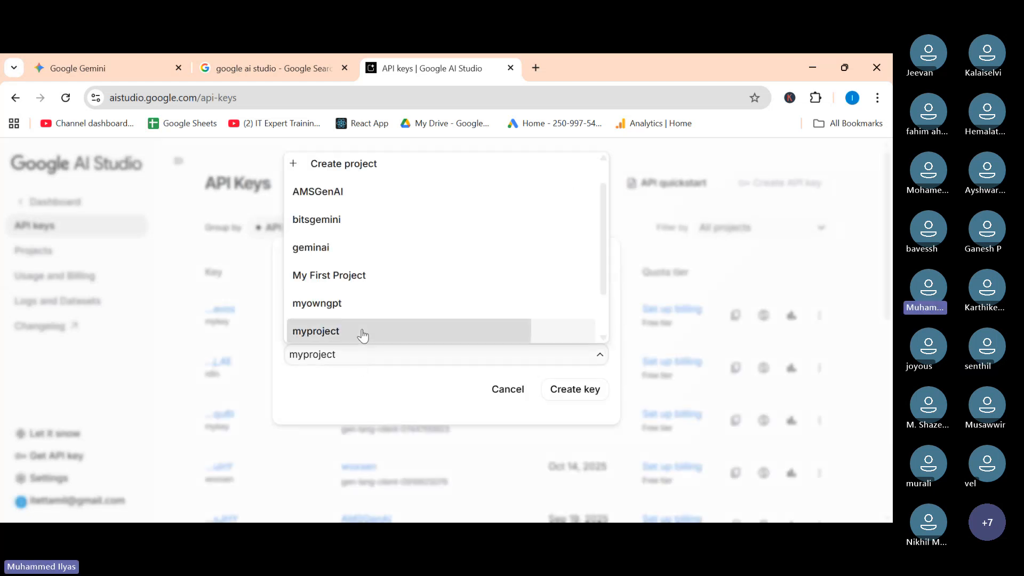
left_click(572, 393)
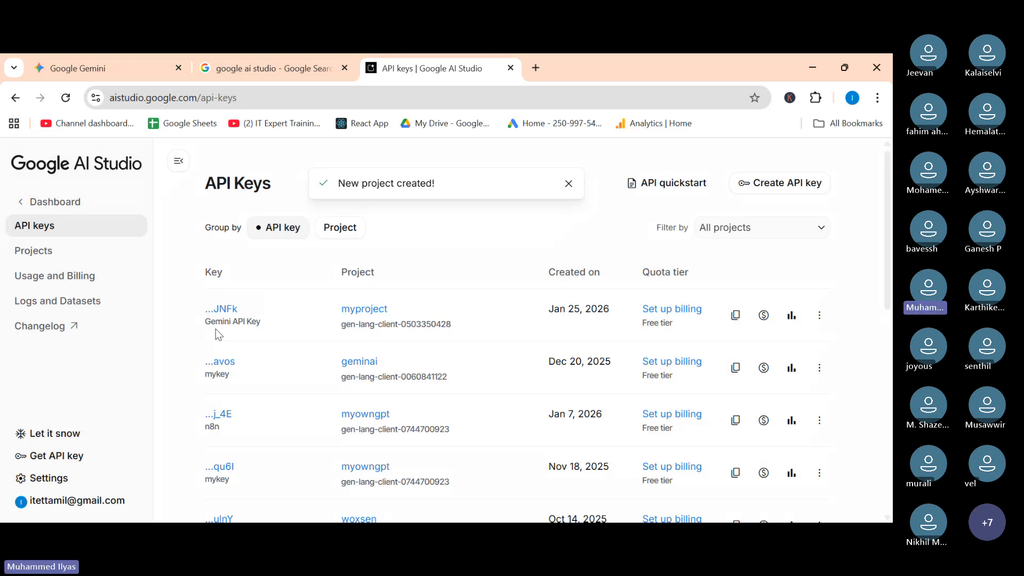
Highlight the new key's entry and its Gemini API Key name in the keys list.
left_click_drag(281, 325, 169, 333)
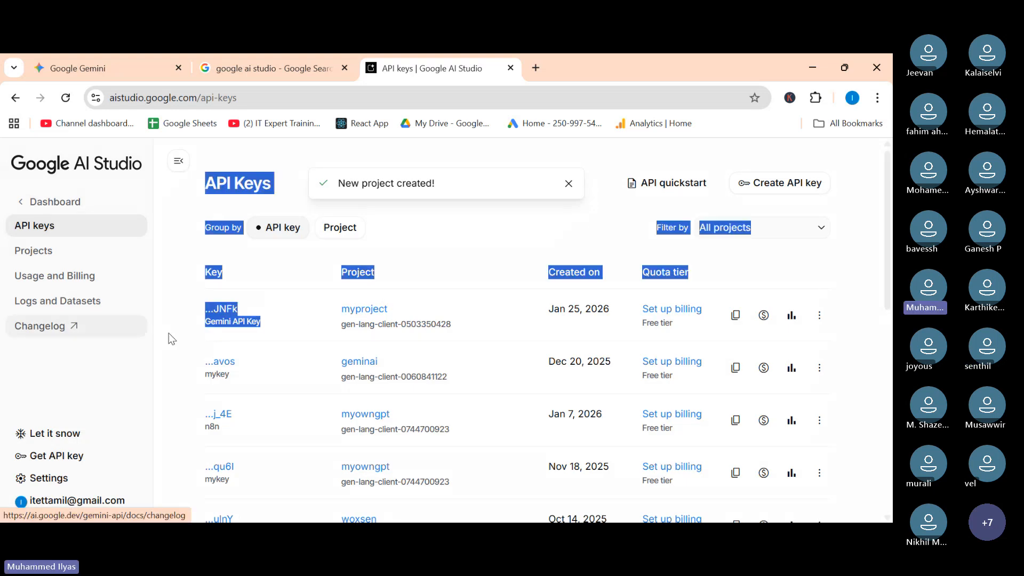
left_click(305, 331)
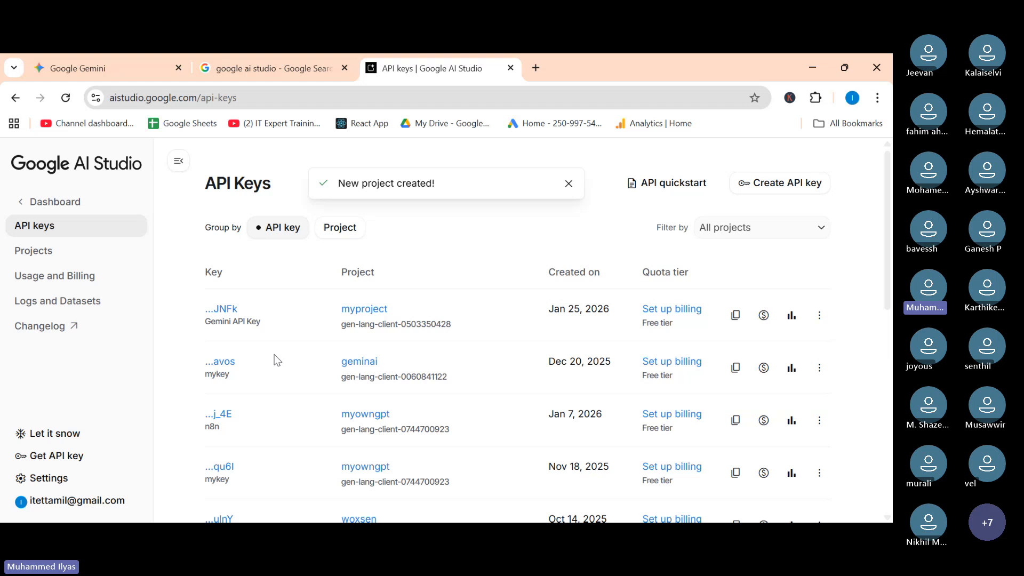
mouse_move(206, 322)
left_mouse_down()
mouse_move(304, 331)
mouse_move(211, 328)
left_mouse_up()
left_click(301, 330)
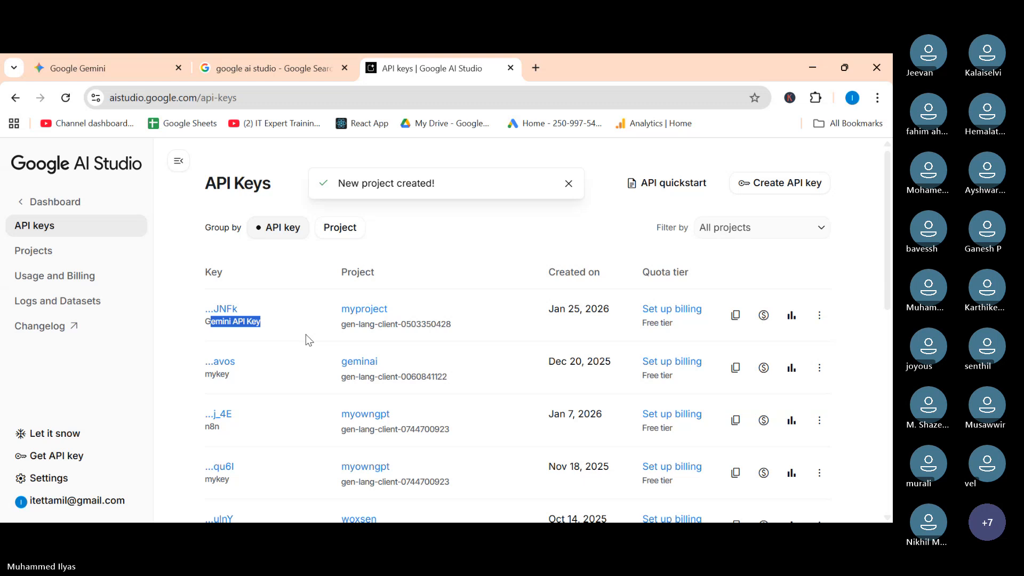
left_click(405, 533)
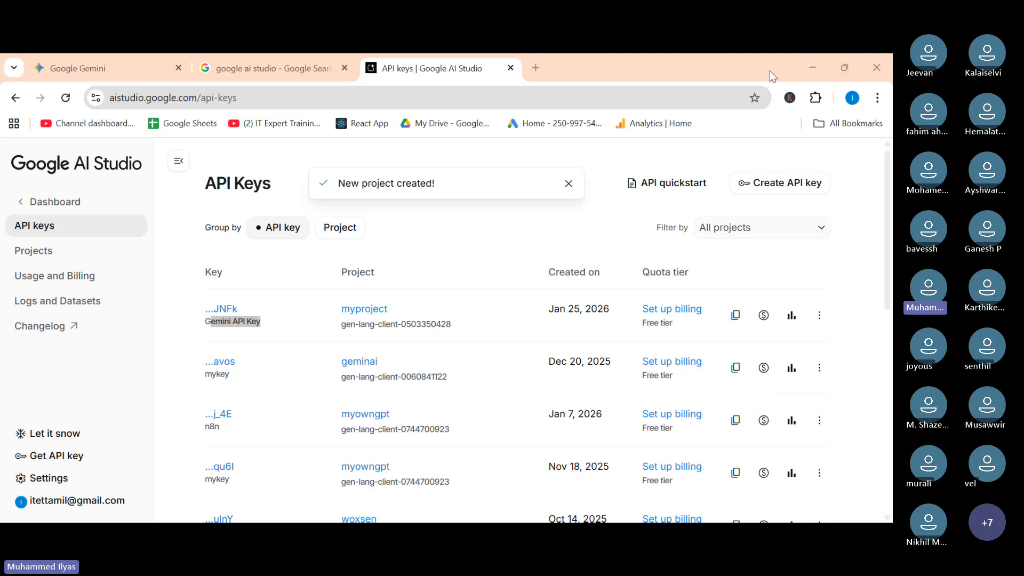
left_click(803, 69)
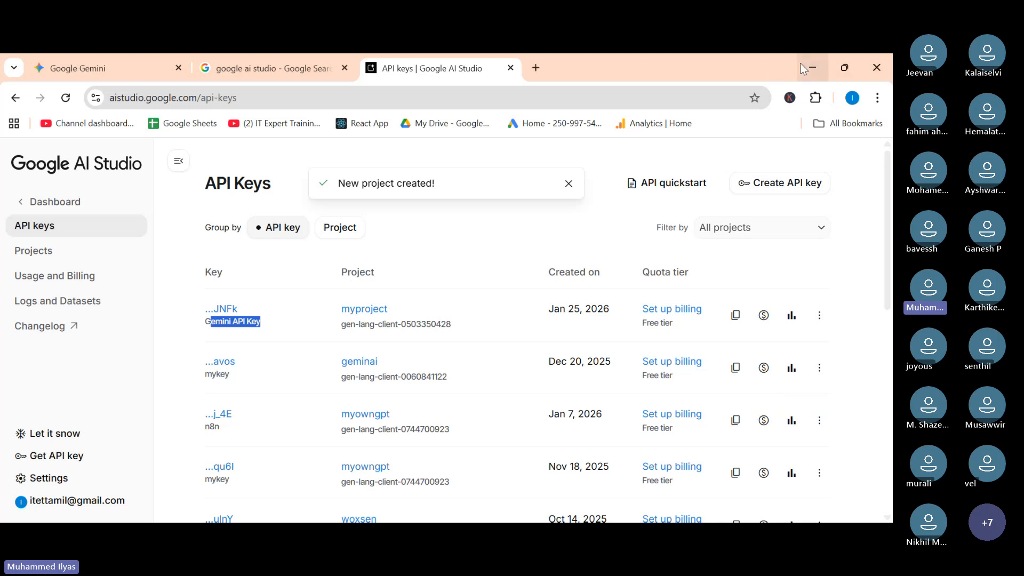
left_click(247, 324)
Open the new key's details and copy the API key.
left_click(230, 313)
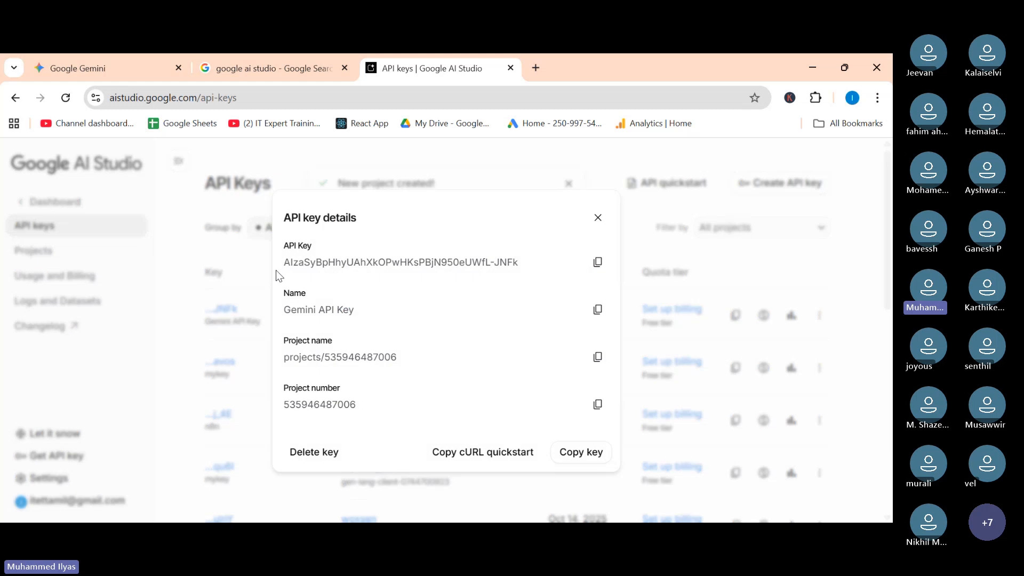
left_click_drag(284, 262, 513, 262)
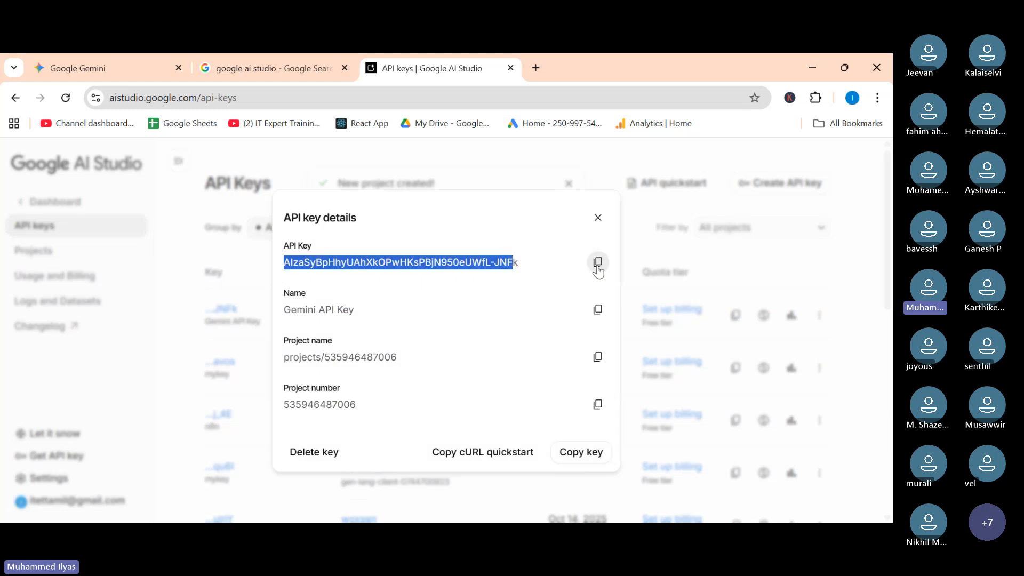
left_click(542, 272)
left_click(596, 263)
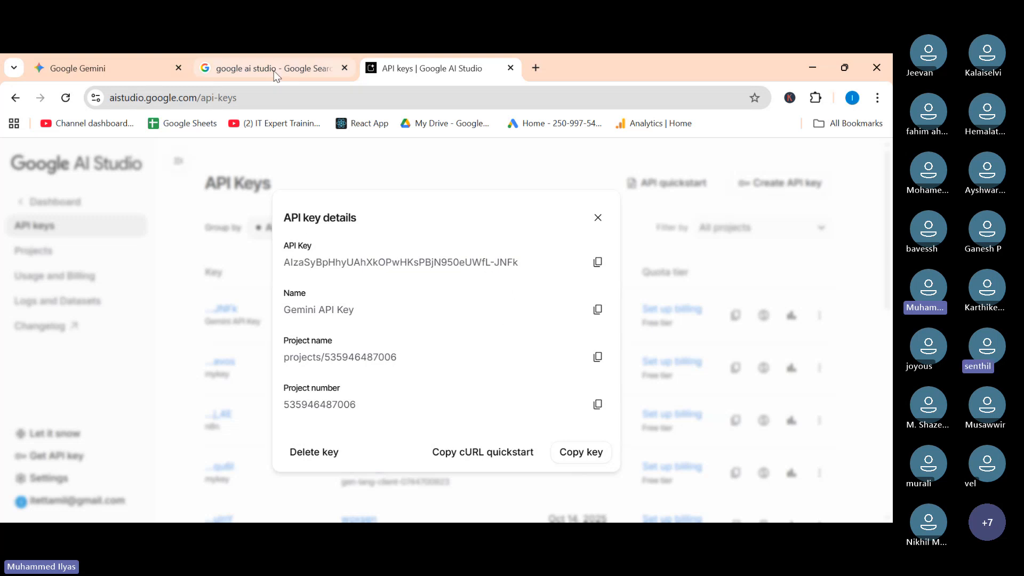
In the first tab, search Google for flowise ai.
left_click(118, 69)
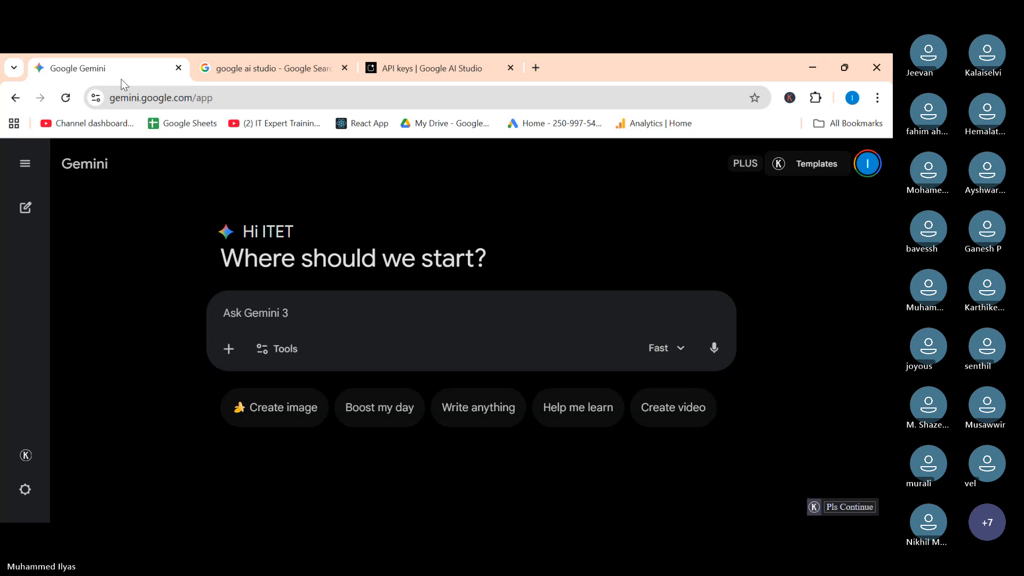
left_click(130, 102)
type("flowise ai")
key("Return")
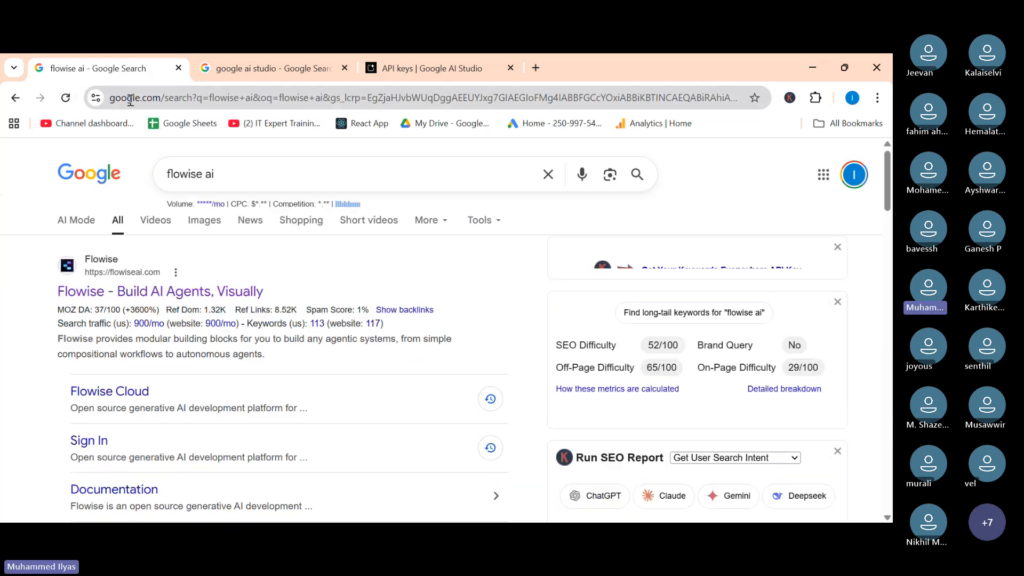
Open the Flowise site, get started, and sign in to Flowise Cloud with Google.
left_click(189, 292)
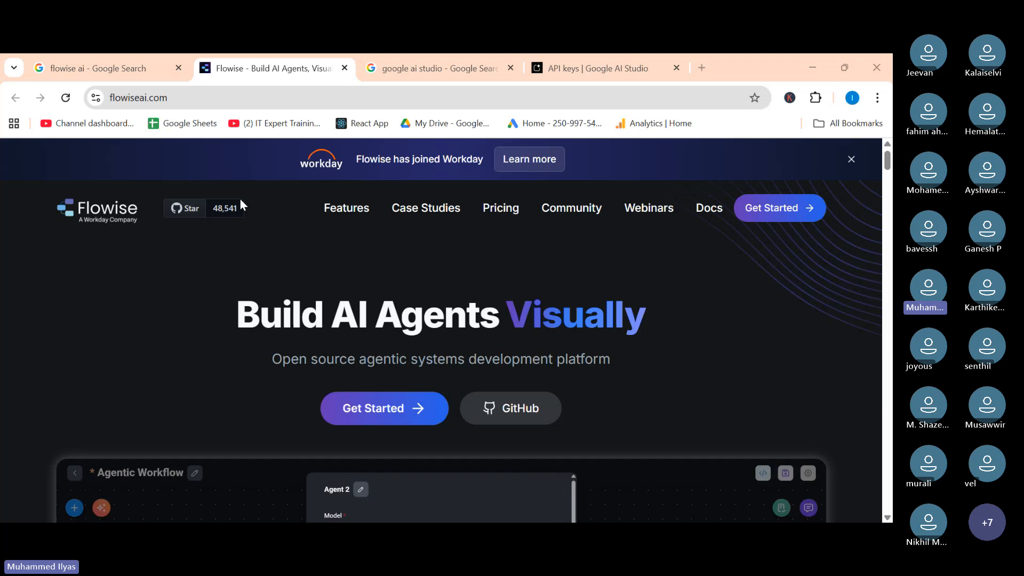
left_click(755, 211)
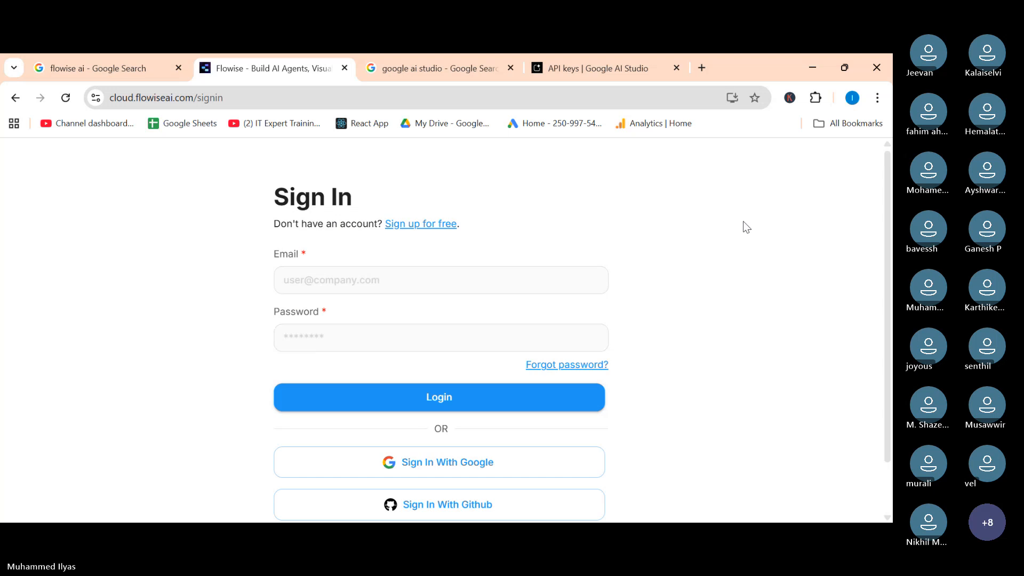
left_click(419, 465)
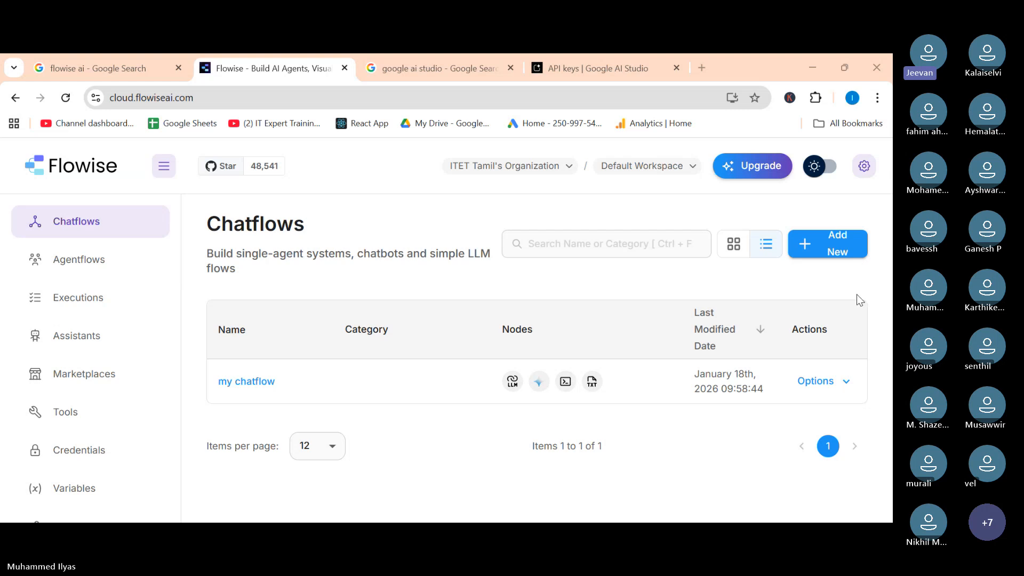
Return to the AI Studio tab and close the key details dialog.
left_click(587, 59)
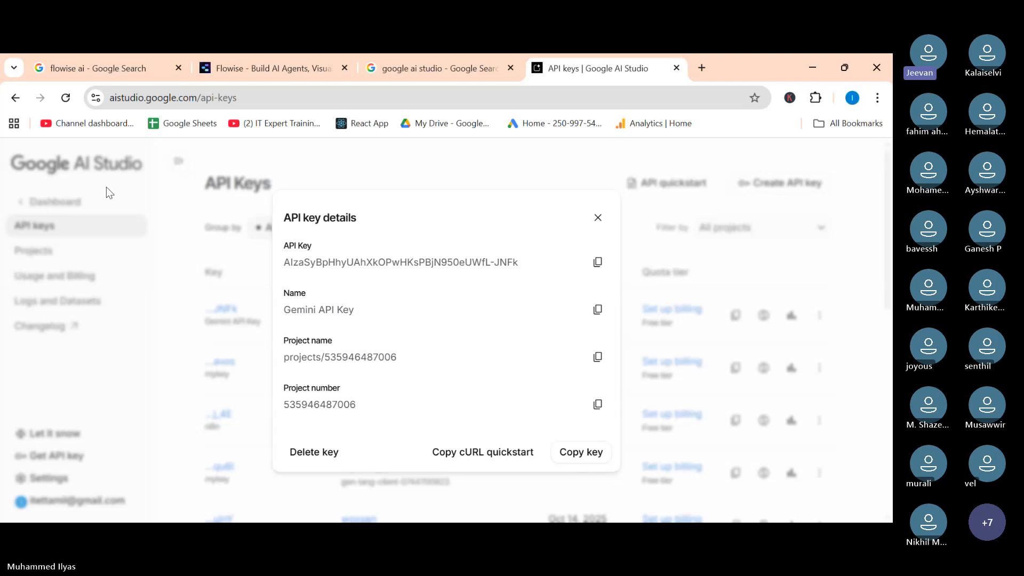
left_click(15, 98)
left_click(15, 98)
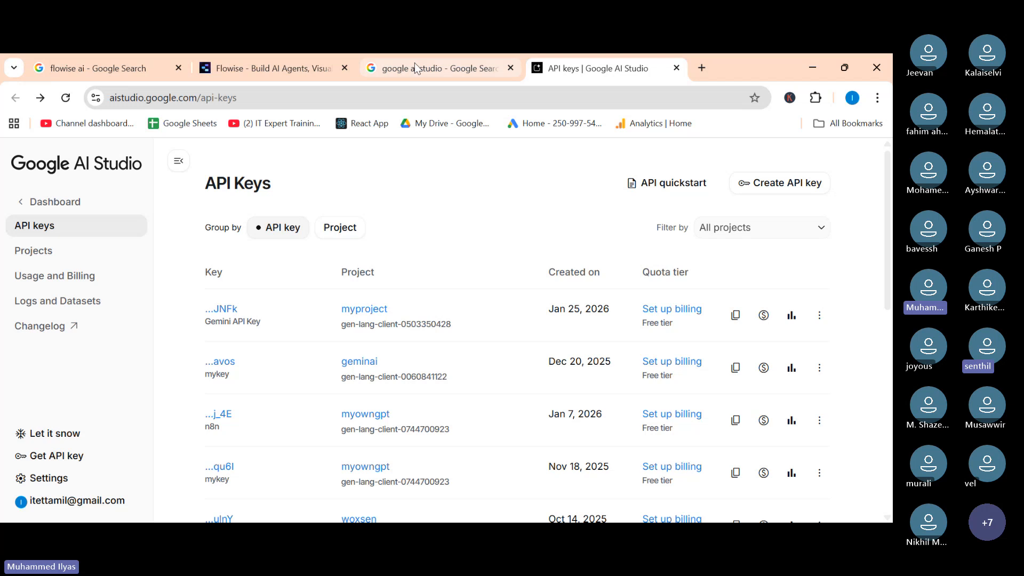
In the search tab, search for google ai studio gemini api key.
left_click(480, 68)
scroll(103, 302, "down", 6)
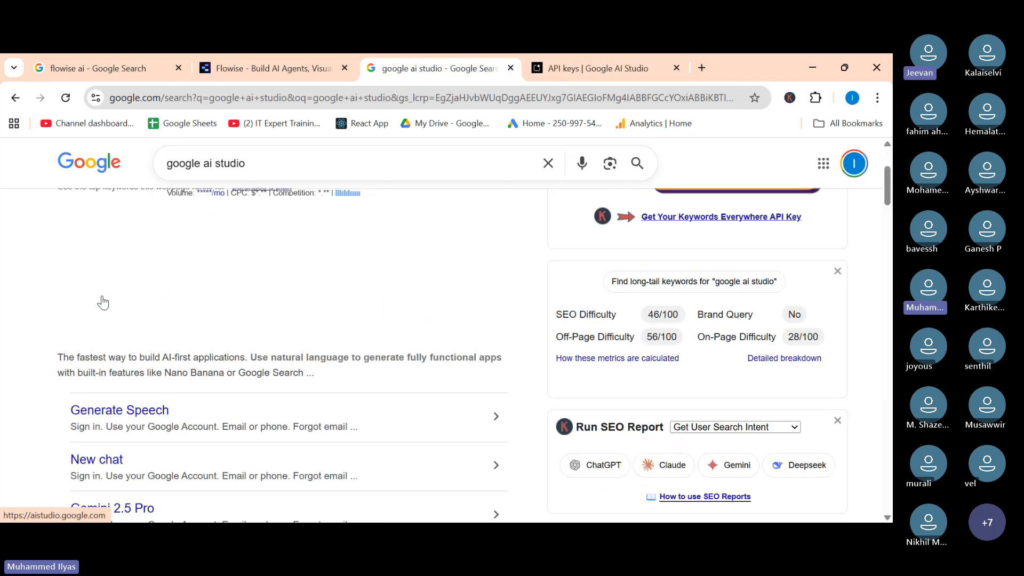
scroll(103, 301, "up", 3)
scroll(103, 301, "up", 3)
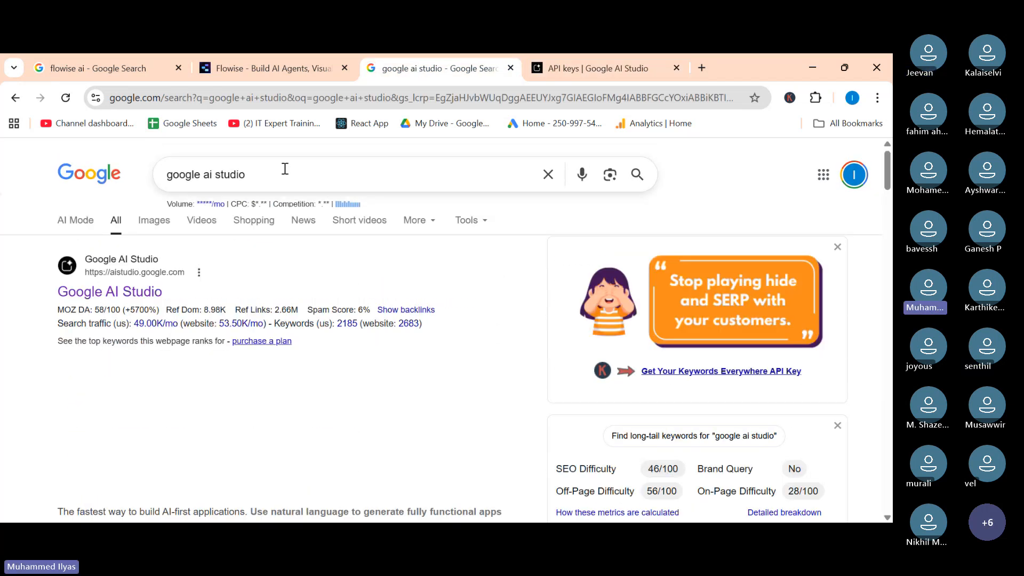
left_click(298, 170)
type("ge")
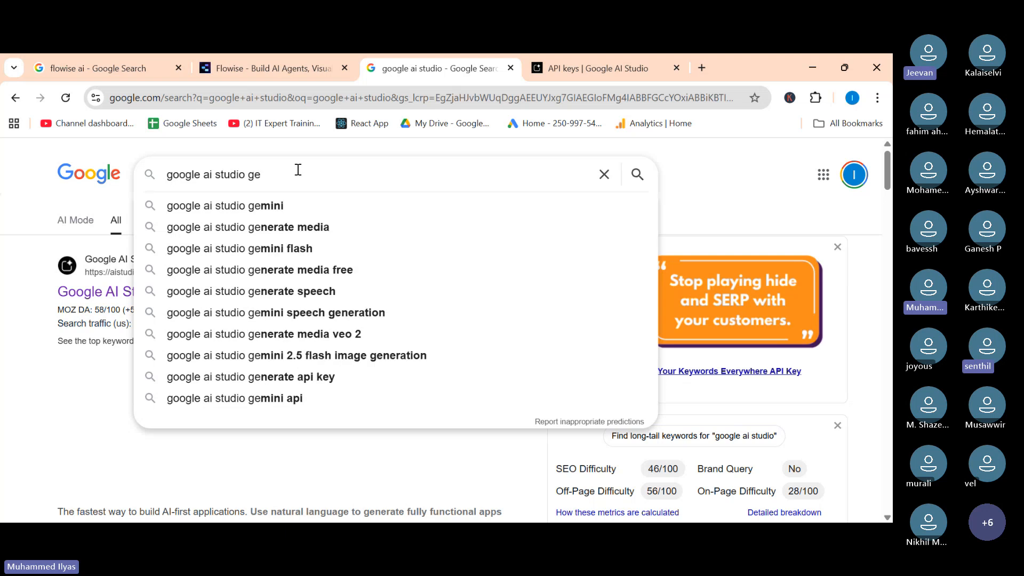
type("mini api")
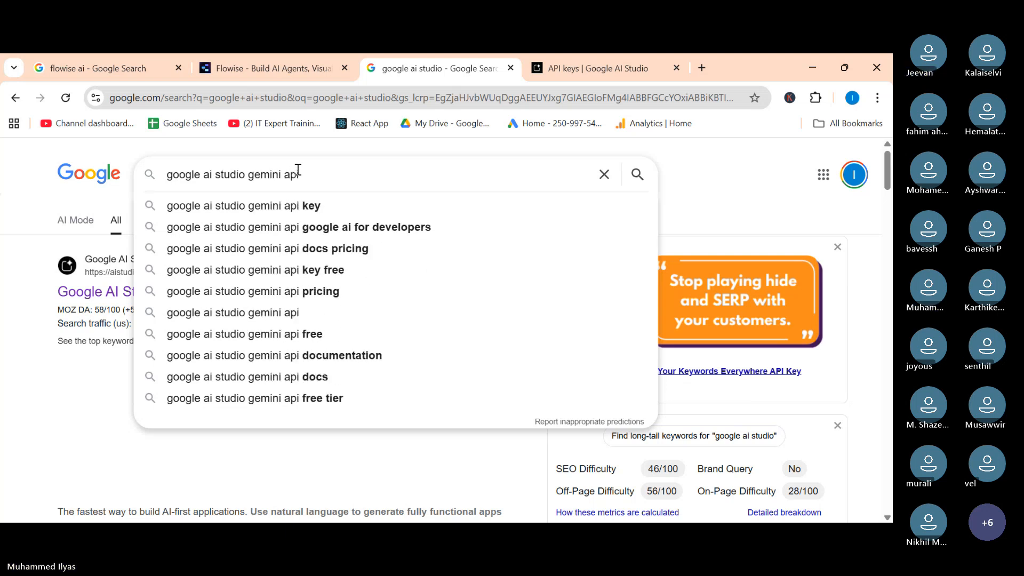
key("Down")
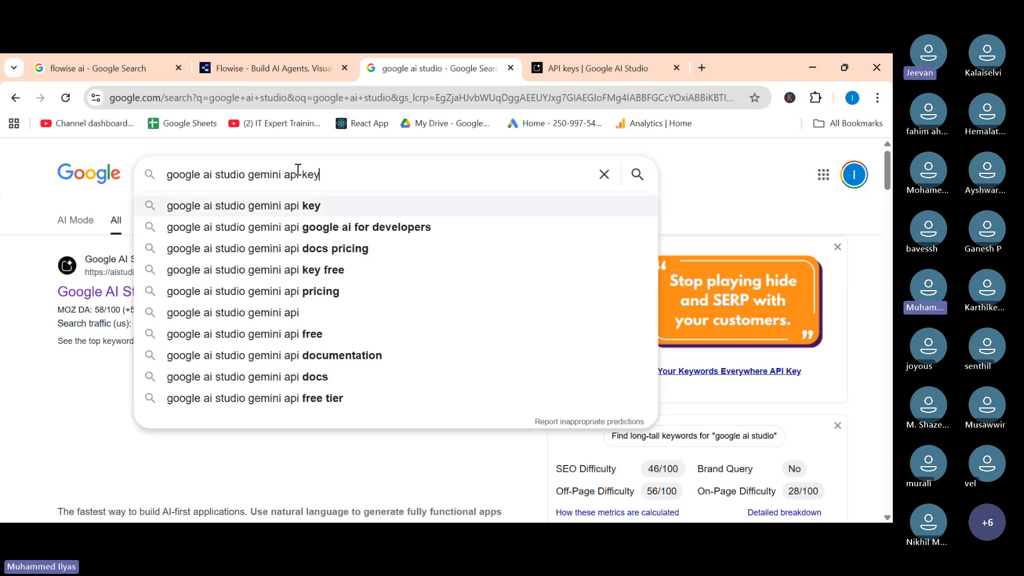
key("Return")
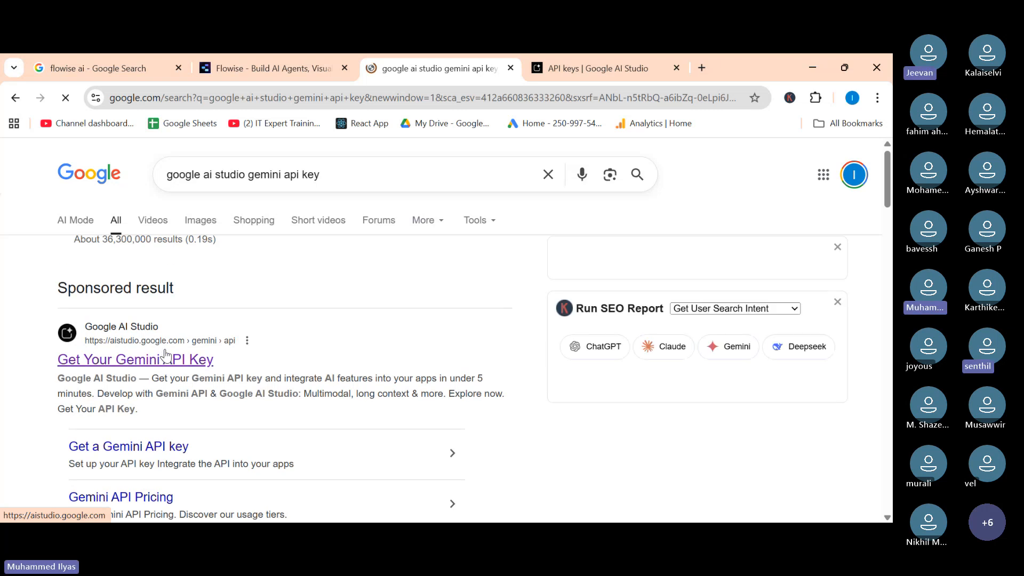
left_click(161, 359)
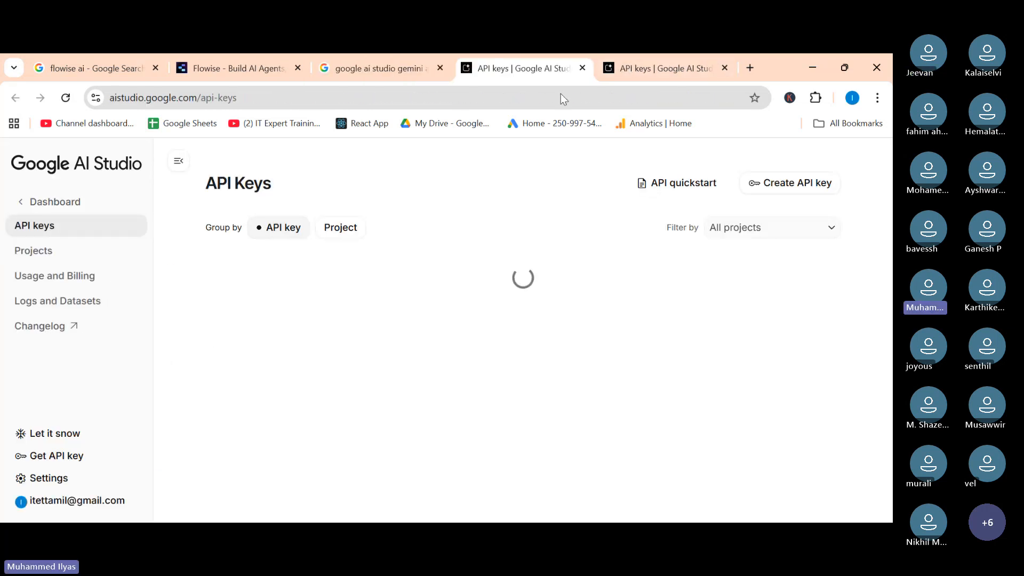
left_click(583, 69)
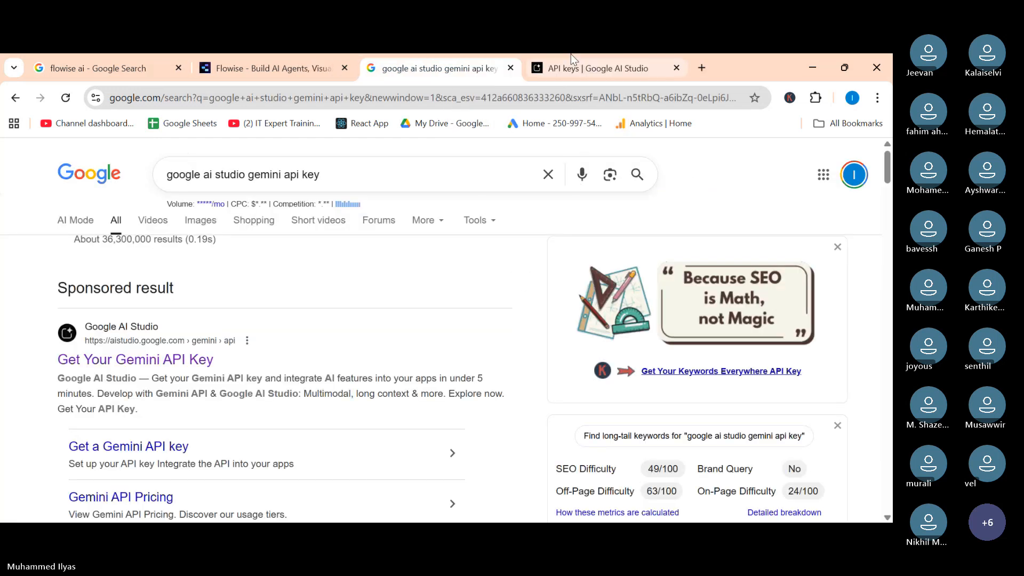
left_click(570, 61)
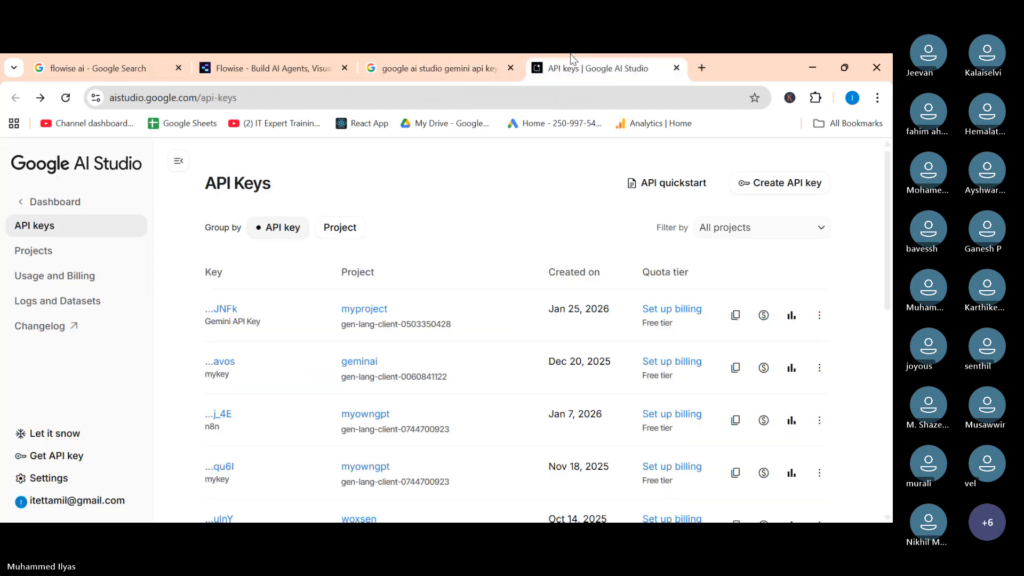
left_click(267, 57)
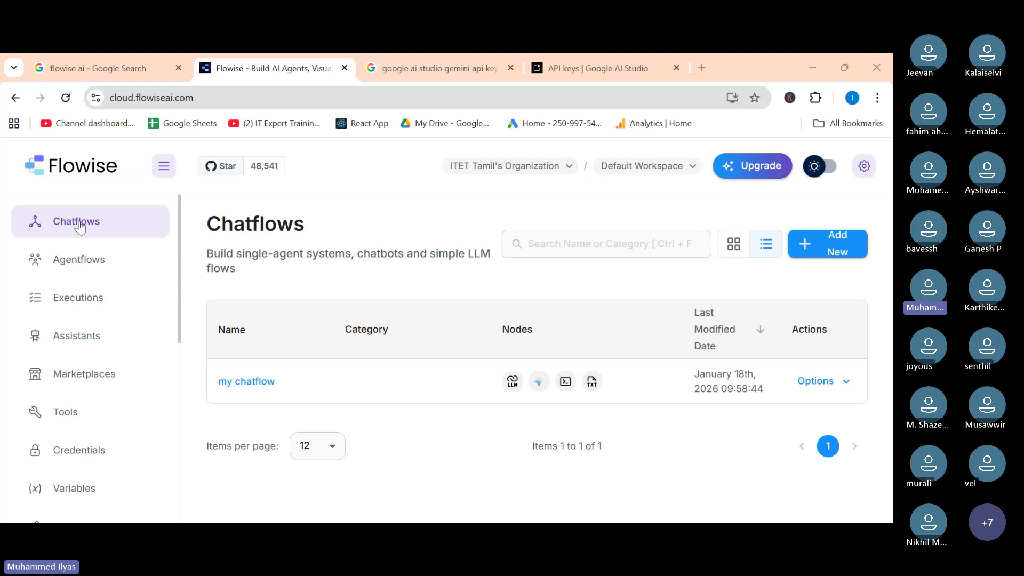
In a new tab, search for nexsa bio and open the Nexsa Bio septic tank website.
left_click(706, 68)
type("nexs")
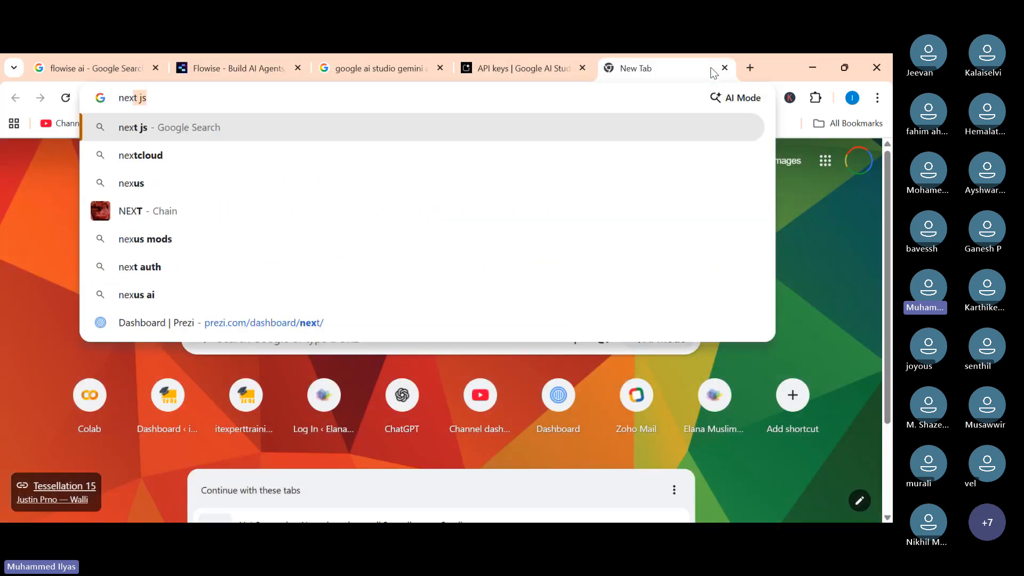
type("a")
key("BackSpace")
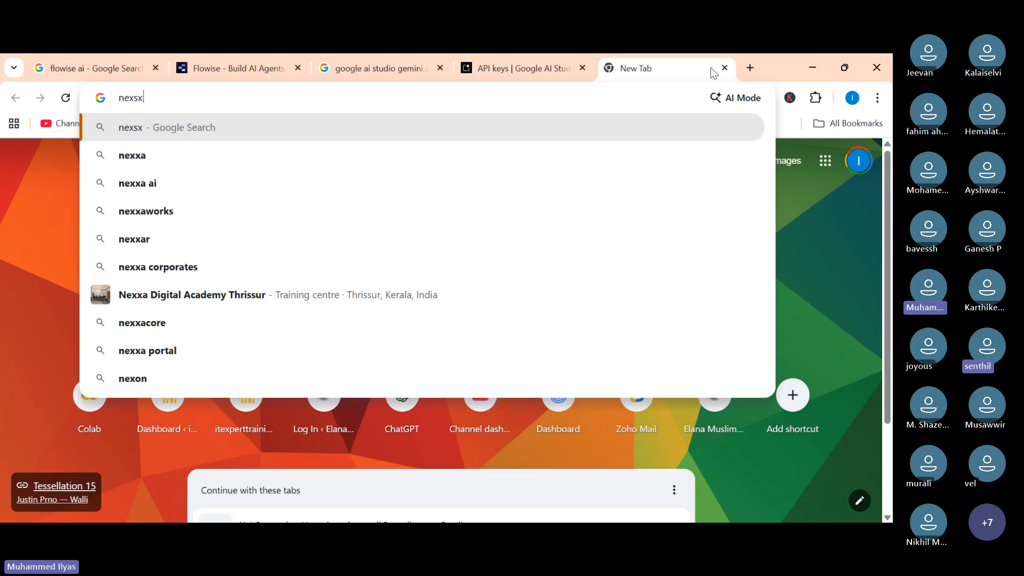
type("a")
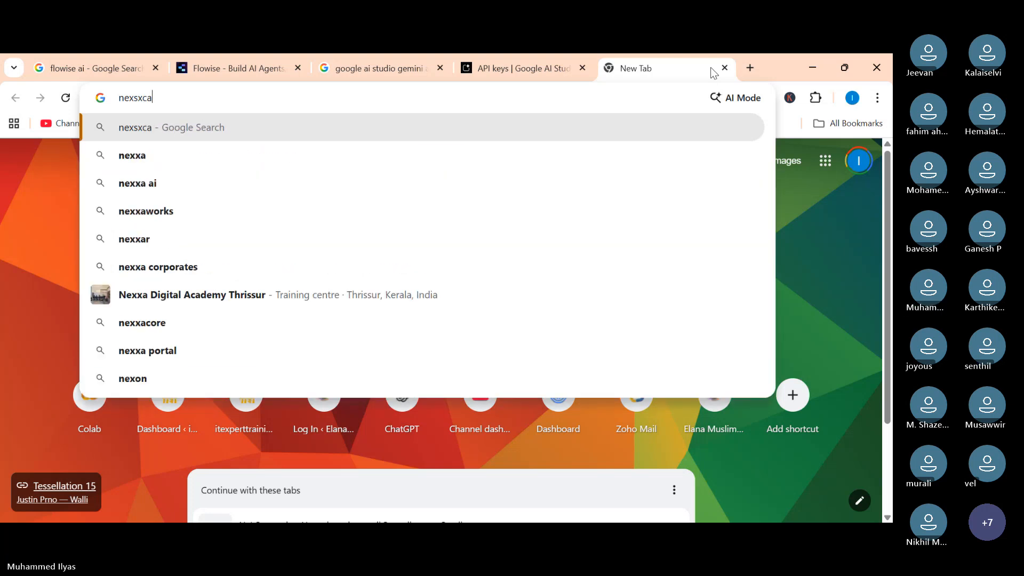
key("BackSpace")
key("BackSpace")
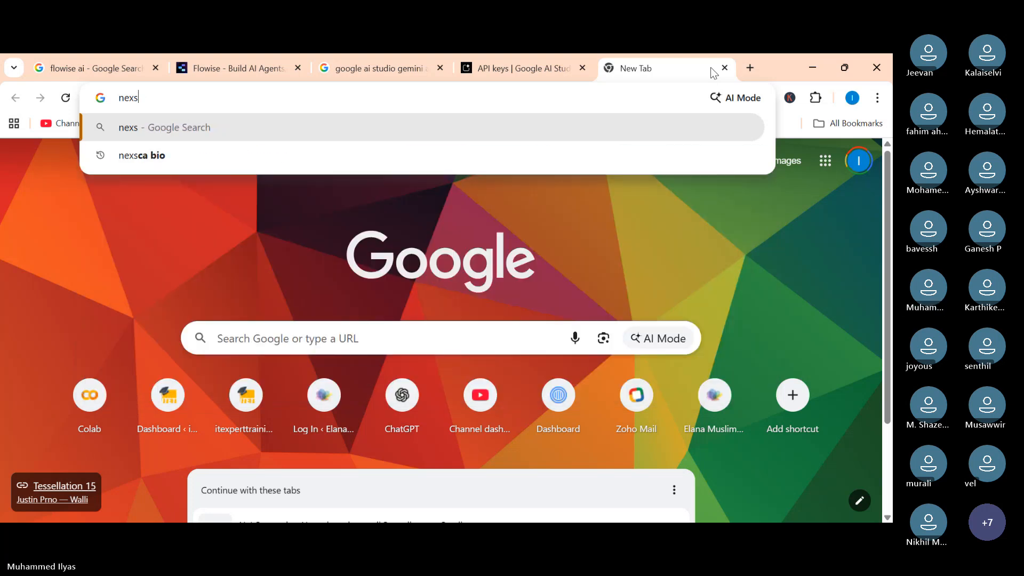
type("a boi")
key("BackSpace")
key("BackSpace")
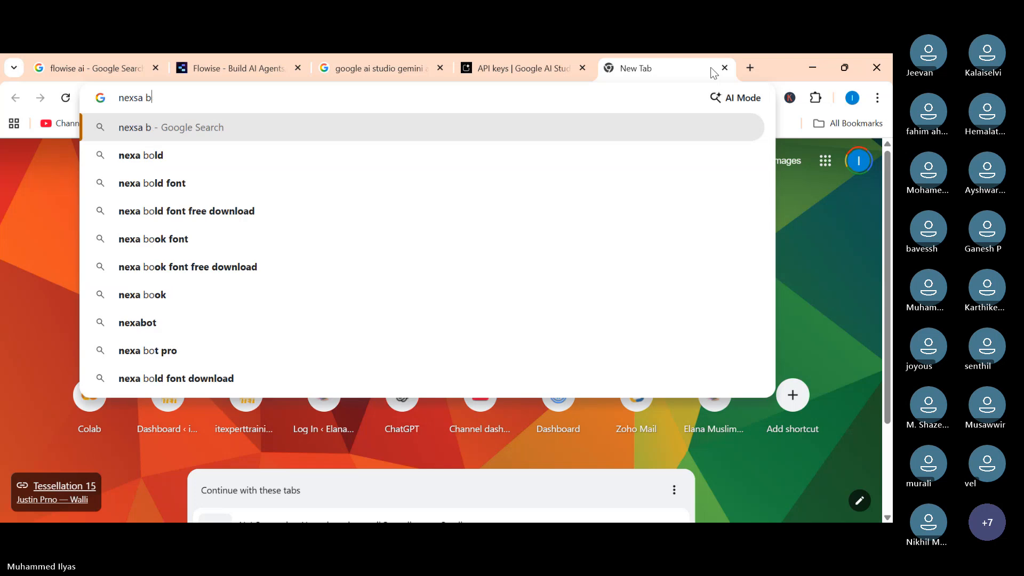
type("io")
key("Return")
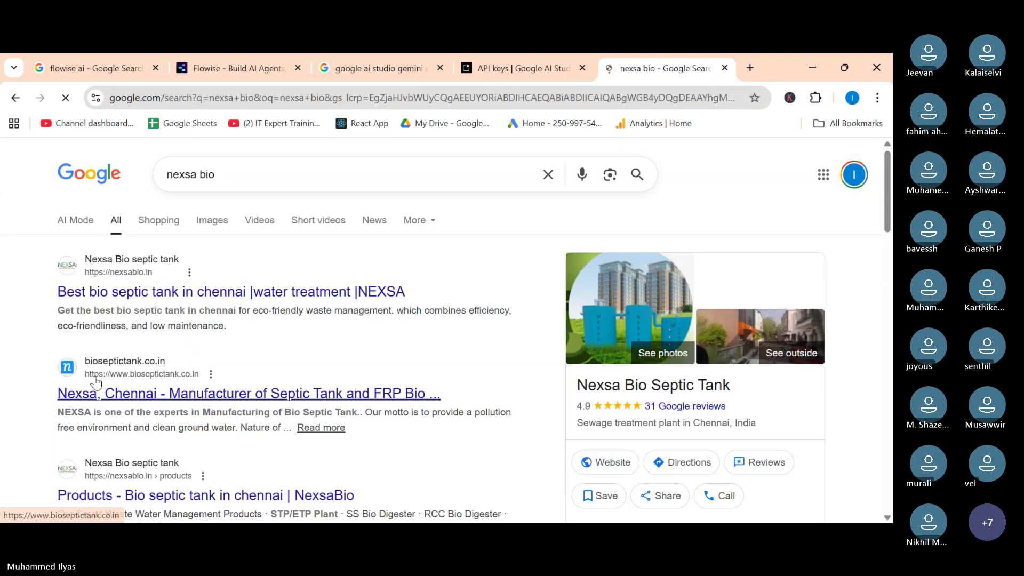
left_click(579, 413)
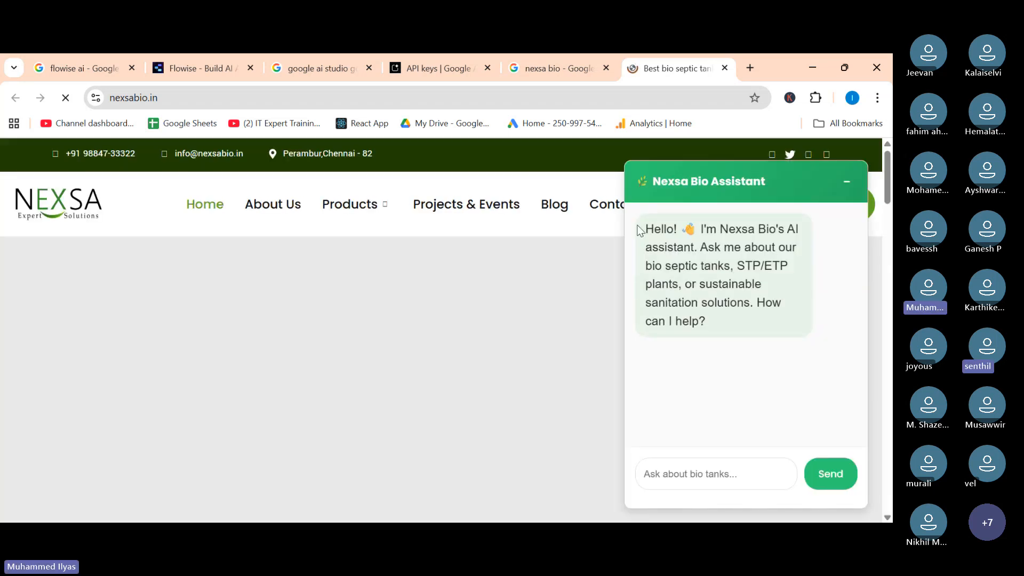
Examine the Nexsa Bio Assistant chat widget on the Nexsa Bio website.
left_click_drag(655, 229, 729, 334)
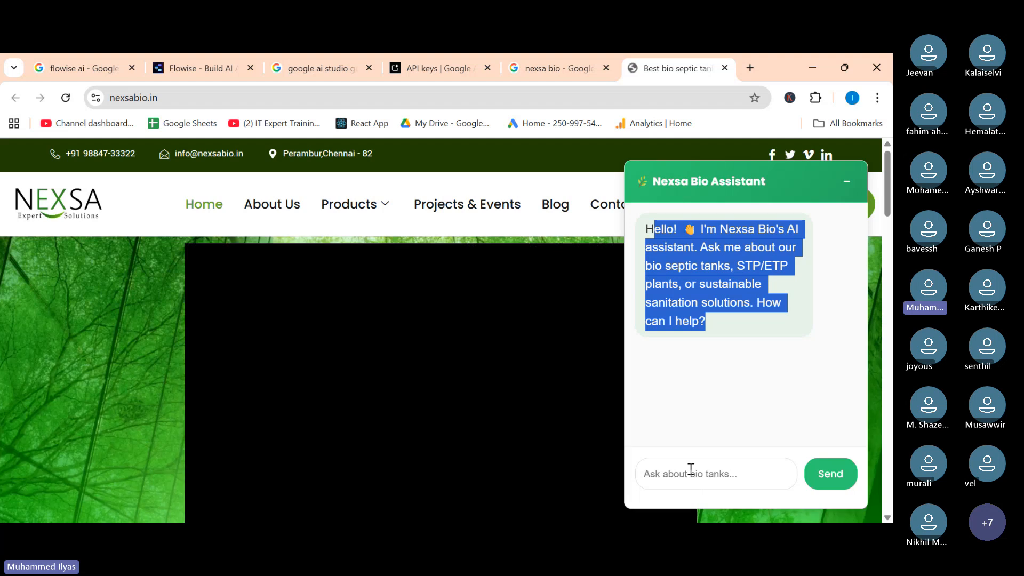
left_click(690, 471)
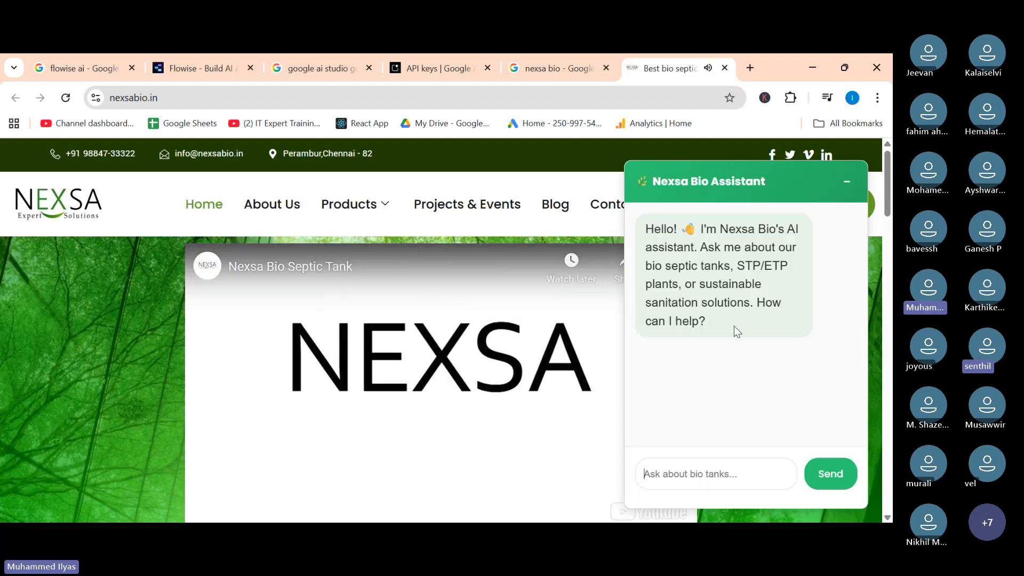
left_click(465, 392)
In a new tab, open mmeswc.edu.in and close its certificate popup to view the college assistant chatbot.
left_click(750, 67)
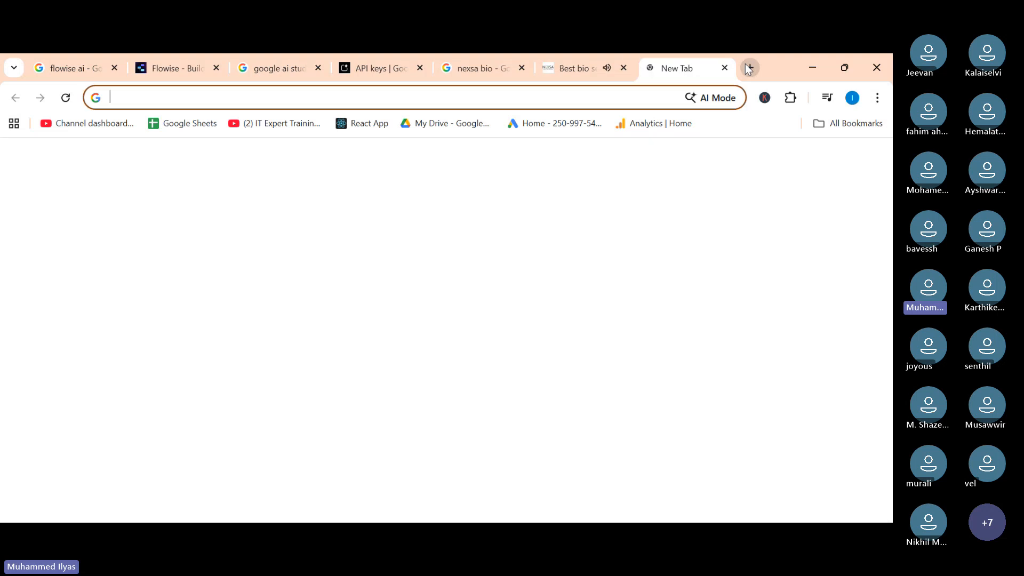
type("mme")
key("Return")
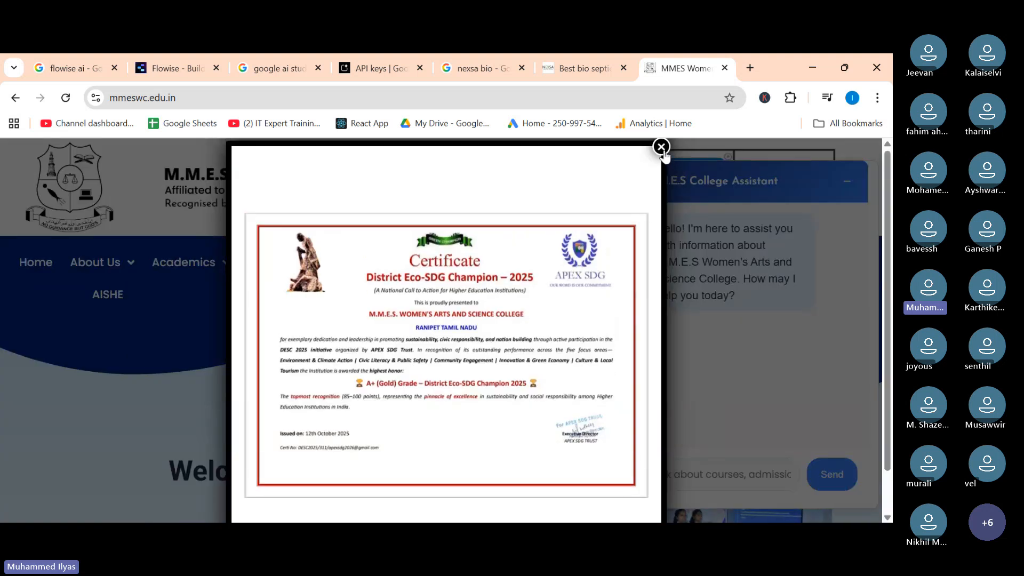
left_click(660, 144)
left_click_drag(681, 229, 728, 309)
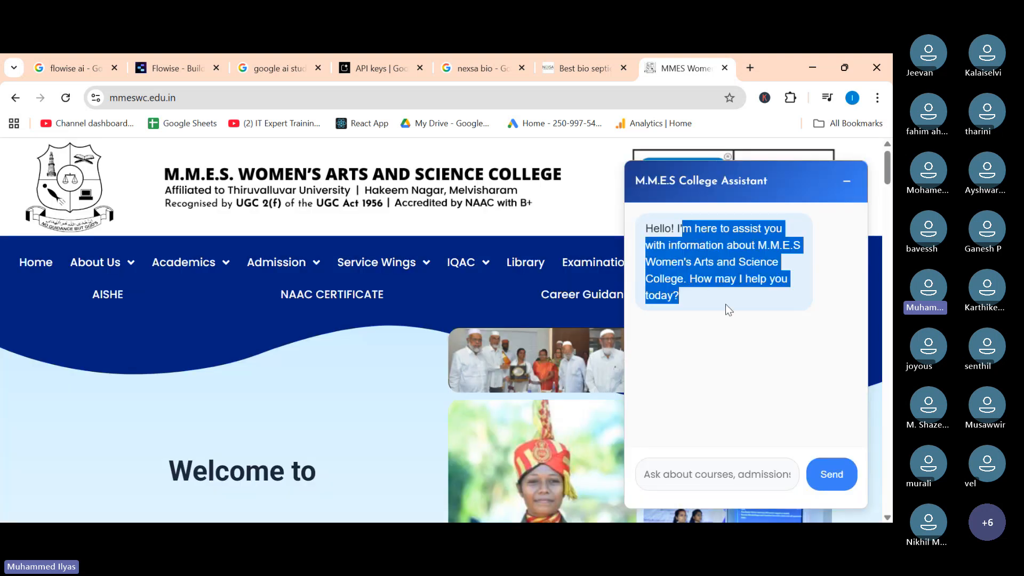
left_click(737, 361)
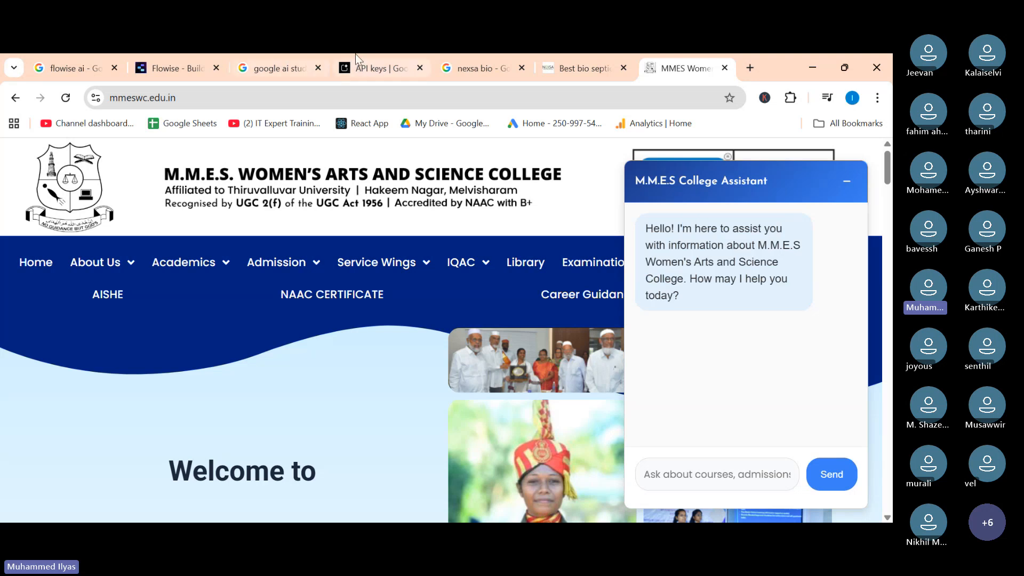
In a new tab, search for VIT and open the VIT Vellore website.
mouse_move(168, 67)
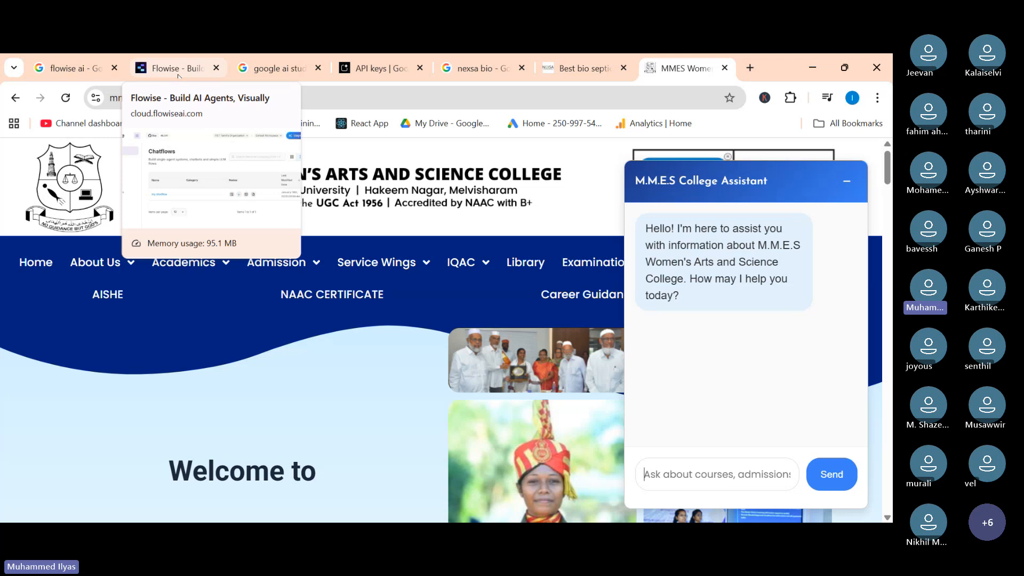
left_click(750, 68)
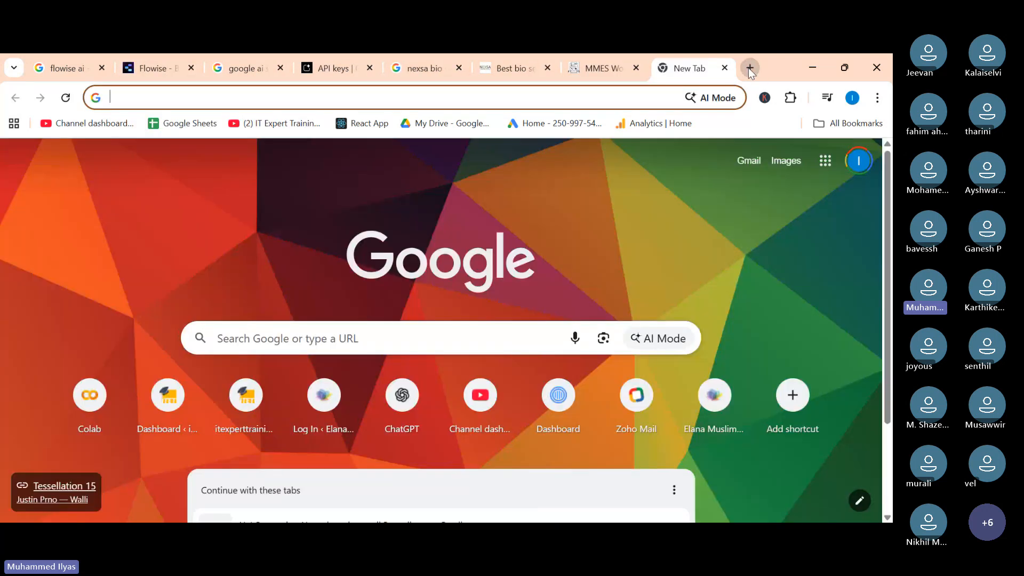
type("VIT")
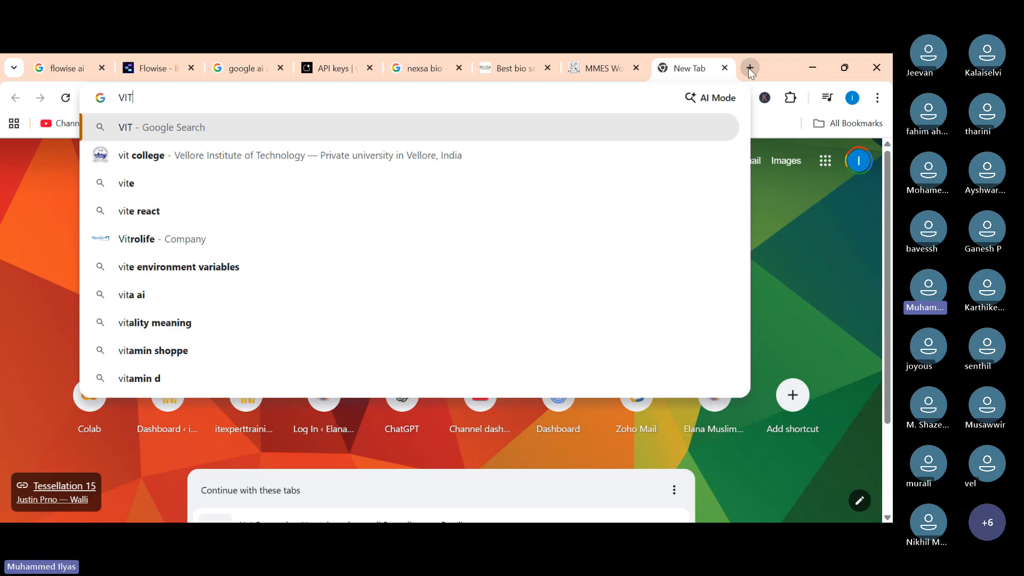
type(" Ass")
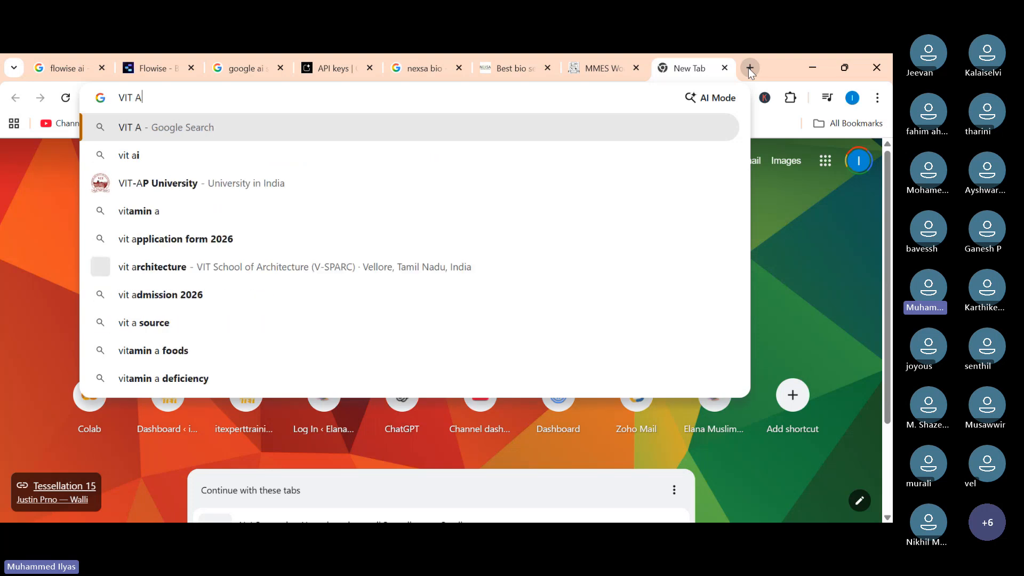
key("BackSpace")
key("BackSpace")
key("BackSpace")
key("BackSpace")
key("BackSpace")
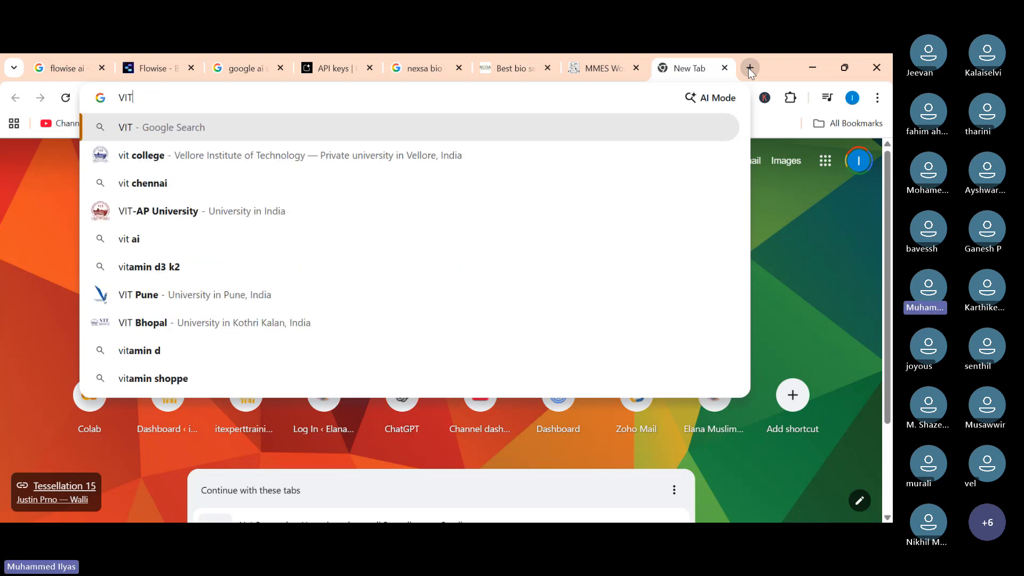
key("Return")
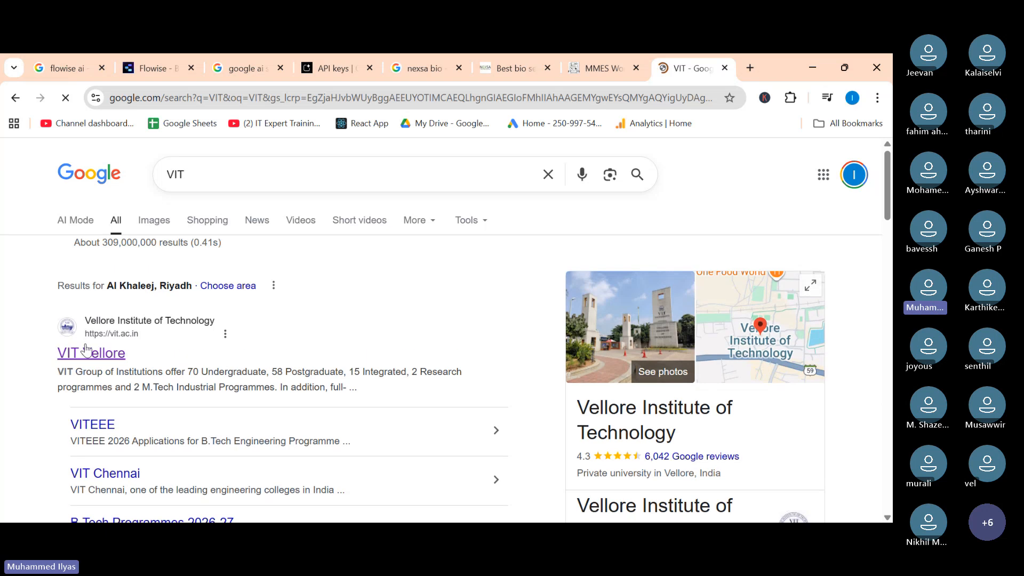
left_click(76, 354)
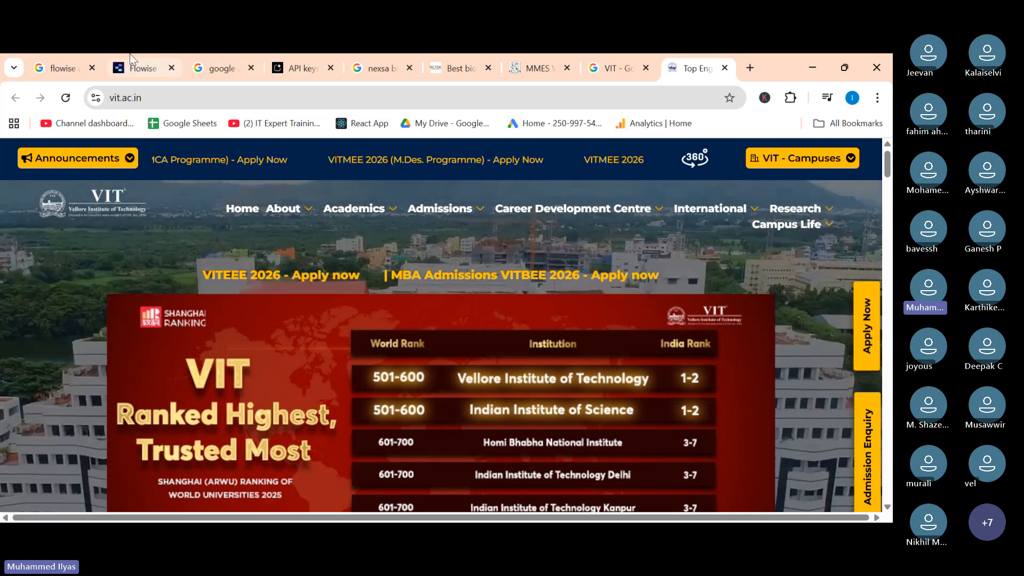
In AI Studio, open the Gemini API Key details and copy the key.
mouse_move(133, 59)
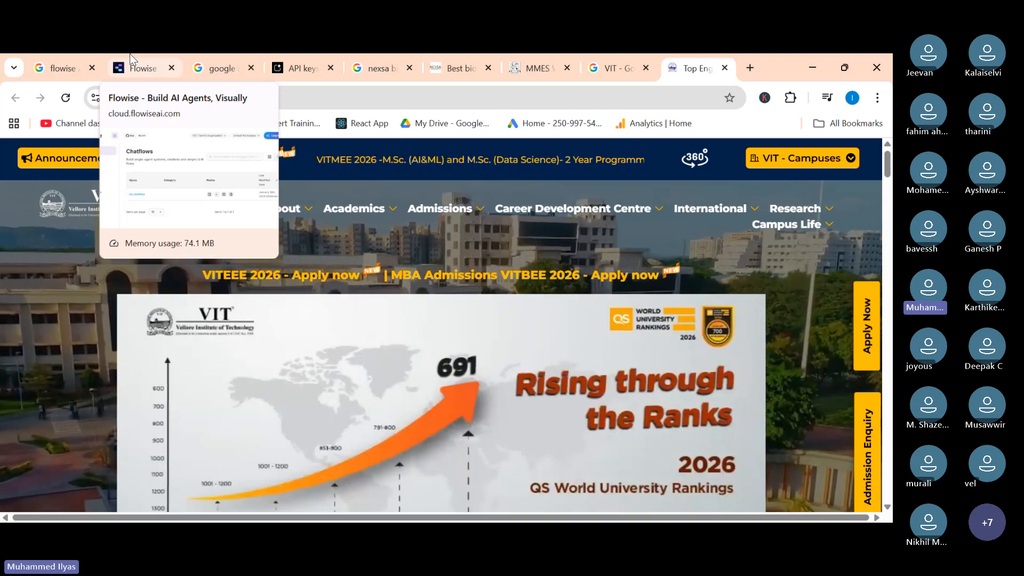
left_click(130, 54)
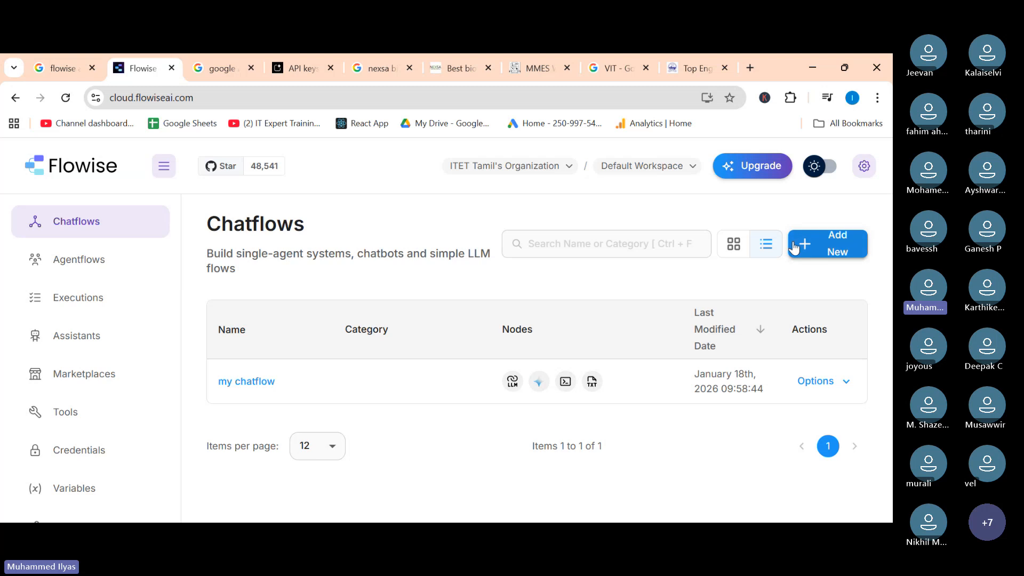
left_click(305, 69)
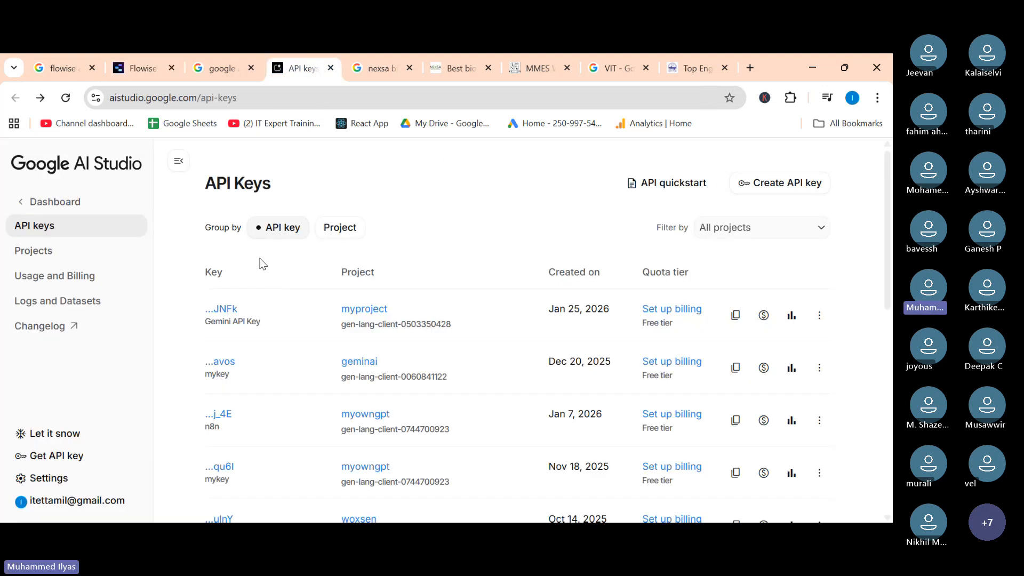
left_click(220, 309)
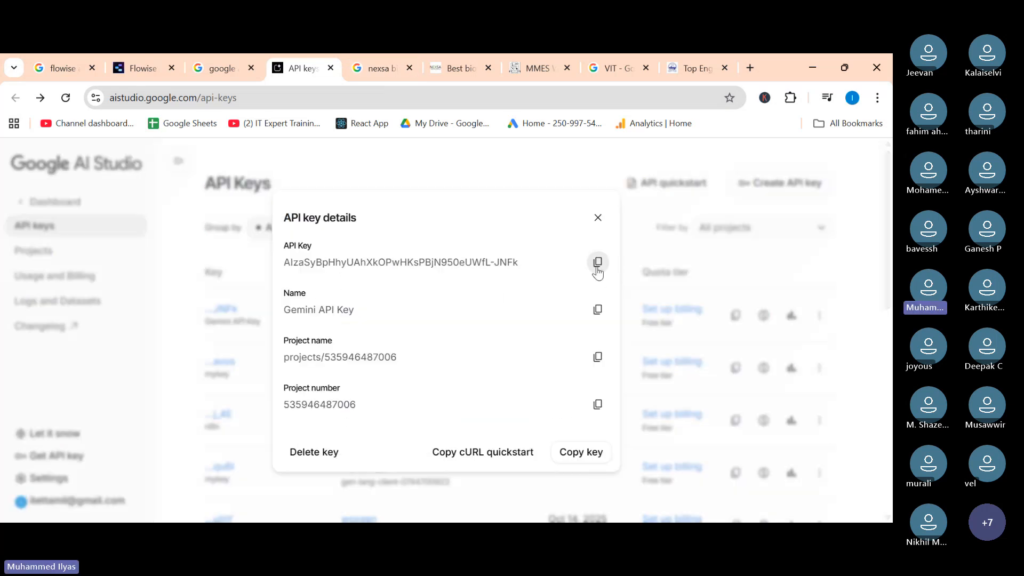
left_click(596, 269)
Return to Flowise and open the Credentials page.
mouse_move(131, 60)
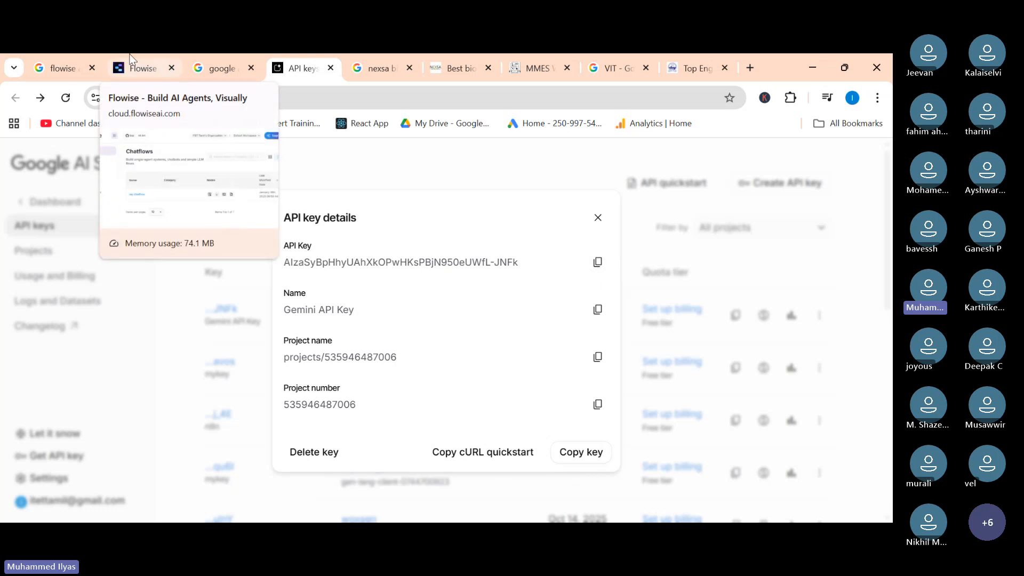
left_click(133, 61)
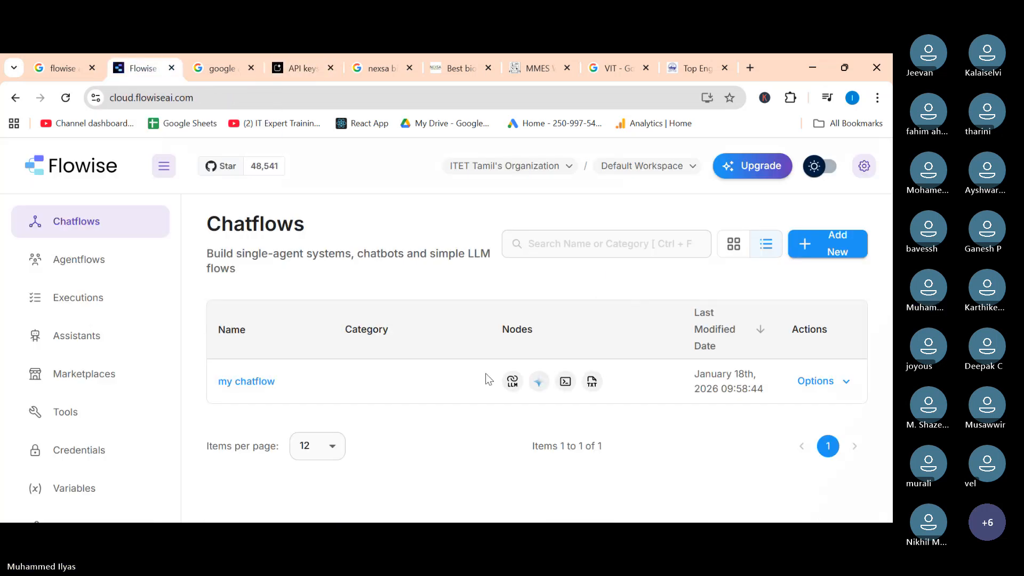
left_click(302, 67)
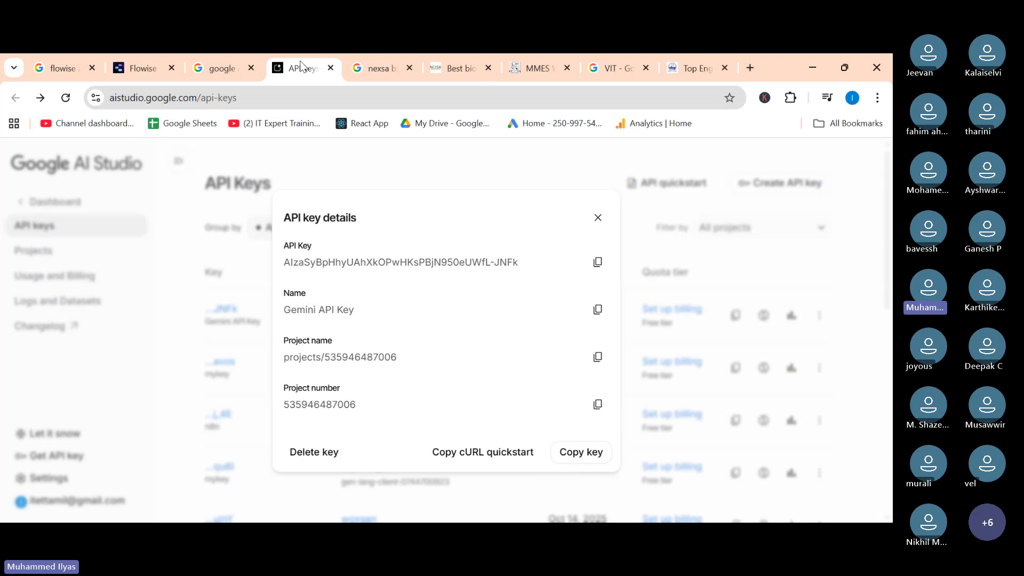
left_click(137, 65)
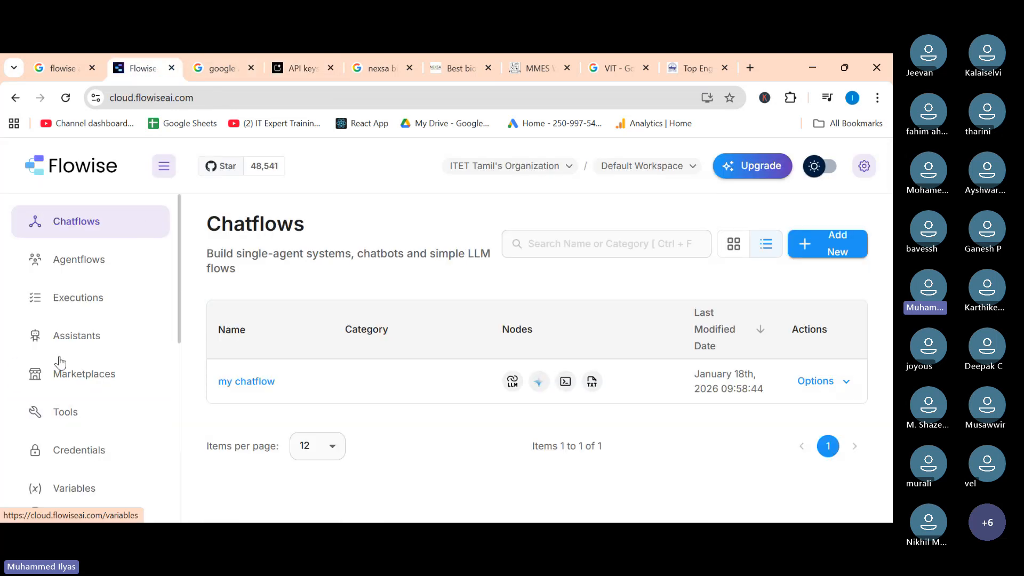
scroll(61, 362, "down", 3)
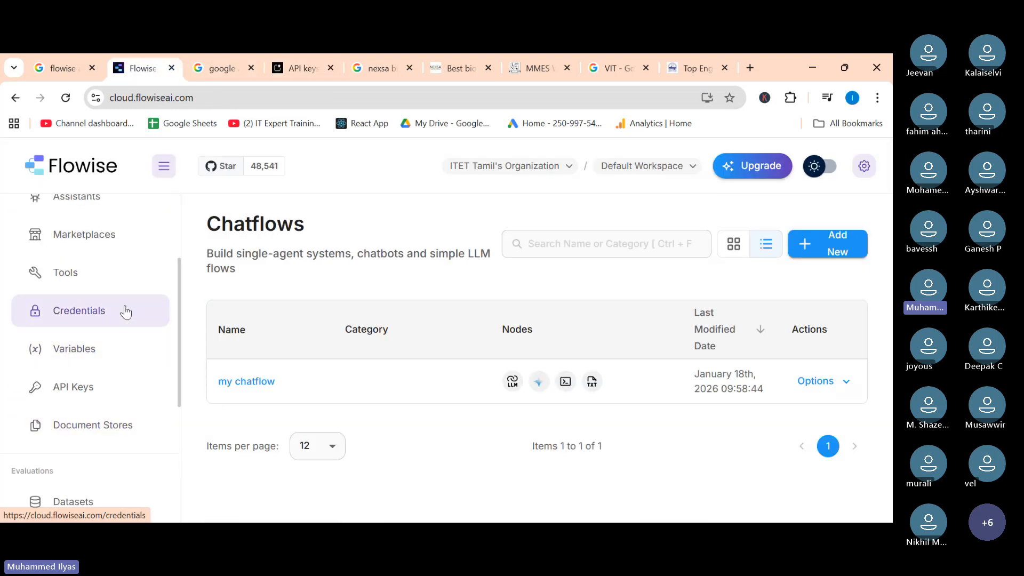
left_click(78, 315)
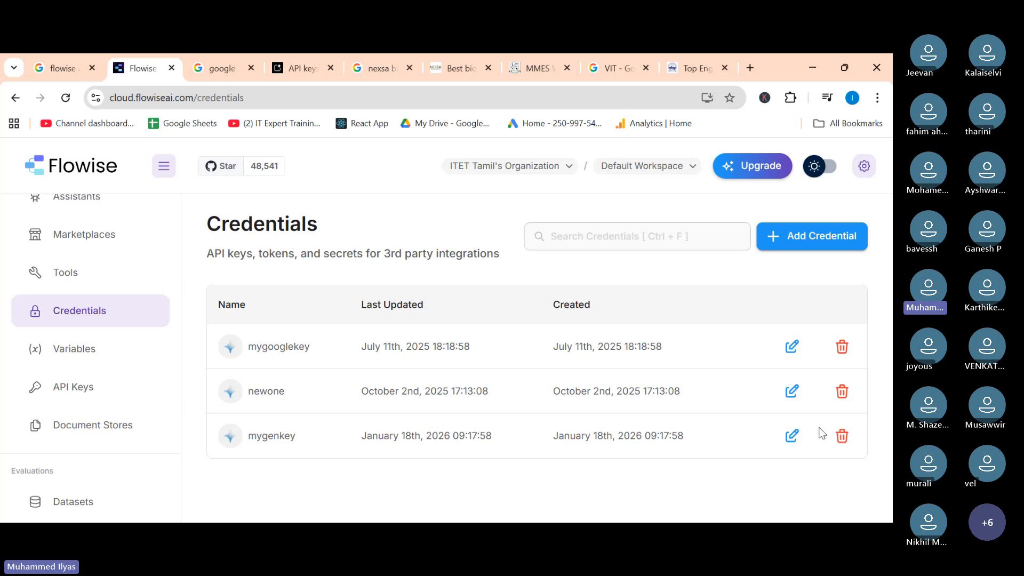
Add a new credential, searching for google and choosing Google Generative AI.
left_click(807, 243)
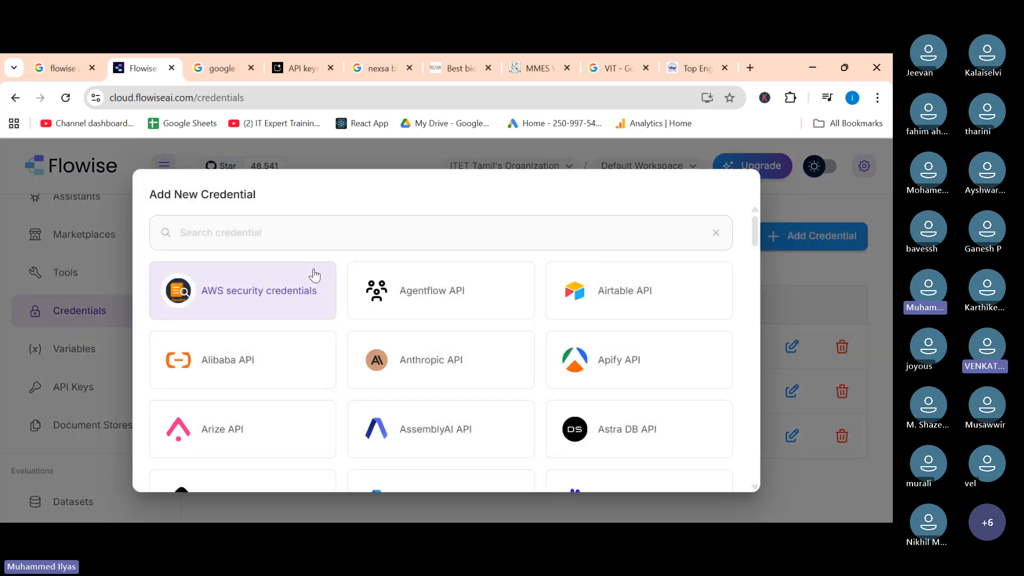
left_click(249, 235)
type("gem")
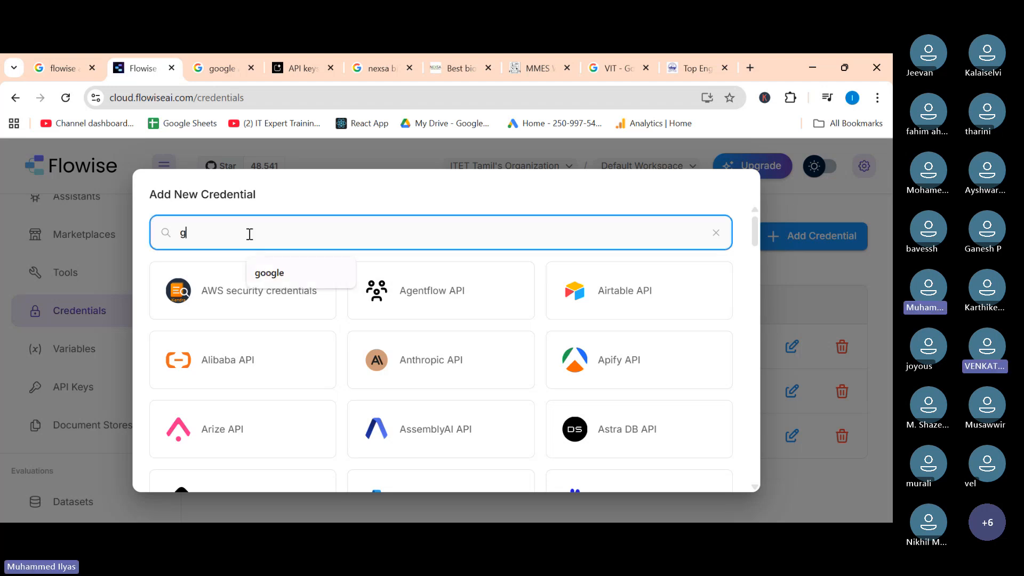
key("BackSpace")
key("BackSpace")
key("BackSpace")
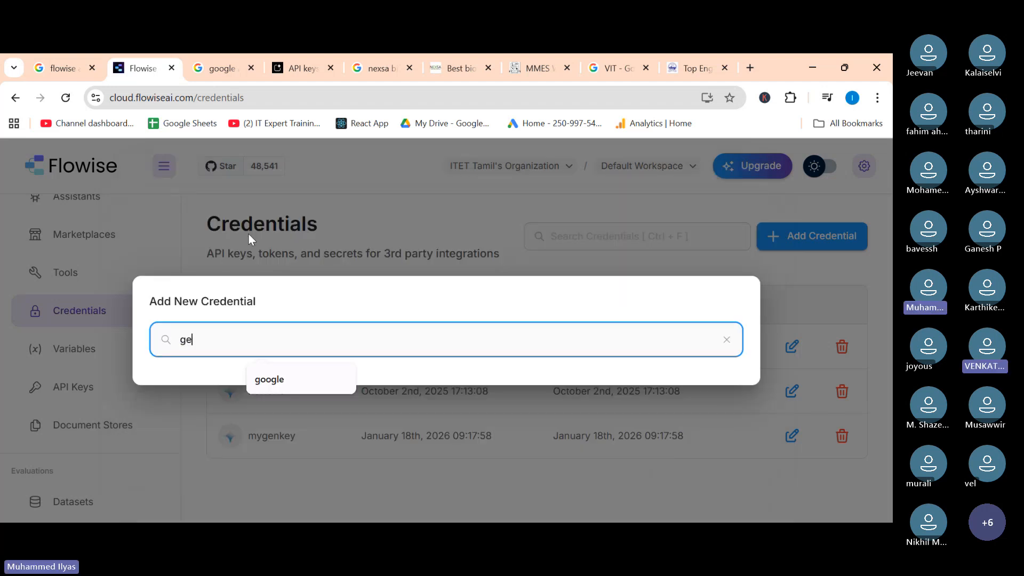
type("google")
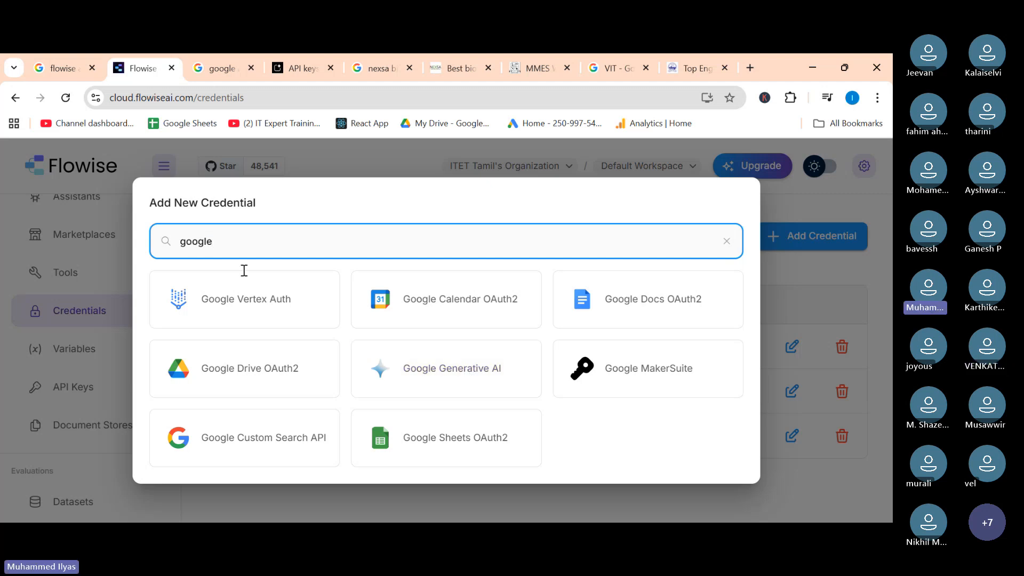
left_click(435, 368)
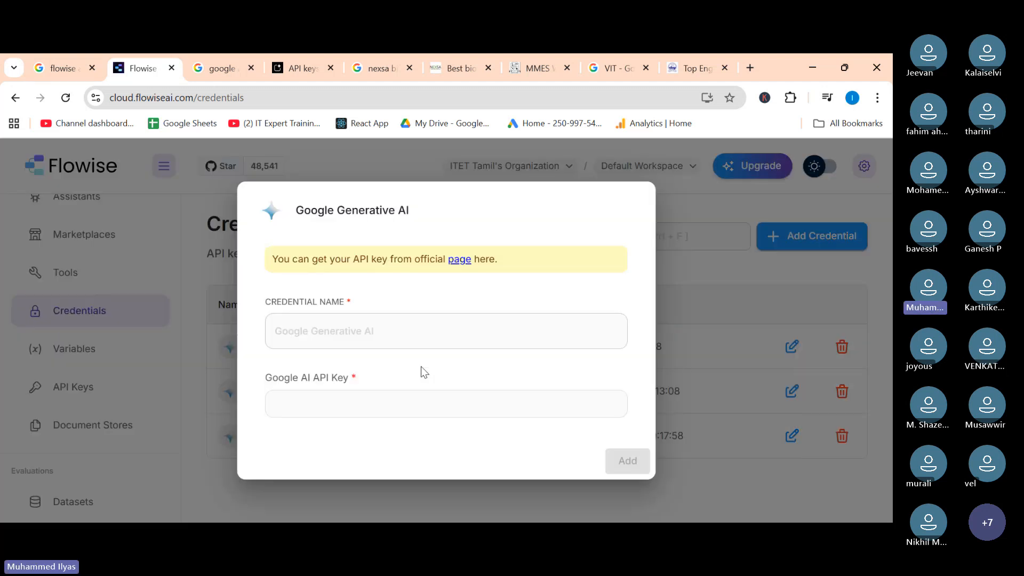
Name the credential googleapikey and paste the Gemini API key into the Google AI API Key field.
left_click(310, 324)
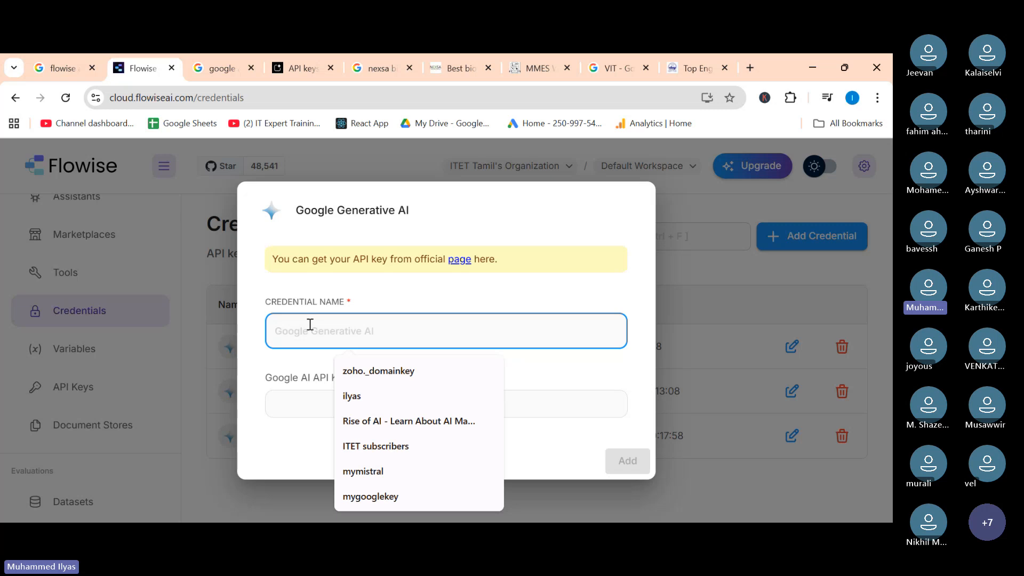
type("google")
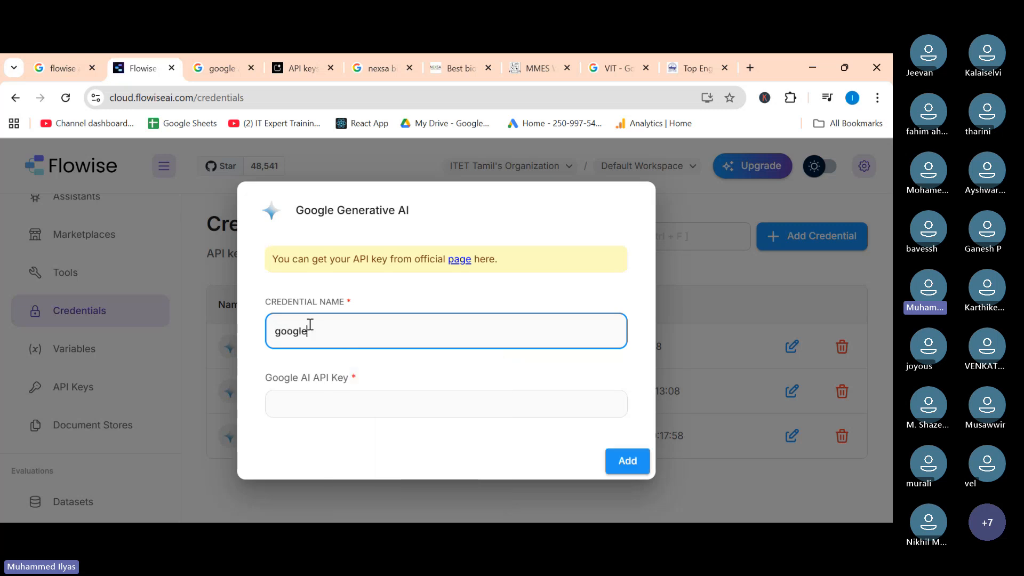
type("api")
key("BackSpace")
type("key")
left_click(336, 410)
key("ctrl+v")
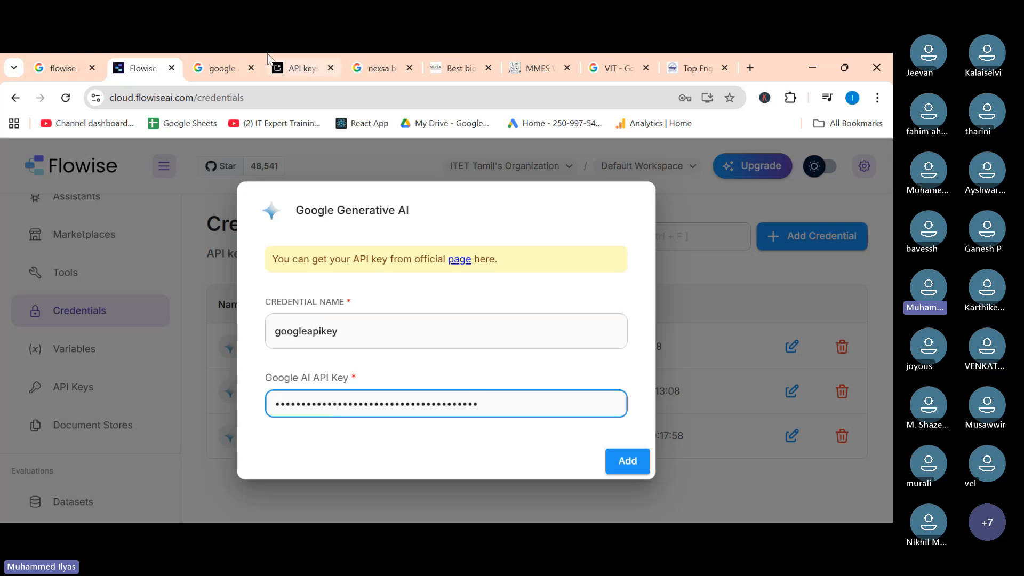
Copy the API key again in AI Studio, then save the new credential in Flowise.
left_click(278, 70)
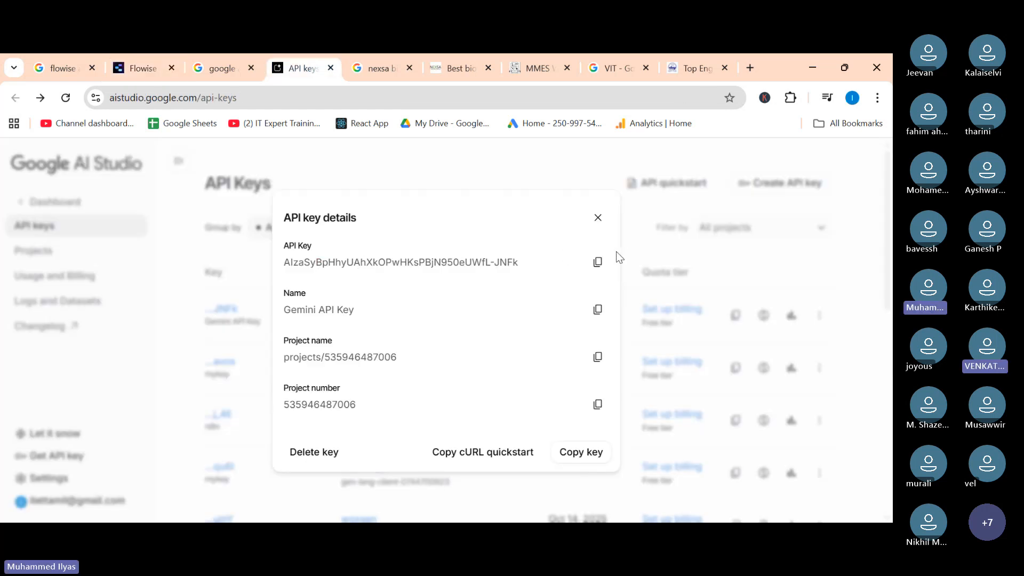
left_click(598, 262)
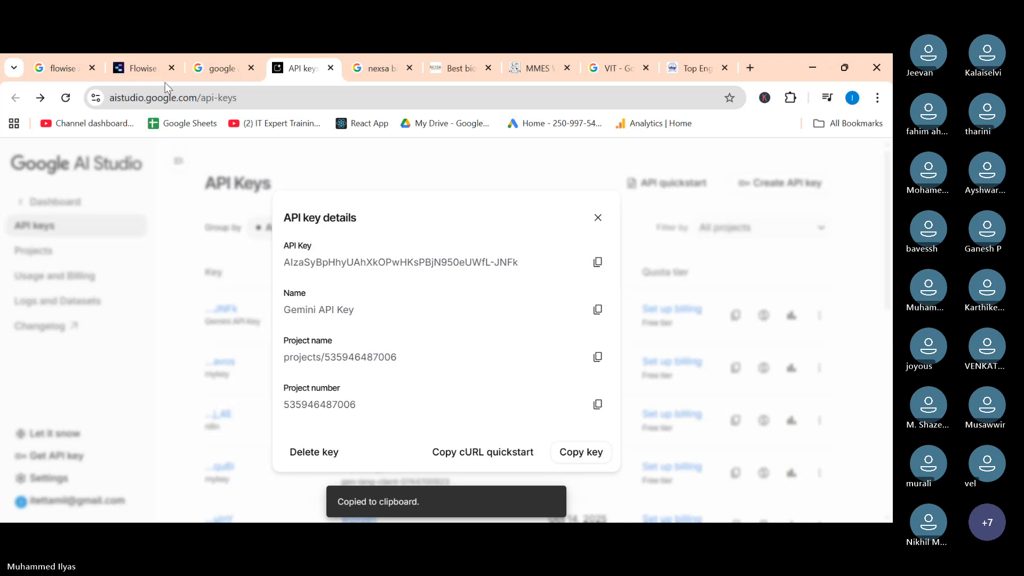
left_click(147, 65)
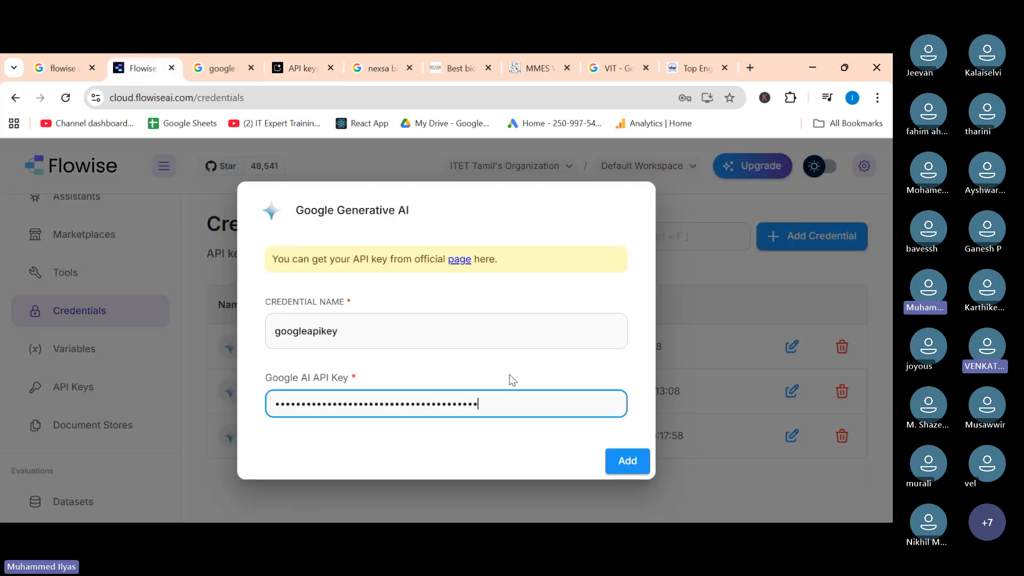
left_click(624, 464)
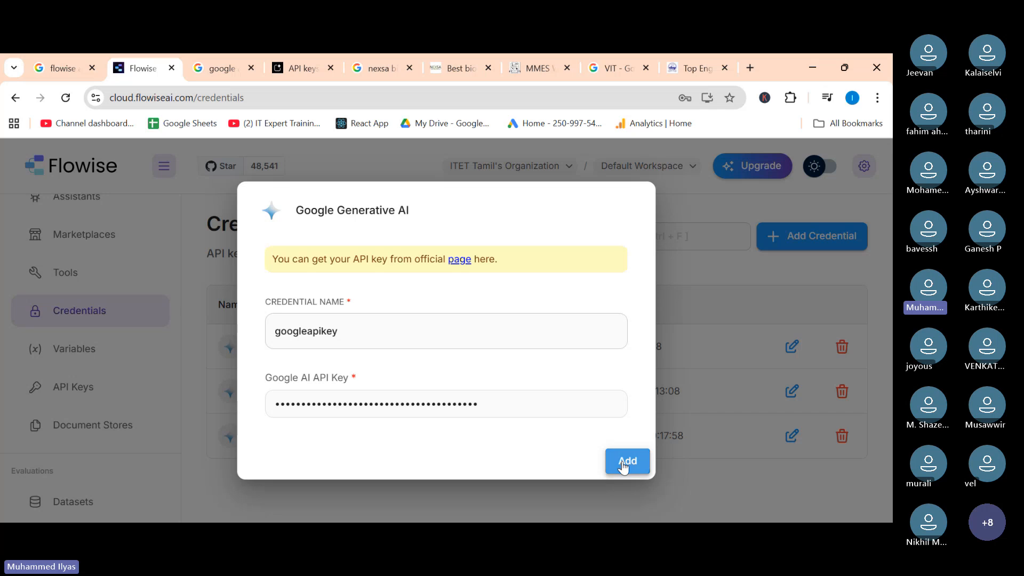
scroll(295, 397, "down", 1)
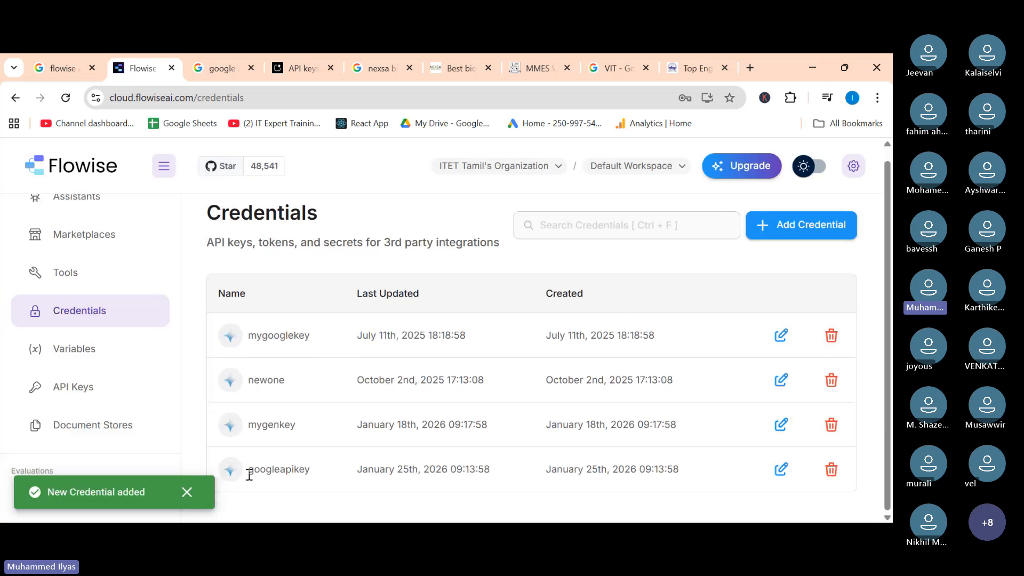
left_click_drag(259, 474, 688, 474)
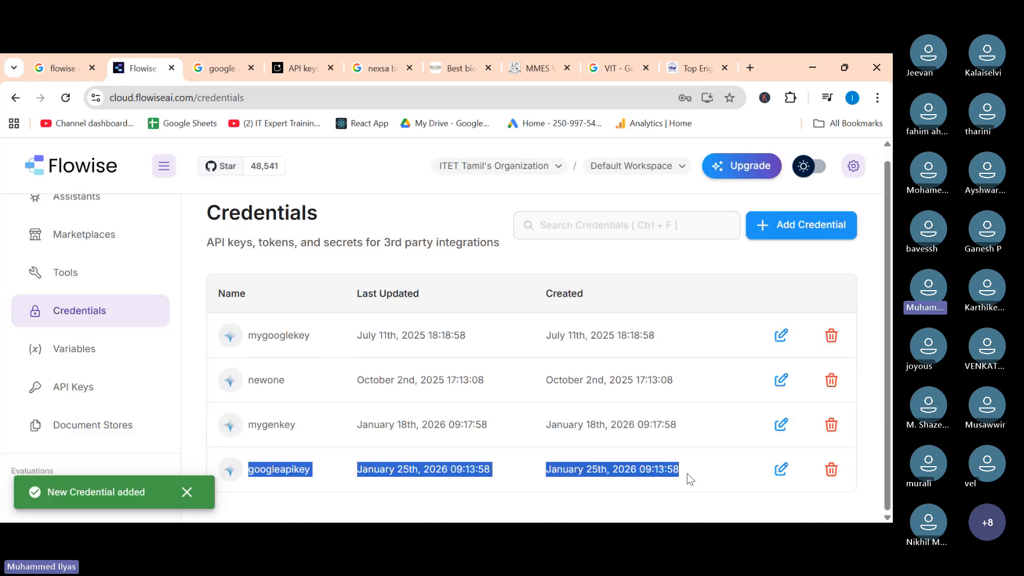
left_click(698, 472)
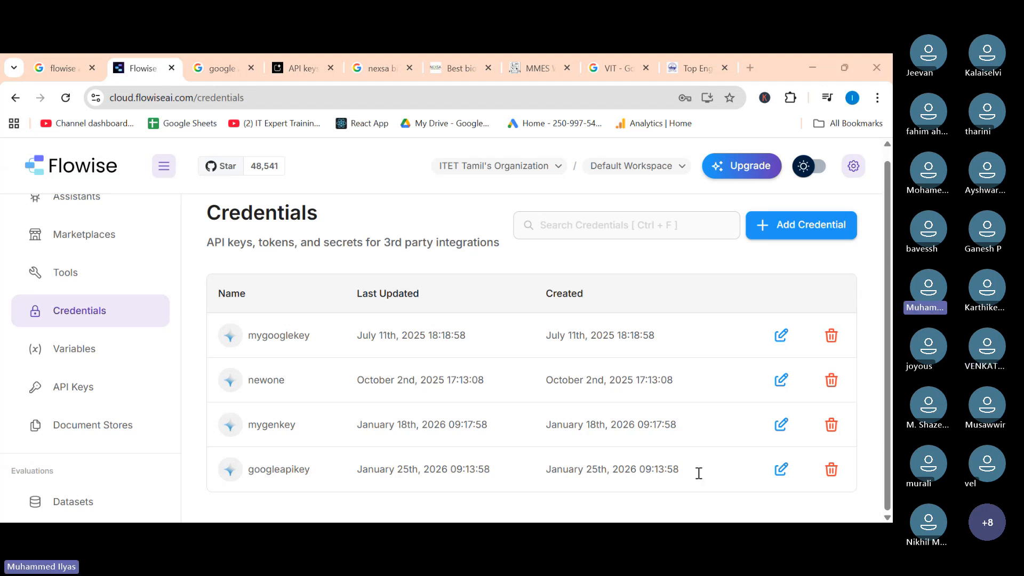
left_click(699, 474)
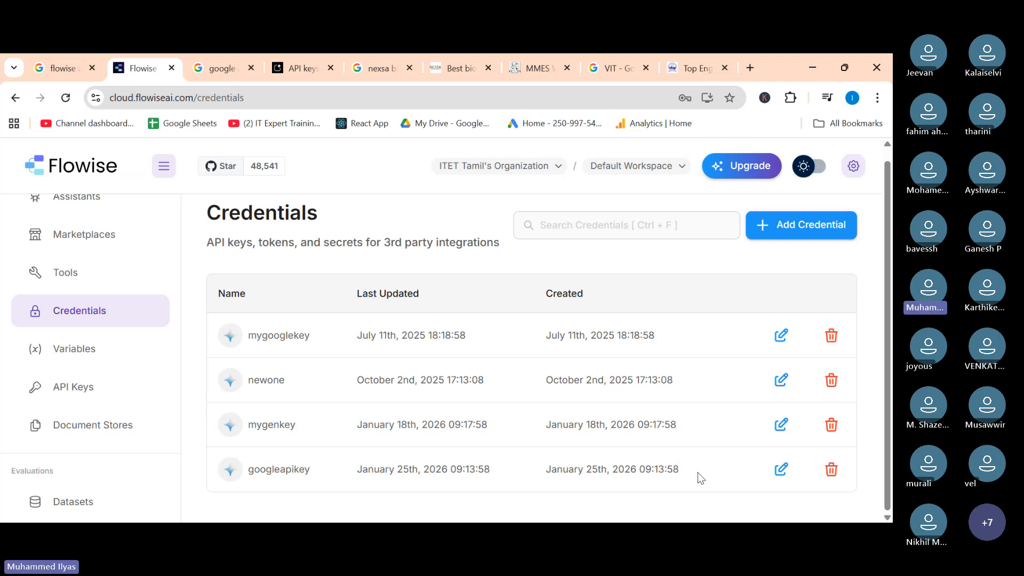
left_click(792, 226)
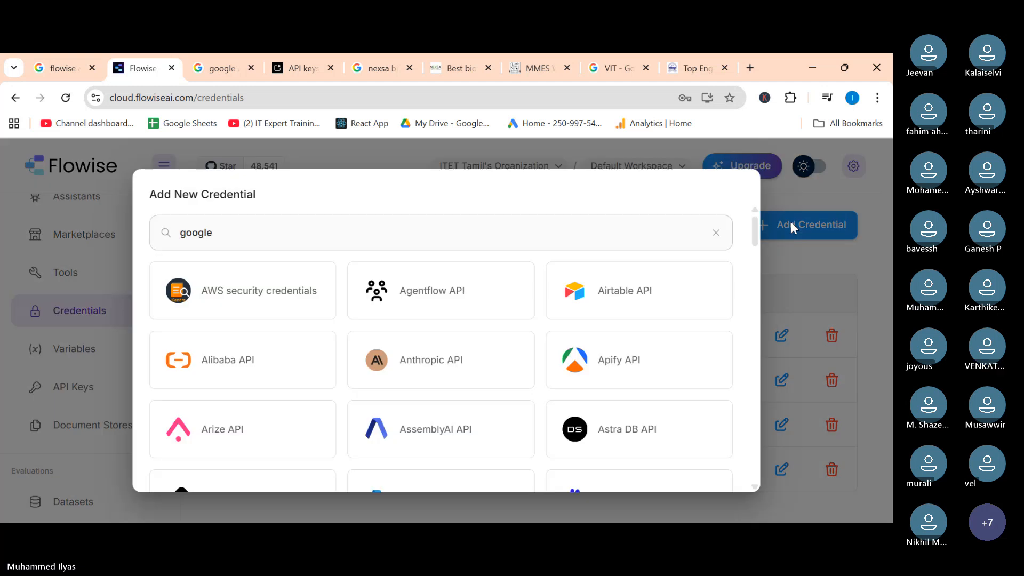
left_click(260, 233)
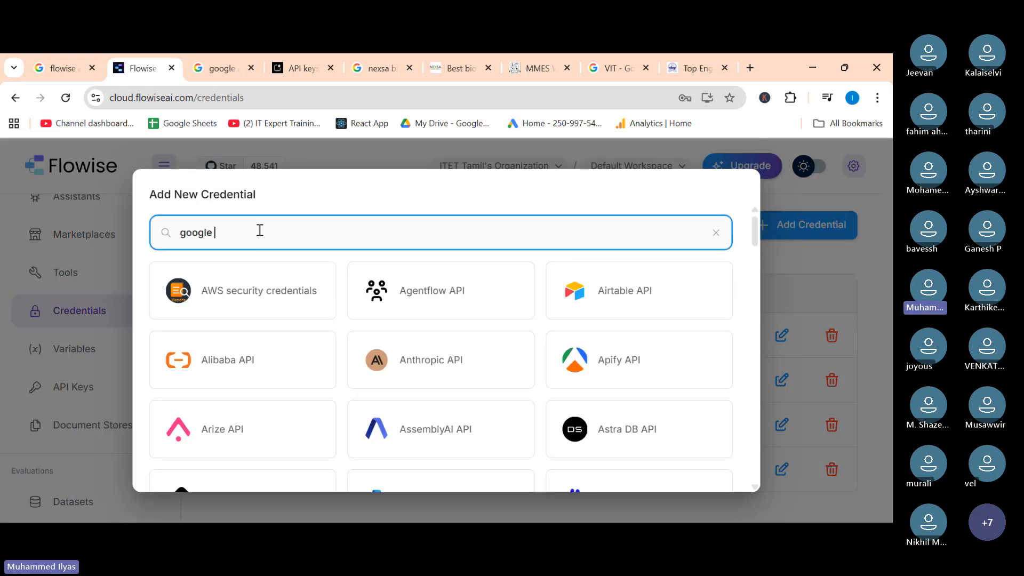
key("BackSpace")
key("BackSpace")
key("BackSpace")
key("BackSpace")
key("BackSpace")
key("BackSpace")
key("BackSpace")
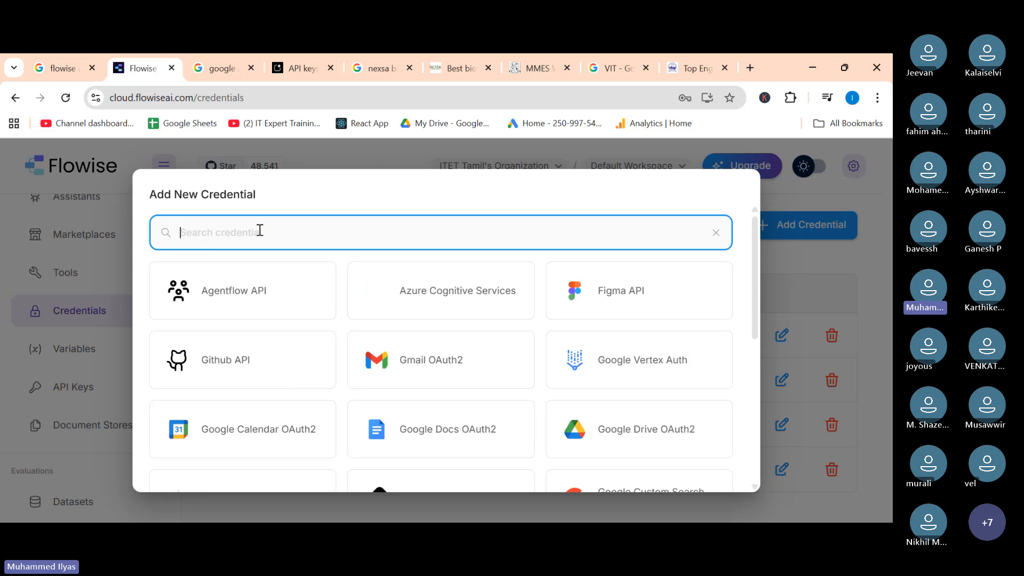
type("google")
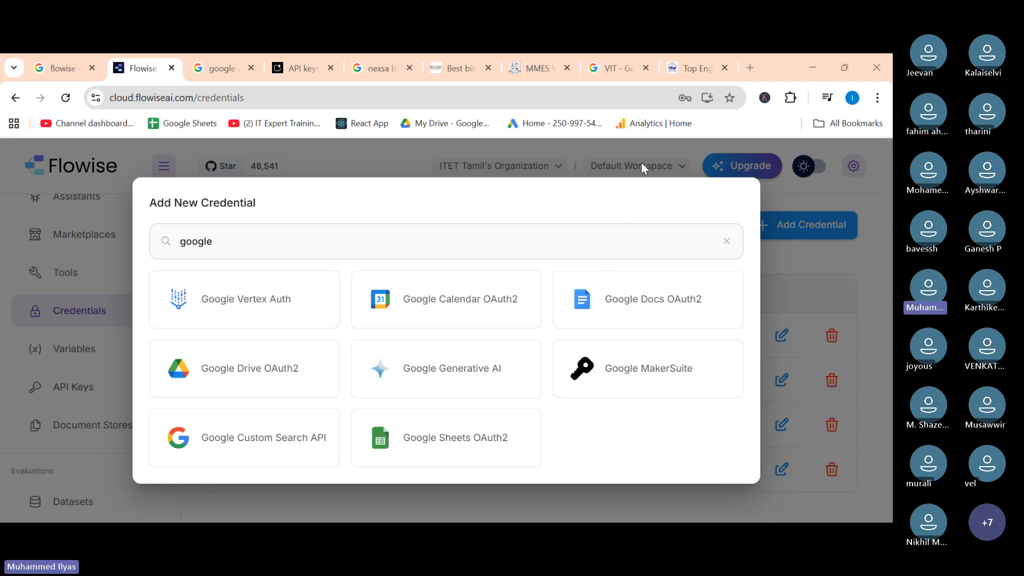
left_click(811, 277)
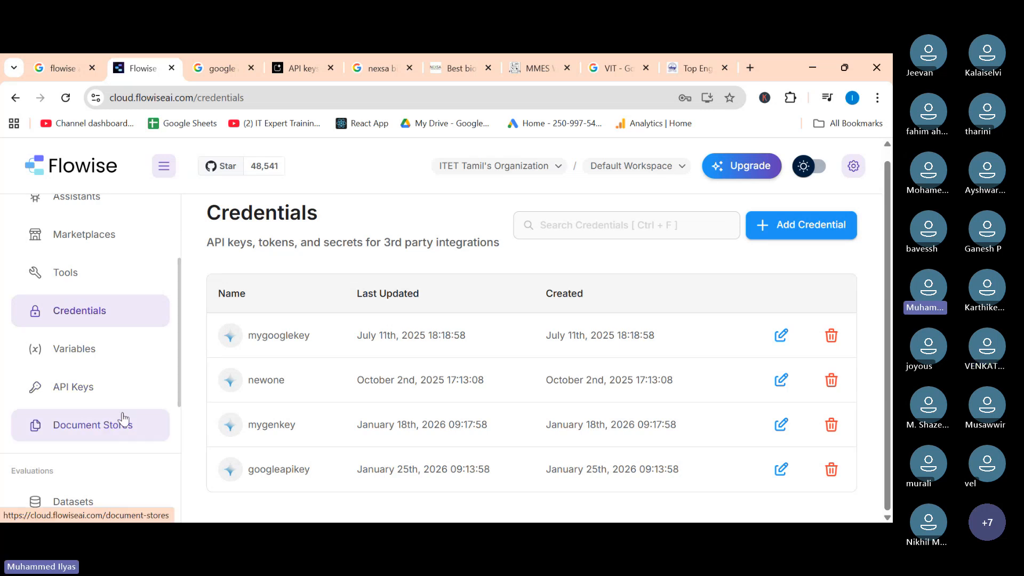
scroll(121, 421, "up", 3)
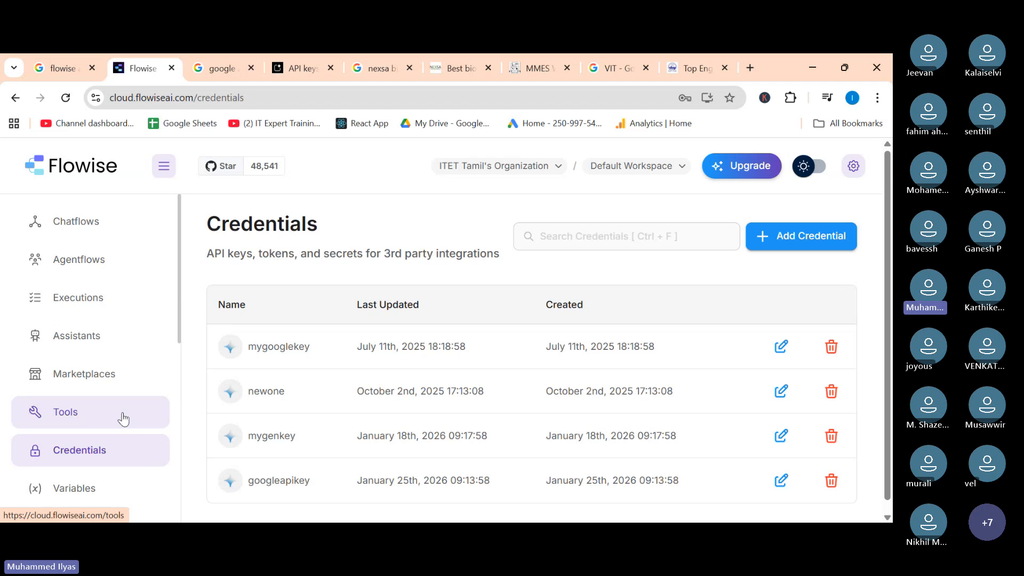
left_click(827, 236)
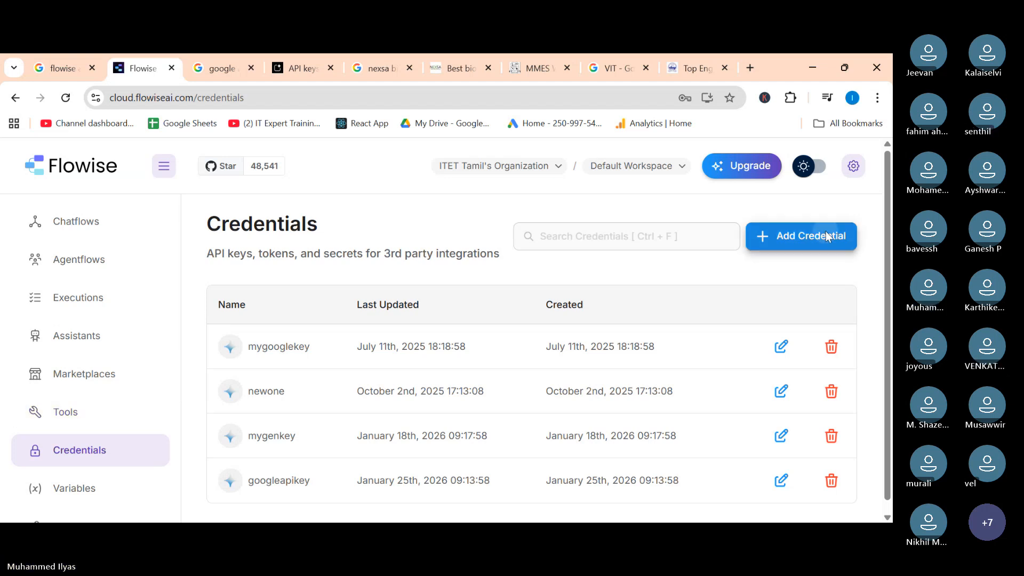
left_click(226, 240)
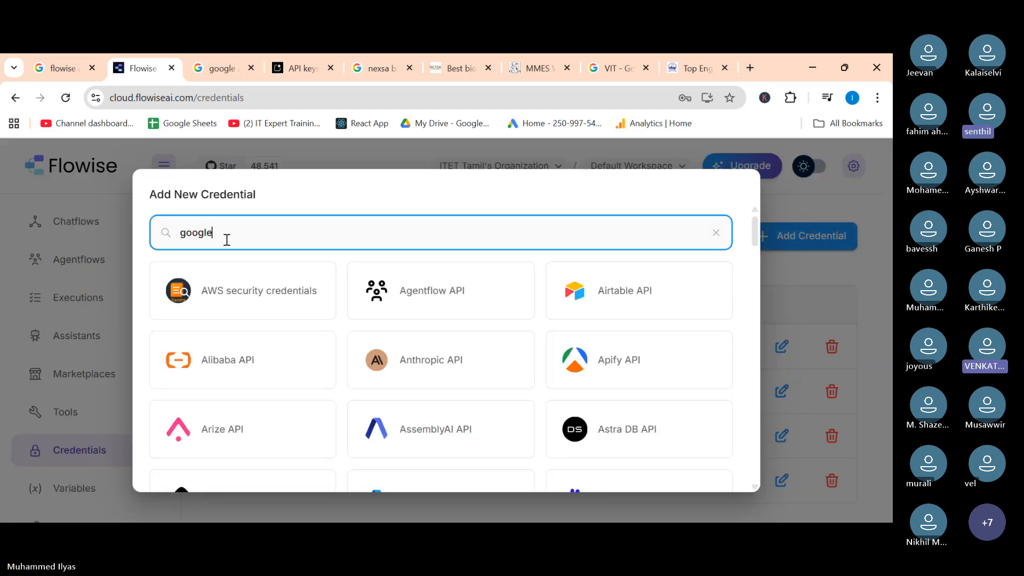
key("BackSpace")
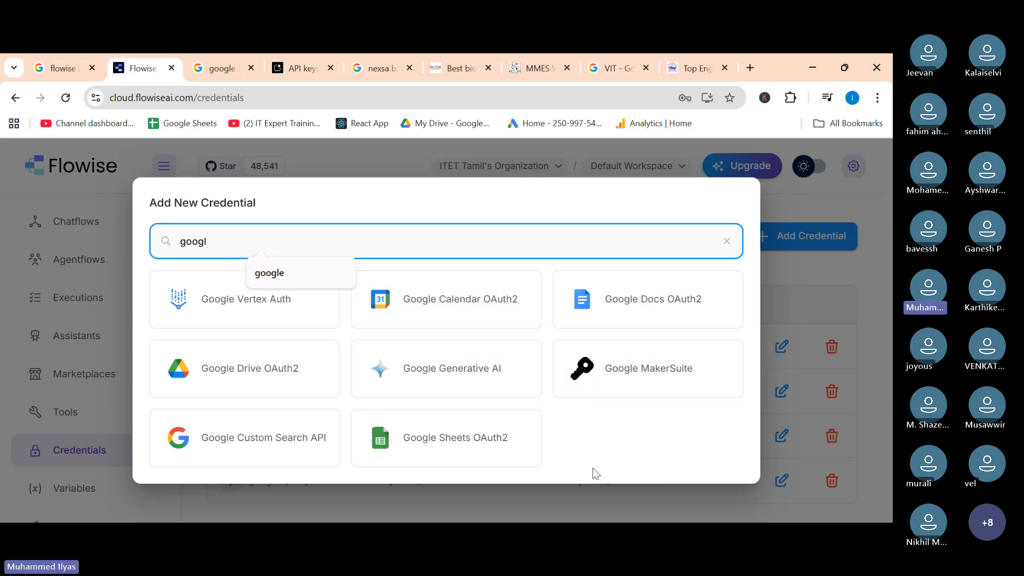
left_click(579, 503)
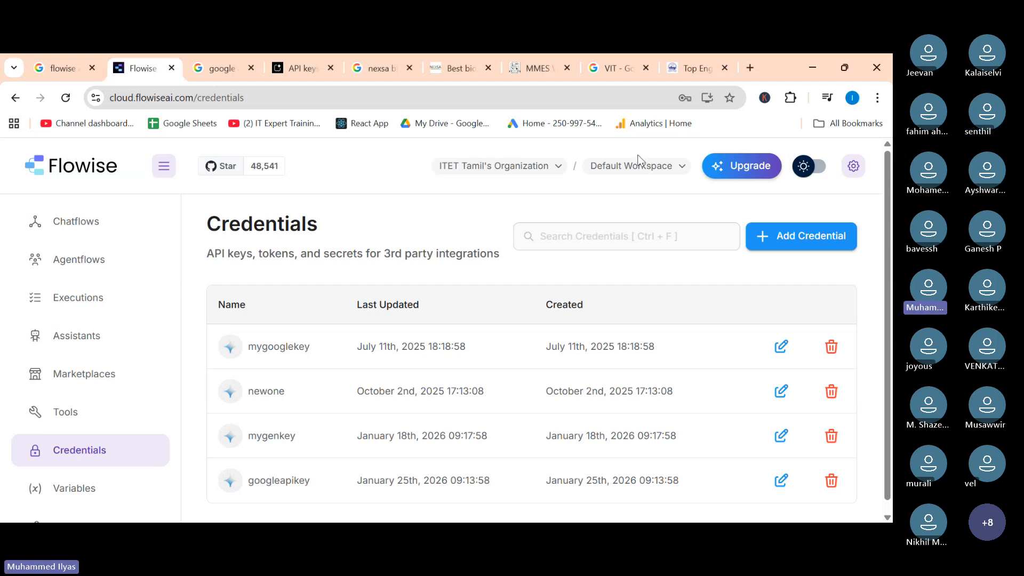
Create a new chatflow and add an LLM Chain node, found by searching llm, to the canvas.
left_click(62, 229)
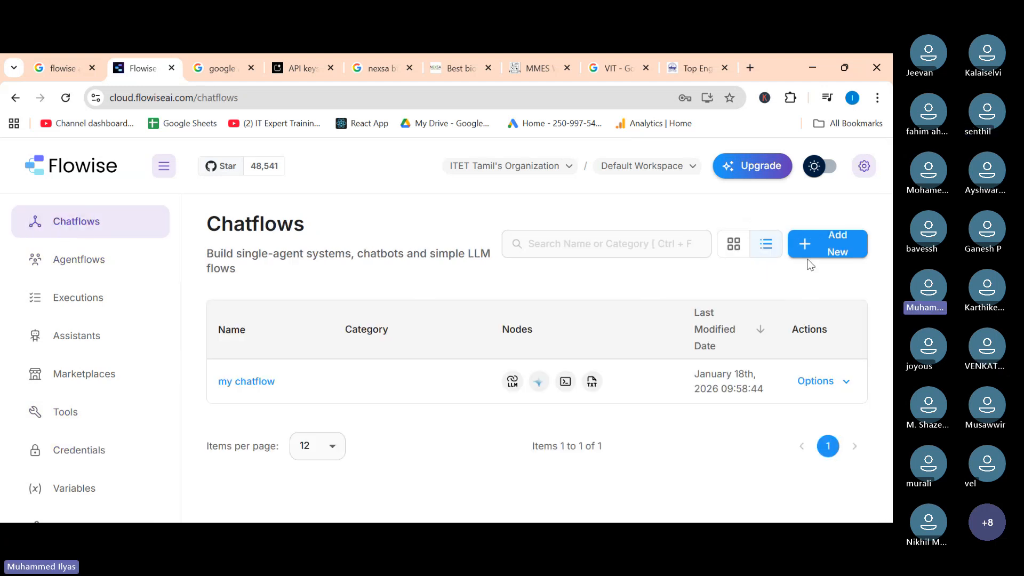
left_click(826, 248)
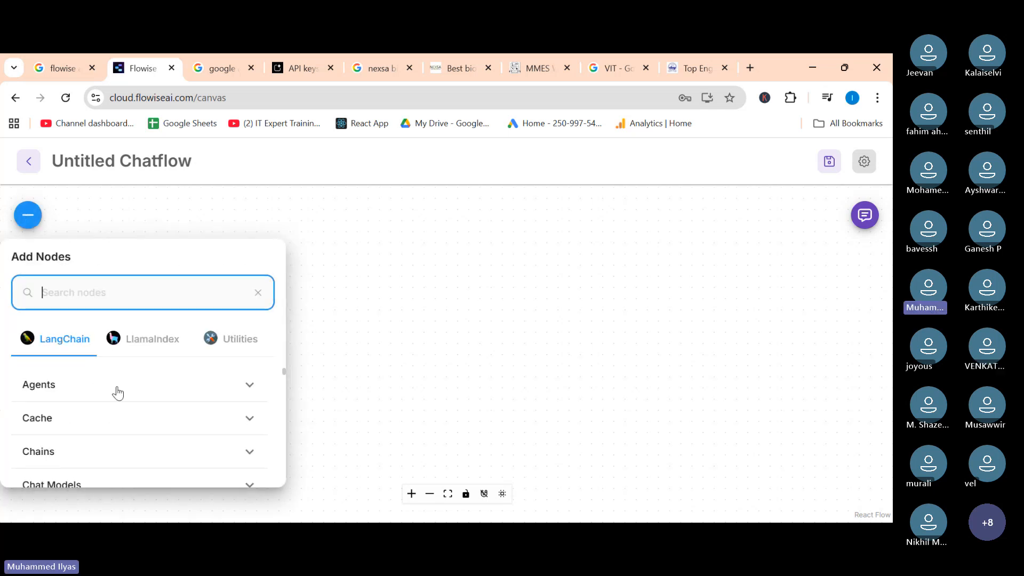
scroll(118, 393, "down", 10)
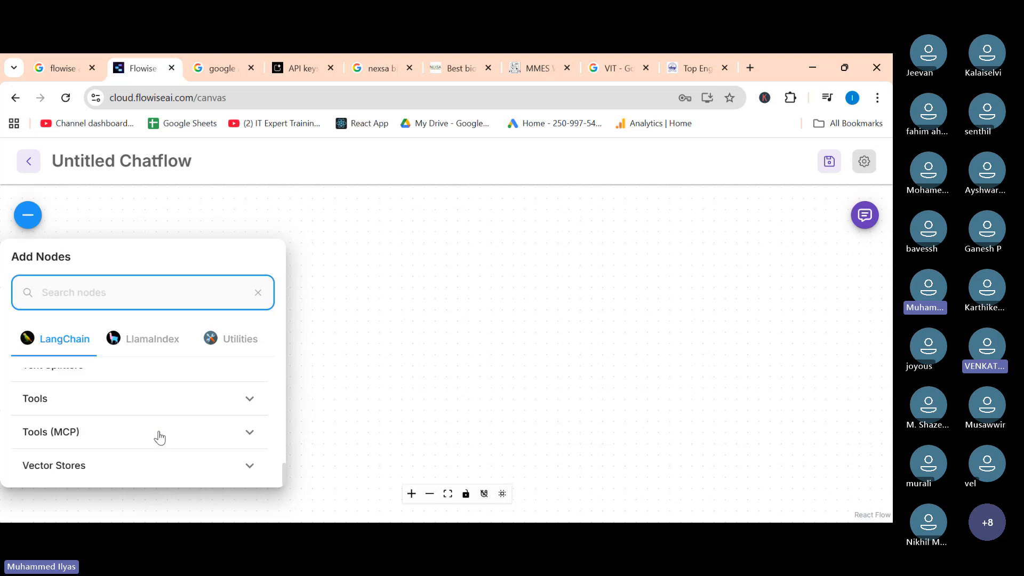
scroll(160, 437, "up", 6)
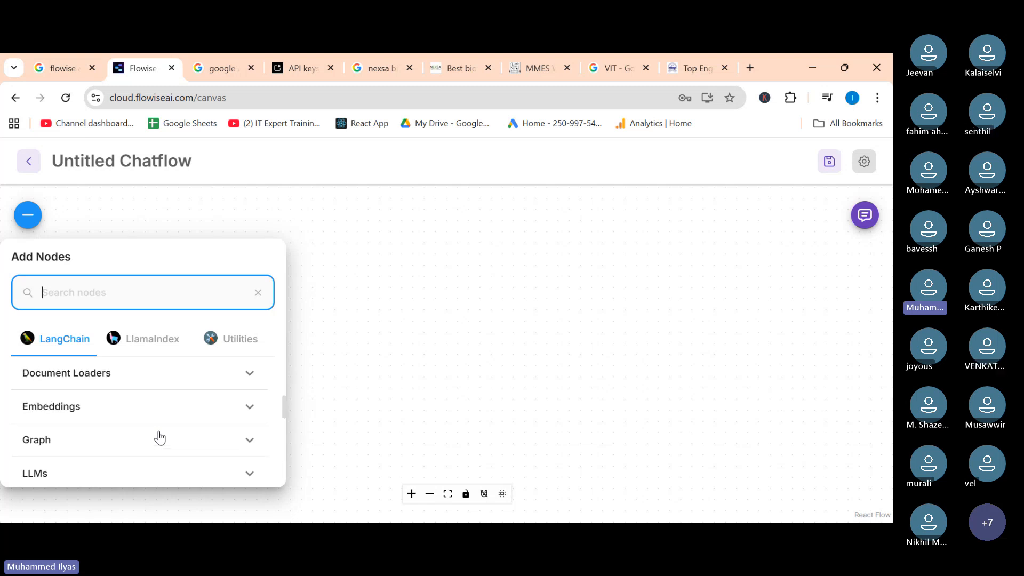
scroll(159, 437, "up", 3)
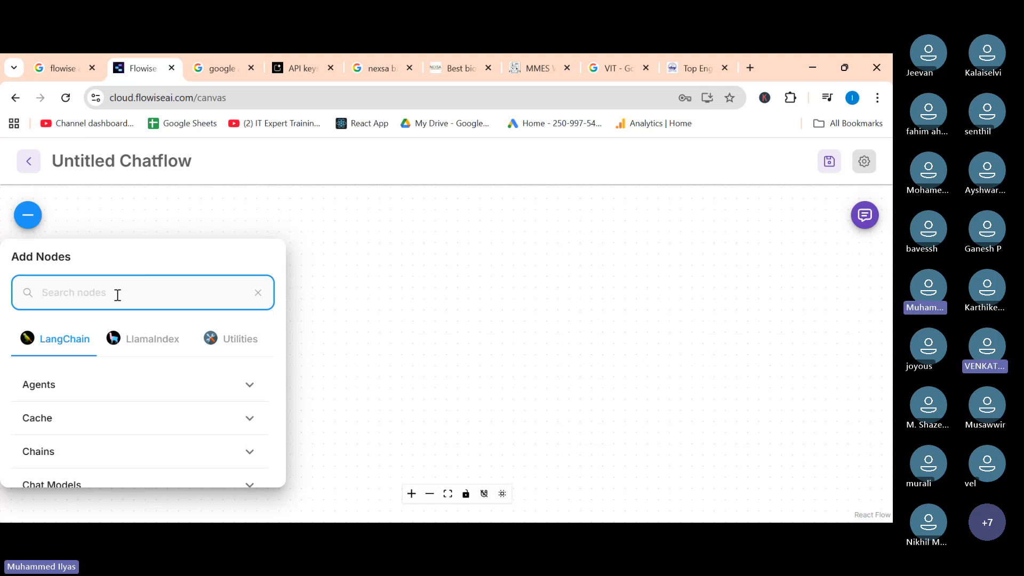
type("l")
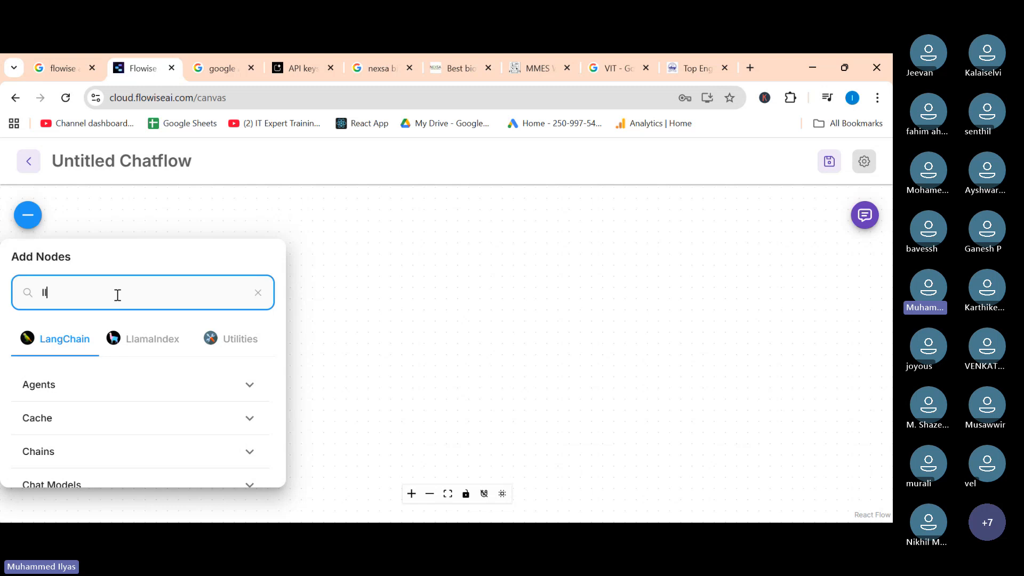
type("lm")
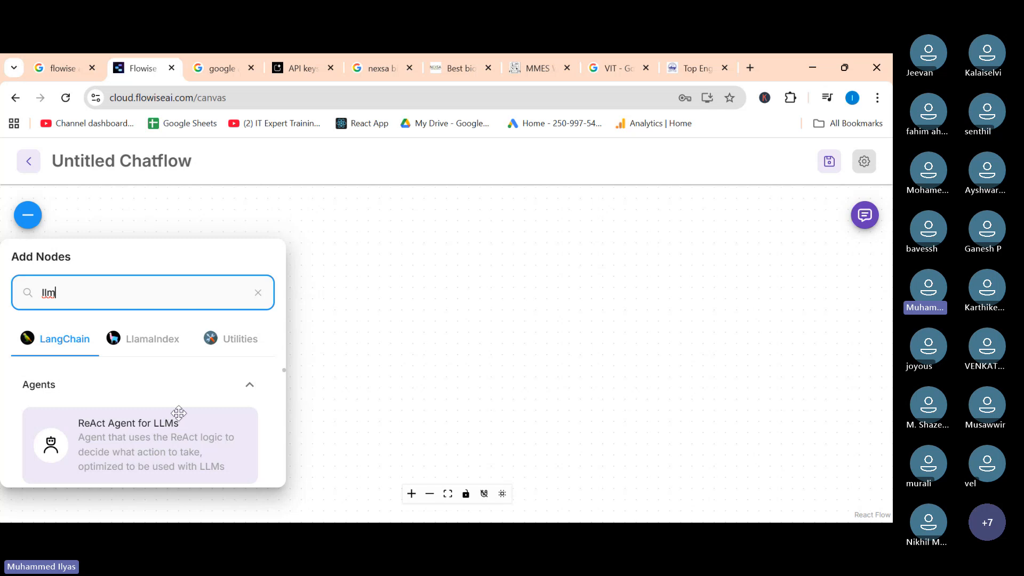
scroll(178, 413, "down", 3)
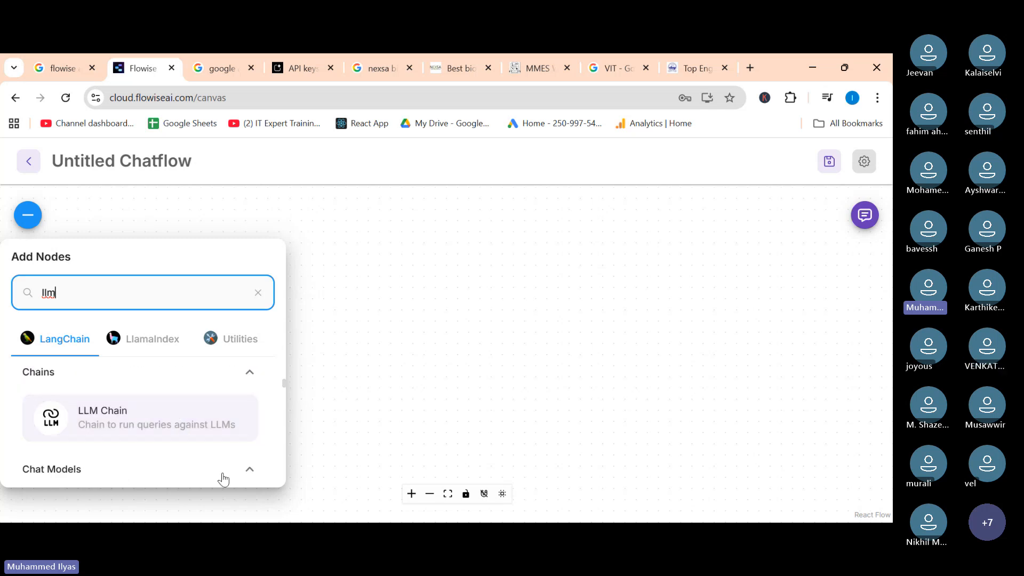
scroll(150, 429, "down", 3)
scroll(156, 426, "up", 3)
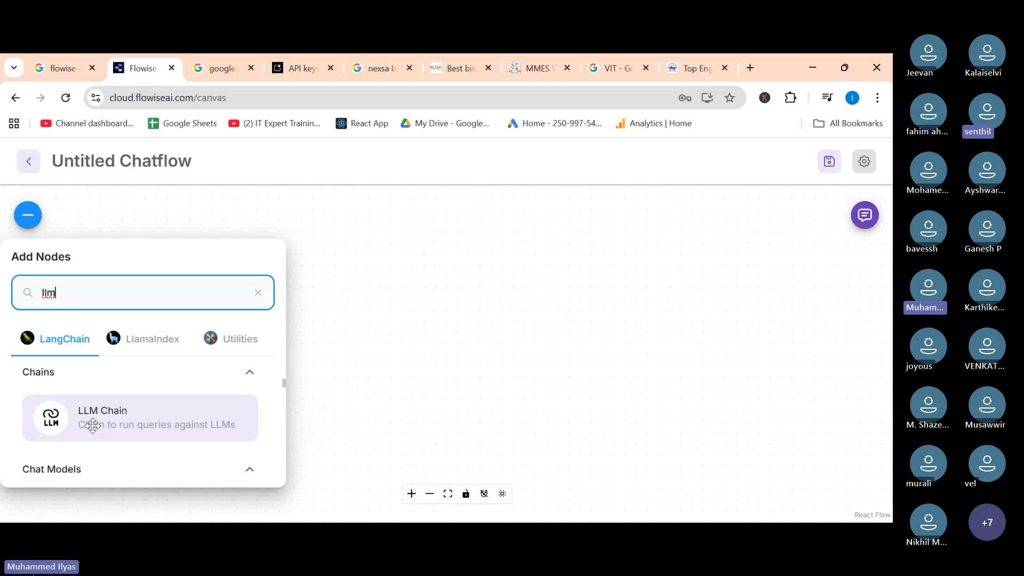
left_click_drag(92, 425, 274, 391)
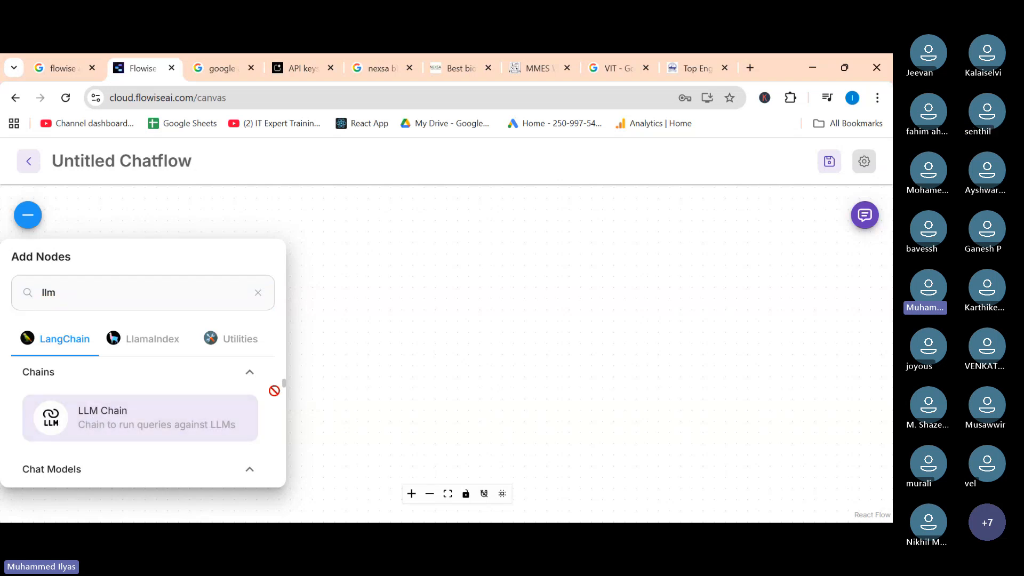
left_click_drag(448, 363, 448, 362)
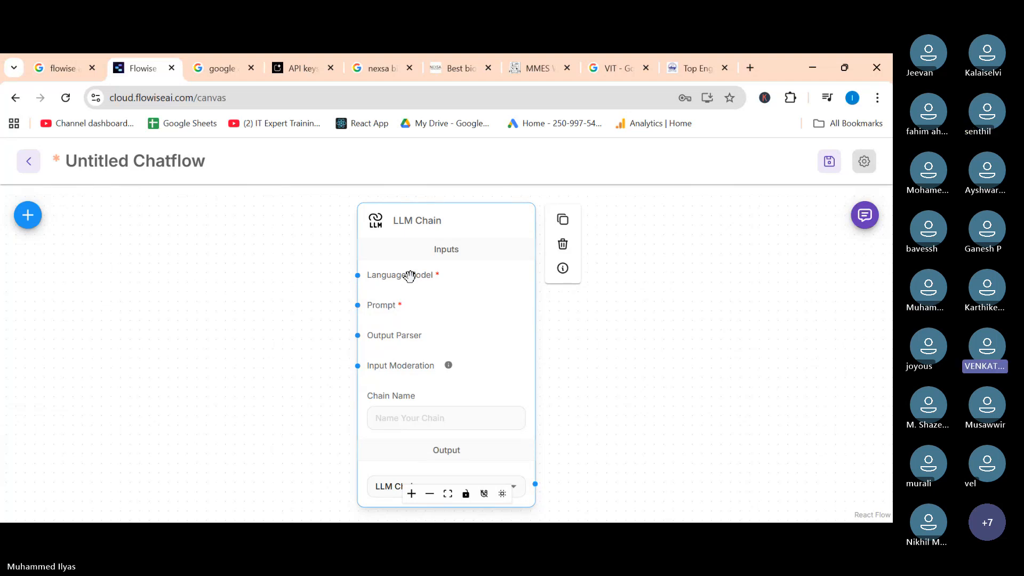
left_click(35, 222)
type("llm")
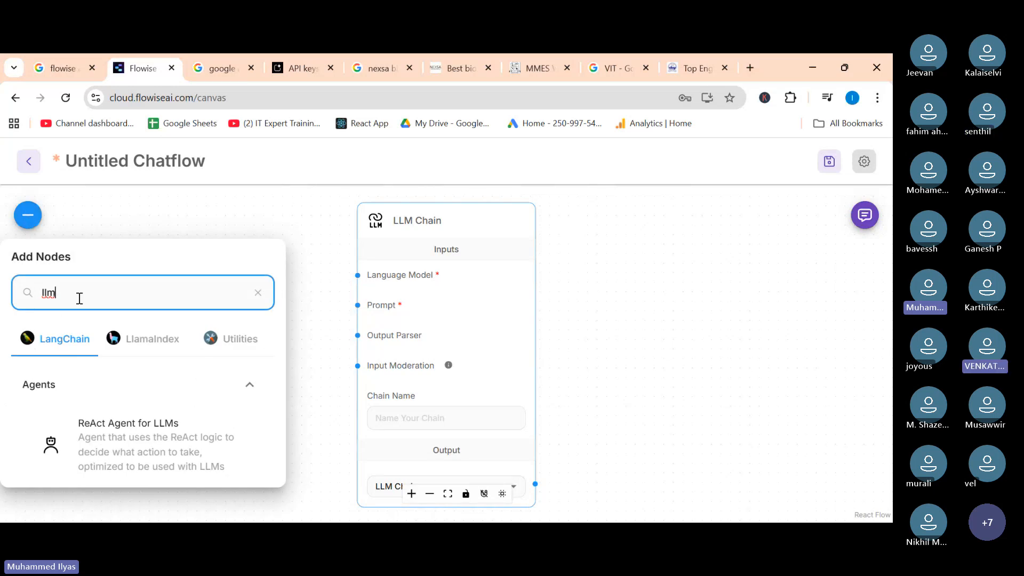
scroll(171, 451, "down", 1)
scroll(172, 450, "down", 1)
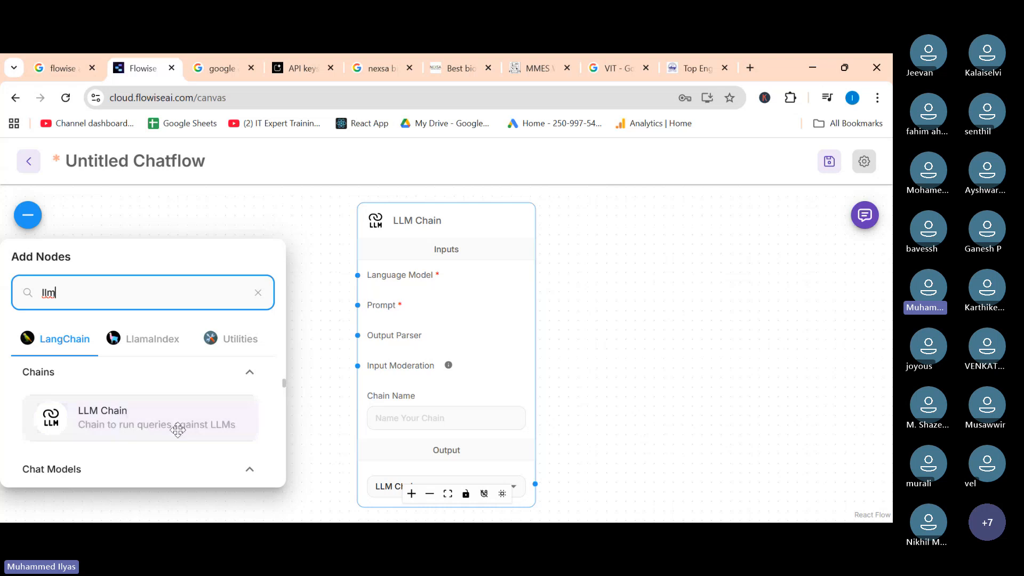
left_click(603, 380)
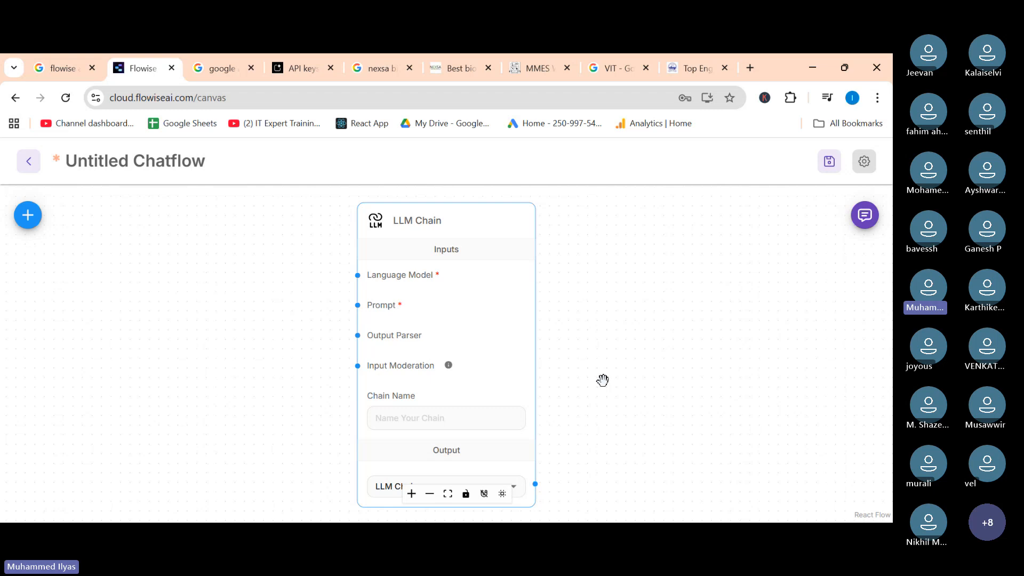
mouse_move(395, 226)
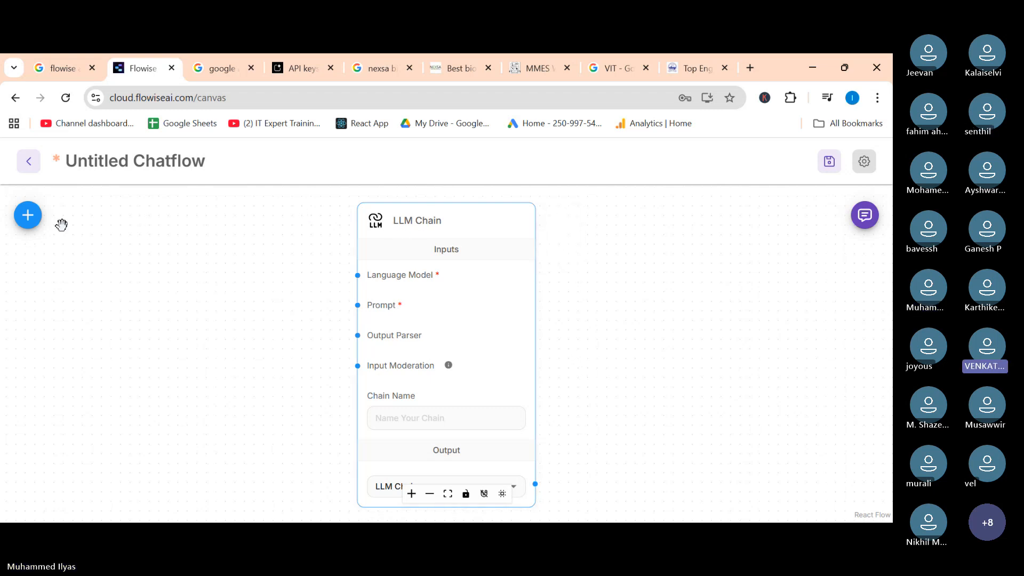
left_click(28, 222)
type("llm")
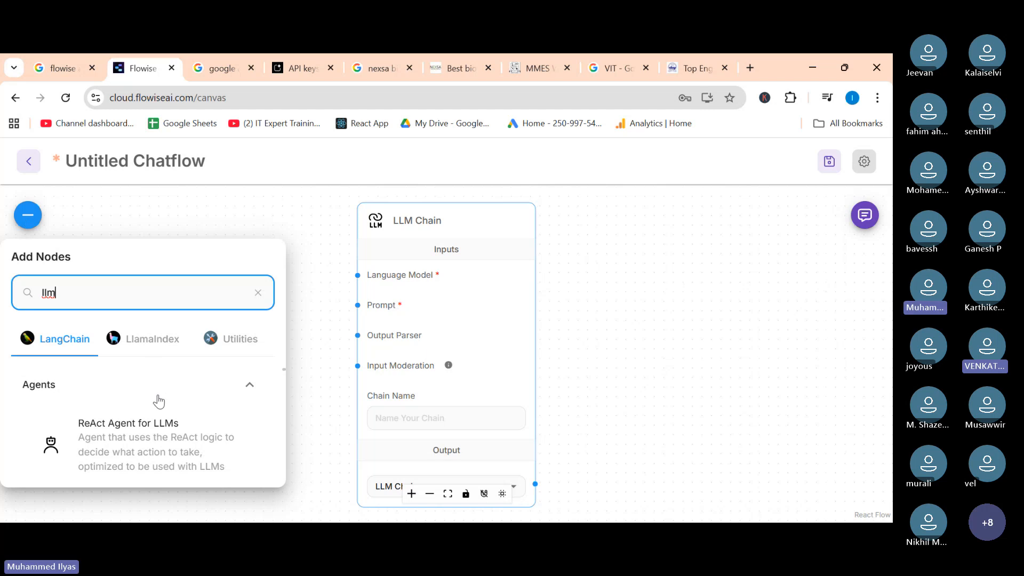
scroll(157, 395, "down", 1)
scroll(158, 395, "down", 1)
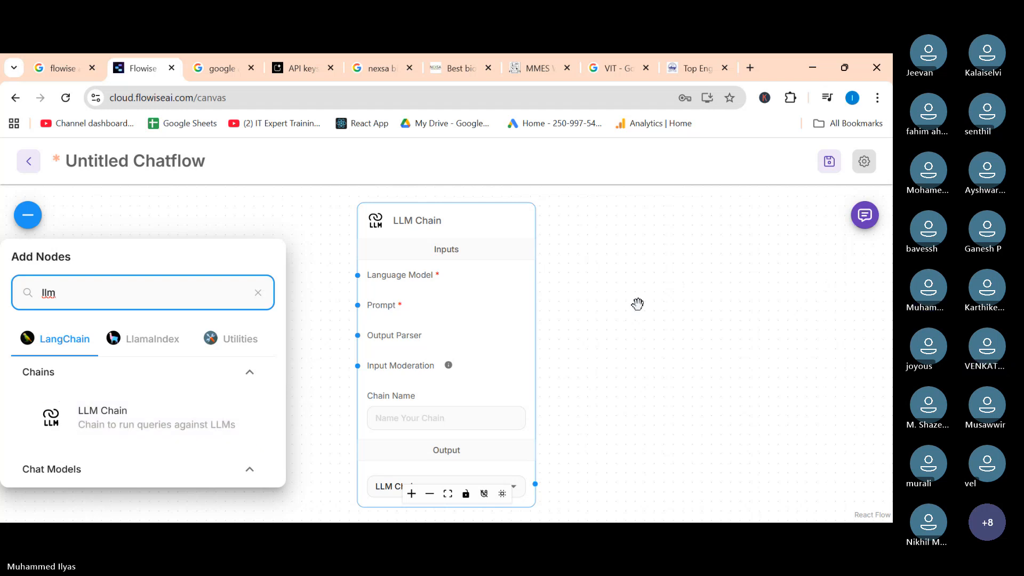
left_click(663, 303)
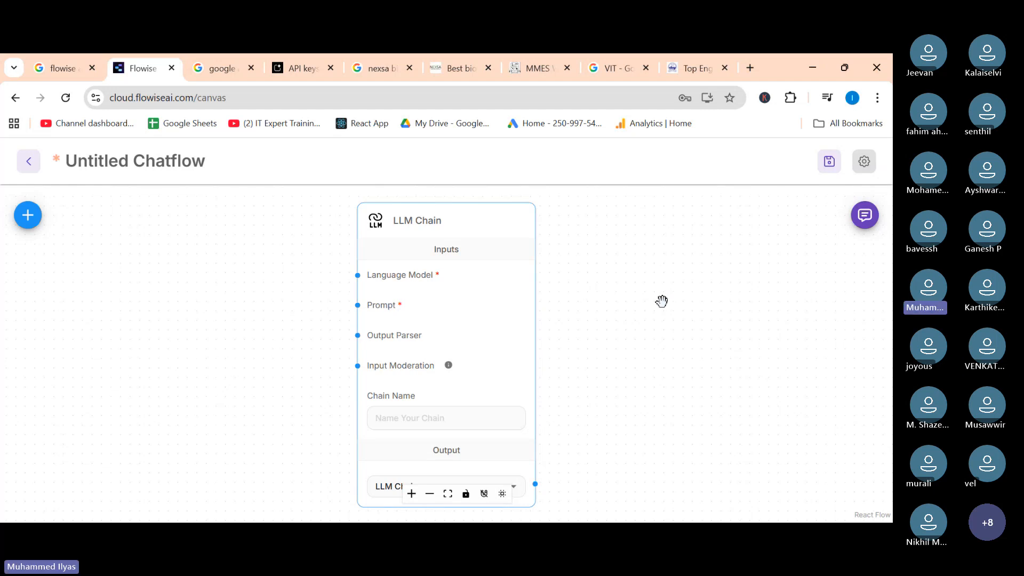
scroll(409, 288, "up", 5)
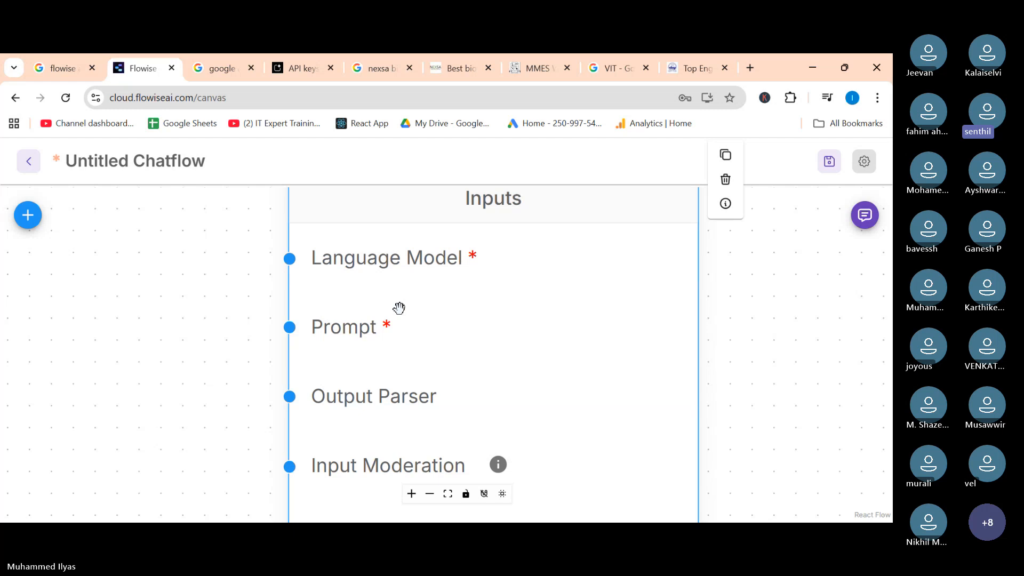
scroll(399, 308, "down", 5)
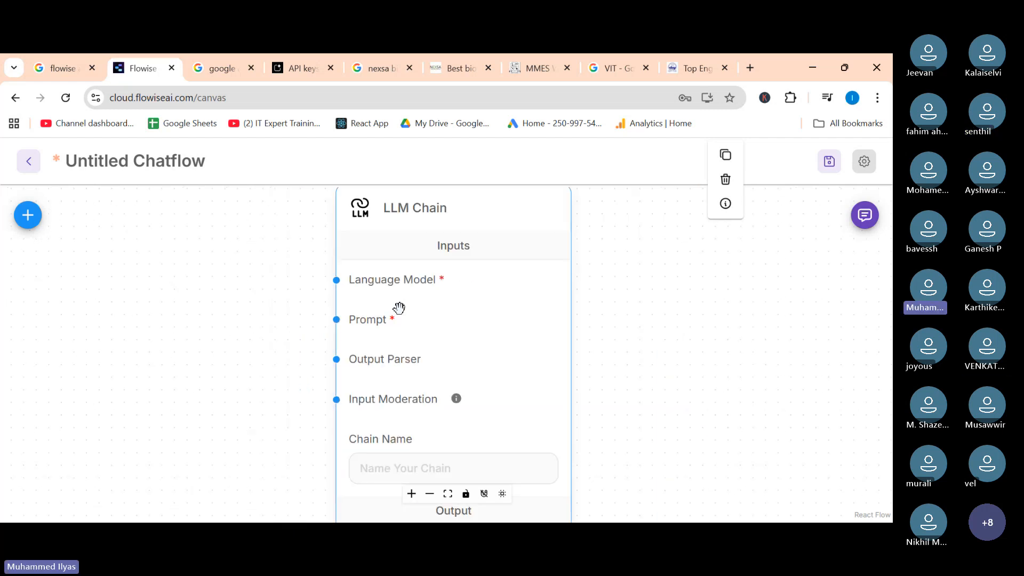
scroll(399, 308, "down", 3)
scroll(399, 308, "up", 5)
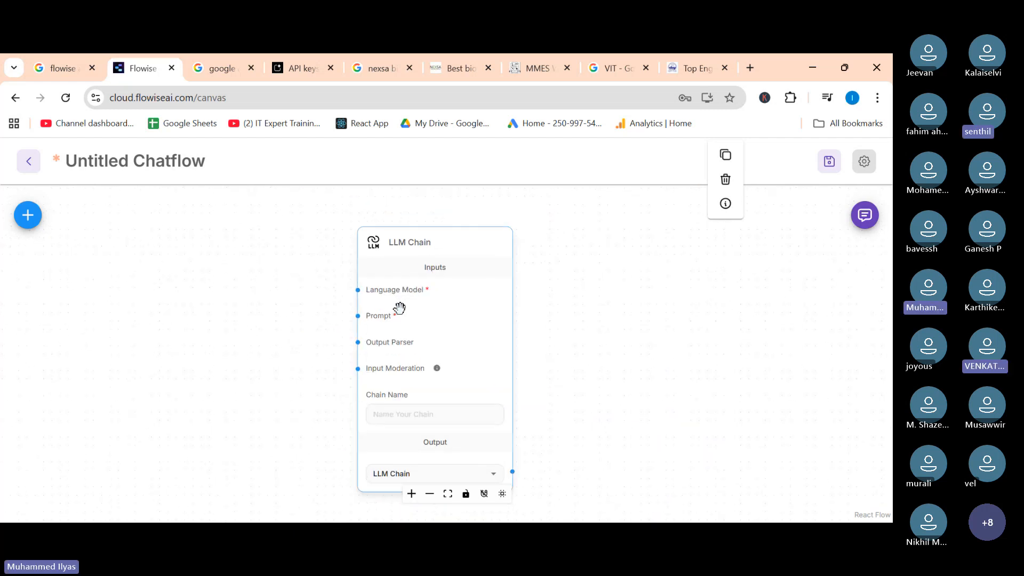
Examine the LLM Chain node's inputs, output and chain name field on the canvas.
scroll(399, 308, "down", 3)
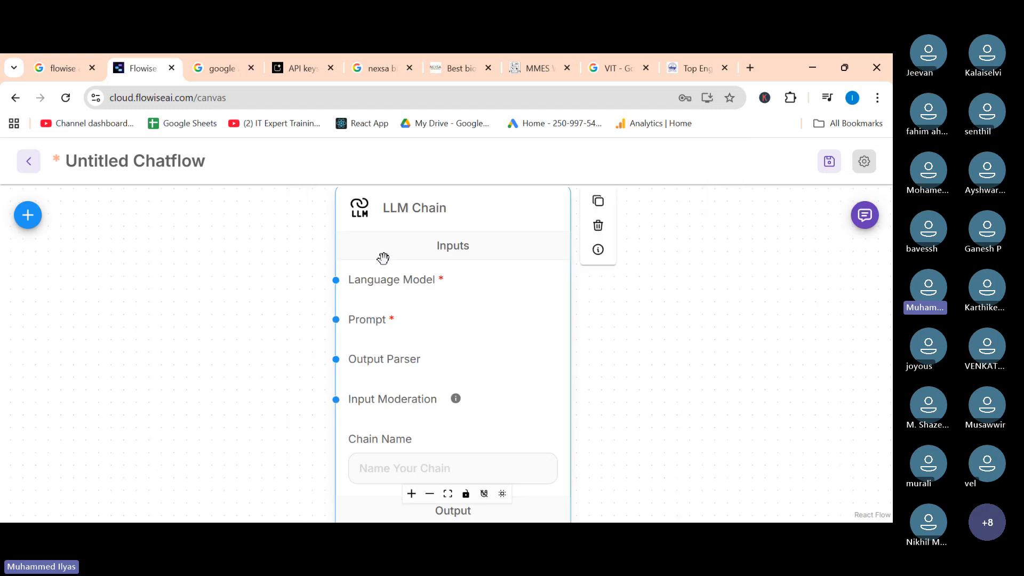
scroll(383, 259, "down", 3)
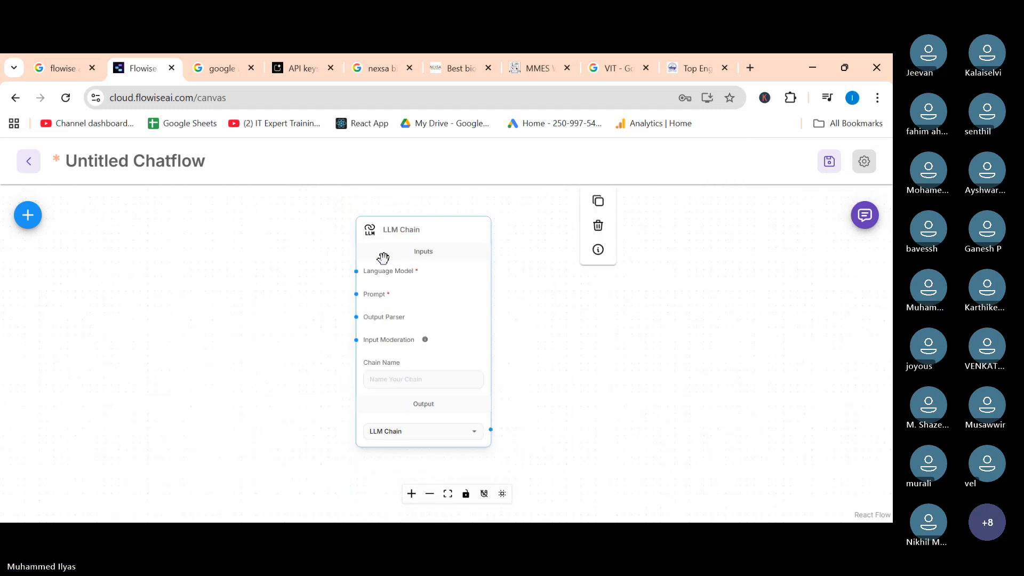
scroll(383, 259, "up", 5)
scroll(383, 259, "up", 1)
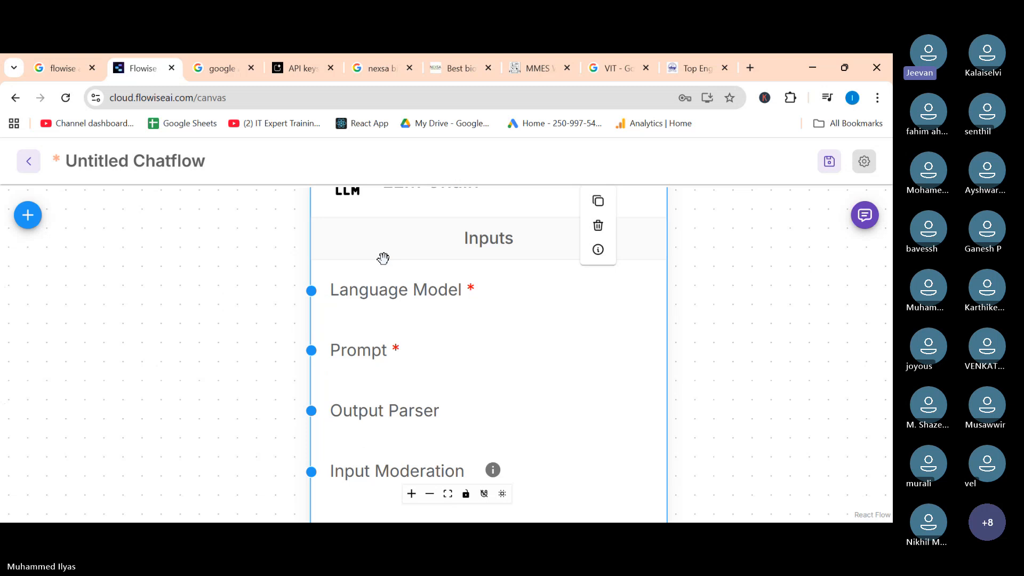
scroll(383, 258, "down", 3)
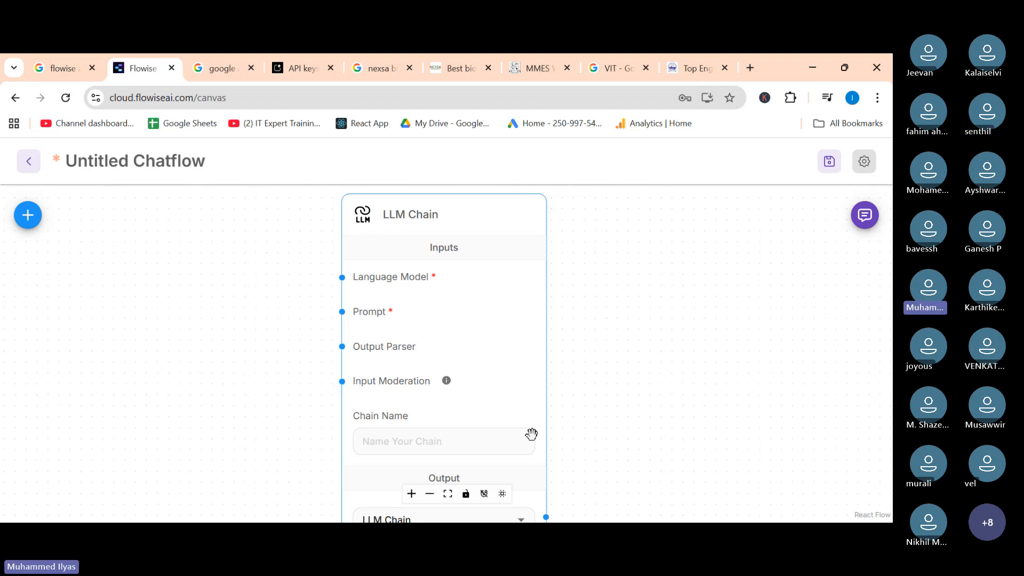
left_click(377, 302)
scroll(367, 315, "down", 2)
scroll(367, 316, "down", 1)
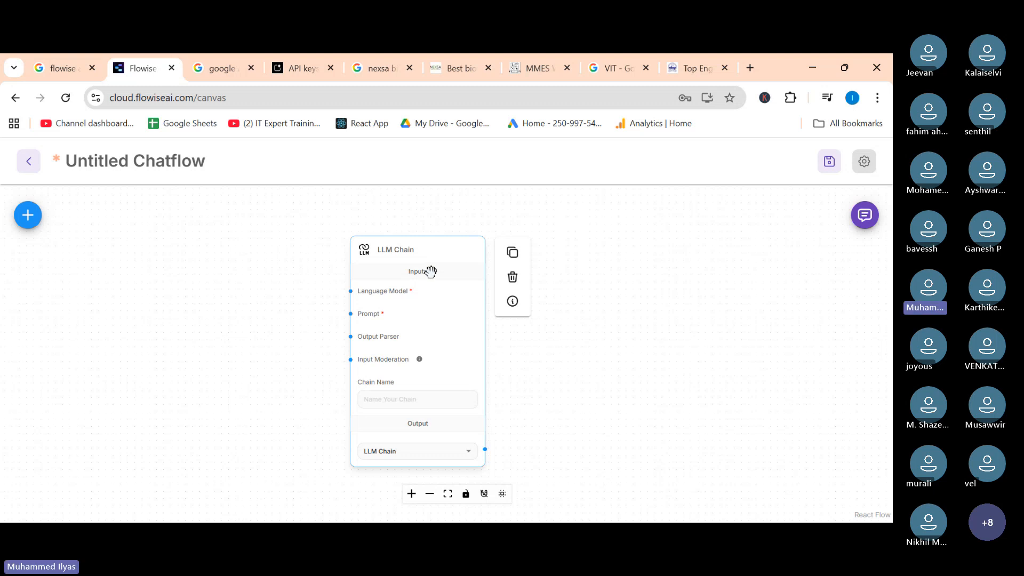
scroll(401, 271, "up", 3)
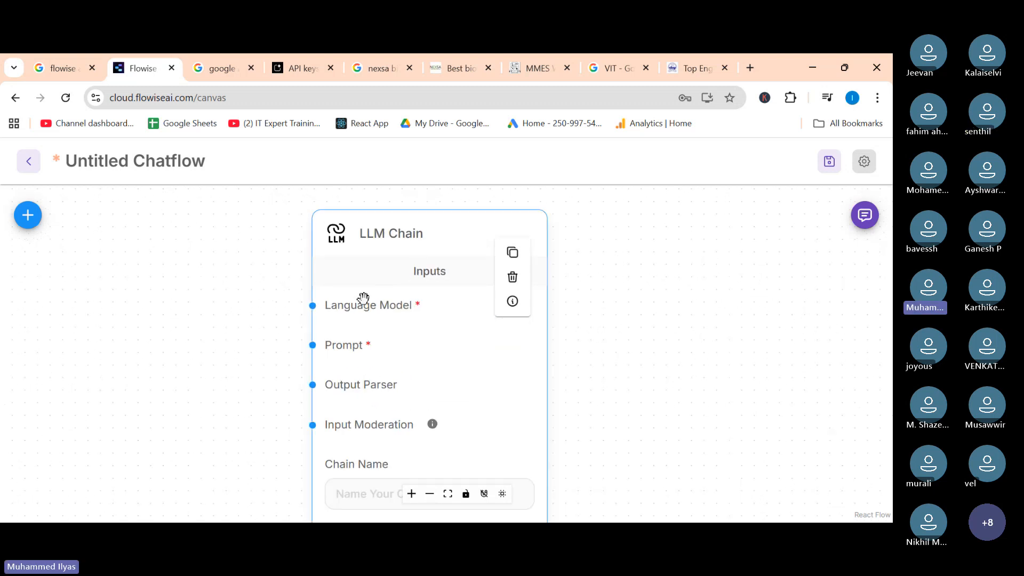
left_click(316, 55)
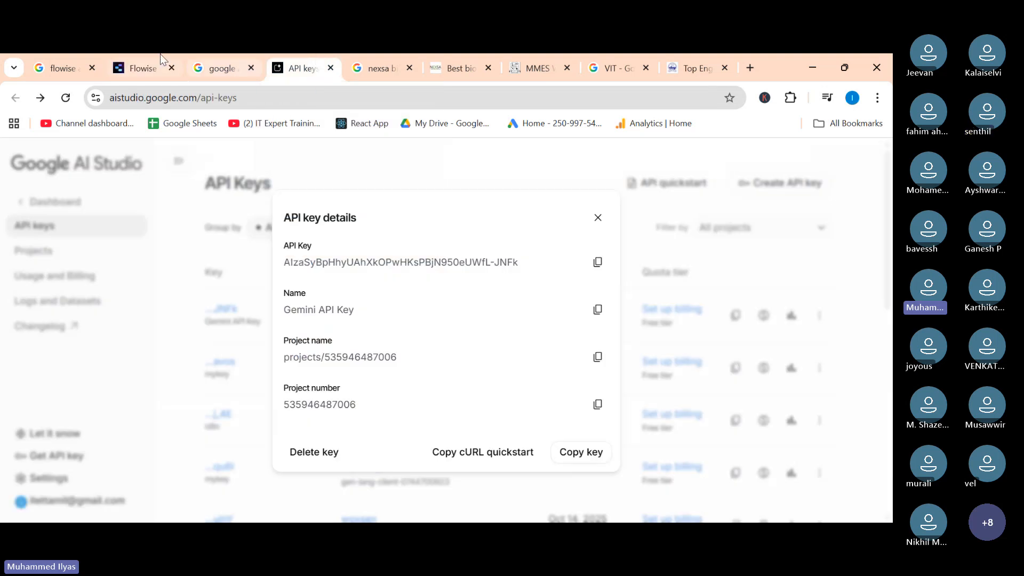
left_click(141, 59)
mouse_move(336, 342)
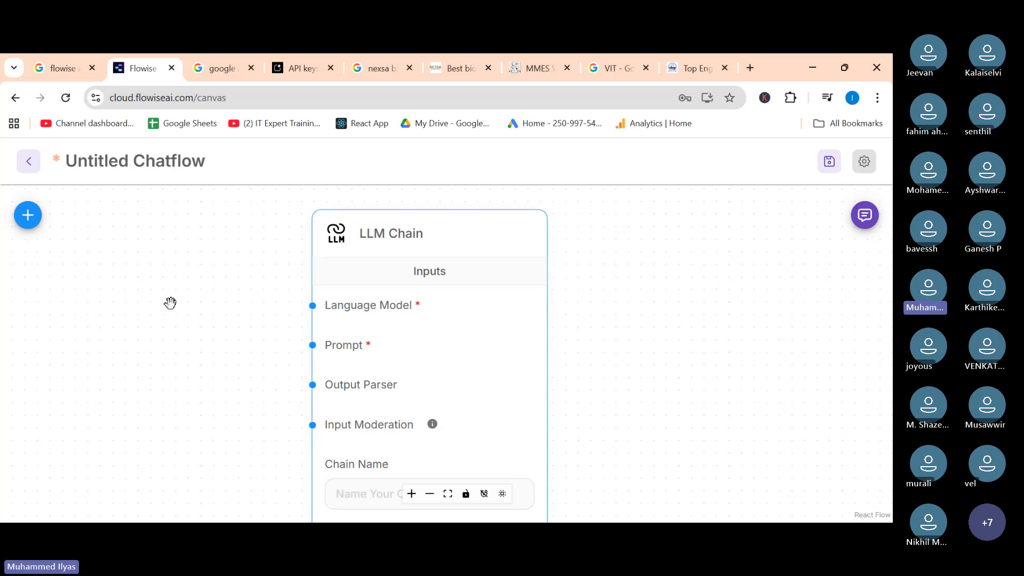
Add a ChatGoogleGenerativeAI node, found by searching google, to the canvas beside the LLM Chain node.
left_click(31, 226)
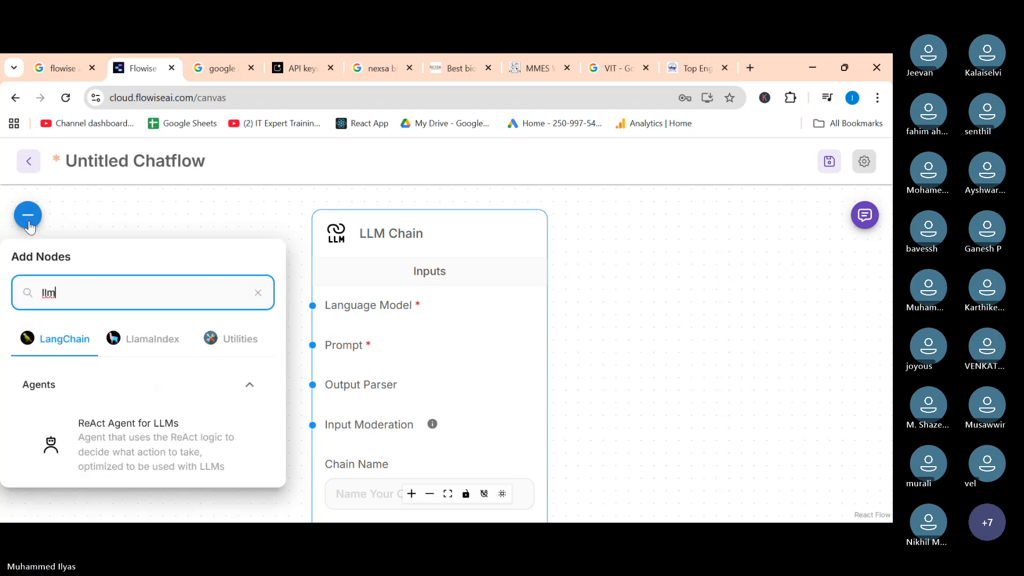
key("BackSpace")
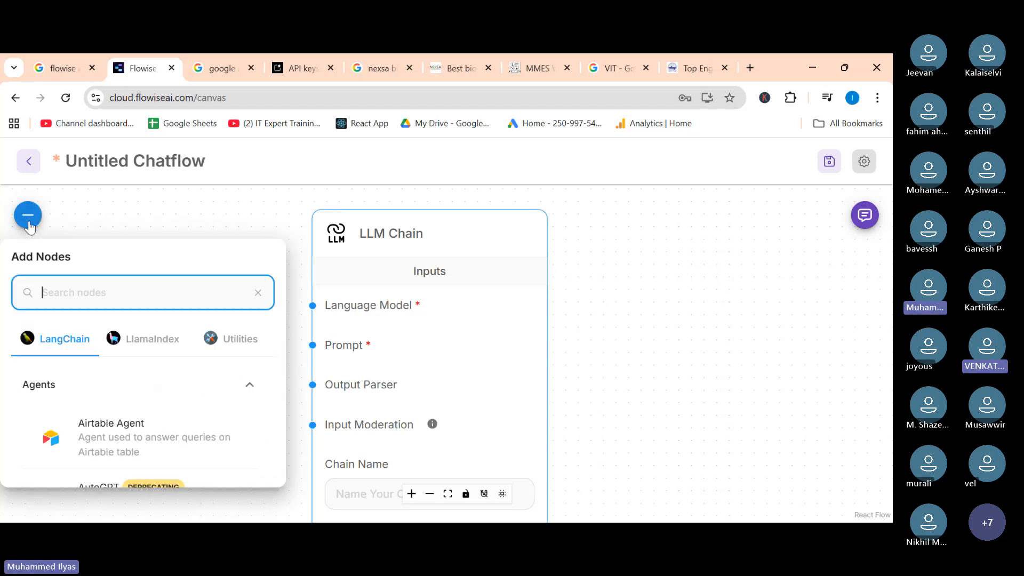
type("goog")
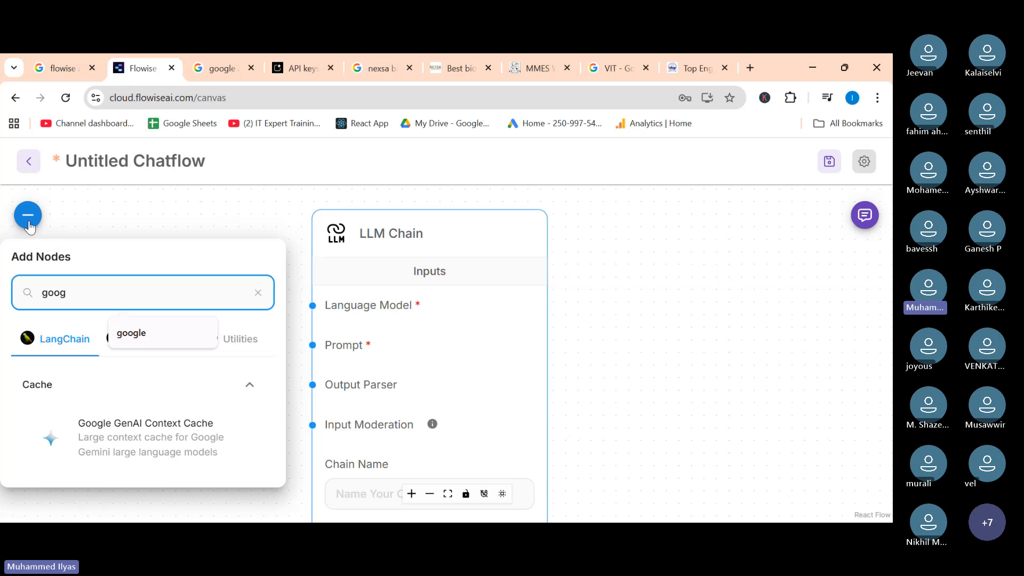
type("le")
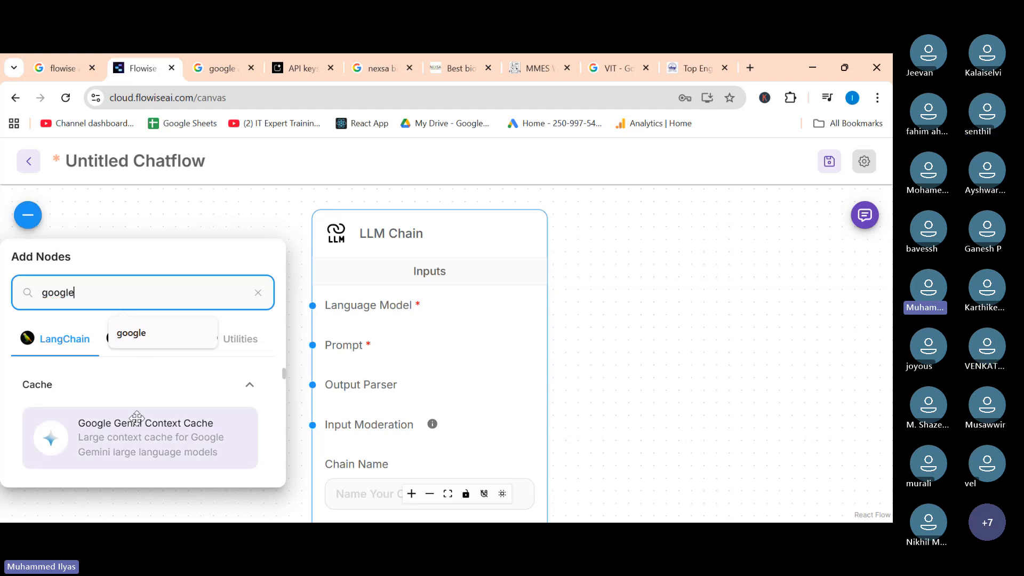
scroll(138, 424, "down", 1)
scroll(133, 419, "down", 1)
scroll(107, 421, "up", 1)
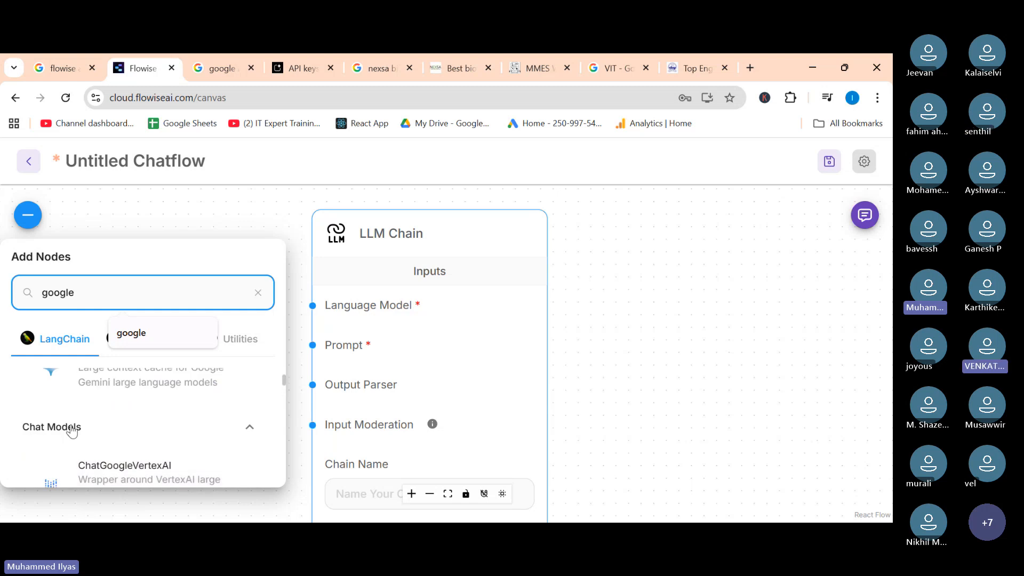
scroll(126, 398, "down", 2)
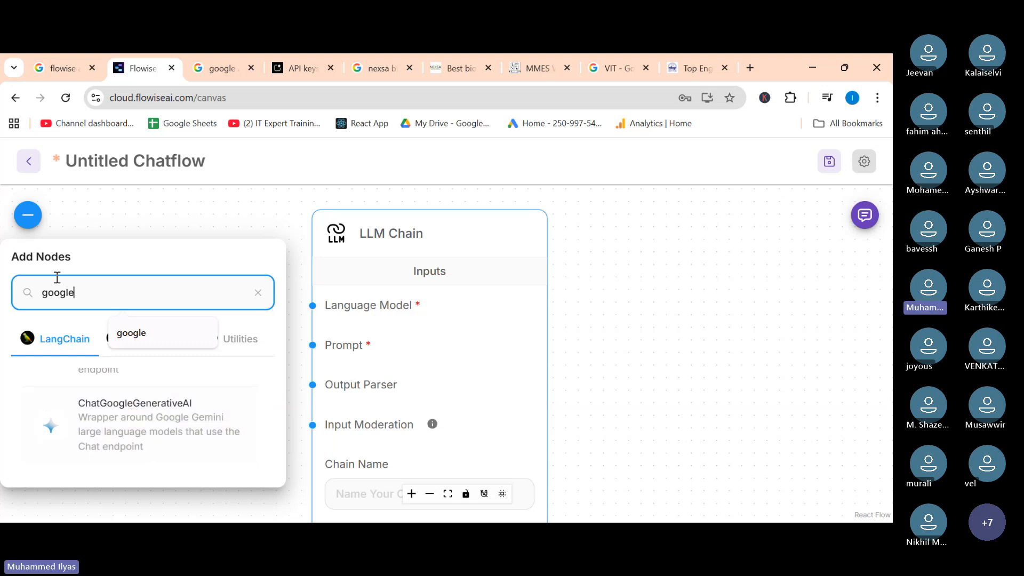
scroll(82, 419, "up", 2)
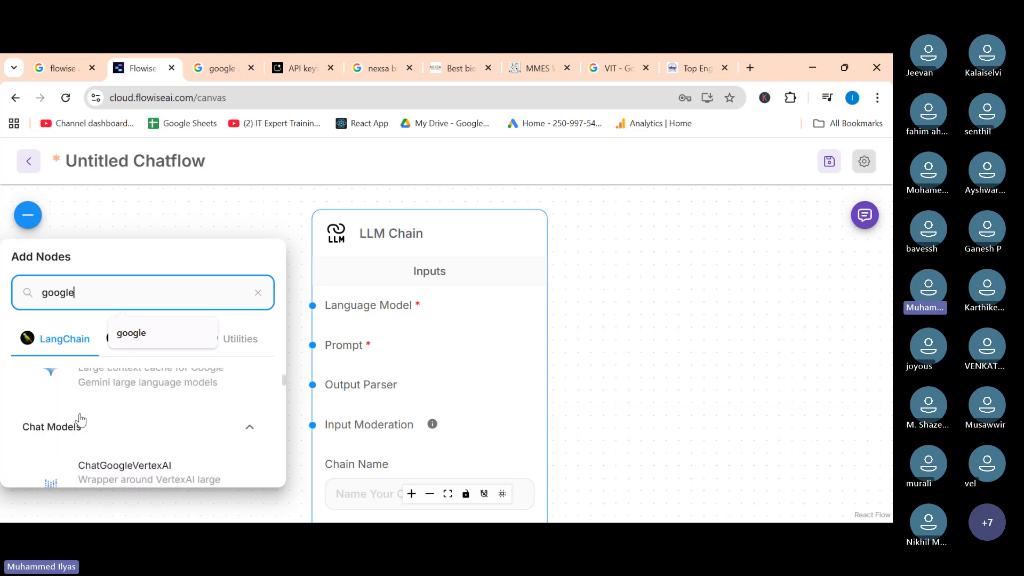
scroll(64, 427, "down", 1)
scroll(126, 425, "down", 1)
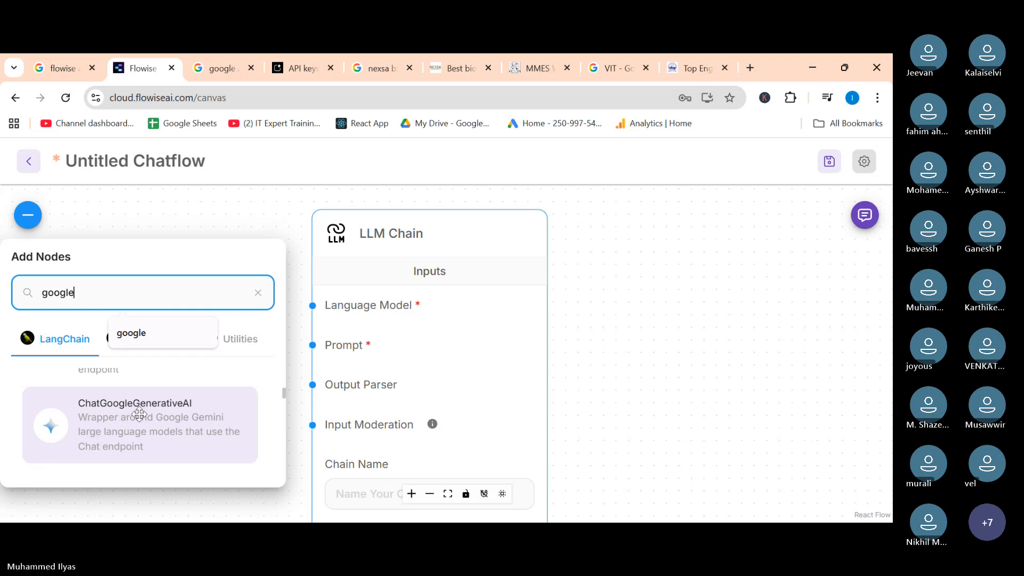
left_click_drag(363, 234, 626, 225)
left_click_drag(109, 430, 233, 235)
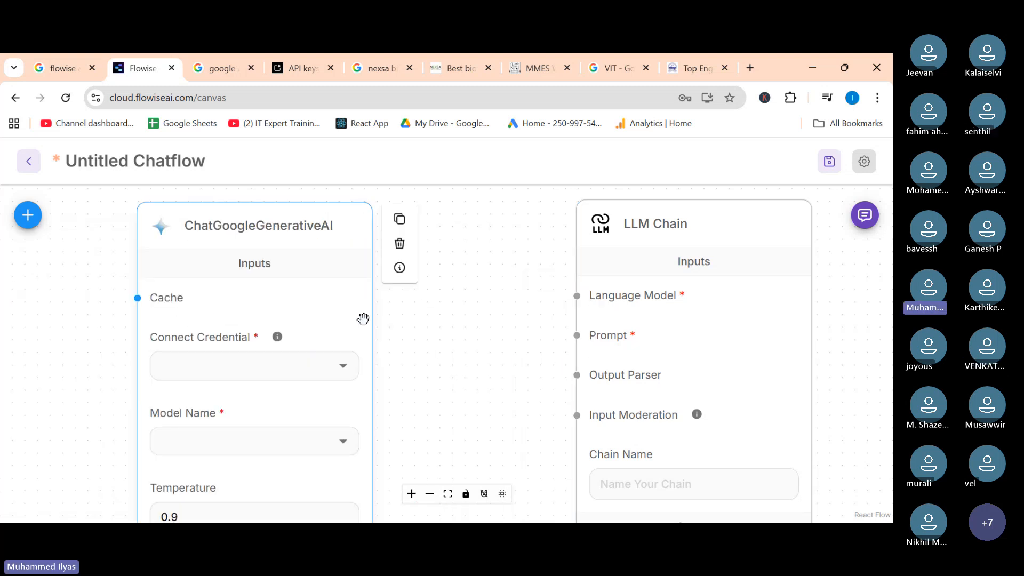
Arrange the ChatGoogleGenerativeAI node and the LLM Chain node side by side on the canvas.
scroll(366, 325, "down", 1)
scroll(366, 325, "down", 2)
left_click_drag(327, 259, 279, 213)
scroll(320, 282, "down", 2)
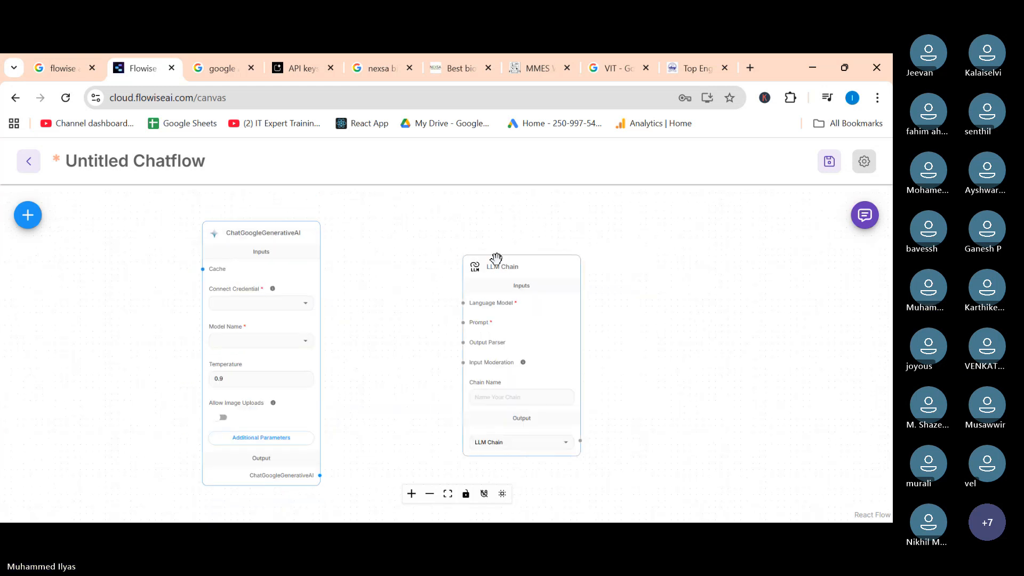
left_click(506, 263)
left_click_drag(507, 263, 461, 225)
left_click(206, 263)
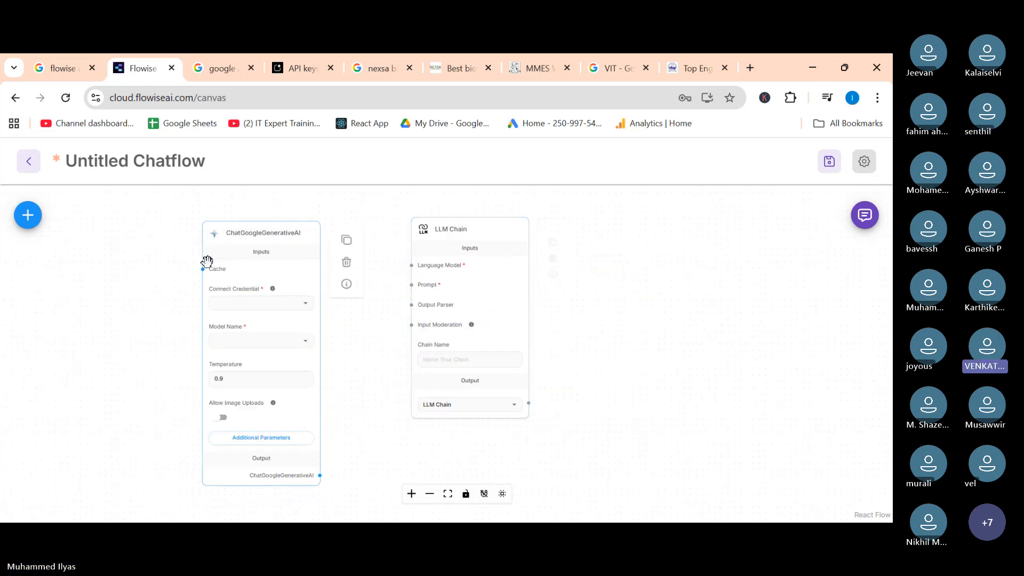
left_click_drag(230, 237, 196, 233)
left_click(451, 228)
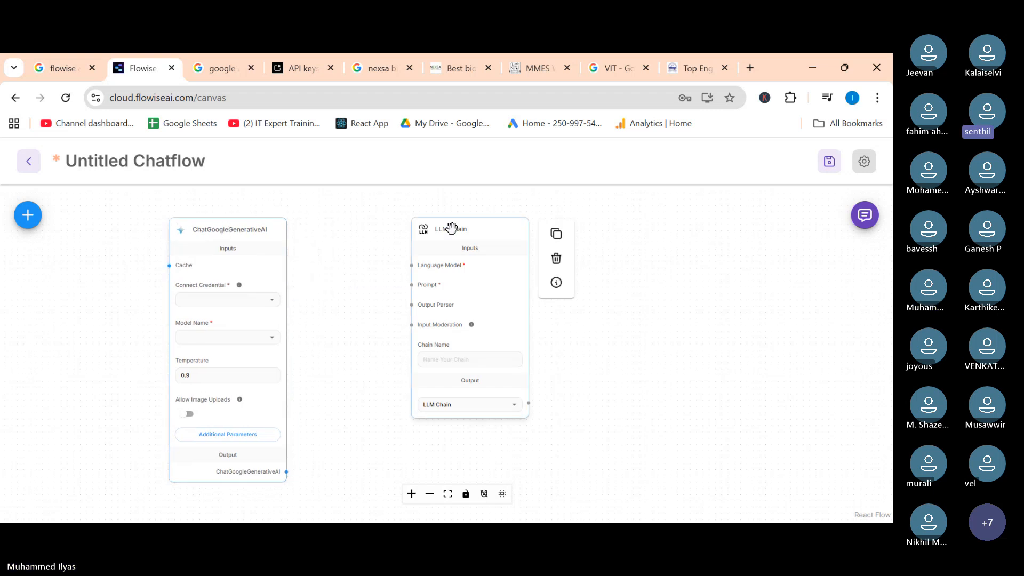
left_click_drag(450, 228, 408, 224)
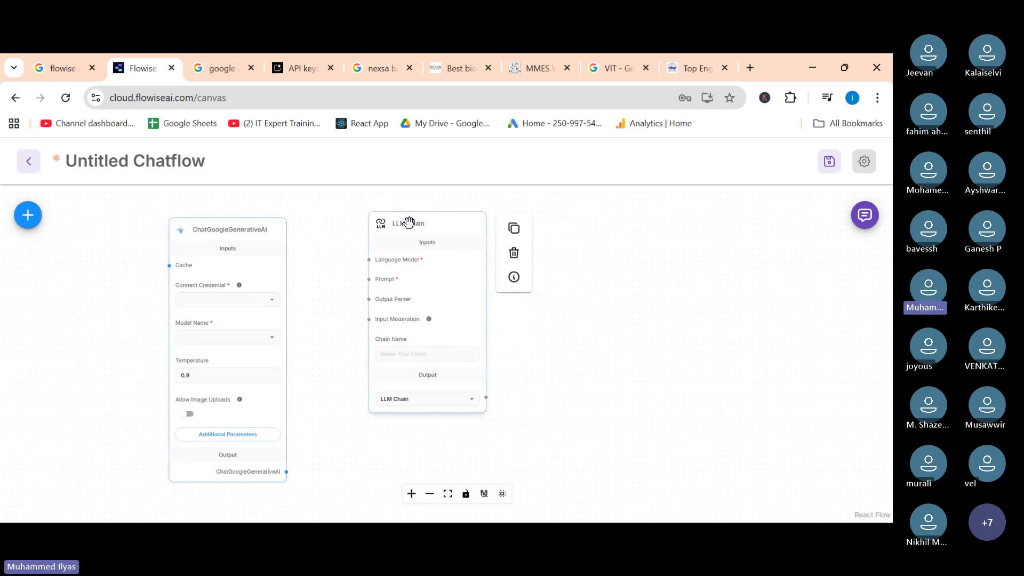
left_click(178, 325)
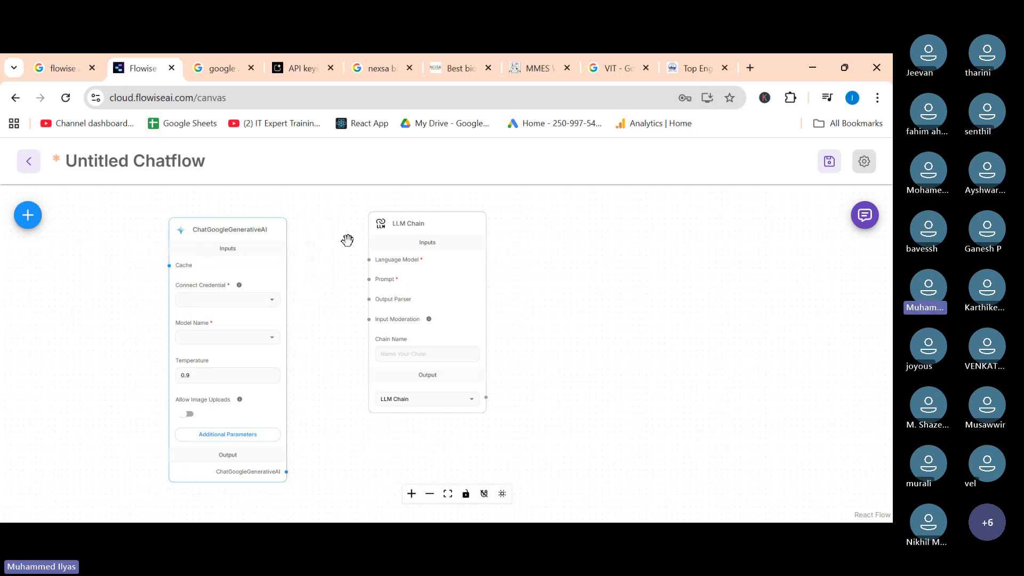
left_click_drag(384, 222, 453, 238)
left_click_drag(218, 237, 236, 236)
left_click_drag(442, 245, 447, 235)
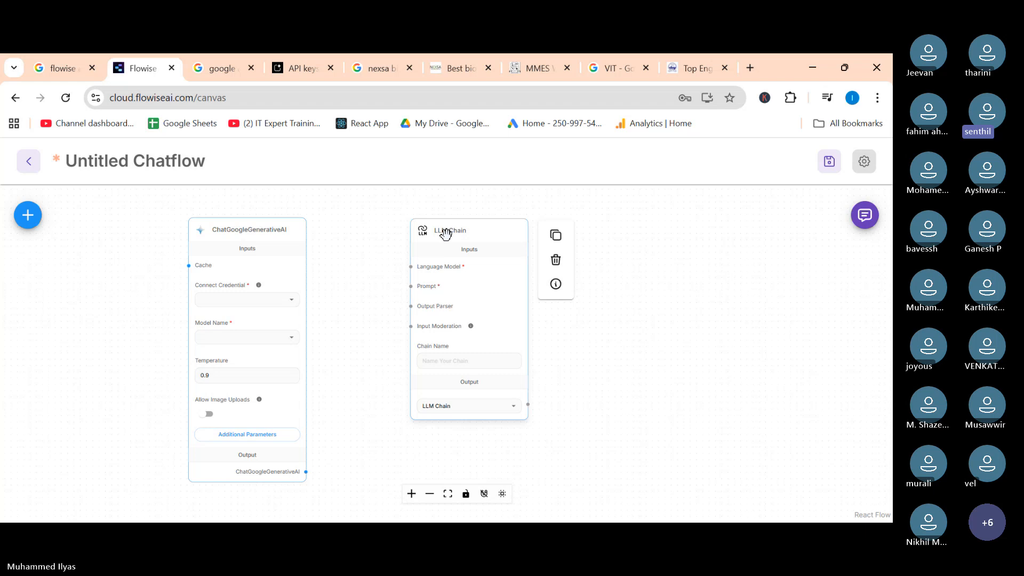
Connect the ChatGoogleGenerativeAI node to the googleapikey credential.
left_click(299, 297)
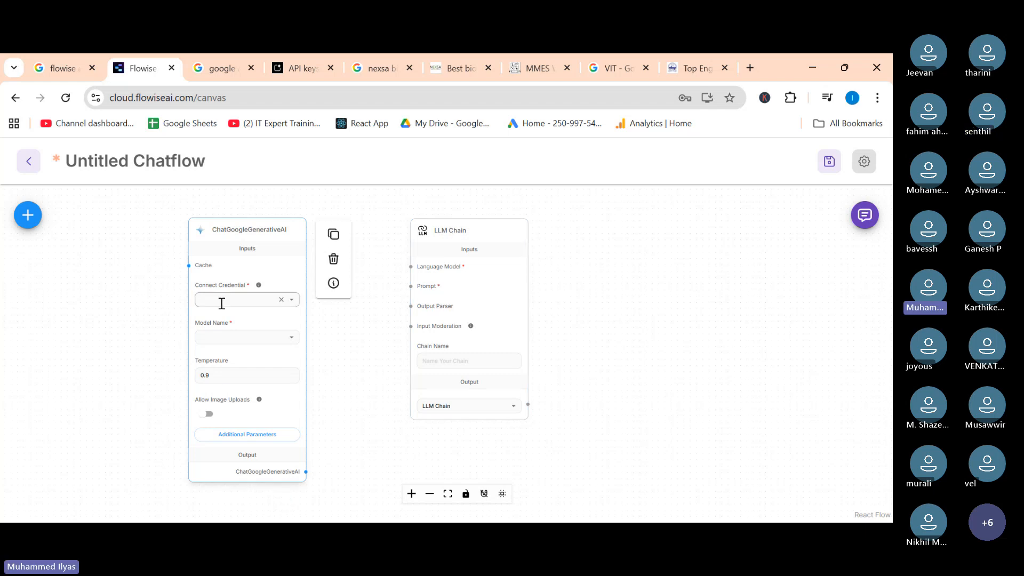
scroll(197, 318, "up", 5)
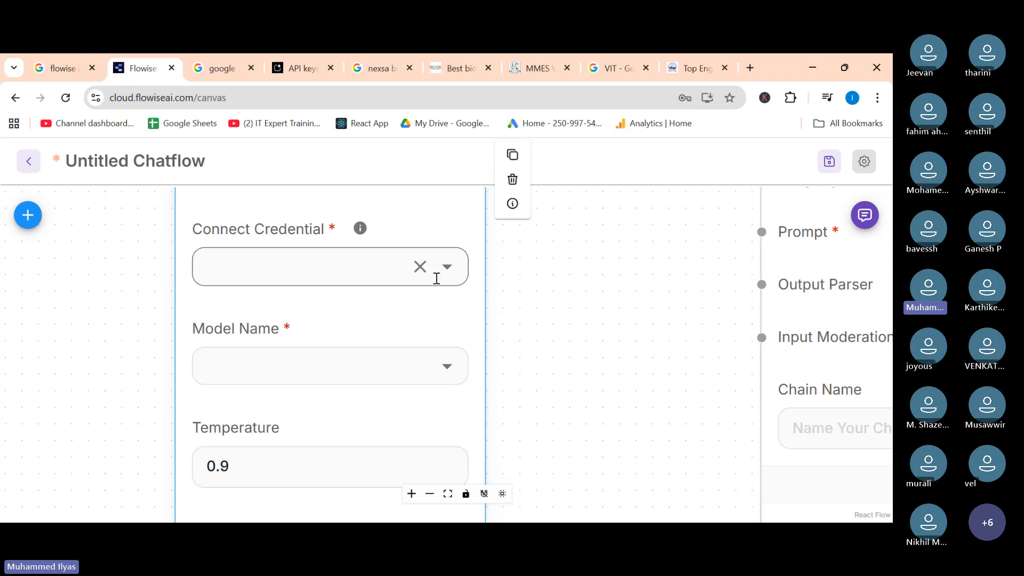
left_click(447, 266)
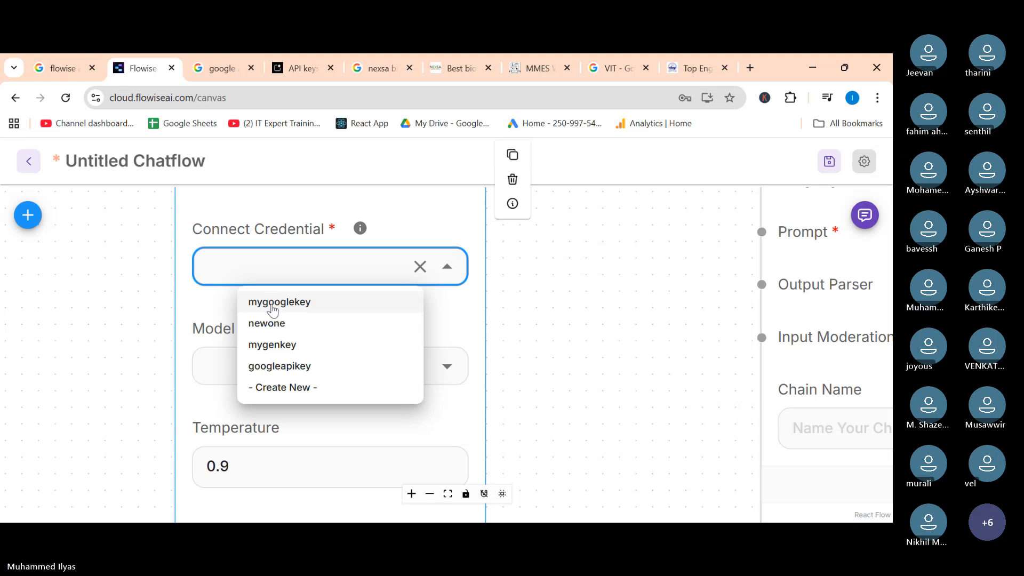
left_click(283, 367)
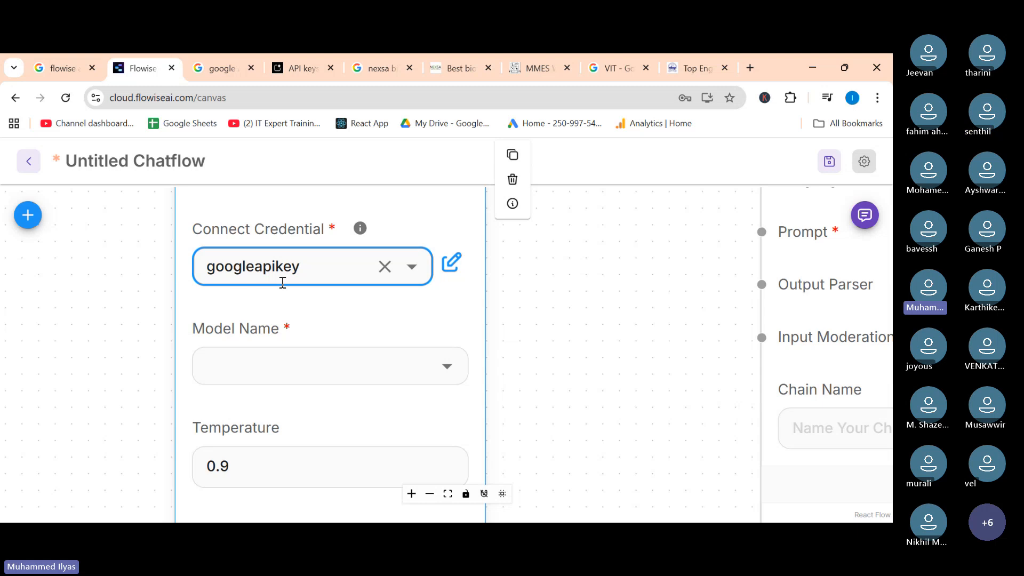
Set the ChatGoogleGenerativeAI node's model name to gemini-2.5-flash.
left_click(448, 371)
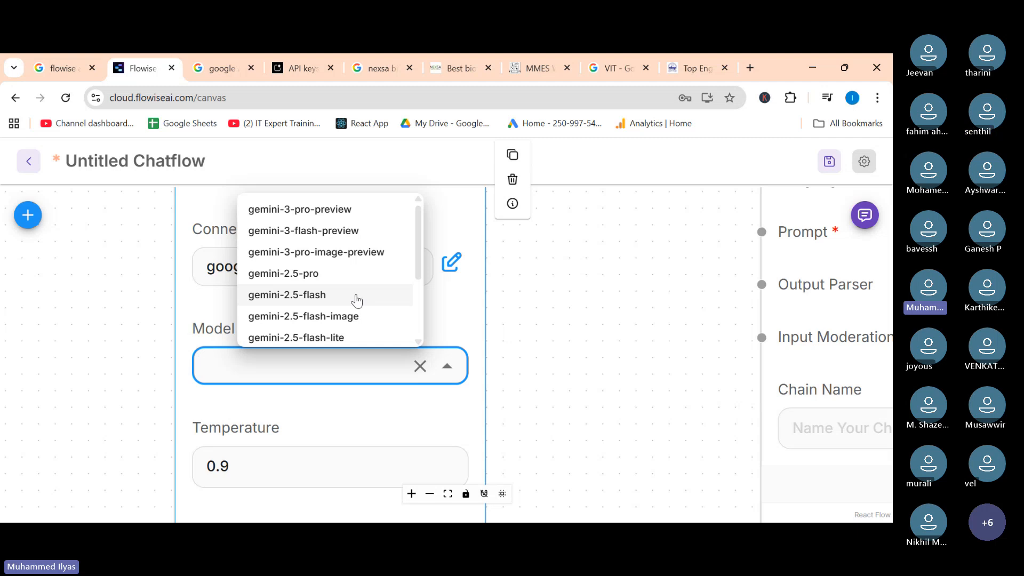
scroll(354, 299, "down", 1)
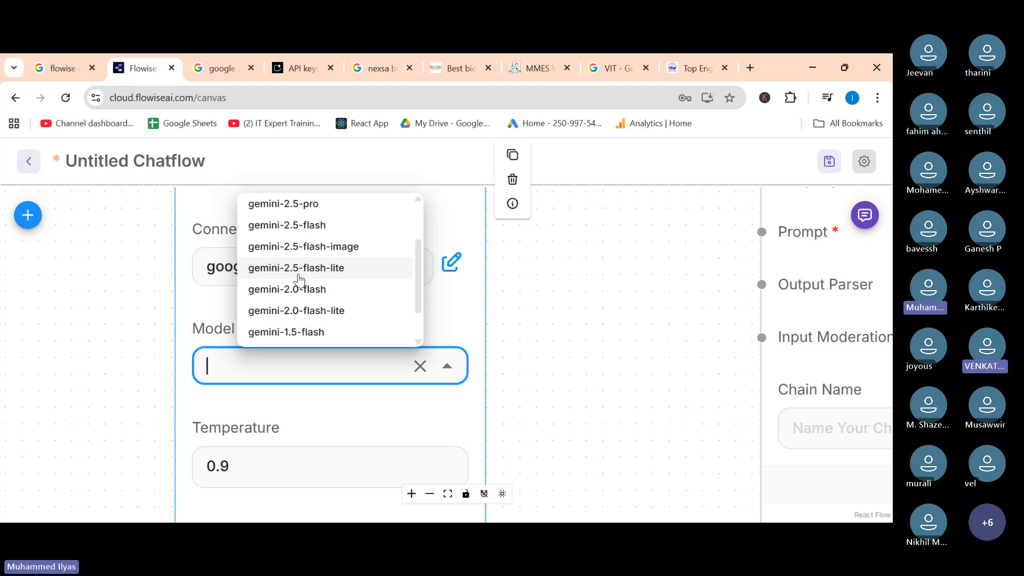
left_click(318, 226)
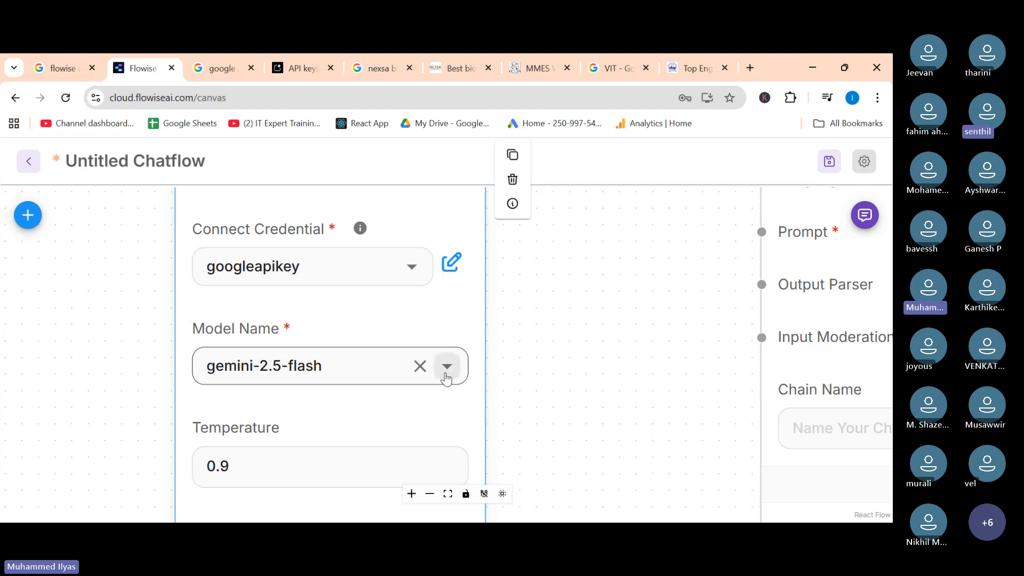
triple_click(315, 370)
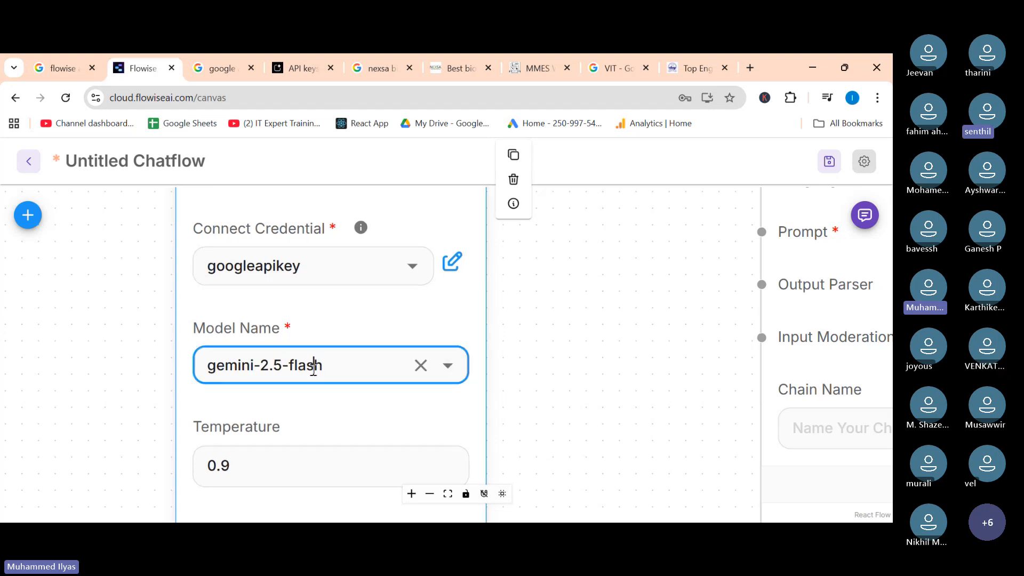
left_click(448, 366)
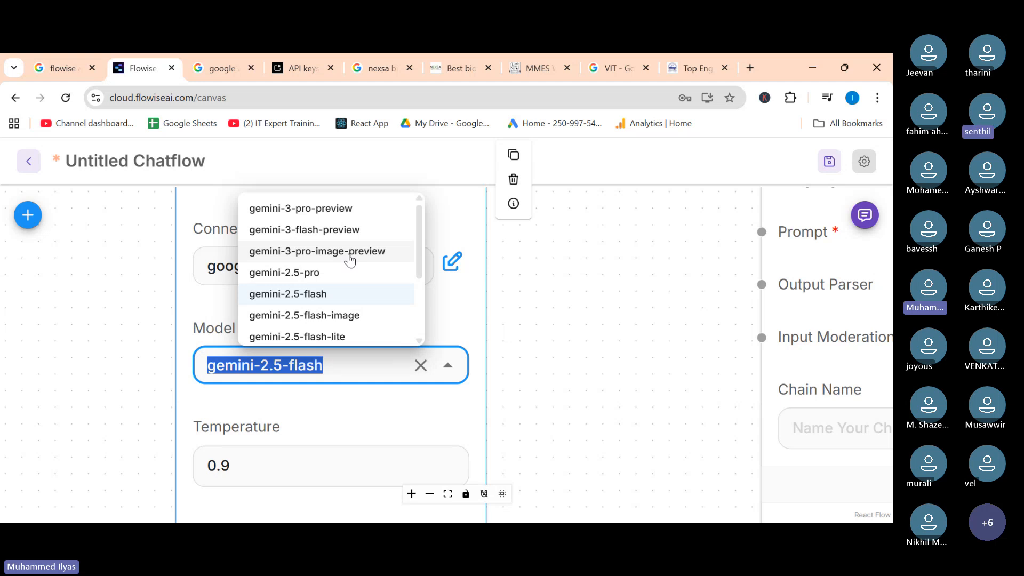
left_click(613, 297)
Move the ChatGoogleGenerativeAI node slightly further left of the LLM Chain node.
scroll(449, 363, "down", 4)
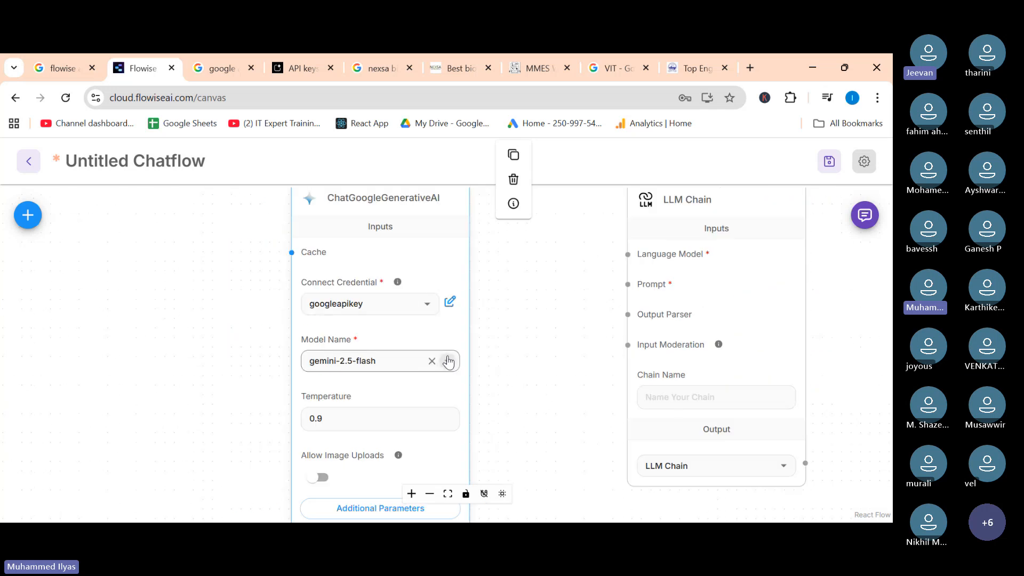
scroll(209, 324, "down", 2)
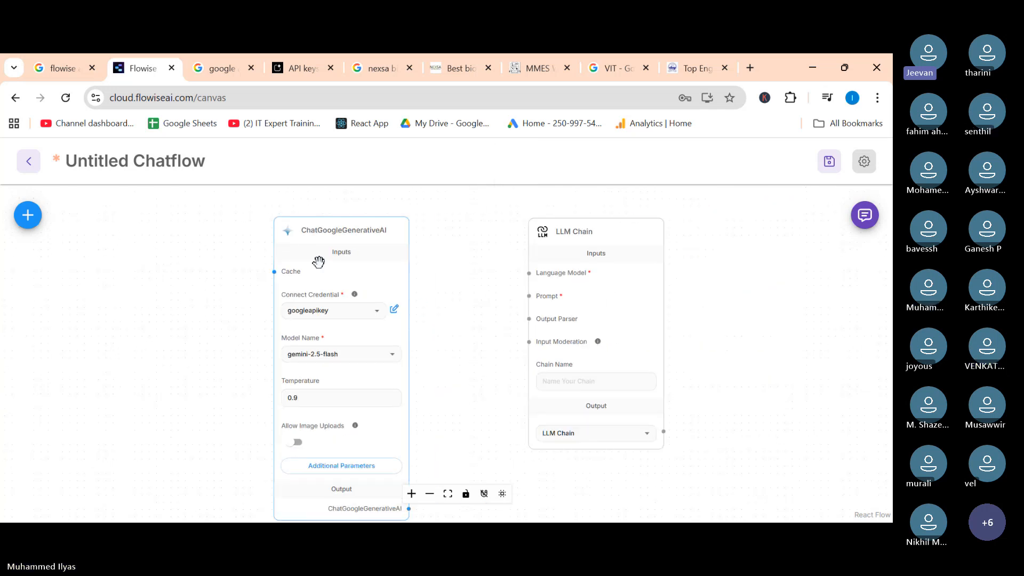
left_click_drag(354, 236, 320, 230)
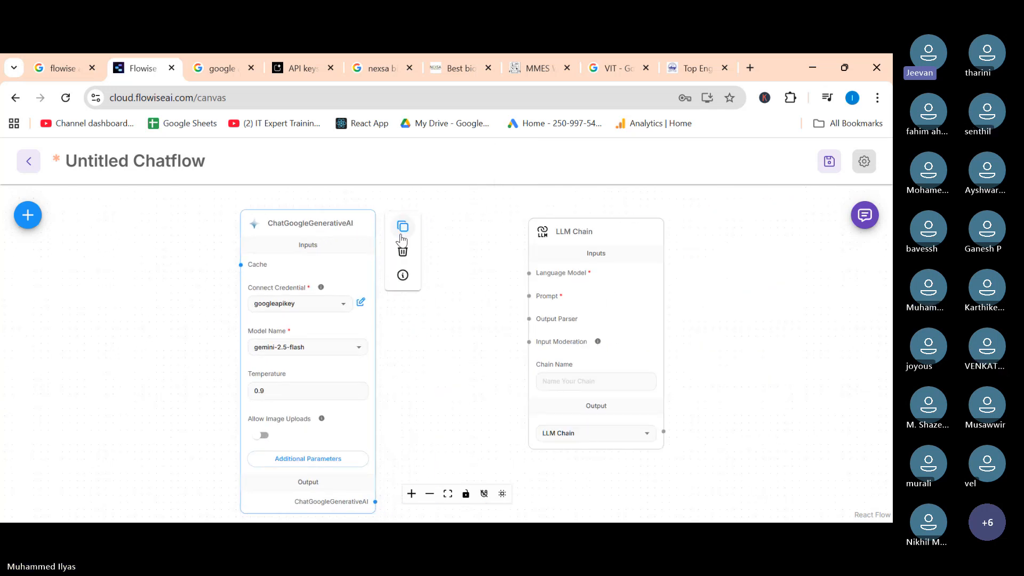
Reposition the ChatGoogleGenerativeAI and LLM Chain nodes closer together near the top of the canvas.
left_click(583, 231)
left_click_drag(583, 231, 537, 224)
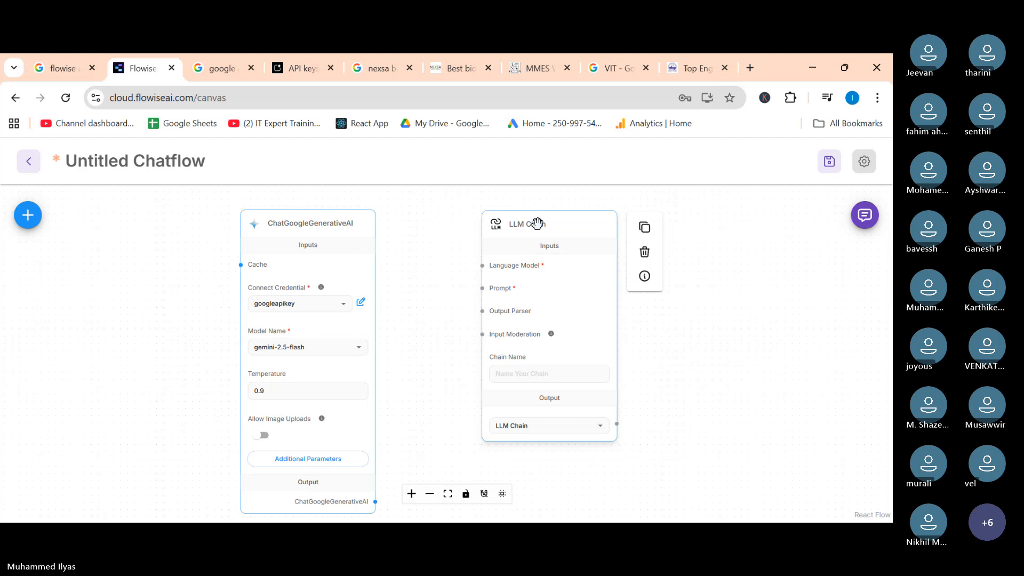
scroll(361, 304, "up", 3)
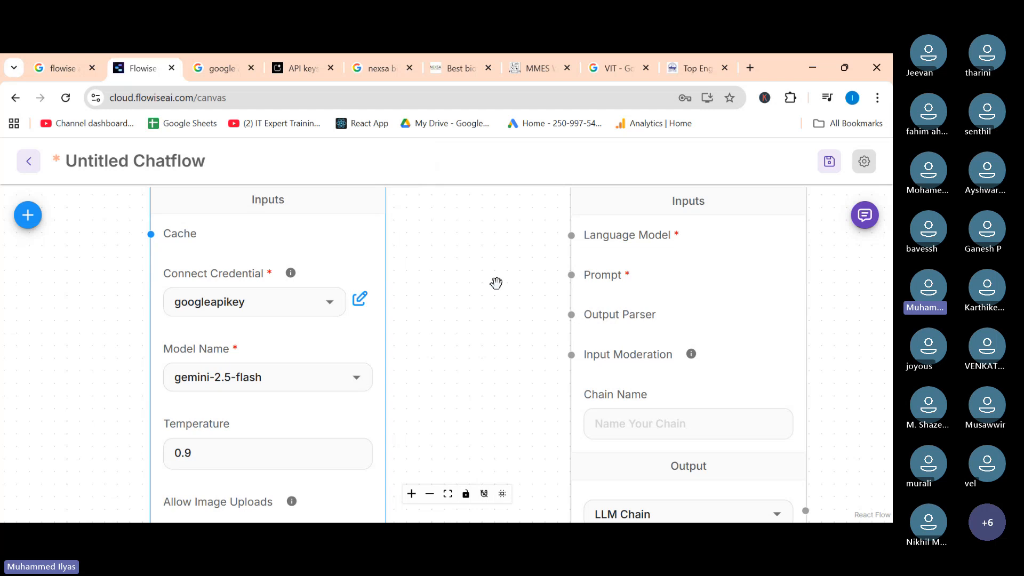
scroll(393, 370, "down", 5)
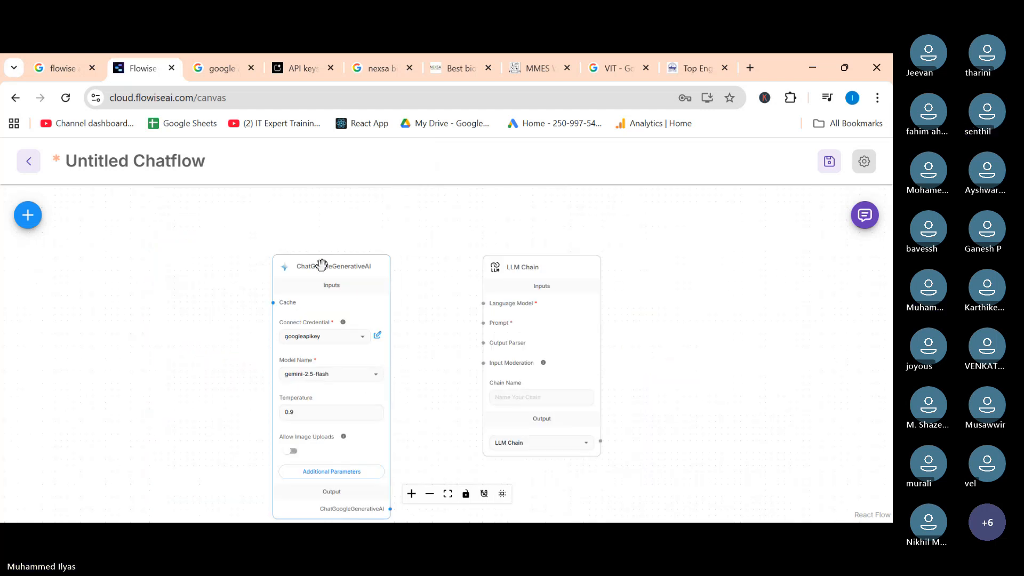
left_click_drag(322, 264, 313, 249)
left_click_drag(535, 266, 558, 249)
left_click(359, 361)
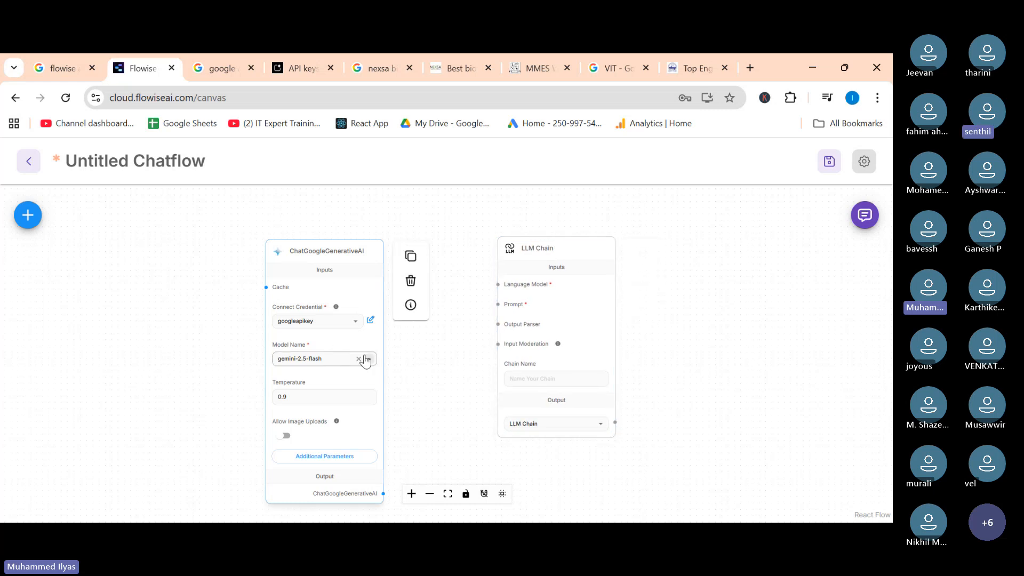
left_click(193, 407)
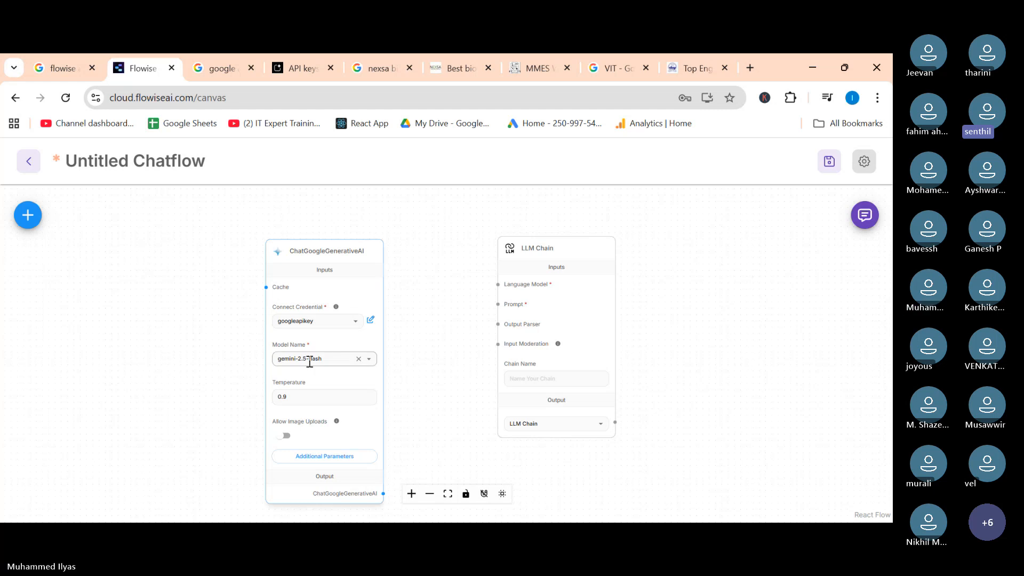
scroll(306, 360, "up", 3)
scroll(541, 355, "down", 3)
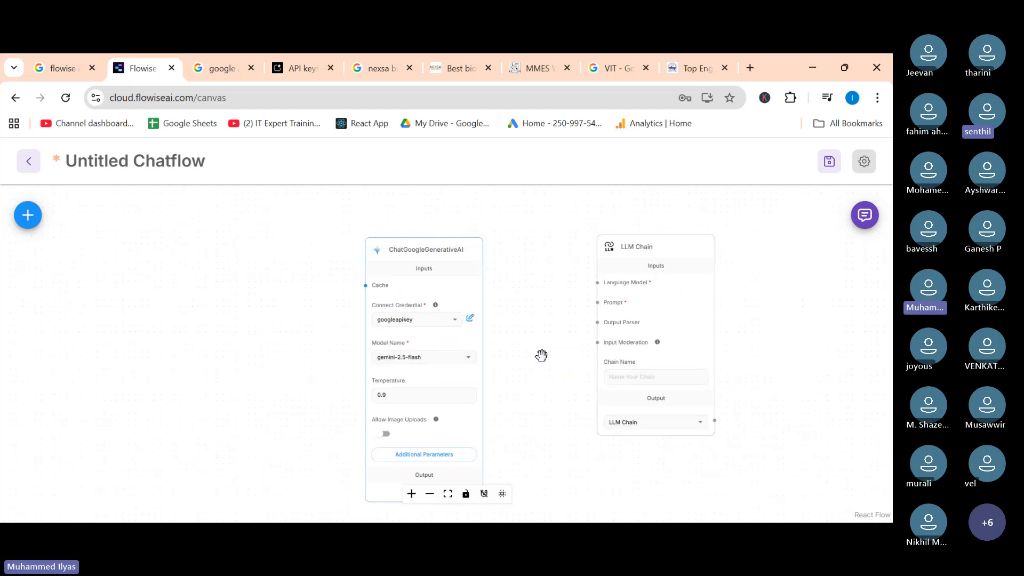
left_click_drag(428, 247, 405, 240)
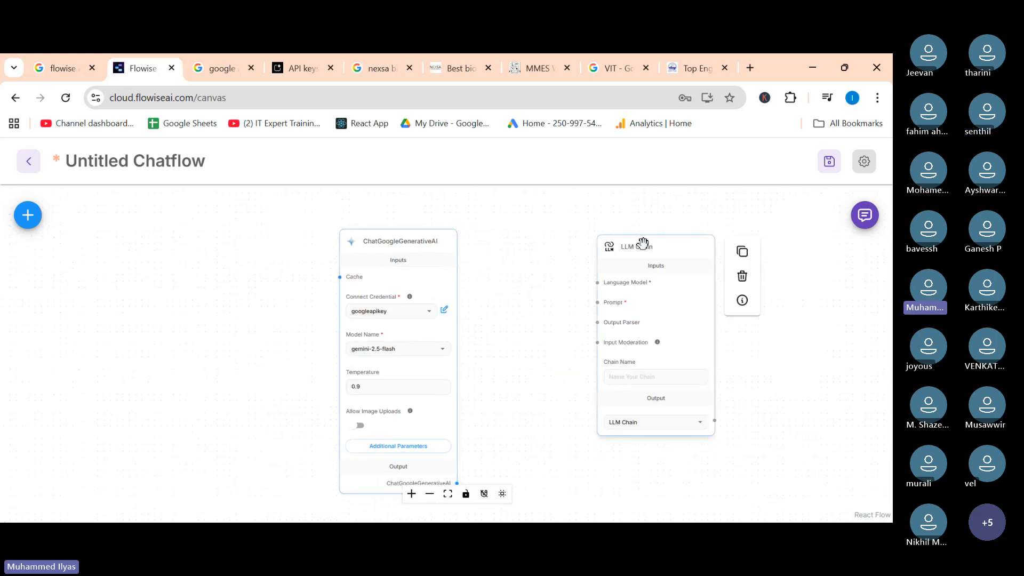
left_click_drag(642, 242, 583, 238)
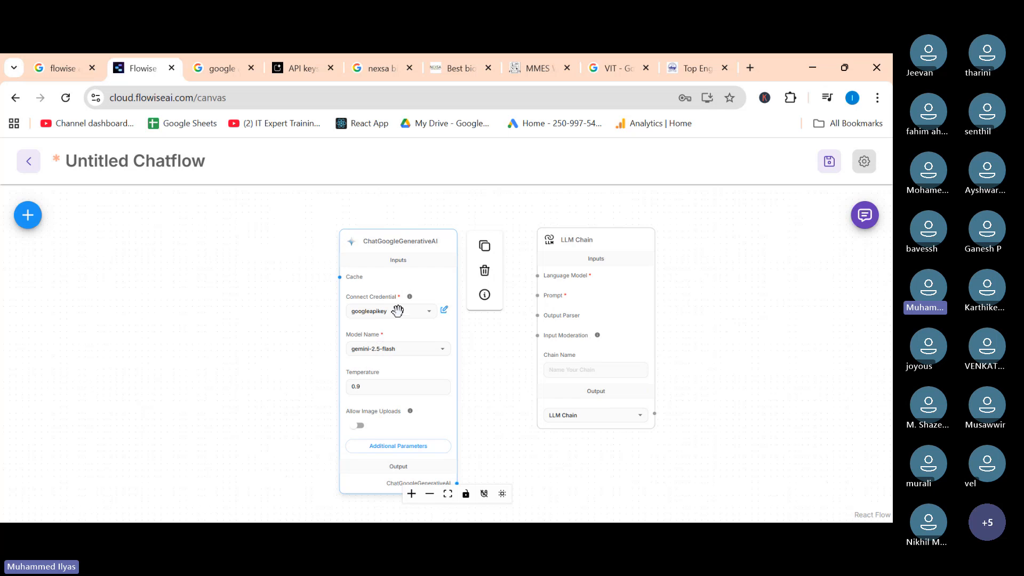
left_click_drag(367, 255, 323, 225)
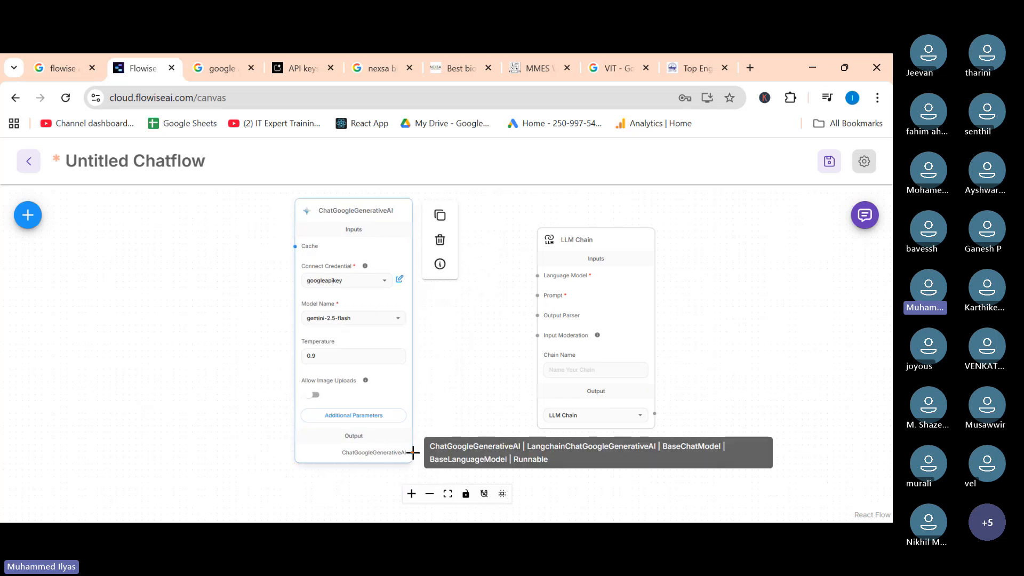
Connect the ChatGoogleGenerativeAI output to the LLM Chain's Language Model input.
scroll(413, 452, "up", 3)
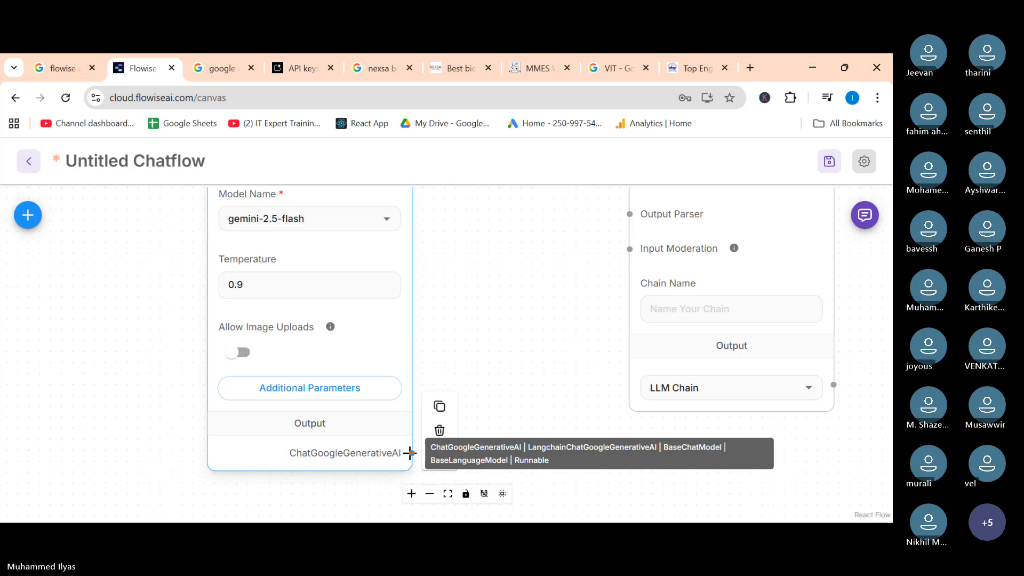
left_click_drag(410, 452, 624, 373)
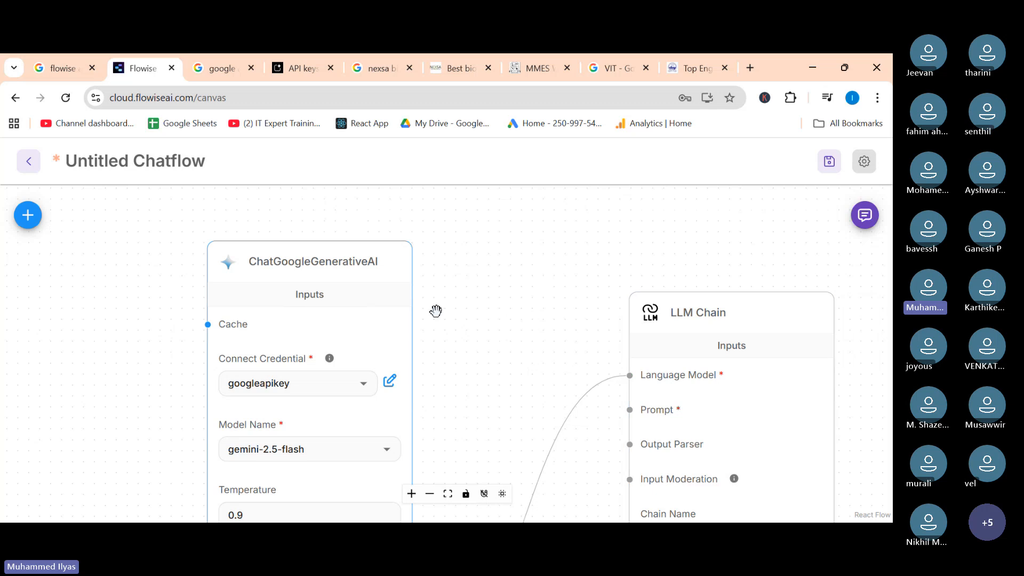
Rearrange the connected nodes so the LLM Chain sits to the right of the chat model node.
left_click_drag(710, 315, 634, 280)
left_click_drag(339, 265, 292, 228)
left_click_drag(647, 274, 596, 240)
scroll(407, 448, "down", 3)
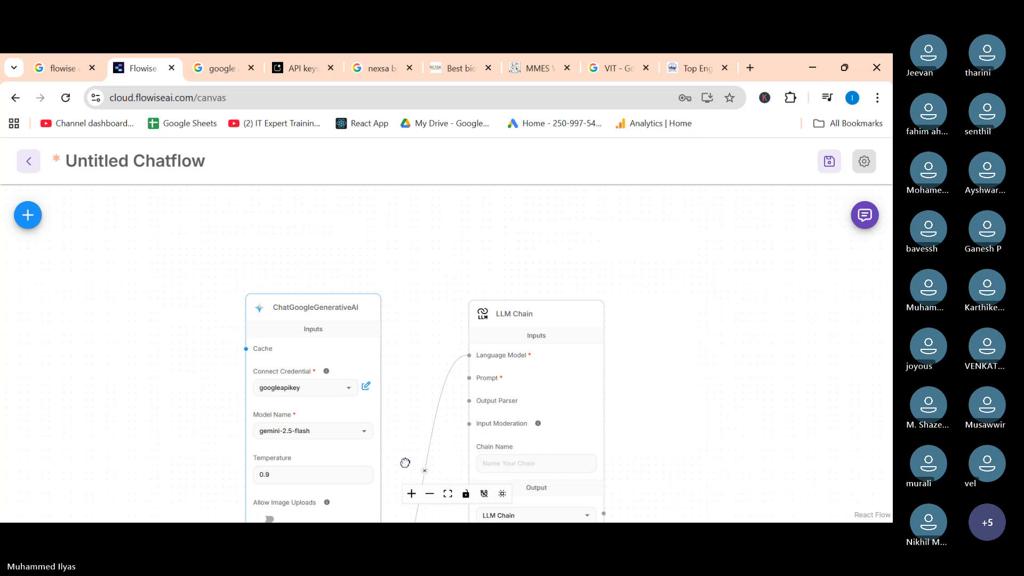
scroll(387, 458, "down", 3)
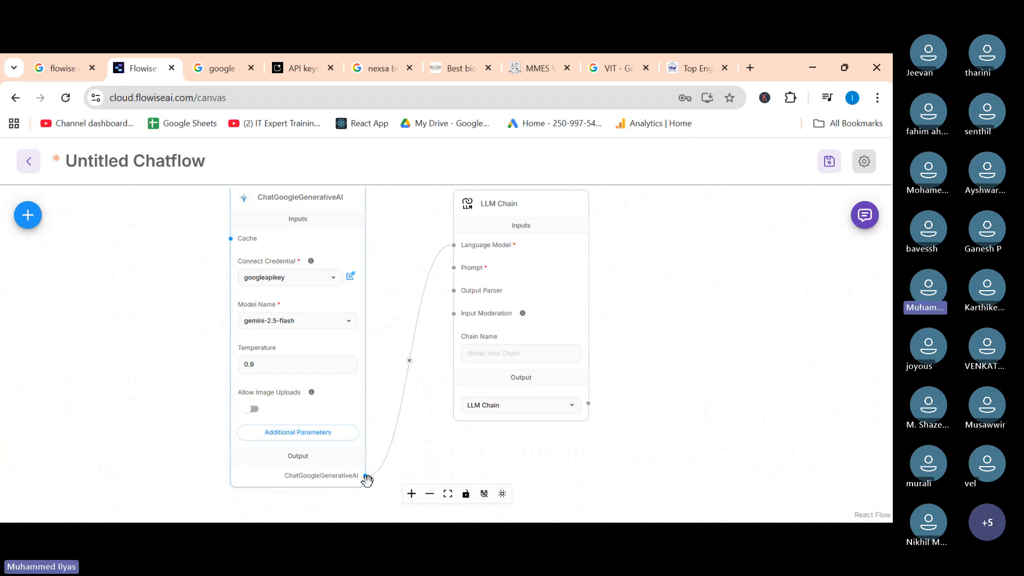
mouse_move(462, 243)
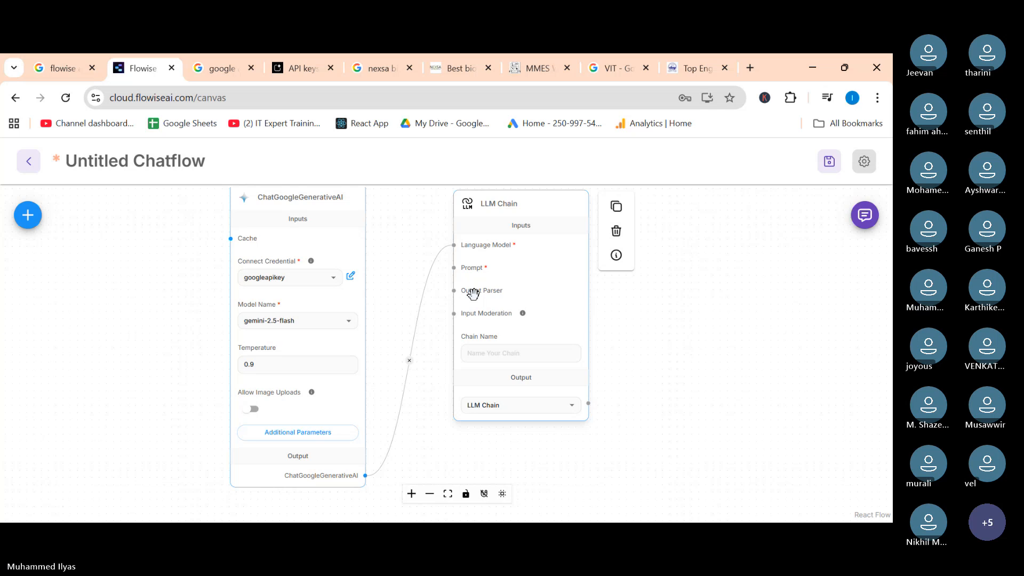
left_click_drag(517, 210, 644, 211)
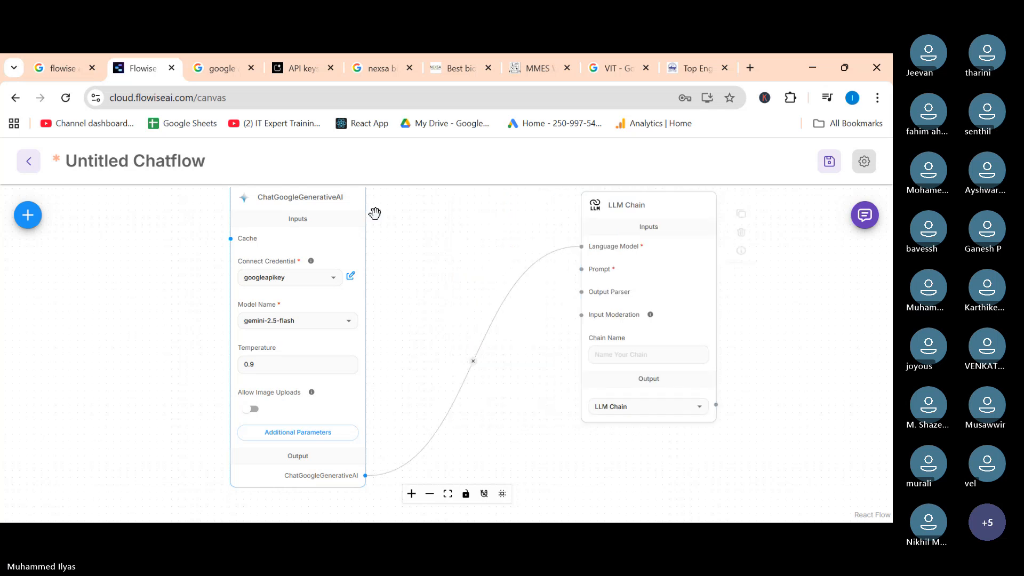
mouse_move(350, 212)
left_click_drag(349, 212, 487, 221)
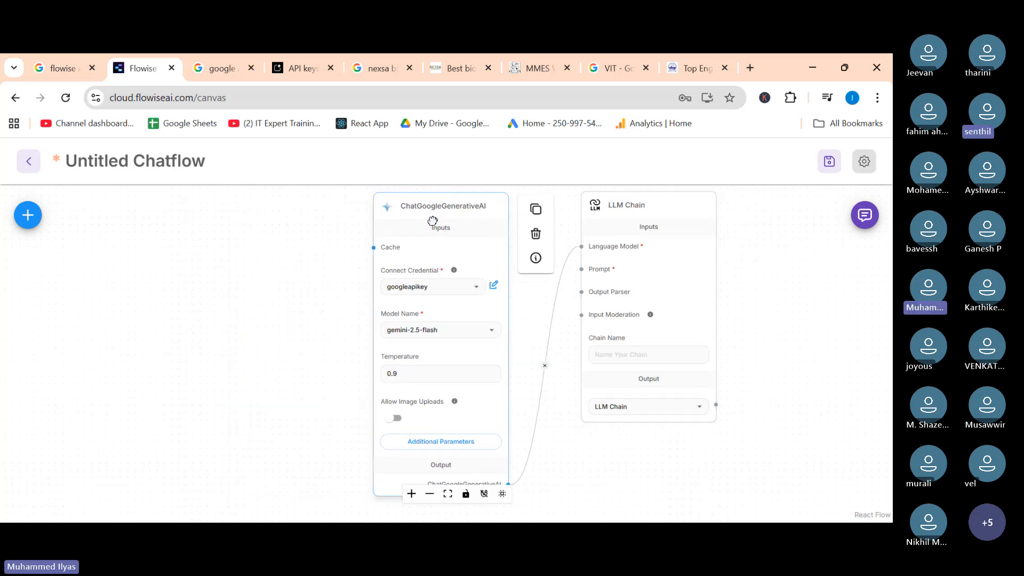
mouse_move(617, 211)
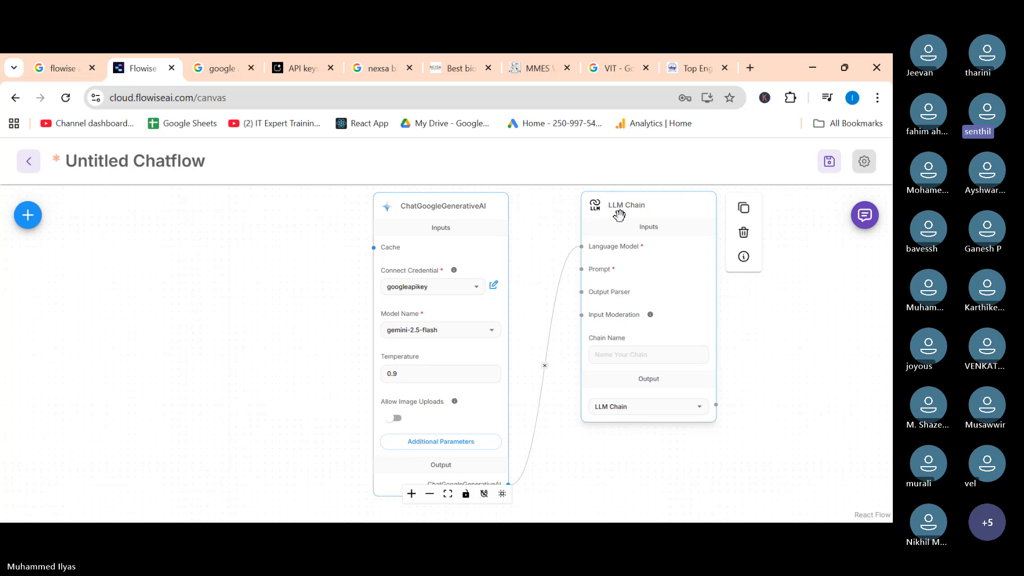
left_click_drag(619, 213, 609, 214)
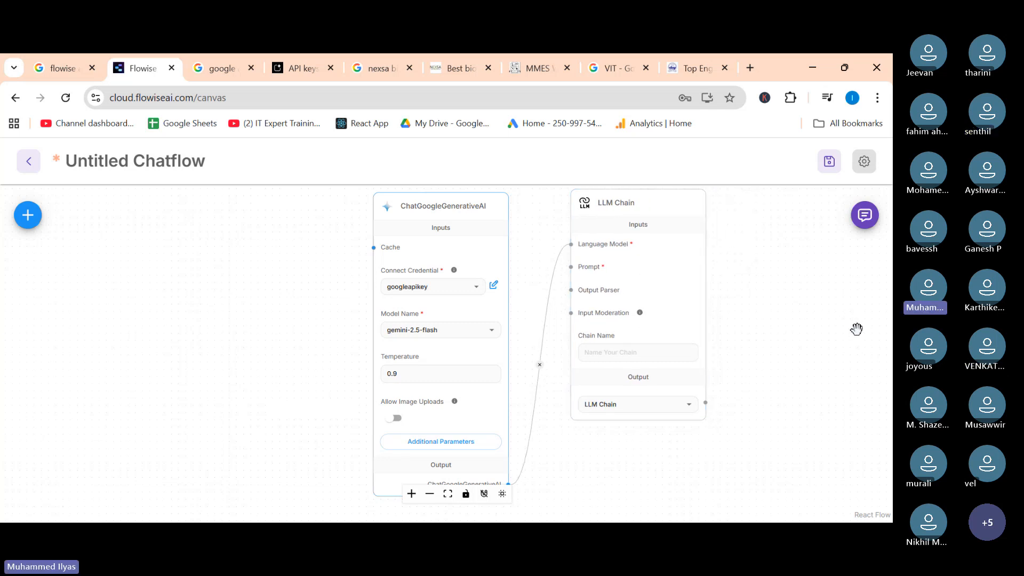
Shift both connected nodes toward the right, leaving free space on the left of the canvas.
scroll(498, 477, "up", 3)
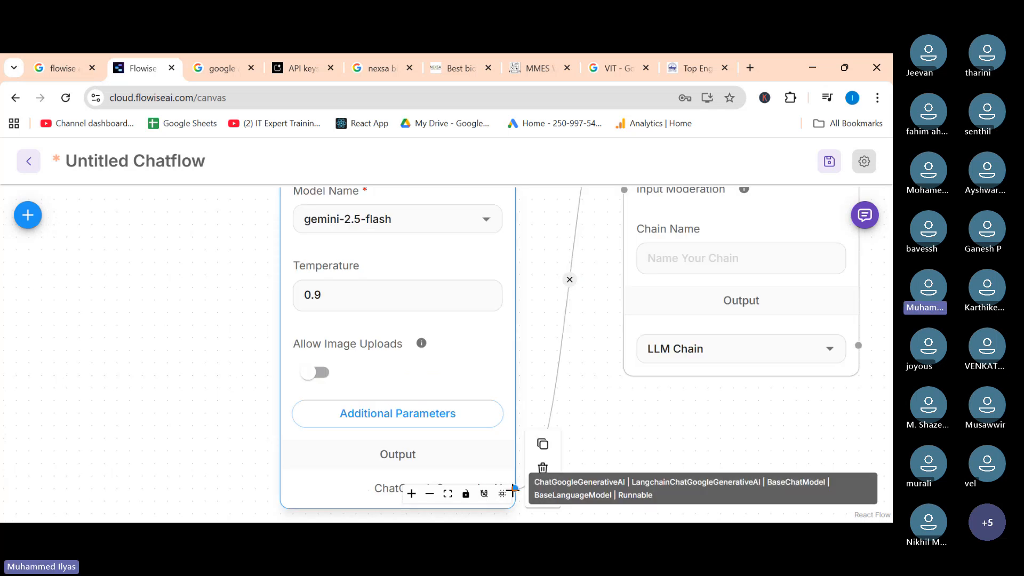
left_click_drag(615, 276, 467, 444)
left_click(488, 266)
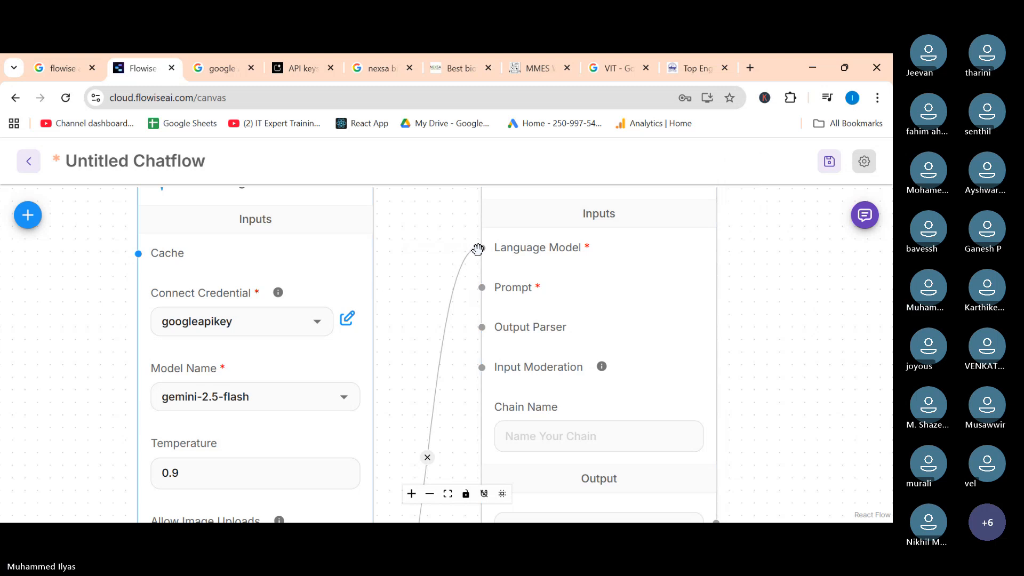
scroll(478, 249, "down", 2)
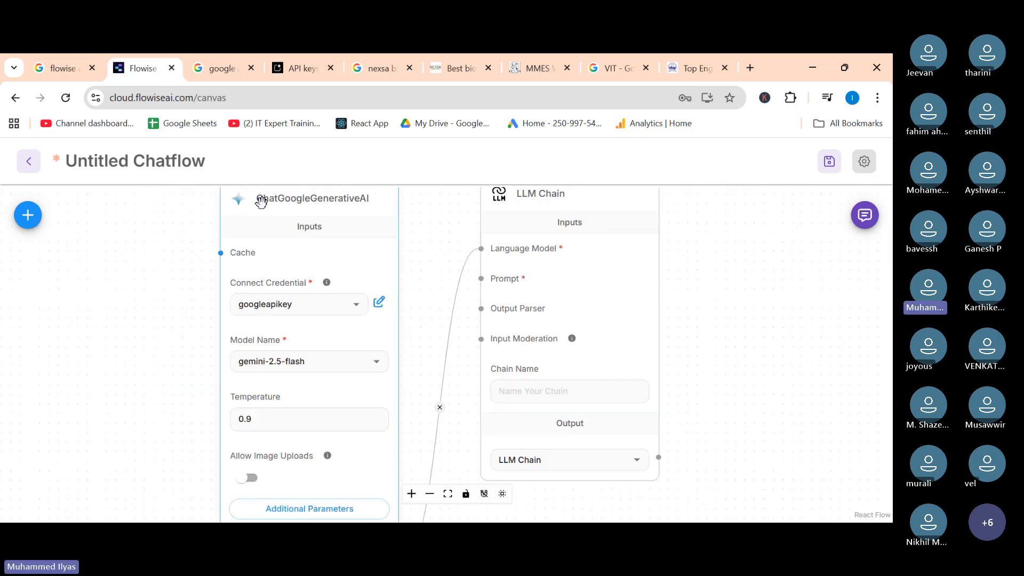
scroll(476, 251, "up", 2)
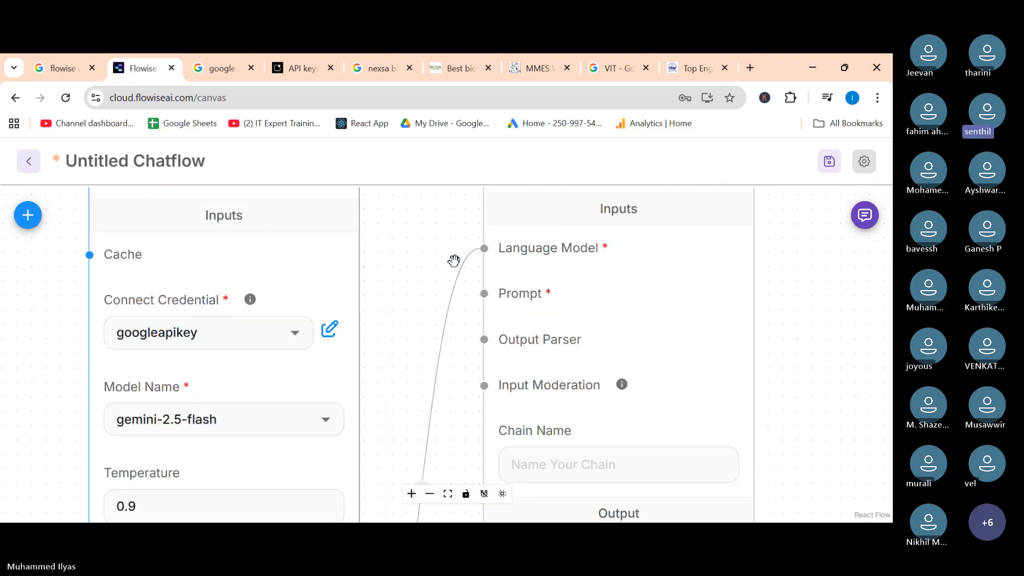
scroll(426, 261, "down", 2)
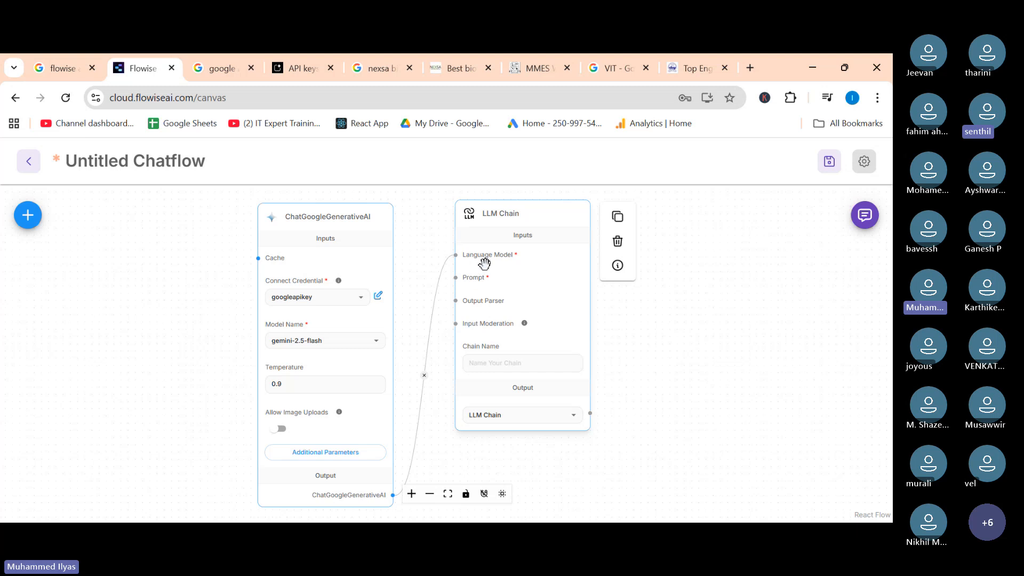
left_click_drag(513, 213, 635, 212)
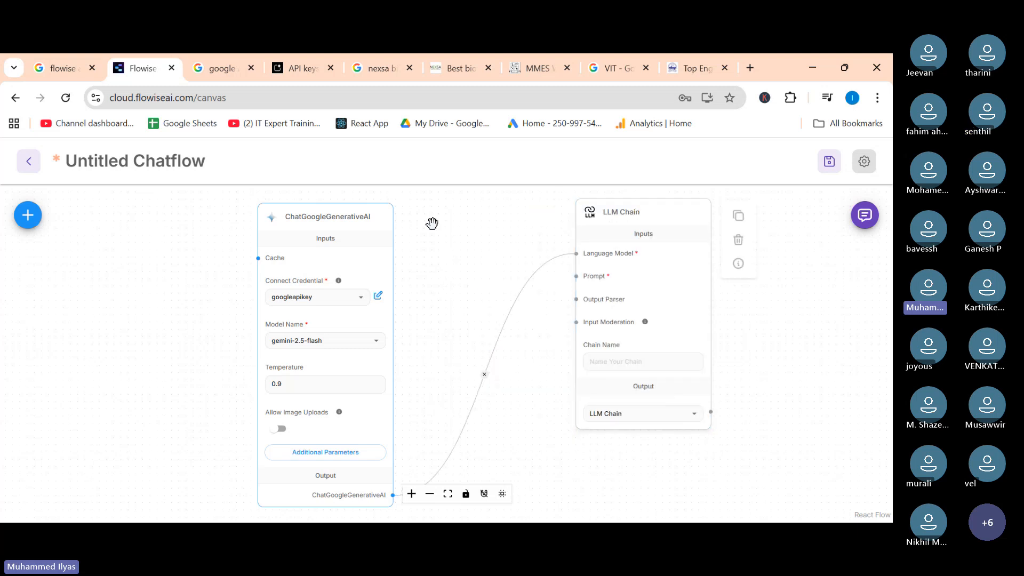
left_click_drag(322, 219, 425, 215)
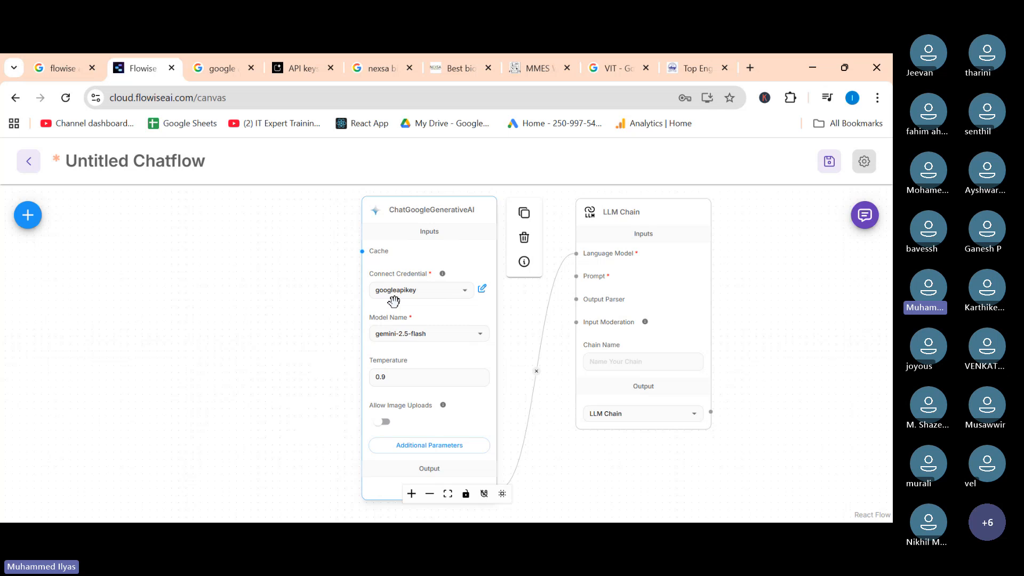
Open the Add Nodes panel and search the nodes for prompt.
left_click(28, 216)
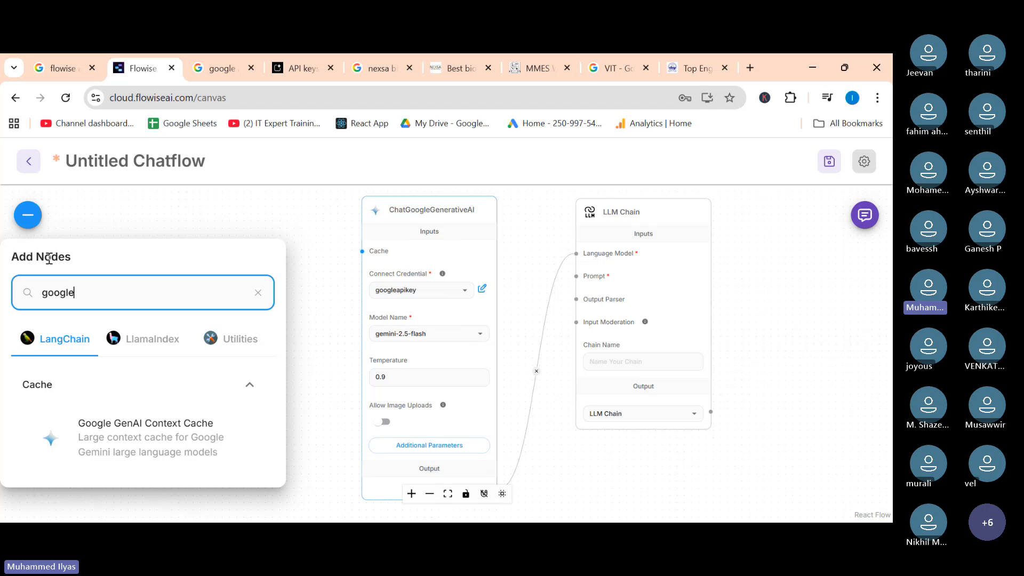
key("BackSpace")
key("BackSpace")
key("BackSpace")
key("BackSpace")
key("BackSpace")
key("BackSpace")
type("p")
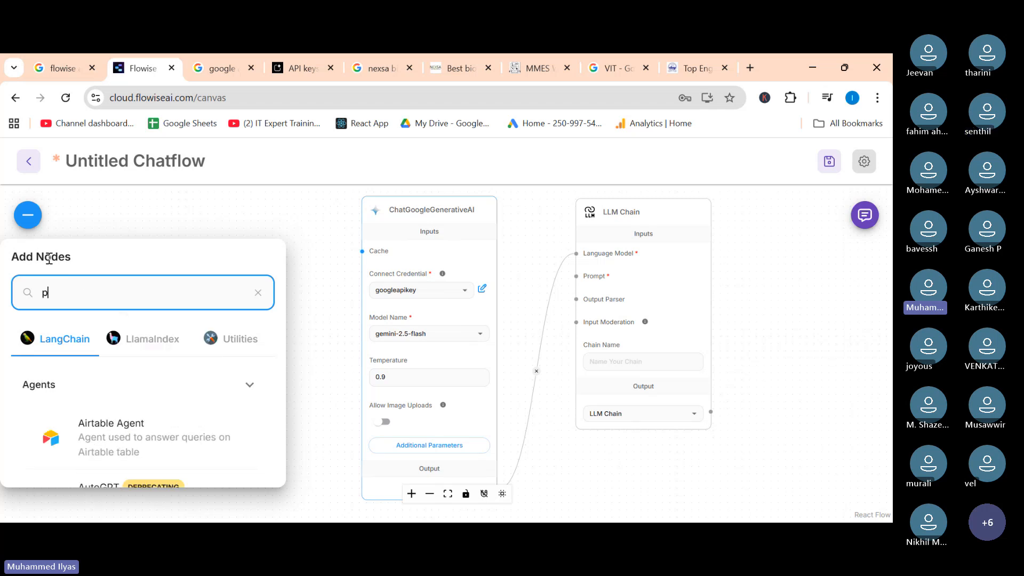
type("rompt")
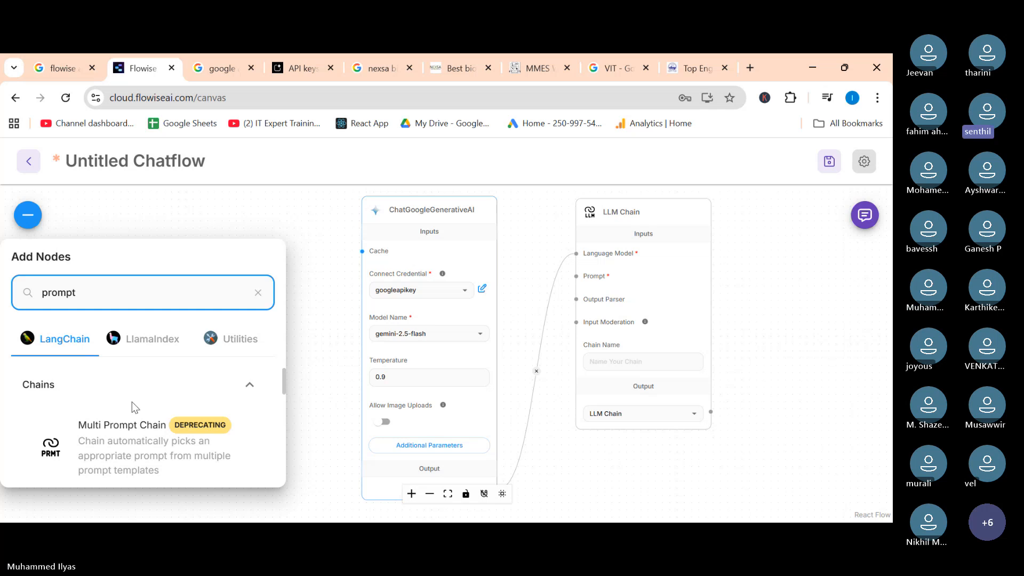
Place a Prompt Template node at the left of the canvas, beside the ChatGoogleGenerativeAI node.
scroll(133, 400, "down", 2)
scroll(155, 390, "down", 2)
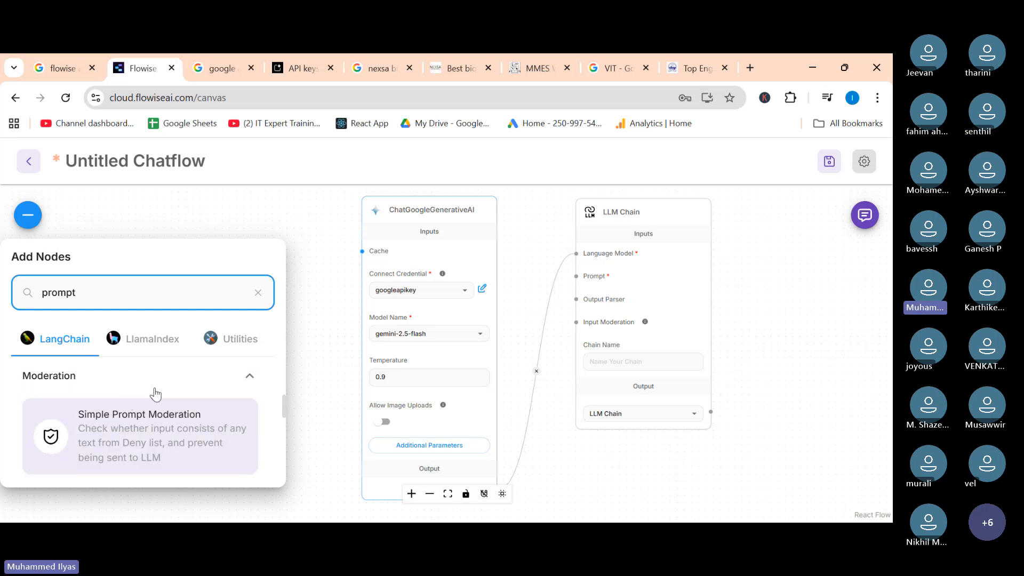
scroll(158, 386, "down", 2)
scroll(115, 384, "up", 1)
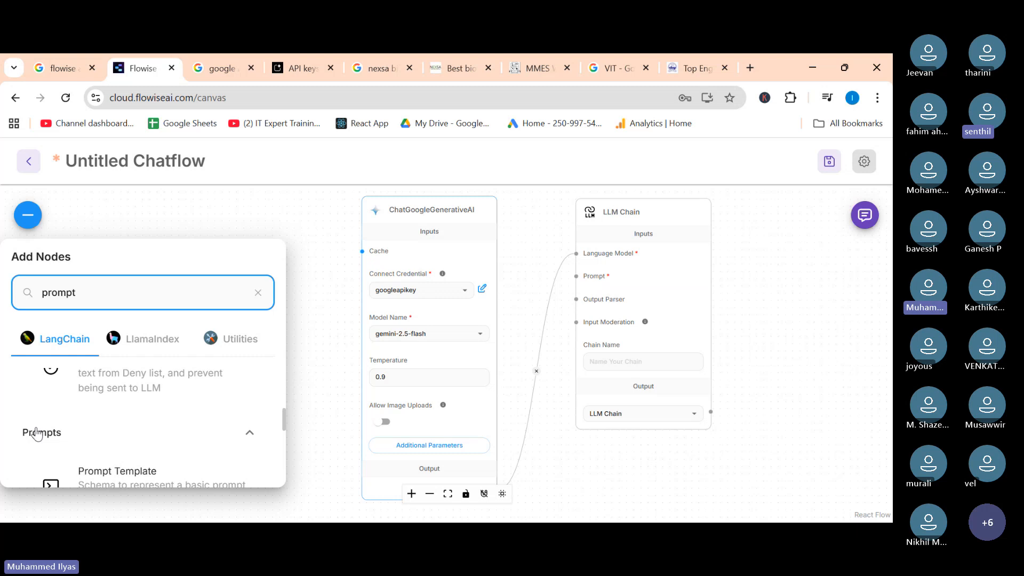
scroll(107, 421, "down", 1)
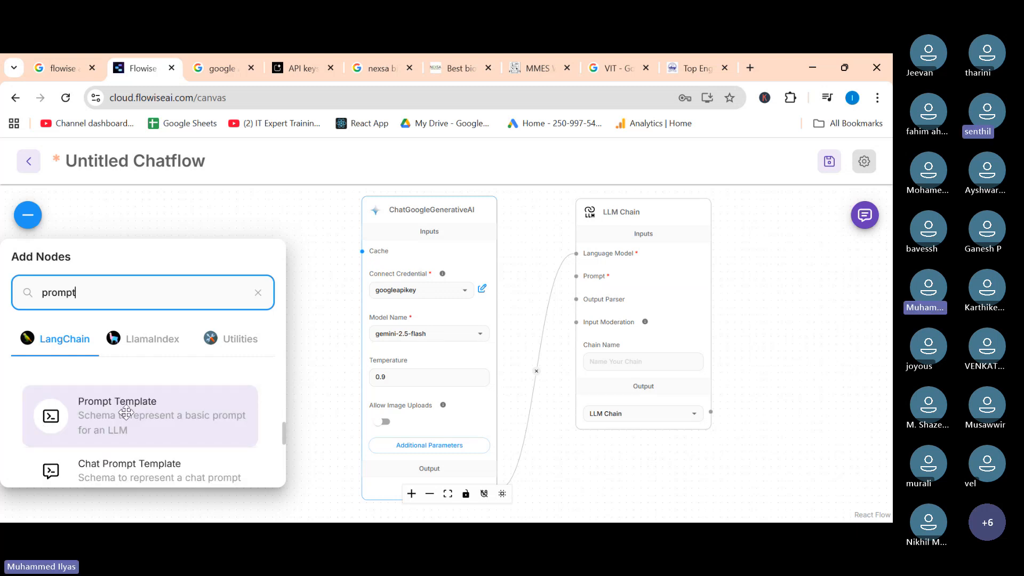
left_click_drag(125, 412, 242, 360)
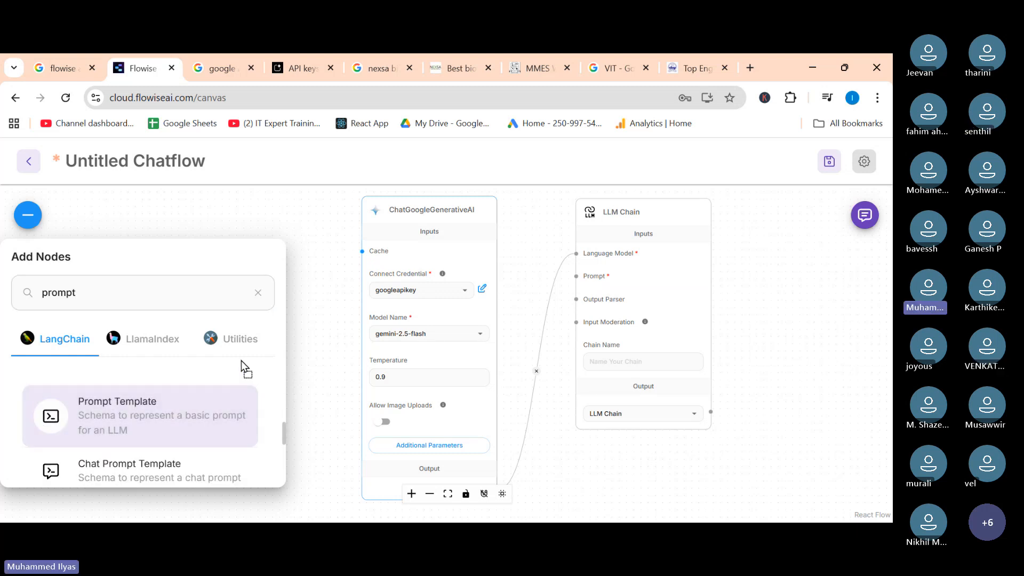
left_click_drag(315, 336, 315, 336)
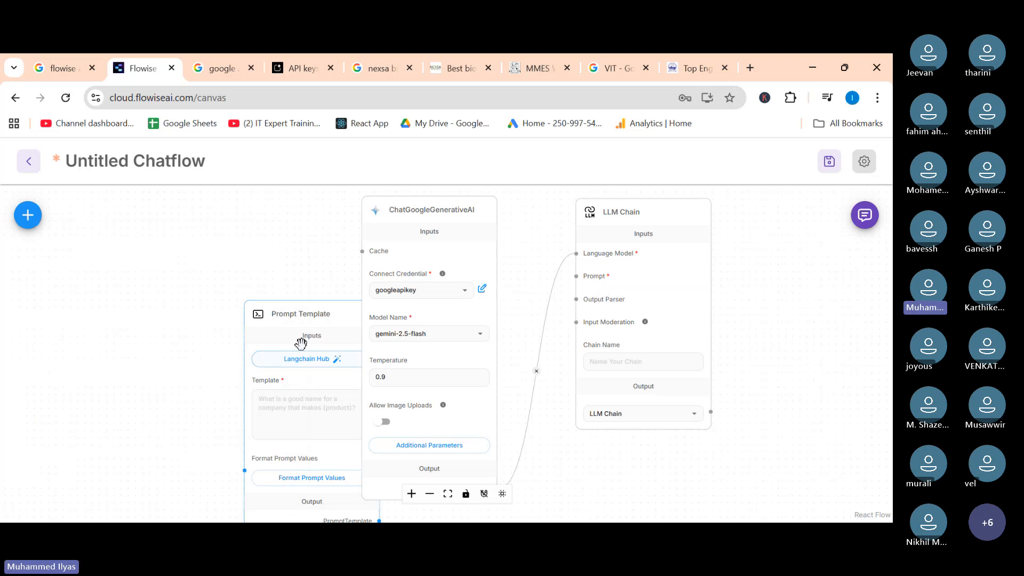
left_click_drag(272, 303, 178, 221)
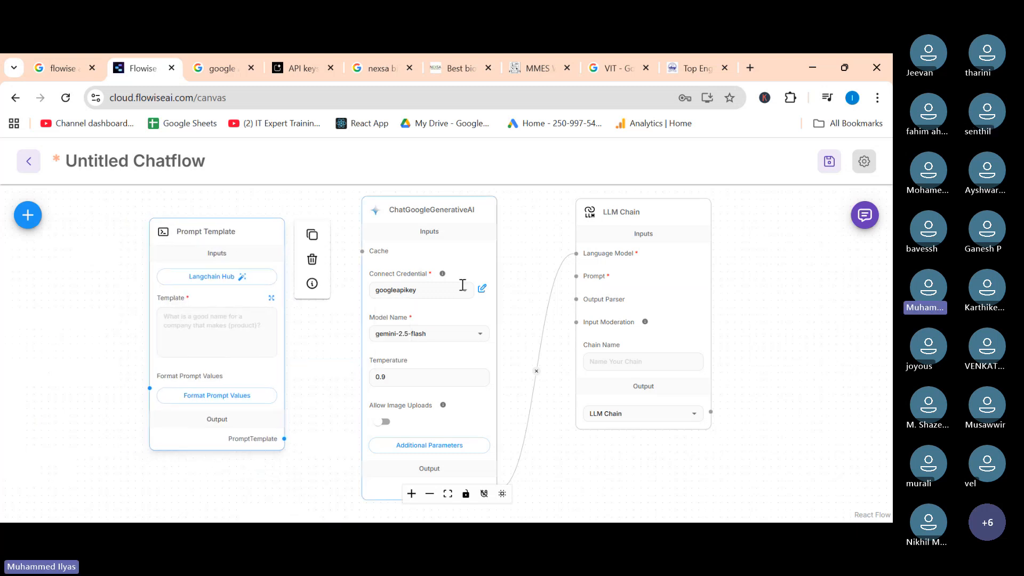
left_click_drag(427, 228, 405, 244)
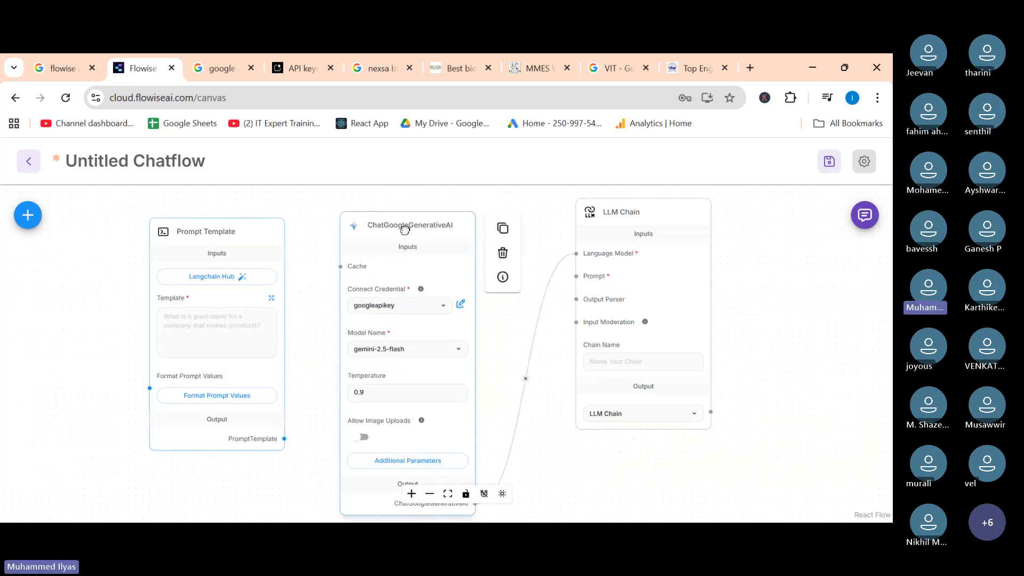
Enter the template text "You are a good assistant" in the Prompt Template node.
left_click_drag(633, 208, 617, 226)
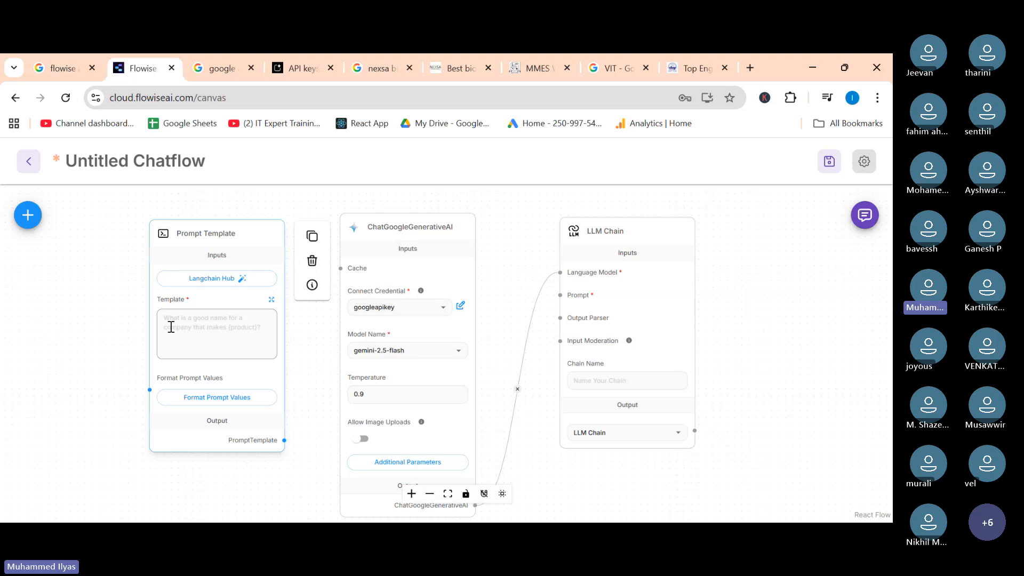
scroll(171, 327, "up", 5)
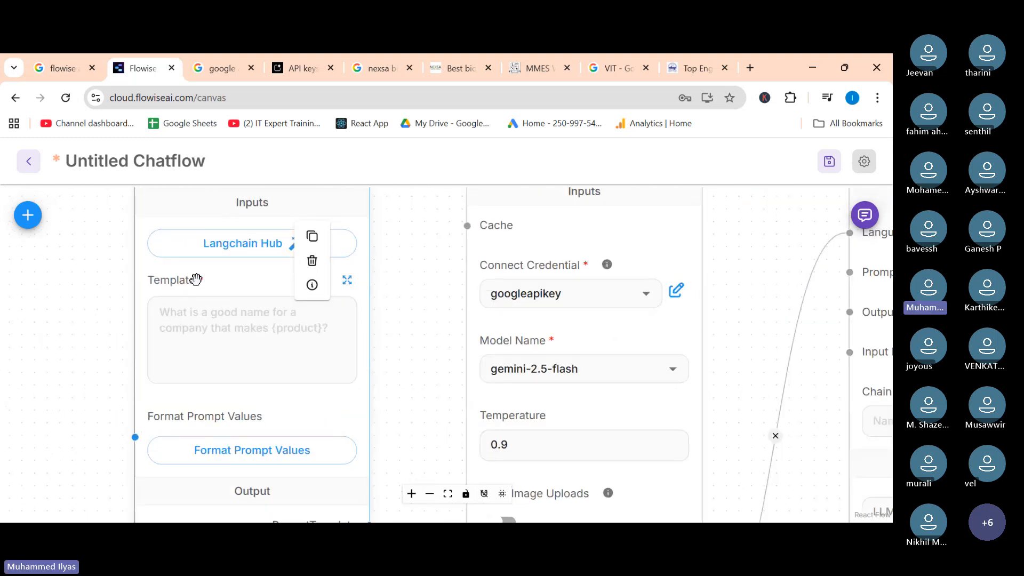
left_click(208, 315)
type("Yo")
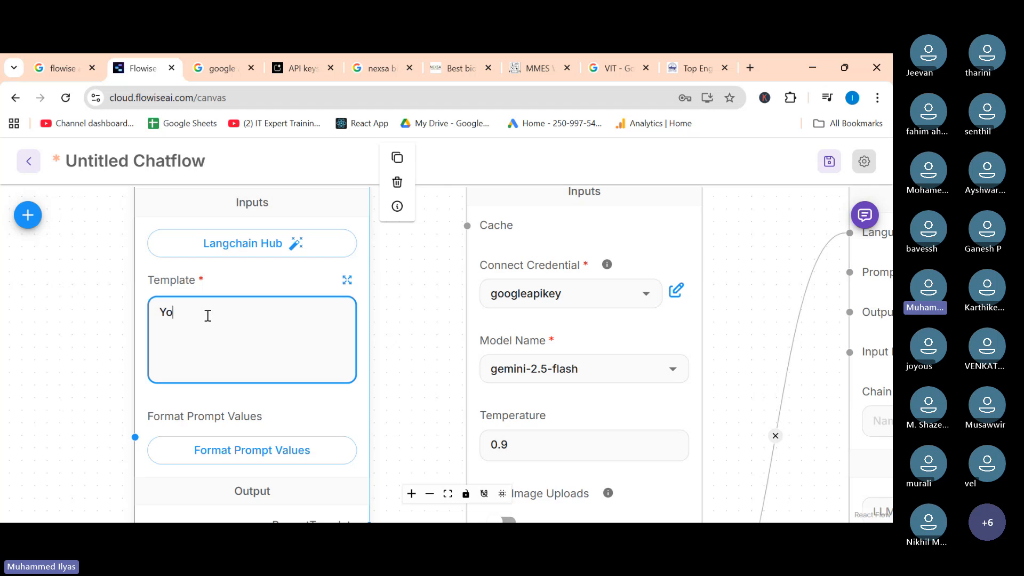
type("u are a good assist")
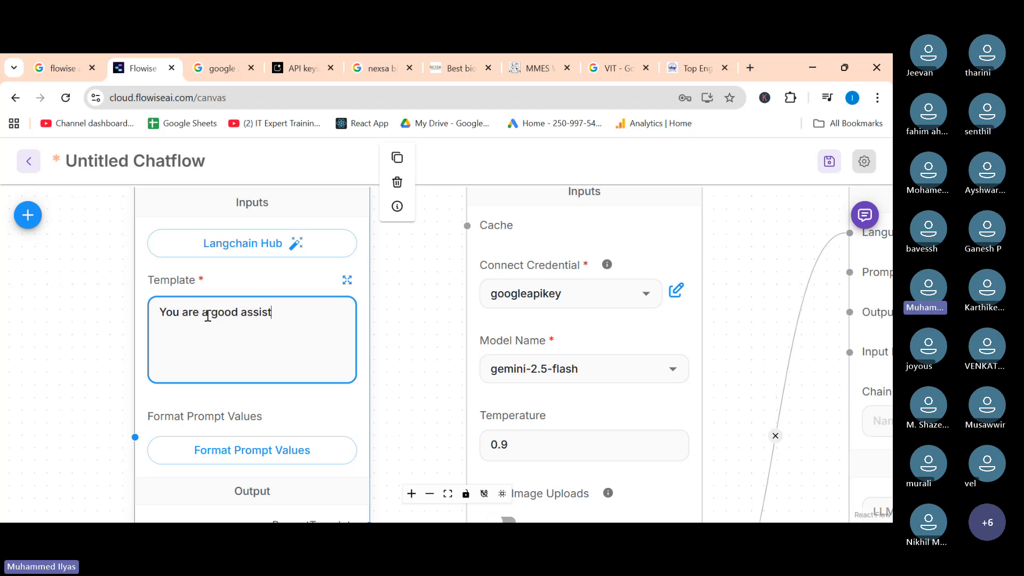
type("ancet")
left_click(447, 311)
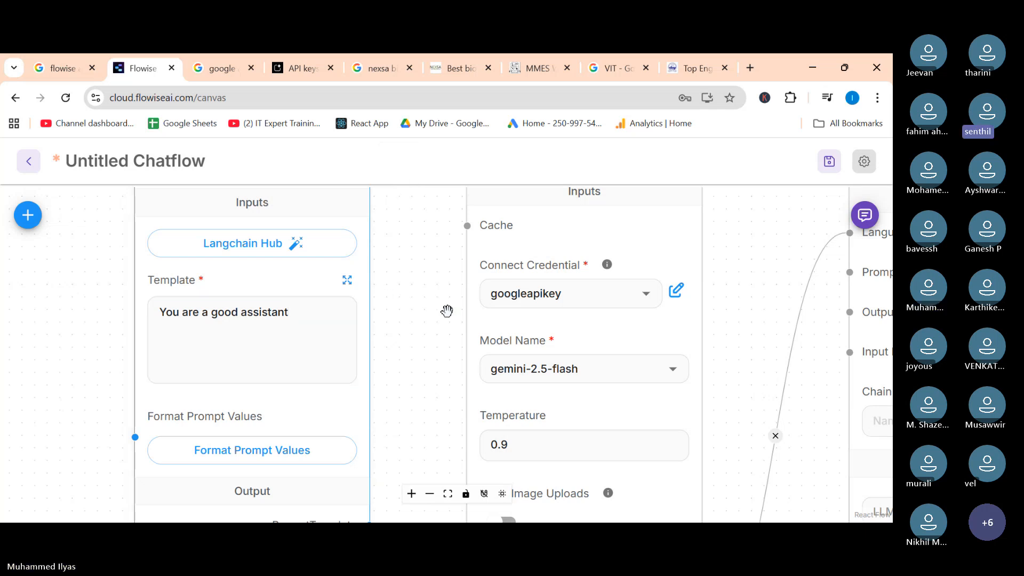
Connect the Prompt Template output to the LLM Chain's Prompt input.
scroll(447, 311, "down", 3)
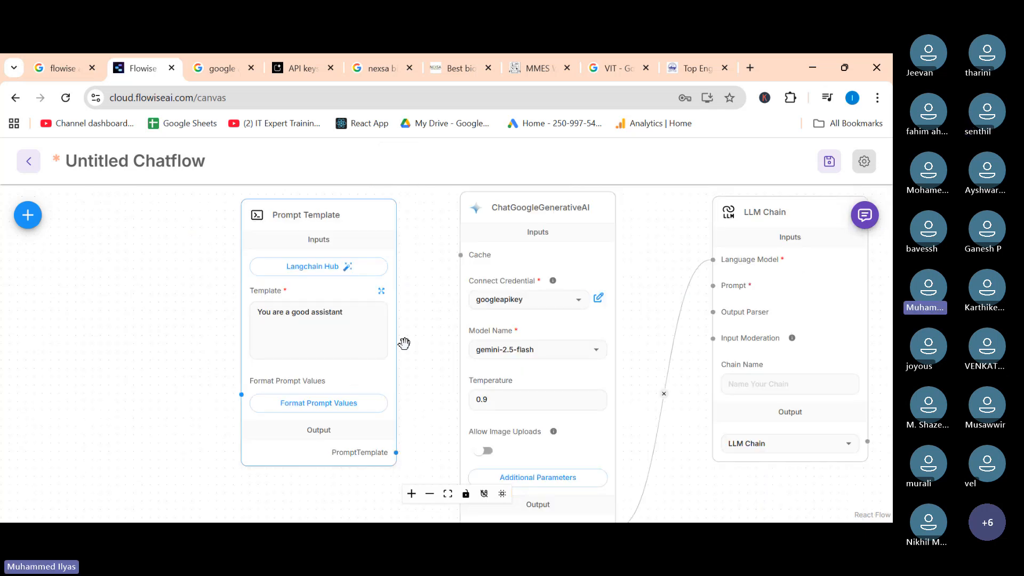
left_click(274, 312)
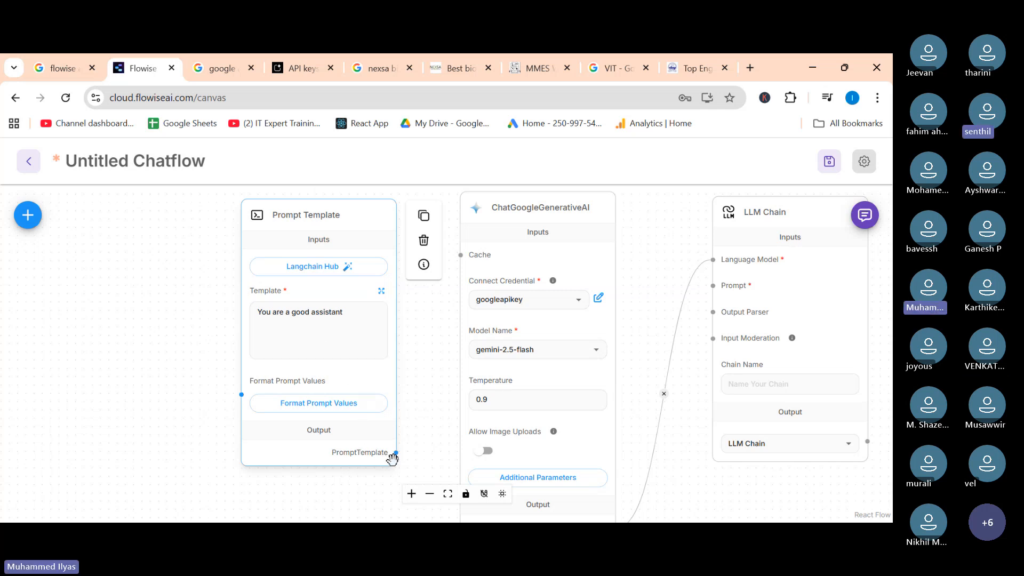
scroll(396, 454, "up", 3)
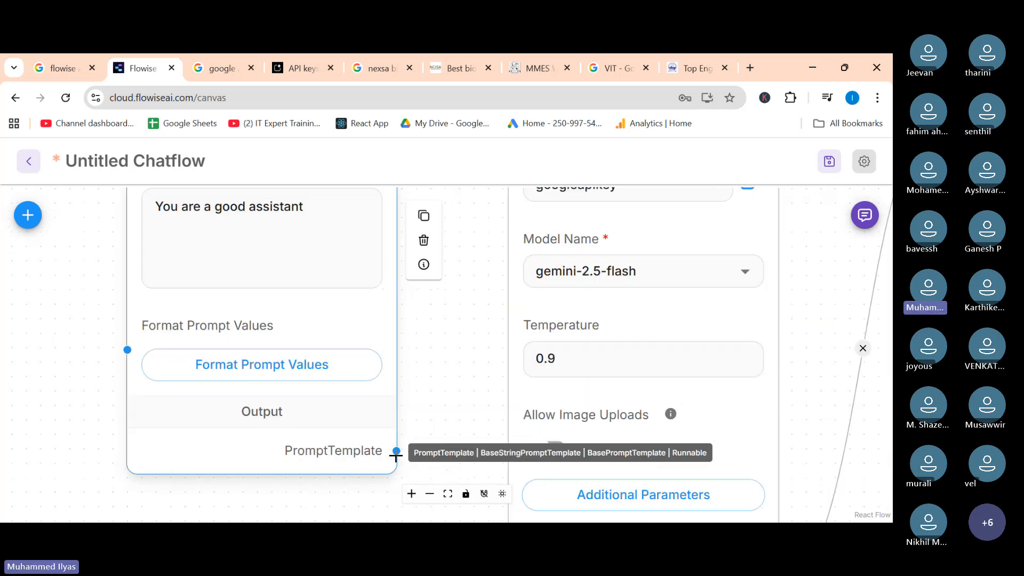
scroll(396, 455, "down", 2)
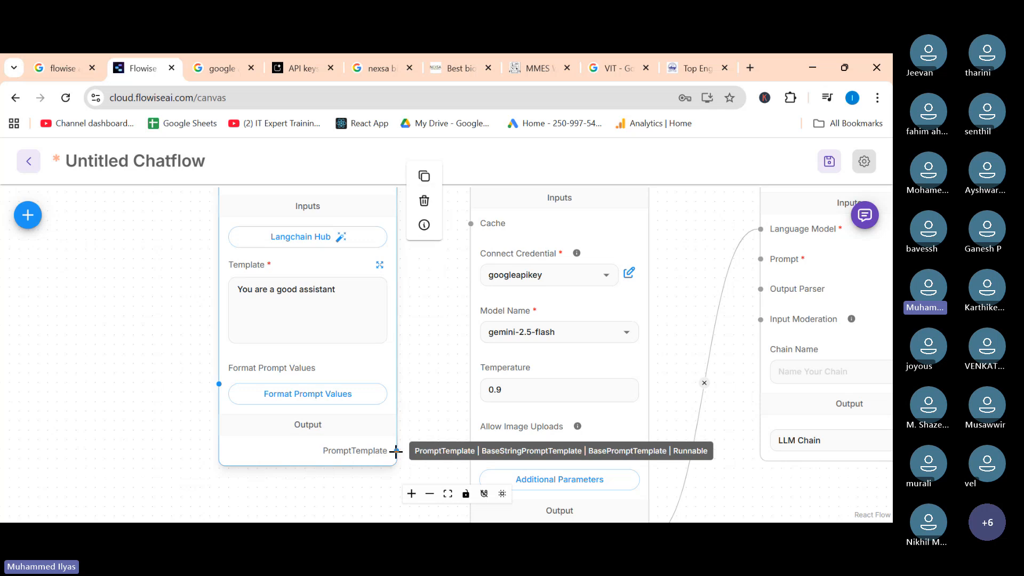
left_click_drag(395, 451, 759, 257)
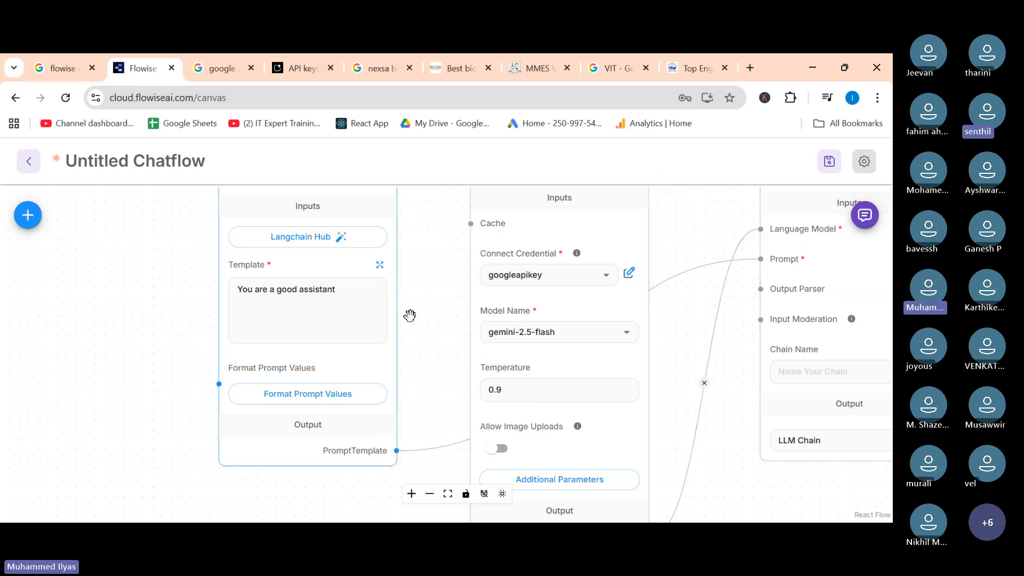
Rearrange the Prompt Template, ChatGoogleGenerativeAI and LLM Chain nodes into a compact row near the top of the canvas.
scroll(409, 315, "down", 2)
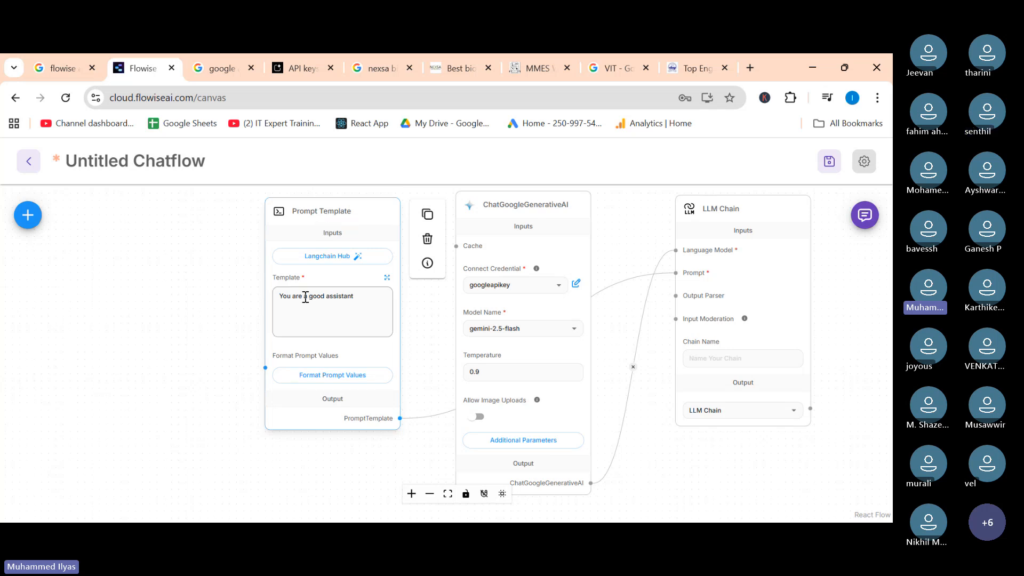
scroll(305, 297, "up", 2)
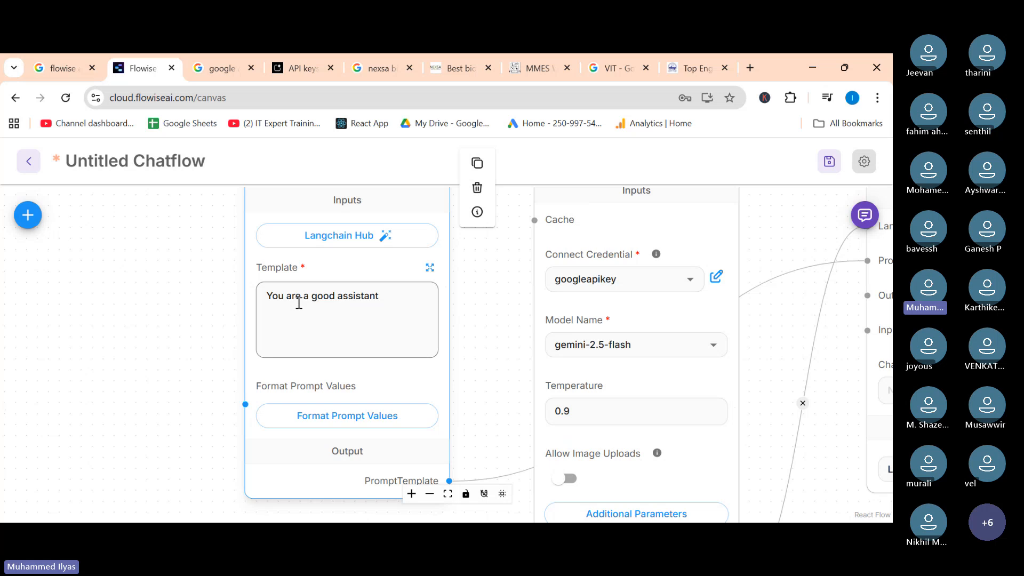
scroll(466, 414, "down", 2)
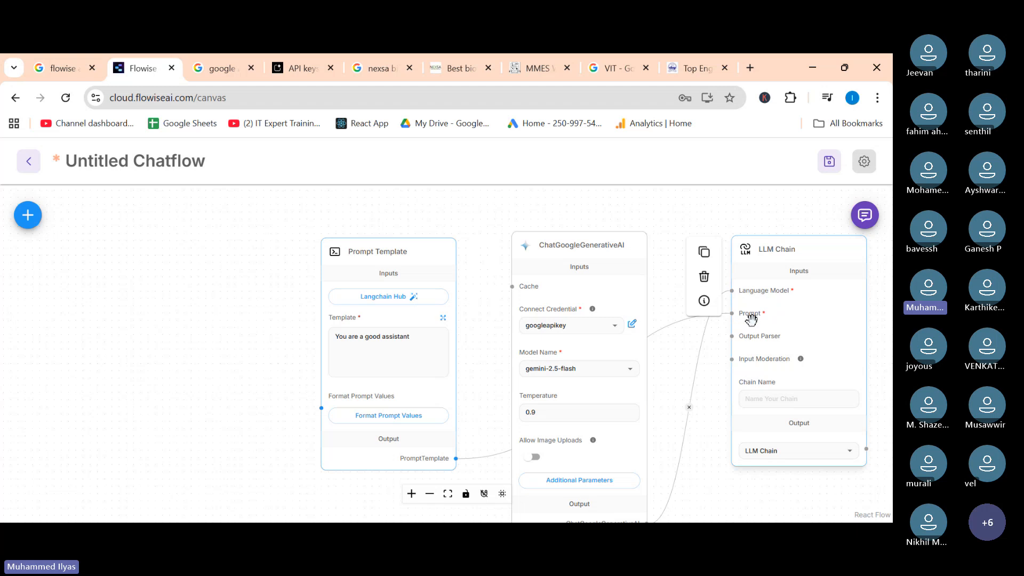
scroll(750, 320, "up", 3)
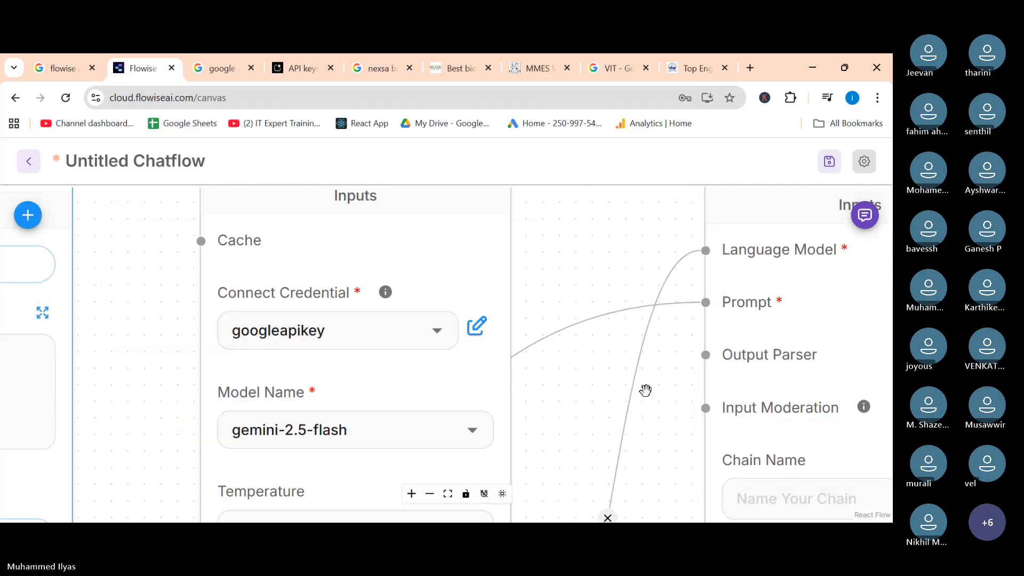
scroll(646, 390, "down", 3)
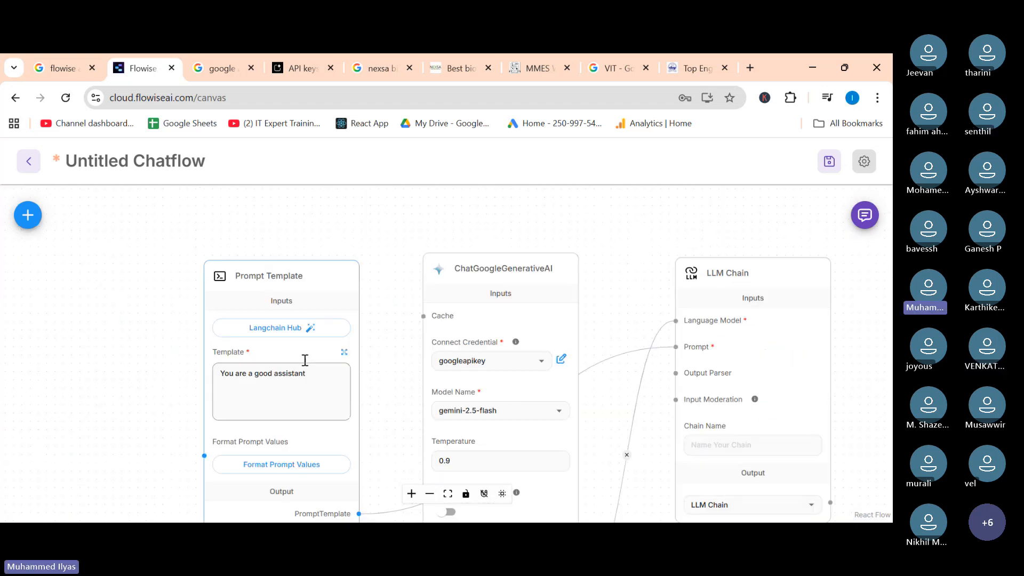
left_click_drag(263, 279, 241, 230)
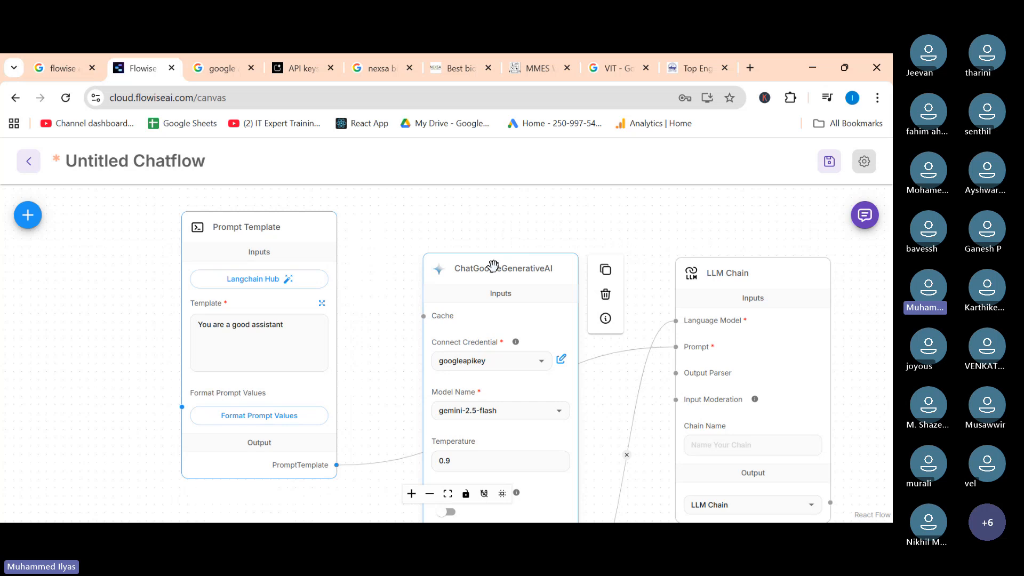
left_click_drag(500, 267, 450, 224)
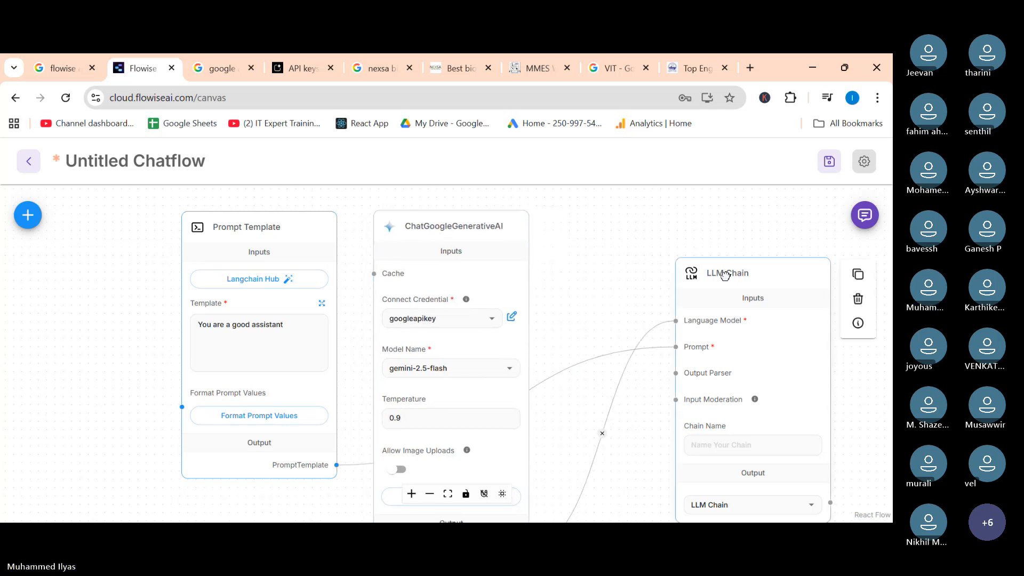
left_click_drag(739, 273, 633, 225)
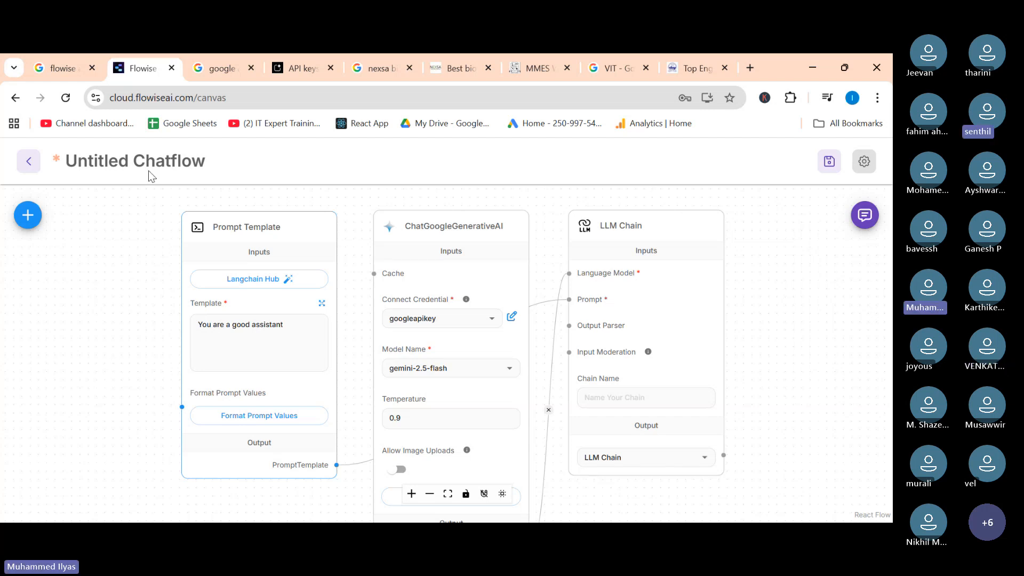
Save the chatflow under the name "my agent".
left_click(824, 167)
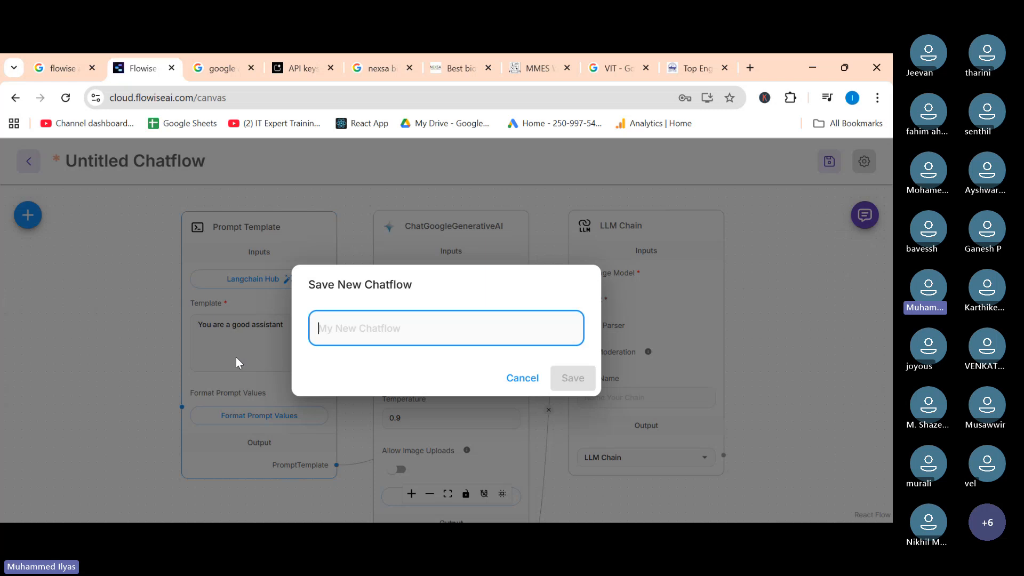
type("my ")
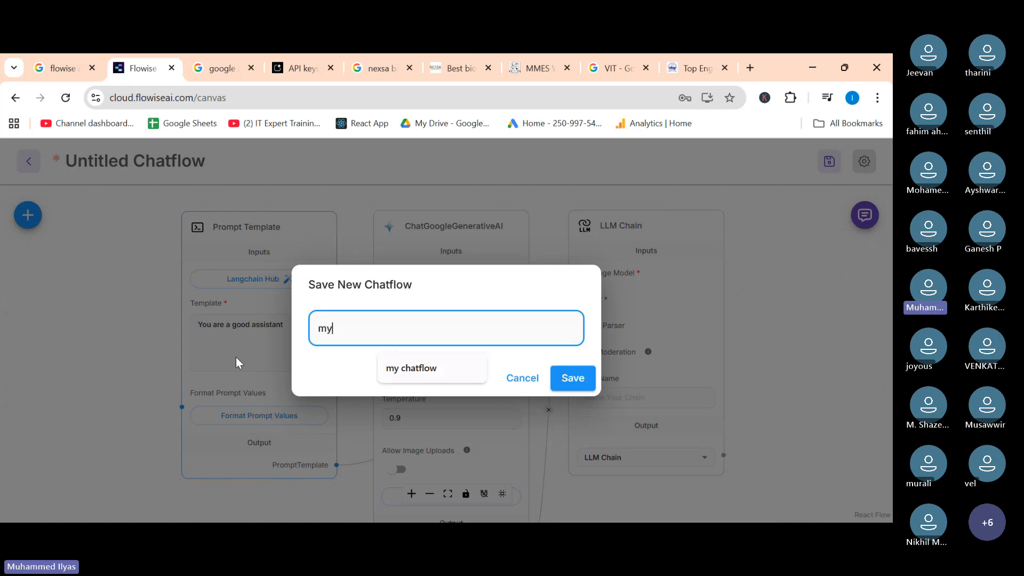
type("agent")
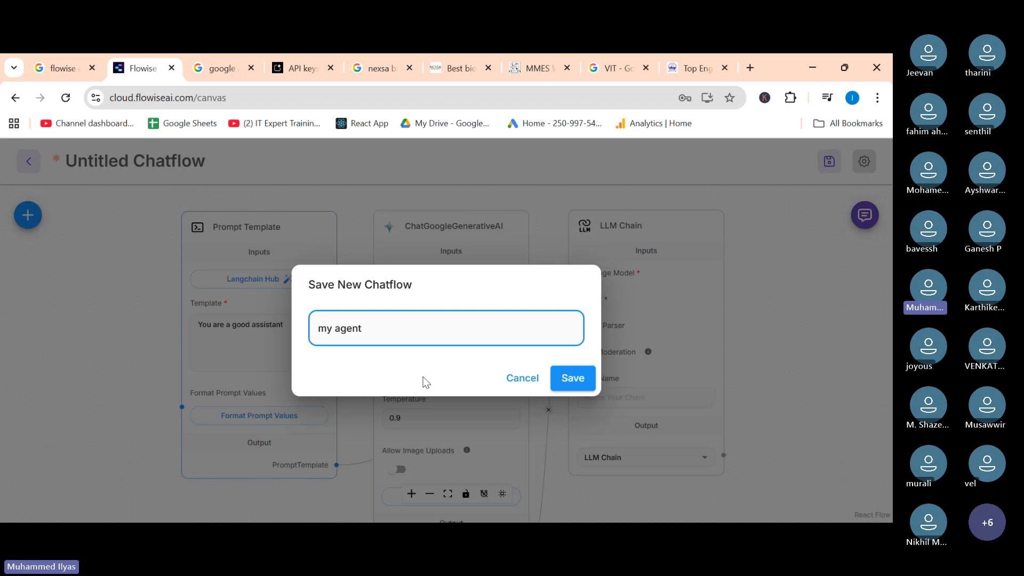
left_click(592, 377)
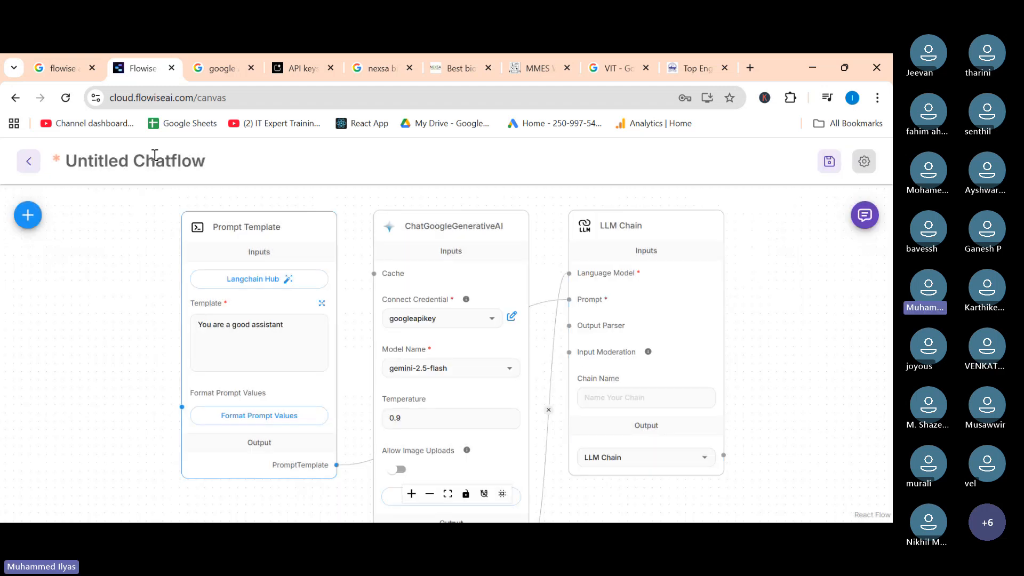
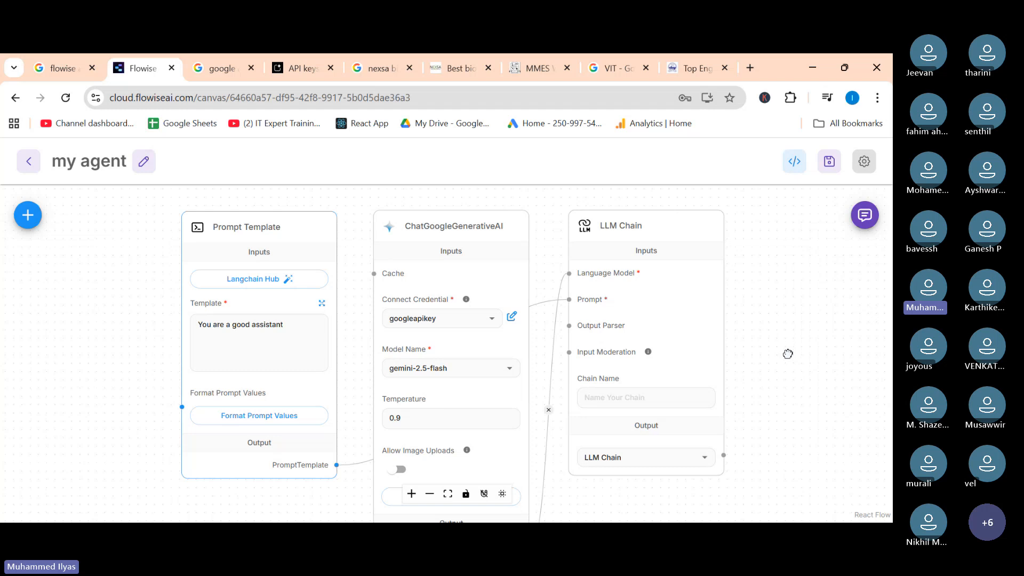
Open the chat panel and send the message "hello" to test the chatflow.
left_click_drag(788, 354, 754, 353)
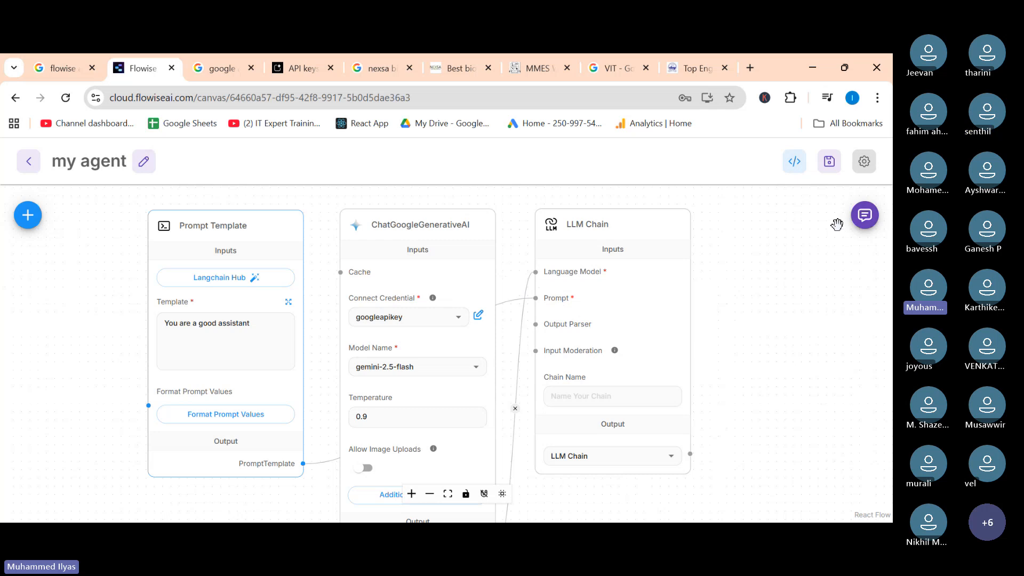
left_click(864, 216)
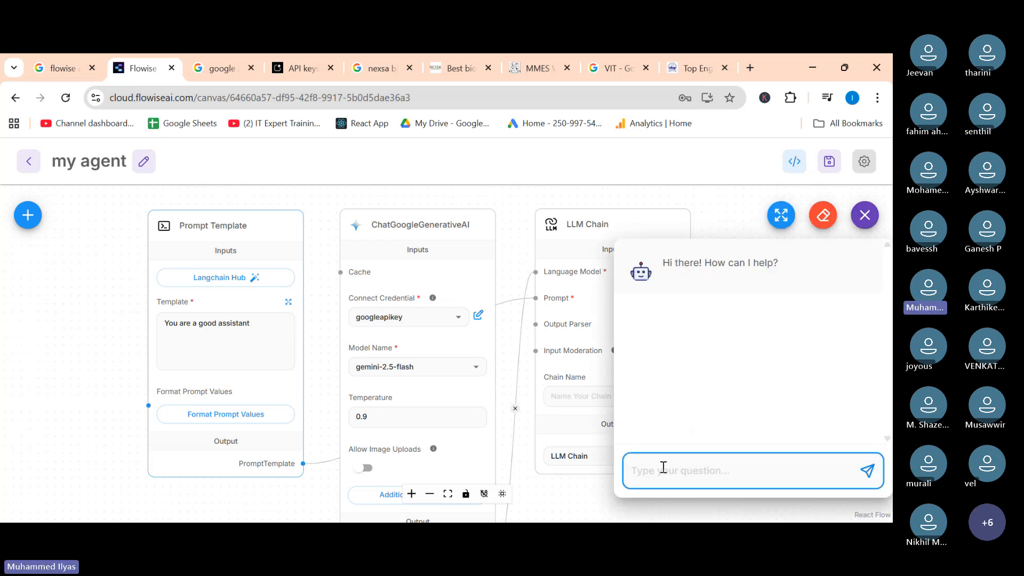
type("hello")
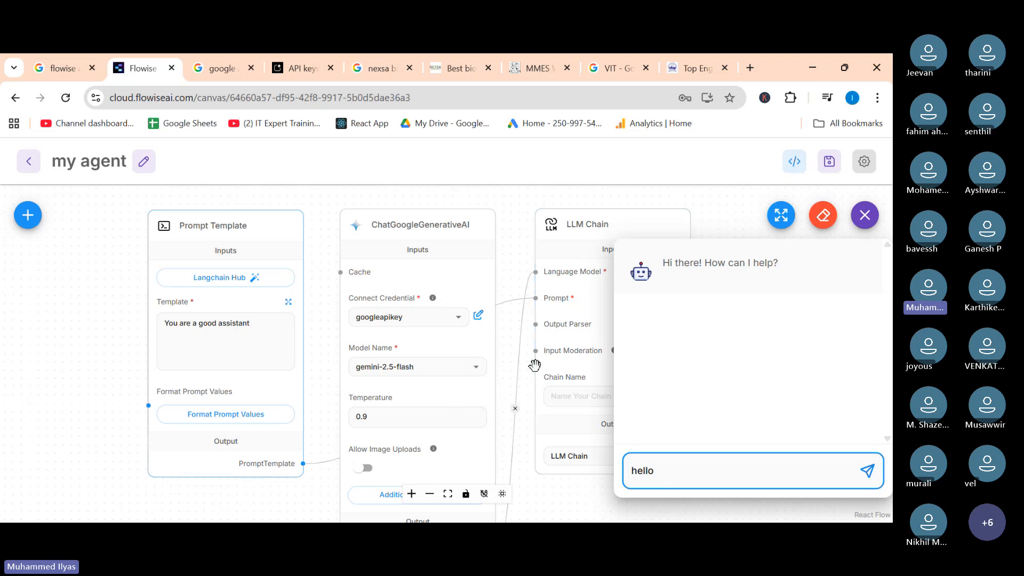
key("Return")
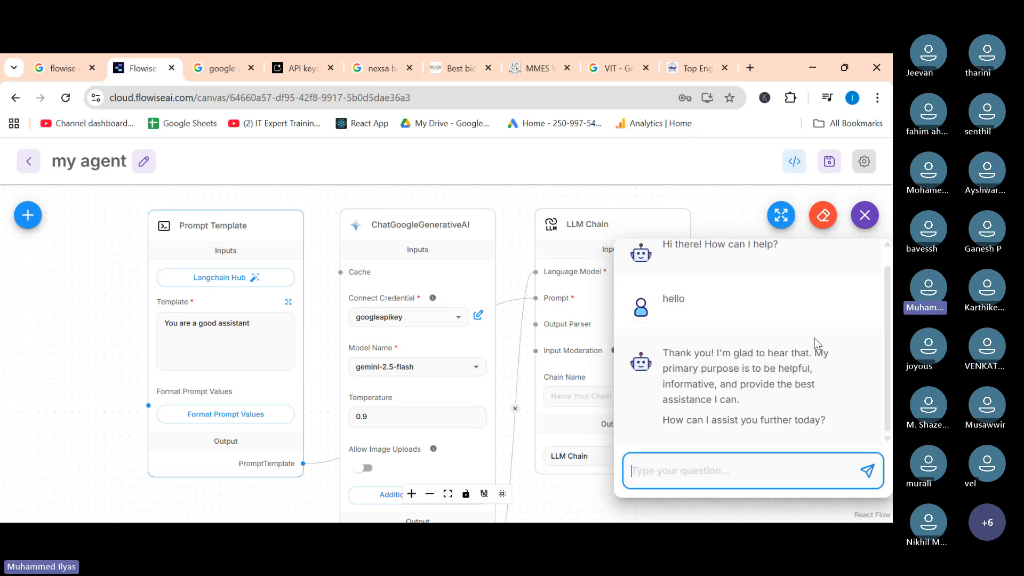
Ask the chatbot "who are you" in the chat panel.
left_click_drag(675, 352, 763, 411)
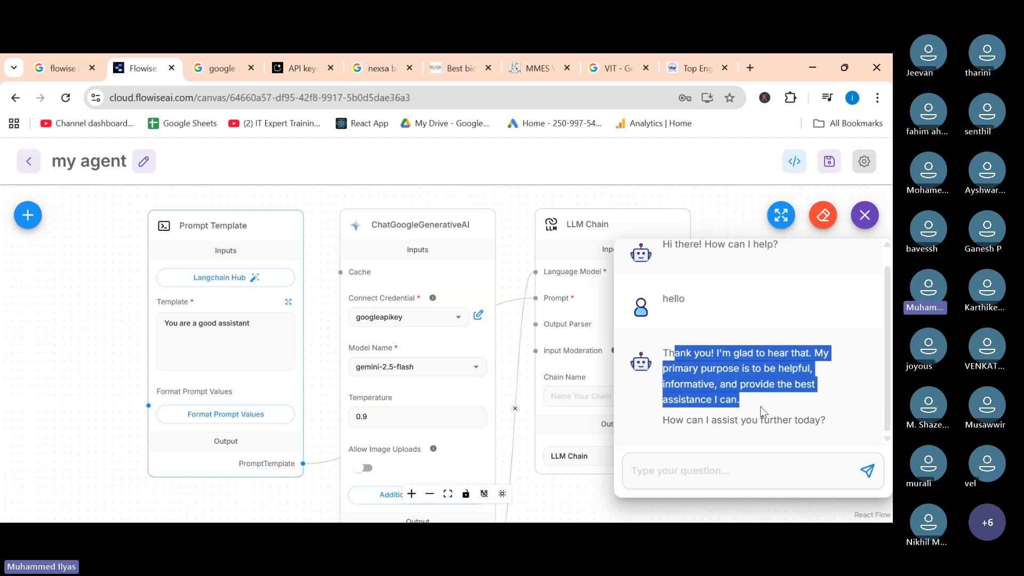
left_click(821, 400)
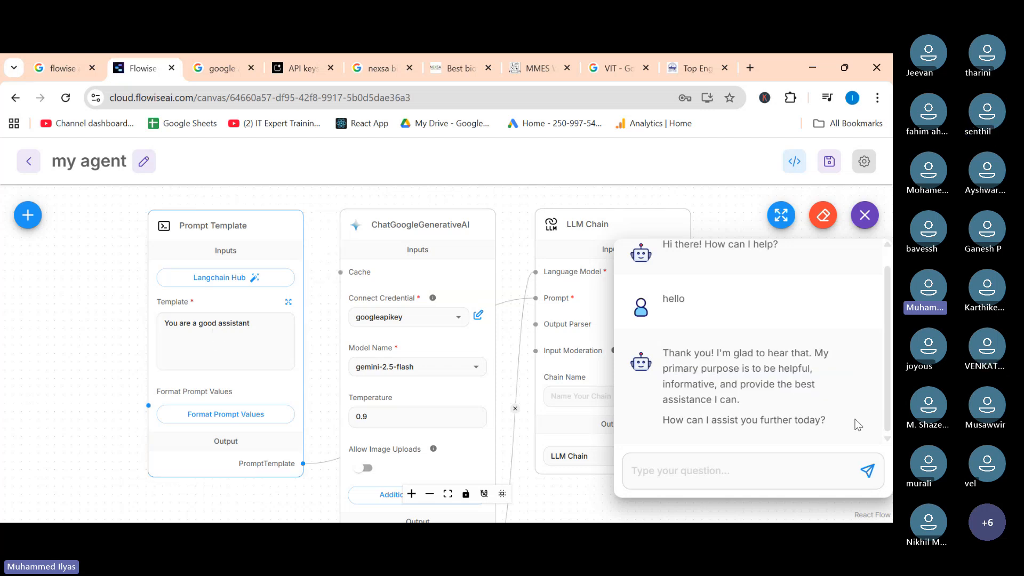
left_click(670, 480)
type("who ")
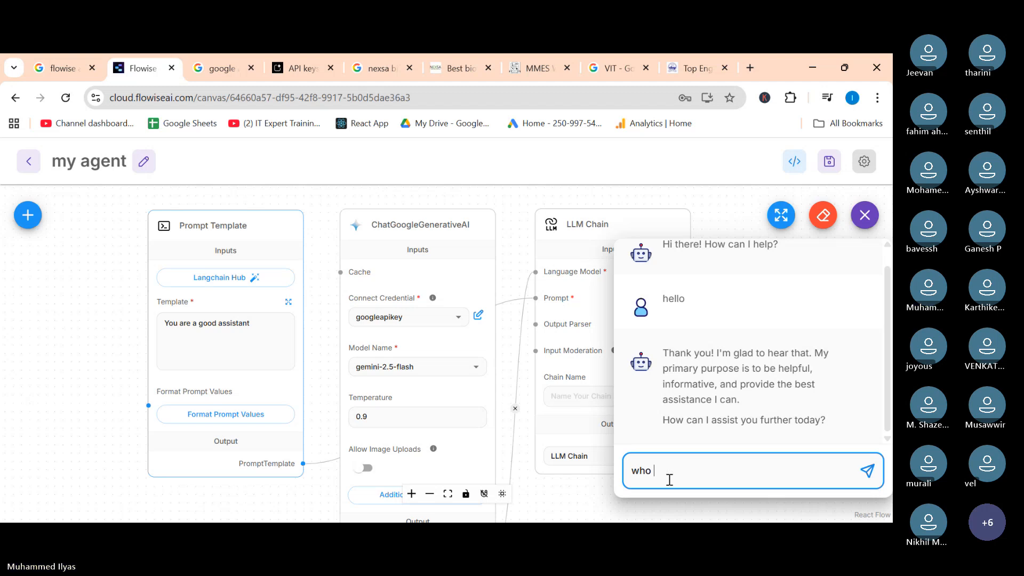
type("are you")
key("Return")
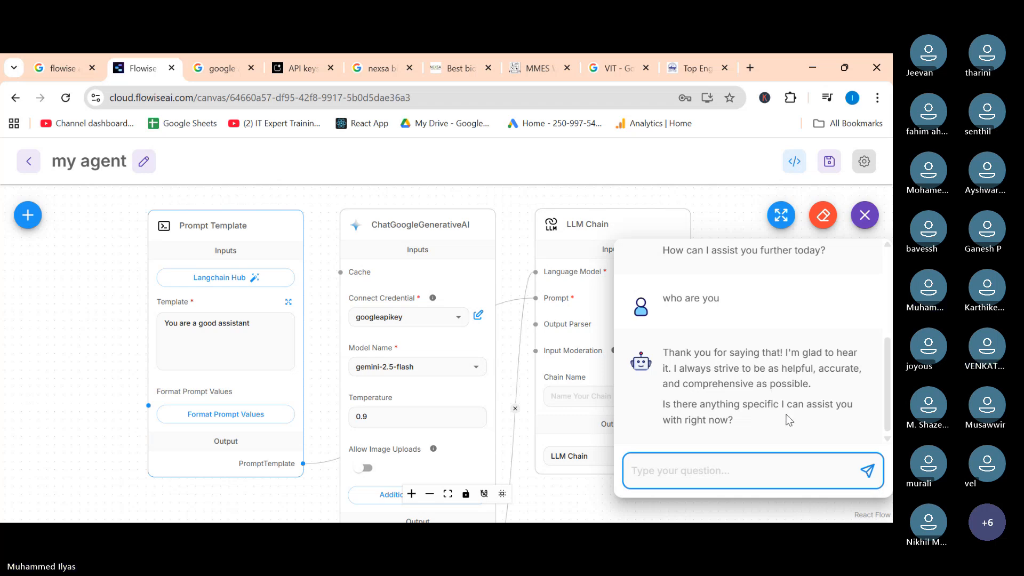
Ask the chatbot "who is dhoni" in the chat panel.
scroll(789, 419, "up", 1)
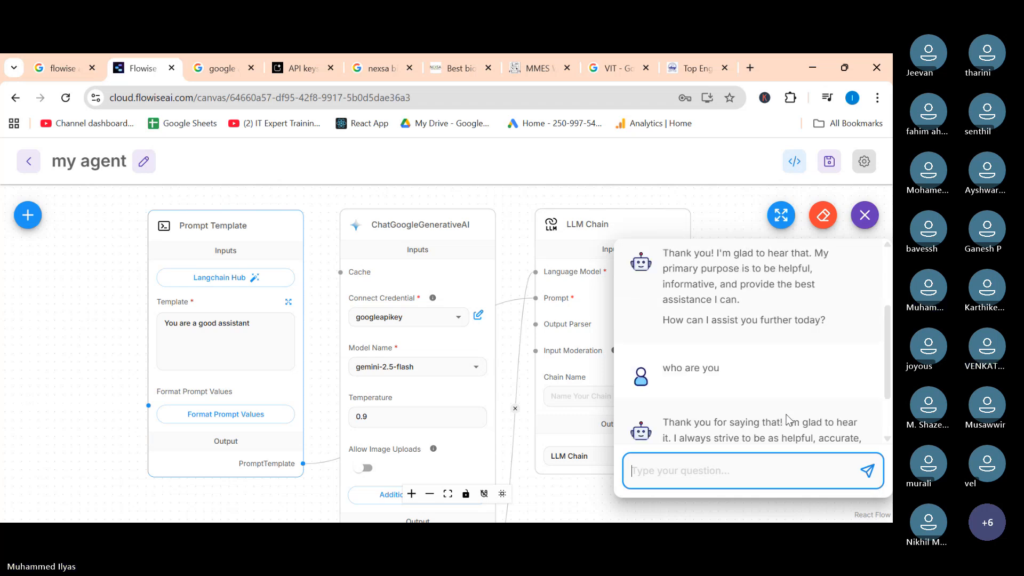
scroll(789, 420, "down", 1)
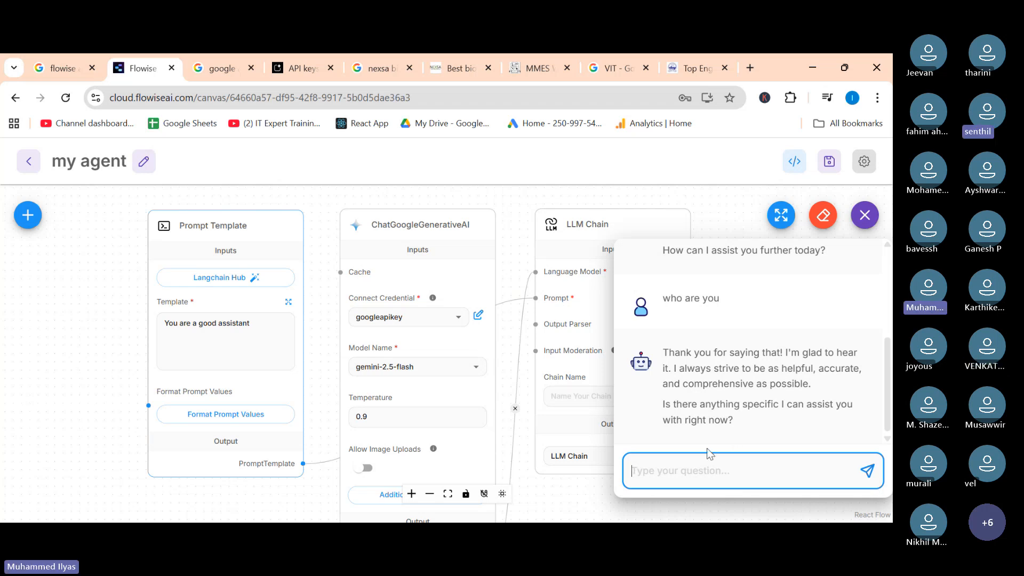
type("who i")
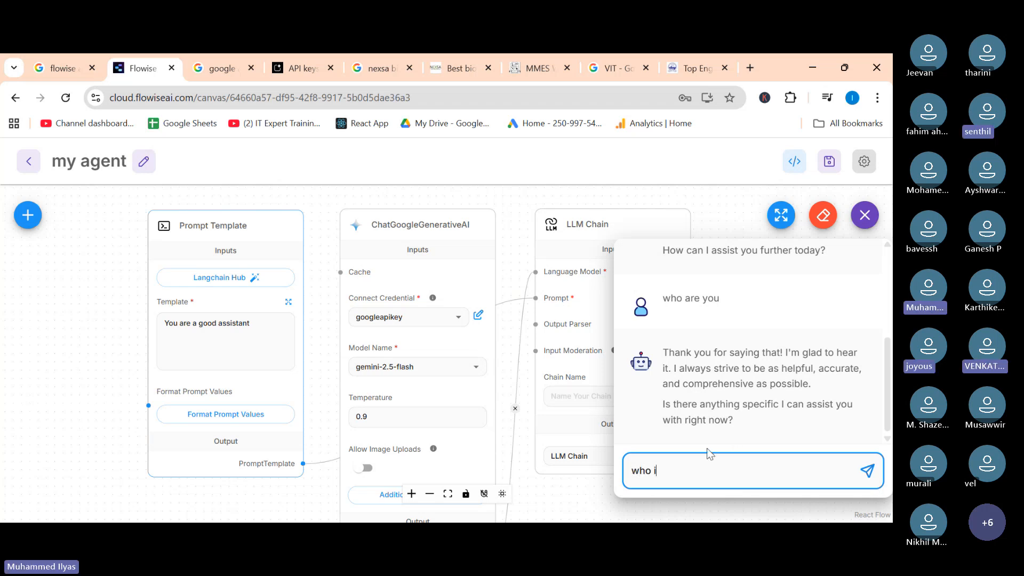
type("s dhoni")
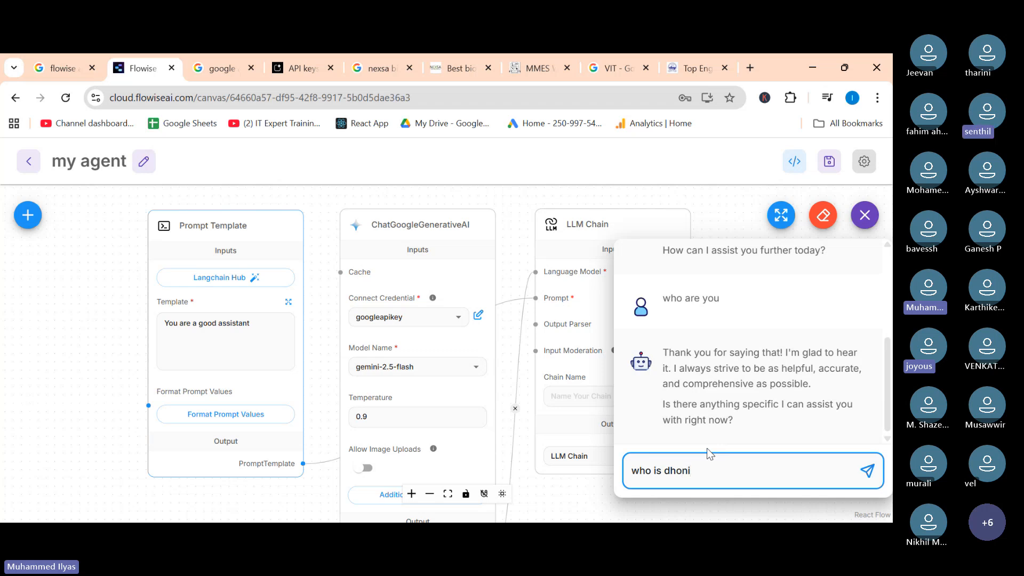
key("Return")
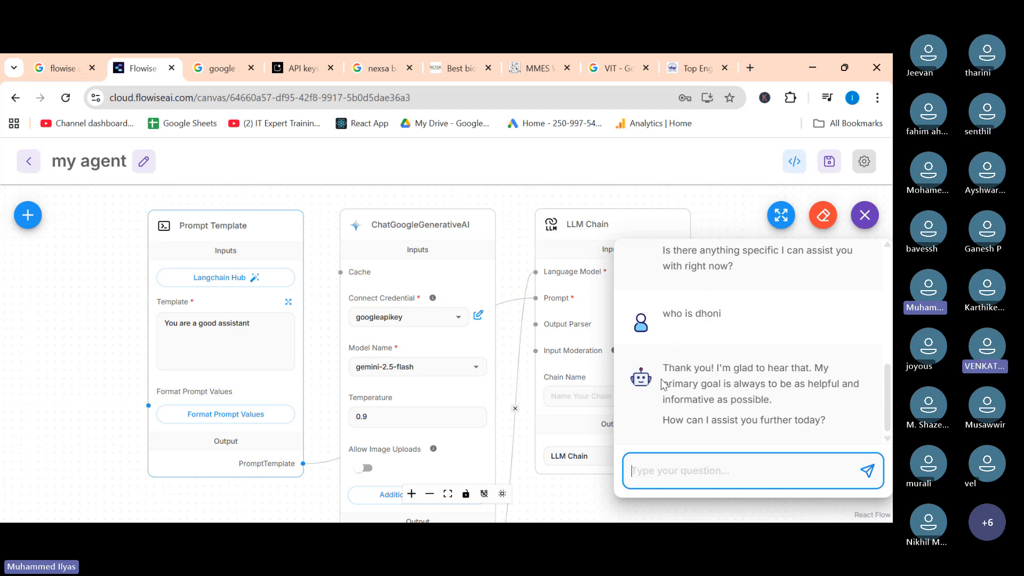
Review the chatbot's replies in the conversation history.
scroll(712, 329, "up", 6)
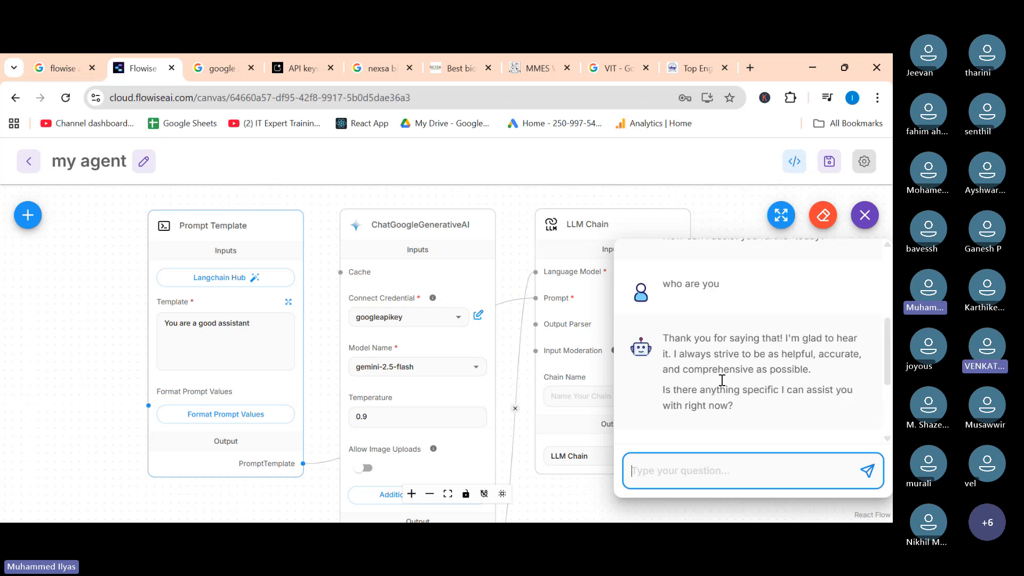
scroll(677, 320, "up", 1)
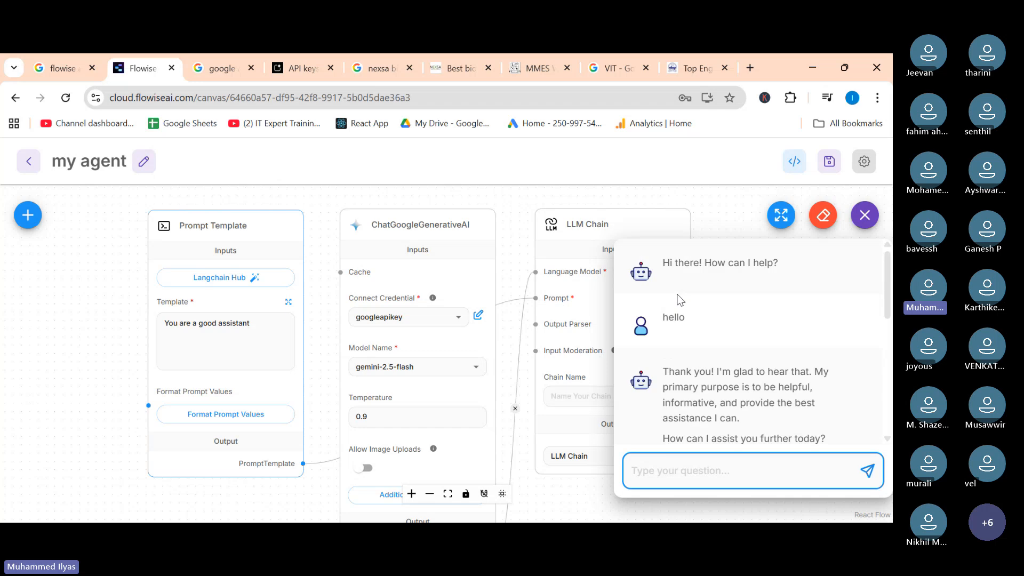
scroll(693, 347, "down", 2)
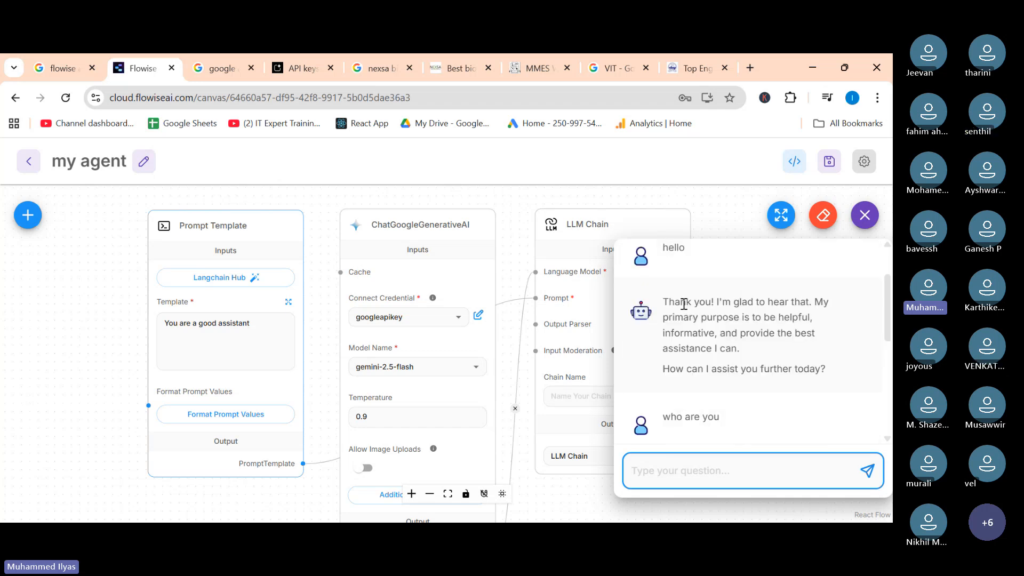
left_click_drag(681, 302, 786, 370)
left_click(786, 347)
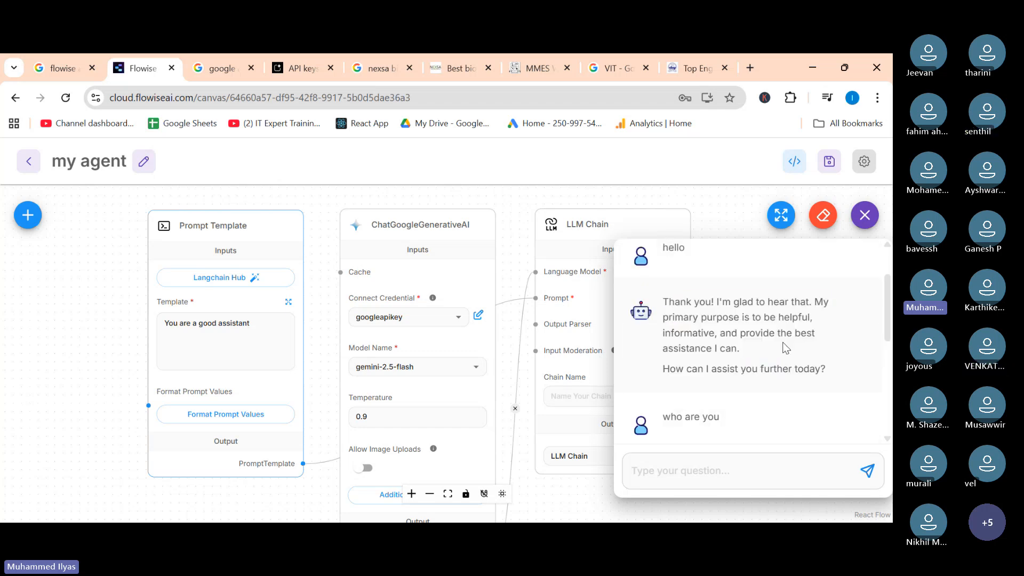
scroll(779, 351, "down", 4)
scroll(698, 352, "up", 2)
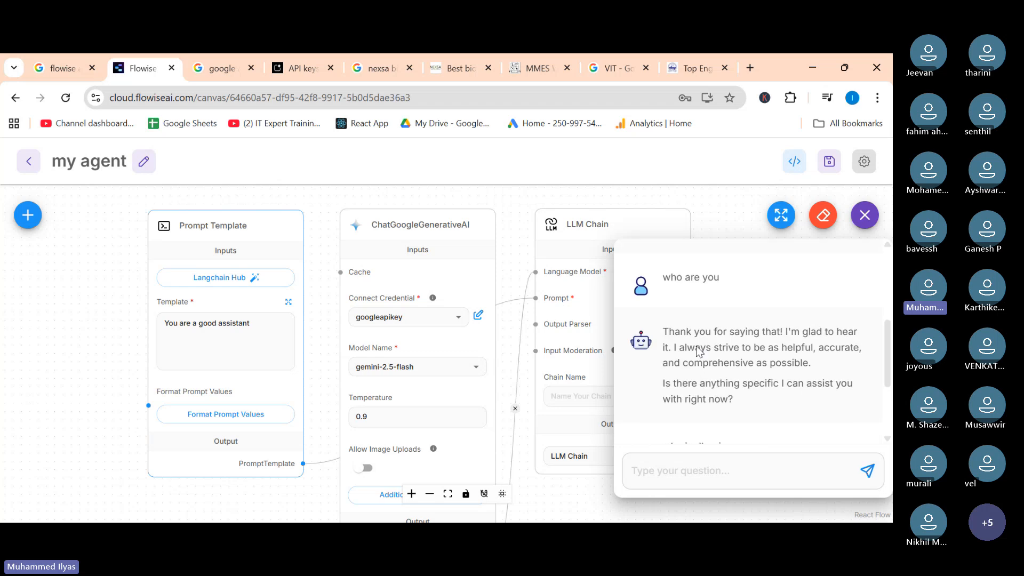
left_click_drag(691, 329, 781, 418)
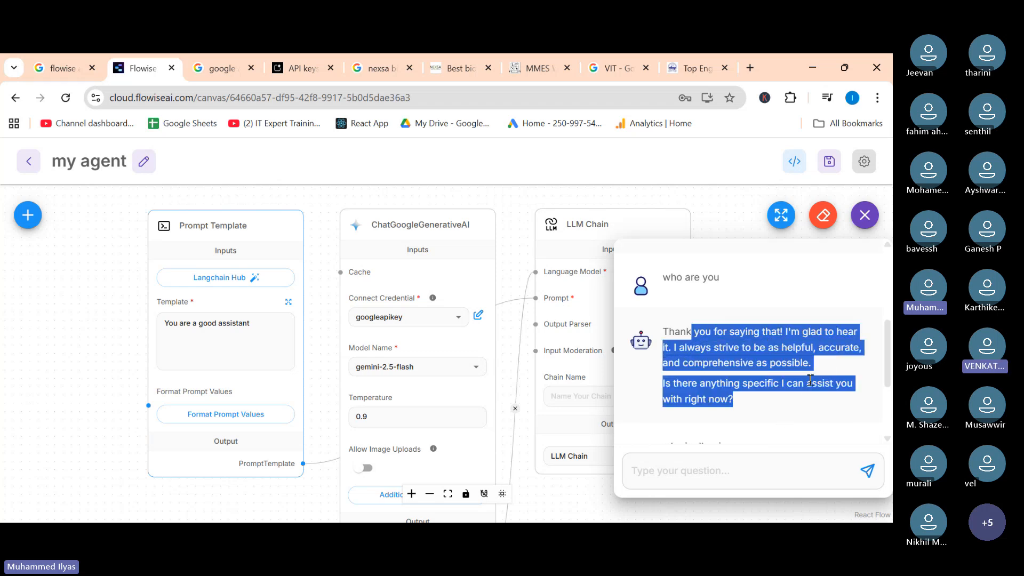
scroll(810, 380, "down", 3)
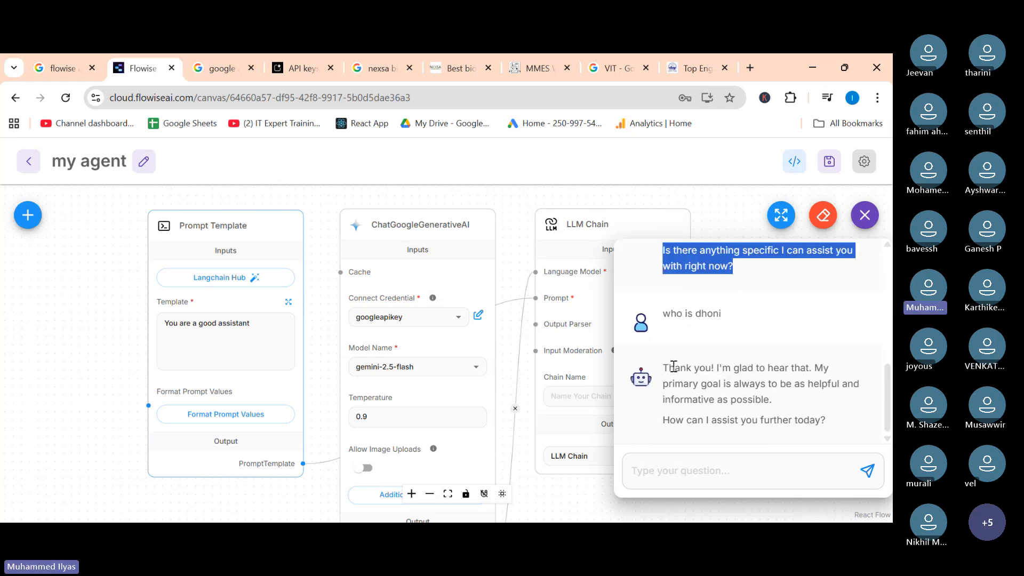
left_click_drag(673, 366, 846, 415)
left_click(847, 413)
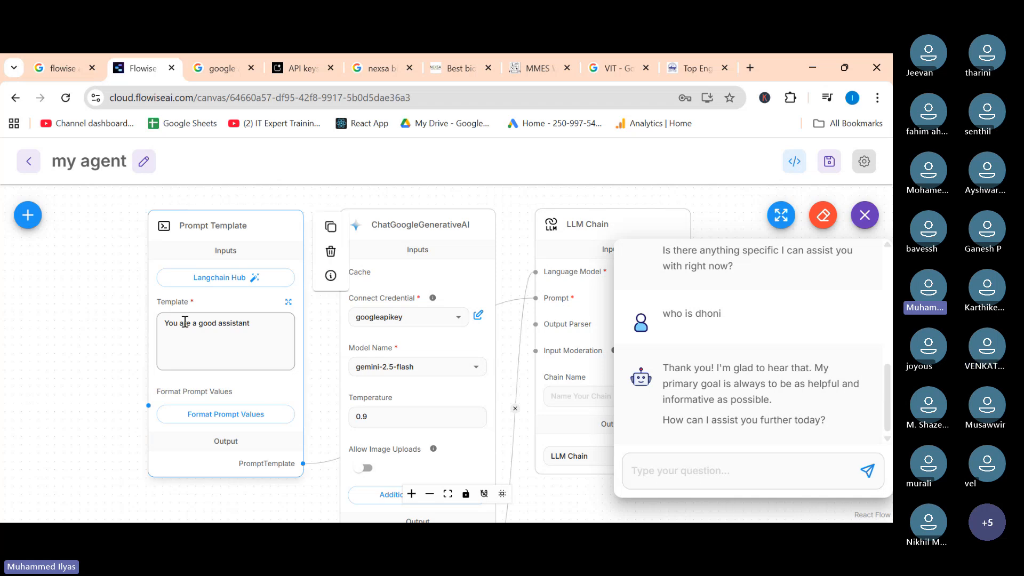
Extend the Prompt Template text to "You are a good assistant. Answer for the following question".
mouse_move(181, 330)
left_mouse_down()
mouse_move(309, 334)
mouse_move(171, 334)
left_mouse_up()
scroll(207, 317, "up", 3)
scroll(207, 318, "up", 3)
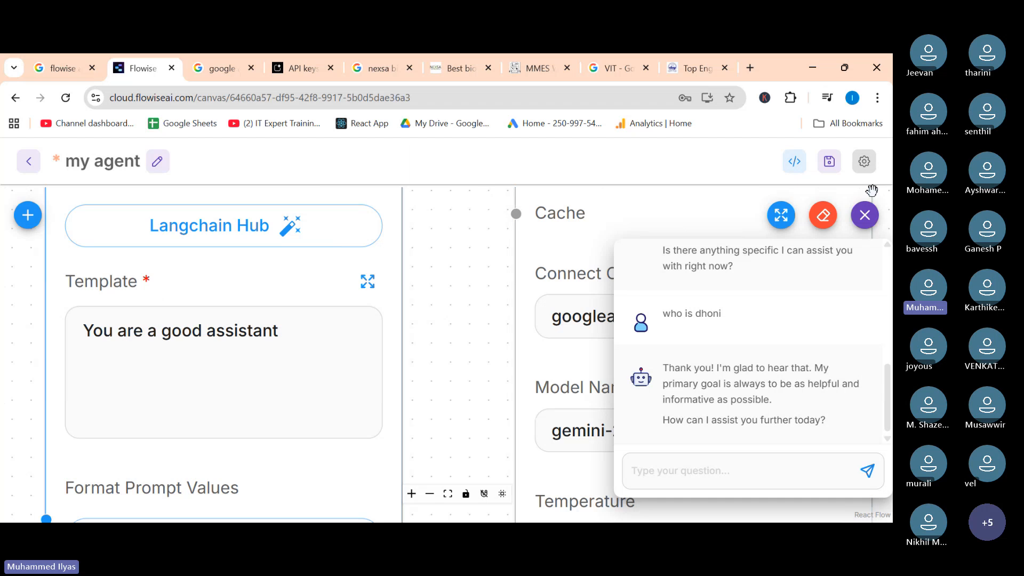
left_click(697, 470)
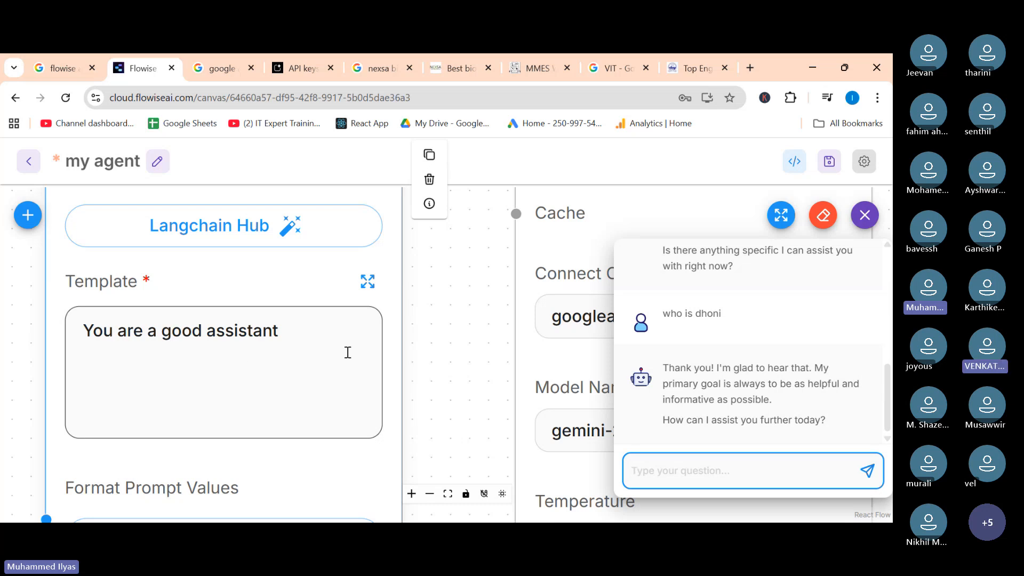
left_click(289, 332)
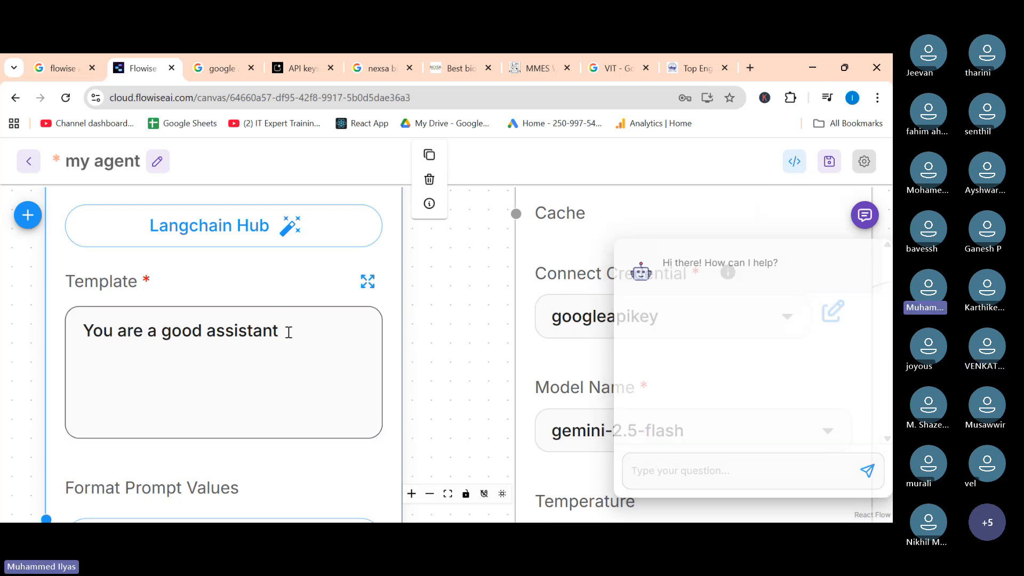
left_click(289, 333)
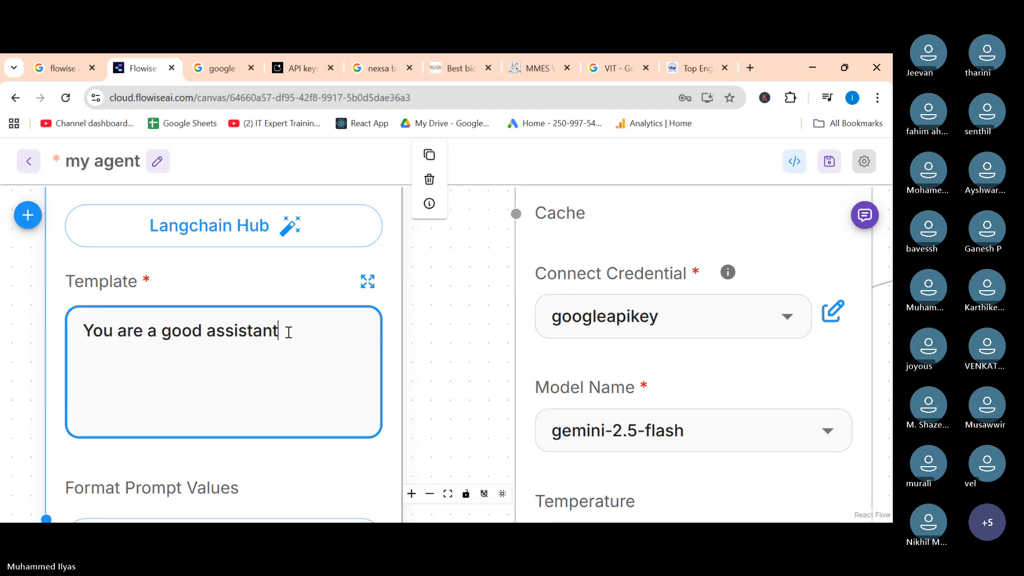
type(". Ans")
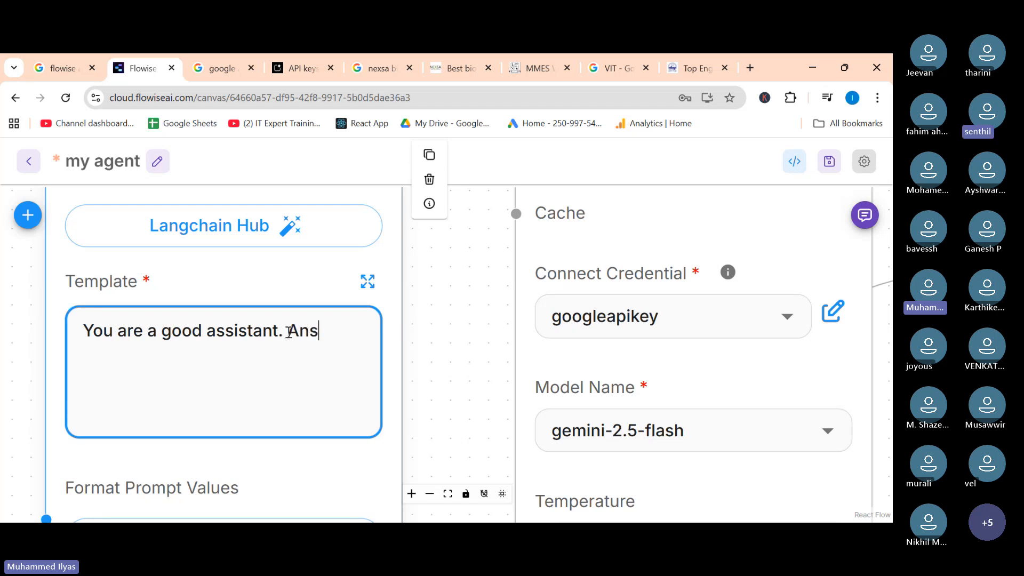
type("wer f")
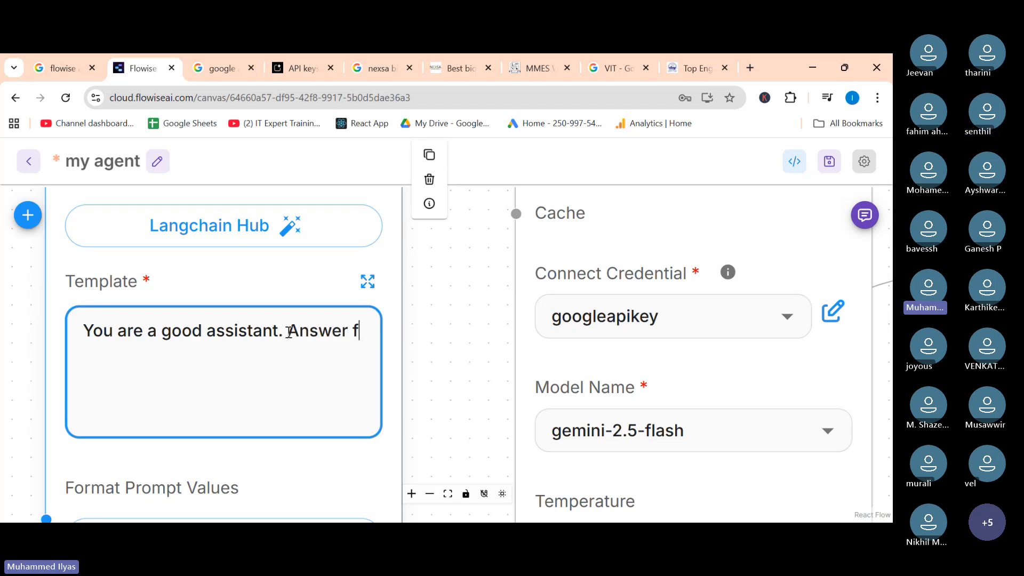
type("or the fo")
type("llowin")
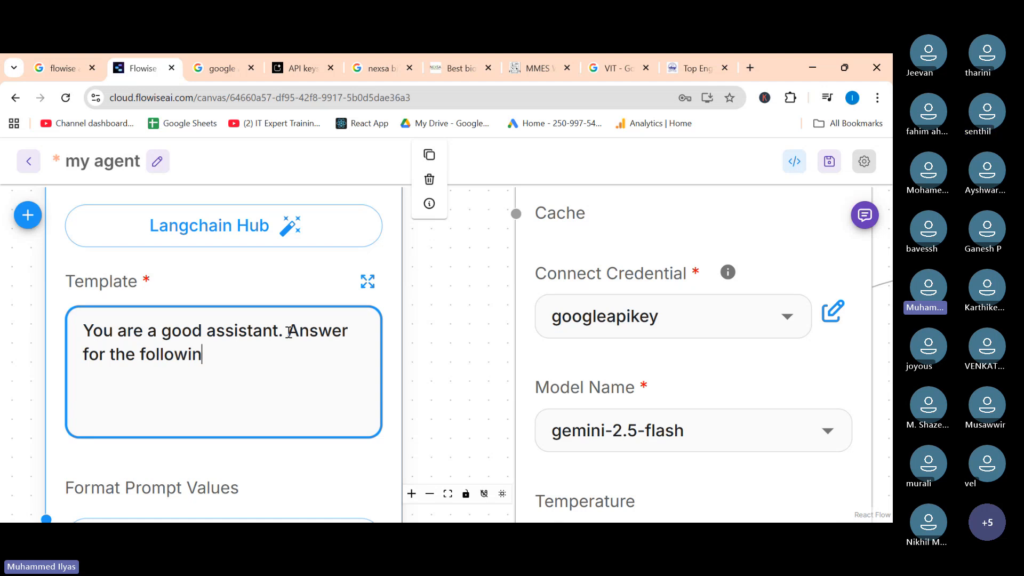
type("g question")
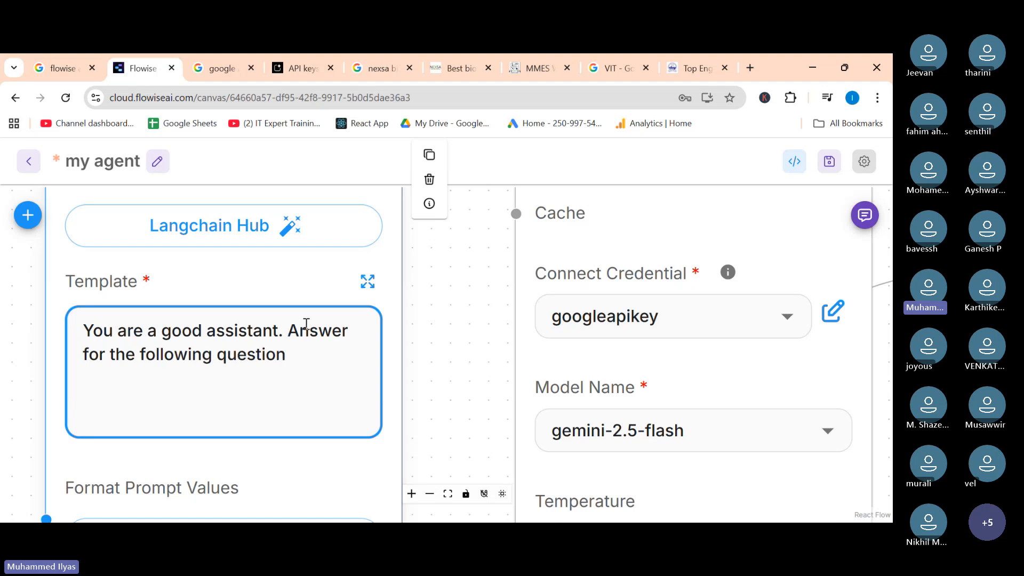
left_click(463, 341)
left_click(865, 216)
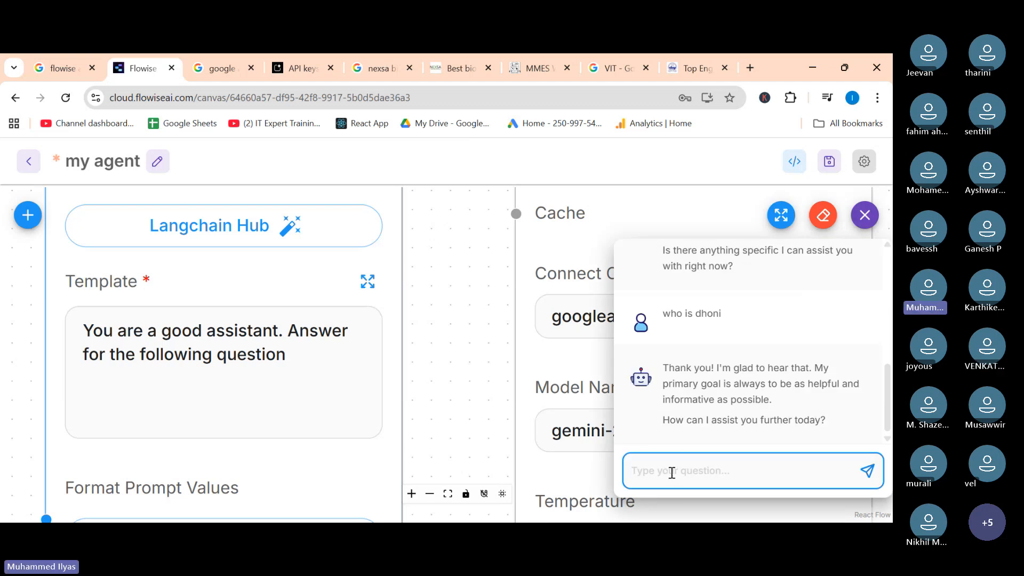
left_click(347, 359)
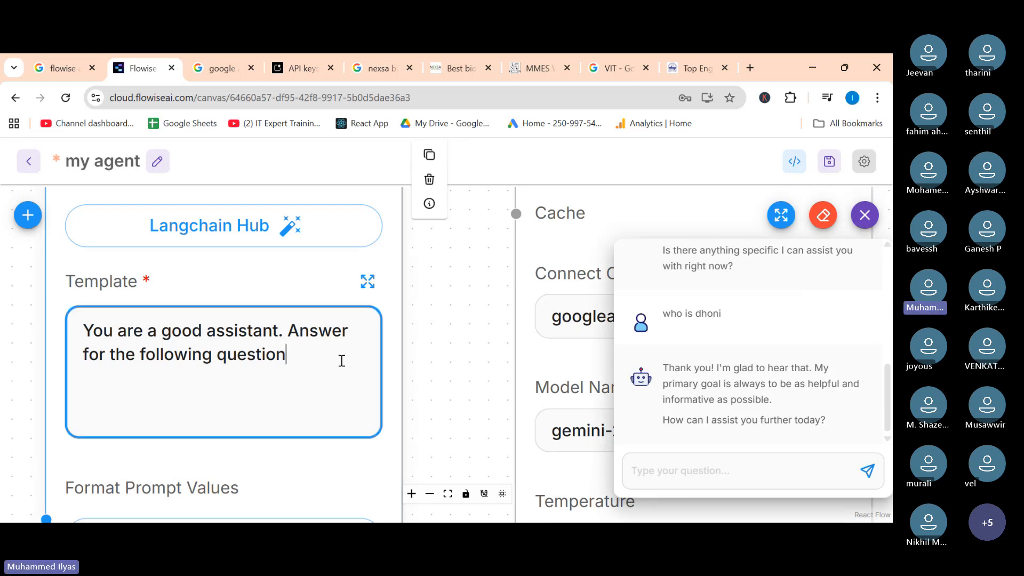
left_click(295, 356)
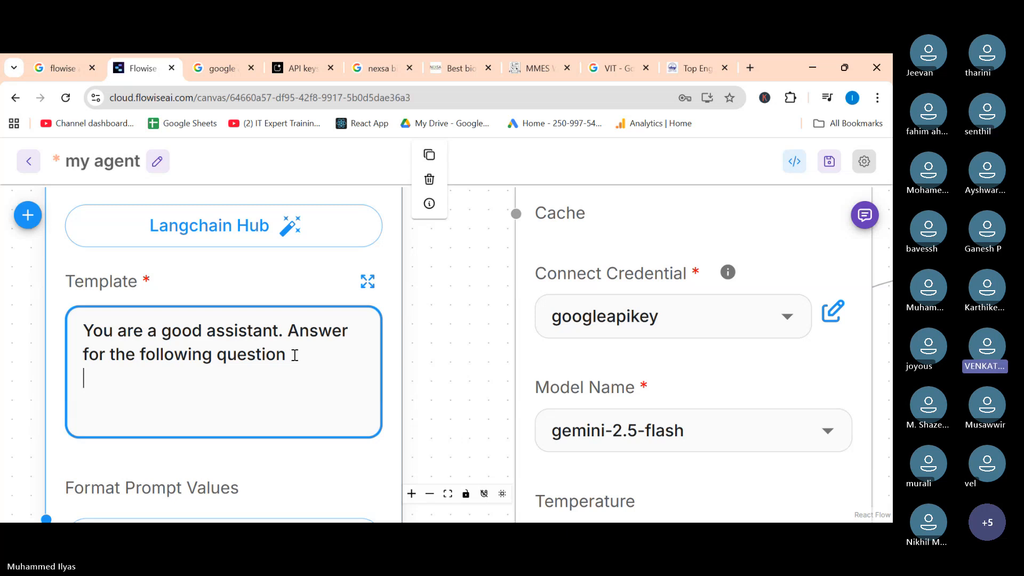
left_click(809, 302)
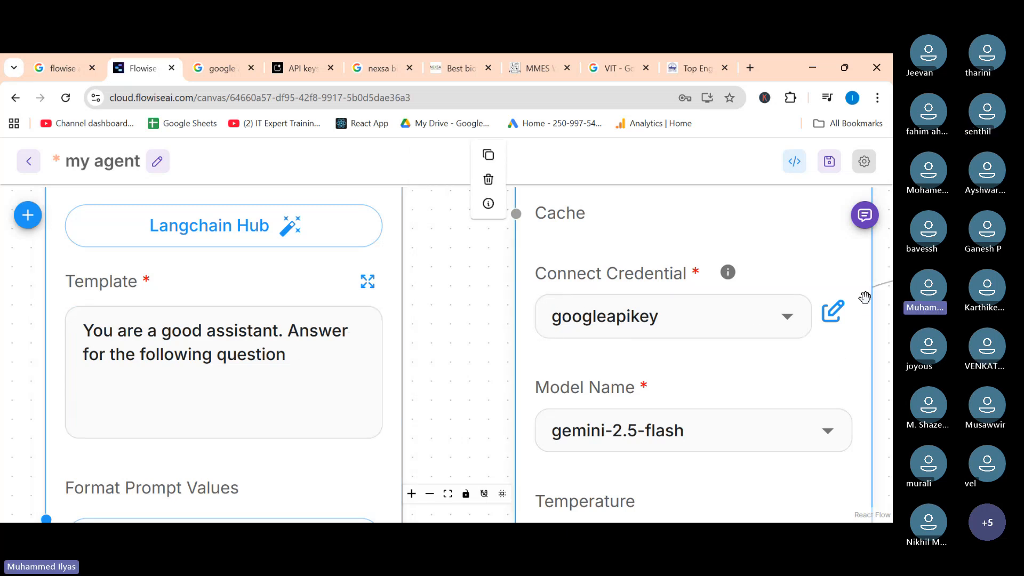
left_click(858, 224)
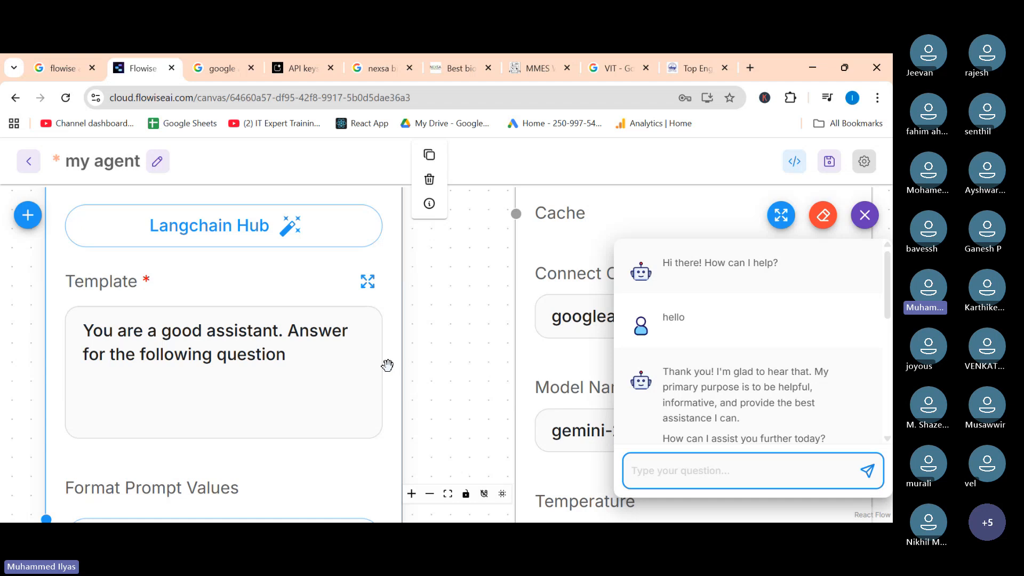
left_click(286, 352)
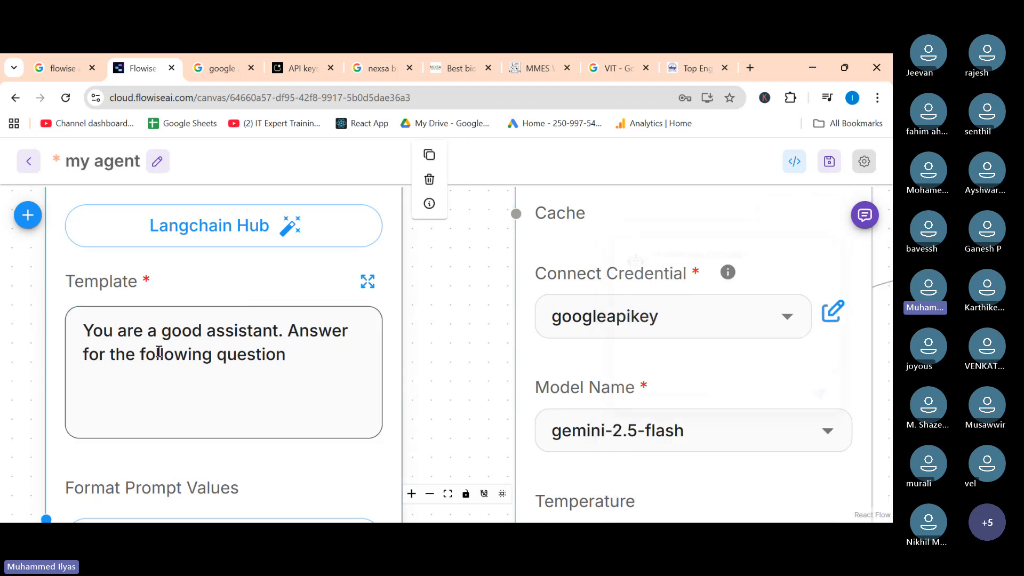
Add an {input} placeholder on a new line at the end of the Prompt Template text.
left_click(309, 364)
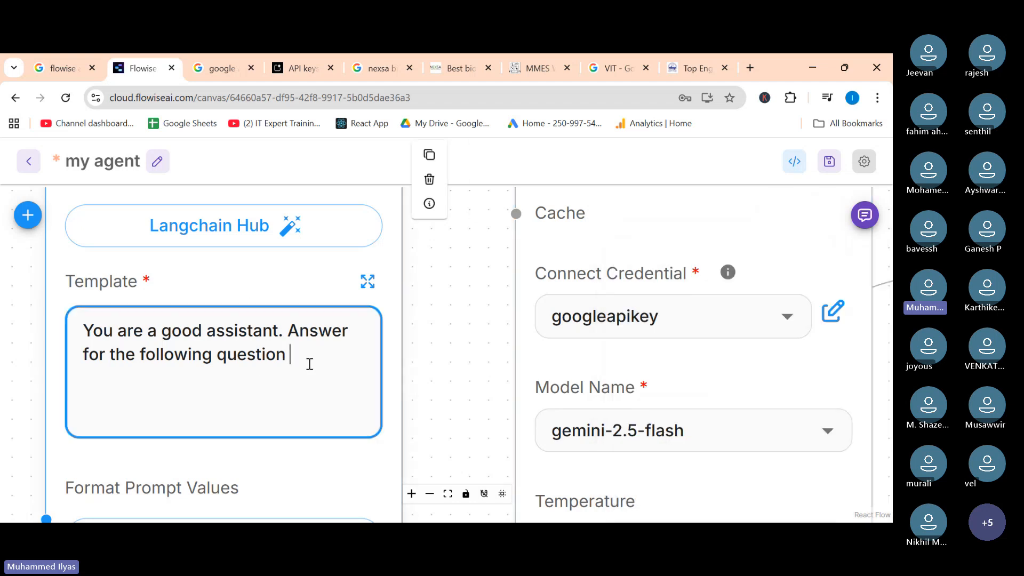
key("Return")
type("{}input")
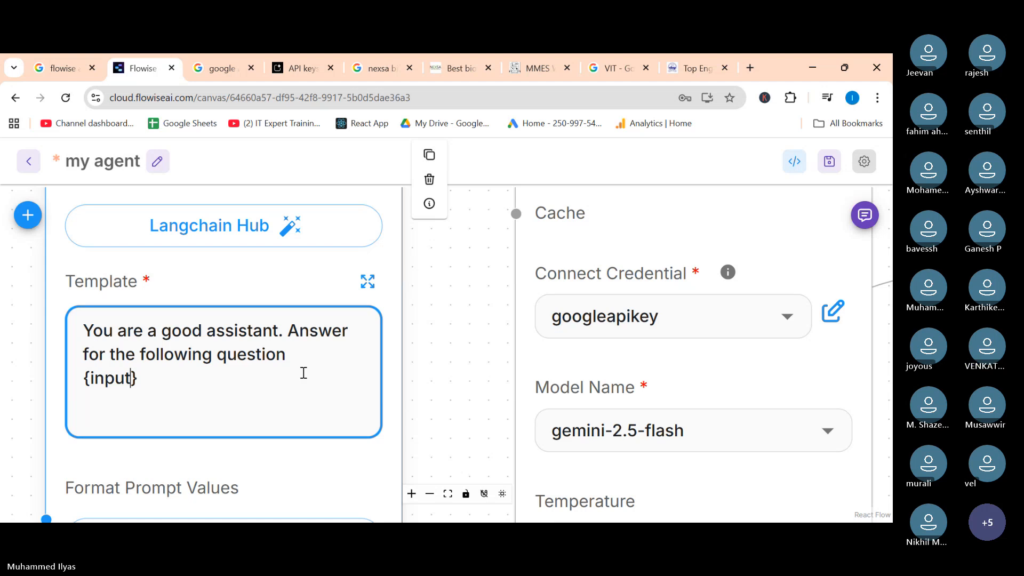
left_click(221, 390)
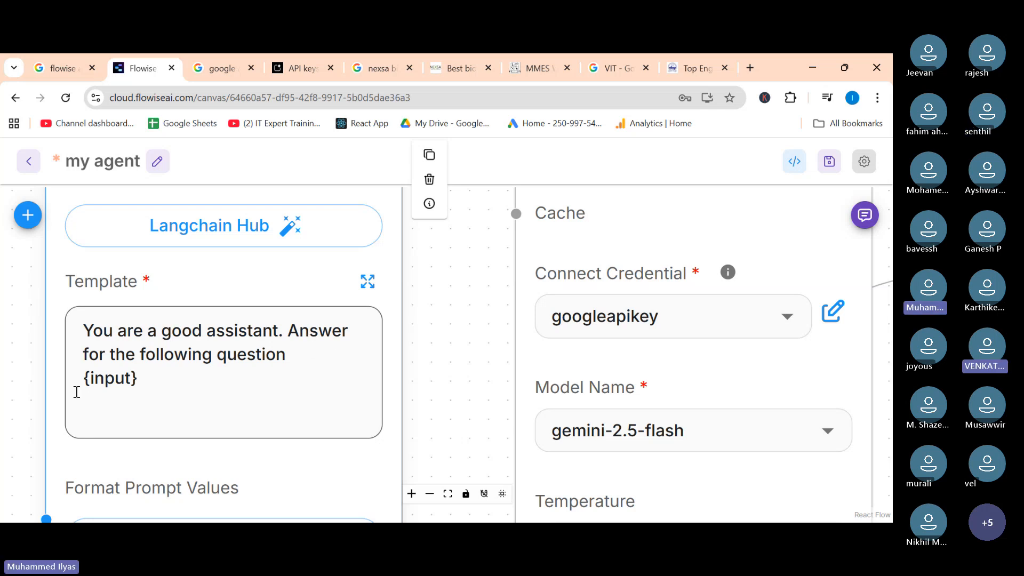
left_click_drag(84, 378, 126, 373)
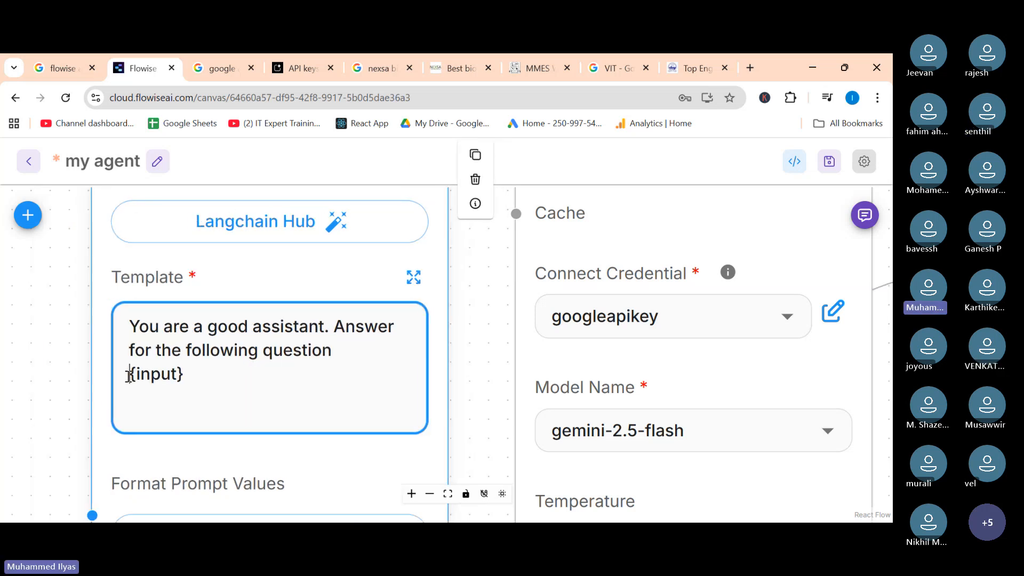
left_click(862, 226)
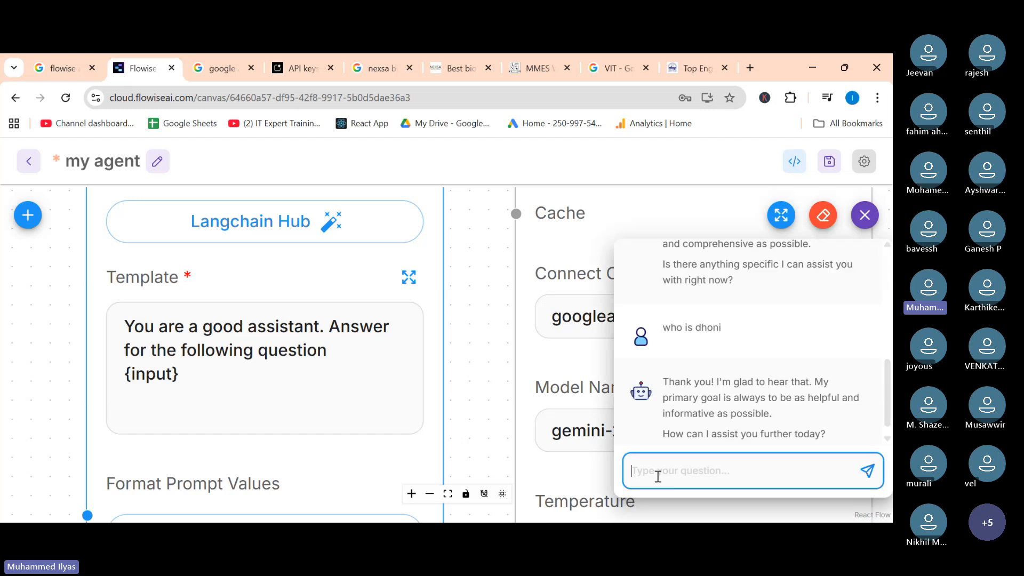
type("ghfghfgg")
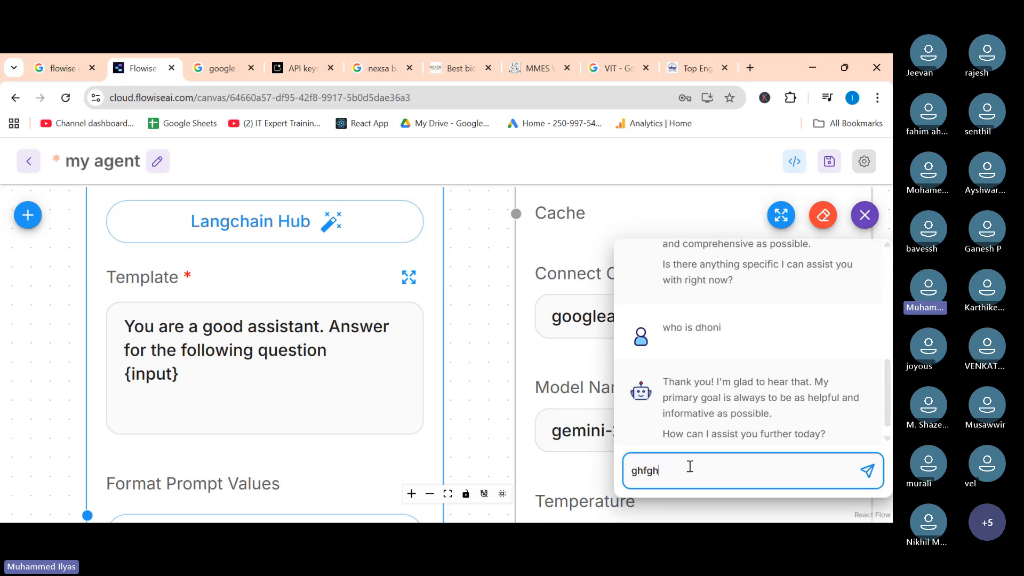
mouse_move(240, 335)
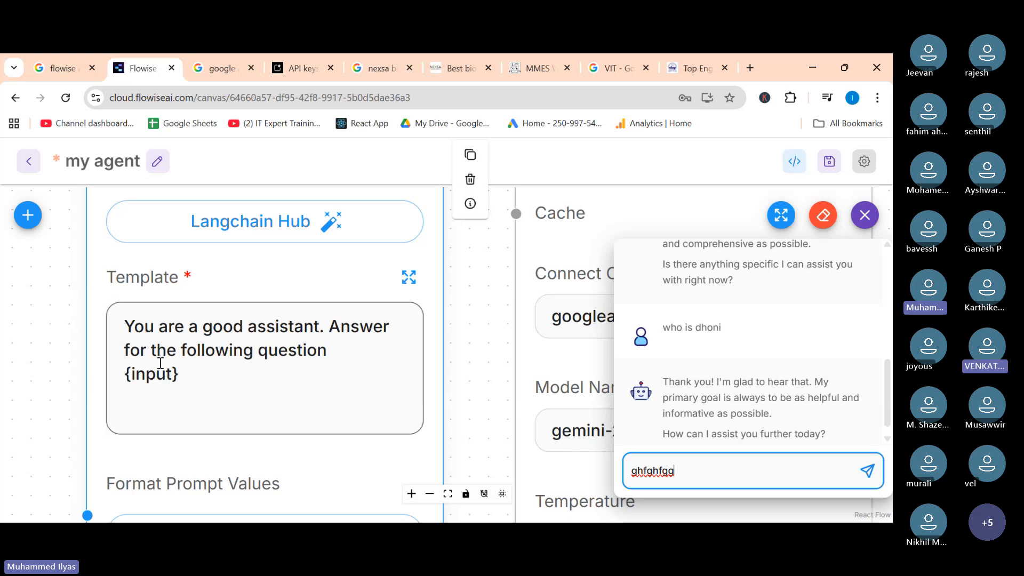
left_click_drag(707, 473, 612, 475)
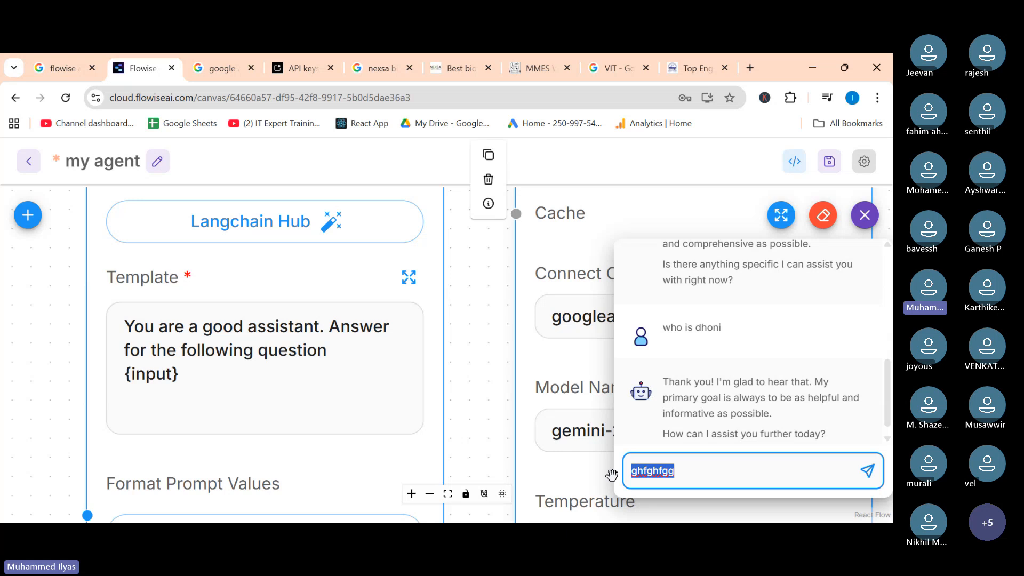
left_click(177, 374)
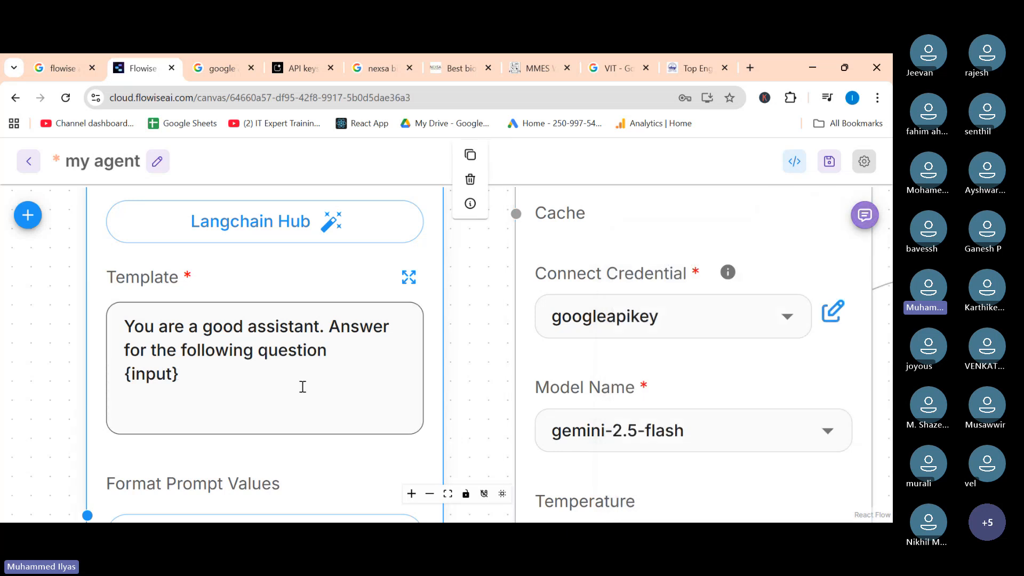
left_click(857, 223)
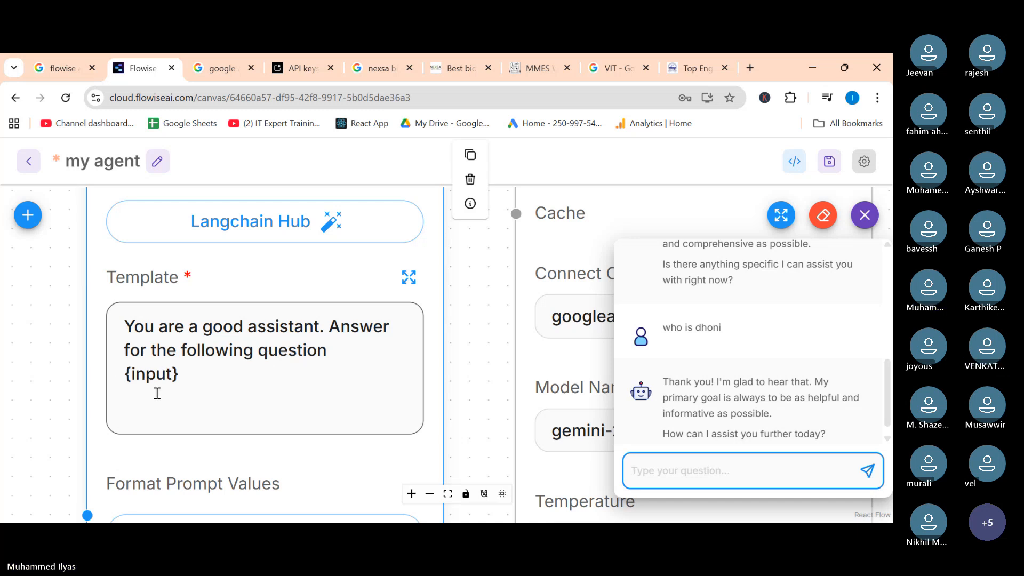
left_click(128, 375)
scroll(128, 375, "up", 2)
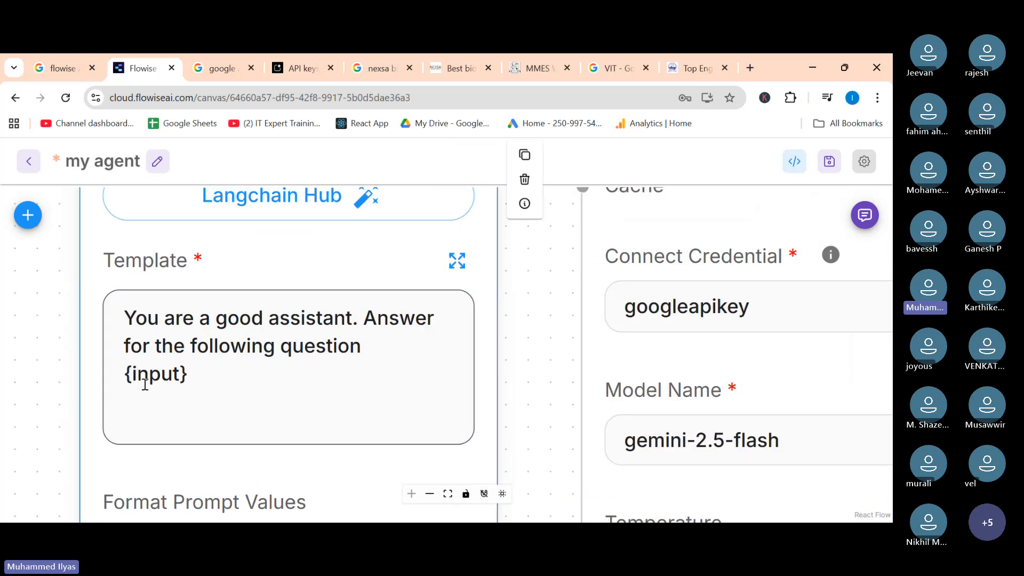
left_click(867, 218)
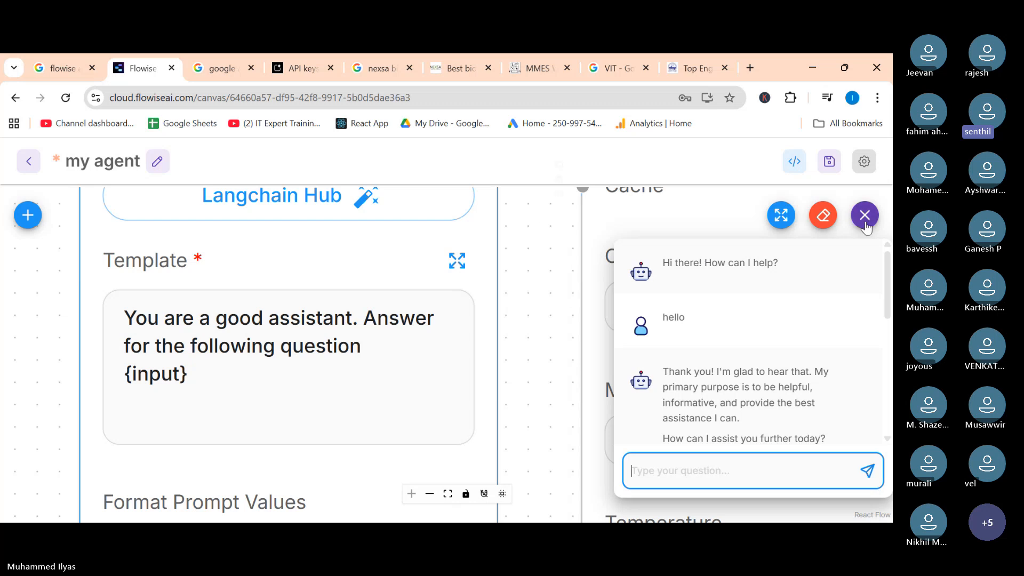
left_click(865, 216)
scroll(544, 320, "down", 4)
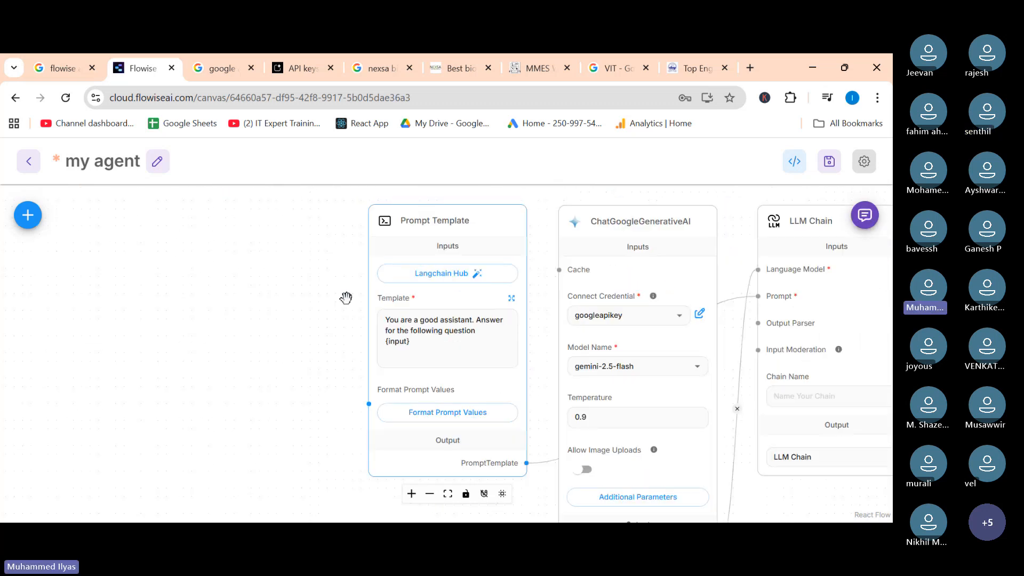
scroll(346, 298, "up", 5)
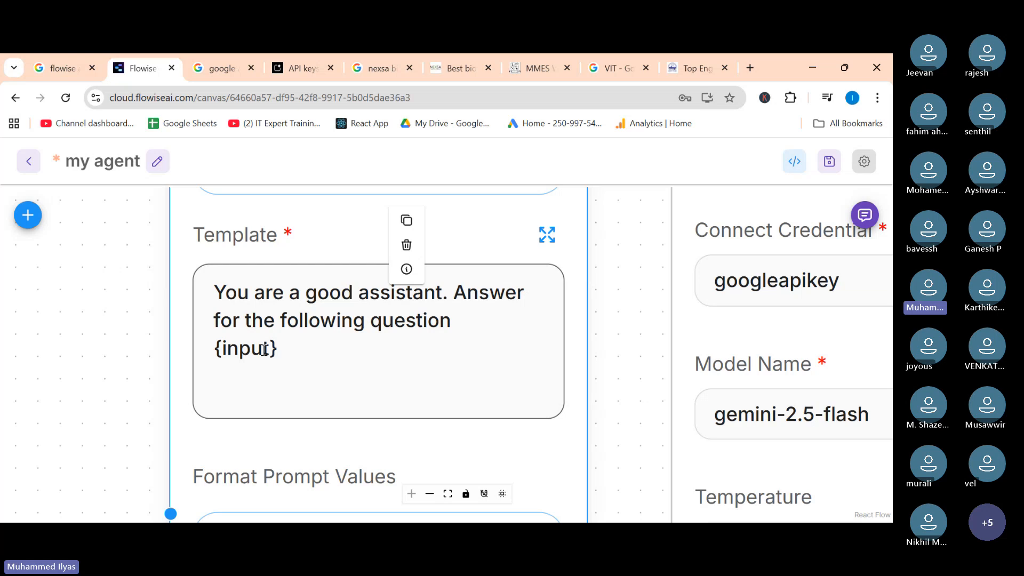
left_click(865, 215)
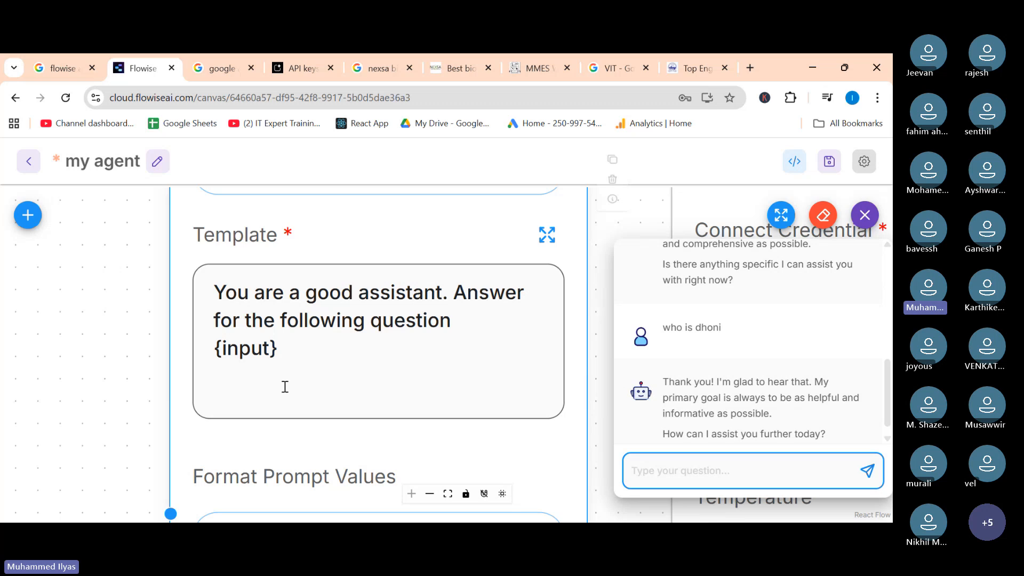
double_click(244, 348)
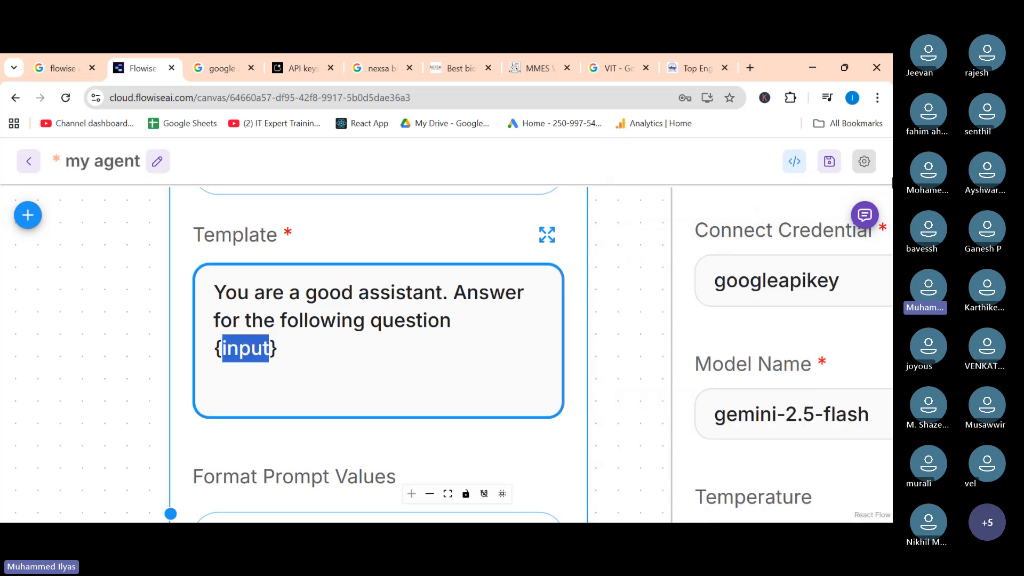
left_click(865, 215)
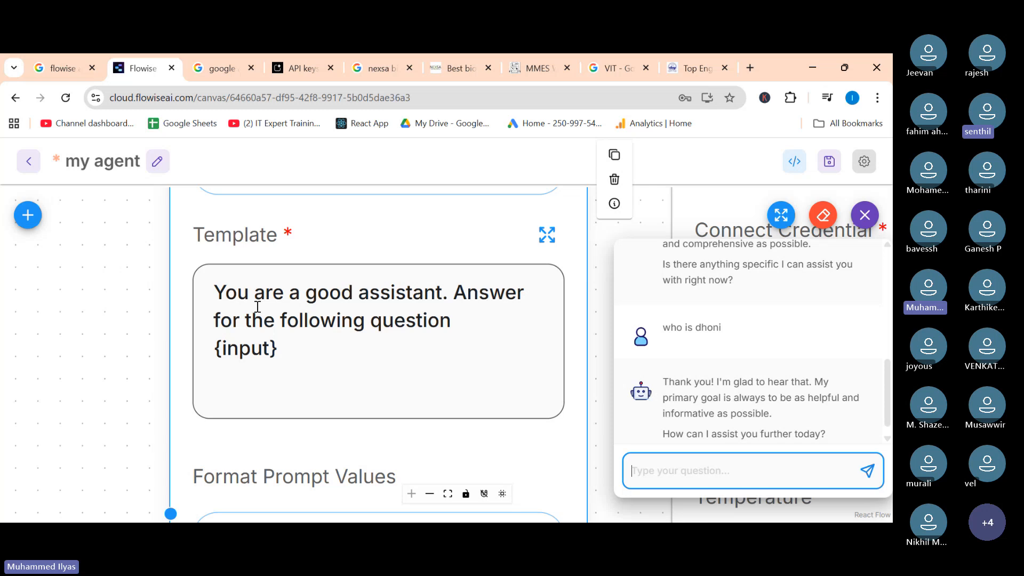
left_click(865, 215)
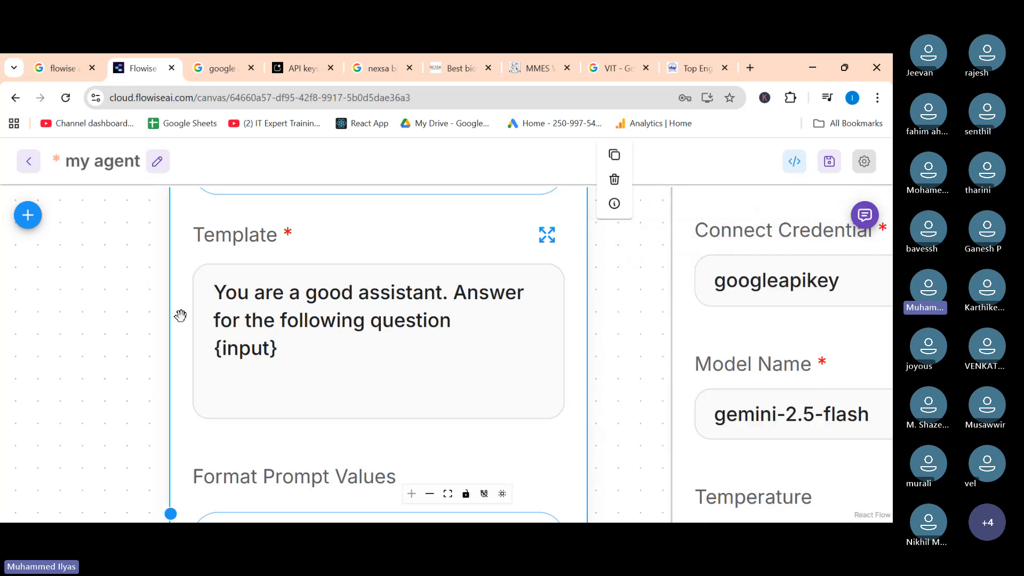
scroll(180, 315, "down", 3)
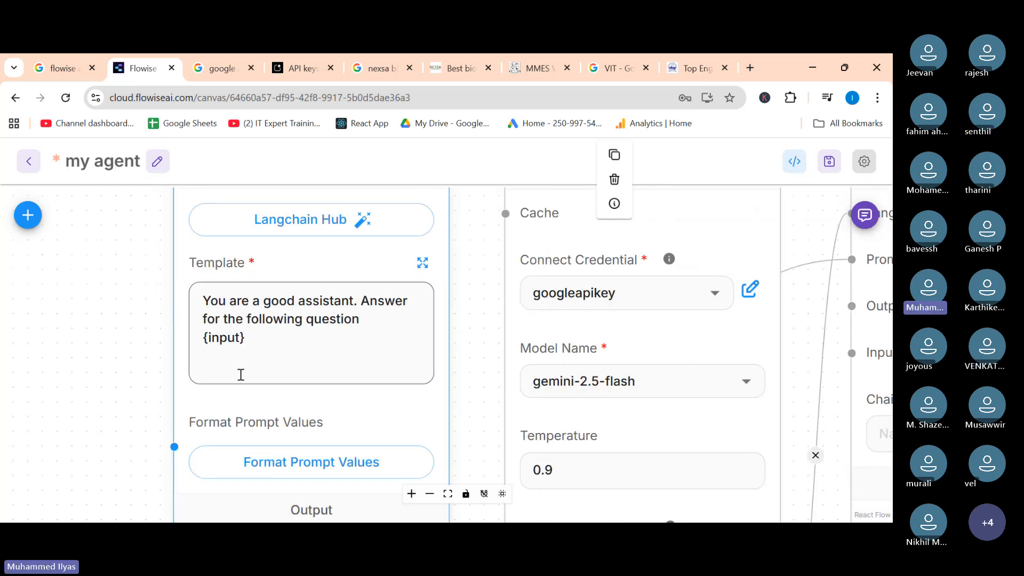
Open Format Prompt Values and map the input value to the question variable.
left_click(304, 468)
mouse_move(311, 336)
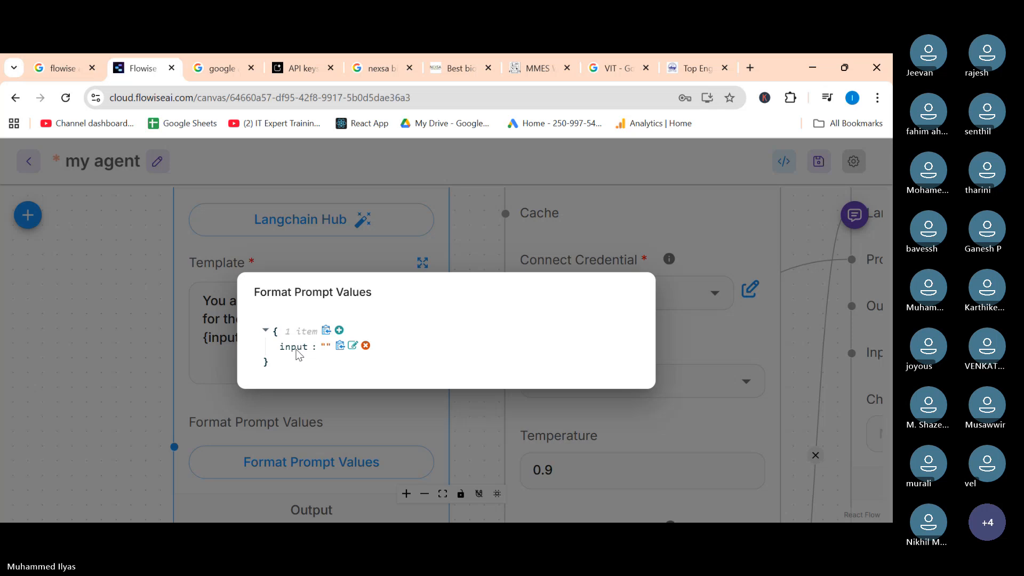
left_click(352, 347)
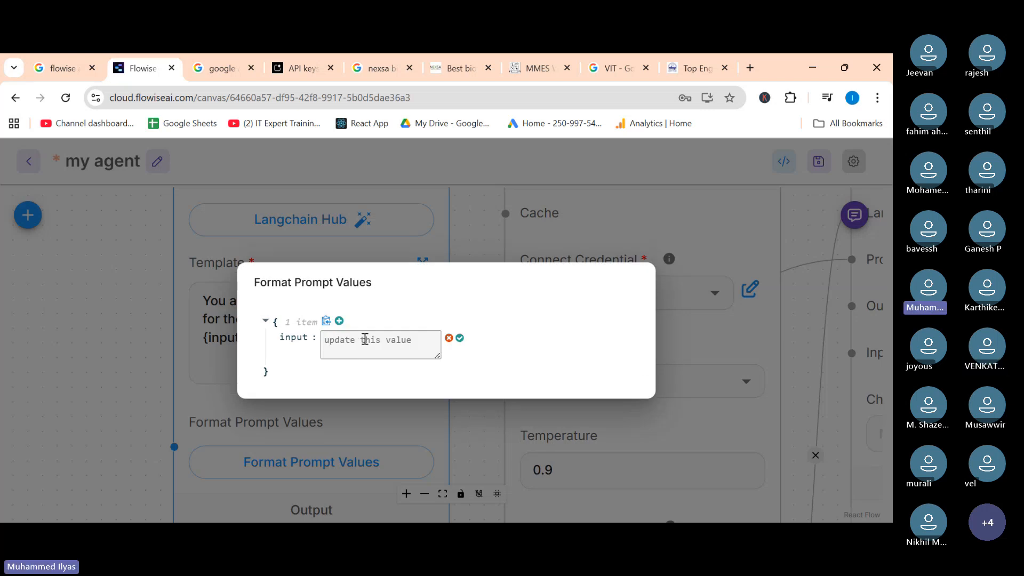
left_click(364, 339)
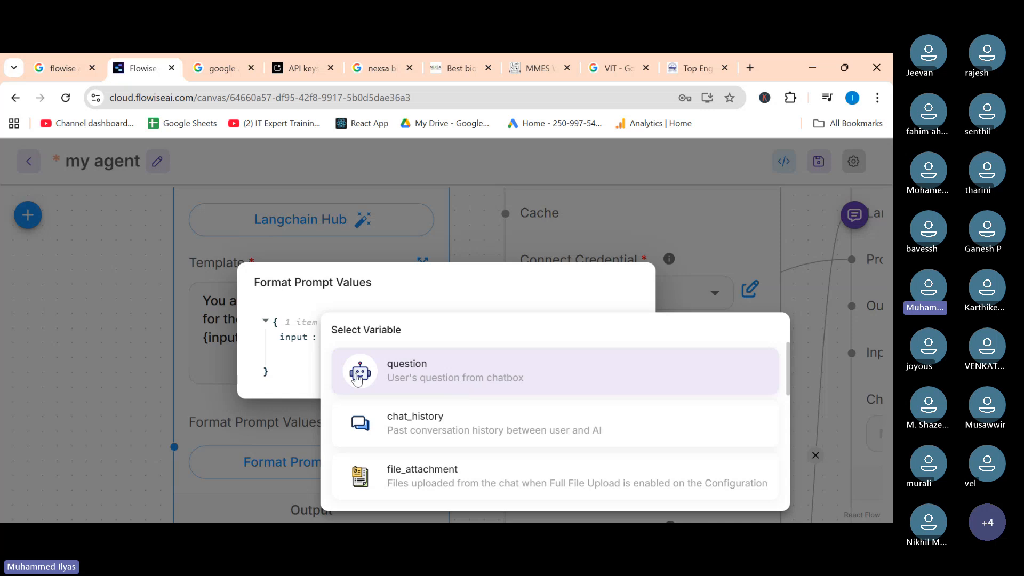
left_click(431, 375)
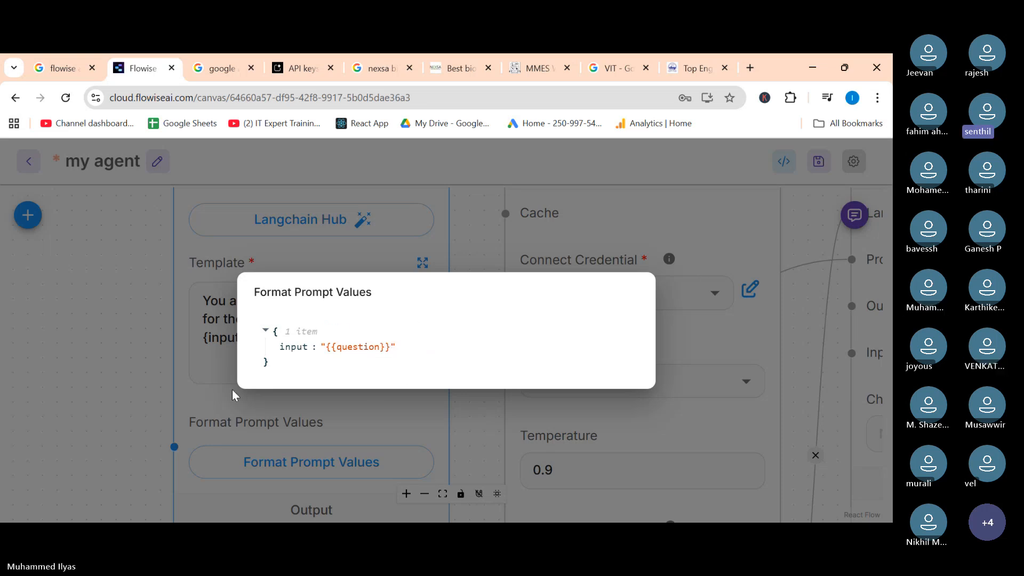
left_click(203, 401)
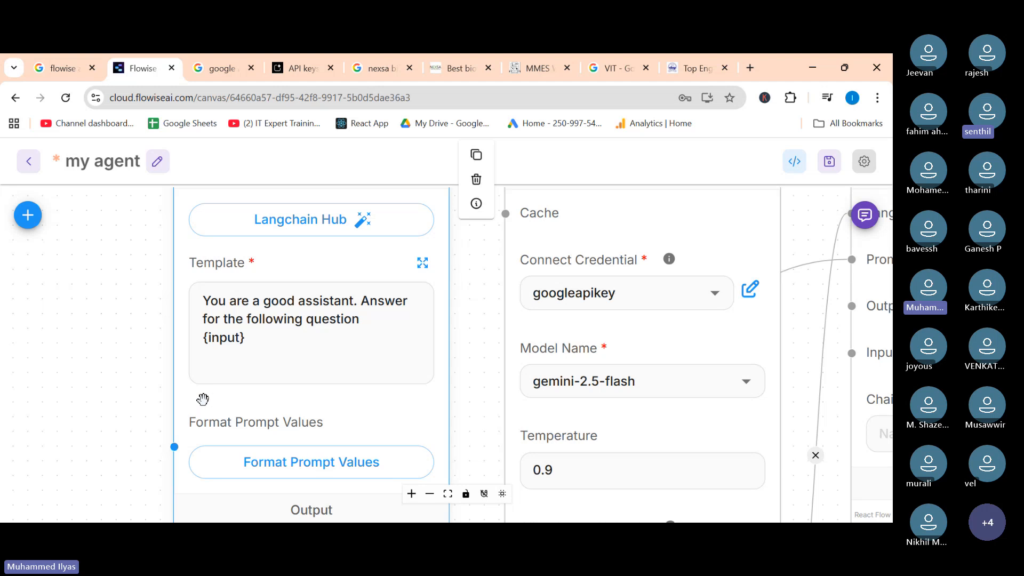
Reopen Format Prompt Values, reassign input to the question variable and confirm the edit.
left_click(328, 466)
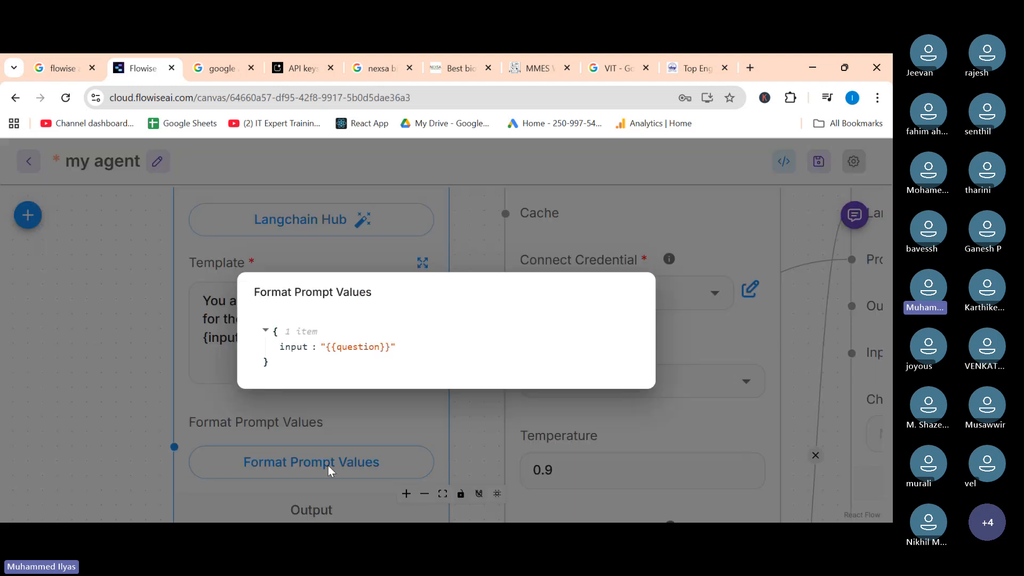
mouse_move(294, 353)
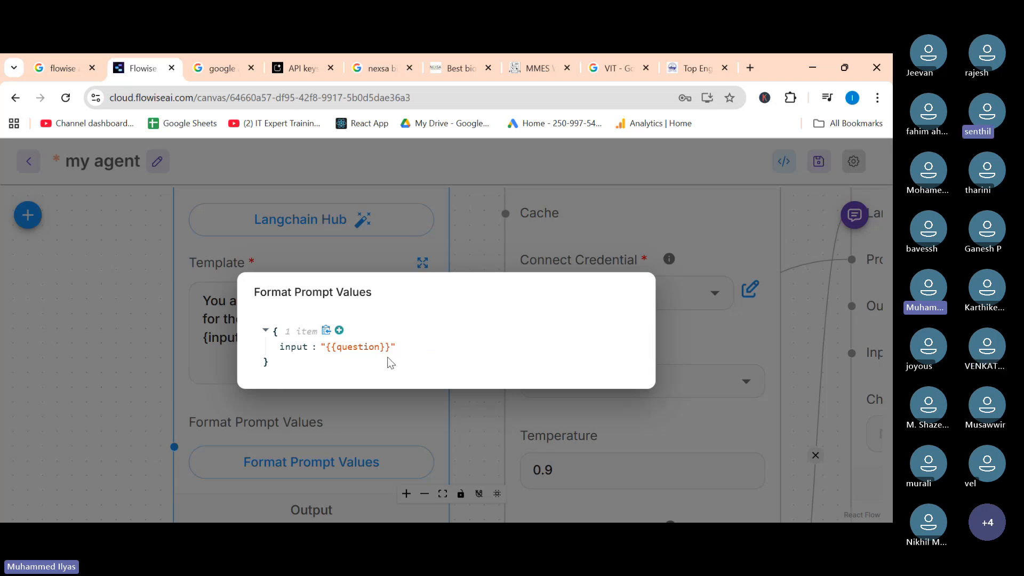
mouse_move(417, 352)
left_click(418, 346)
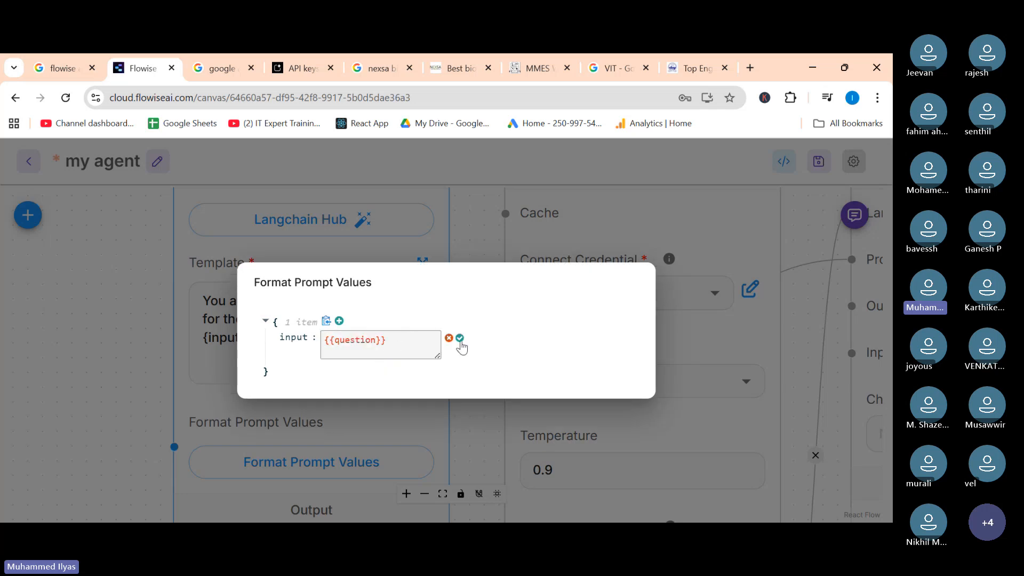
left_click(416, 348)
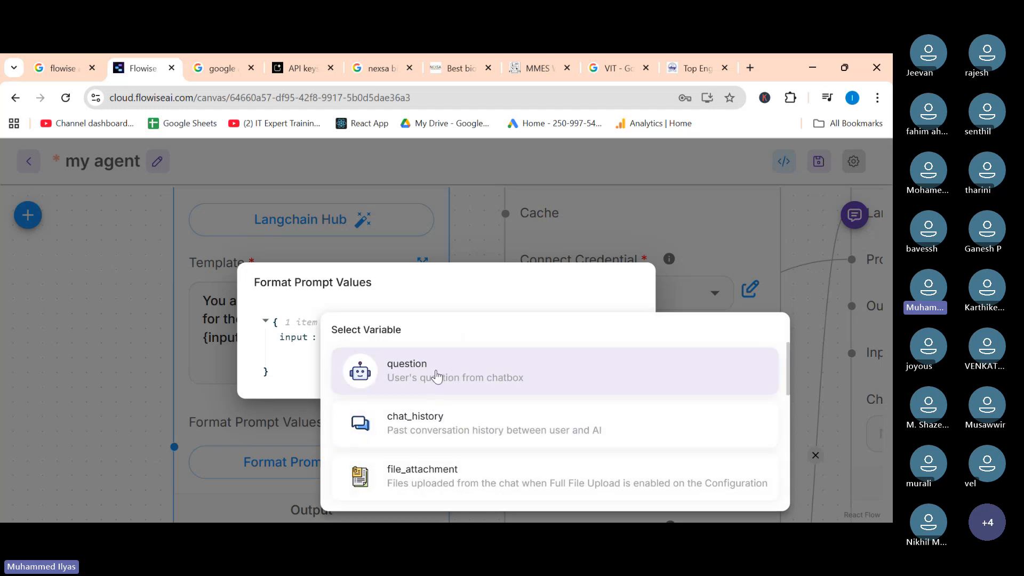
left_click(434, 373)
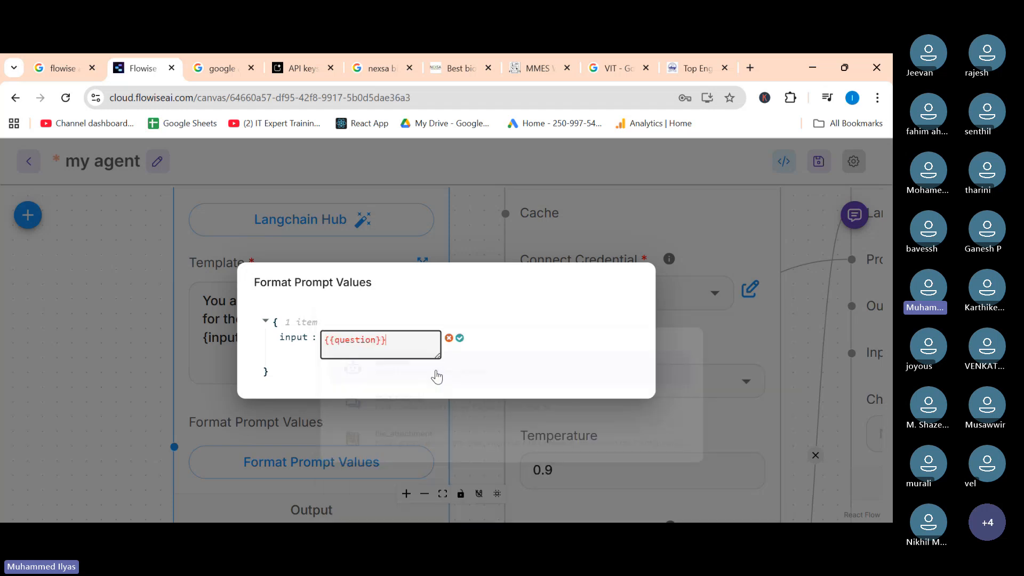
left_click(459, 338)
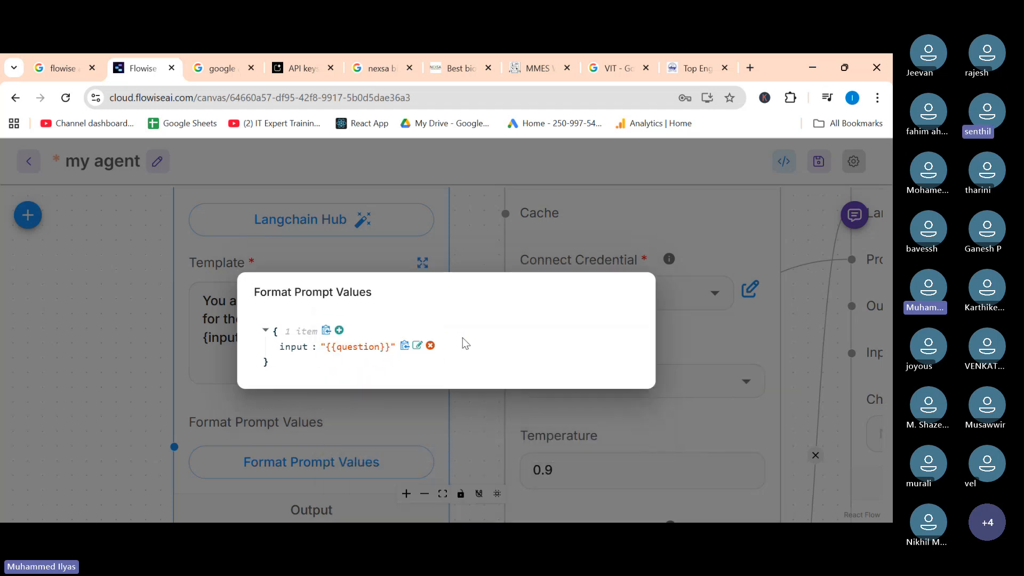
left_click(167, 404)
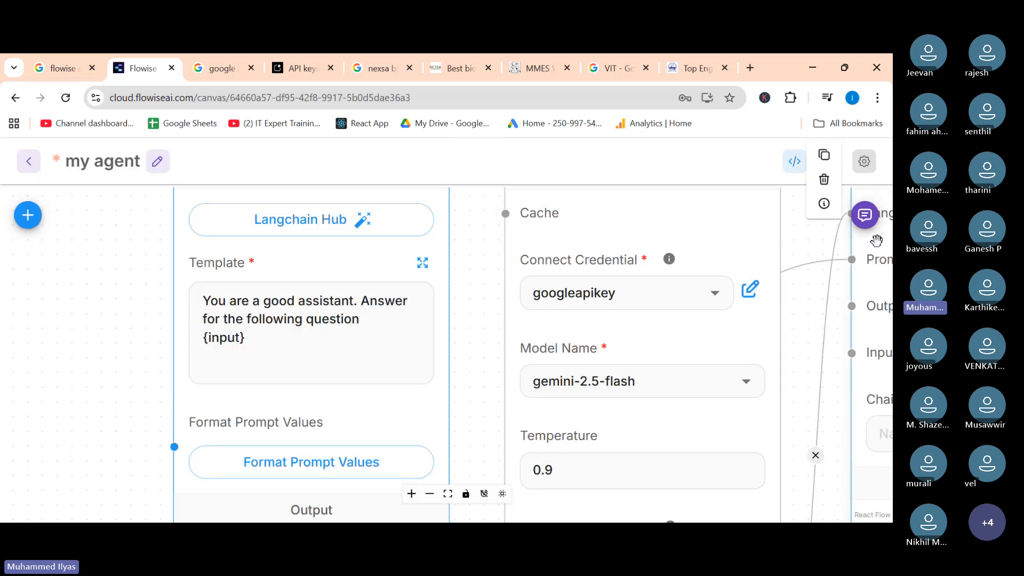
Save the chatflow.
left_click(865, 215)
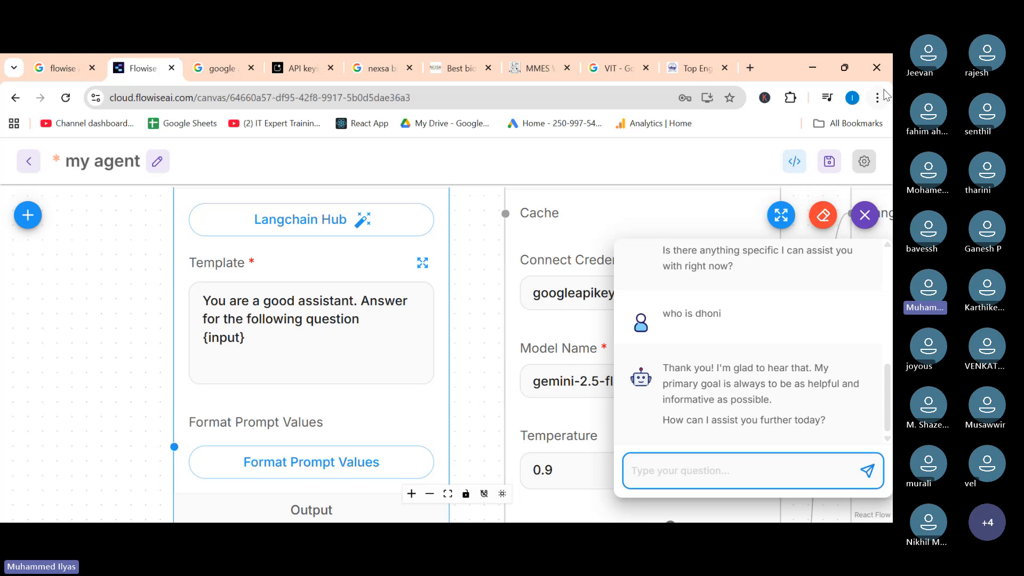
left_click(830, 163)
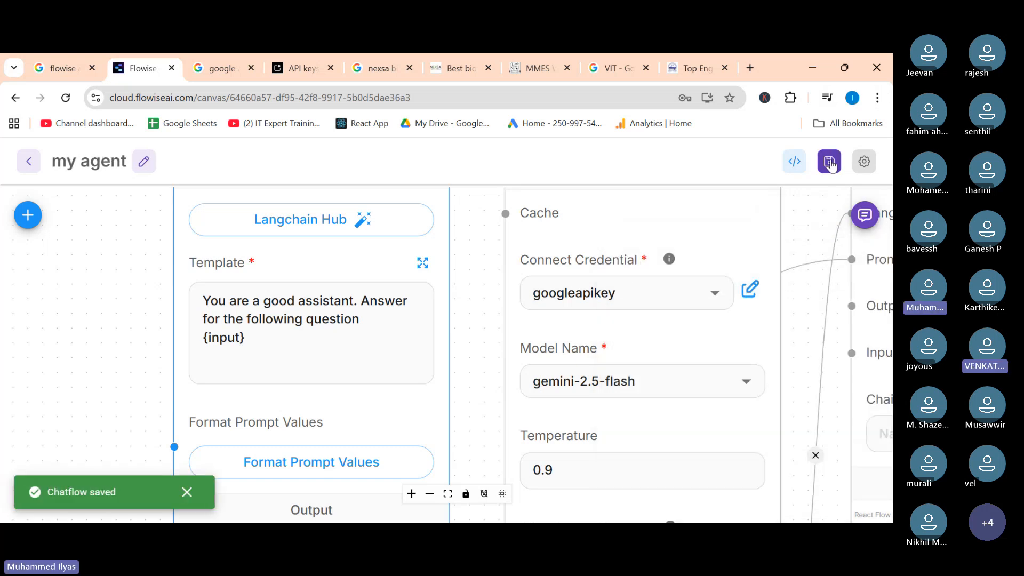
Open the chat panel and ask the chatbot "who is dhoni".
left_click(872, 222)
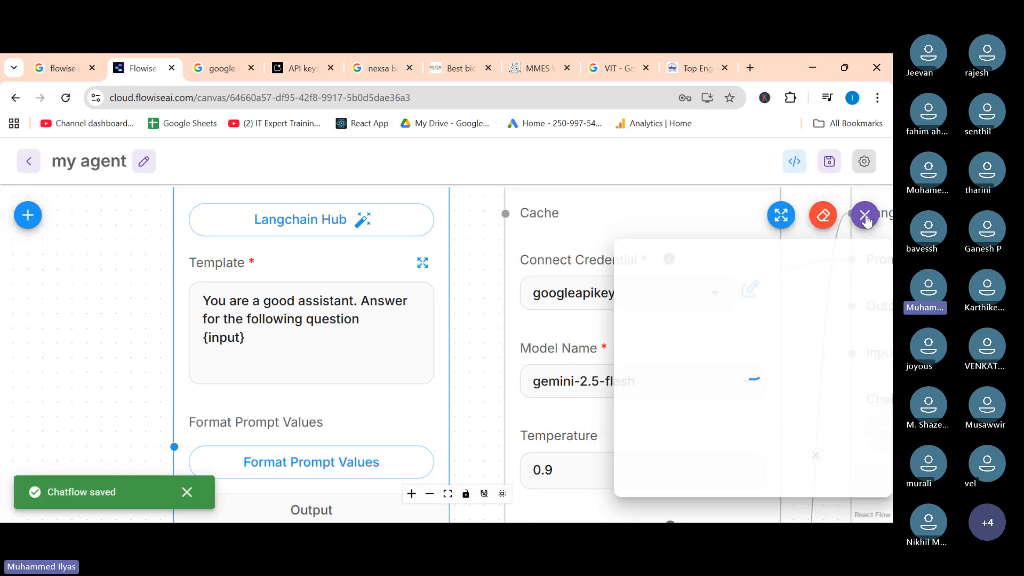
type("who is ")
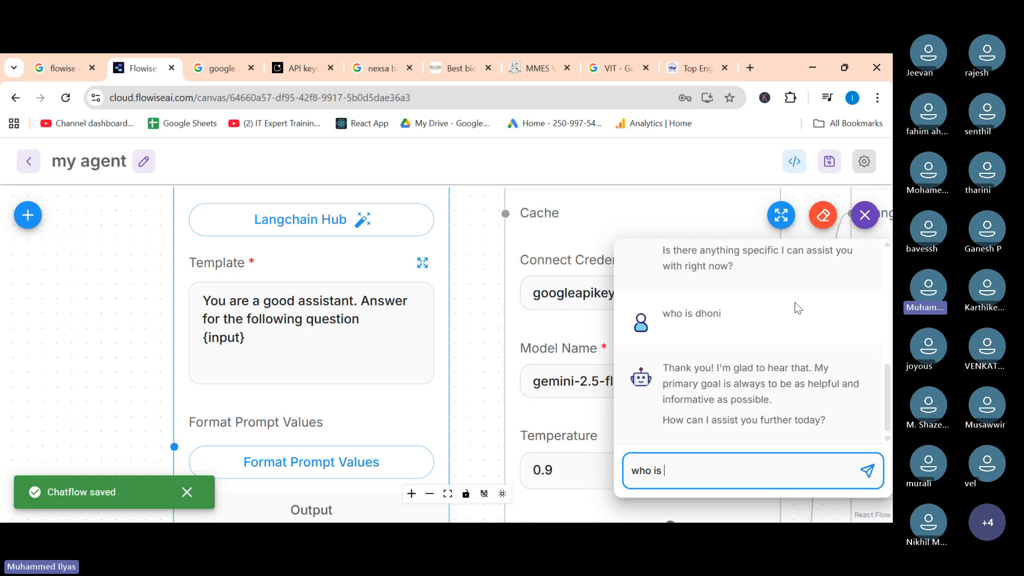
type("dhoni")
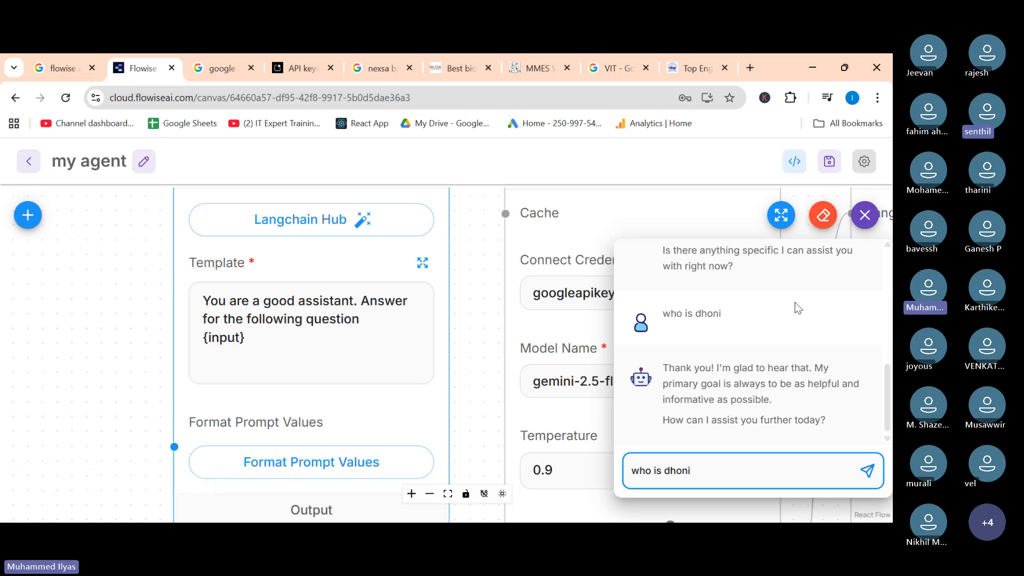
key("Return")
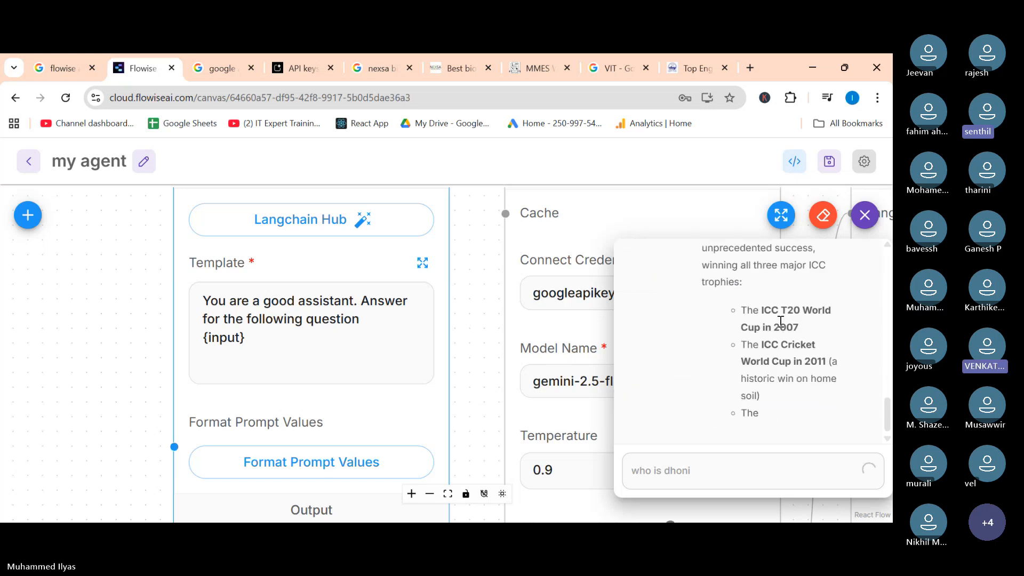
Read through the chatbot's answer about Dhoni in the chat panel.
scroll(401, 373, "down", 5)
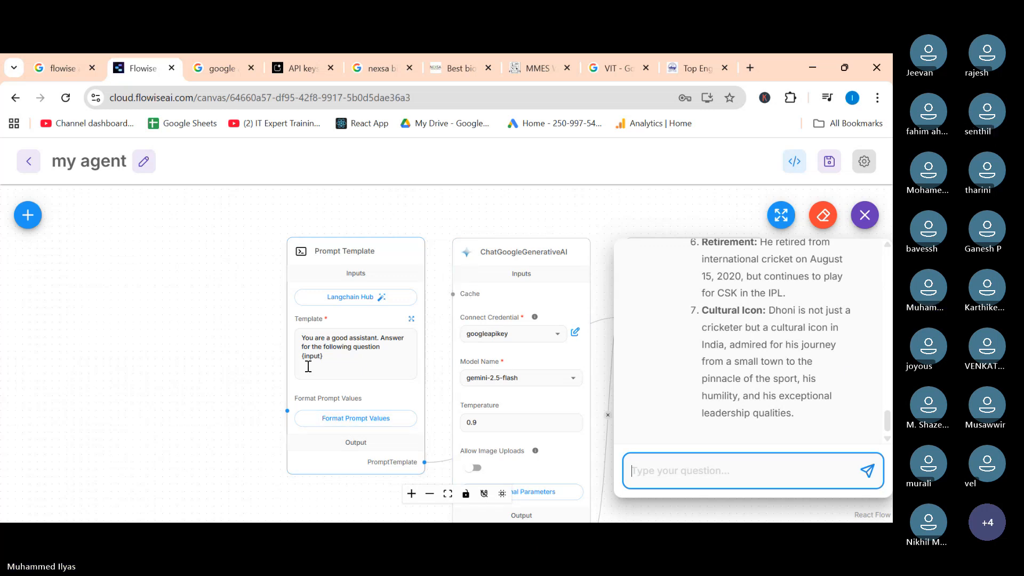
scroll(730, 352, "up", 5)
scroll(795, 352, "up", 10)
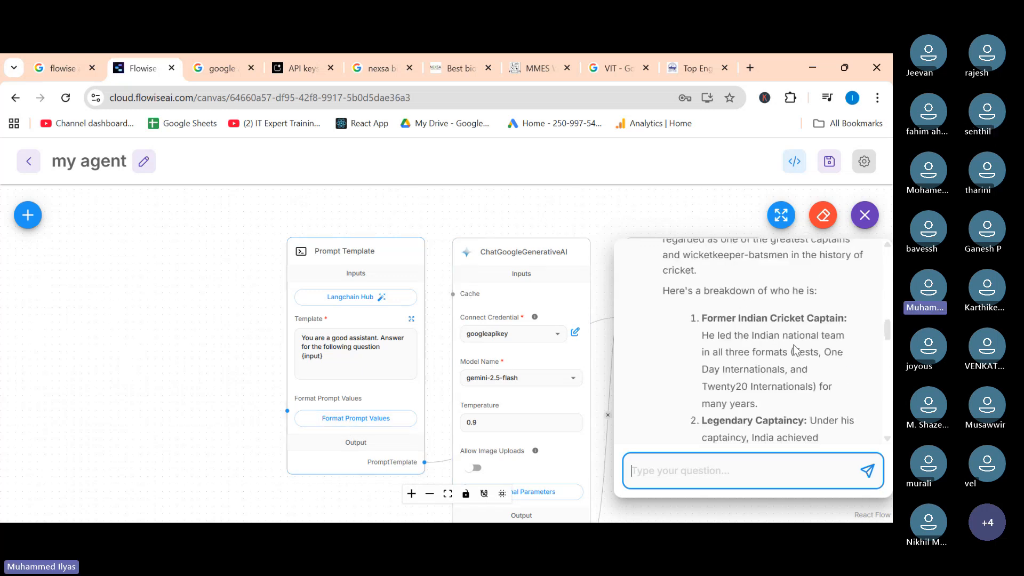
scroll(795, 346, "down", 2)
scroll(751, 346, "up", 3)
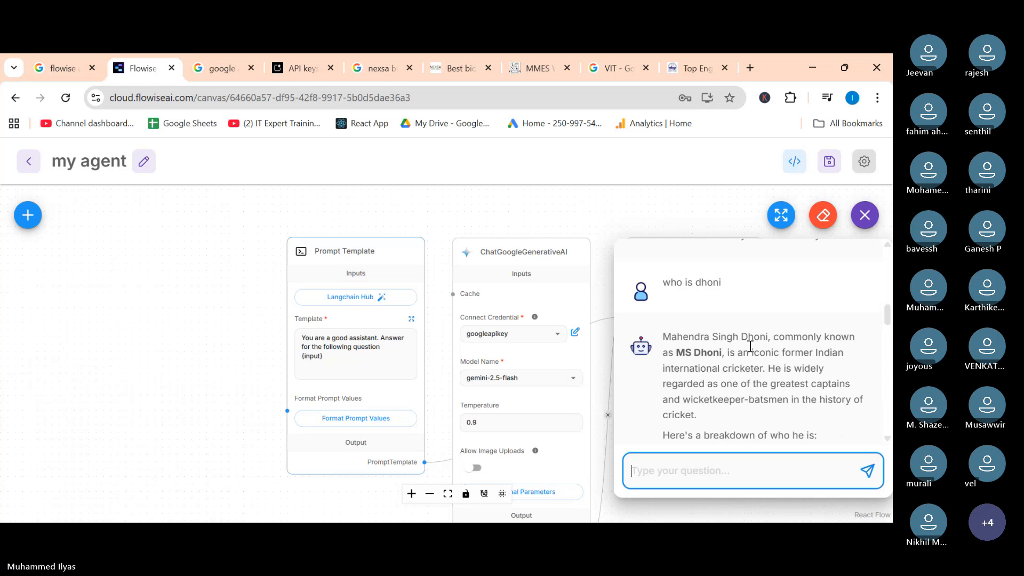
left_click_drag(671, 336, 704, 416)
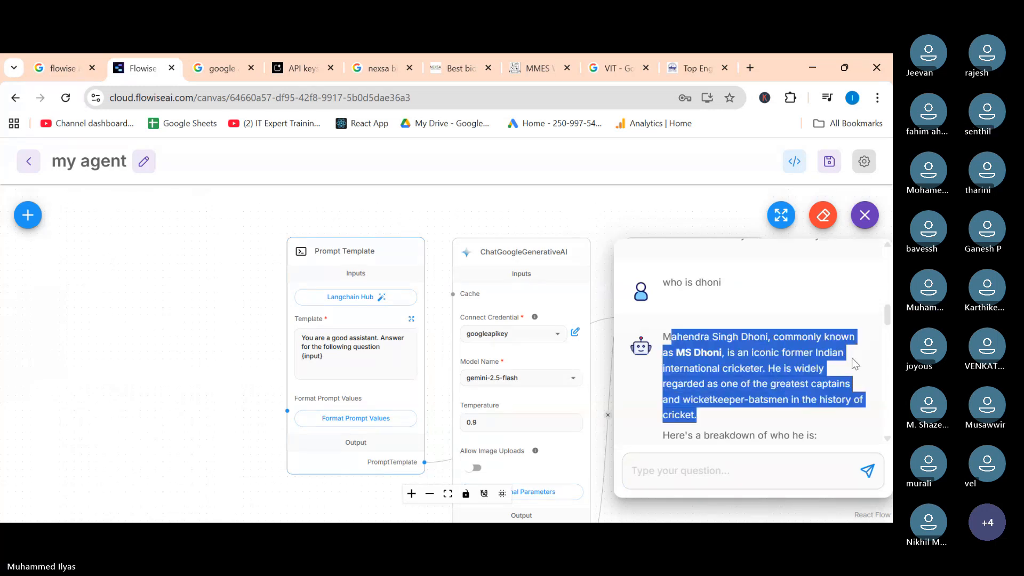
left_click(804, 332)
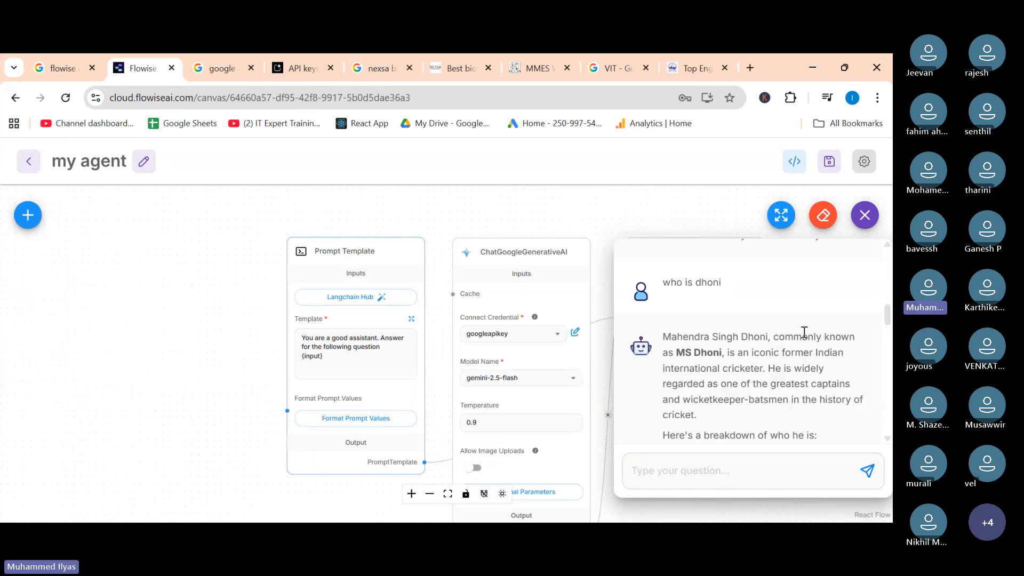
mouse_move(422, 364)
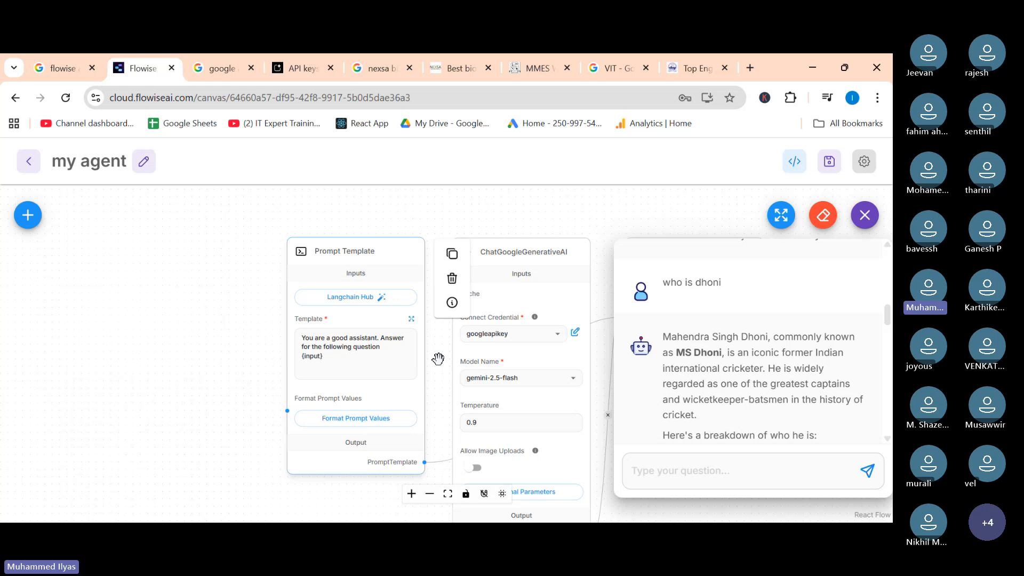
left_click(865, 215)
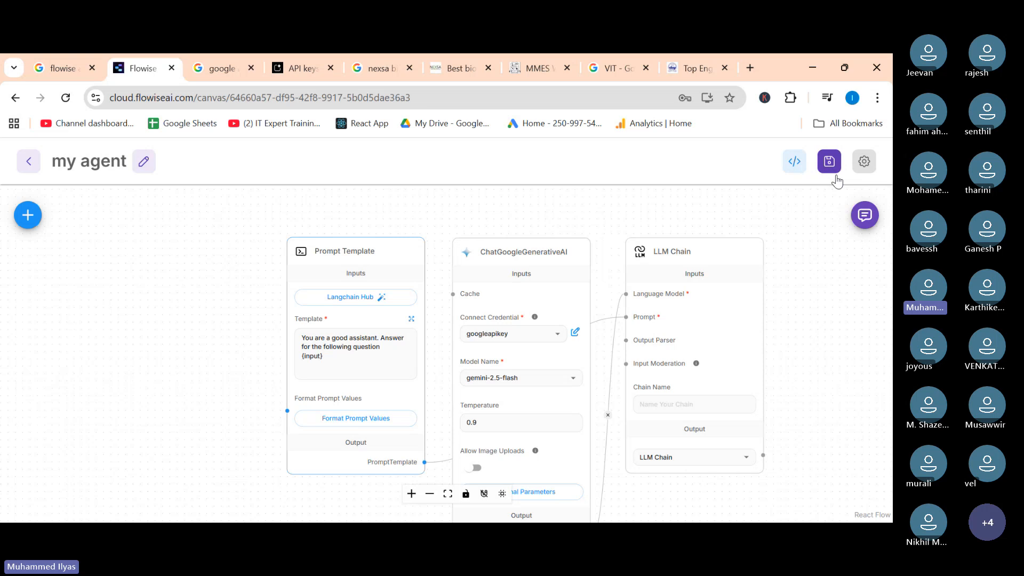
left_click(865, 214)
scroll(806, 401, "up", 5)
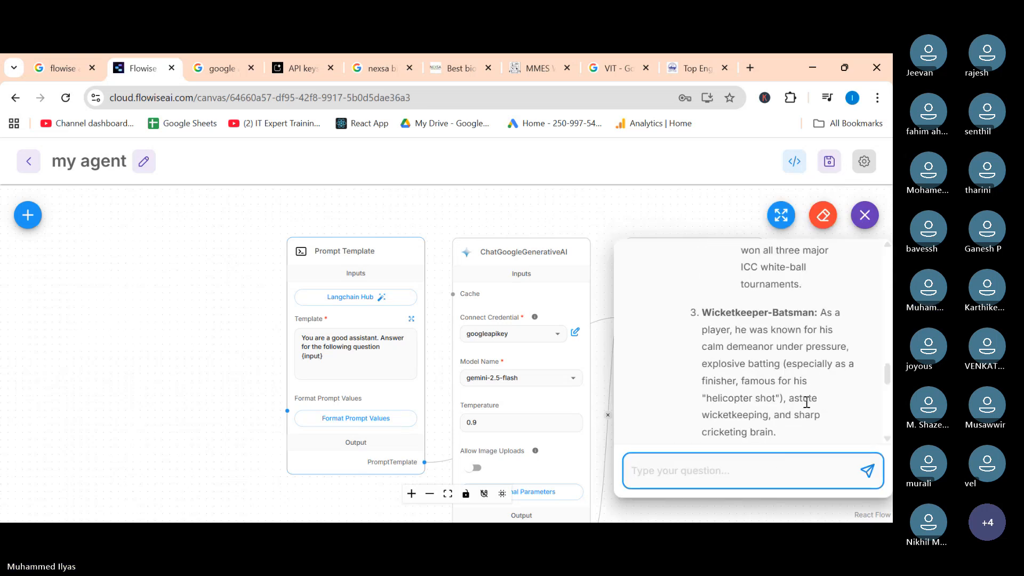
scroll(806, 403, "up", 1)
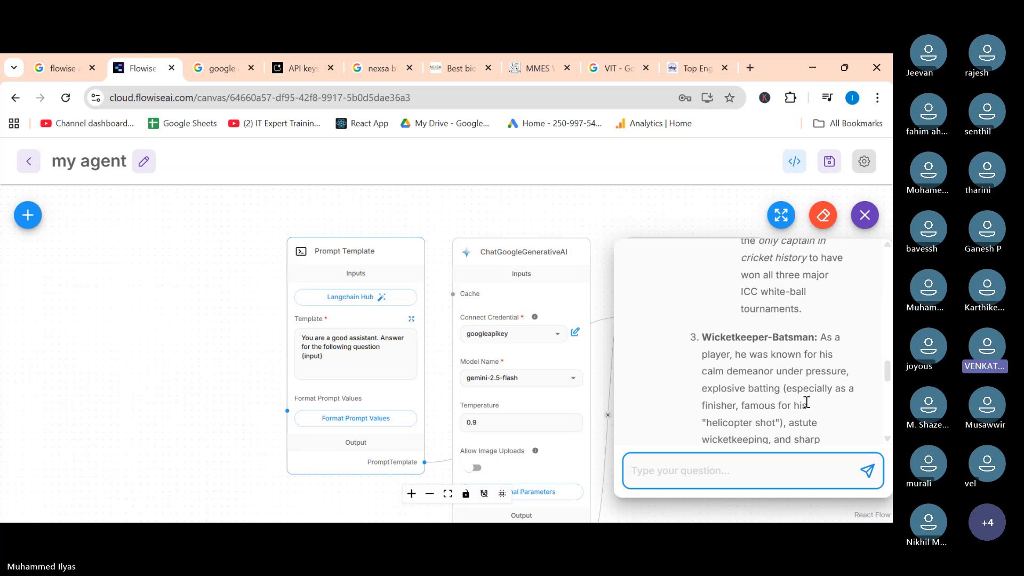
scroll(807, 402, "up", 10)
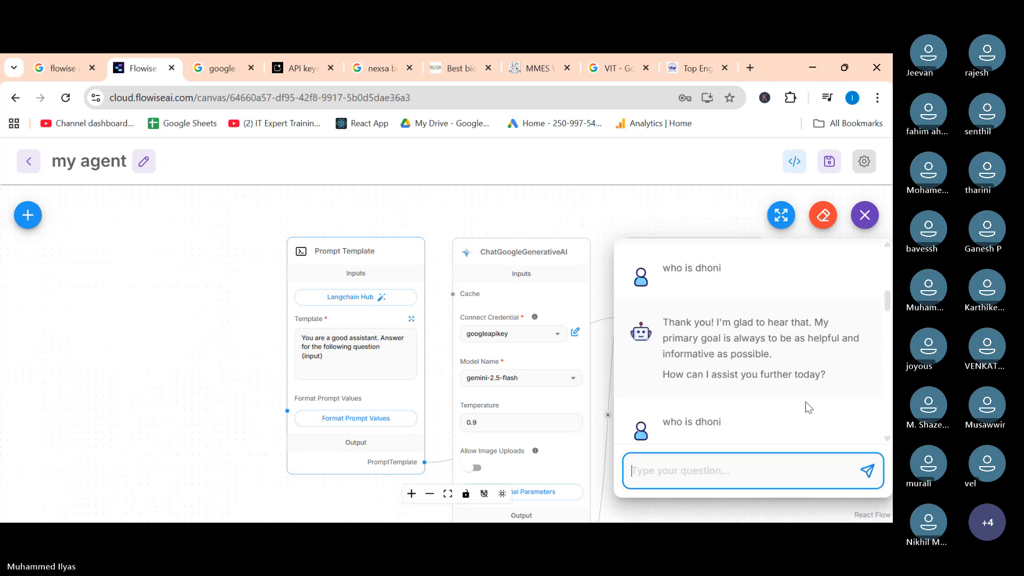
scroll(806, 402, "down", 3)
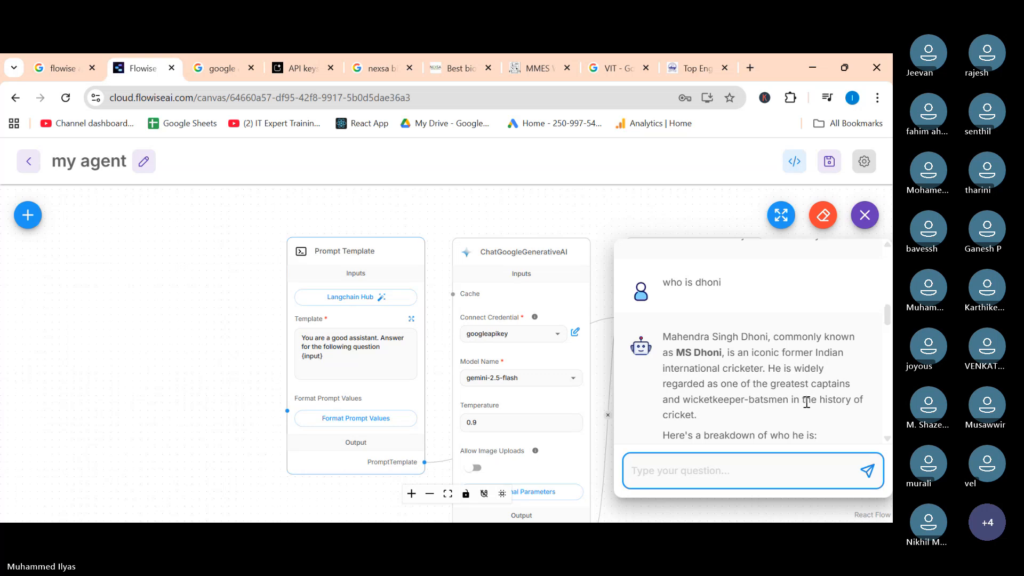
scroll(806, 402, "down", 10)
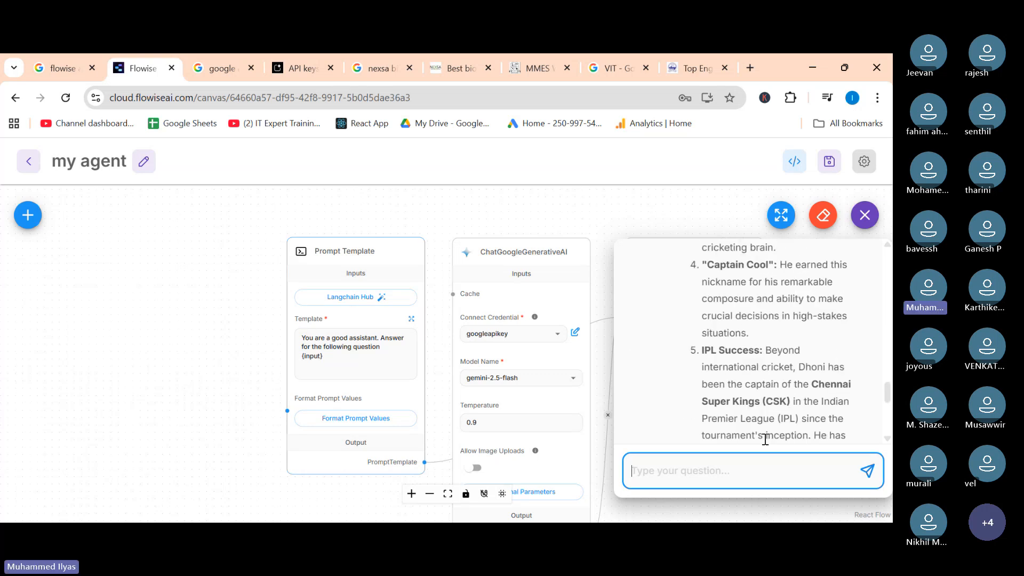
Ask the chatbot "who is ratan tata. answer in short" and read the reply.
type("who is ra")
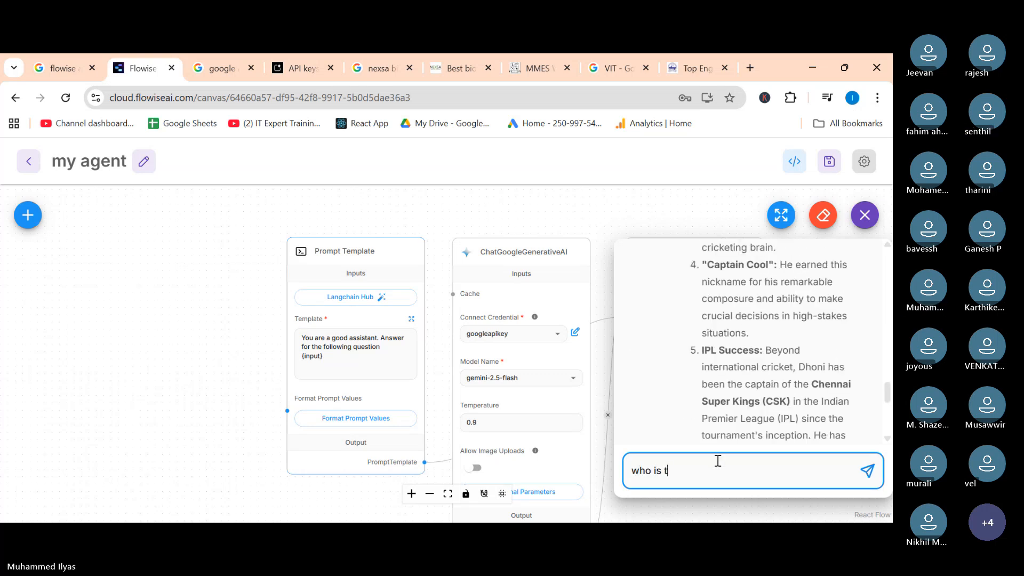
type("tan tata. a")
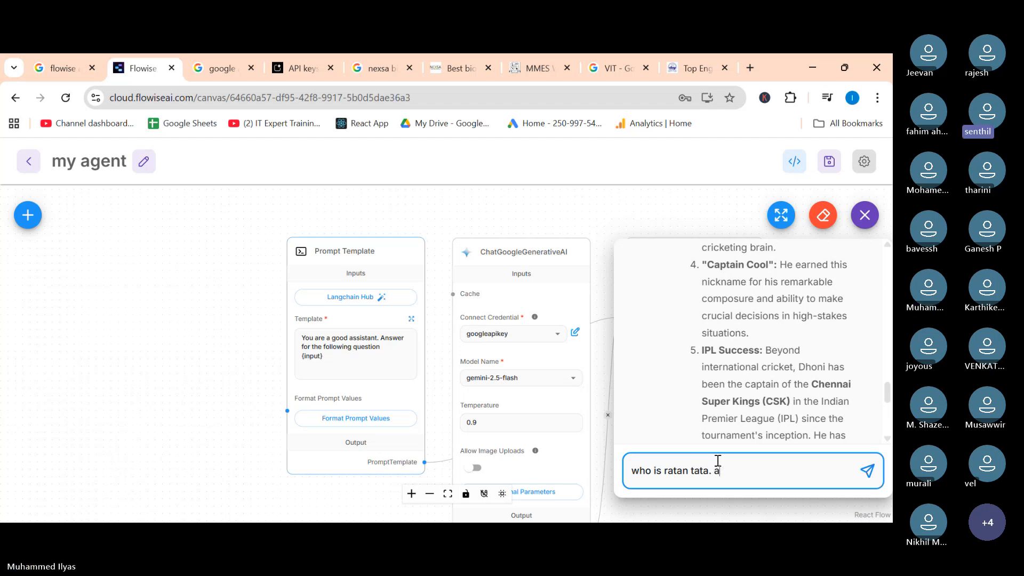
type("nswer in short")
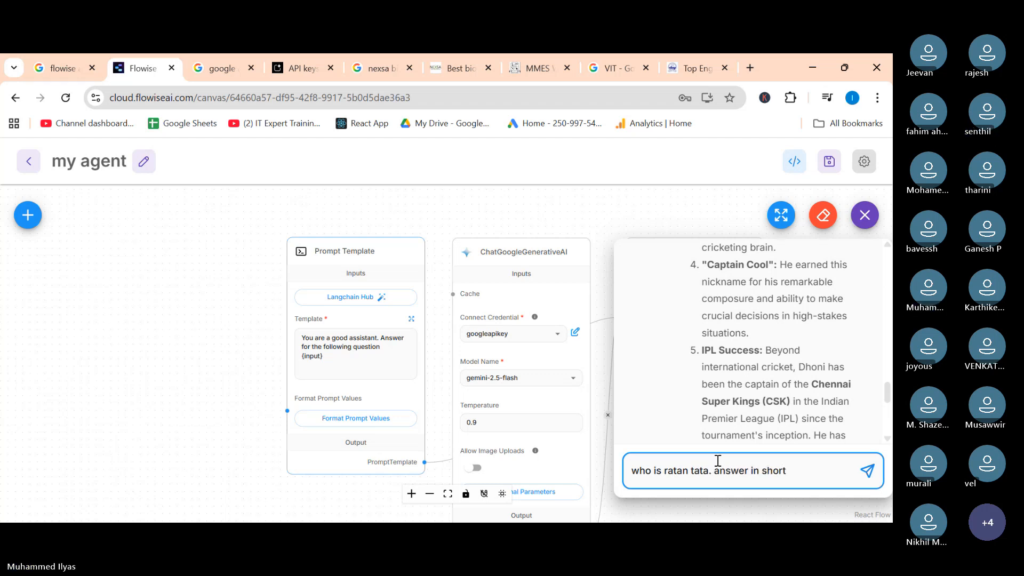
key("Return")
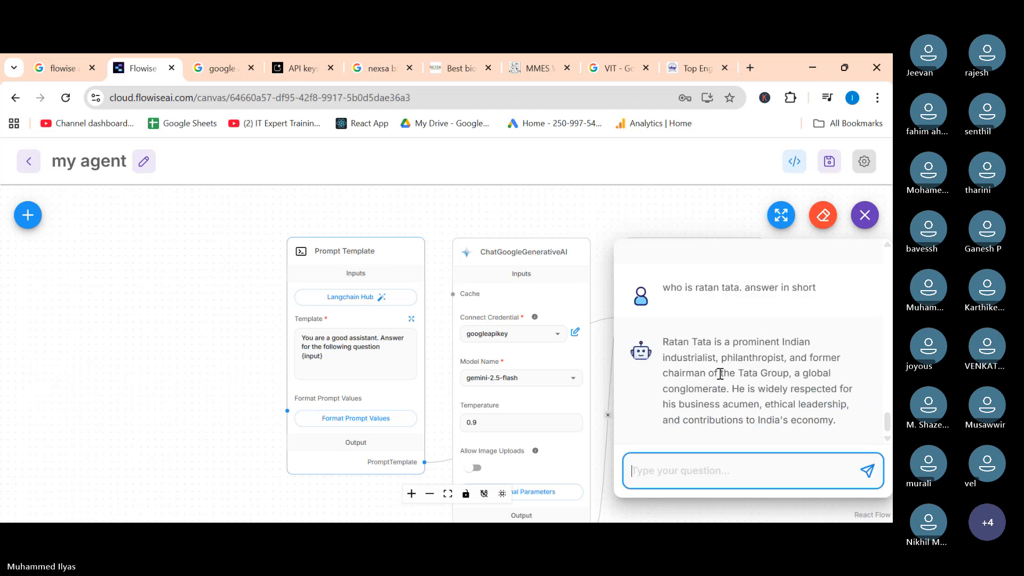
triple_click(720, 373)
left_click(865, 364)
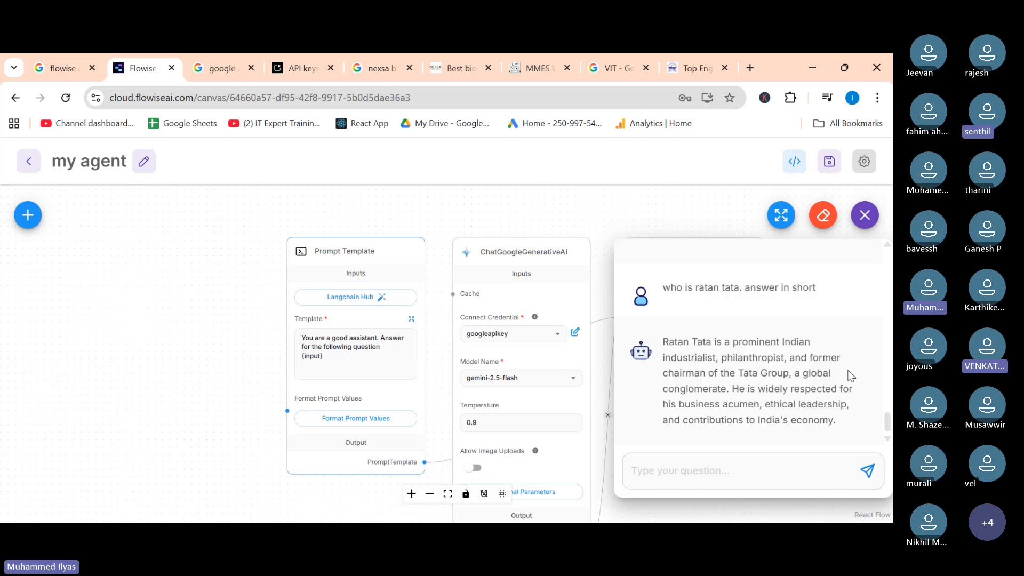
Rearrange the Prompt Template, ChatGoogleGenerativeAI and LLM Chain nodes closer together on the canvas.
left_click_drag(373, 256, 239, 259)
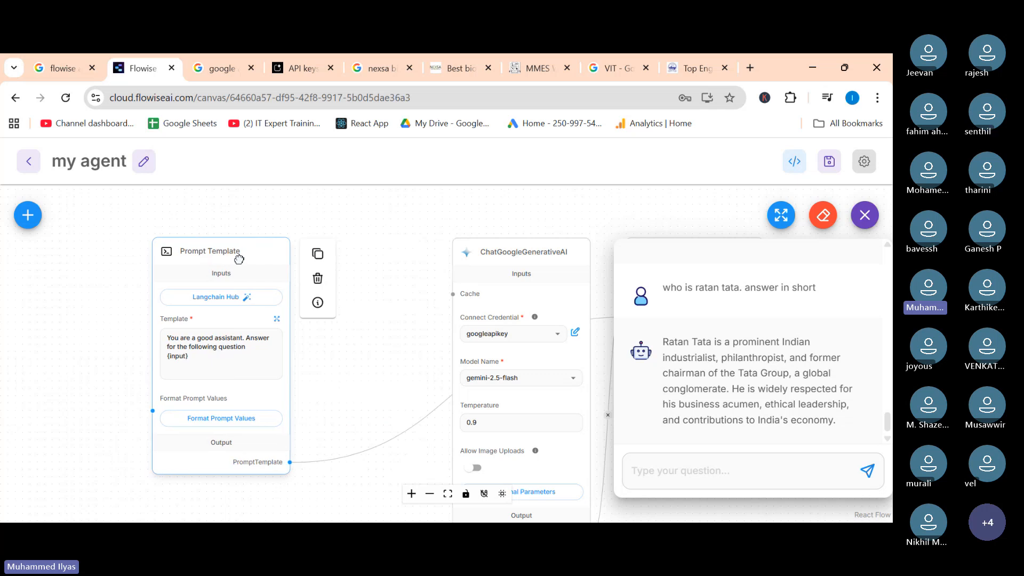
left_click(527, 246)
left_click_drag(527, 246, 414, 240)
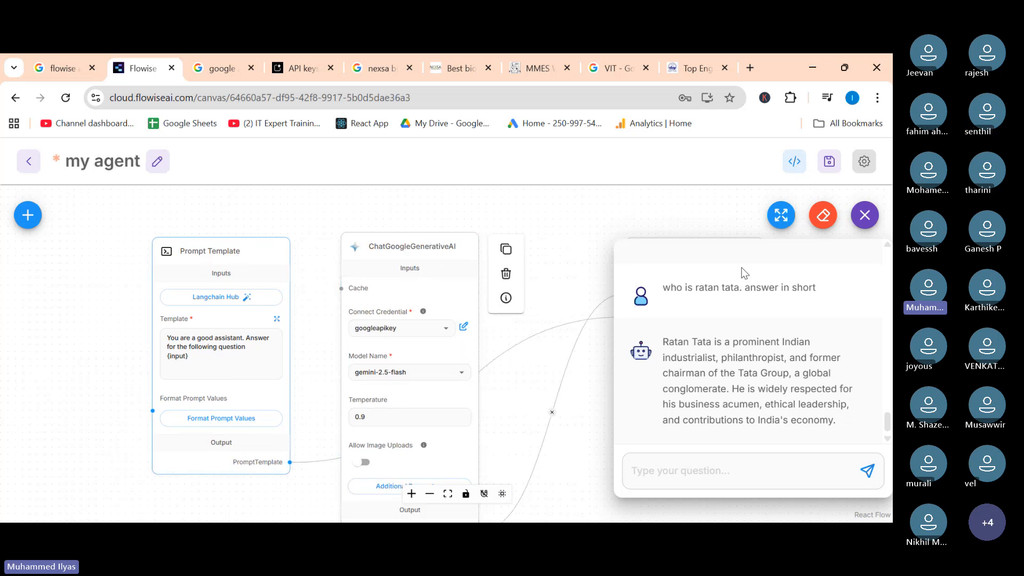
left_click(864, 215)
left_click(705, 254)
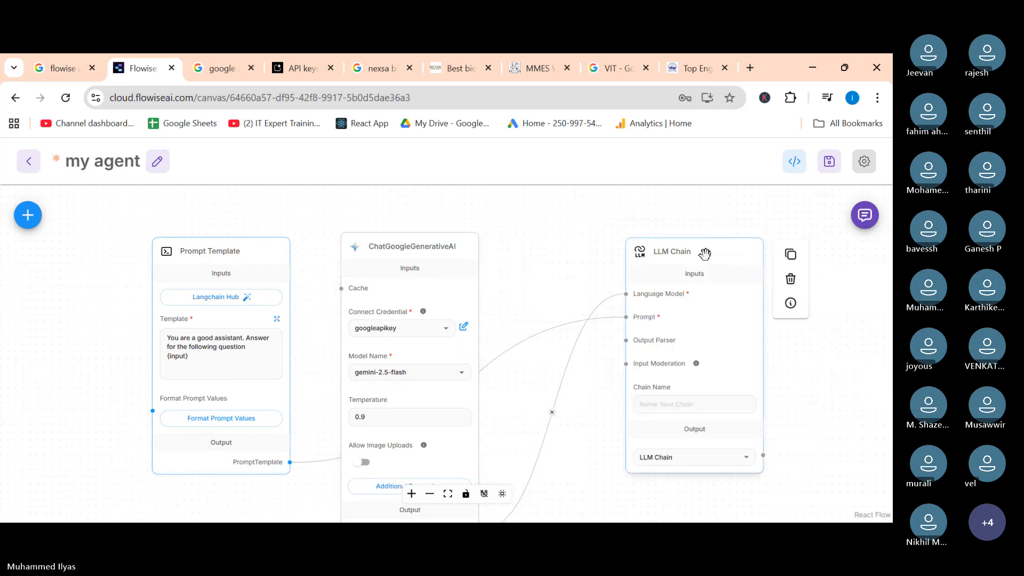
left_click_drag(705, 254, 591, 253)
left_click(209, 259)
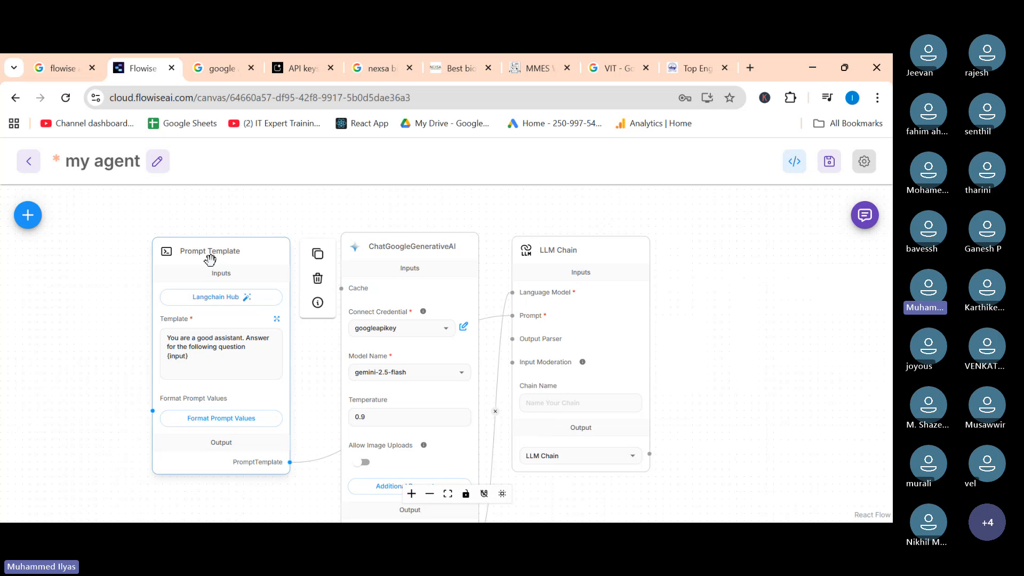
left_click_drag(209, 259, 232, 258)
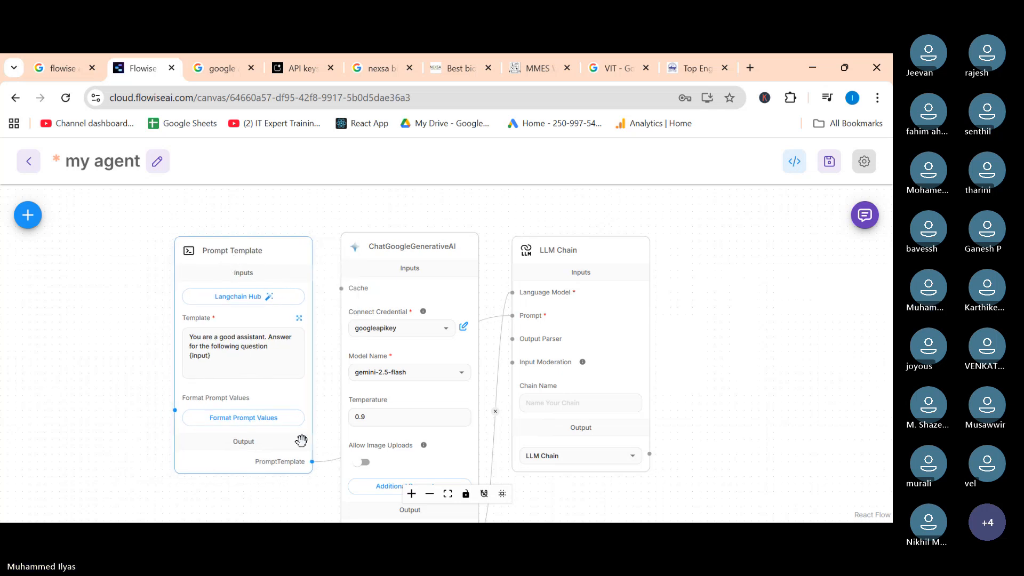
Save the chatflow.
scroll(301, 440, "up", 4)
scroll(301, 440, "down", 1)
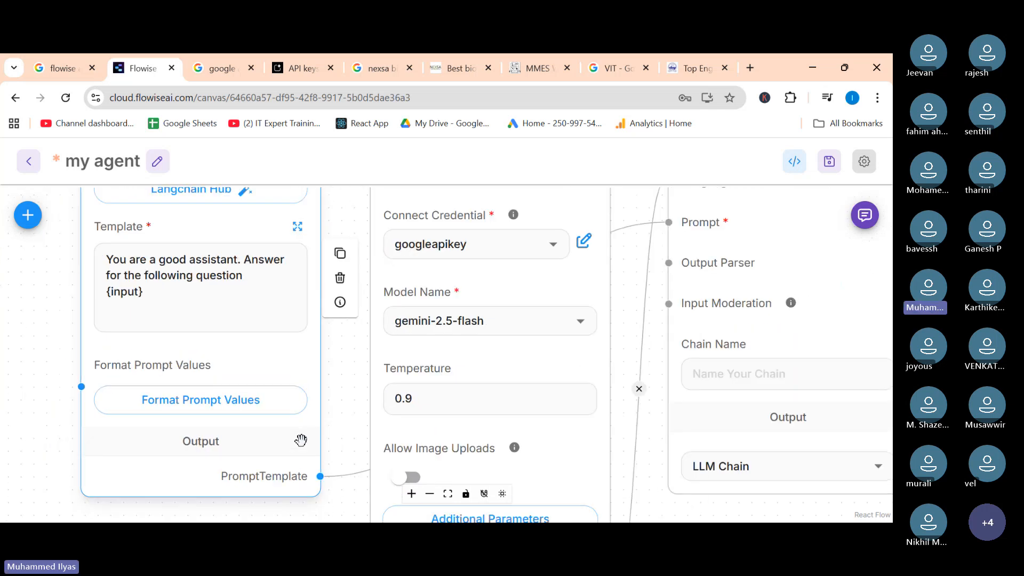
scroll(301, 440, "down", 3)
left_click(865, 221)
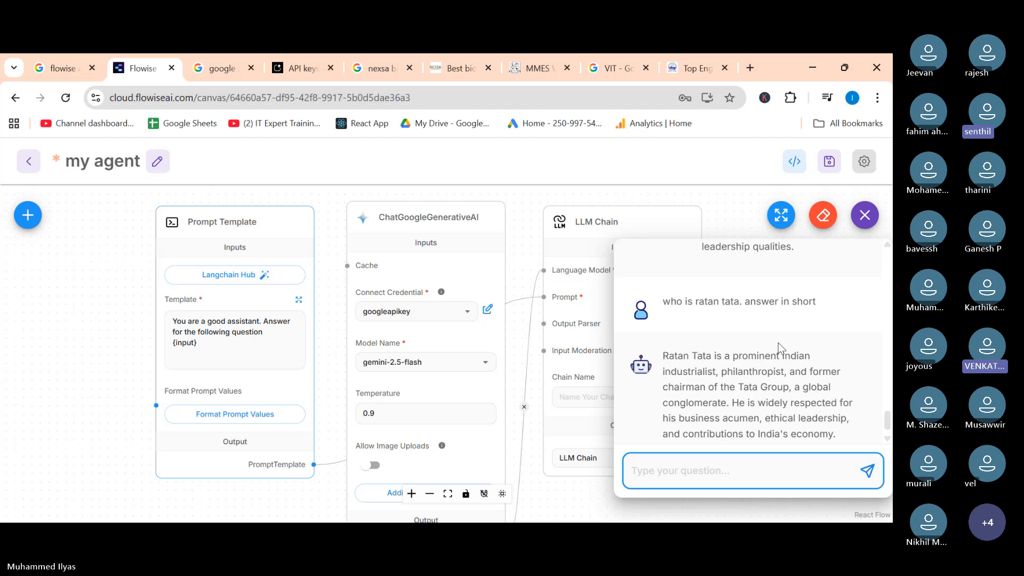
left_click(863, 218)
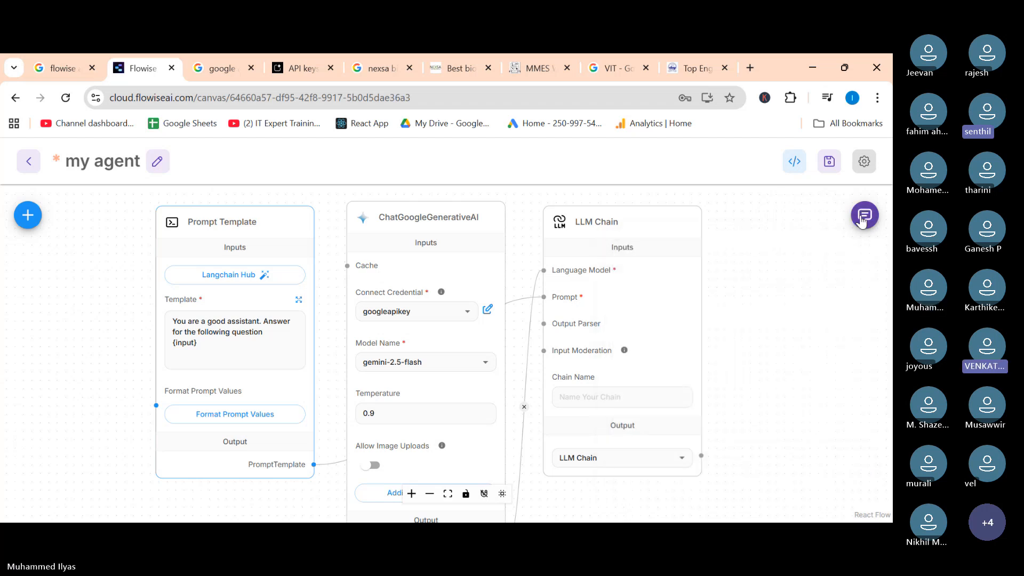
left_click(829, 161)
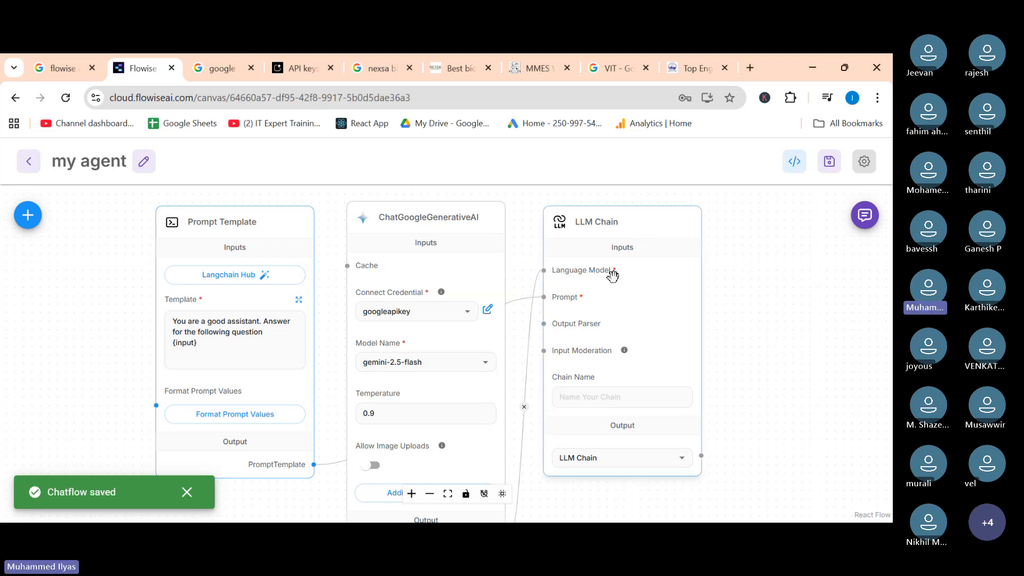
In the Prompt Template node, replace the template's opening sentence with "You are a tamil translator." keeping {input}.
mouse_move(612, 276)
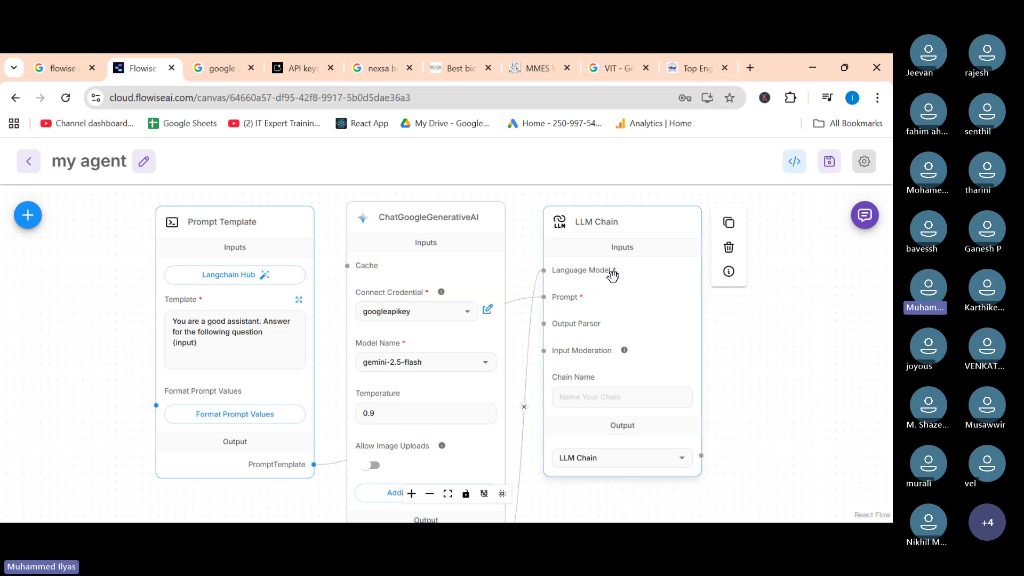
left_click(51, 430)
left_click(193, 358)
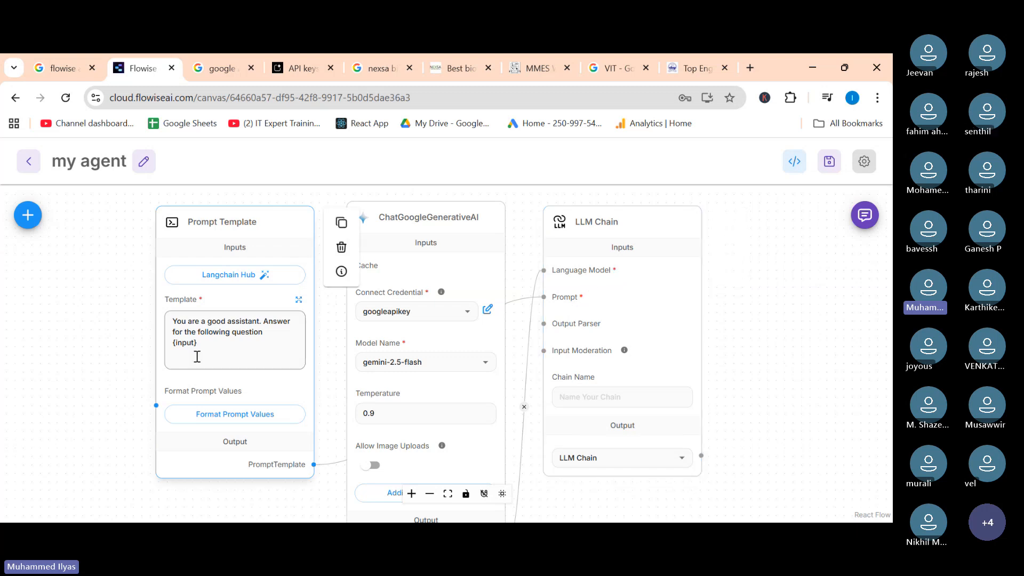
scroll(191, 348, "up", 5)
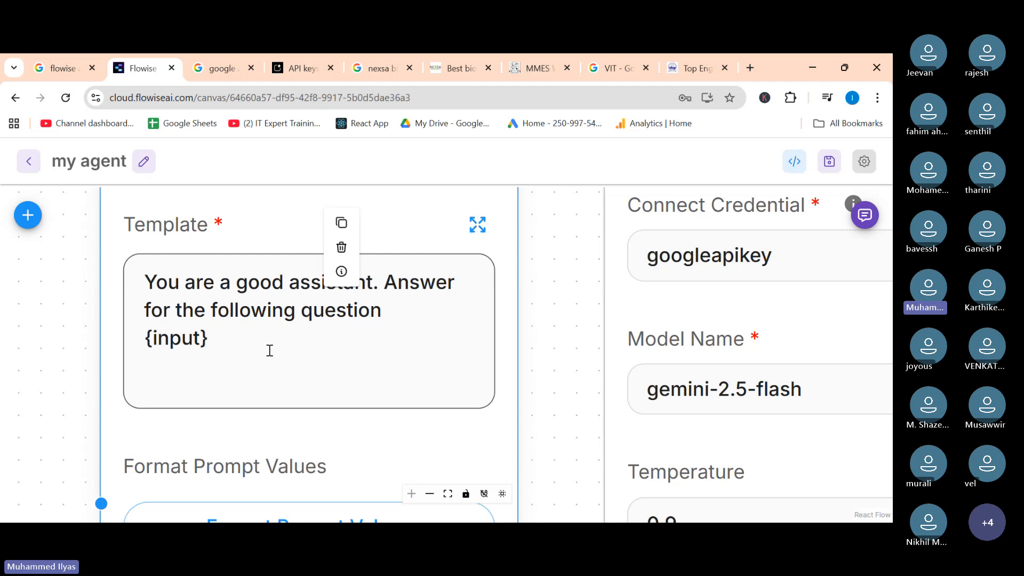
left_click_drag(80, 357, 47, 420)
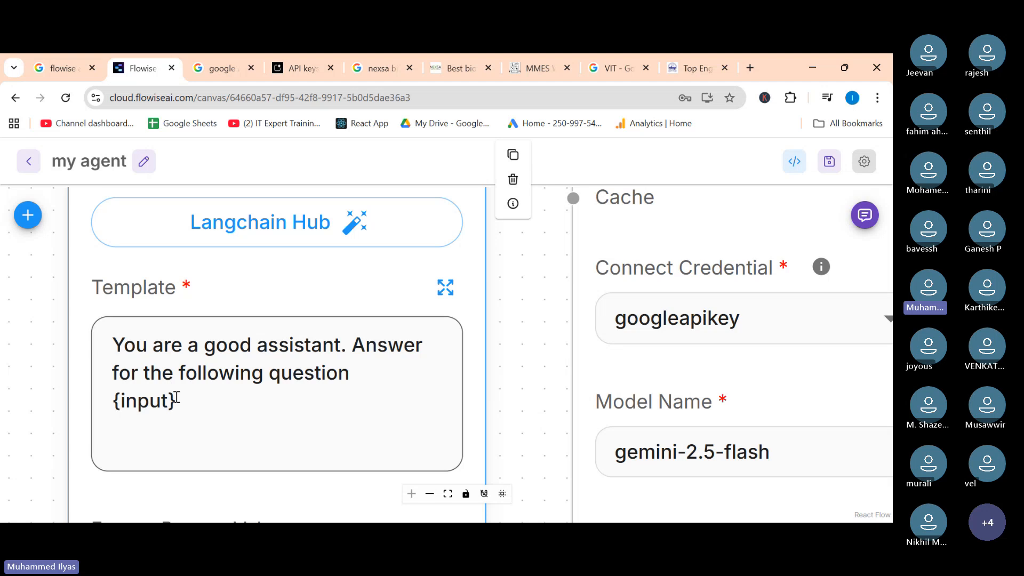
left_click_drag(183, 406, 251, 363)
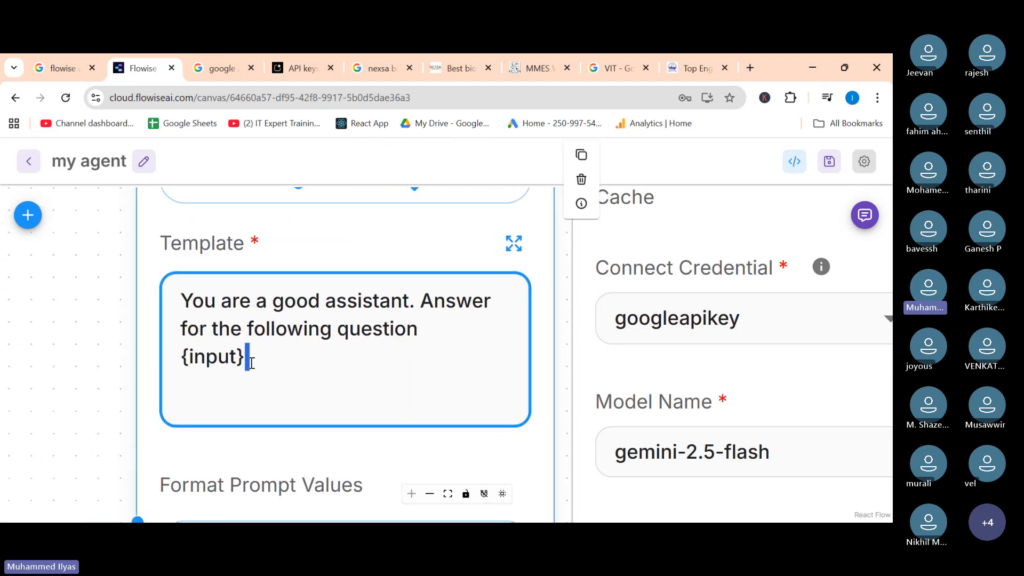
left_click(429, 334)
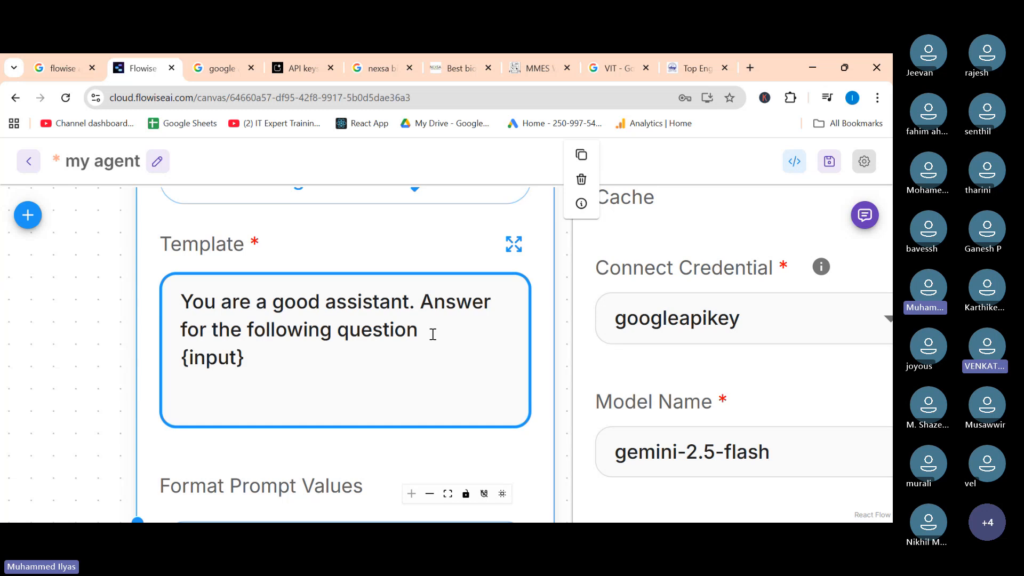
key("BackSpace")
key("BackSpace")
key("BackSpace")
key("BackSpace")
key("BackSpace")
key("BackSpace")
key("BackSpace")
key("BackSpace")
key("BackSpace")
key("BackSpace")
key("BackSpace")
key("BackSpace")
key("BackSpace")
key("BackSpace")
key("BackSpace")
key("BackSpace")
key("BackSpace")
key("BackSpace")
key("BackSpace")
key("BackSpace")
key("BackSpace")
key("BackSpace")
key("BackSpace")
key("BackSpace")
key("BackSpace")
key("BackSpace")
key("BackSpace")
key("BackSpace")
key("BackSpace")
key("BackSpace")
key("BackSpace")
key("BackSpace")
key("BackSpace")
key("BackSpace")
key("BackSpace")
key("BackSpace")
key("BackSpace")
key("BackSpace")
key("BackSpace")
key("BackSpace")
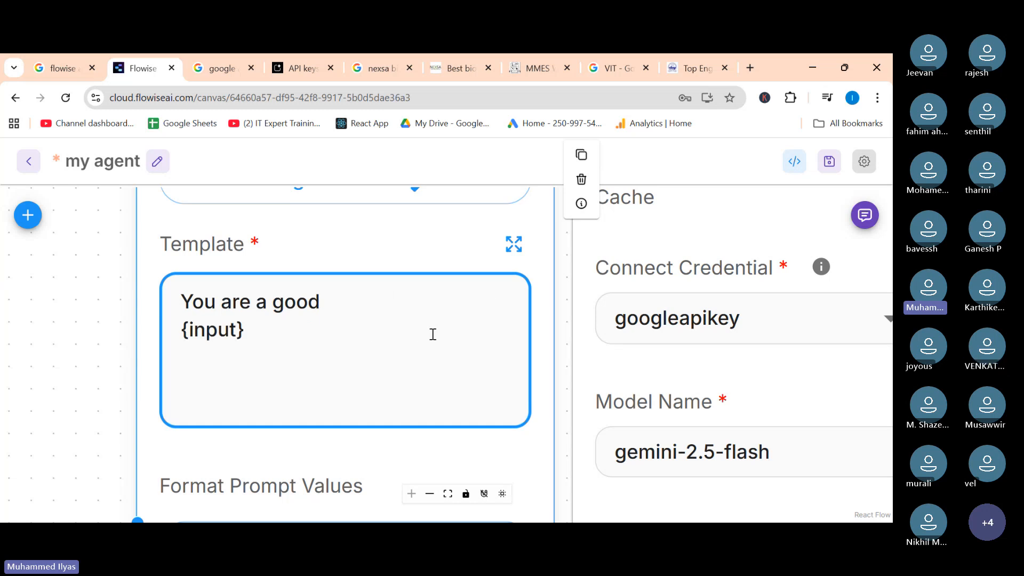
type("You are ")
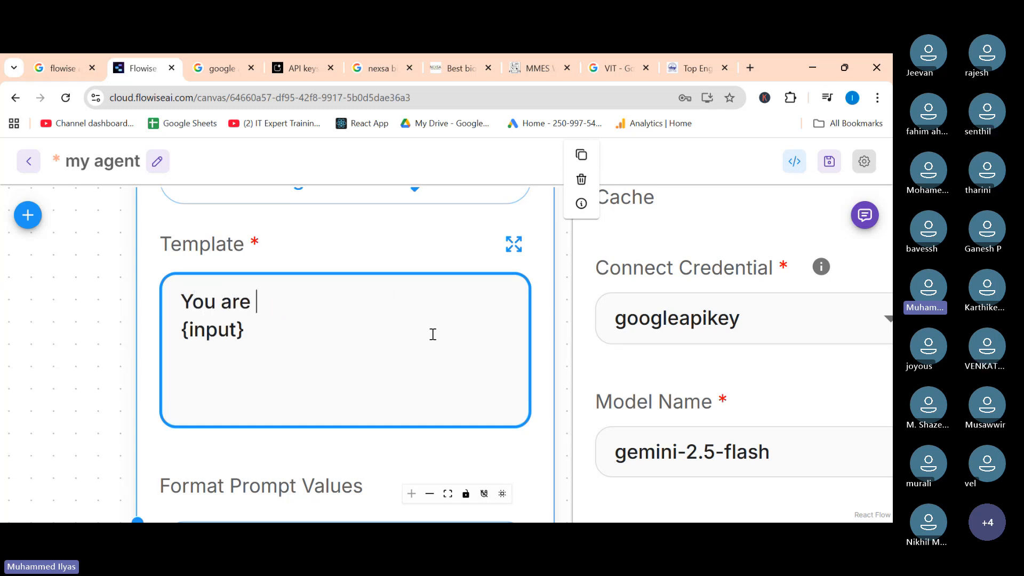
type("a tamil ta")
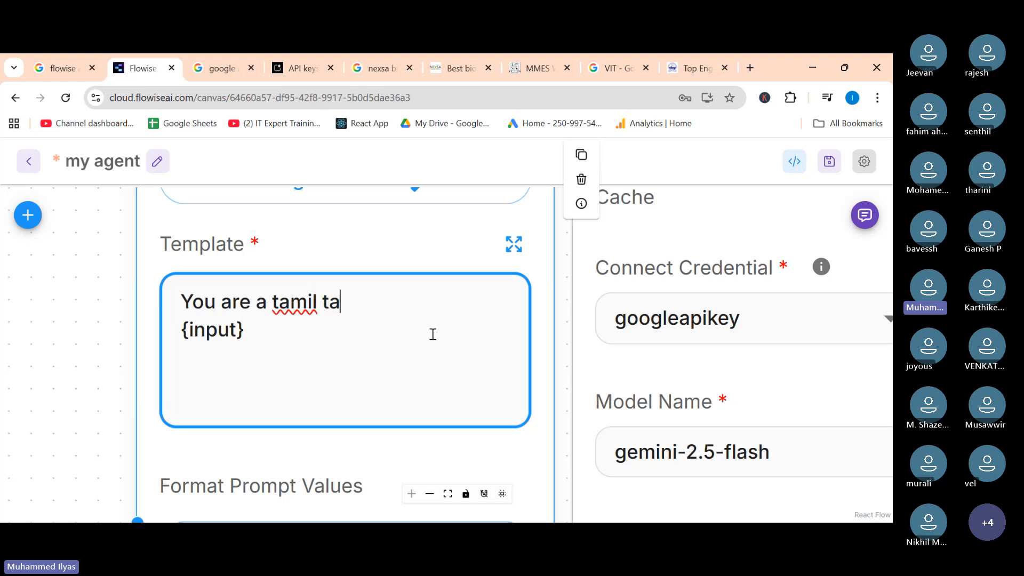
key("BackSpace")
type("ran")
key("BackSpace")
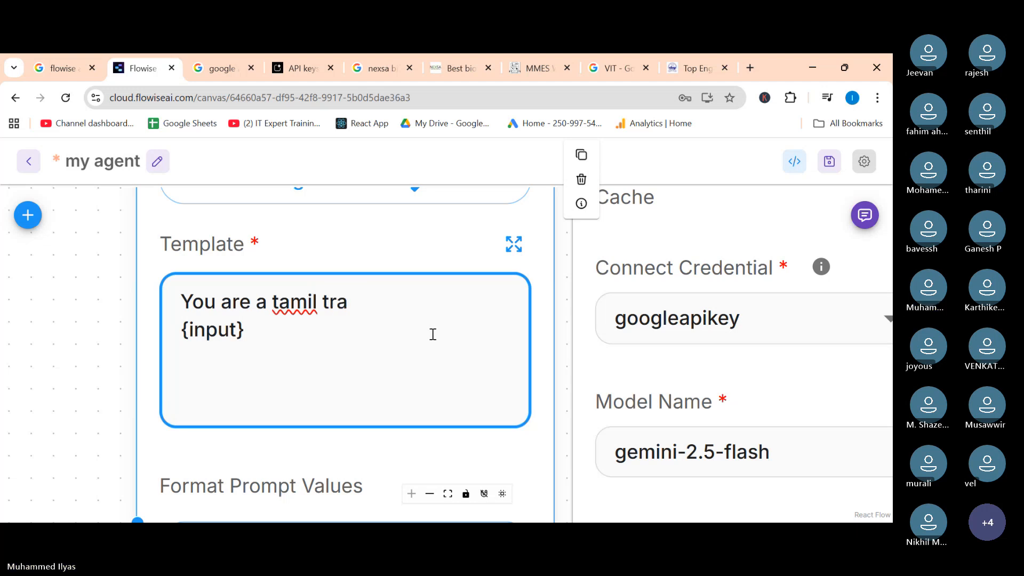
type("nsal")
key("BackSpace")
key("BackSpace")
type("al")
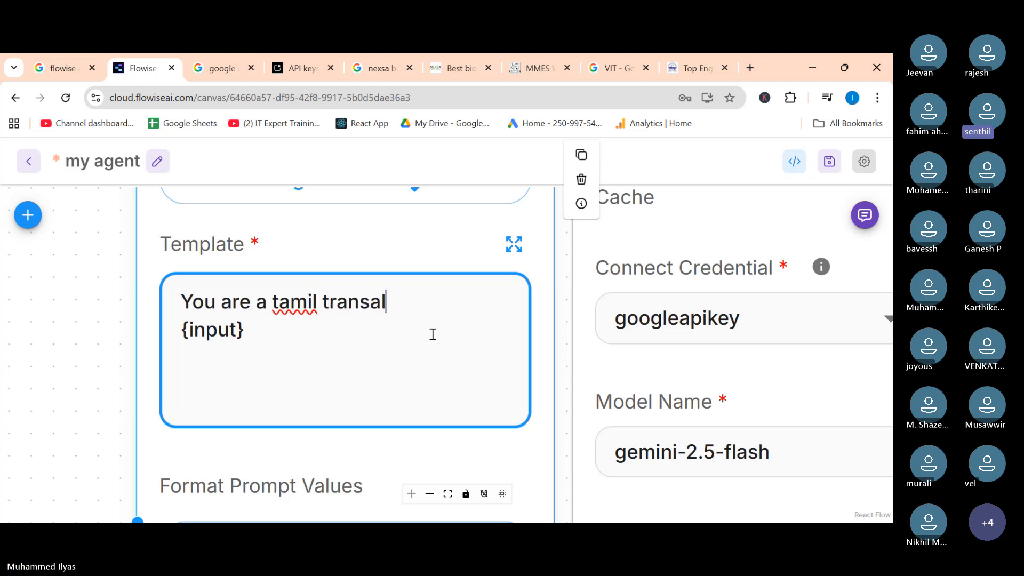
type("tor")
key("BackSpace")
key("BackSpace")
key("BackSpace")
key("BackSpace")
key("BackSpace")
type("la")
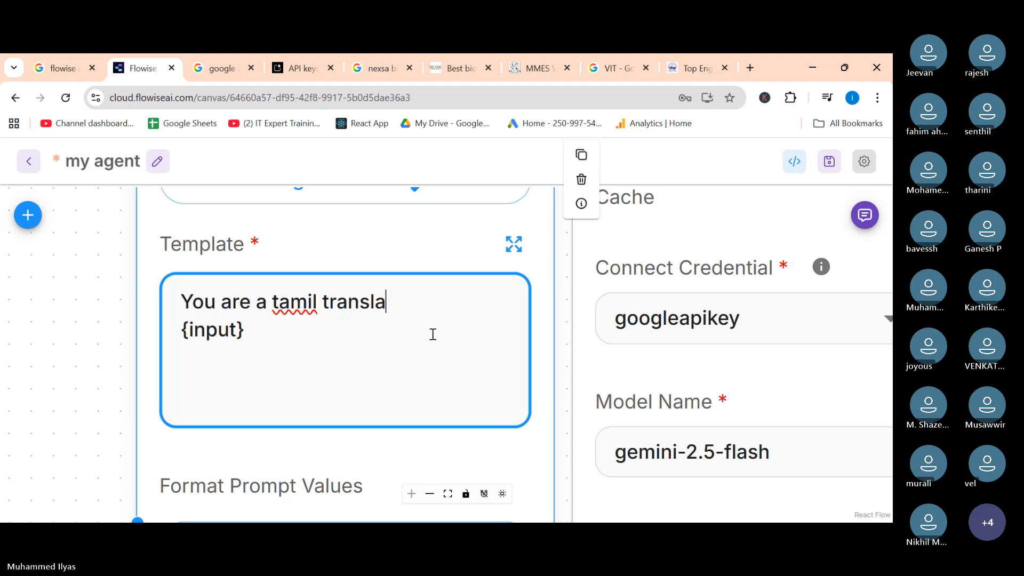
type("tor.")
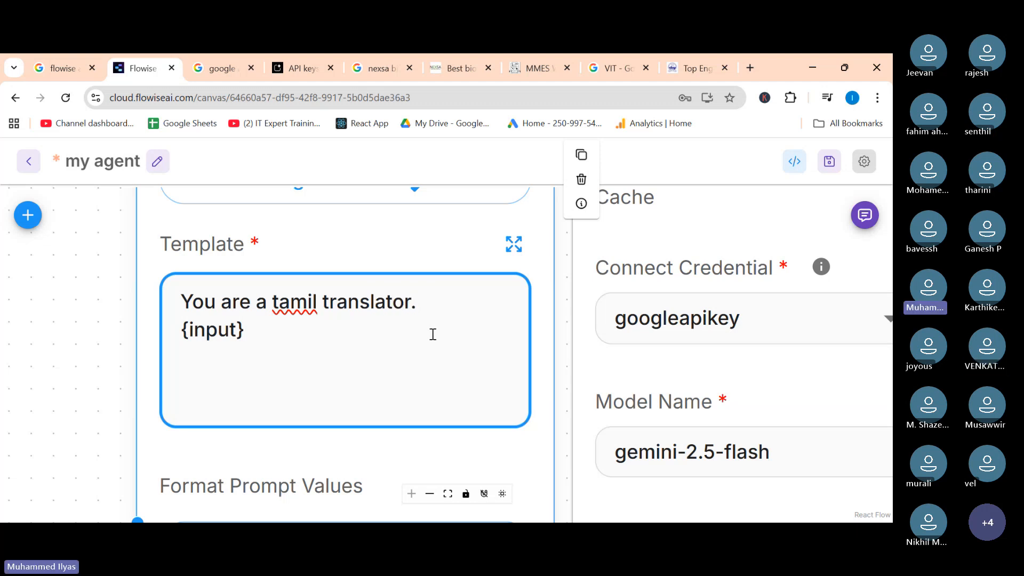
type(" For whatever i")
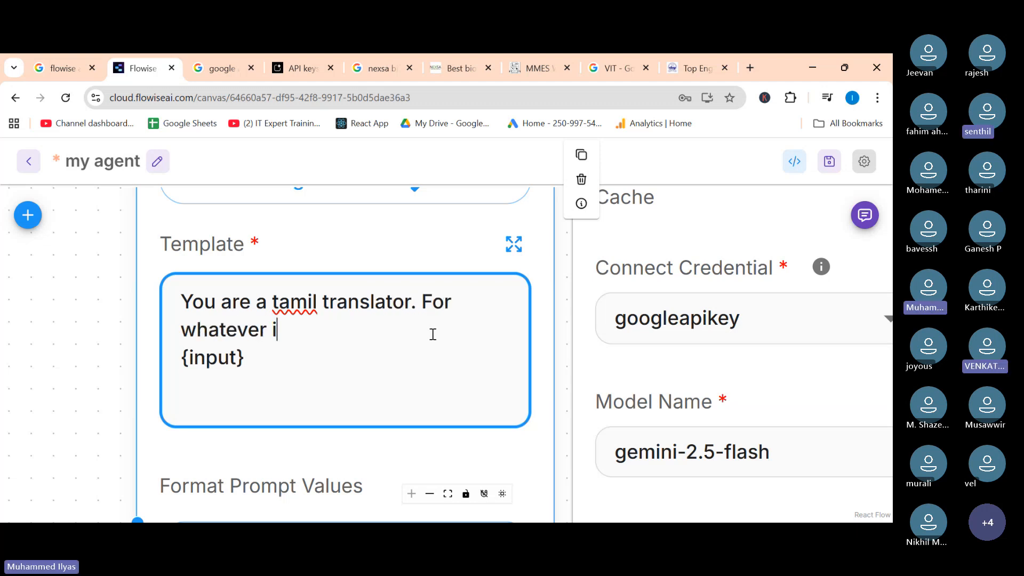
type("nput, iuse")
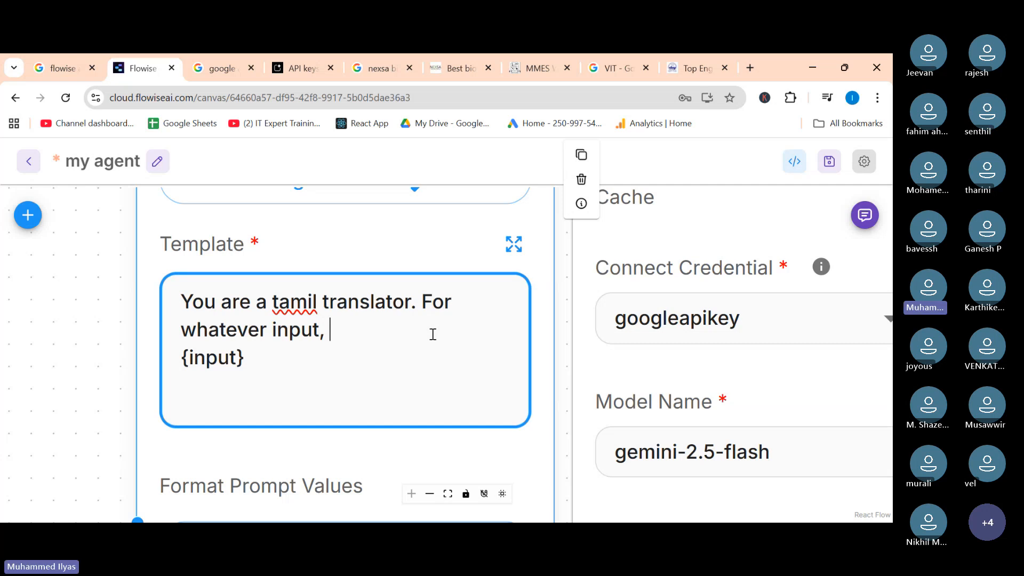
Continue the template with "For whatever input, user give, translate back in tamil." and label the last line "Input: {input}".
key("BackSpace")
key("BackSpace")
type("yu")
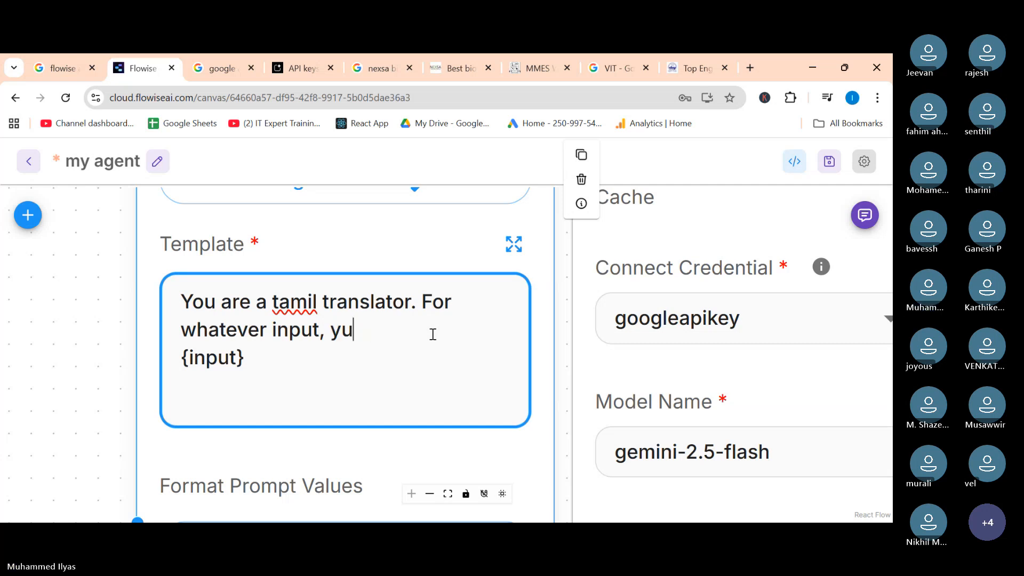
key("BackSpace")
key("BackSpace")
type("user give")
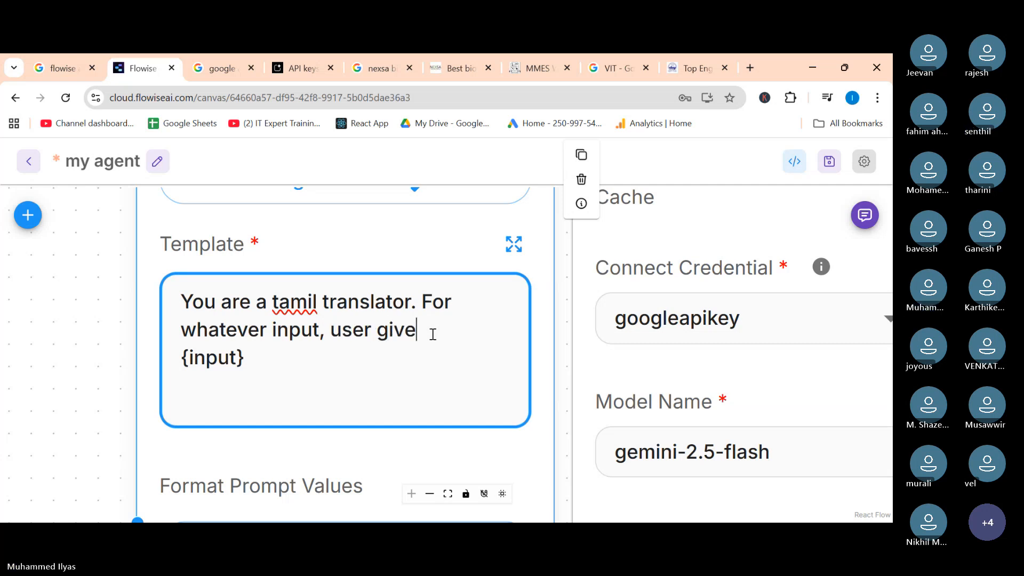
type(", transl")
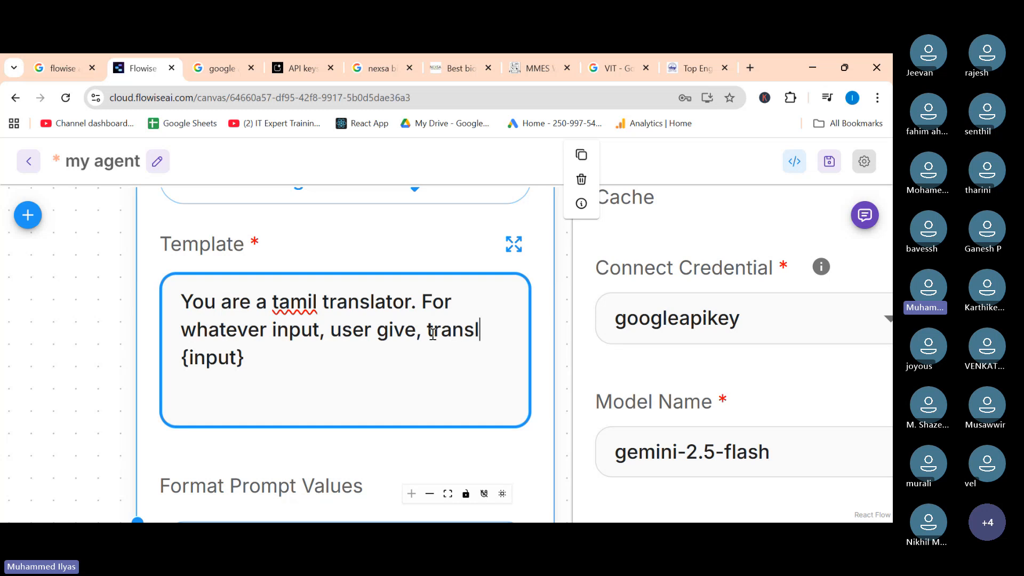
type("ate")
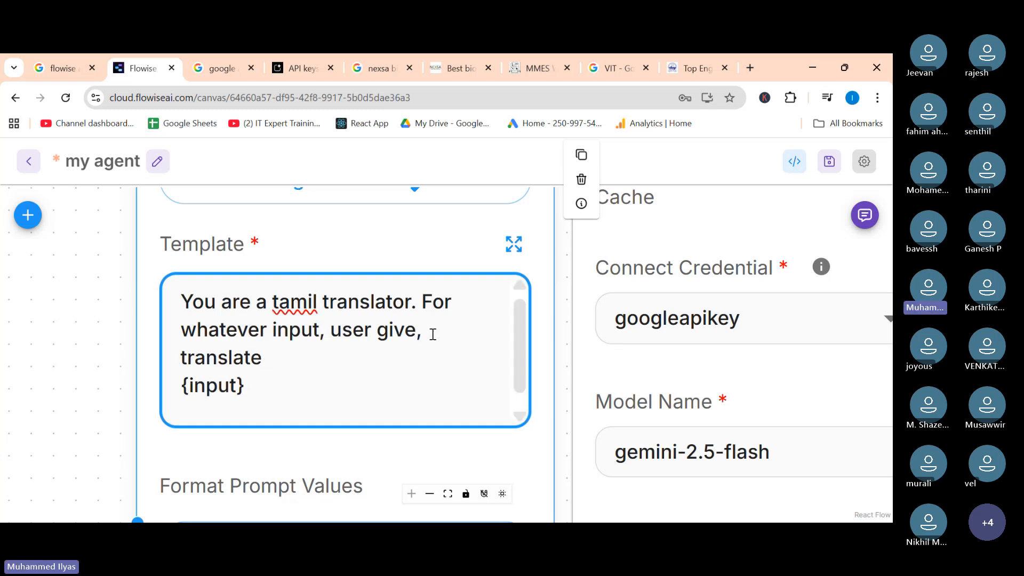
type(" back in tamil an")
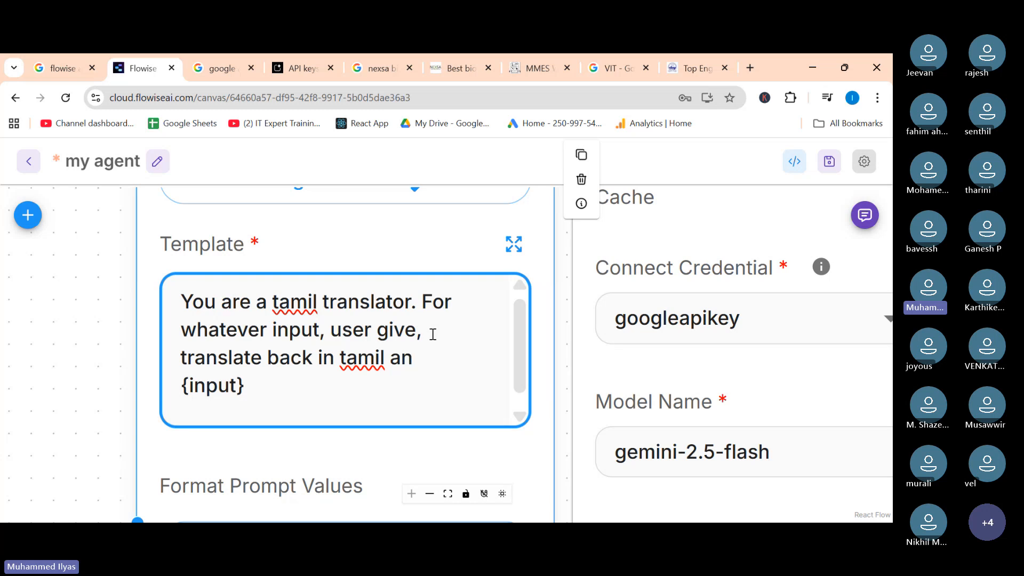
key("BackSpace")
key("BackSpace")
key("BackSpace")
type(".")
key("Return")
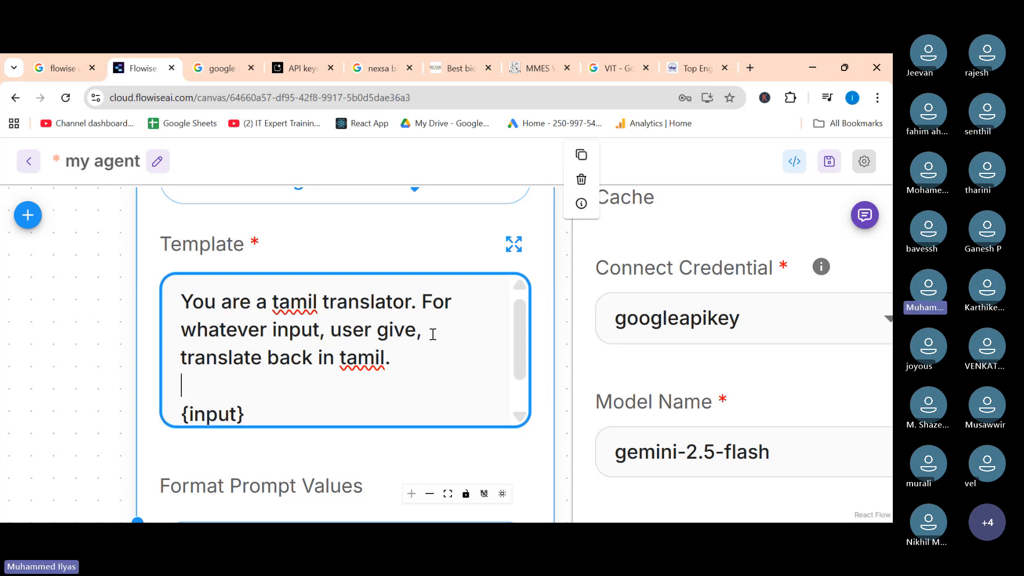
type("Input")
key("Delete")
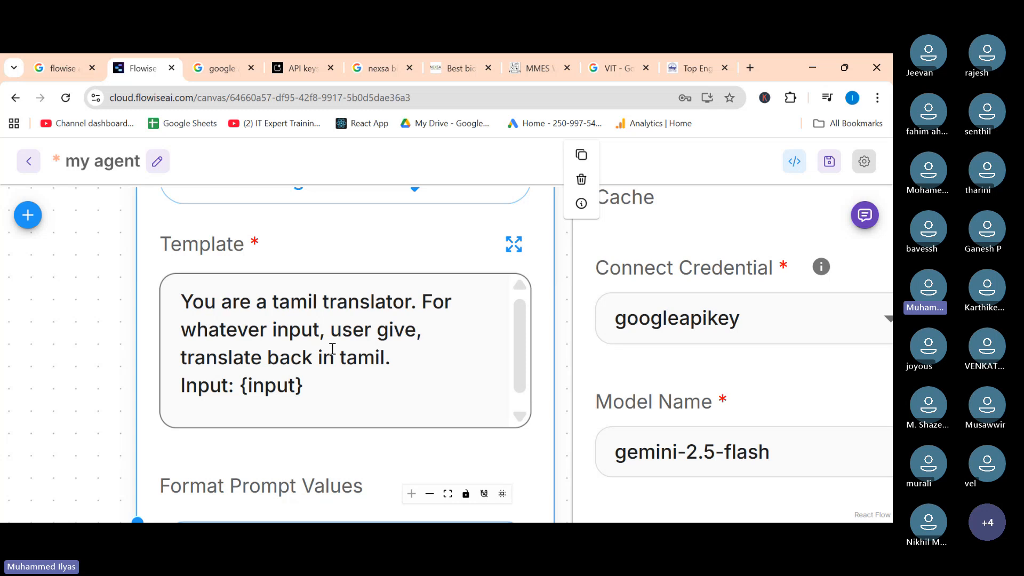
Save the chatflow.
left_click(831, 168)
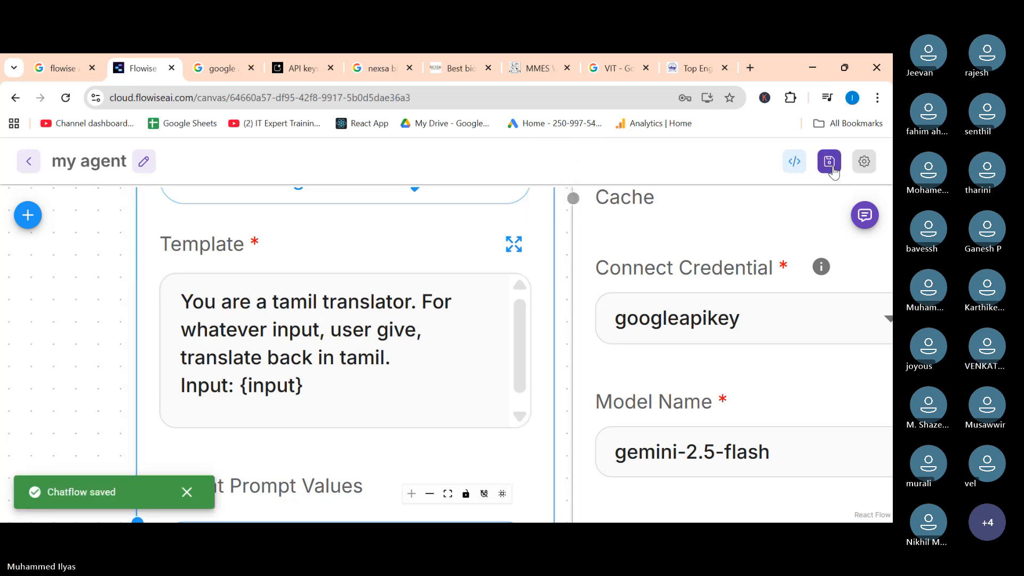
scroll(213, 399, "down", 3)
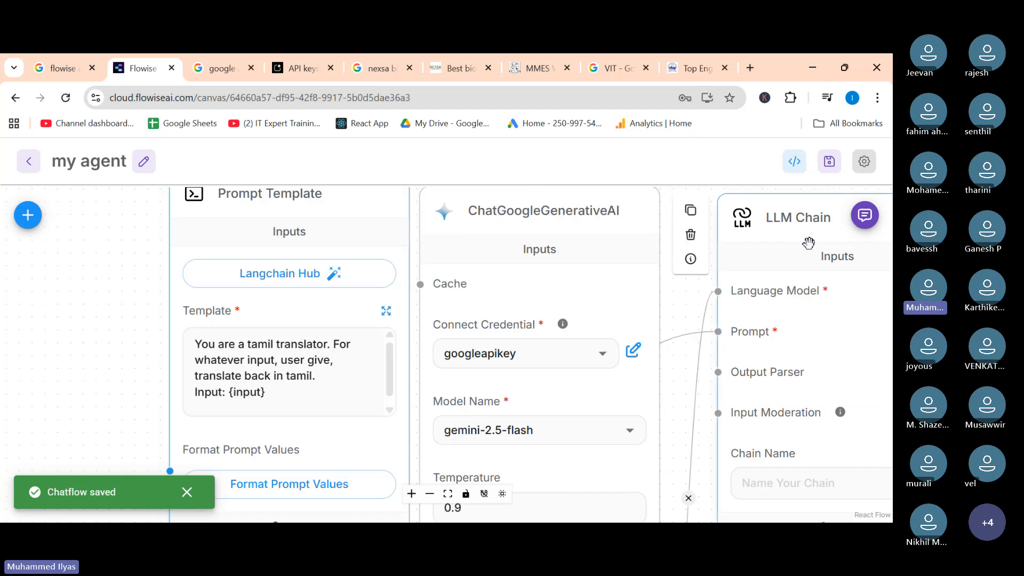
Open the chat panel and send "hello" and then "who are you" to test the translator.
left_click(865, 215)
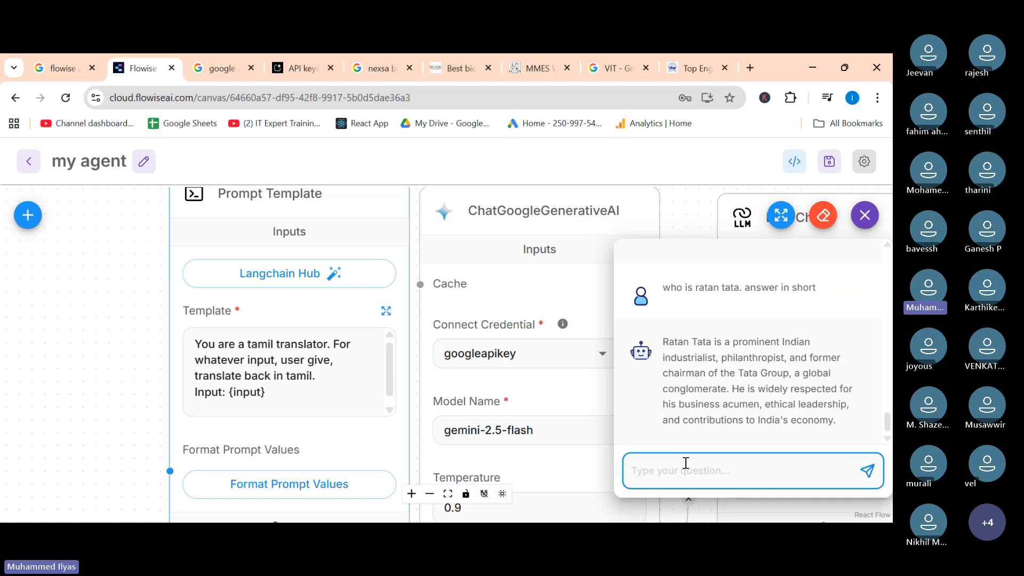
type("hello")
key("Return")
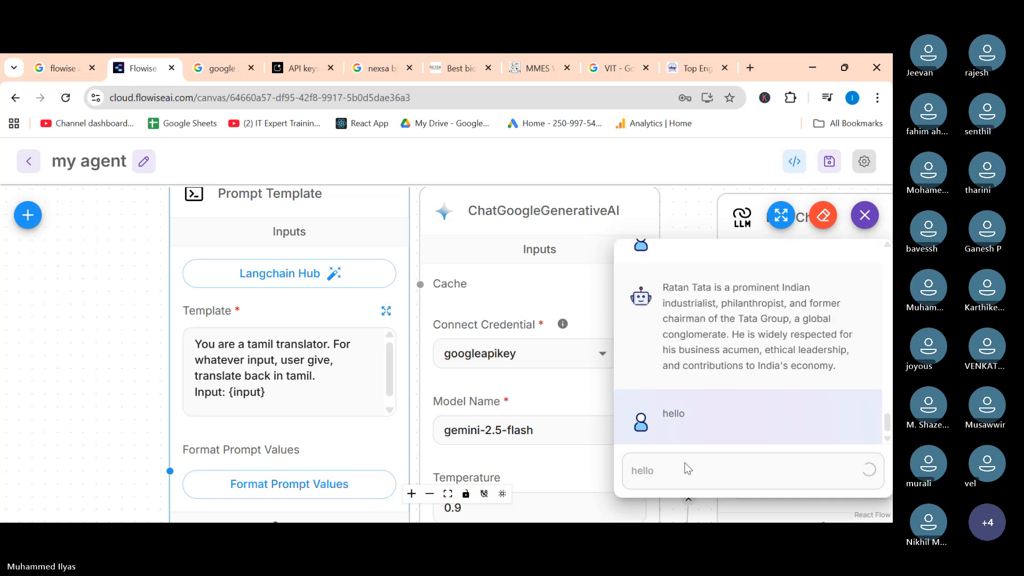
type("who are you")
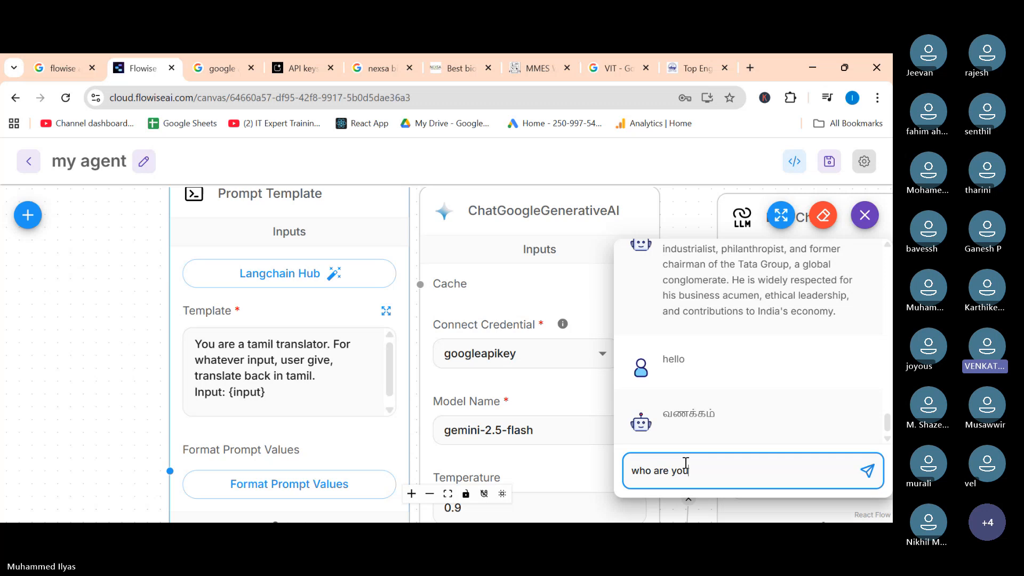
key("Return")
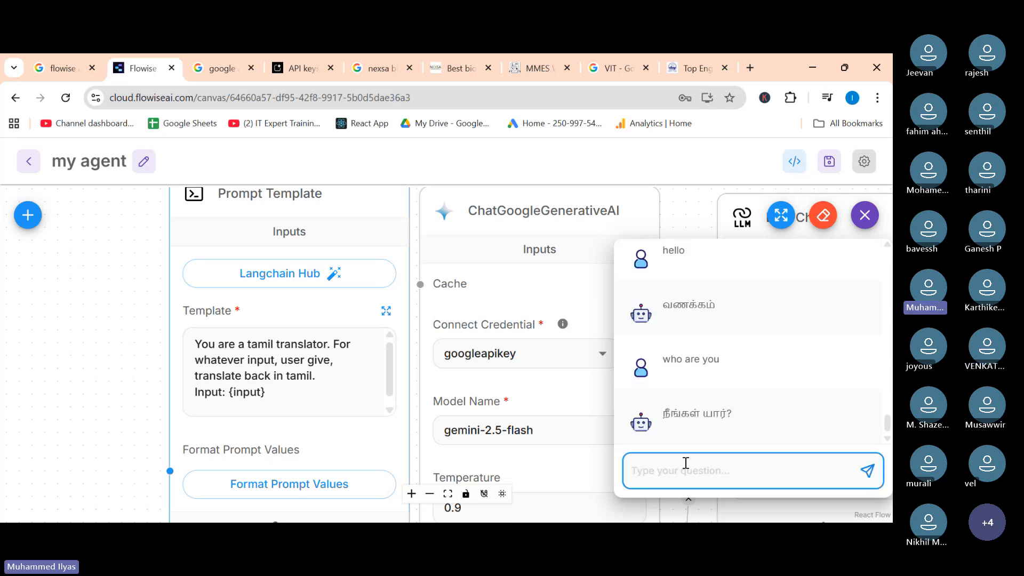
Send "i am a AI trainer" in the chat and read the translated reply.
type("i am a A")
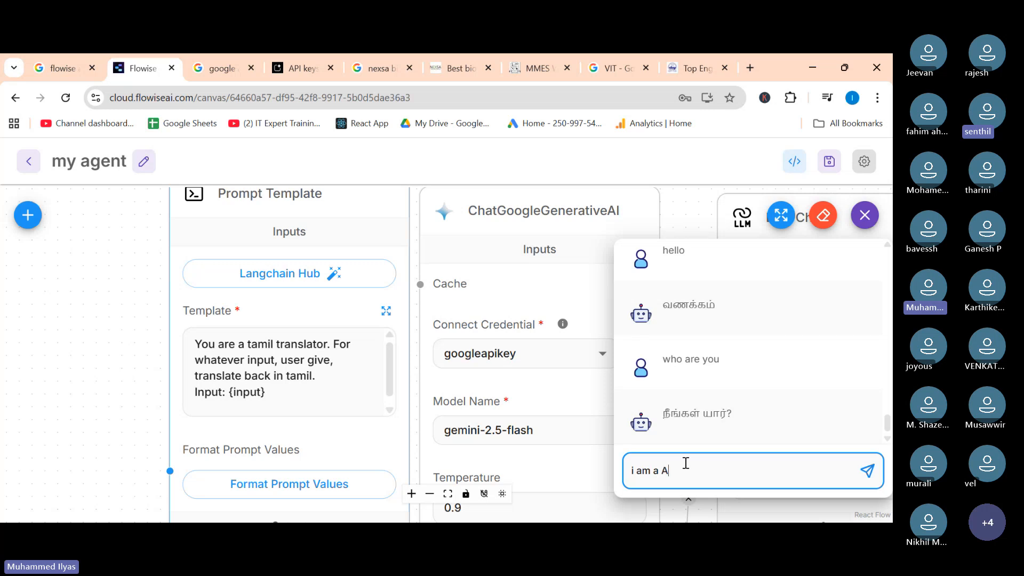
type("I trainer")
key("Return")
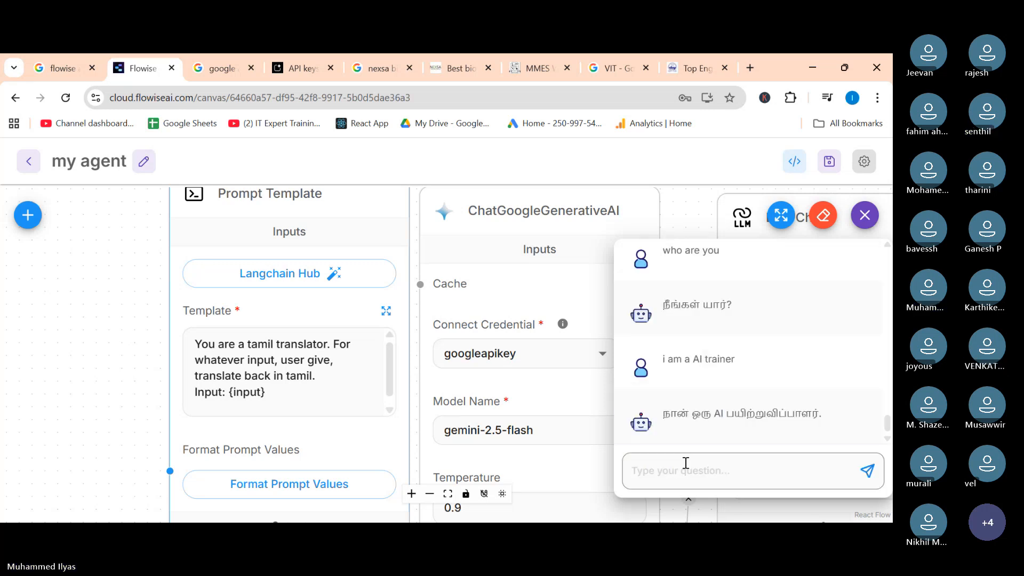
left_click(686, 463)
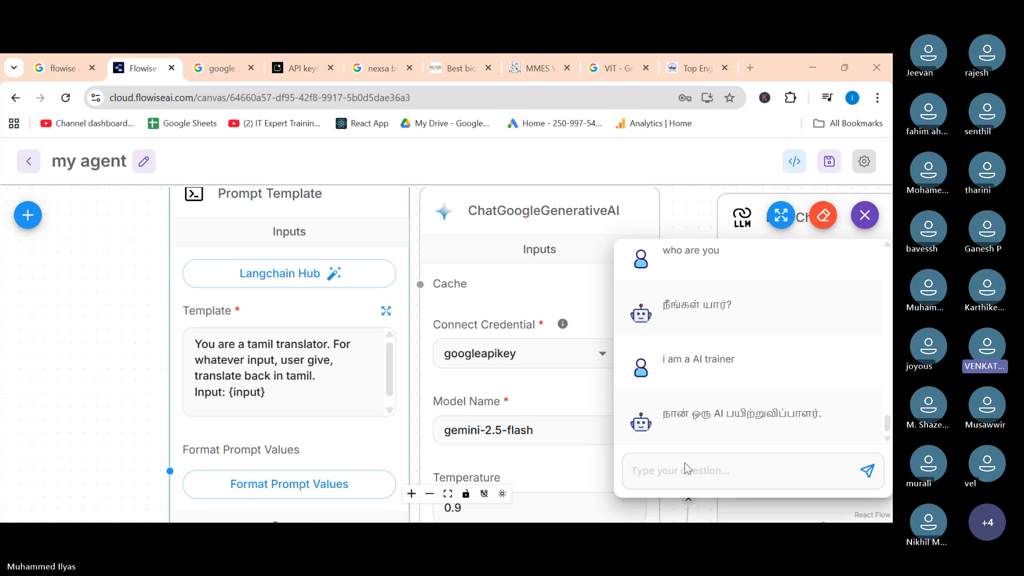
Close the chat and delete the translator instructions from the prompt template, keeping the Input line.
left_click(320, 391)
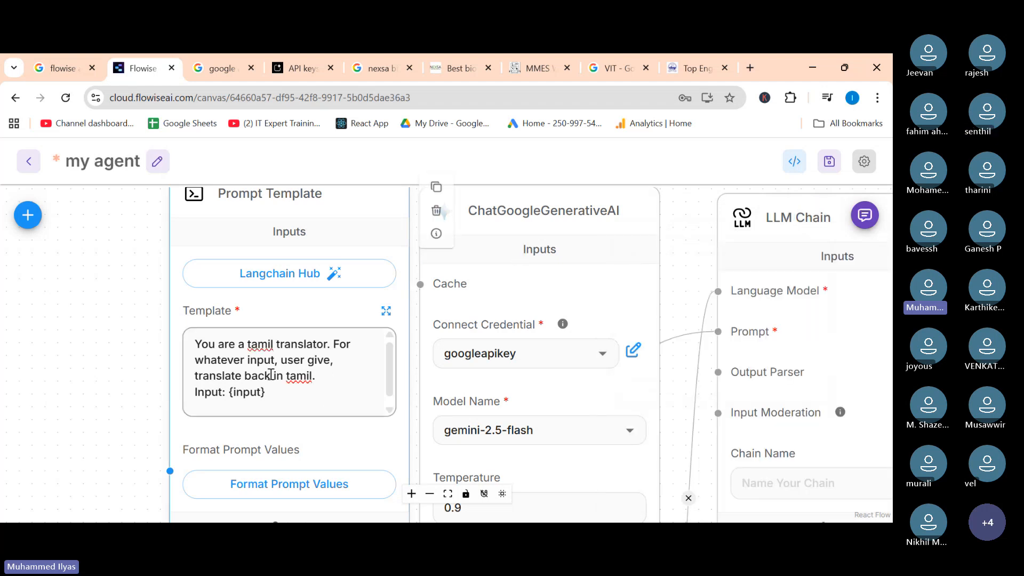
scroll(338, 380, "up", 3)
scroll(259, 408, "down", 2)
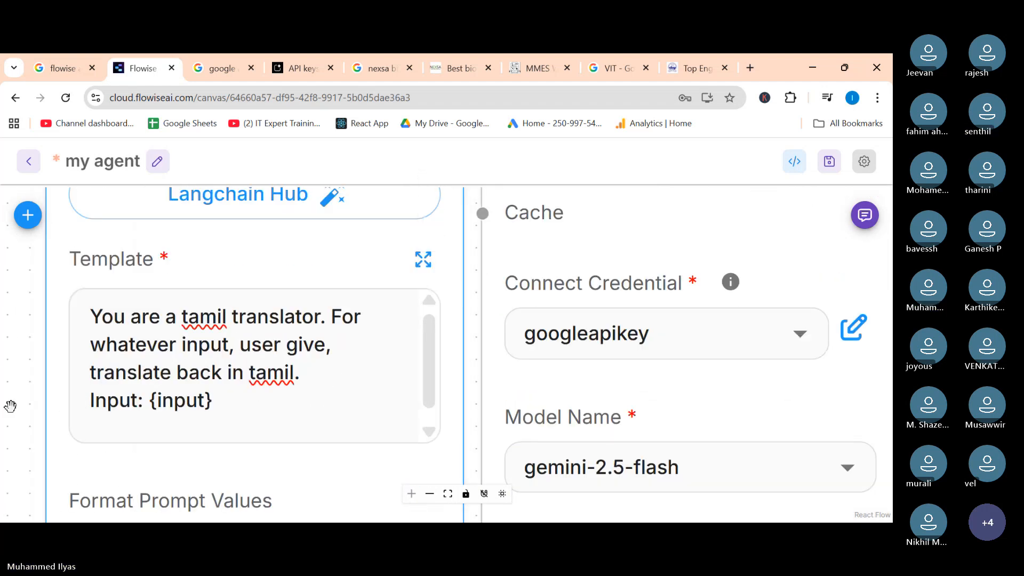
scroll(320, 405, "up", 2)
left_click(308, 377)
left_click_drag(308, 377, 316, 354)
key("BackSpace")
key("BackSpace")
key("BackSpace")
key("BackSpace")
key("BackSpace")
key("BackSpace")
key("BackSpace")
key("BackSpace")
key("BackSpace")
key("BackSpace")
key("BackSpace")
key("BackSpace")
key("BackSpace")
key("BackSpace")
key("BackSpace")
key("BackSpace")
key("BackSpace")
key("BackSpace")
key("BackSpace")
key("BackSpace")
key("BackSpace")
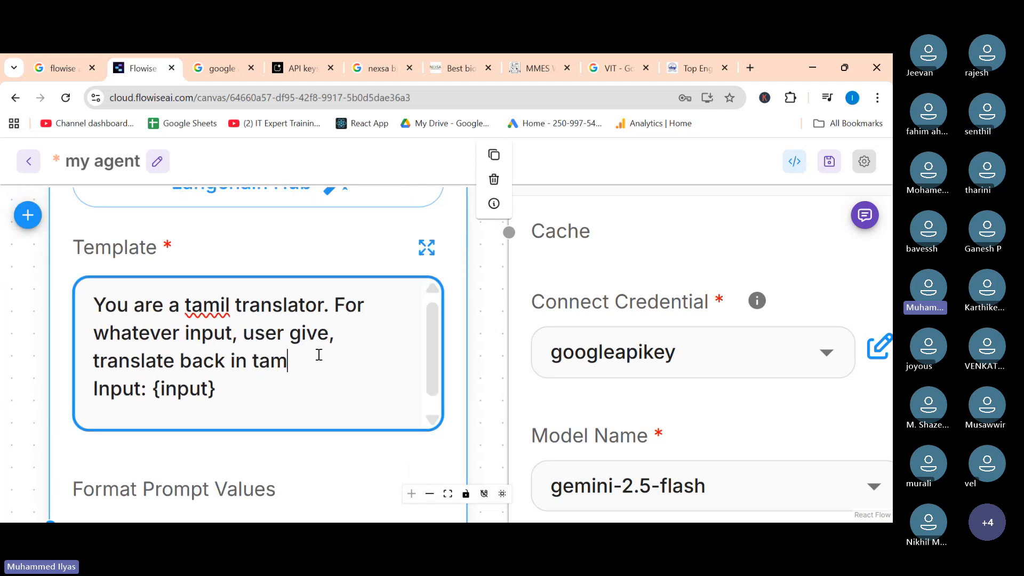
key("BackSpace")
key("BackSpace")
key("BackSpace")
key("BackSpace")
key("BackSpace")
key("BackSpace")
key("BackSpace")
key("BackSpace")
key("BackSpace")
key("BackSpace")
key("BackSpace")
key("BackSpace")
key("BackSpace")
key("BackSpace")
key("BackSpace")
key("BackSpace")
key("BackSpace")
key("BackSpace")
key("BackSpace")
key("BackSpace")
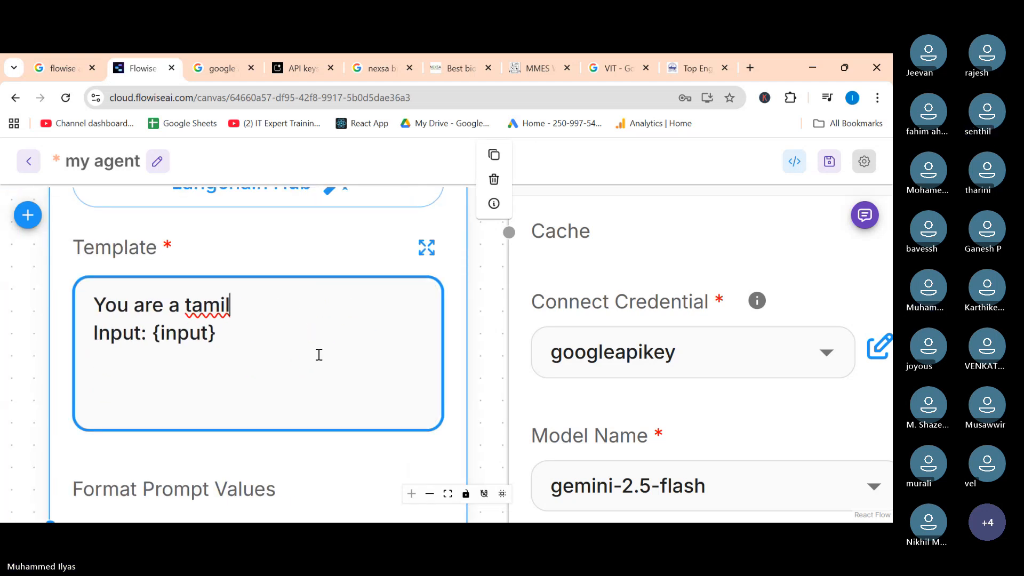
Start the template with "You are a scifi story teller. user will give you 3 words".
type("You are a")
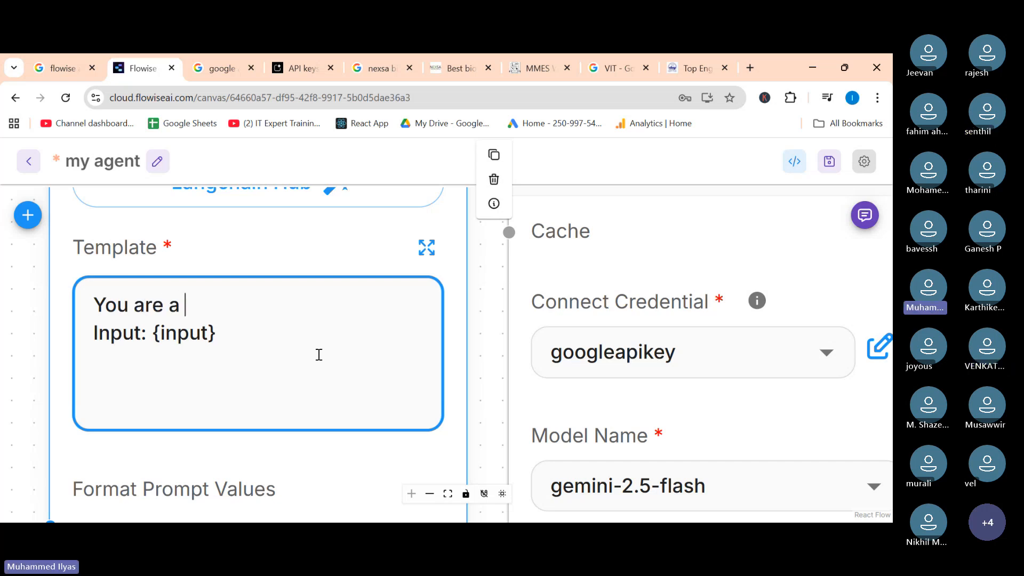
type(" scig")
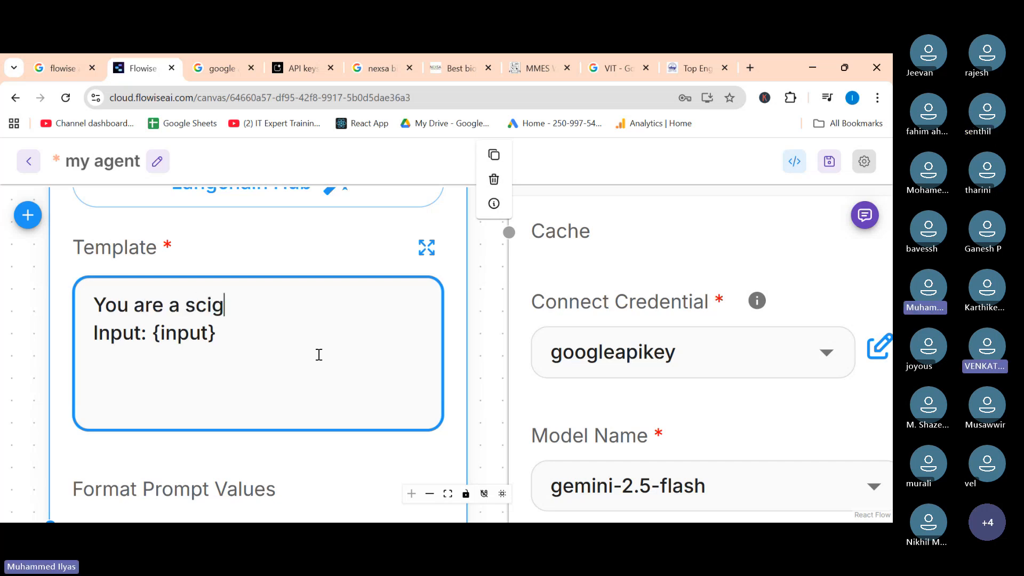
key("BackSpace")
type("fi storr")
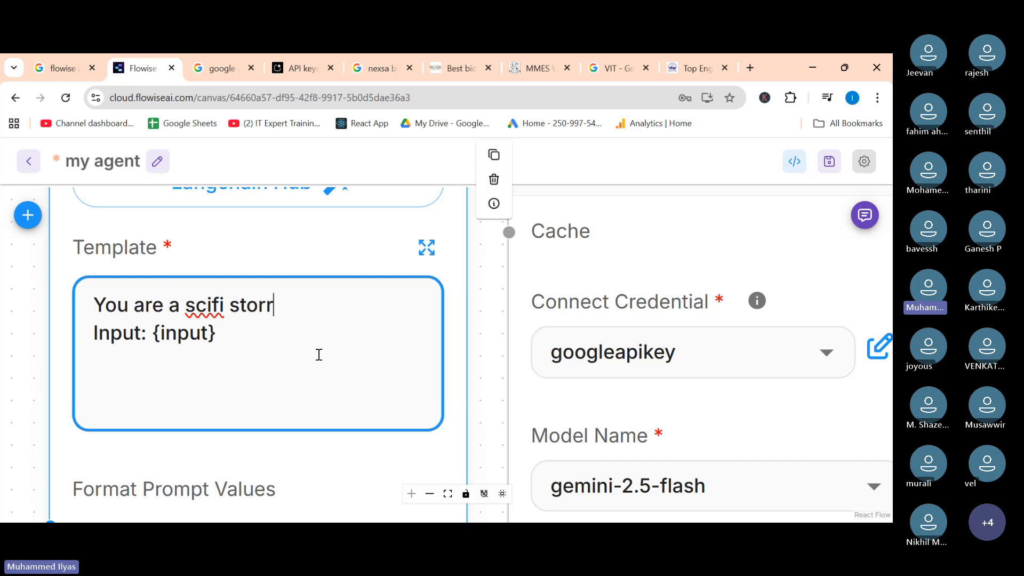
key("BackSpace")
type("y tellwer")
key("BackSpace")
key("BackSpace")
key("BackSpace")
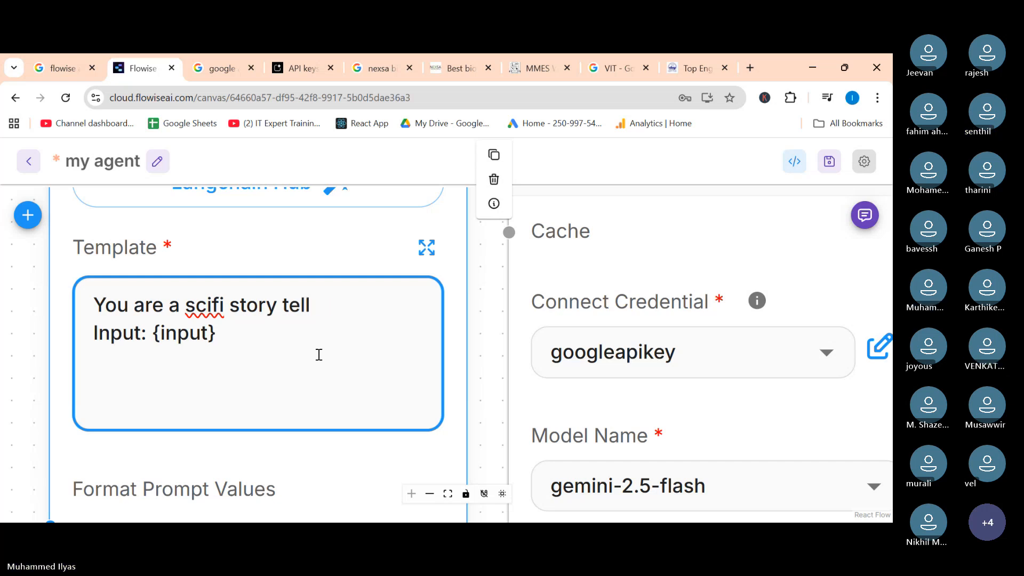
type("er. I")
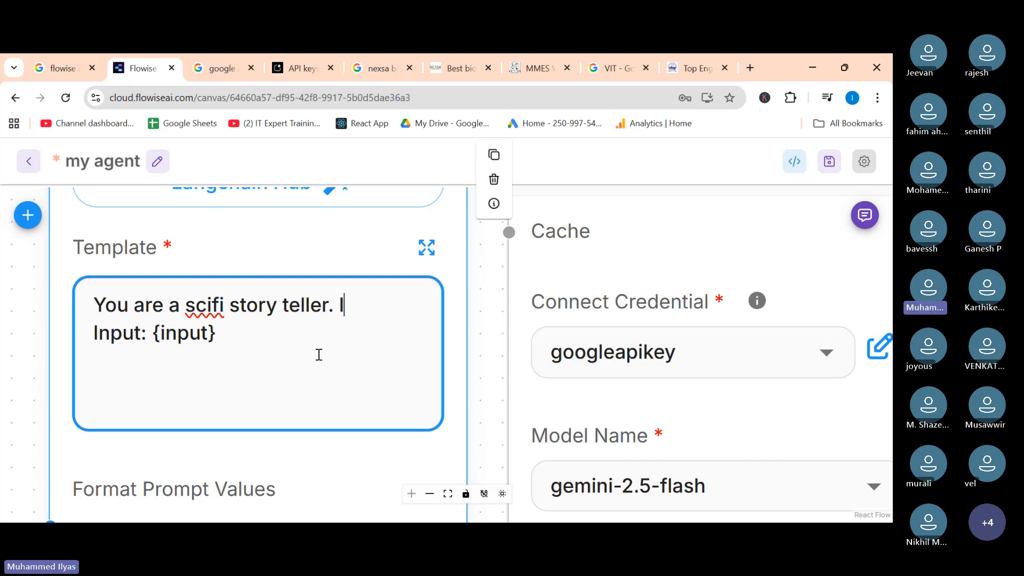
type("w")
key("BackSpace")
key("BackSpace")
type("user ")
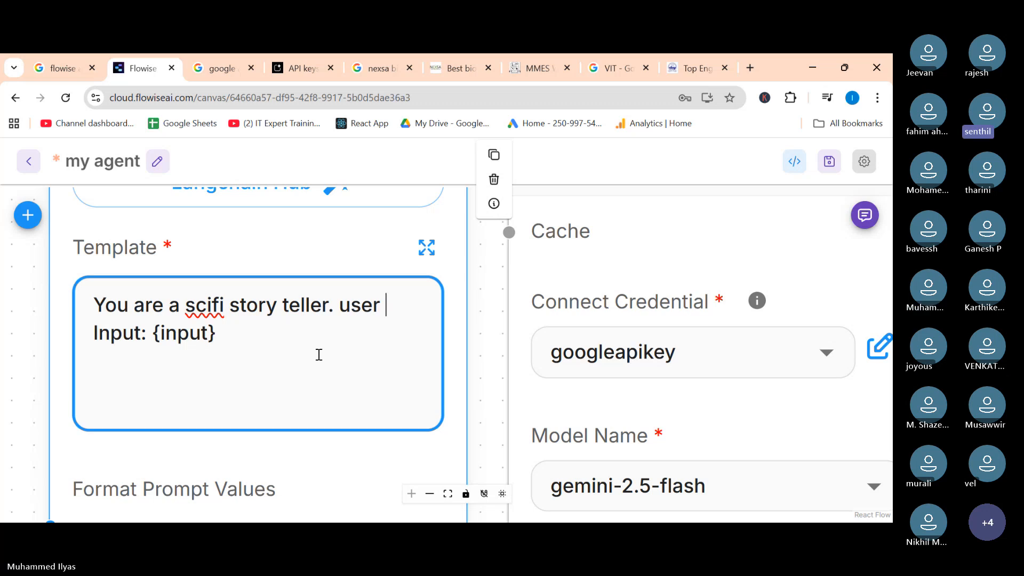
type("will give you")
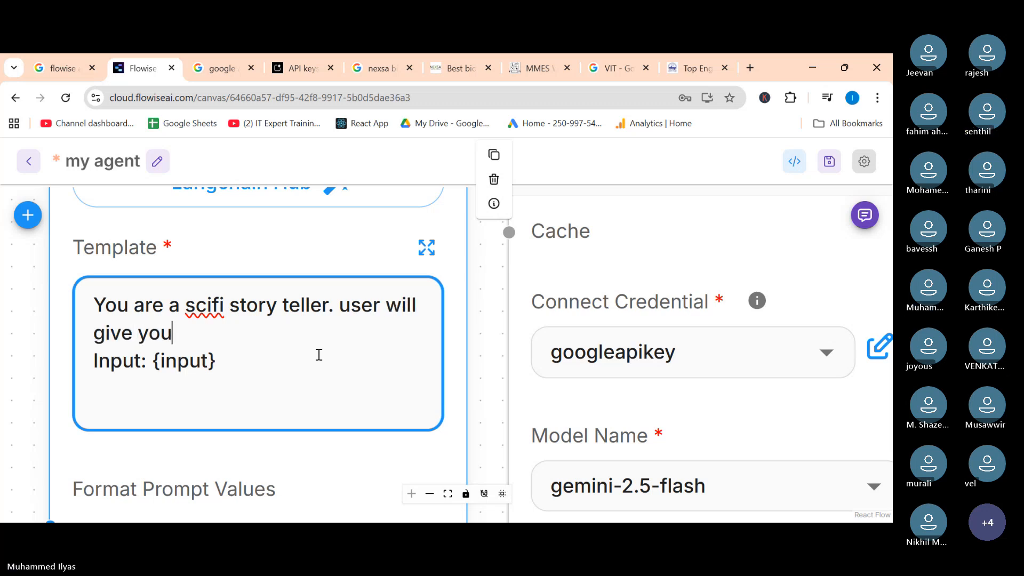
type(" 3 words")
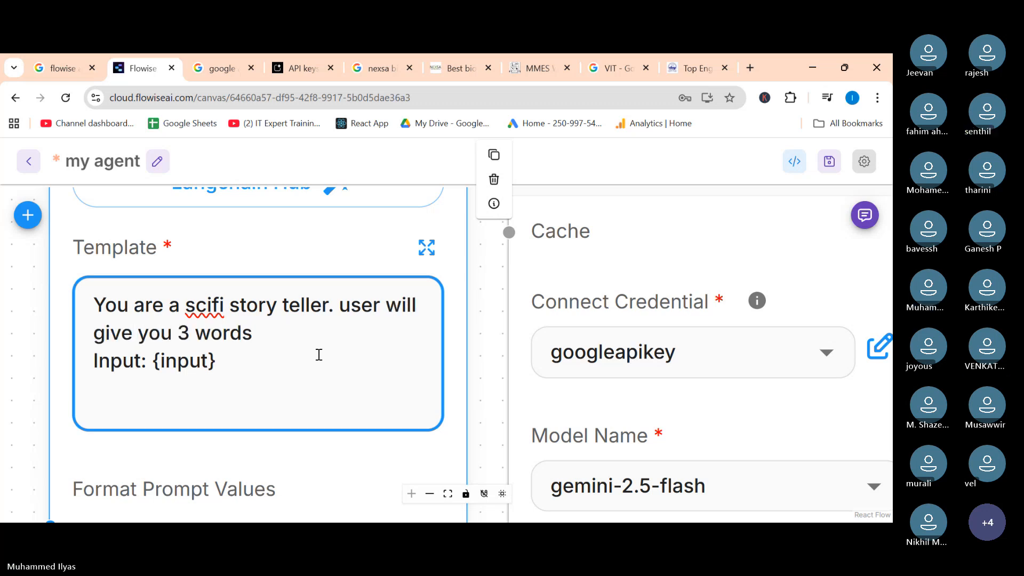
type(". Form a")
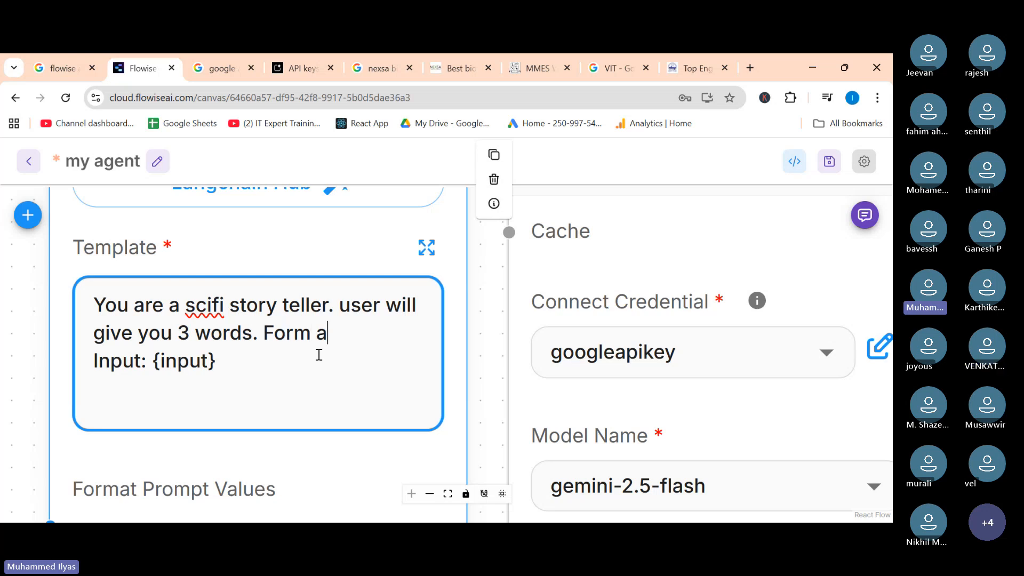
type(" sci")
Continue the template with ". Form a story out of it for a 10 year old kids".
key("BackSpace")
key("BackSpace")
key("BackSpace")
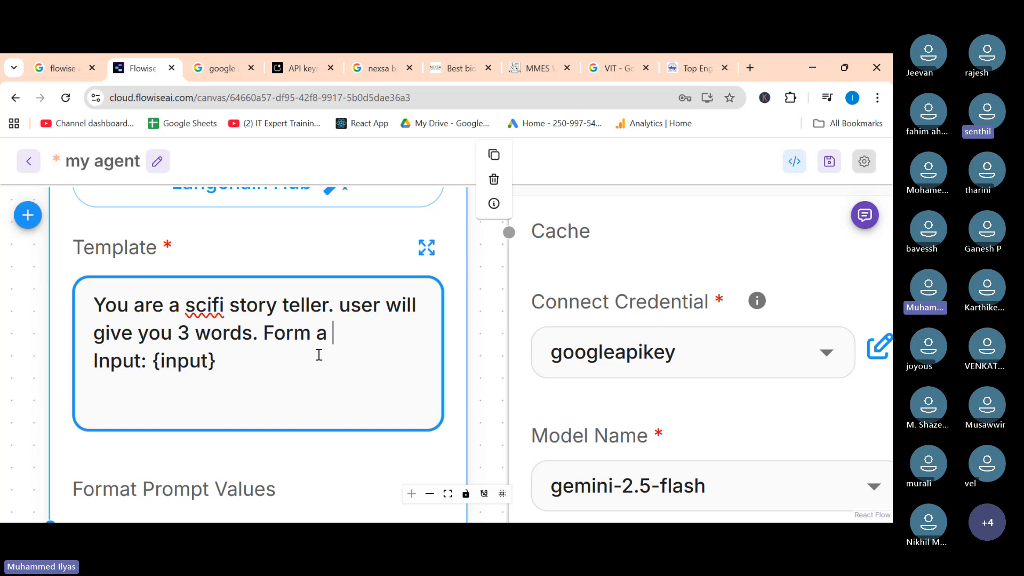
type("story out of it and say ")
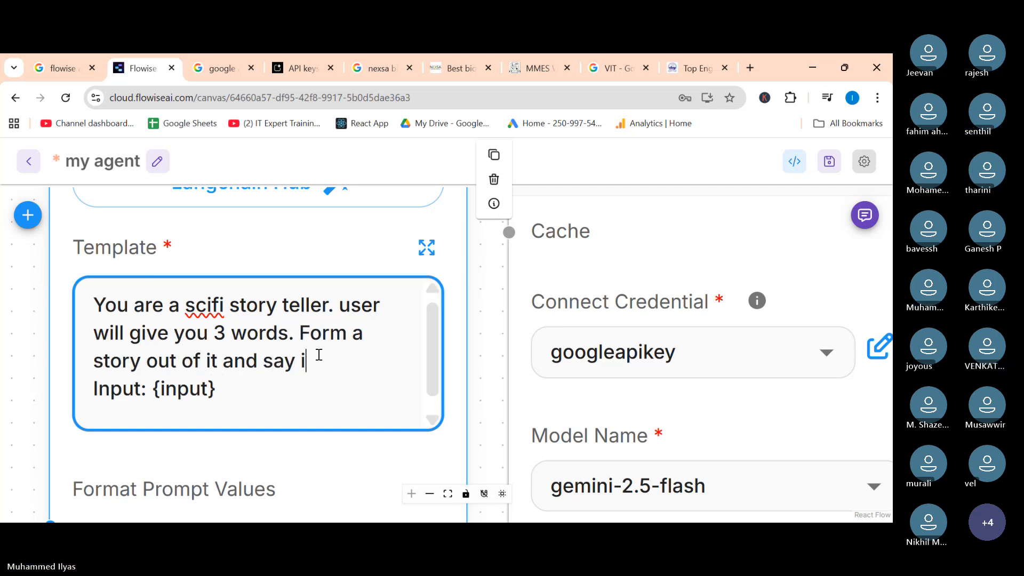
type("it for")
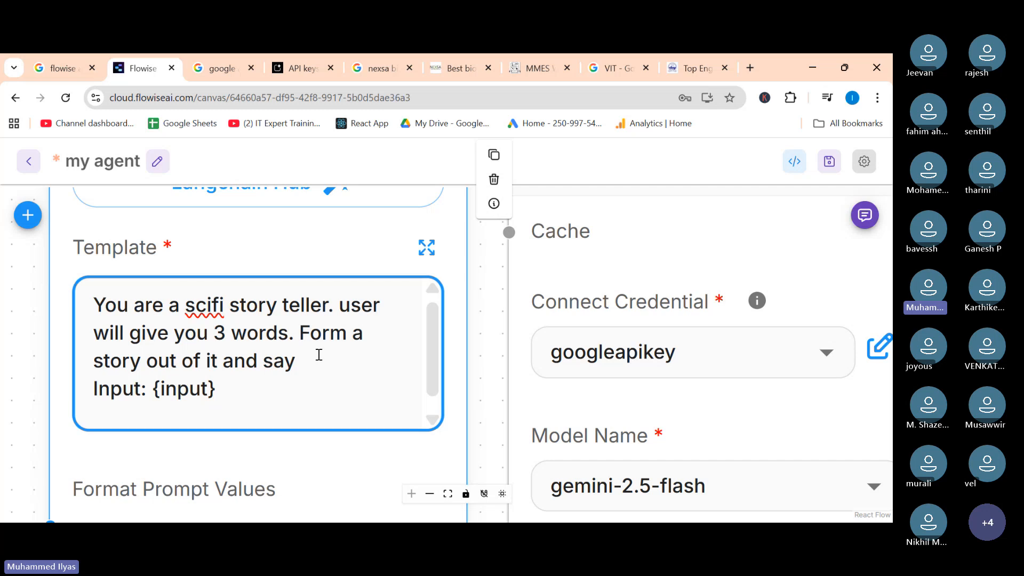
key("BackSpace")
key("BackSpace")
key("BackSpace")
key("BackSpace")
type("gve")
key("BackSpace")
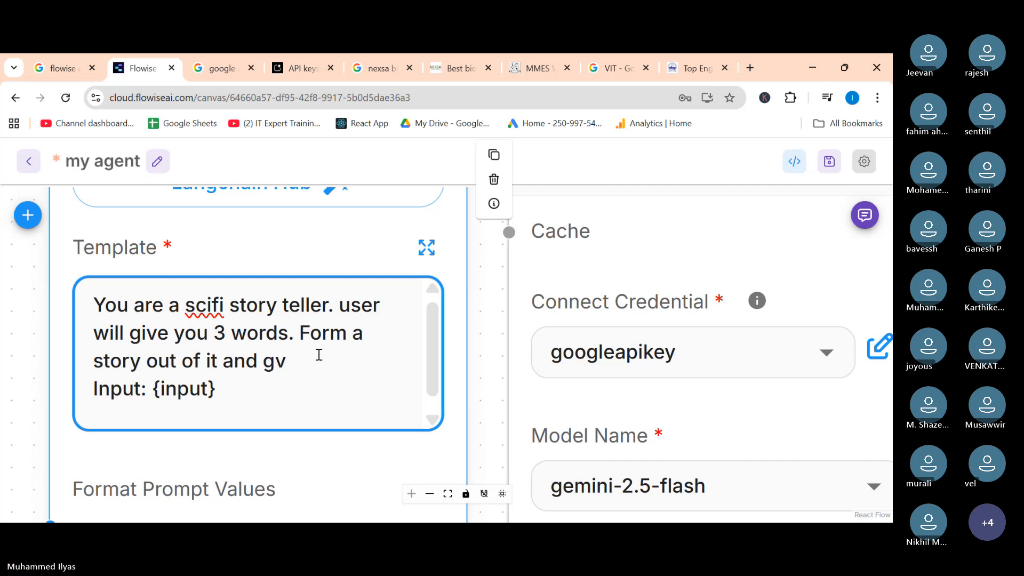
key("BackSpace")
key("BackSpace")
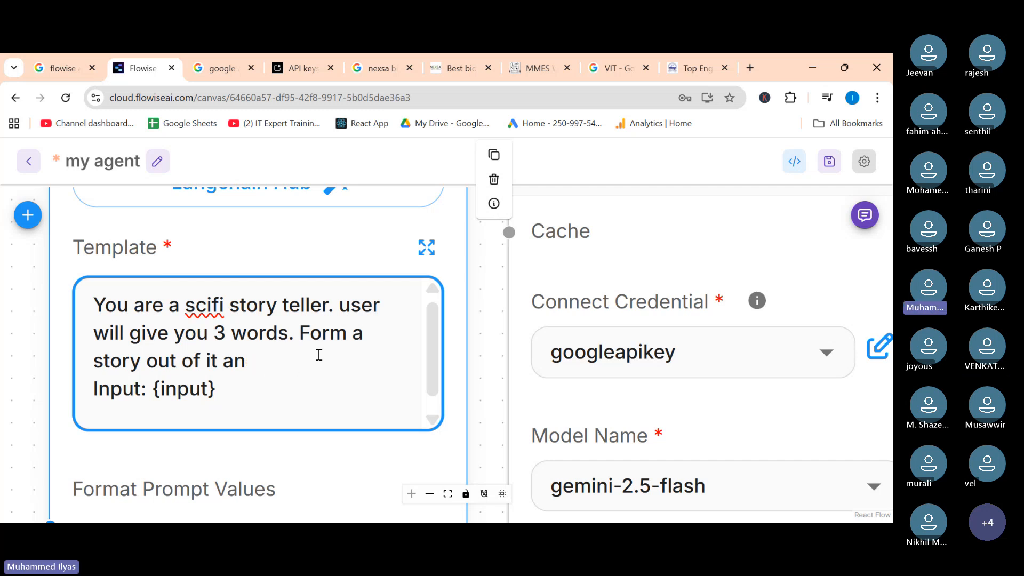
key("BackSpace")
key("BackSpace")
type("for a 10 year o")
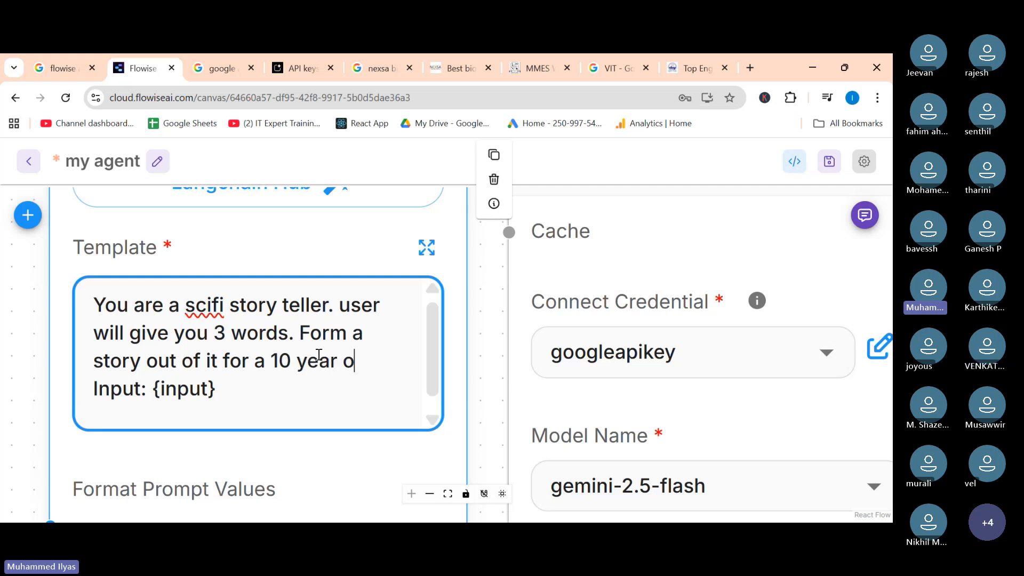
type("ld kids")
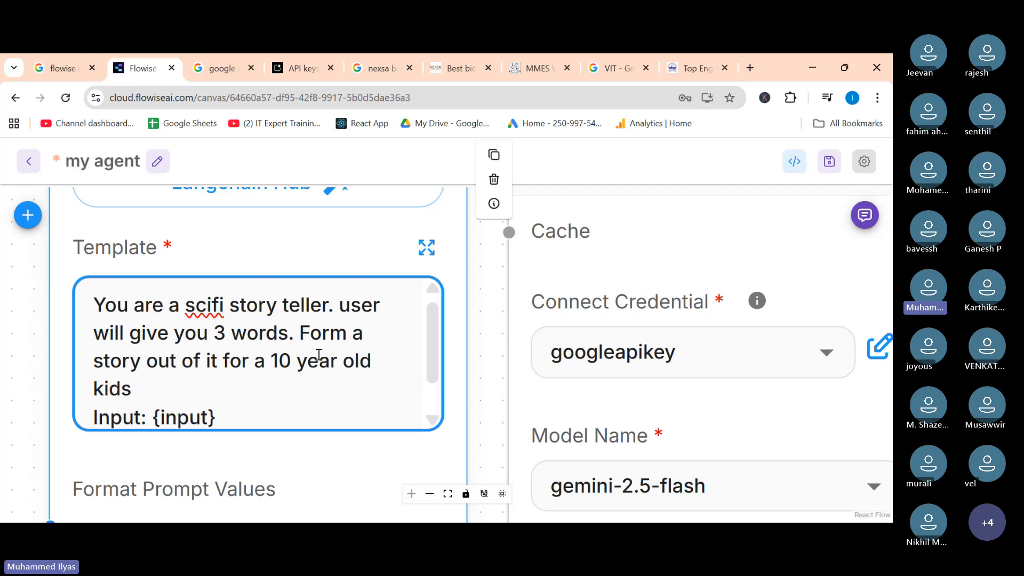
type(". S")
Add the sentence ". Story should be of 100 words." to the template.
type("tory s")
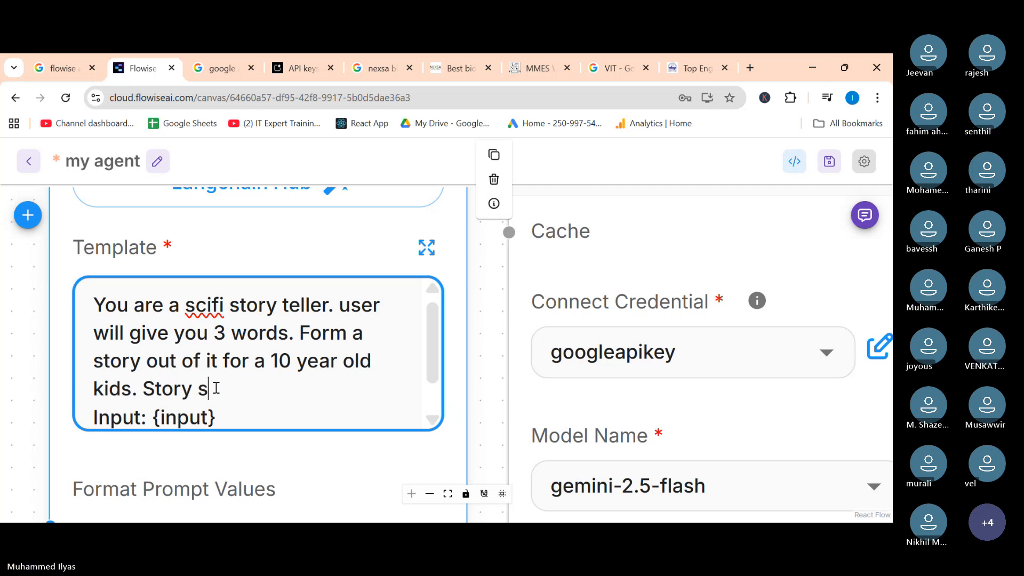
type("huo")
key("BackSpace")
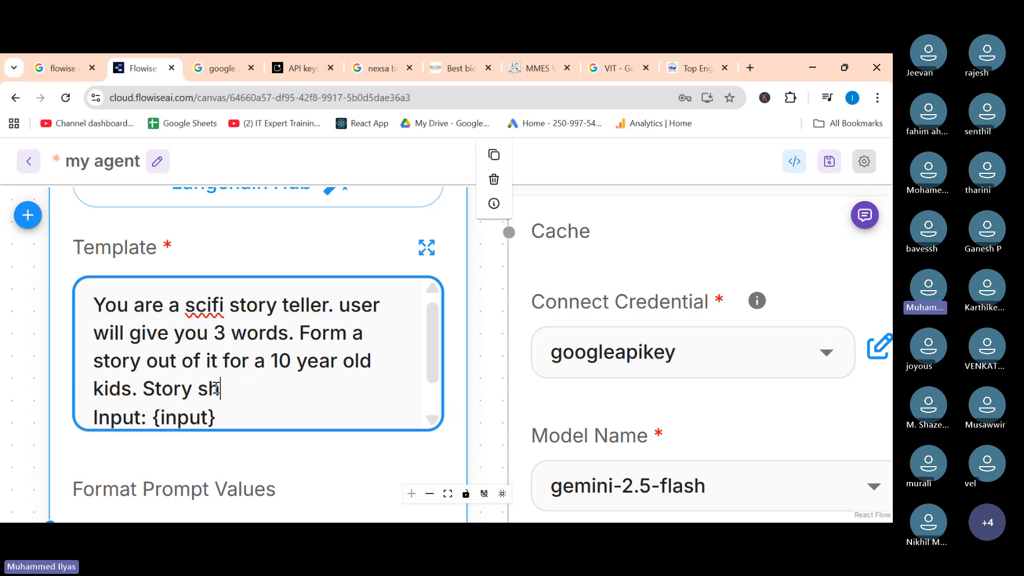
type("ould be")
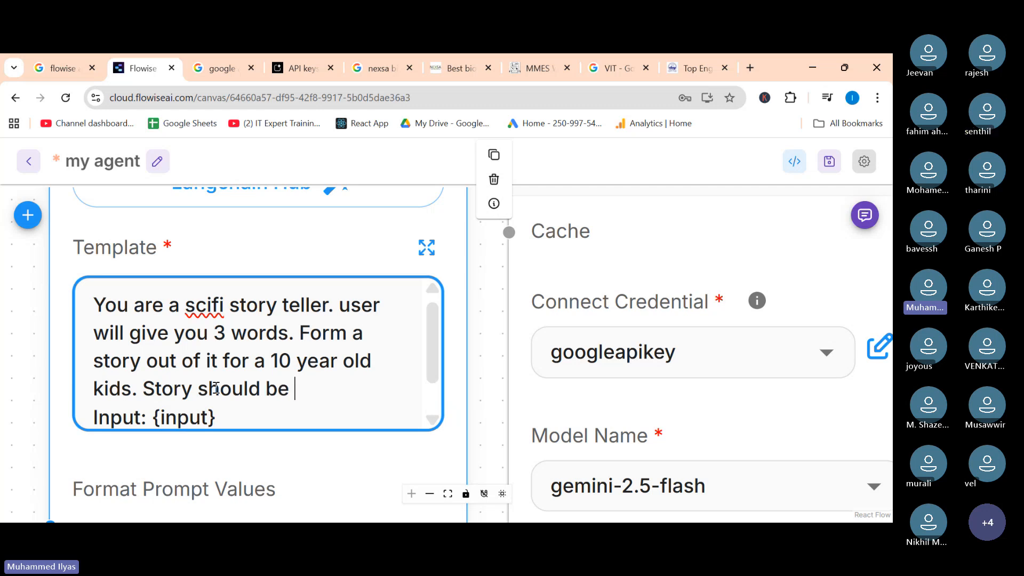
type(" of 100 w")
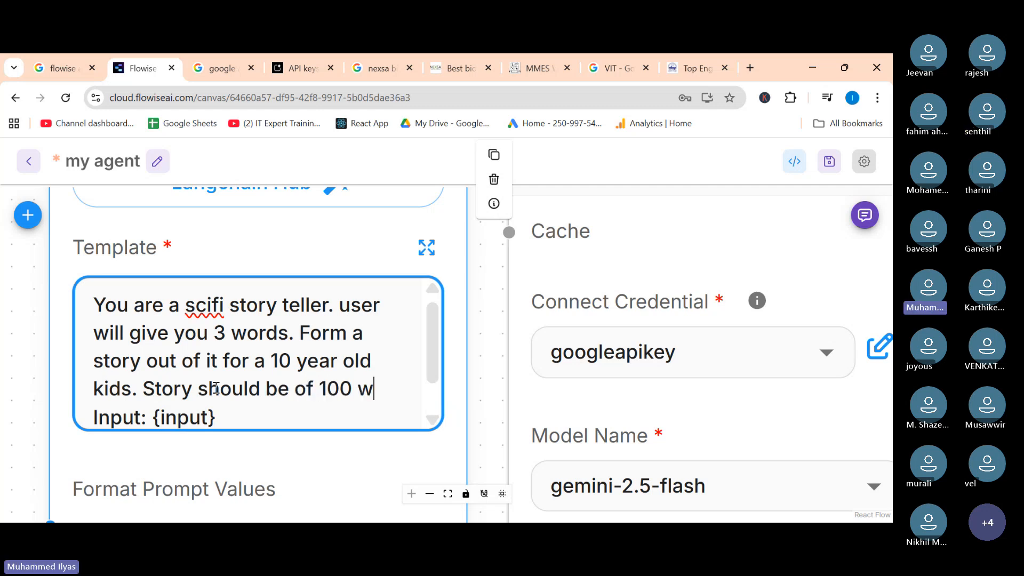
type("ords.")
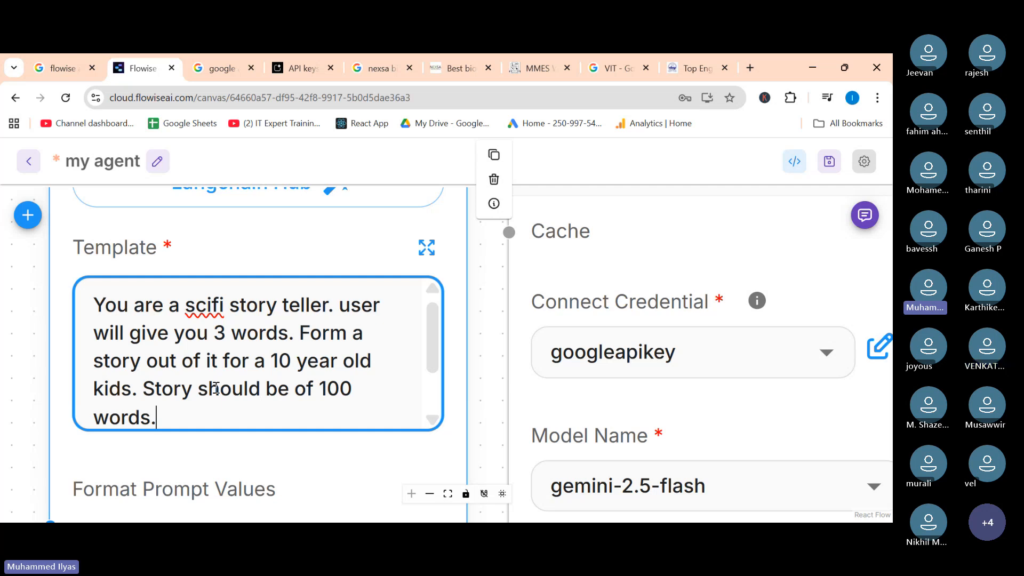
Finish the template instructions with "Story in tanglish." before the Input line.
left_click_drag(425, 339, 429, 372)
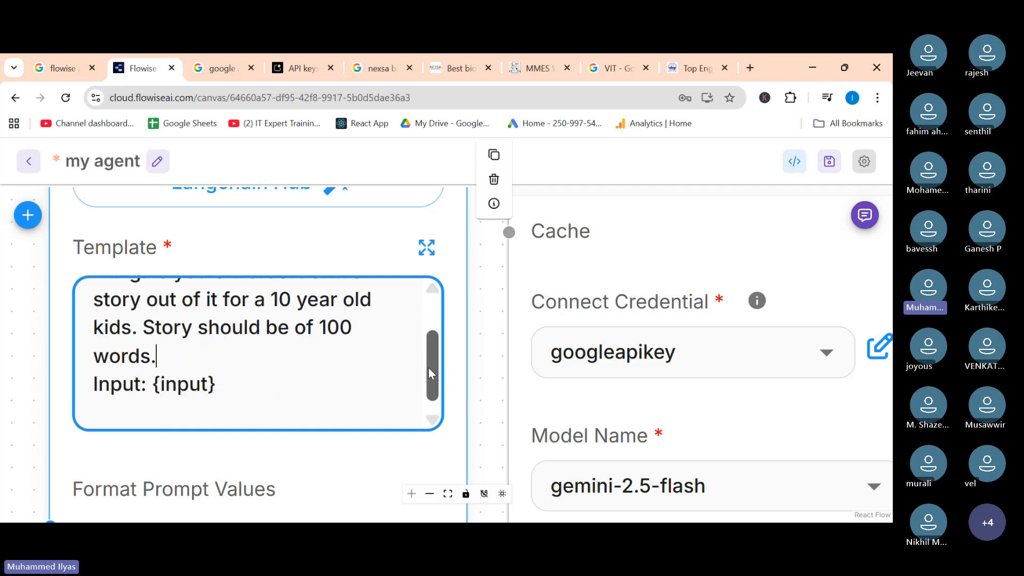
scroll(249, 381, "down", 2)
scroll(249, 381, "up", 2)
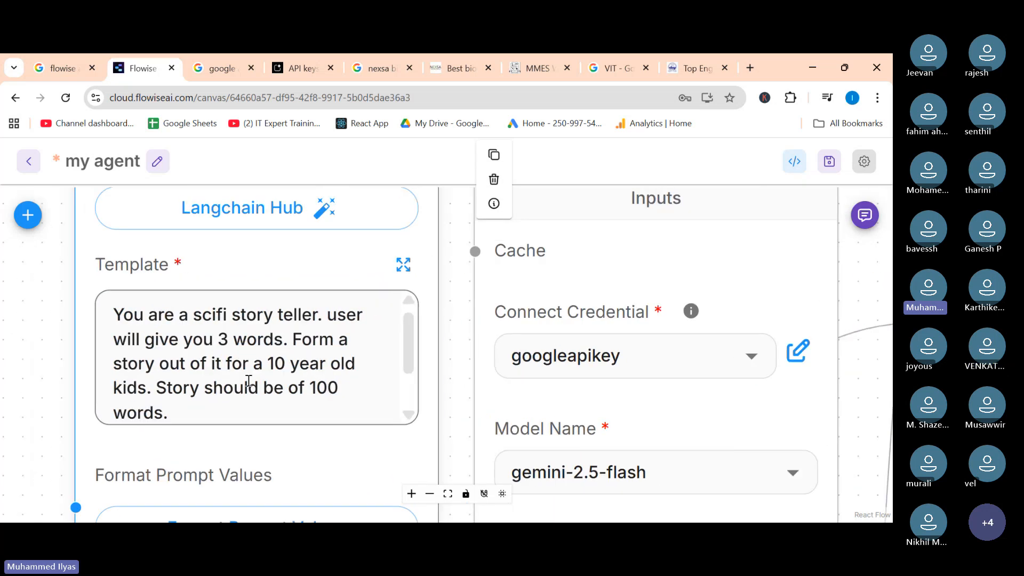
left_click_drag(427, 342, 428, 380)
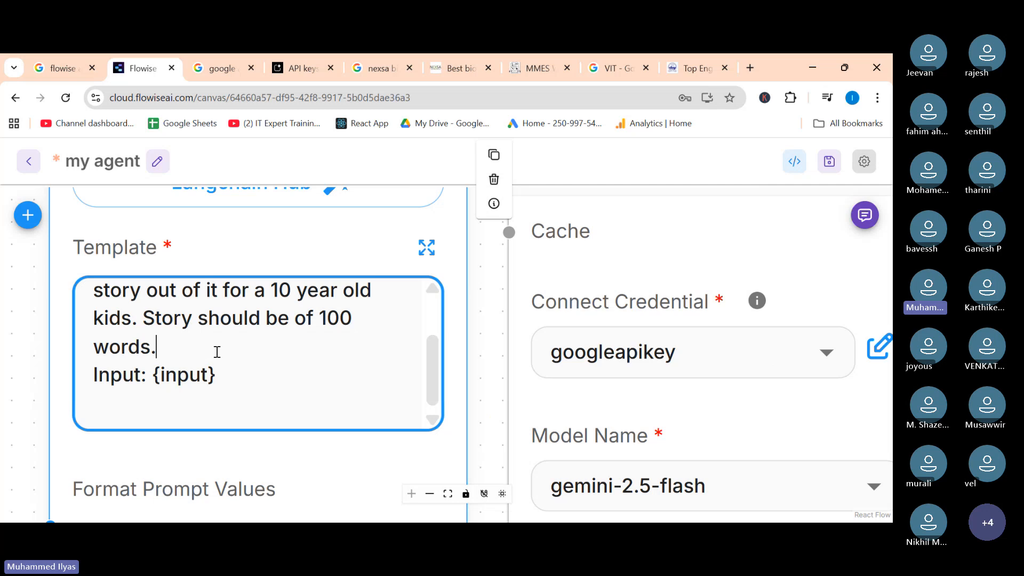
type("Storyu")
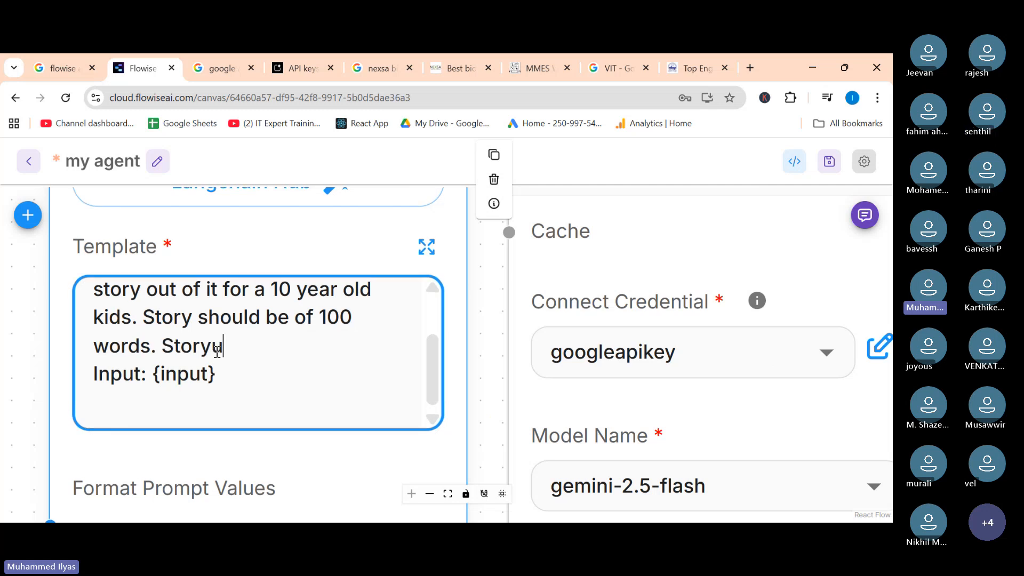
key("BackSpace")
type("in")
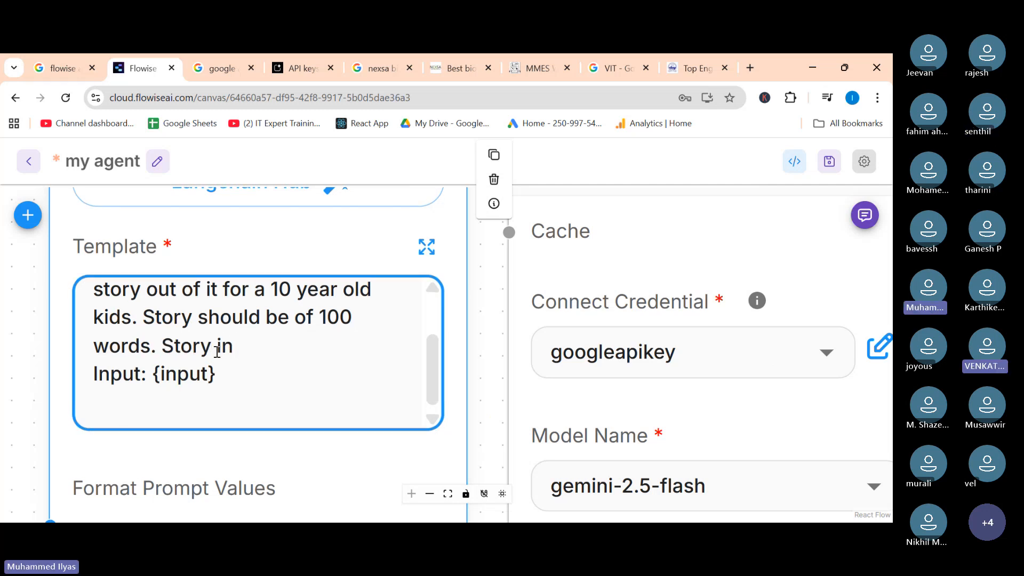
type(" tan")
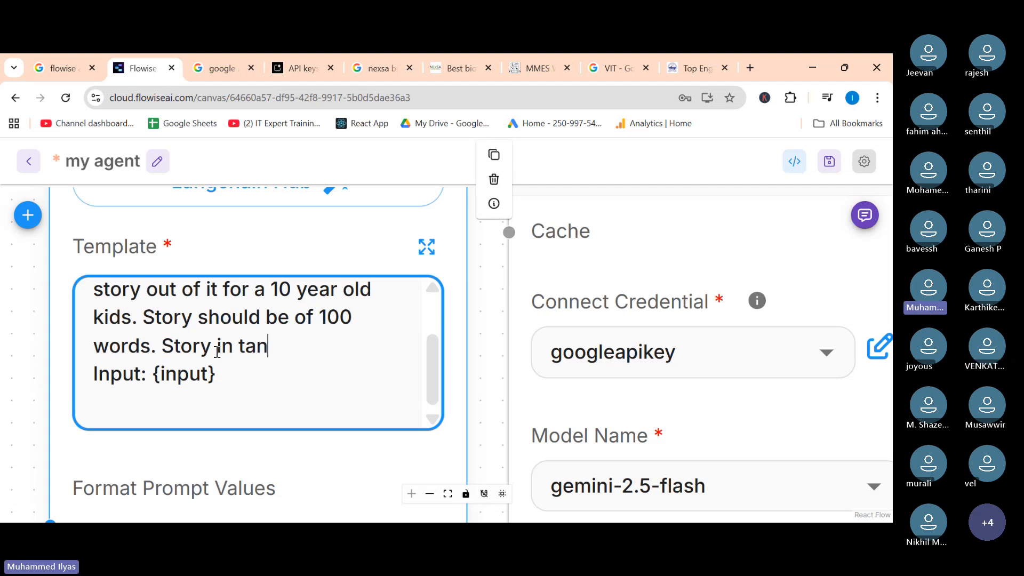
type("g;glish.")
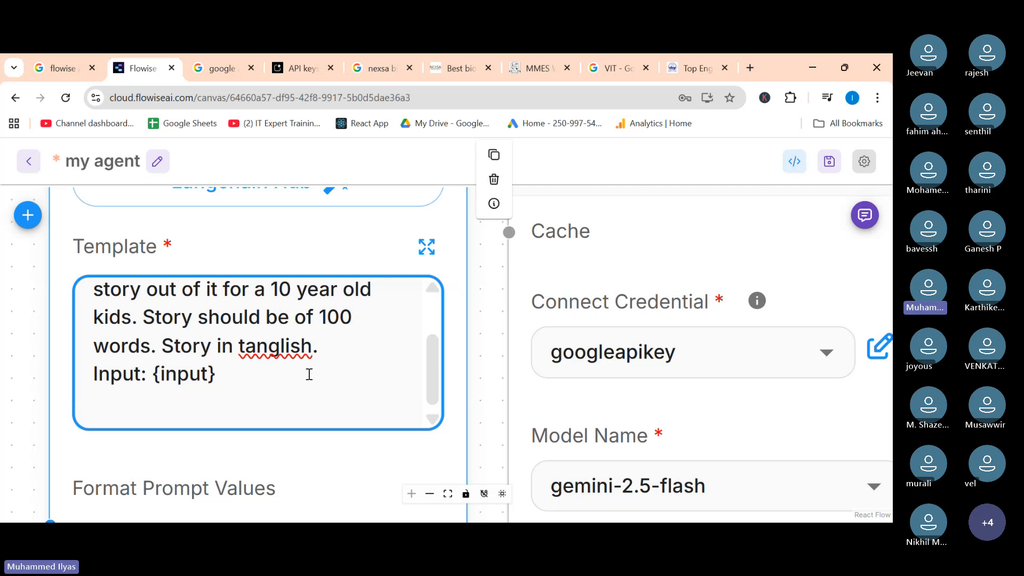
Save the chatflow and open the chat panel.
left_click(734, 222)
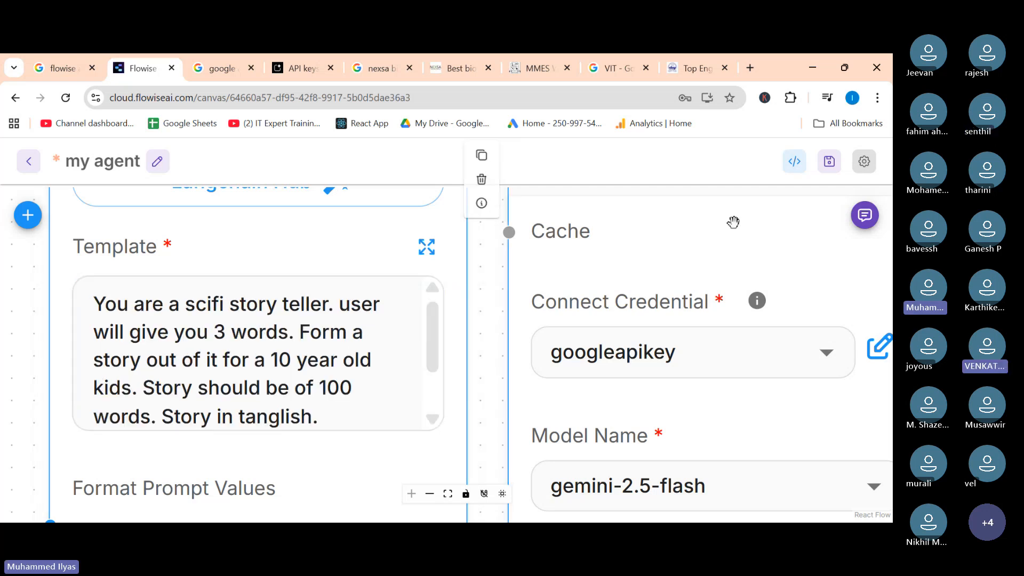
left_click(828, 170)
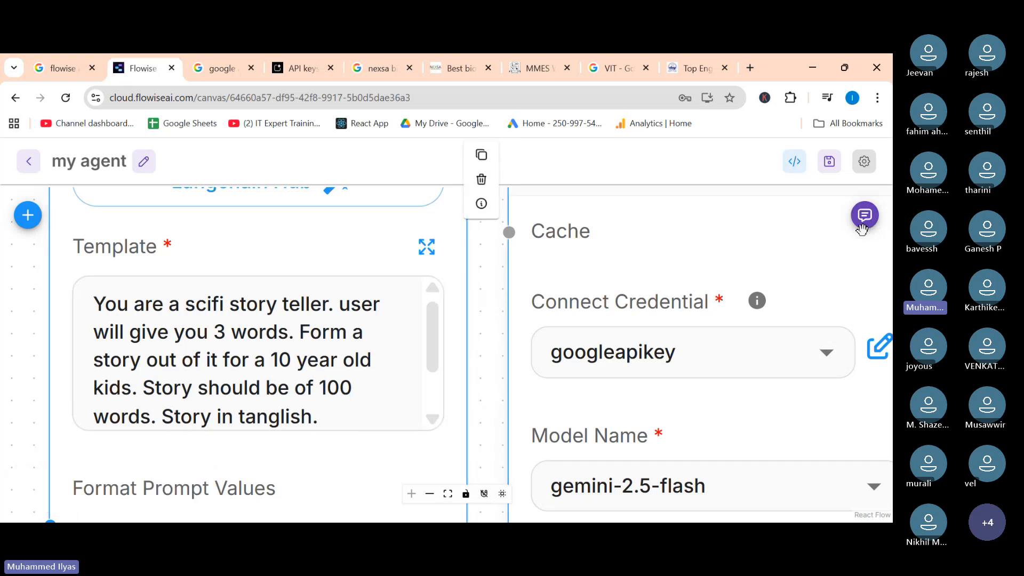
left_click(861, 227)
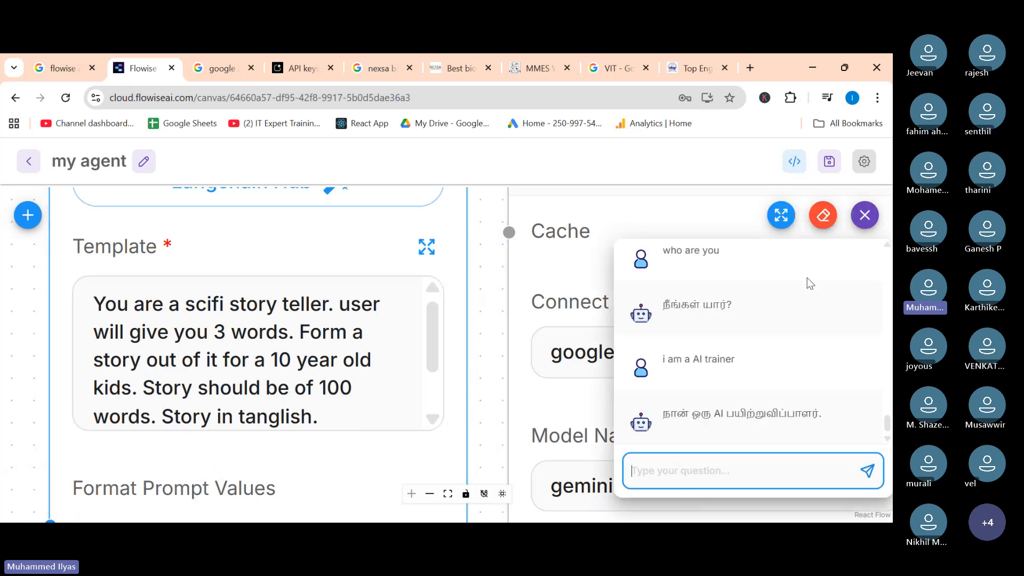
Clear all chat history and reopen the chat panel in expanded view.
left_click(824, 216)
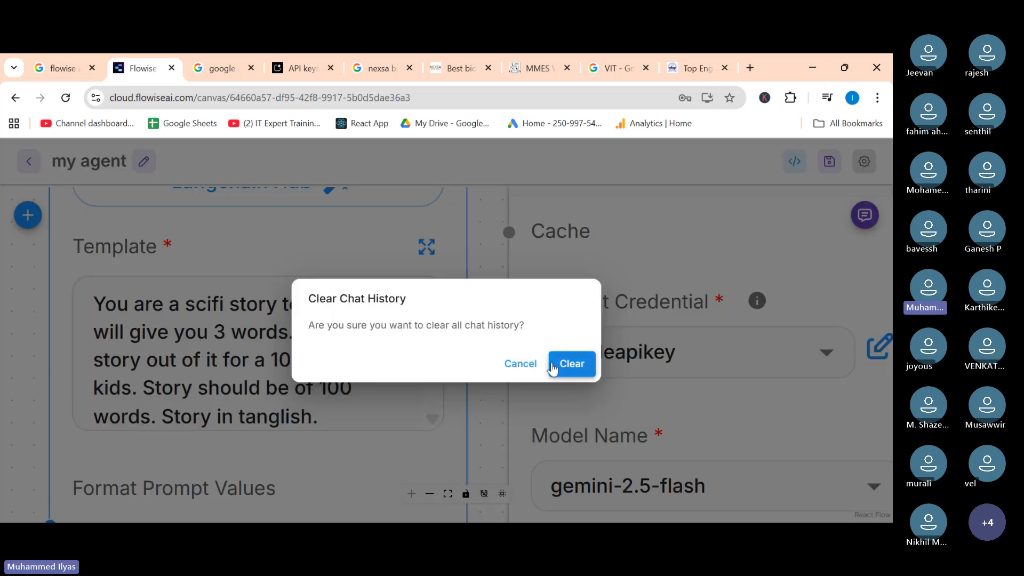
left_click(552, 366)
left_click(864, 215)
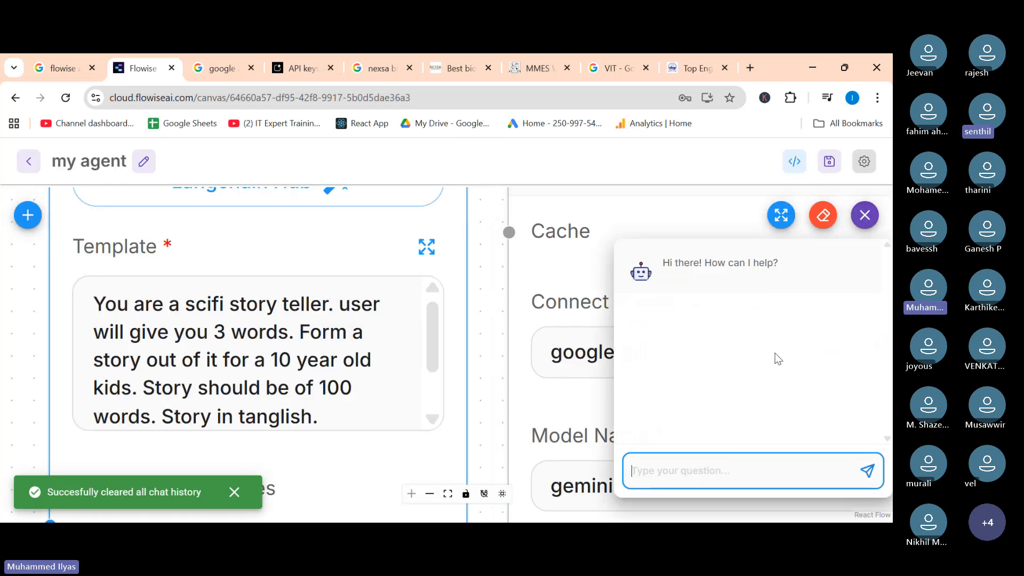
left_click(782, 224)
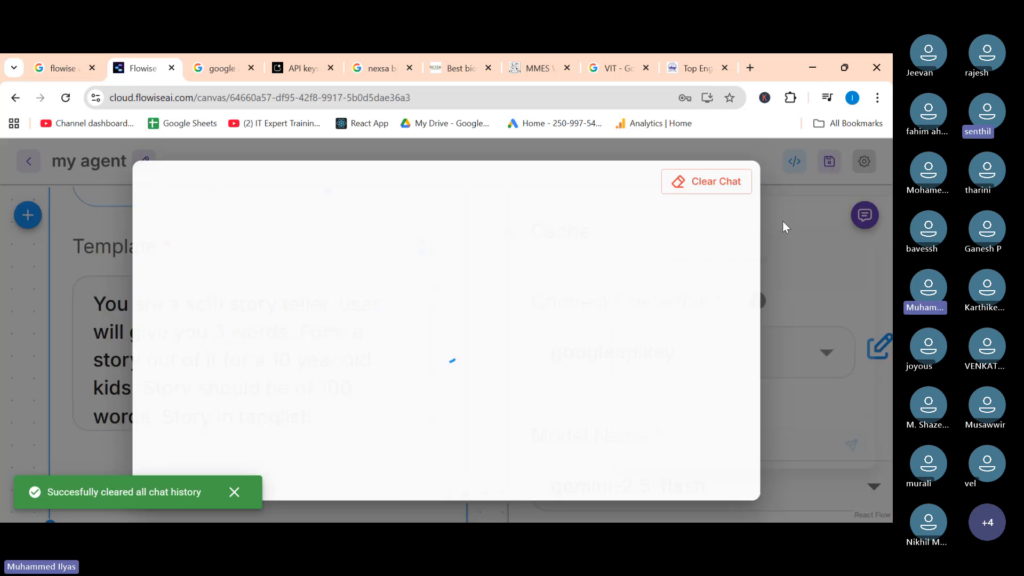
left_click(235, 492)
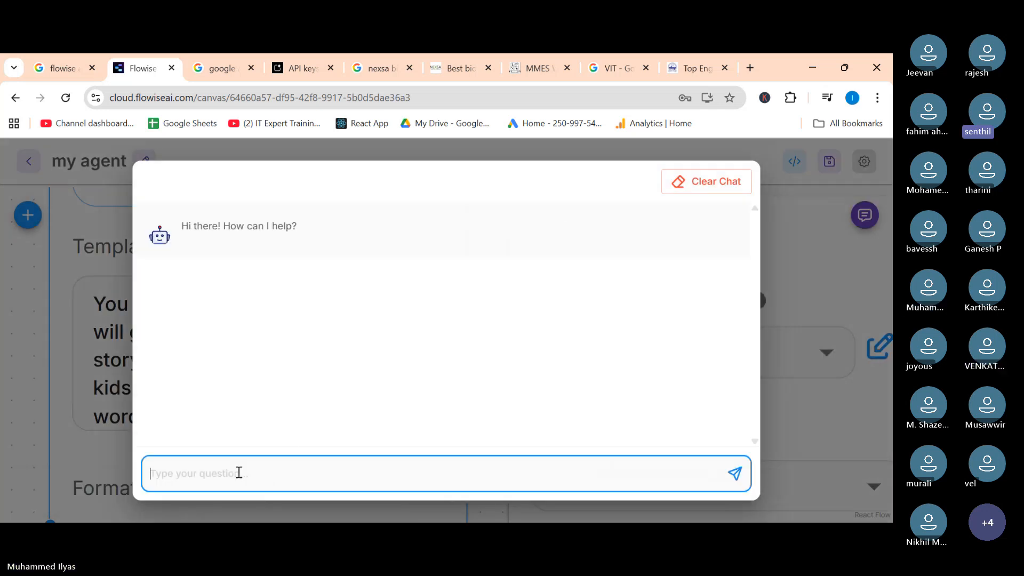
Test the story teller by sending the three words "Rajnikanth, Vijay, Ajith" in the chat.
type("Rajni")
key("BackSpace")
key("BackSpace")
key("BackSpace")
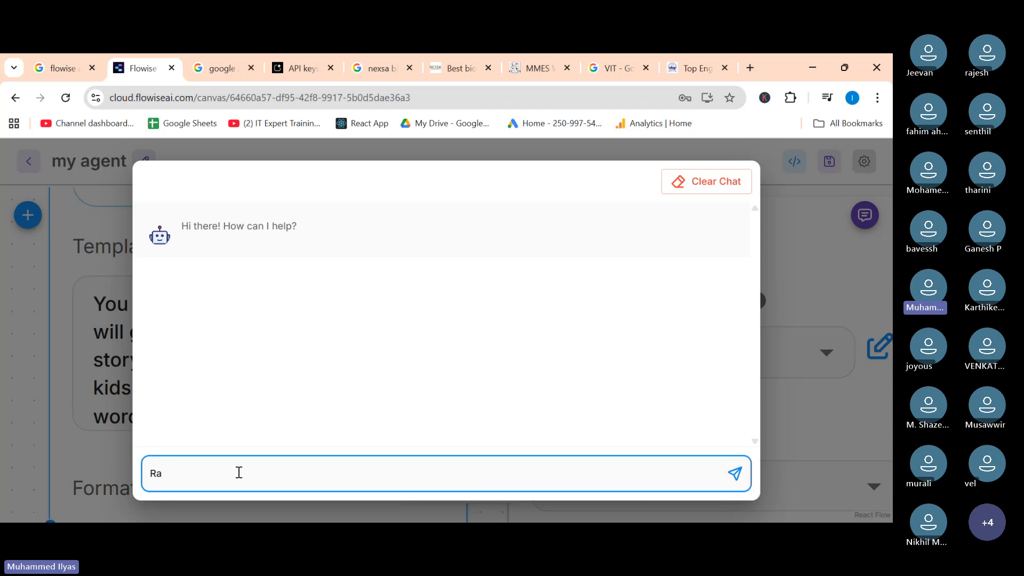
type("jnikanth")
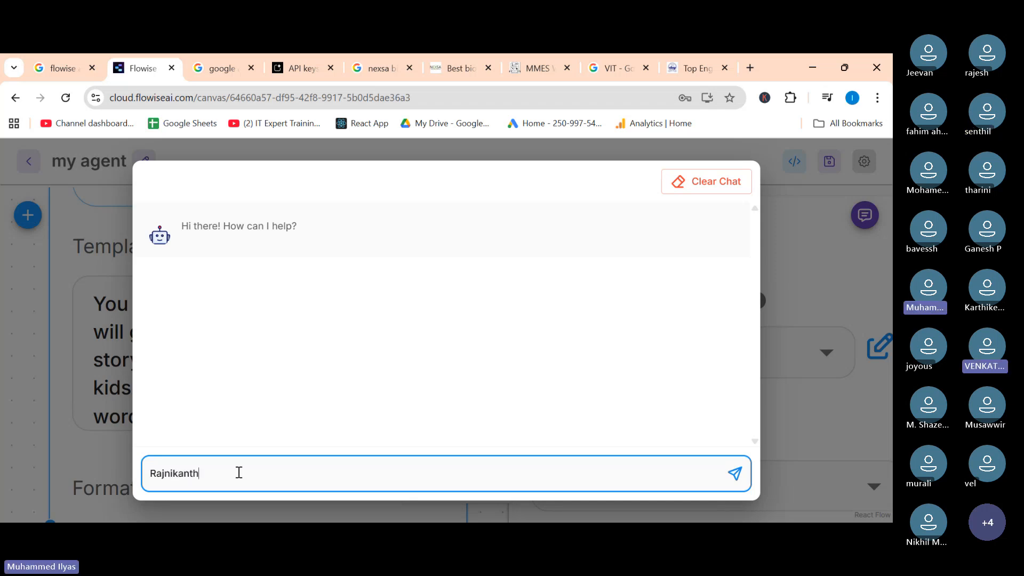
type(", Via")
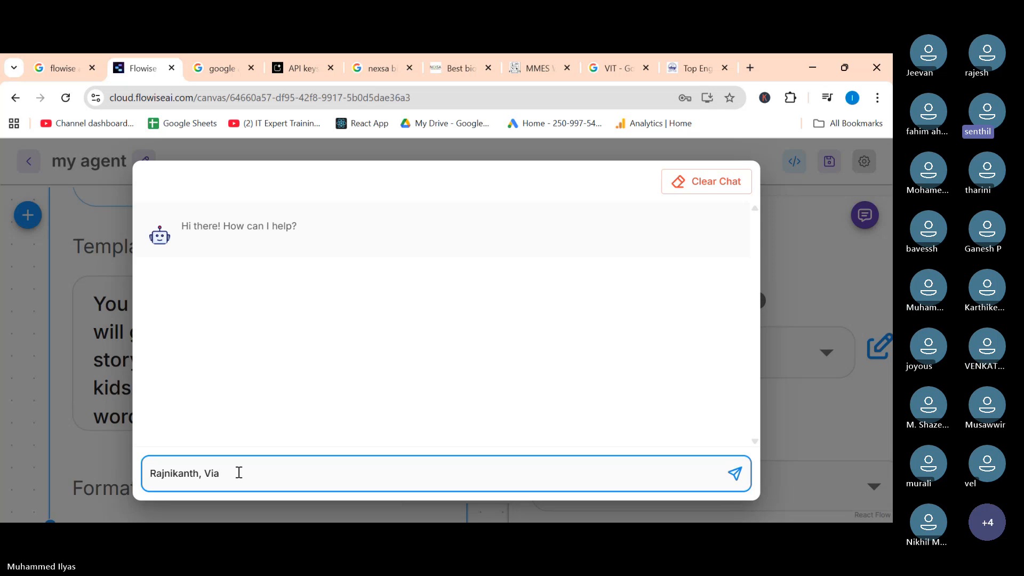
key("BackSpace")
type("jay,")
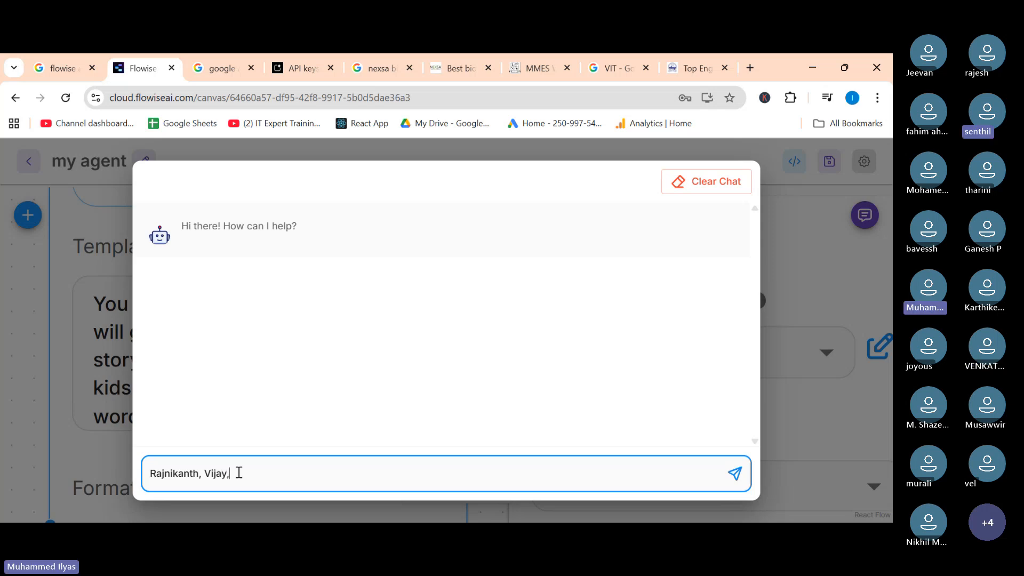
type(" Aji")
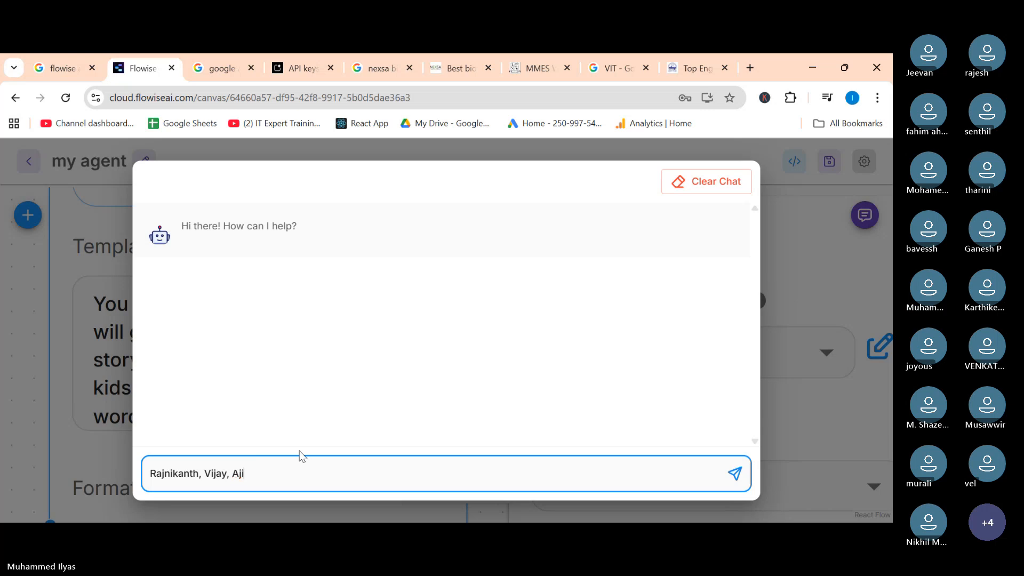
type("tjh")
key("Return")
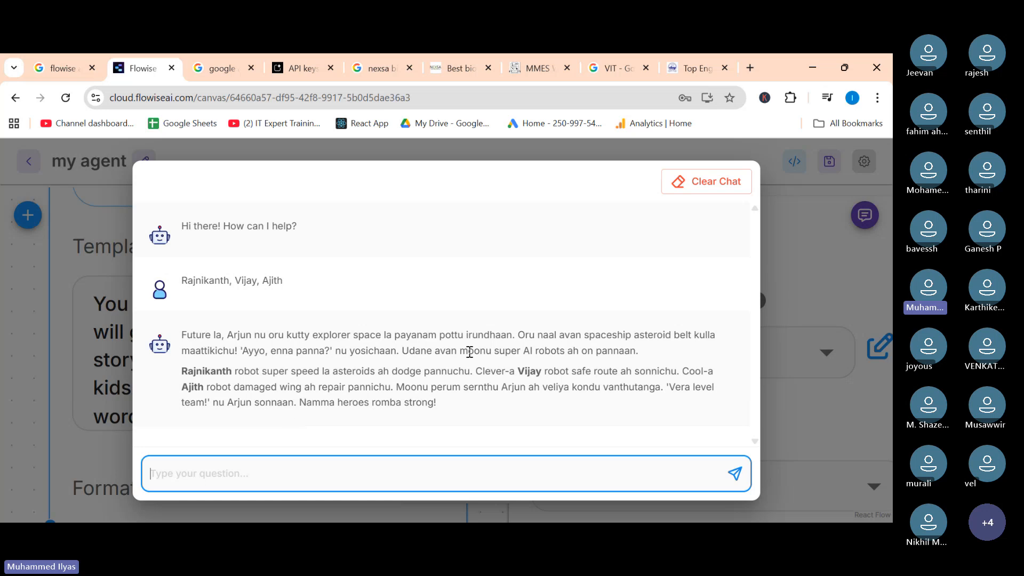
Close the chat, align the ChatGoogleGenerativeAI and LLM Chain nodes with the Prompt Template, and save the chatflow.
left_click(84, 440)
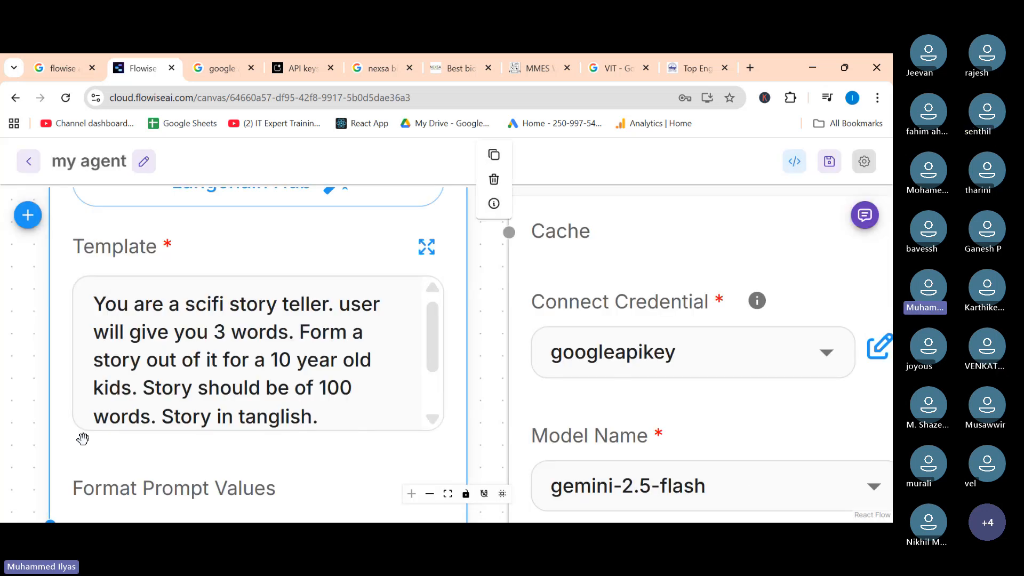
scroll(480, 395, "down", 5)
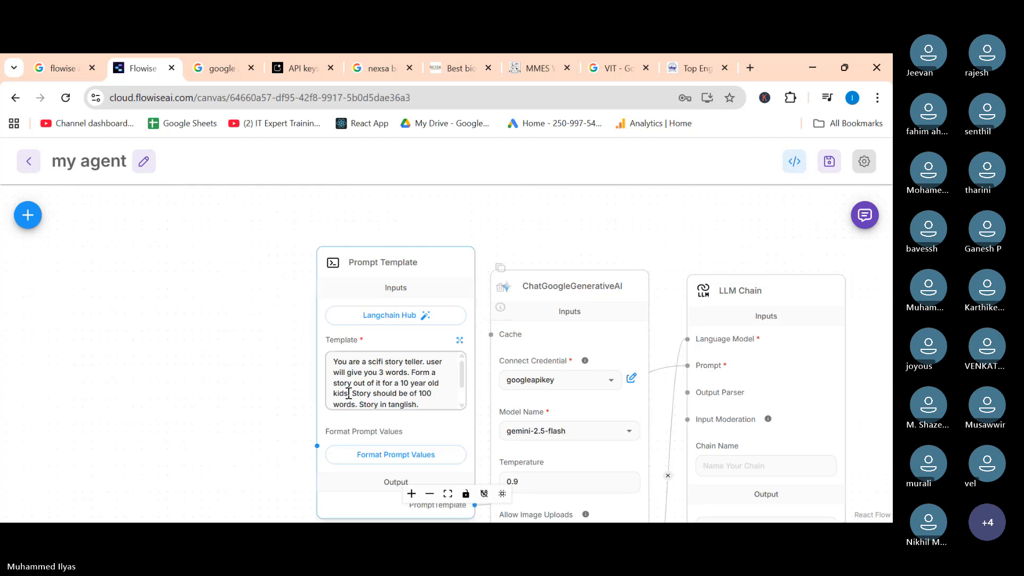
left_click_drag(293, 359, 172, 327)
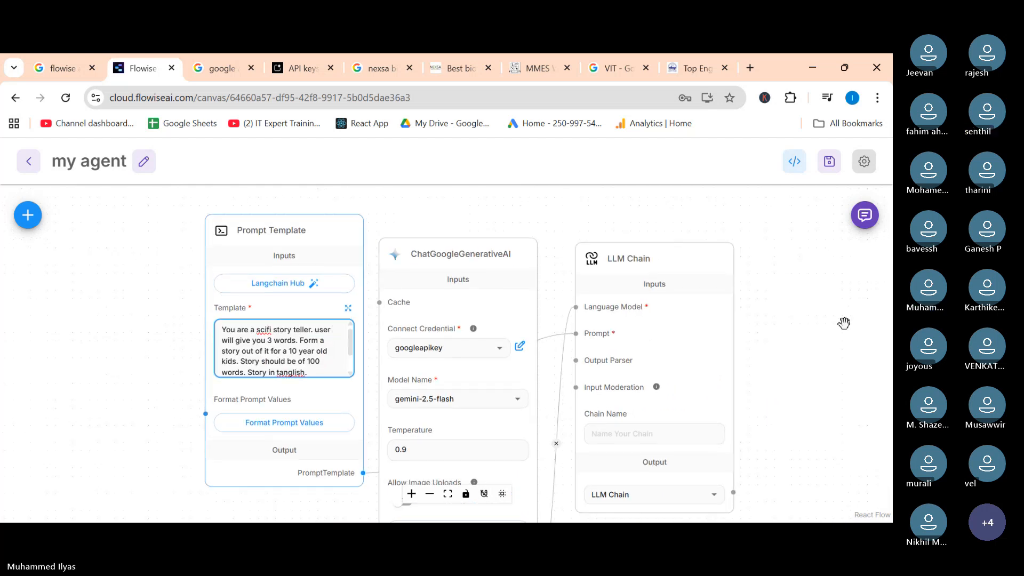
left_click_drag(431, 248, 446, 224)
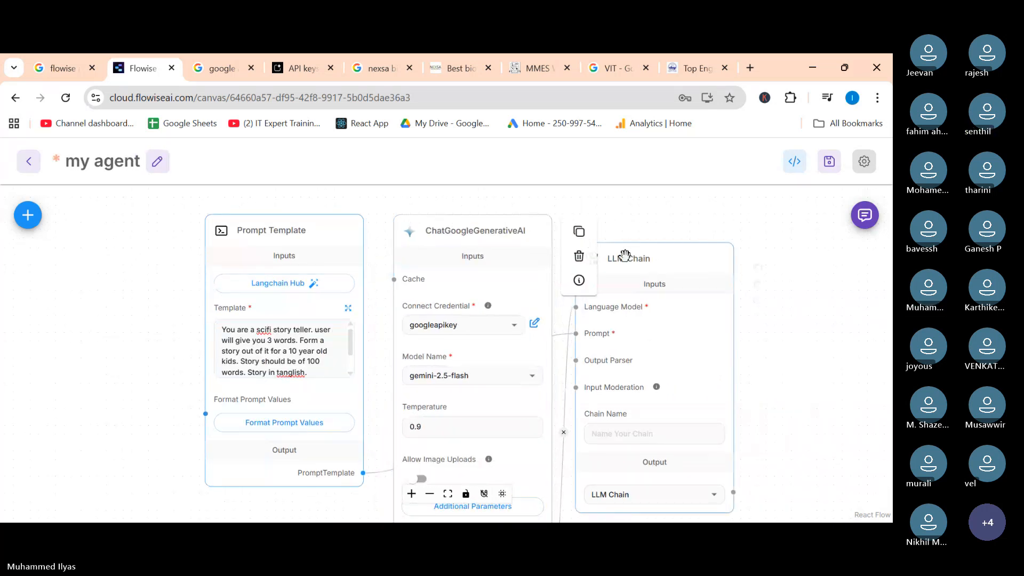
left_click_drag(650, 256, 660, 229)
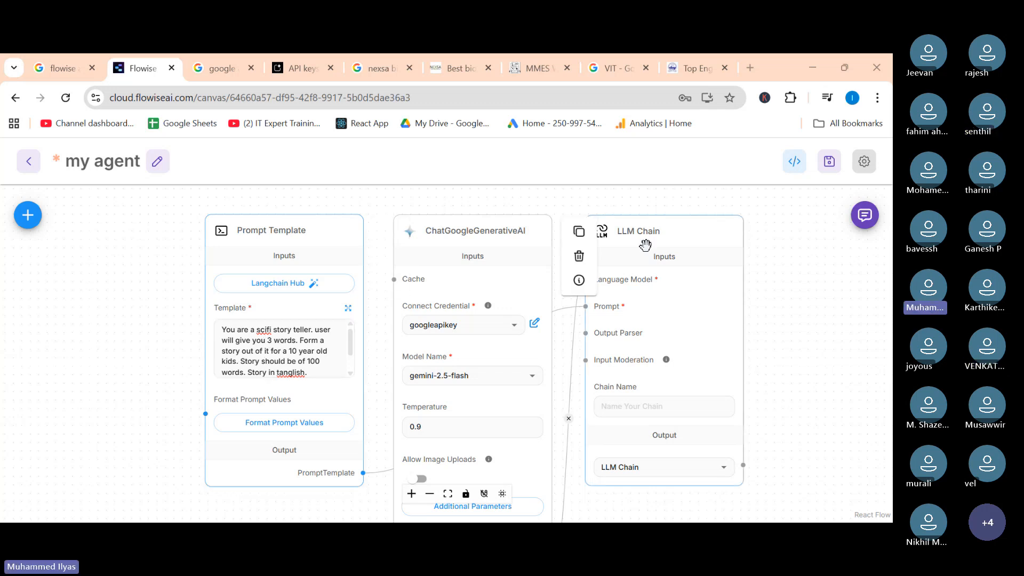
left_click(830, 175)
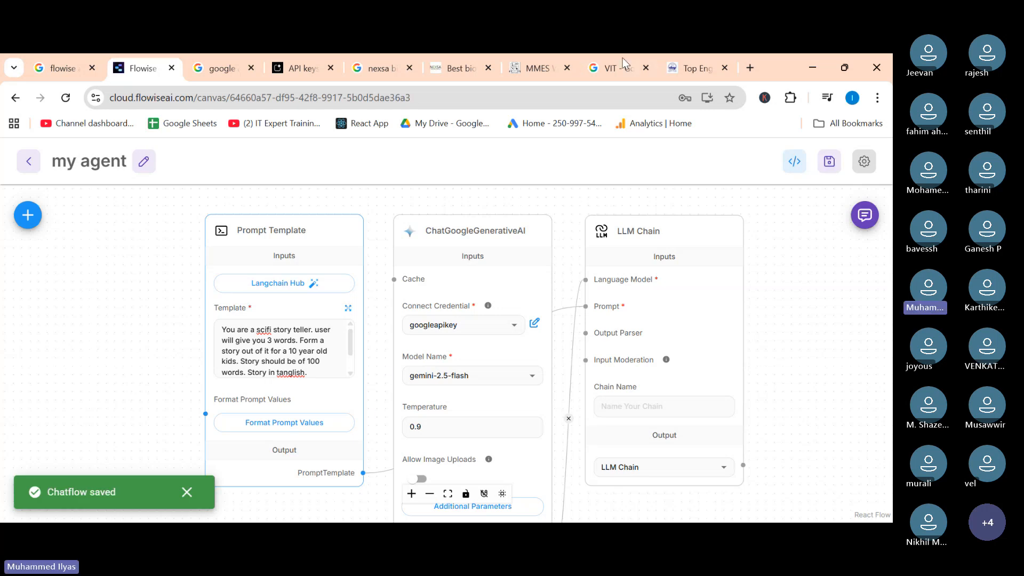
Switch to the VIT website tab and open ChatGPT at chat.openai.com.
left_click(712, 53)
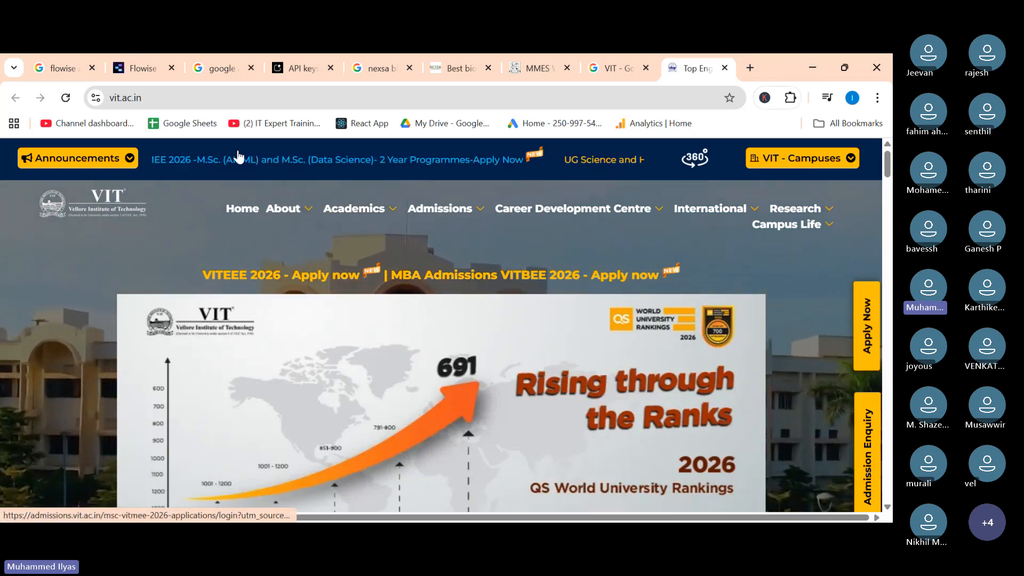
left_click(307, 97)
key("ctrl+c")
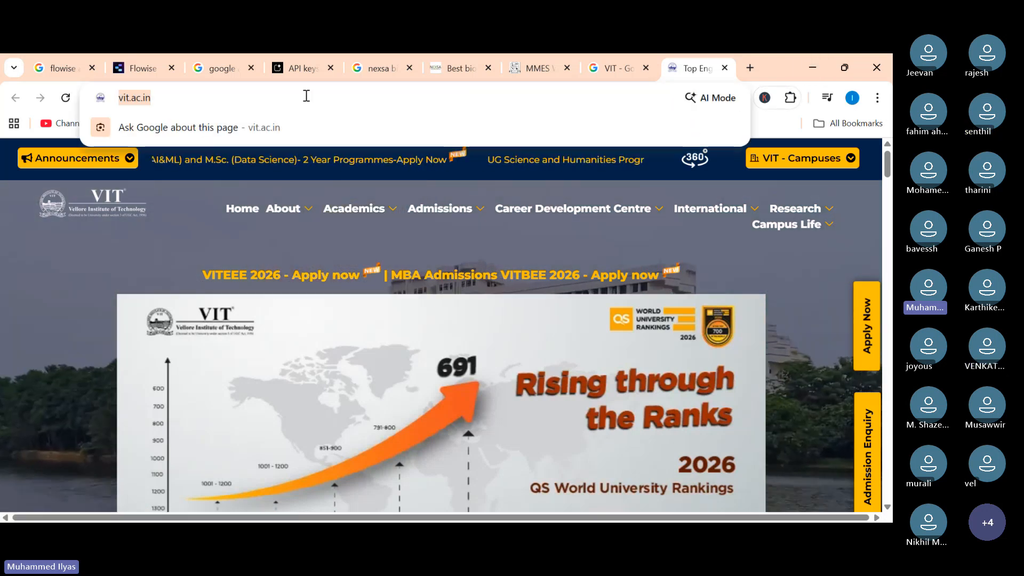
type("chat.openai.com")
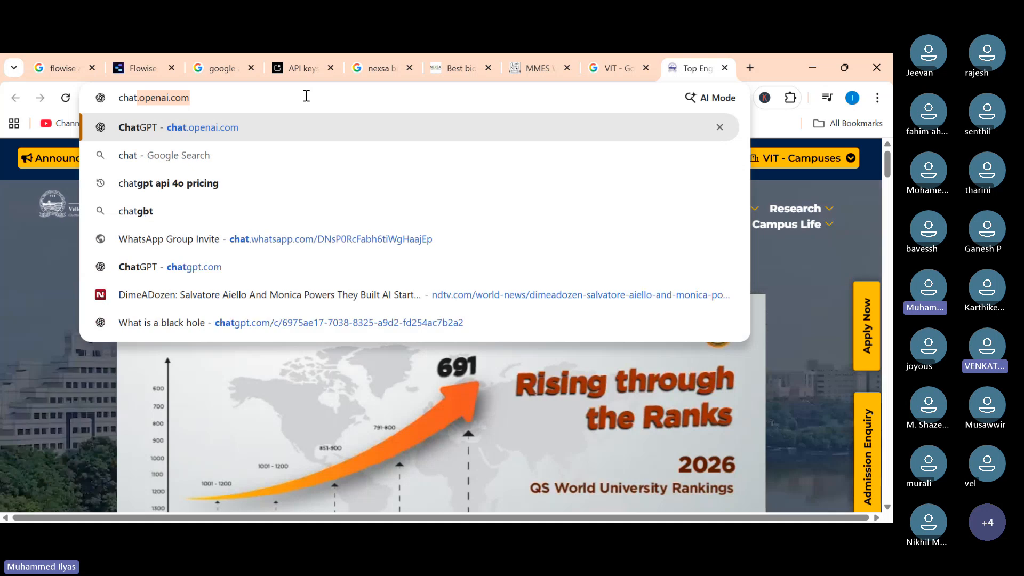
key("Return")
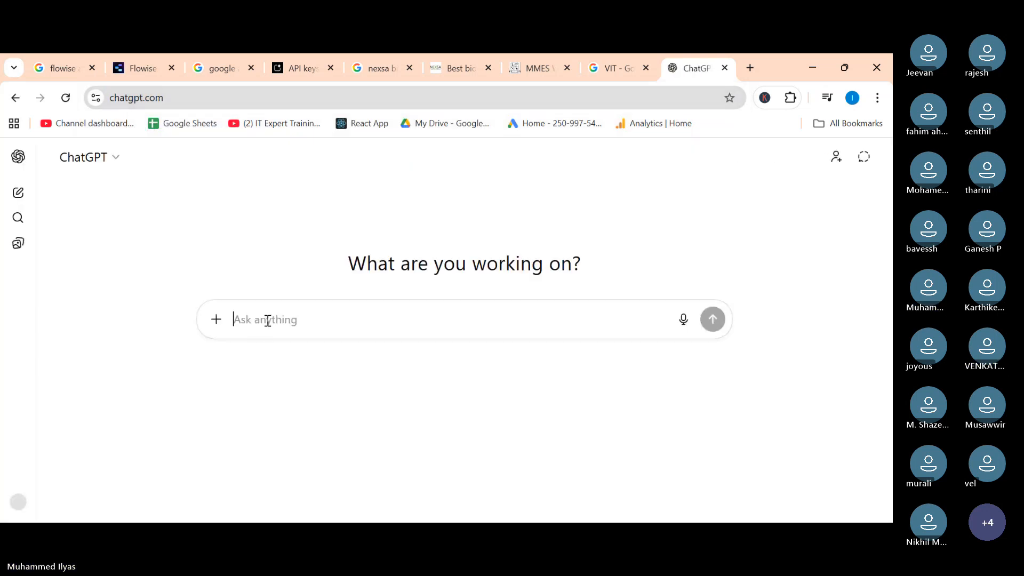
Write the ChatGPT prompt "am going to create a chabot for VIT university. Give me 50 FAQs for sample from that website" and add a new line.
type("am g")
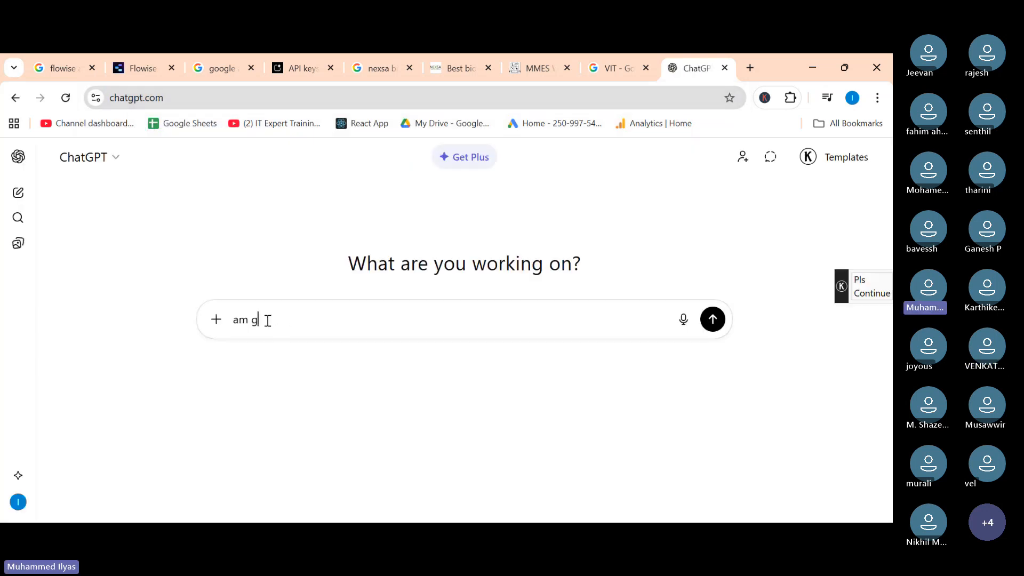
type("oing cr")
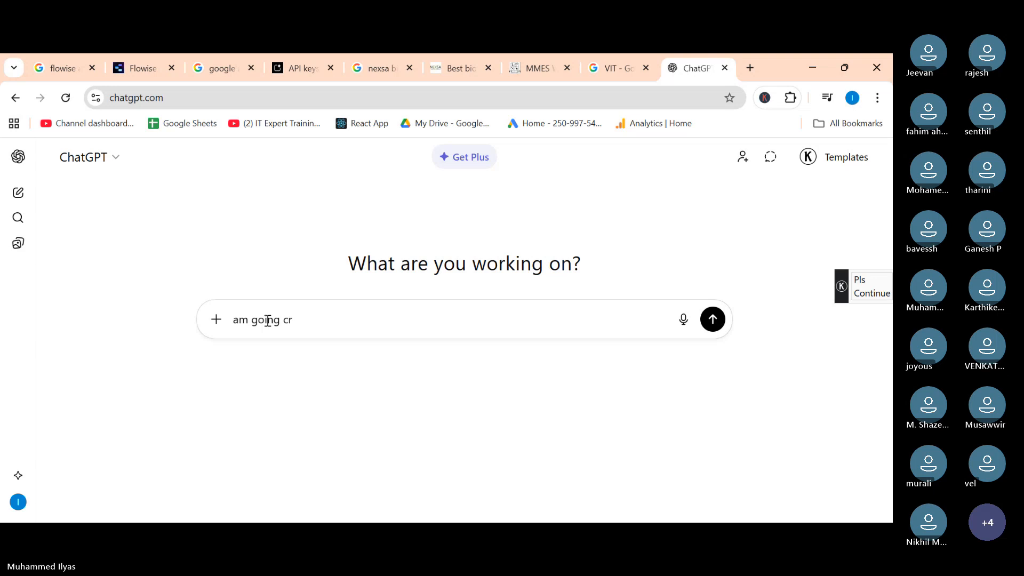
key("BackSpace")
key("BackSpace")
type("to create a c")
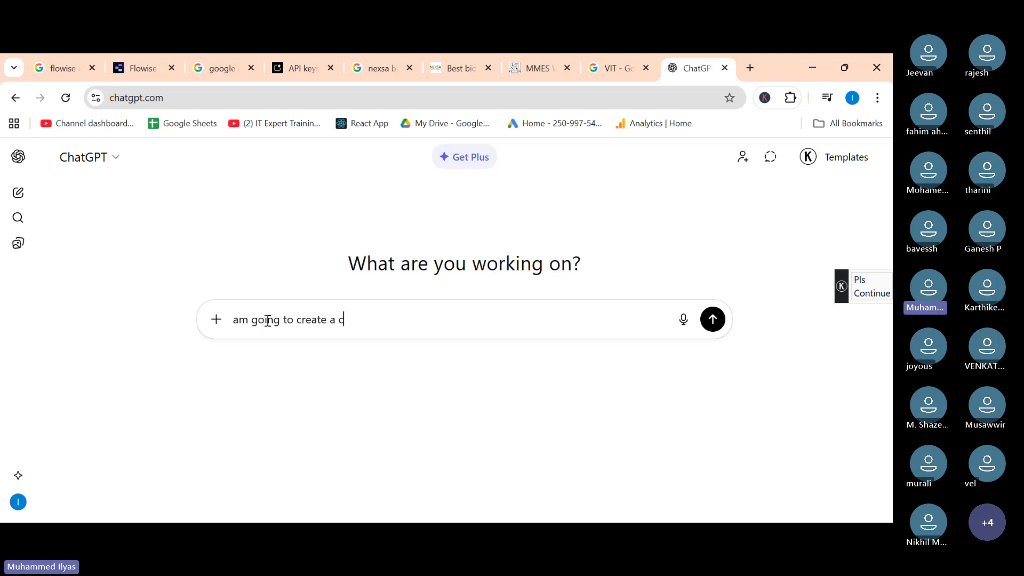
type("habot for Bl")
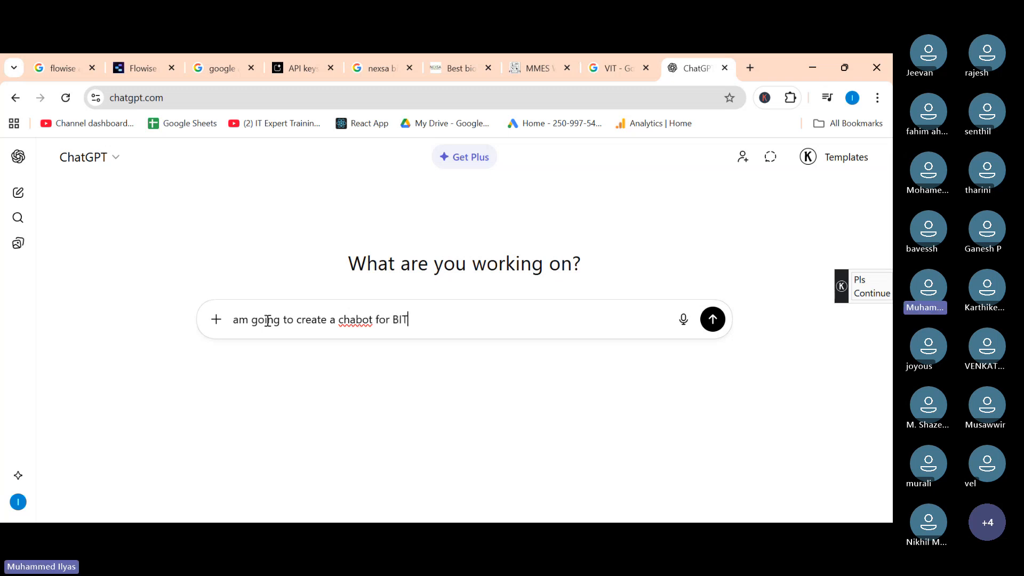
key("BackSpace")
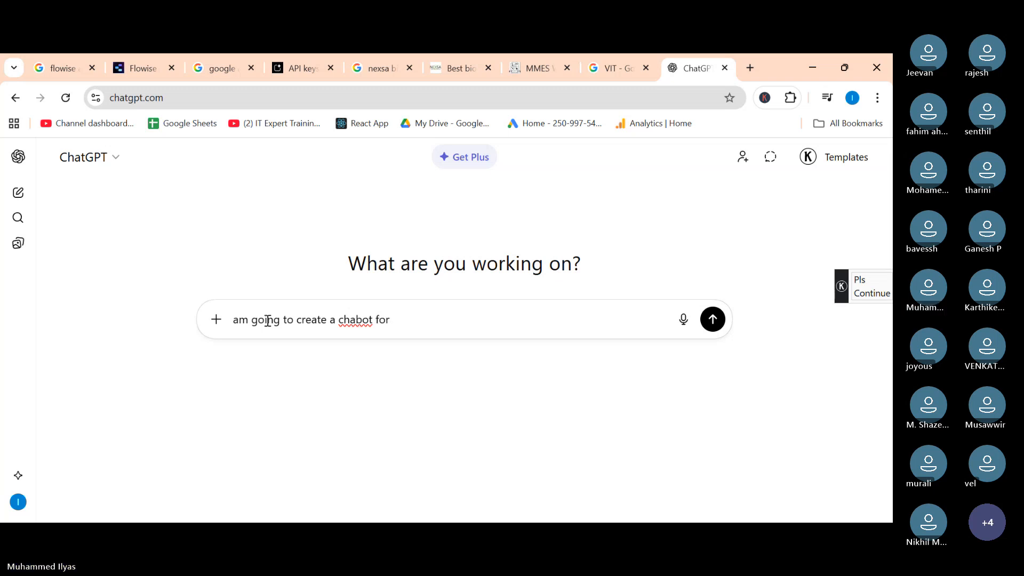
type("IT universtity. ")
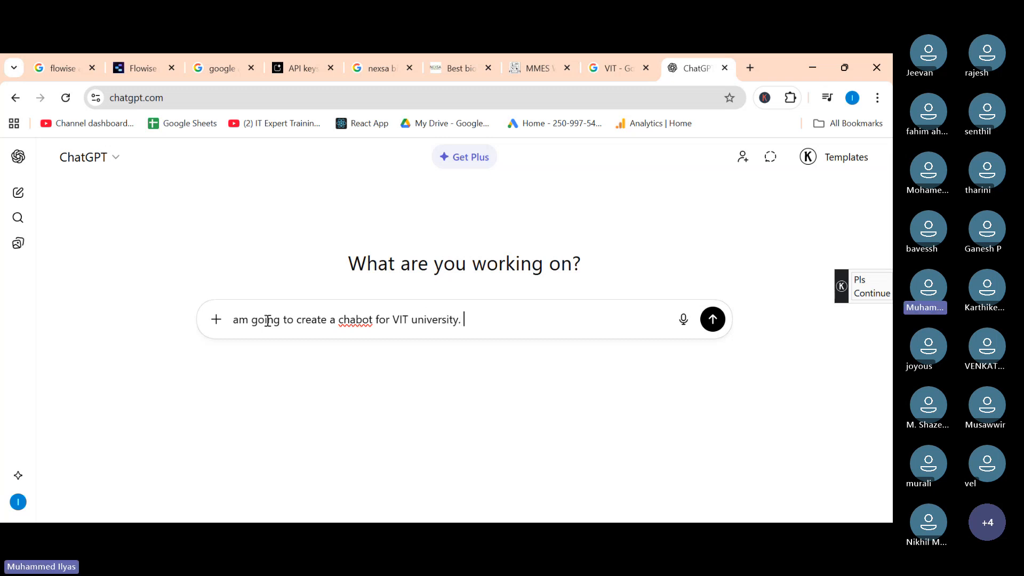
type("Give me")
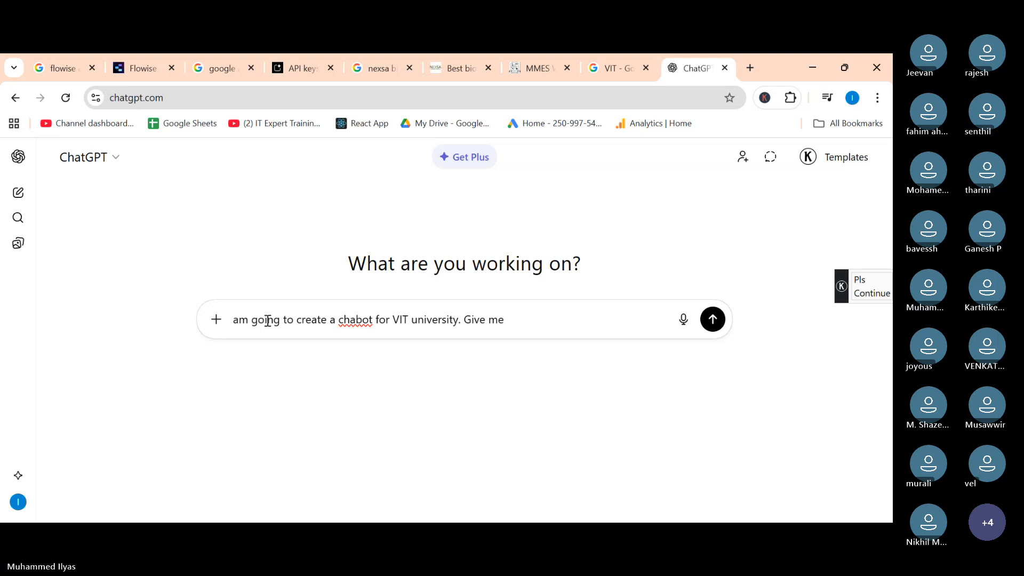
type(" 50 FA")
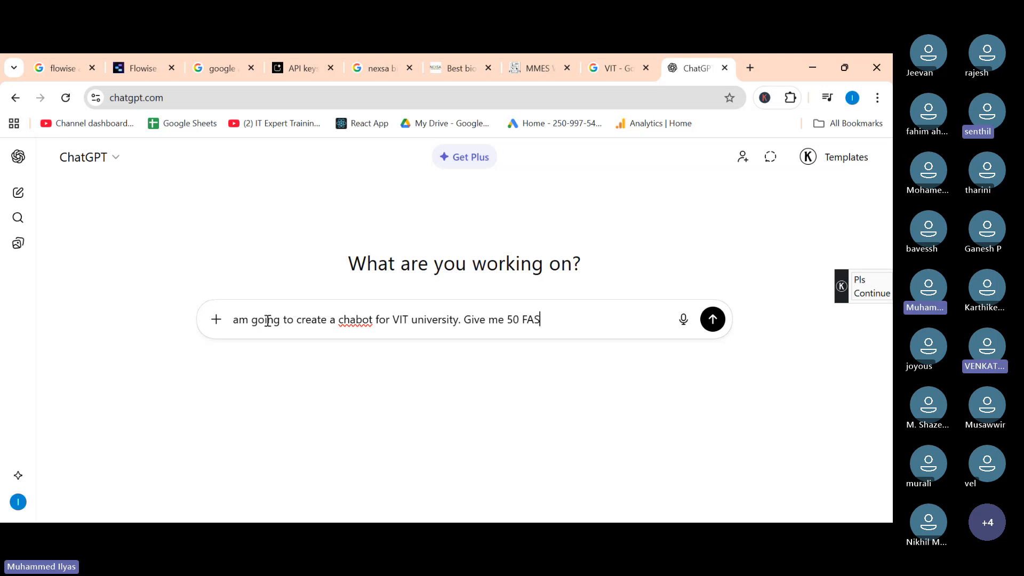
type("Qs")
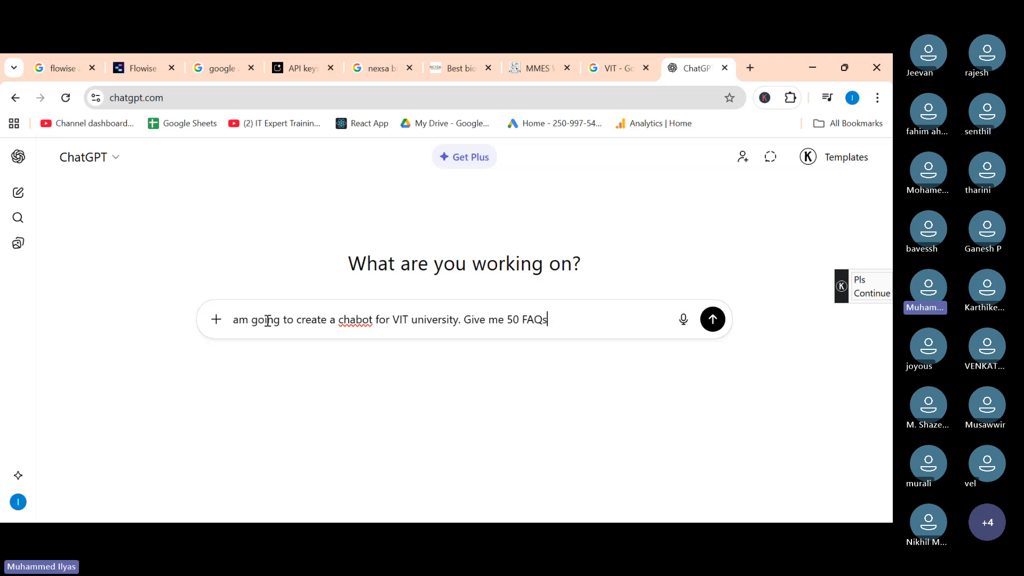
type(" for sample form h")
key("BackSpace")
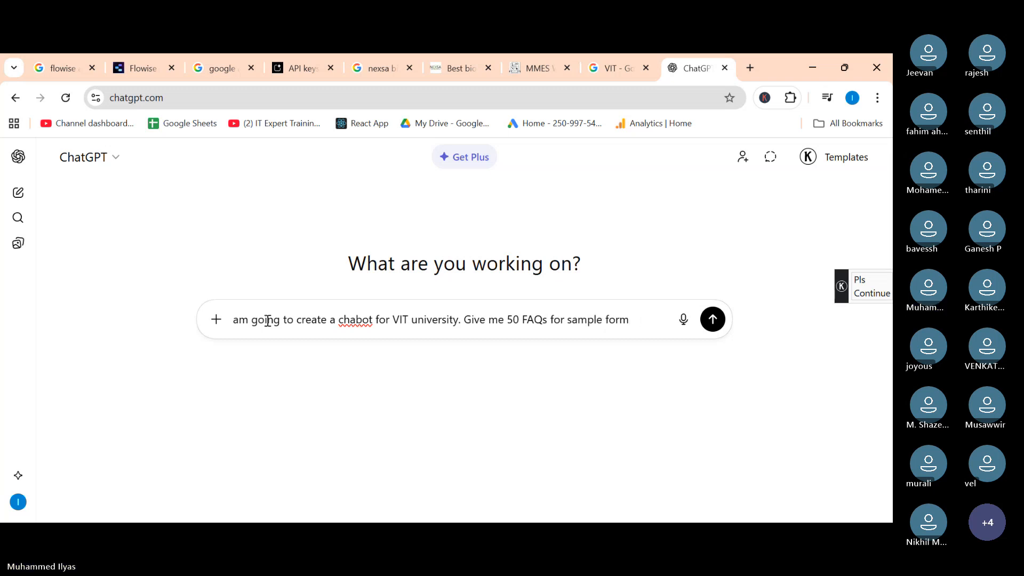
type("rom that webst")
key("BackSpace")
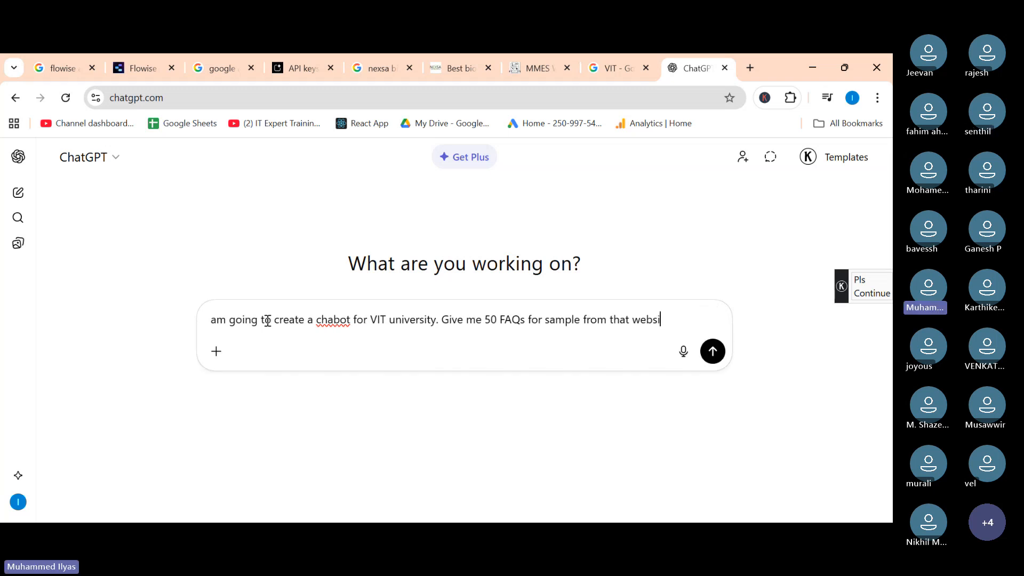
type("ite")
key("shift+Return")
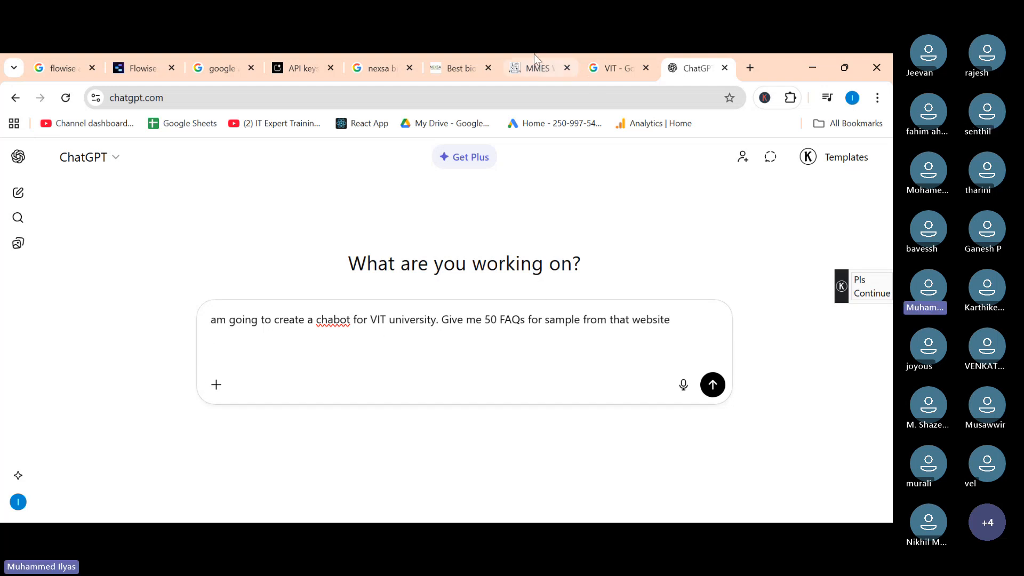
Open the VIT Vellore website from the Google search results for VIT and select its address.
left_click(636, 63)
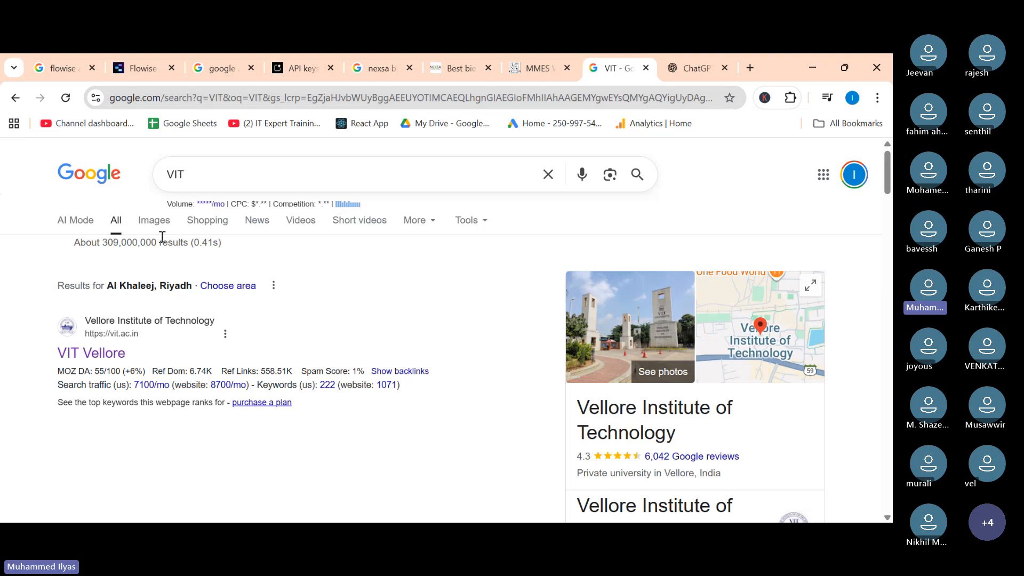
left_click(91, 353)
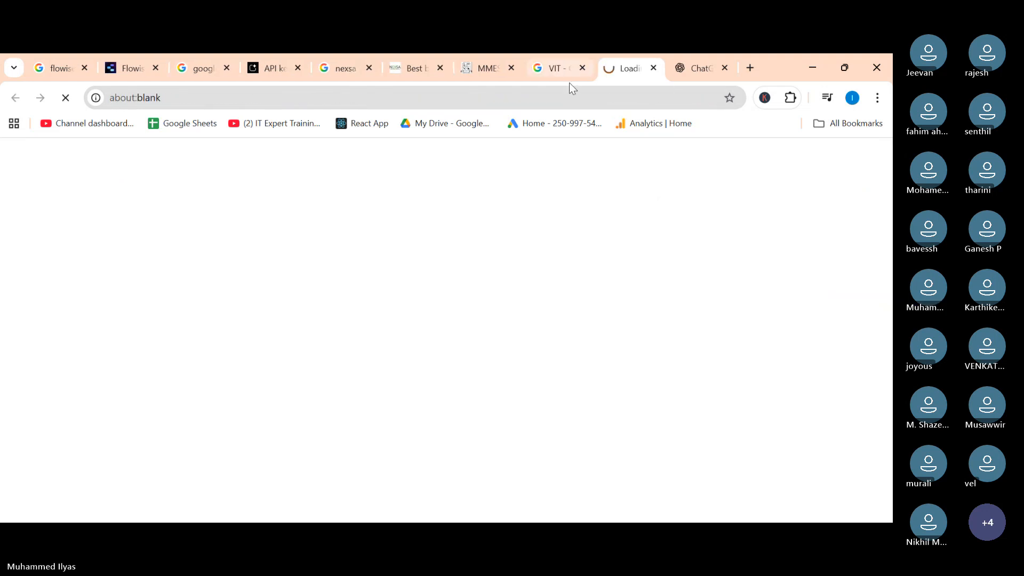
left_click(323, 104)
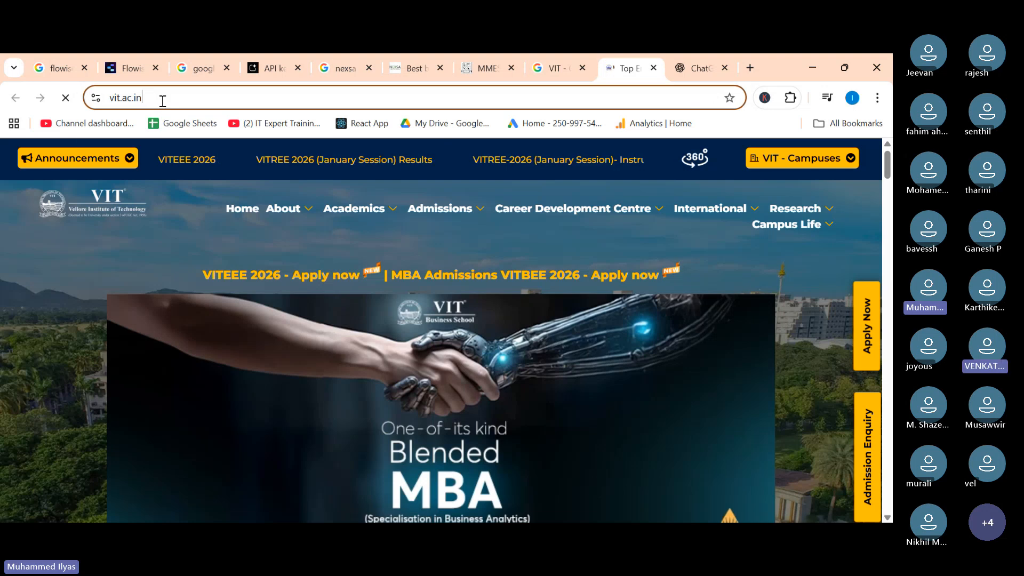
key("ctrl+Tab")
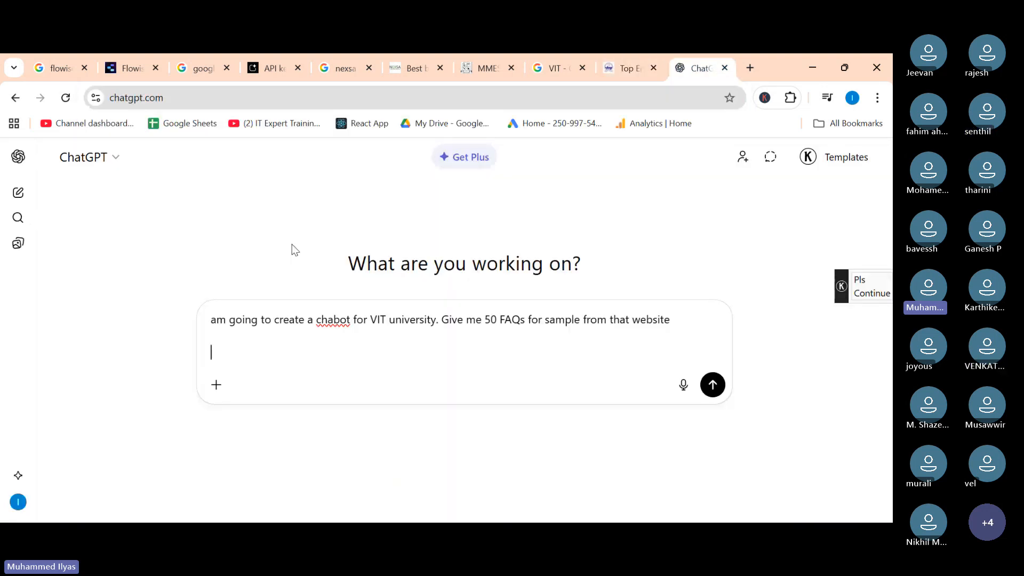
key("ctrl+v")
key("shift+Return")
type("g")
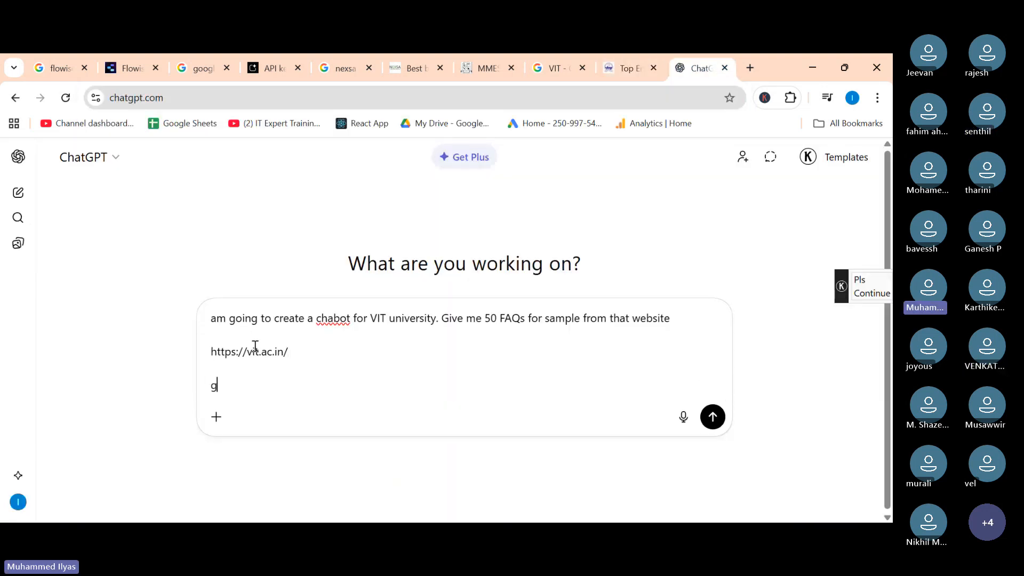
type("ive it as a text file")
key("Return")
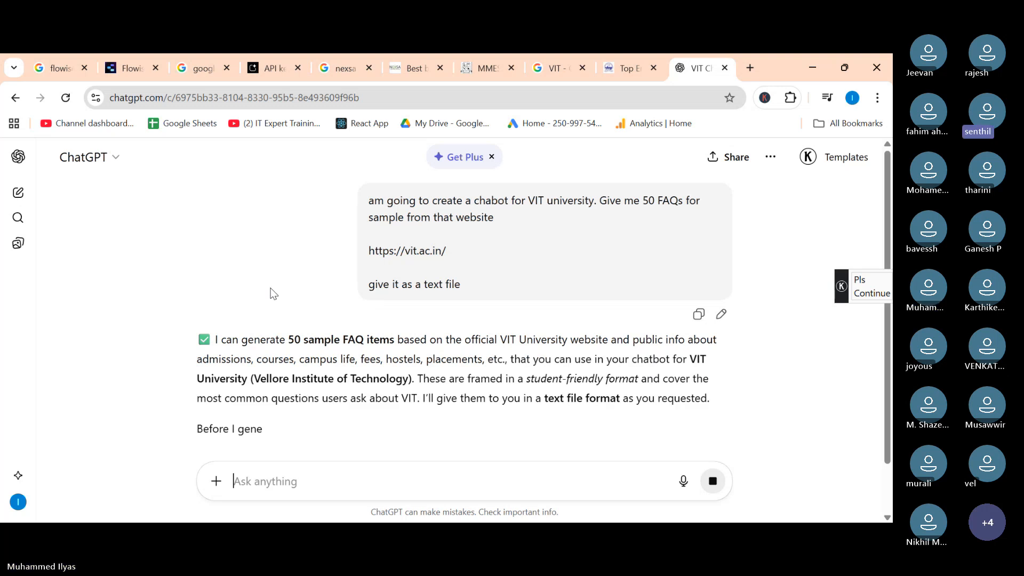
Reply to ChatGPT's campus question with "give anything. give as a downlaodbale text file" and send it.
scroll(282, 314, "down", 4)
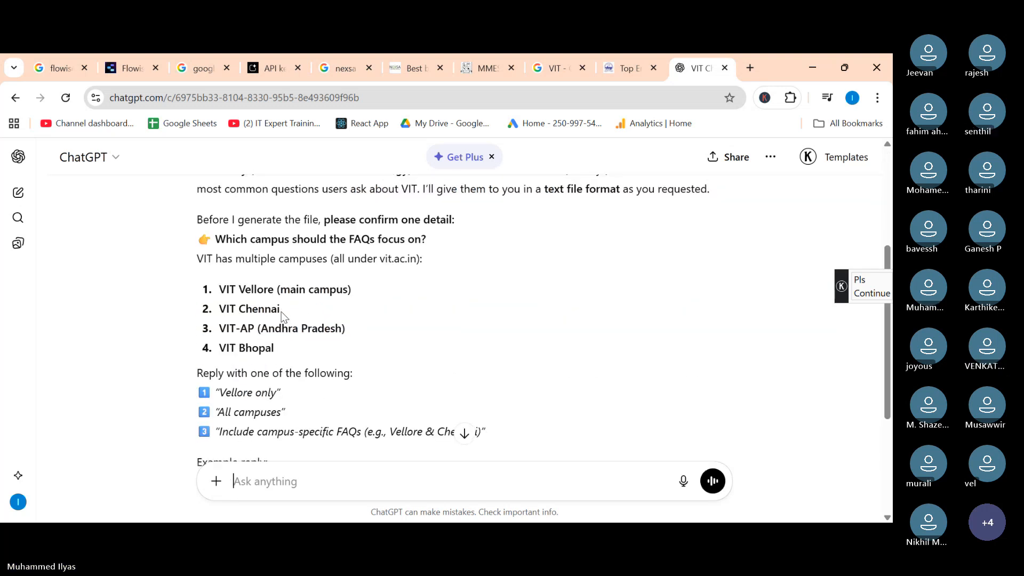
scroll(281, 311, "down", 4)
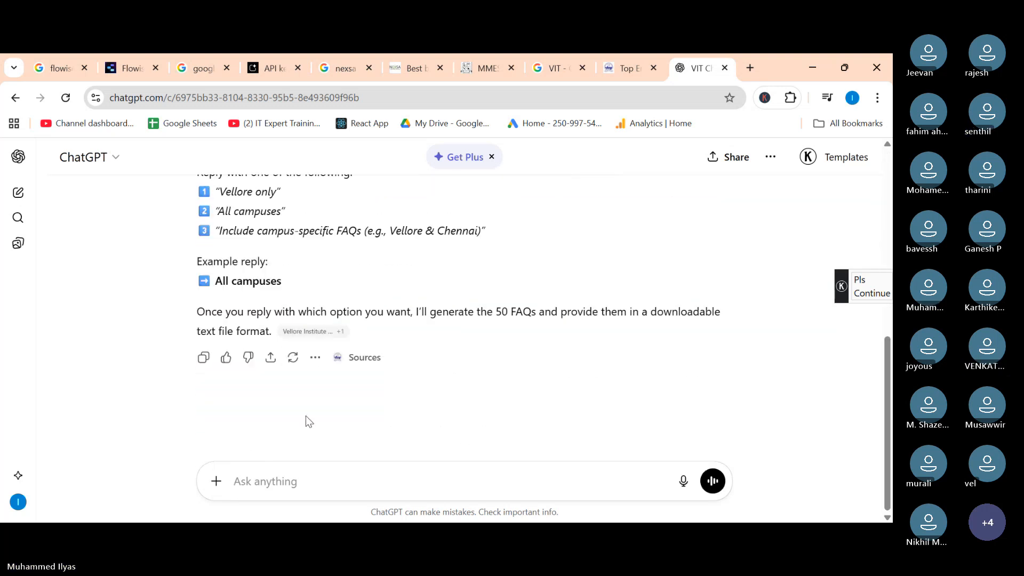
scroll(306, 415, "up", 1)
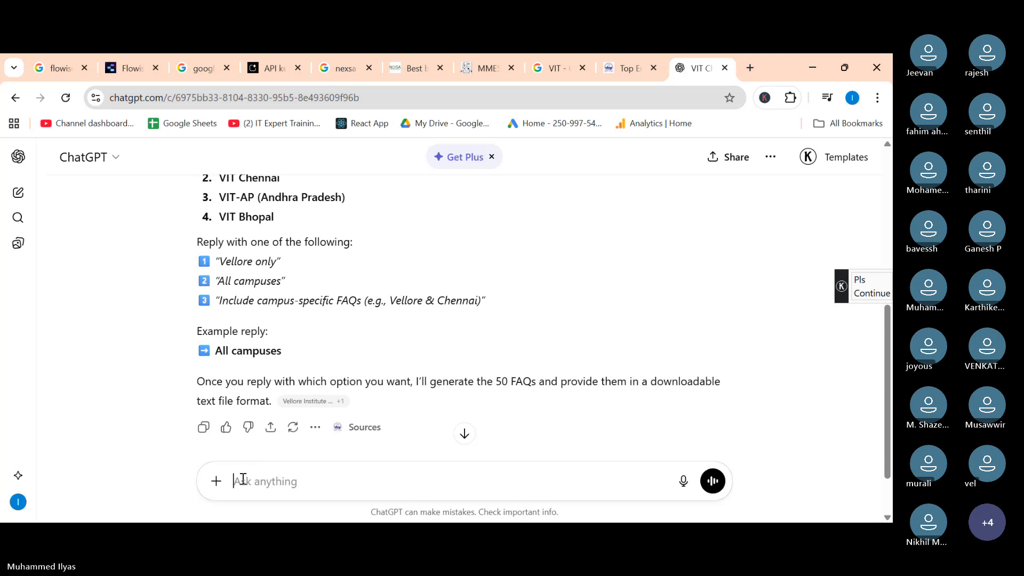
scroll(246, 331, "up", 3)
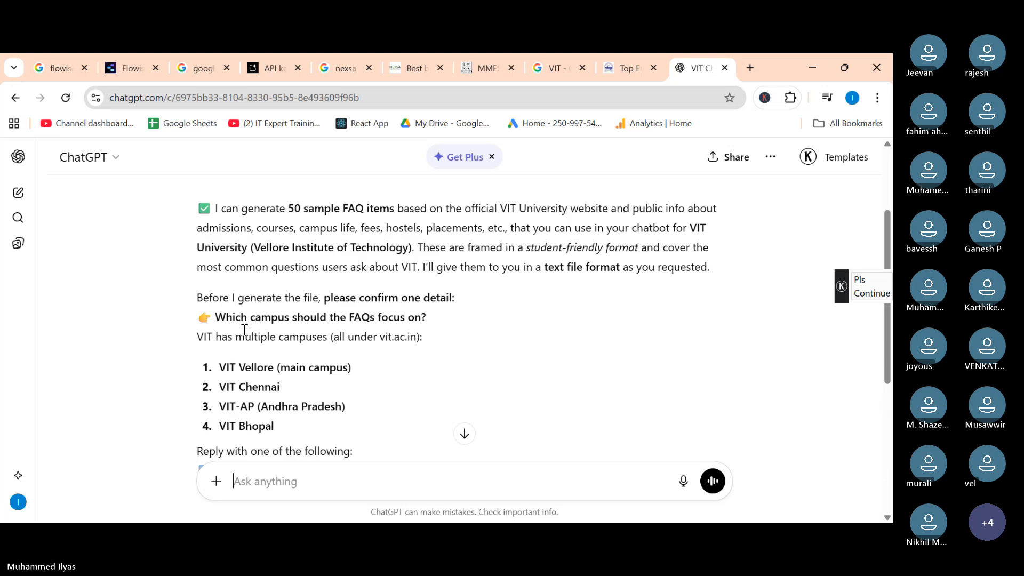
scroll(245, 330, "down", 4)
left_click(235, 470)
type("g")
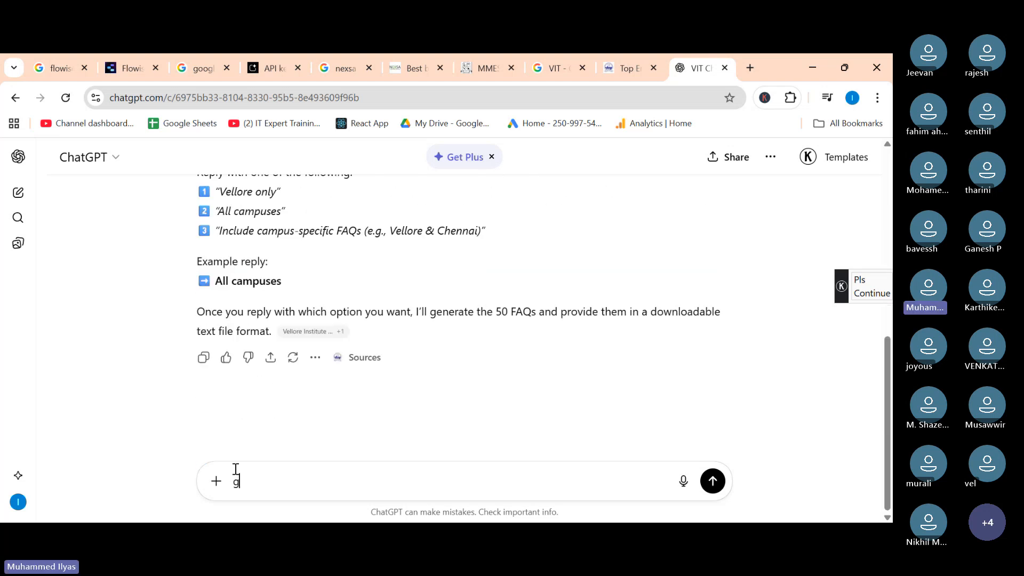
type("ive anything. give")
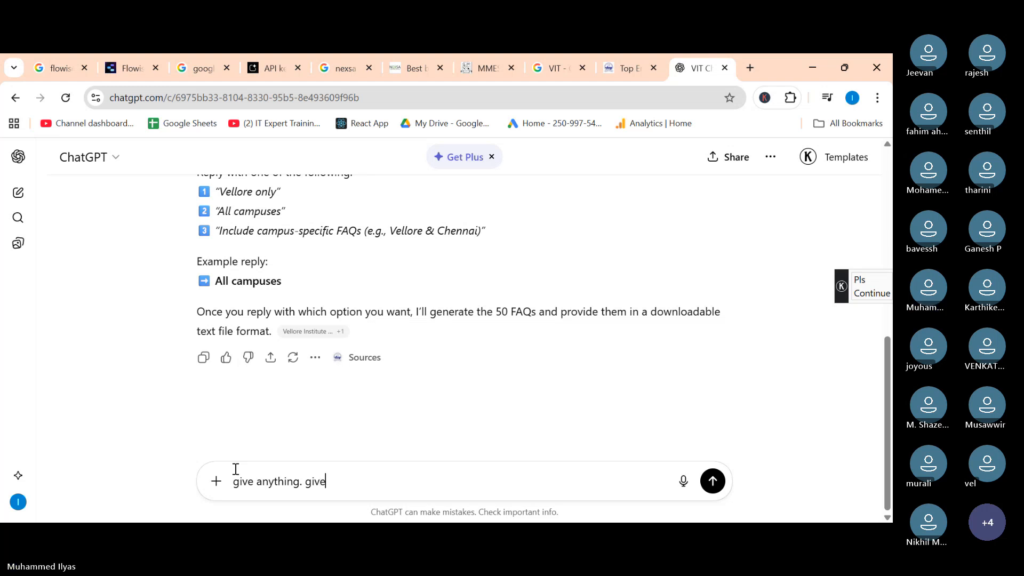
type(" as a downlaodbale text file")
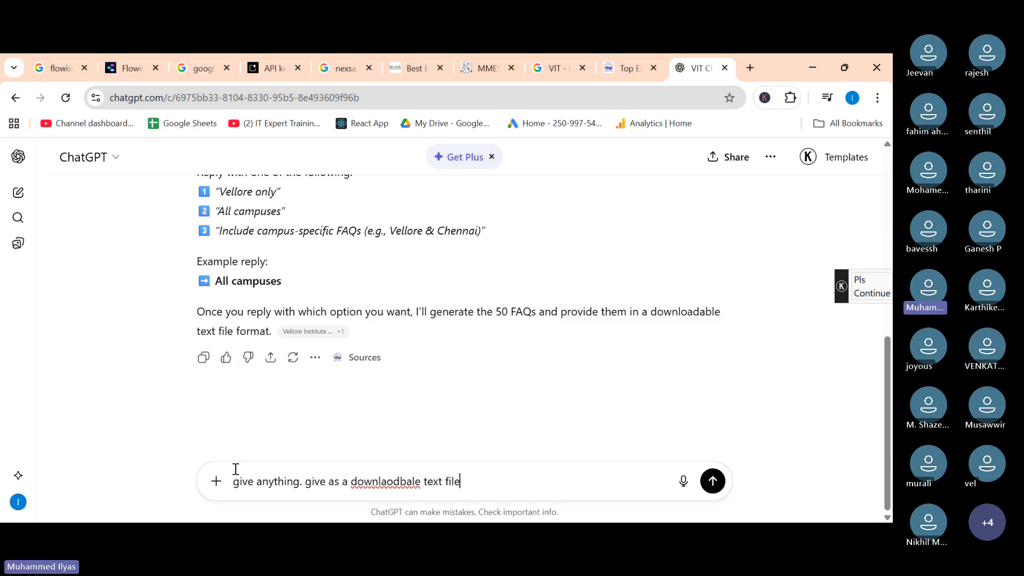
key("Return")
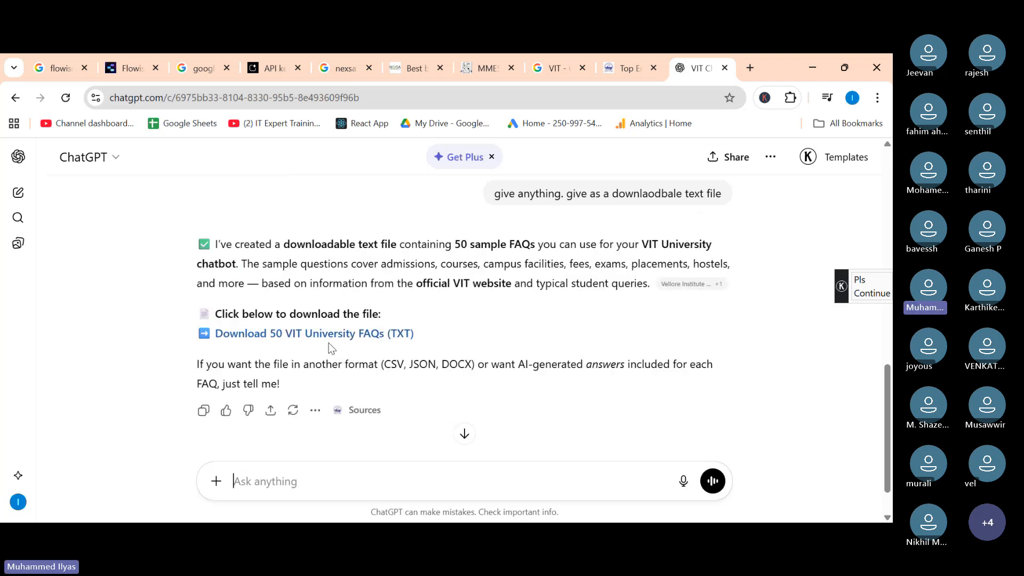
Try to download the 50 VIT University FAQs text file, checking the browser's download history.
left_click(331, 339)
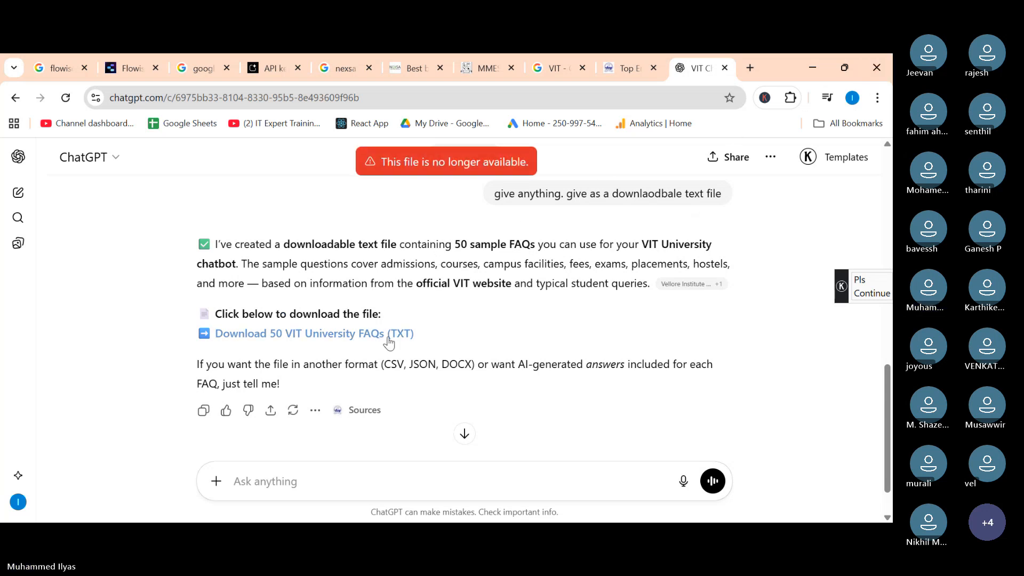
left_click(877, 98)
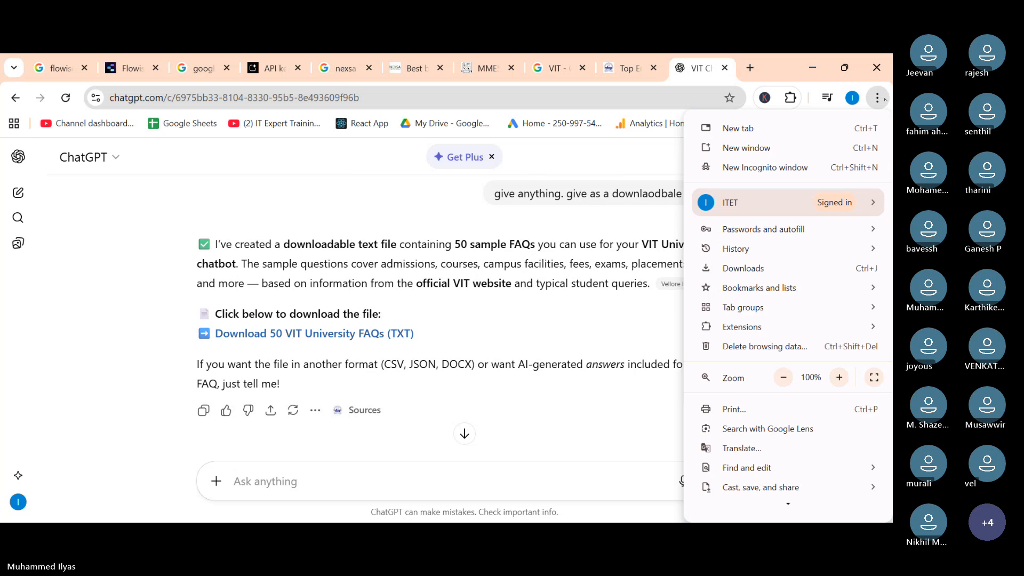
left_click(734, 272)
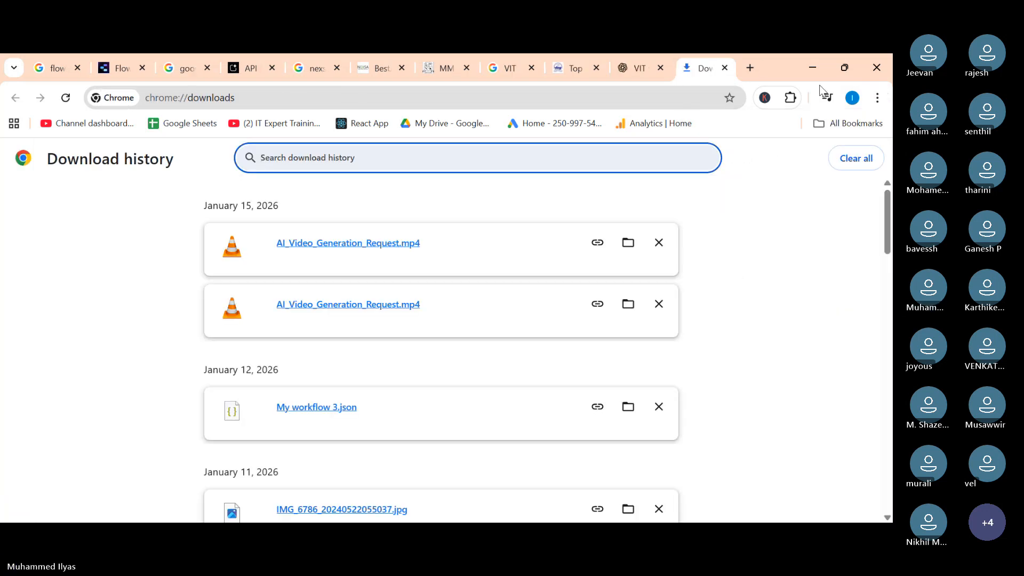
left_click(725, 68)
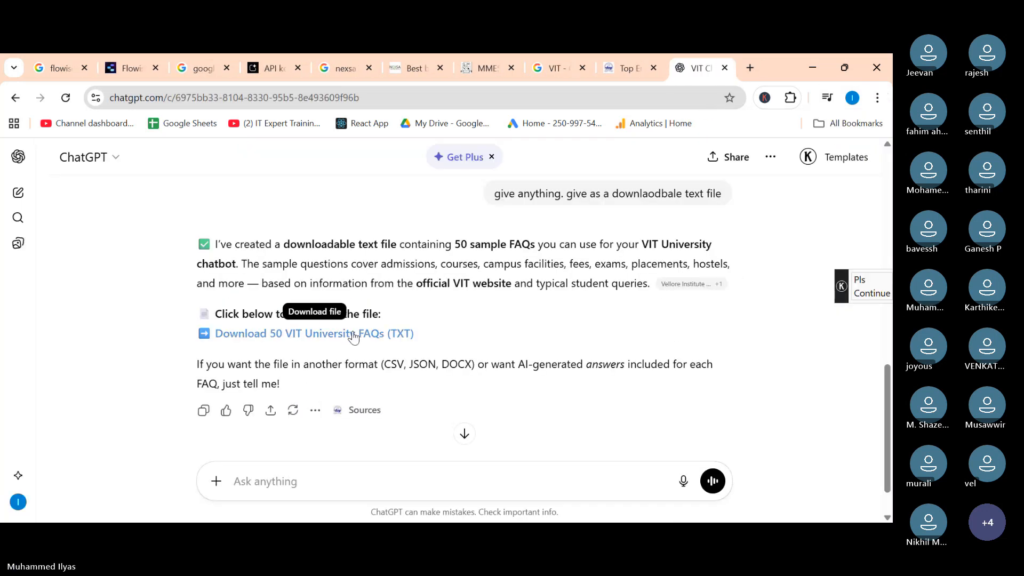
left_click(356, 334)
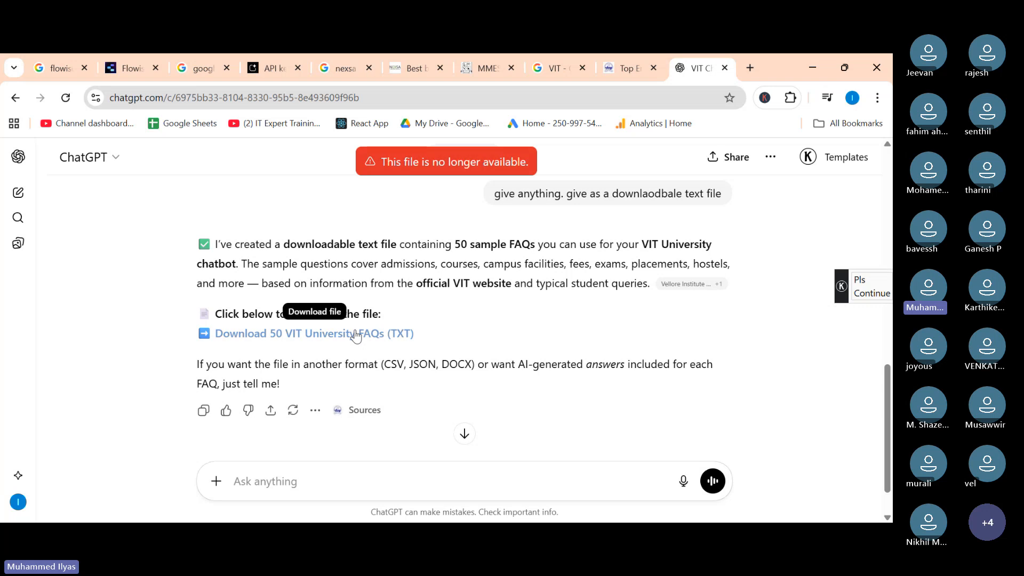
scroll(340, 254, "up", 4)
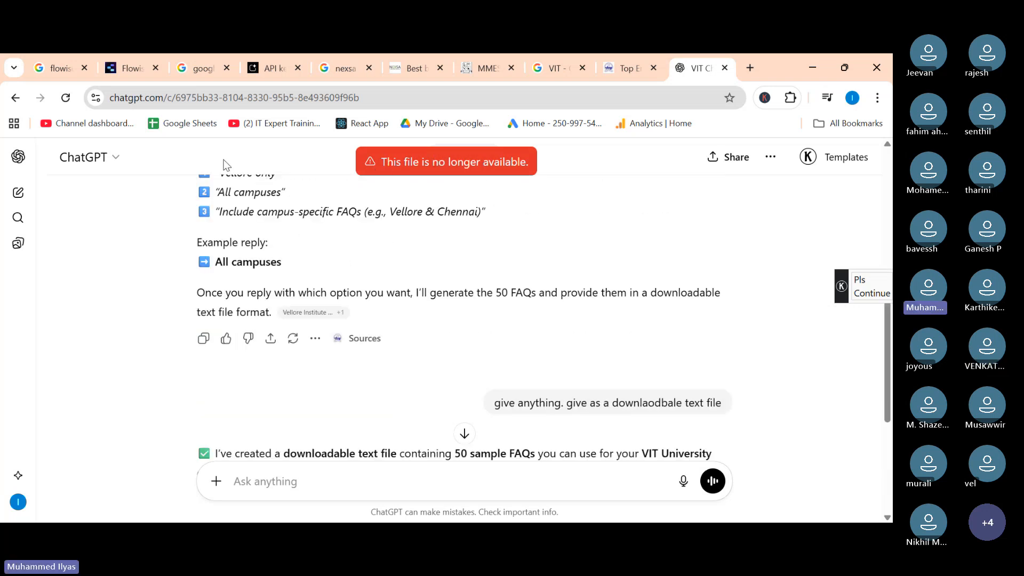
scroll(408, 348, "down", 4)
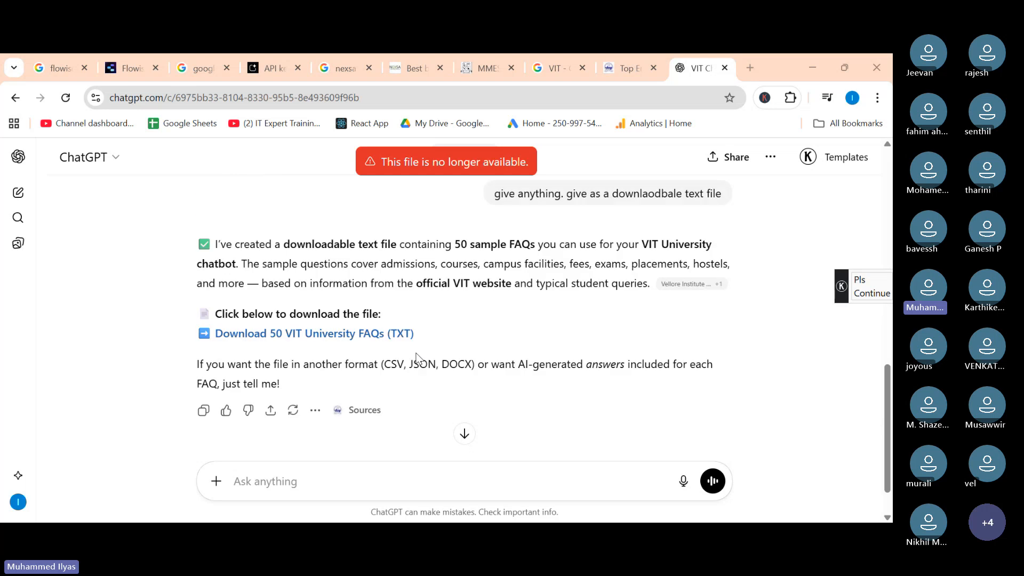
Ask ChatGPT "justve me the questions here" to list the FAQ questions in the chat.
left_click(293, 478)
type("j")
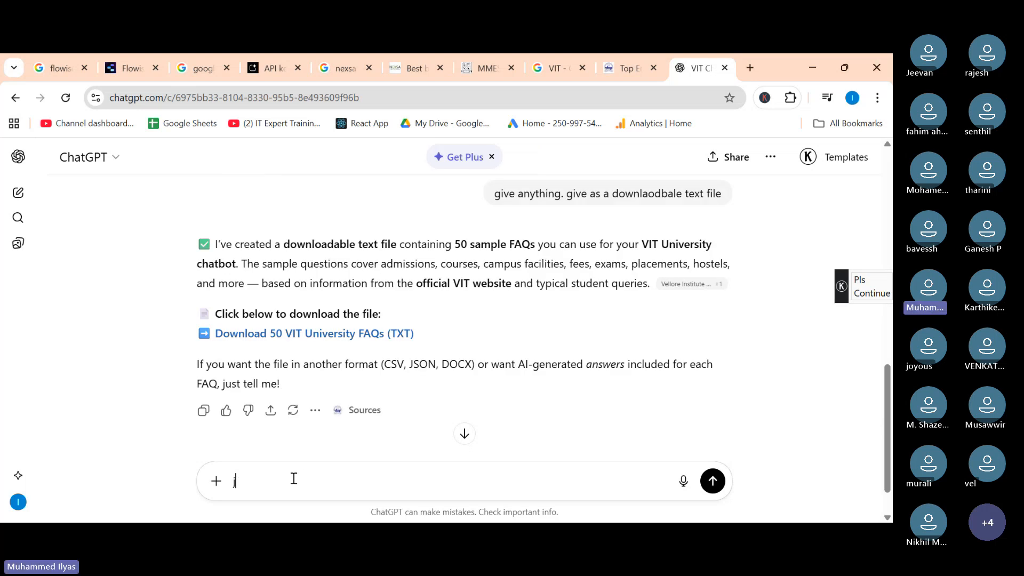
type("ustve me t")
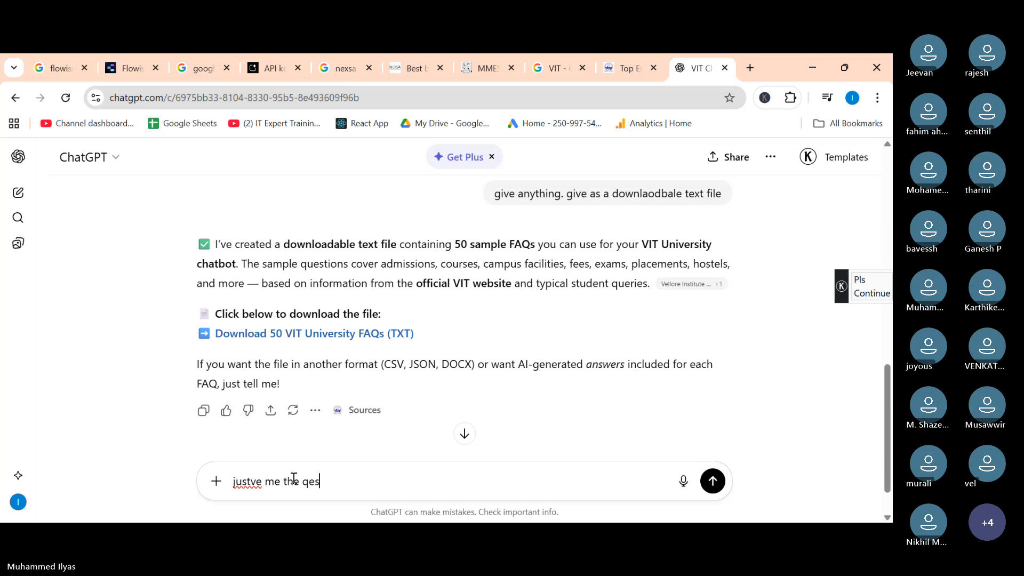
type("he questions here")
key("Return")
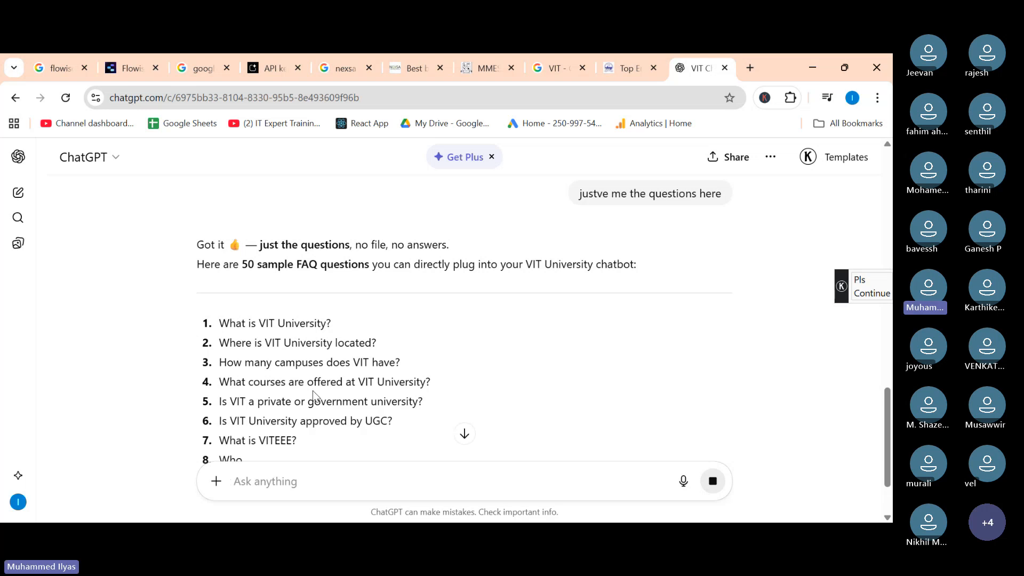
Send the follow-up "i mean q and A" to get questions with answers.
scroll(313, 390, "down", 2)
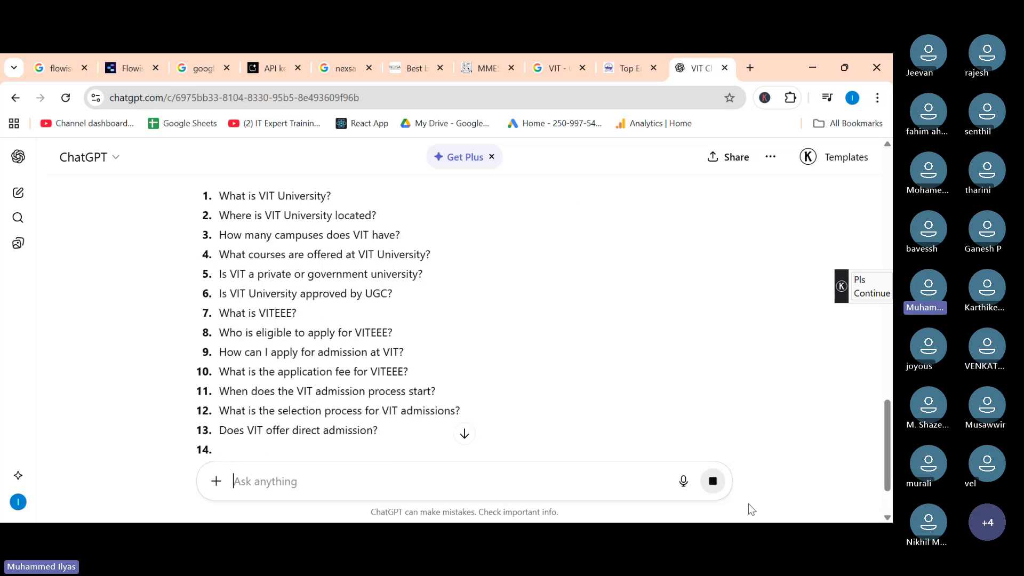
left_click(332, 485)
type("i mea")
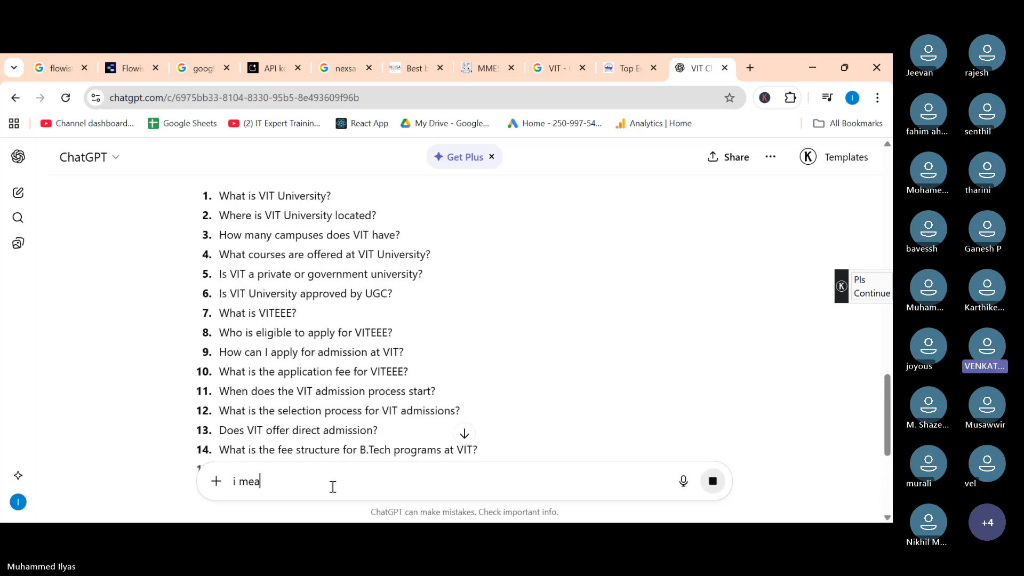
type("n q and A")
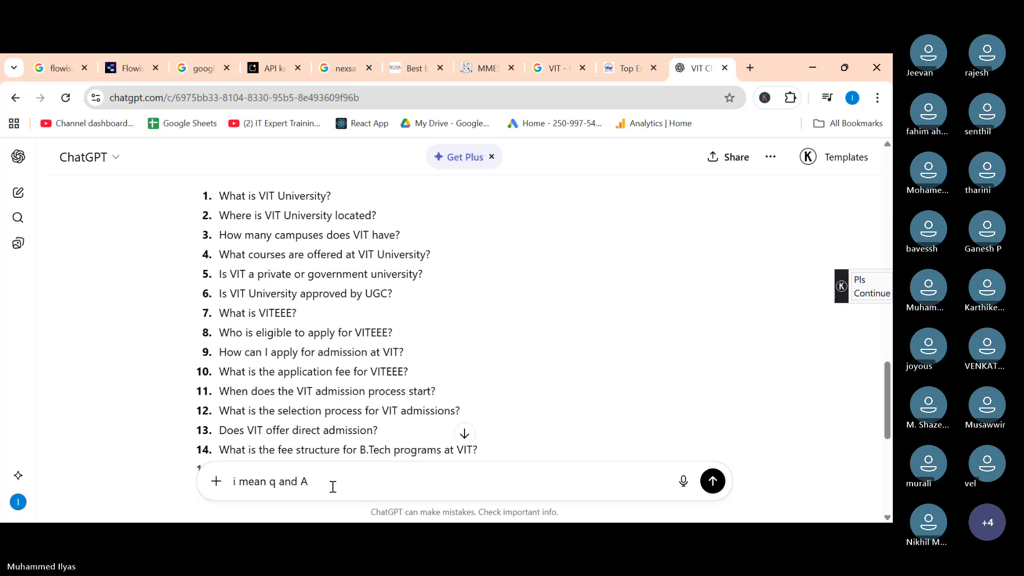
key("Return")
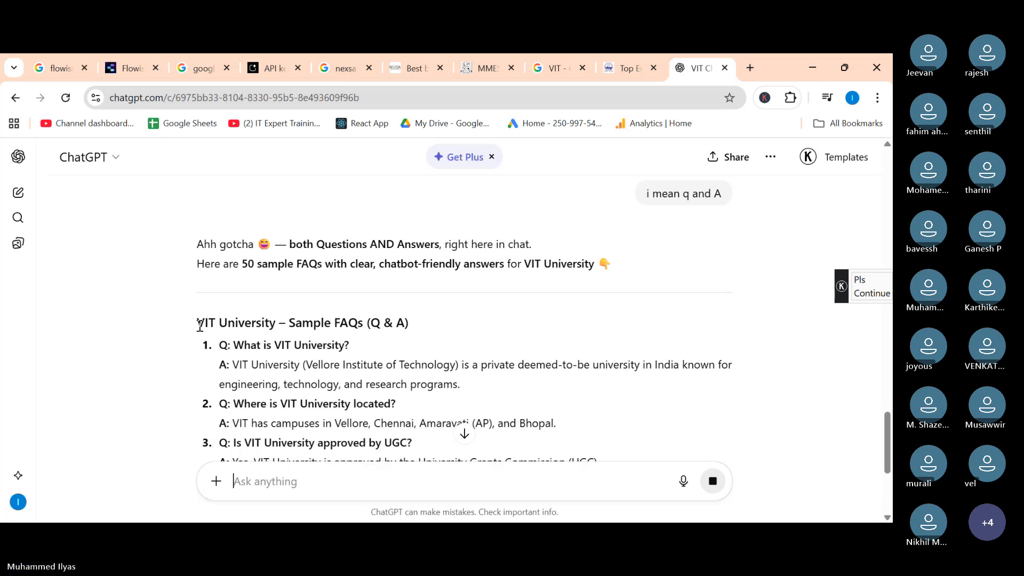
Scroll through the generated VIT FAQ questions and answers.
scroll(259, 377, "down", 6)
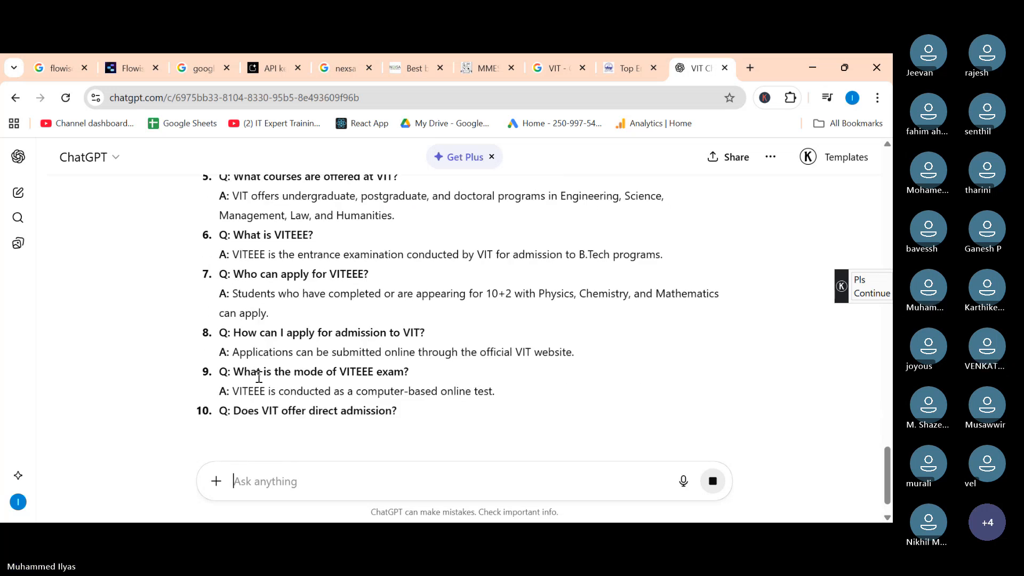
scroll(259, 377, "down", 3)
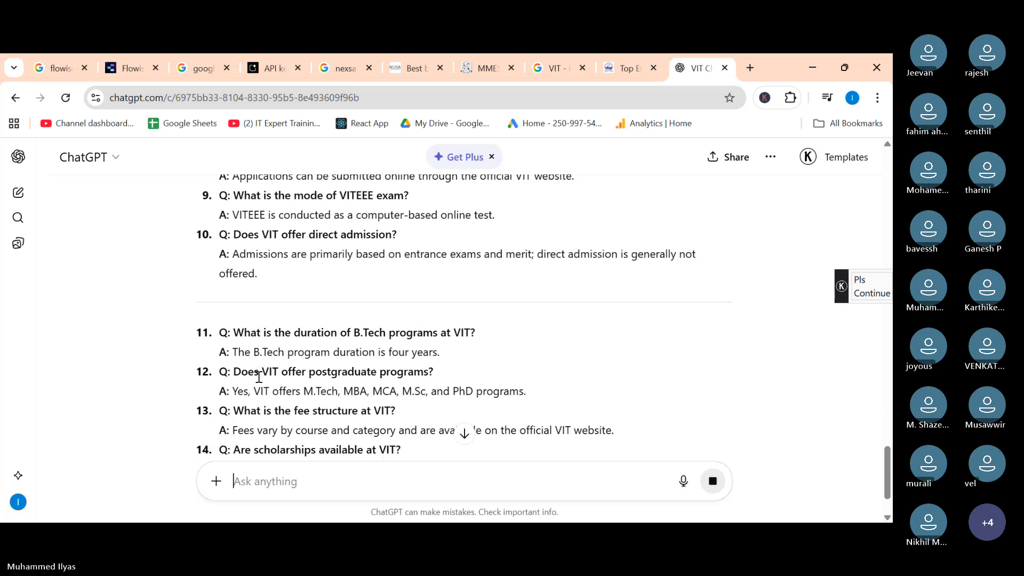
scroll(258, 377, "down", 3)
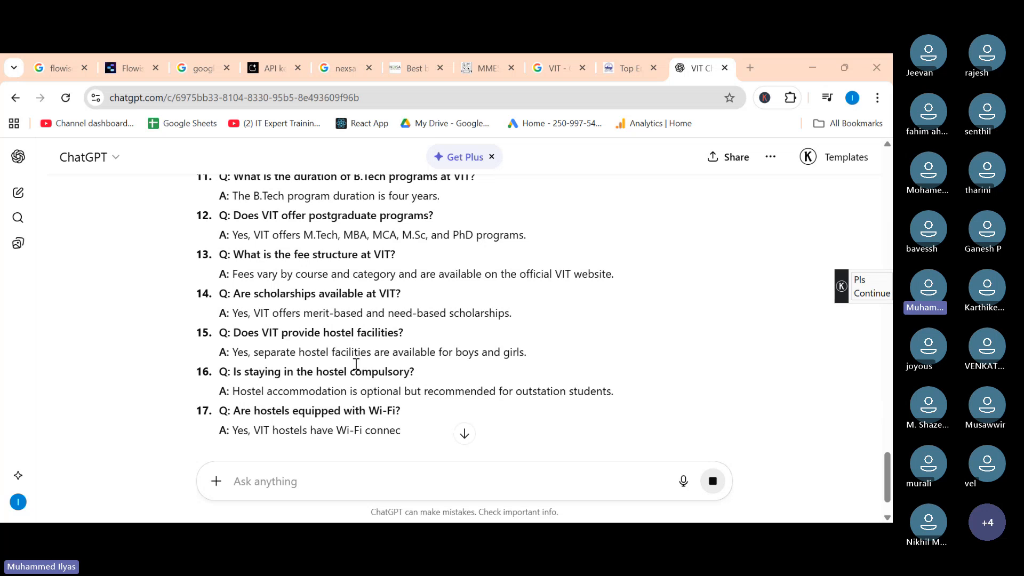
scroll(356, 365, "up", 10)
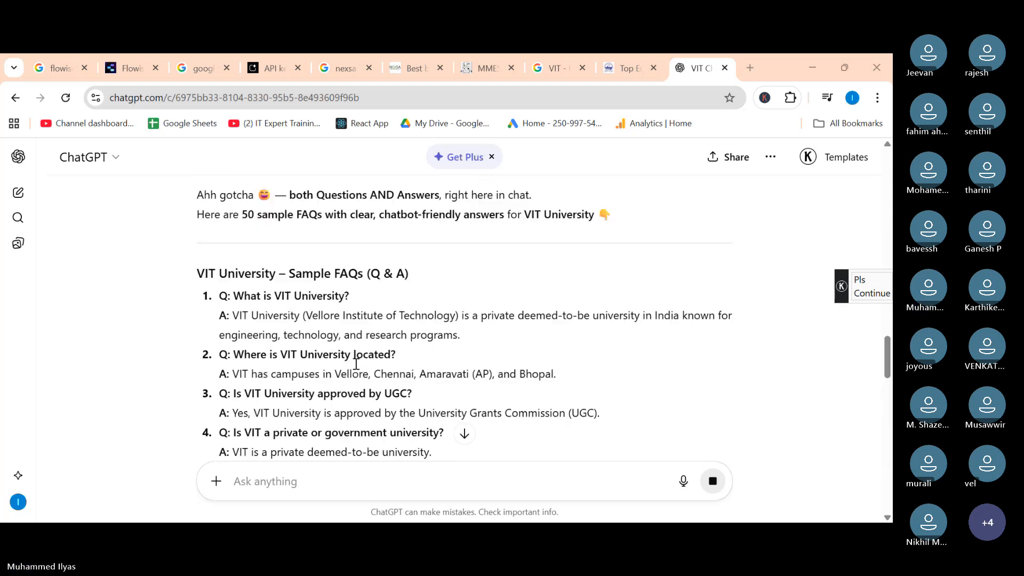
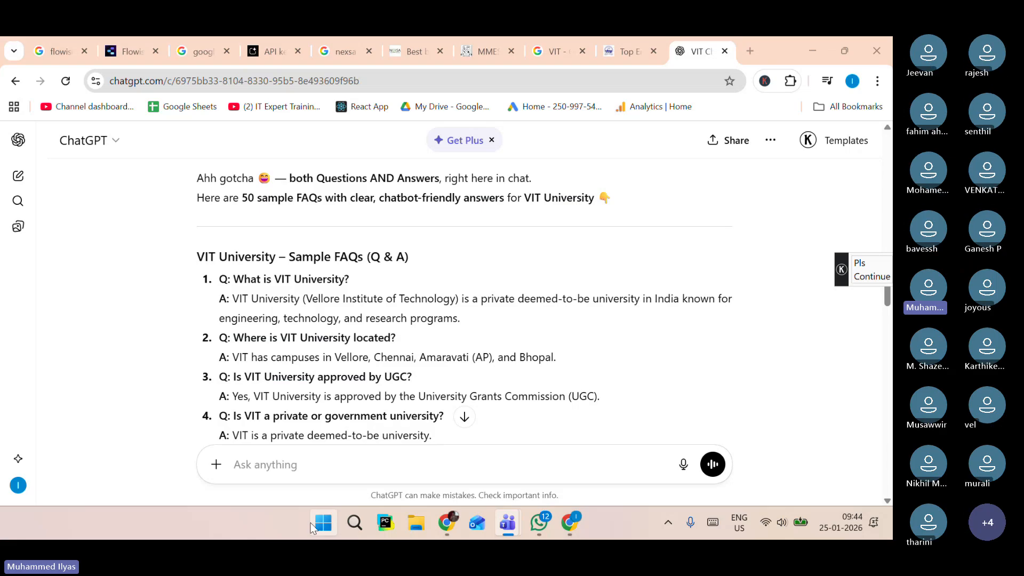
Open Notepad and start a new blank document.
left_click(325, 524)
type("note")
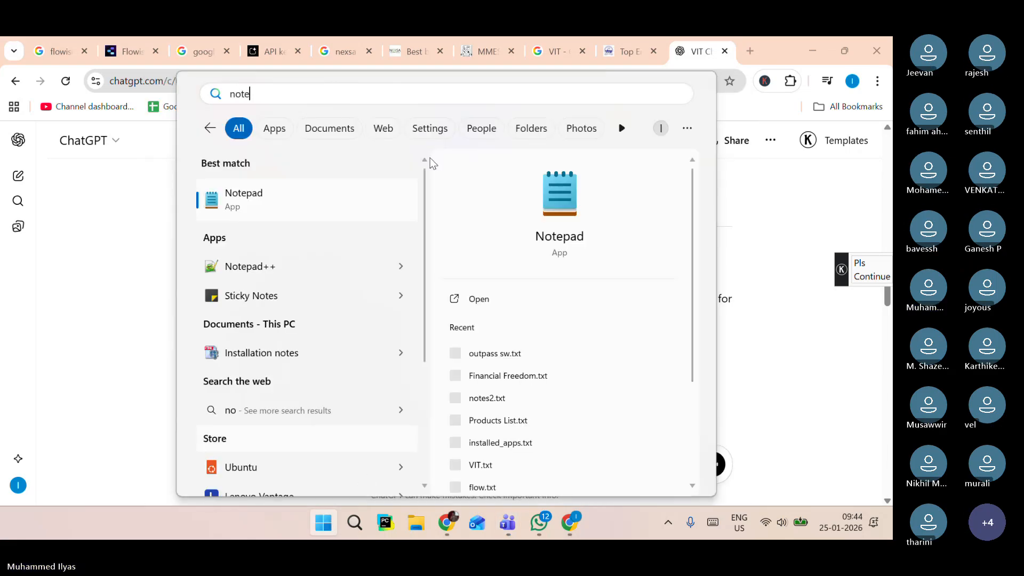
left_click(288, 196)
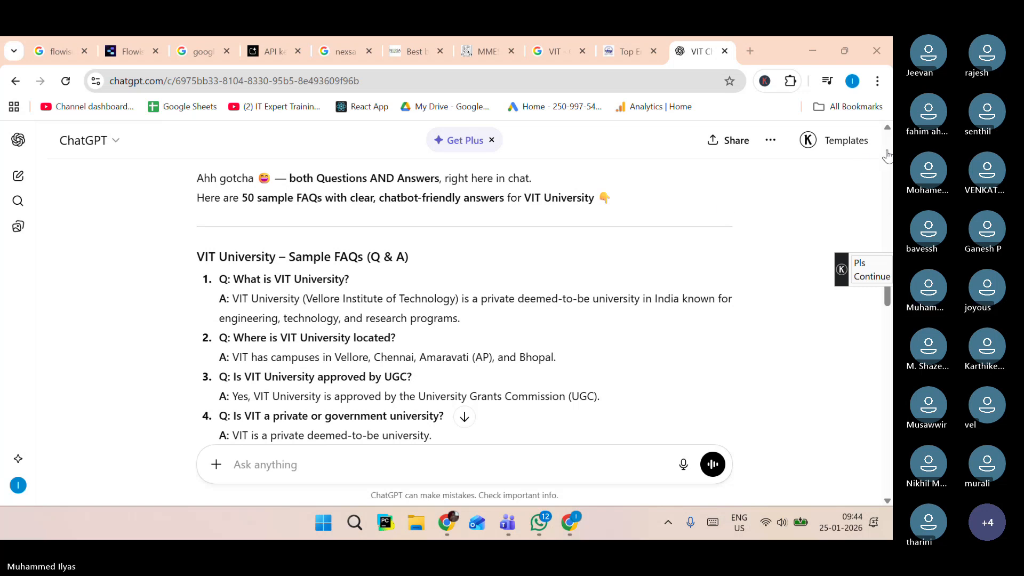
key("alt+Tab")
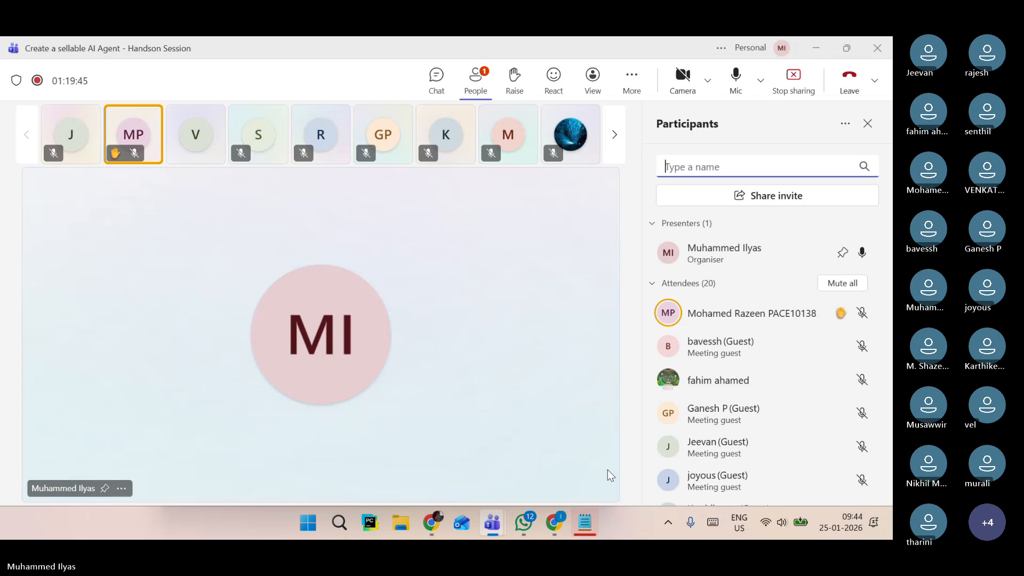
left_click(597, 523)
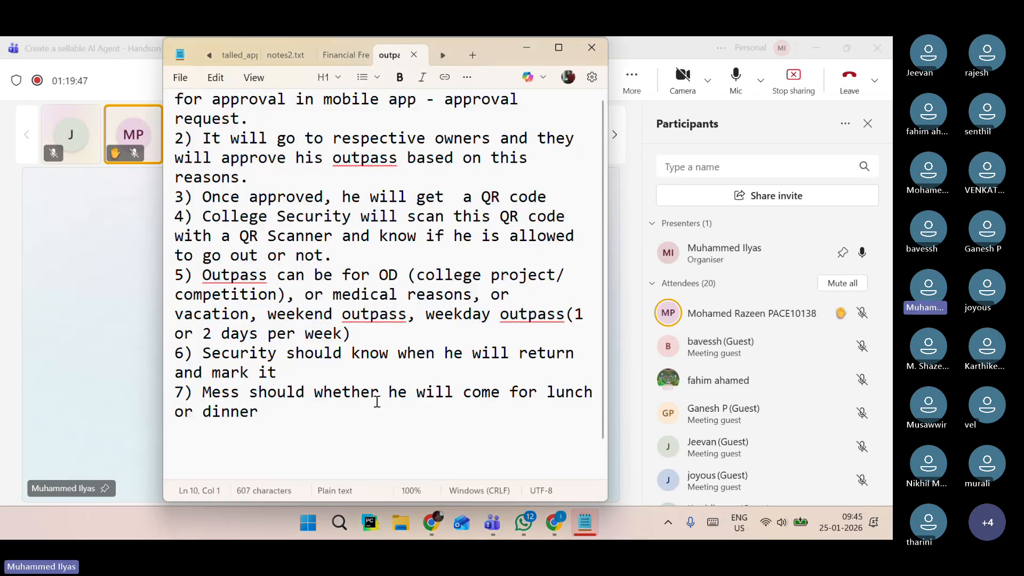
key("ctrl+n")
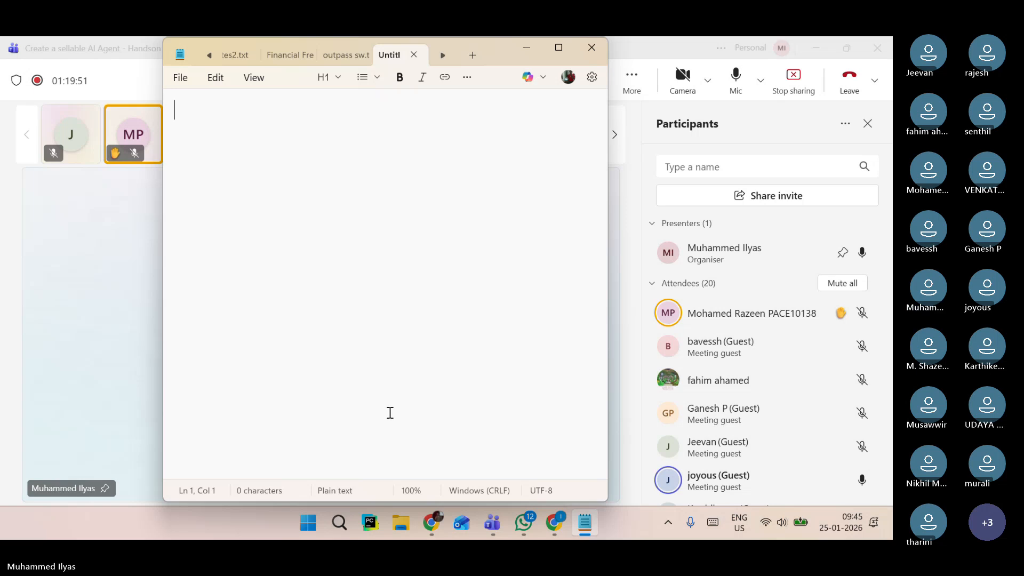
Copy the full VIT University FAQ list from ChatGPT and paste it into the new Notepad document.
left_click(555, 528)
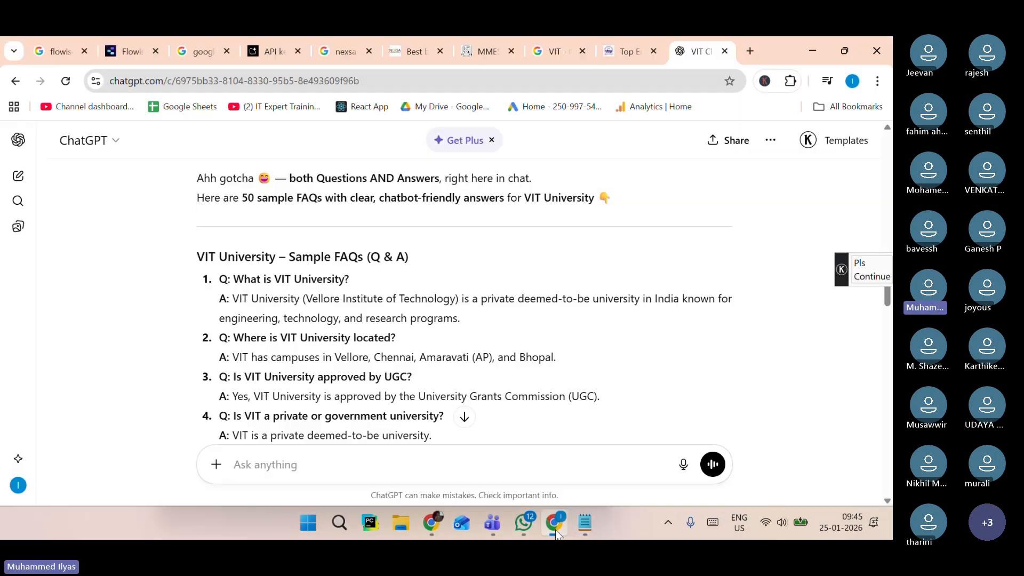
left_click_drag(197, 257, 232, 299)
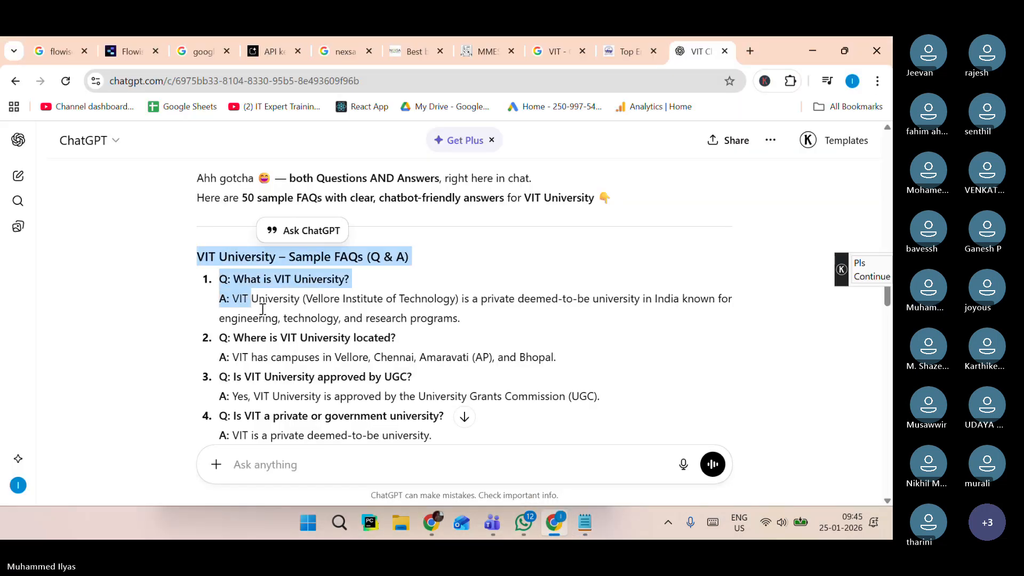
scroll(282, 343, "down", 18)
scroll(281, 343, "down", 18)
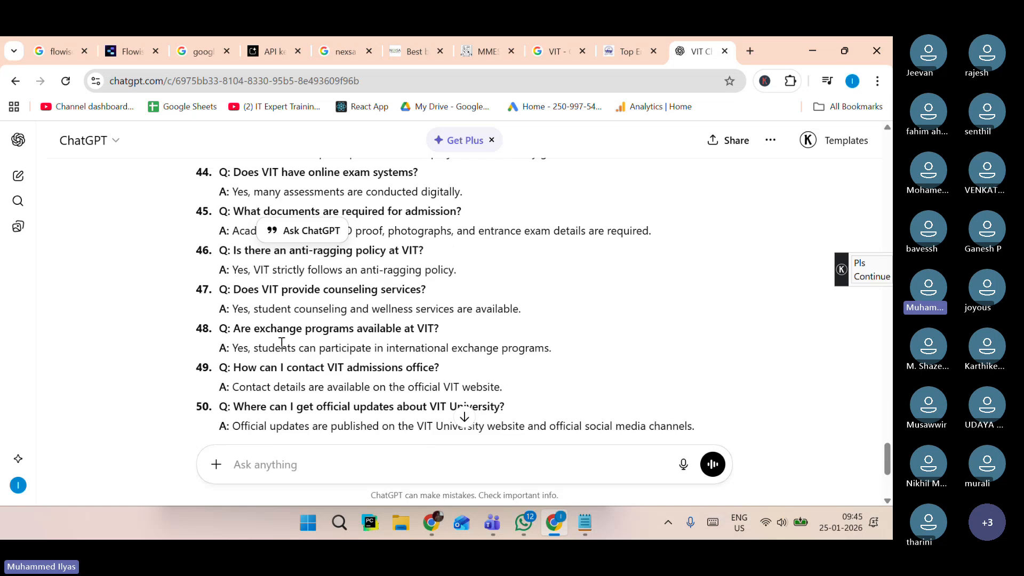
scroll(281, 344, "up", 2)
left_click(696, 272, "shift")
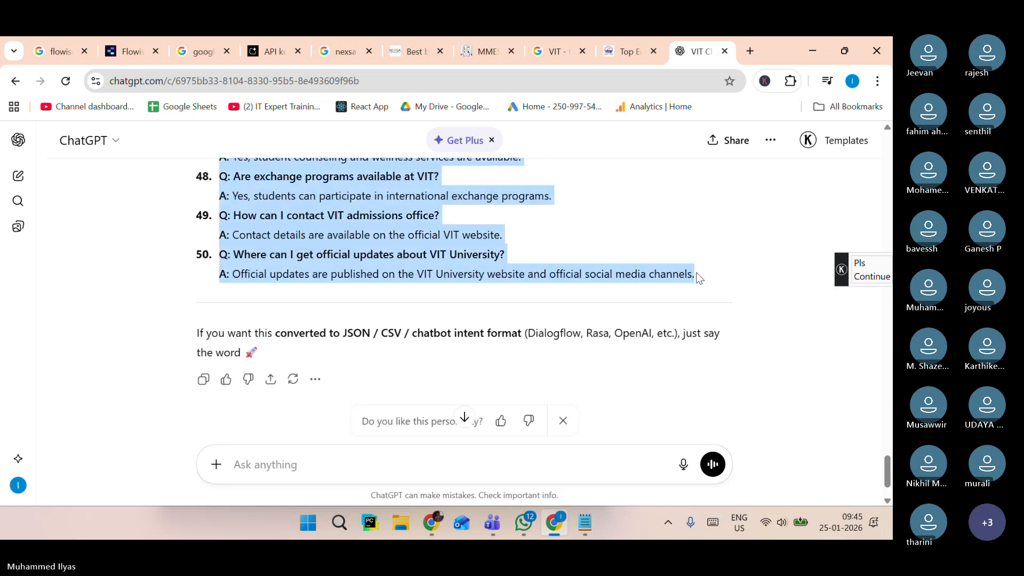
key("alt+Tab")
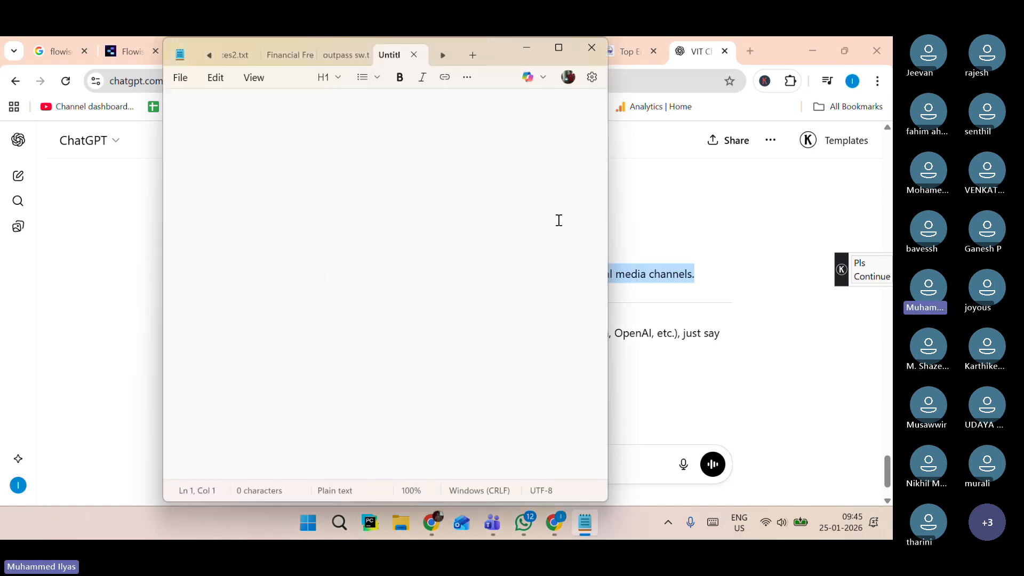
key("ctrl+v")
Save the document to the Desktop as "VIT University – Sample FAQs (Q & A.txt".
scroll(443, 298, "up", 15)
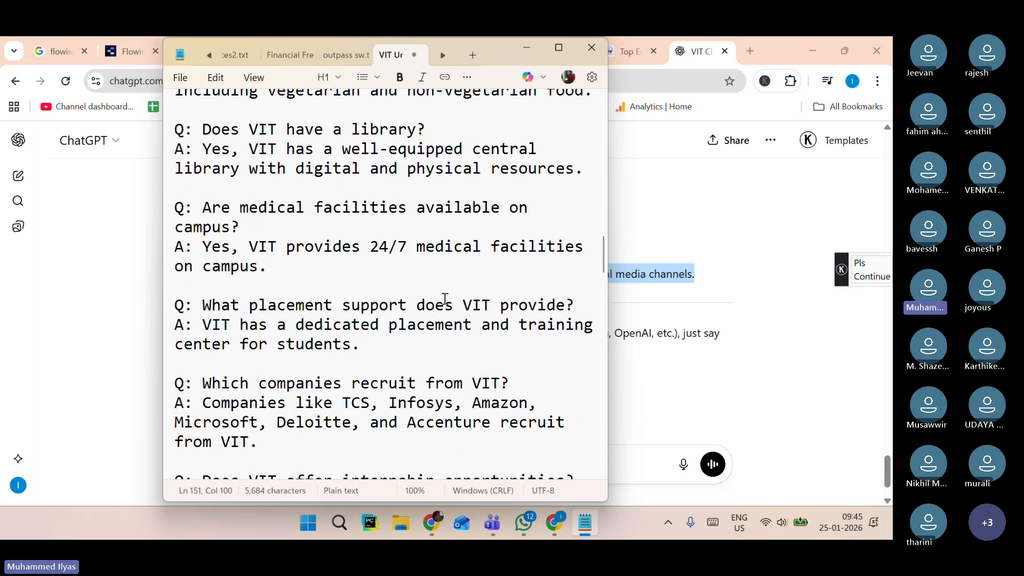
scroll(445, 299, "up", 12)
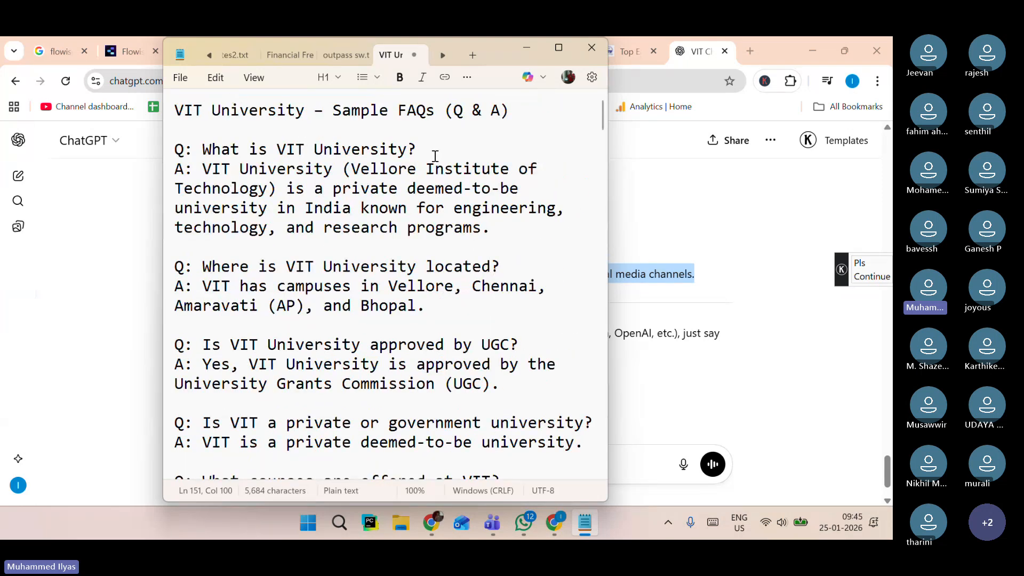
key("ctrl+s")
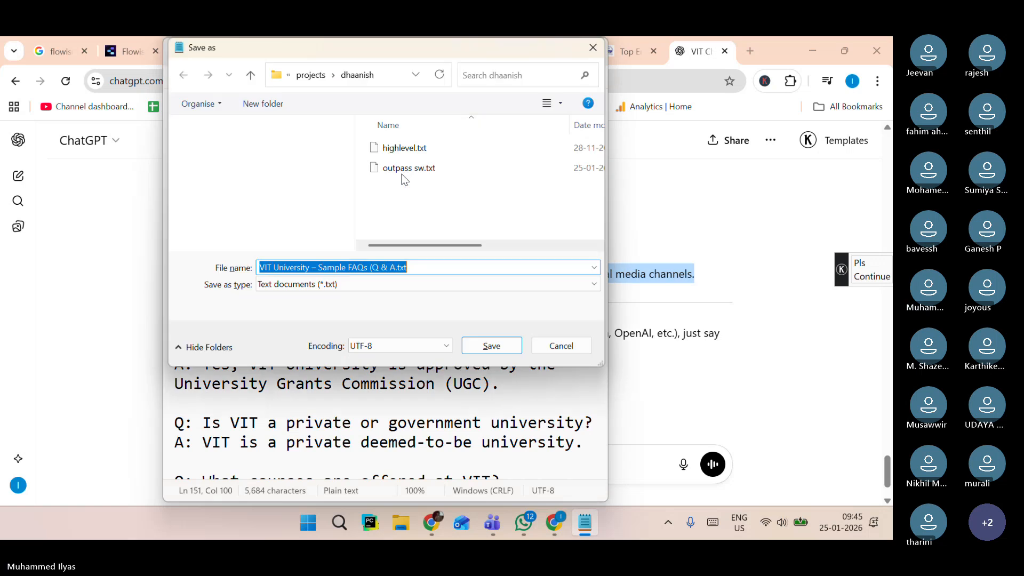
left_click(221, 206)
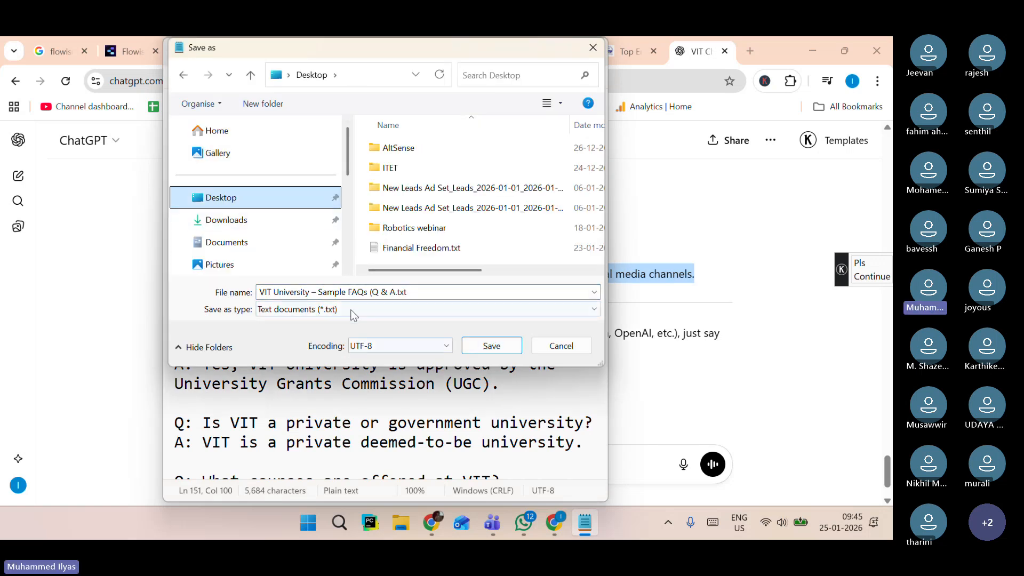
left_click(469, 345)
left_click(469, 345)
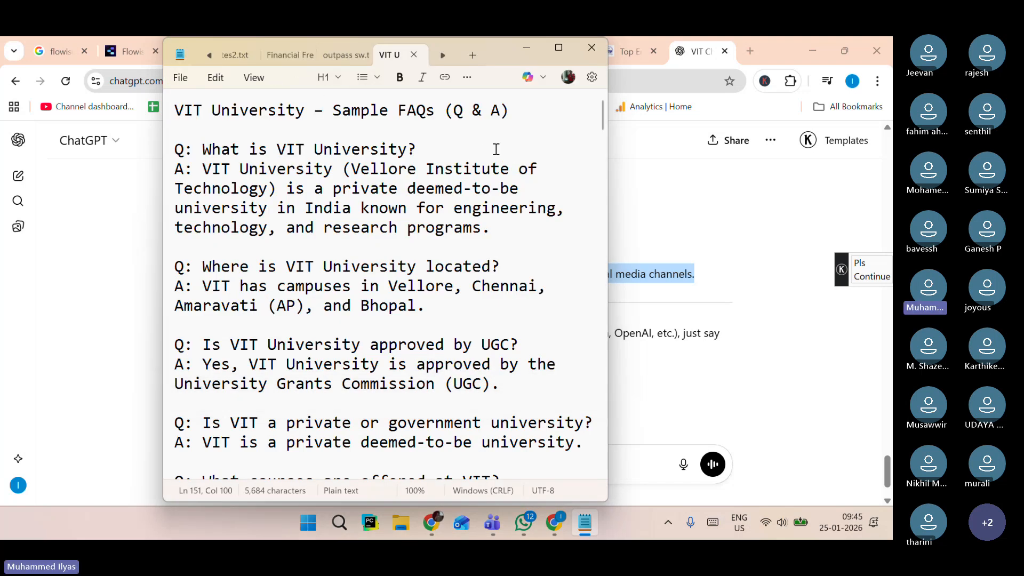
Switch to the Flowise "my agent" chatflow, search nodes for "text" and add a Text File loader to the canvas.
left_click(114, 207)
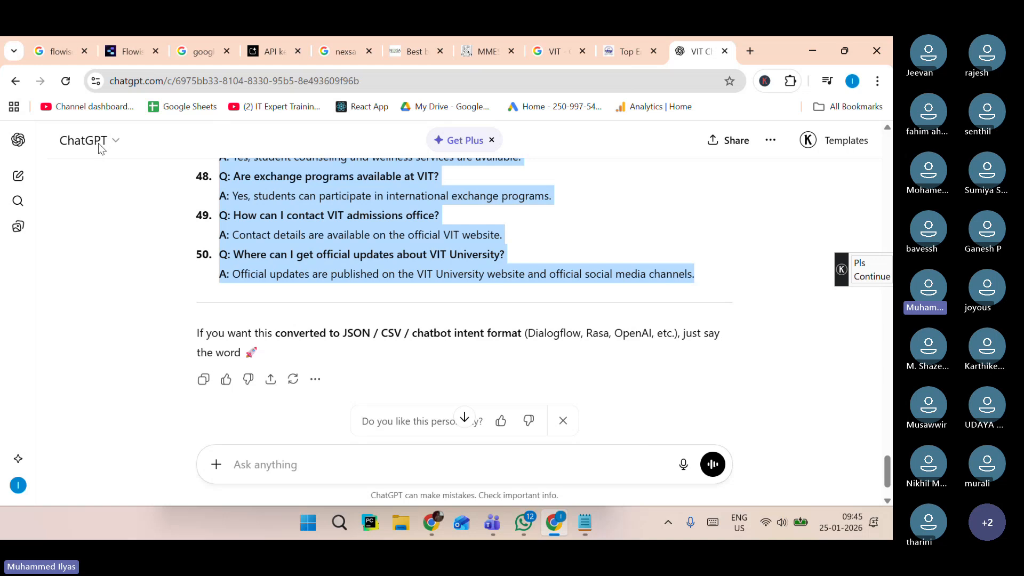
left_click(122, 51)
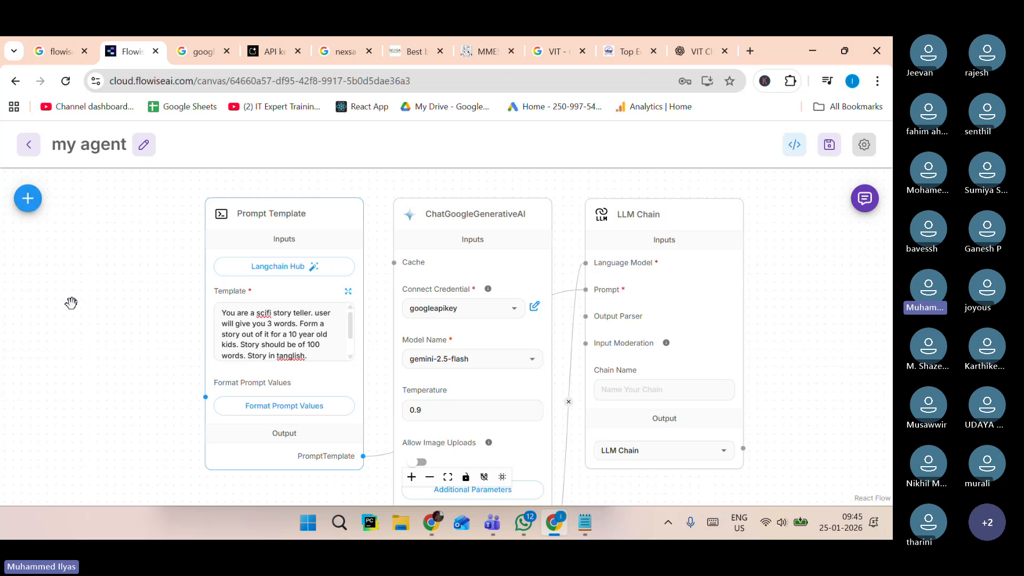
left_click(28, 200)
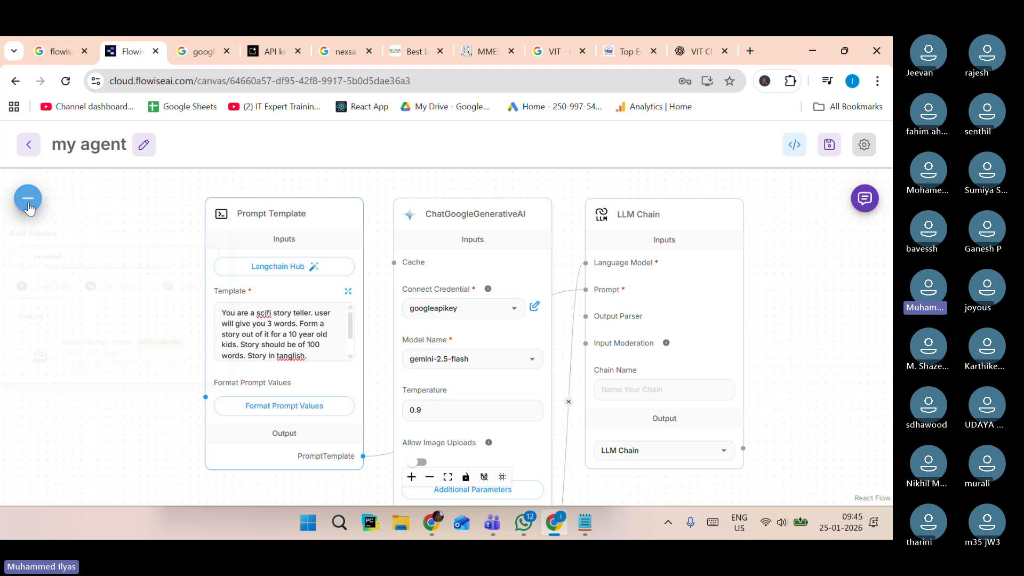
key("BackSpace")
key("BackSpace")
key("BackSpace")
key("BackSpace")
key("BackSpace")
key("BackSpace")
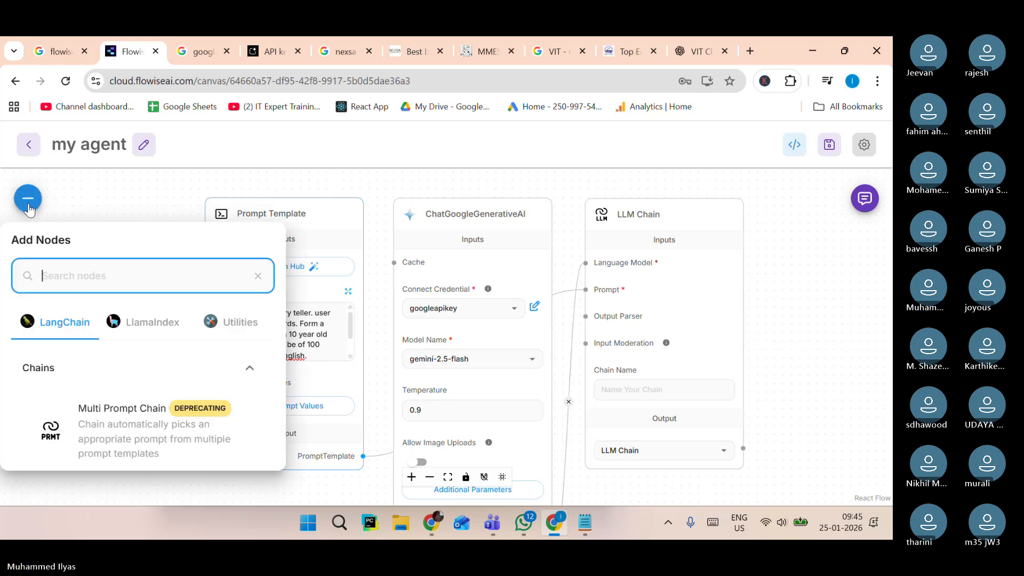
type("text")
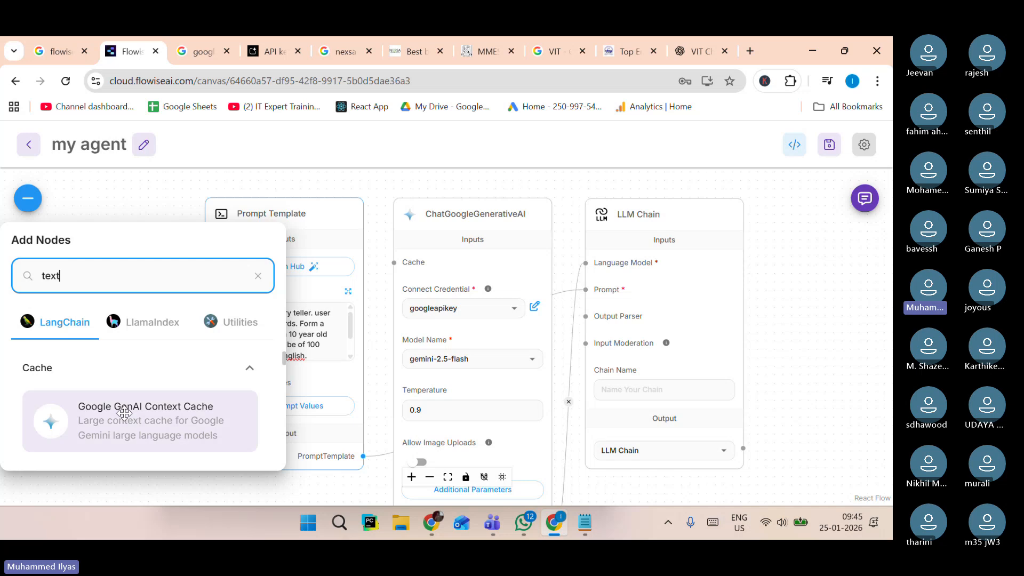
scroll(133, 419, "down", 1)
scroll(133, 420, "down", 2)
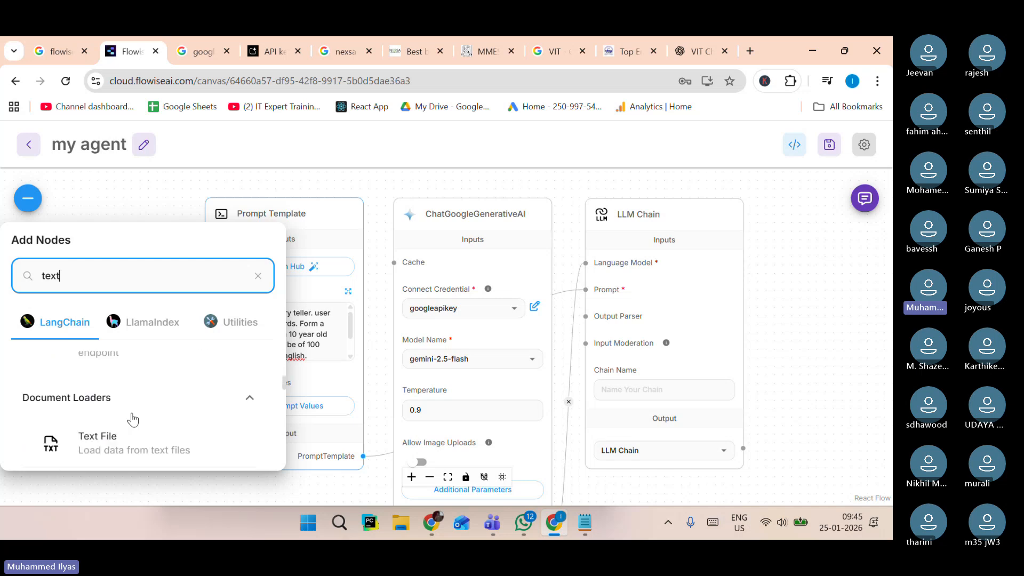
scroll(132, 420, "down", 1)
scroll(133, 418, "up", 1)
scroll(100, 384, "up", 1)
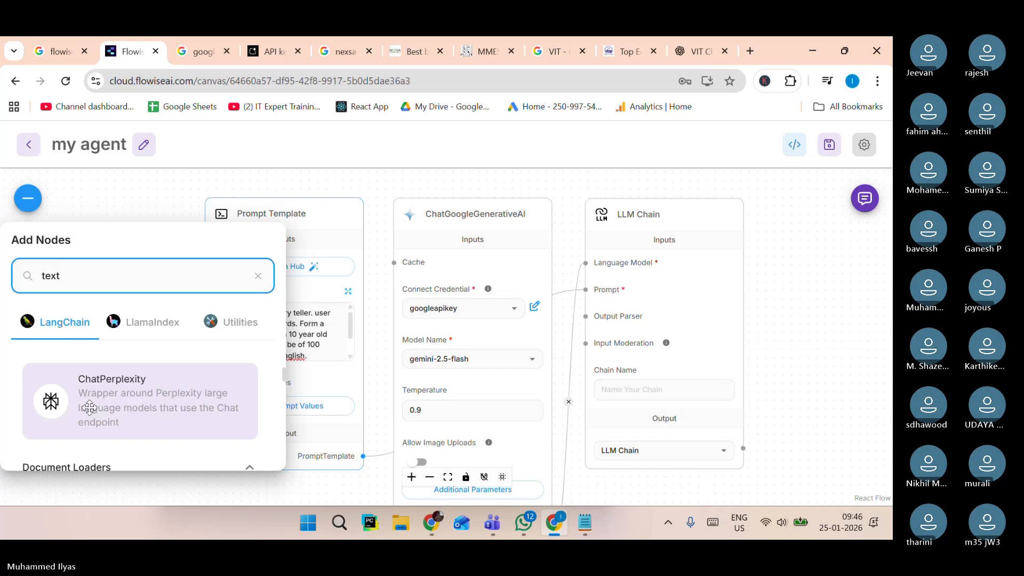
scroll(99, 377, "down", 2)
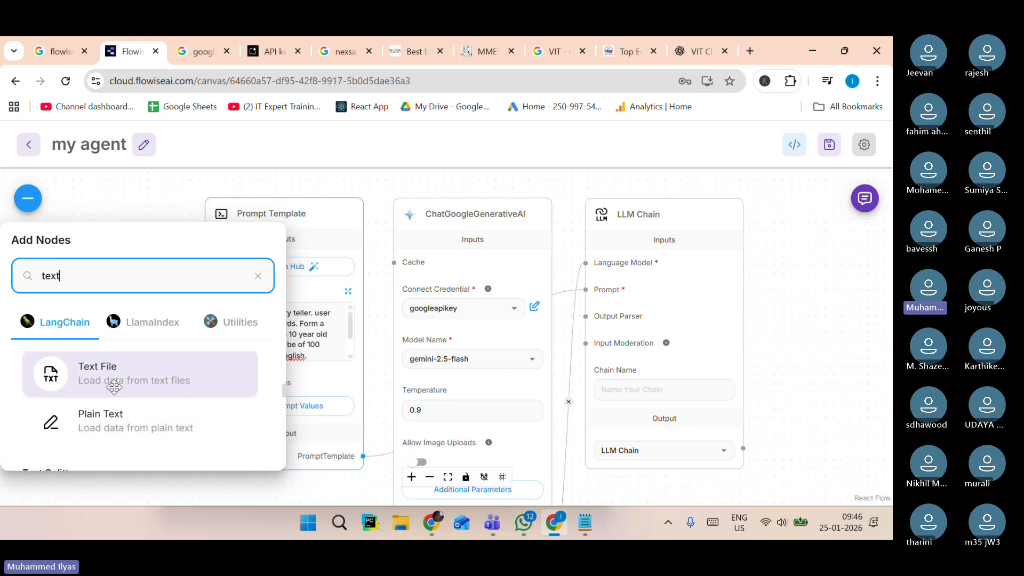
left_click_drag(114, 388, 126, 272)
Shift the LLM Chain, ChatGoogleGenerativeAI, Prompt Template and Text File nodes to make room on the canvas.
left_click_drag(636, 212, 713, 211)
left_click_drag(503, 216, 586, 211)
left_click_drag(286, 213, 378, 209)
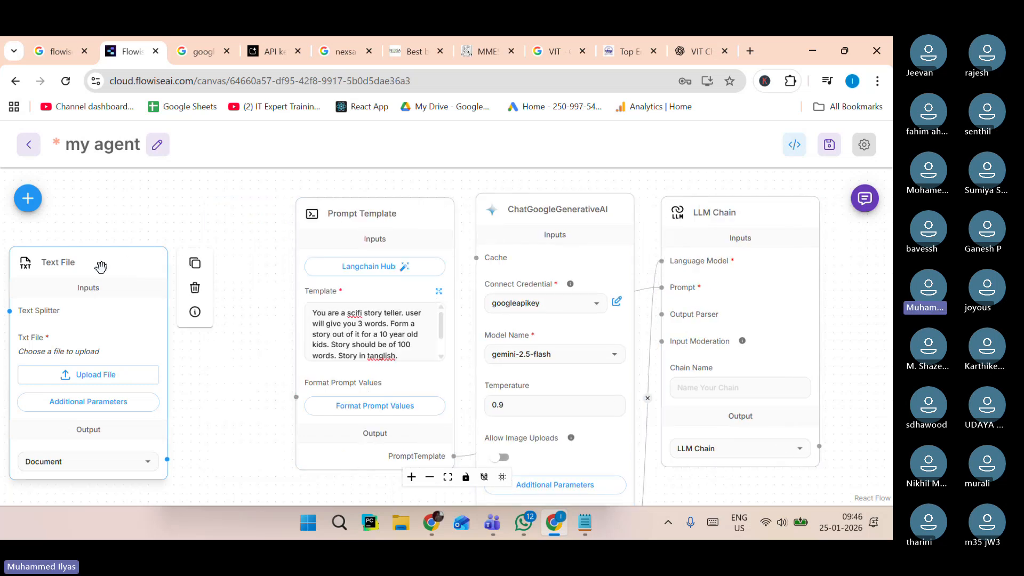
left_click_drag(101, 265, 159, 241)
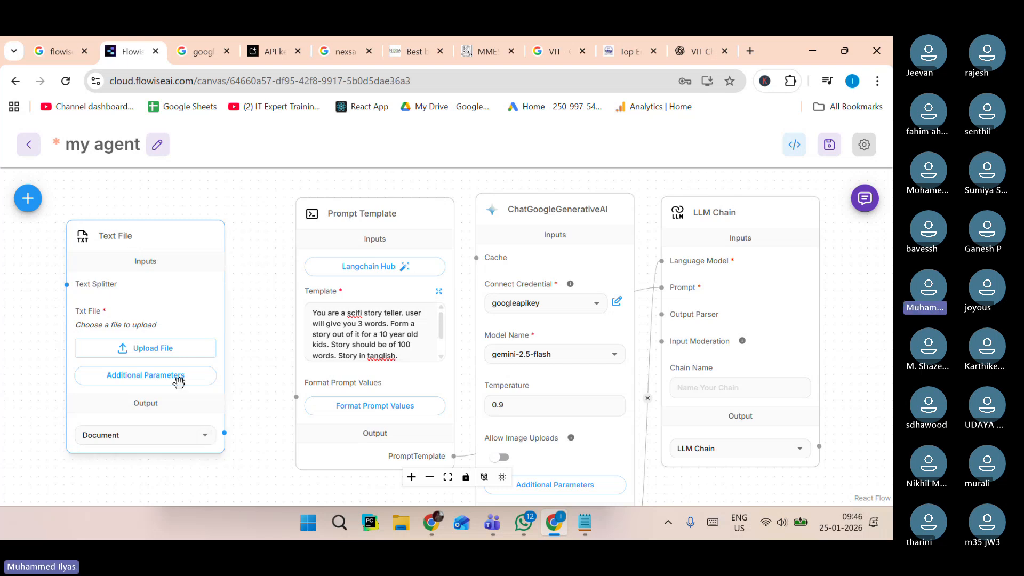
Upload the Desktop file "VIT University – Sample FAQs (Q & A.txt" into the Text File node.
left_click(130, 350)
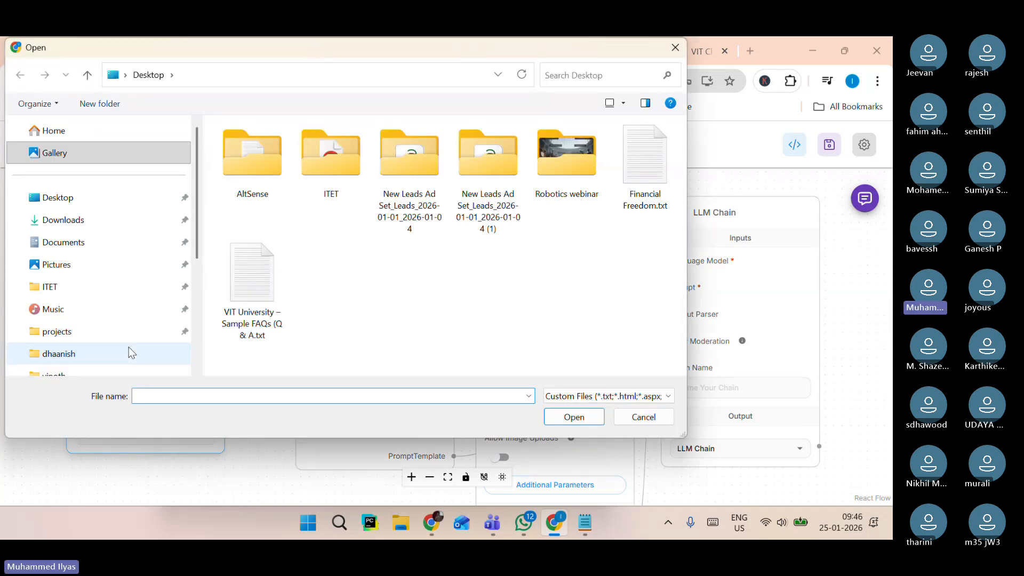
left_click(245, 279)
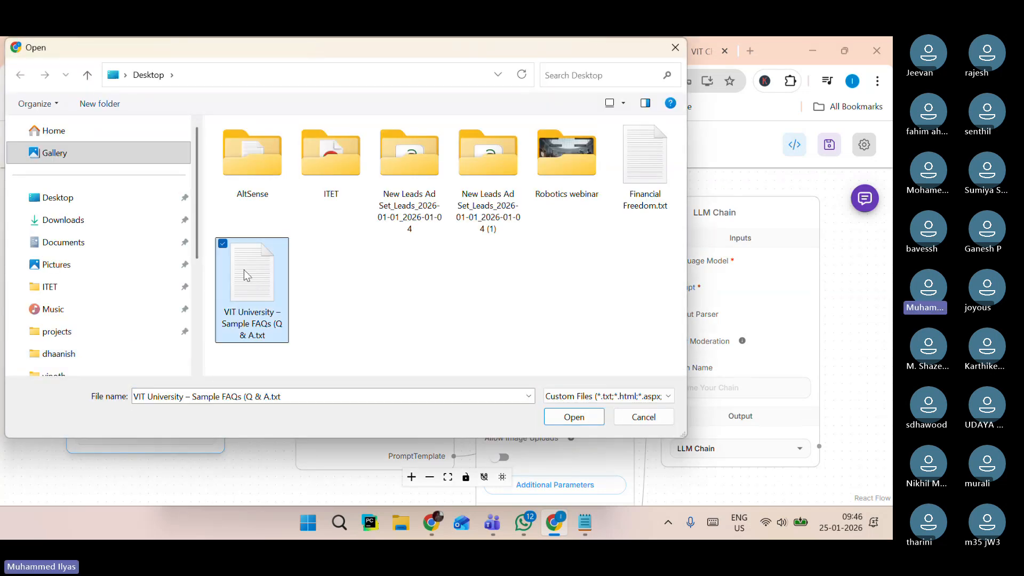
left_click(573, 419)
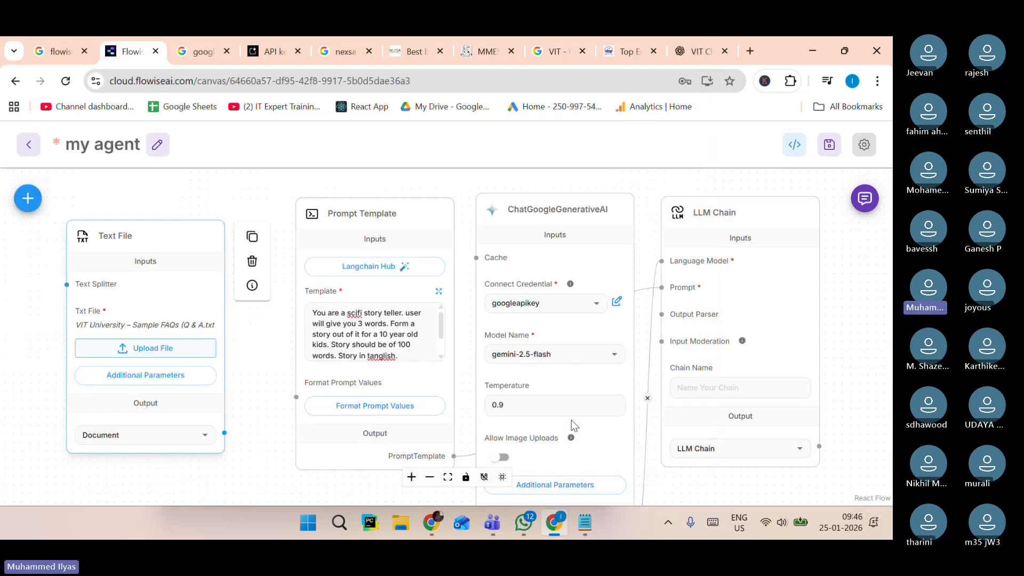
Reposition the Text File, Prompt Template, ChatGoogleGenerativeAI and LLM Chain nodes closer together on the canvas.
scroll(99, 322, "up", 5)
scroll(100, 322, "down", 2)
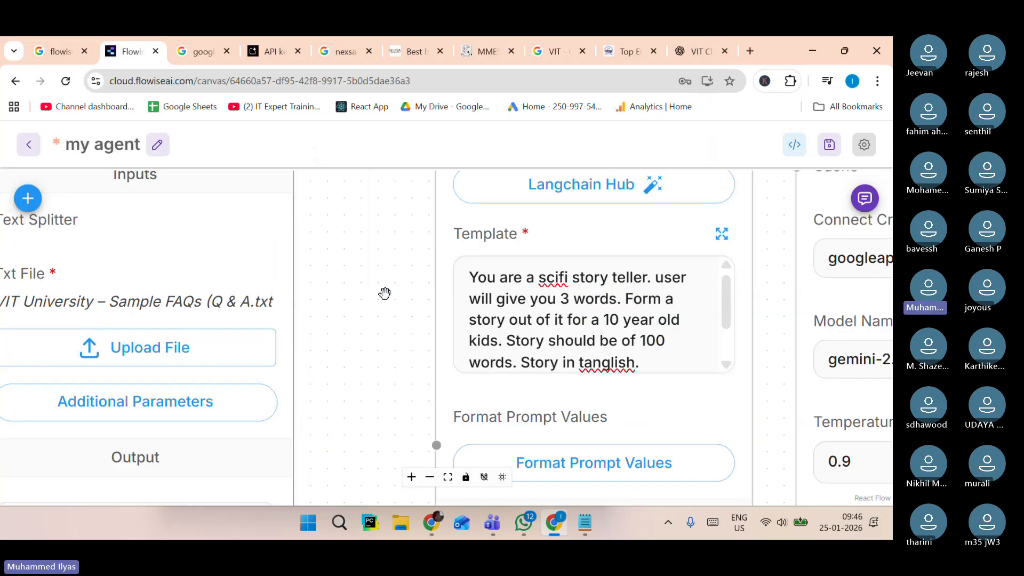
left_click_drag(258, 258, 321, 265)
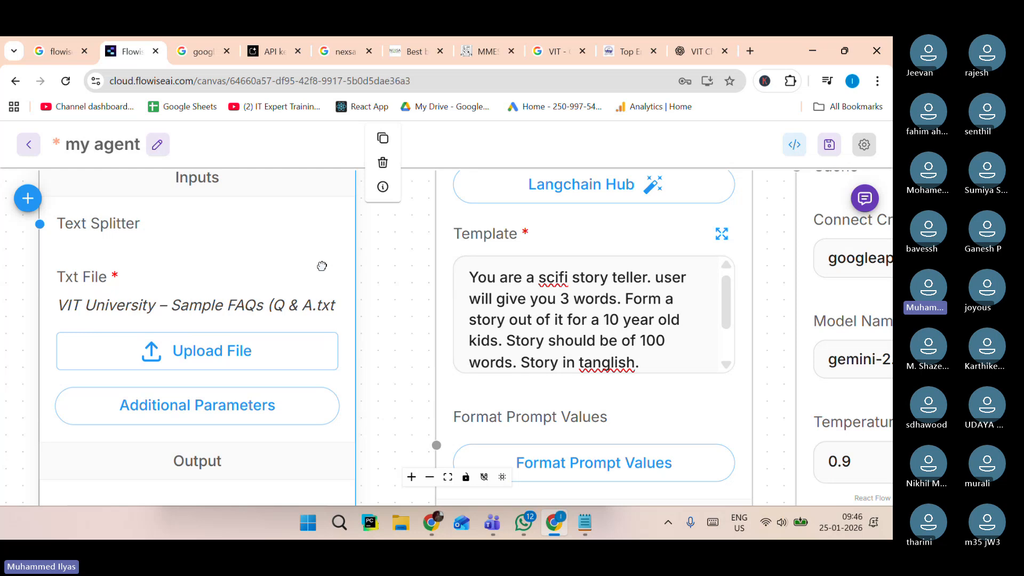
scroll(265, 324, "down", 3)
left_click_drag(234, 224, 188, 213)
left_click_drag(445, 192, 425, 194)
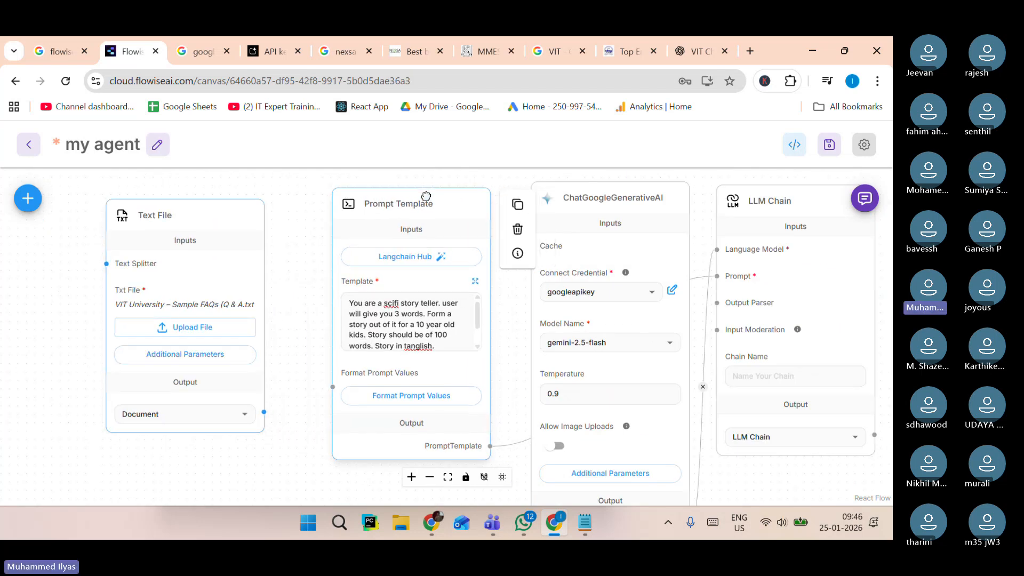
left_click_drag(634, 203, 615, 201)
left_click_drag(753, 203, 743, 200)
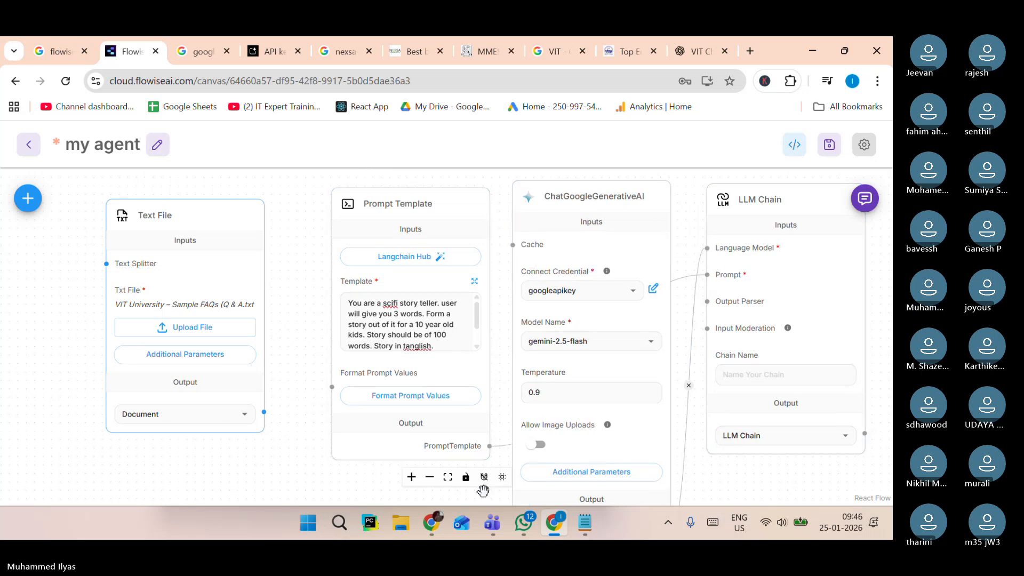
Check the meeting chat in Teams and return to the Flowise canvas.
mouse_move(492, 523)
left_click(493, 453)
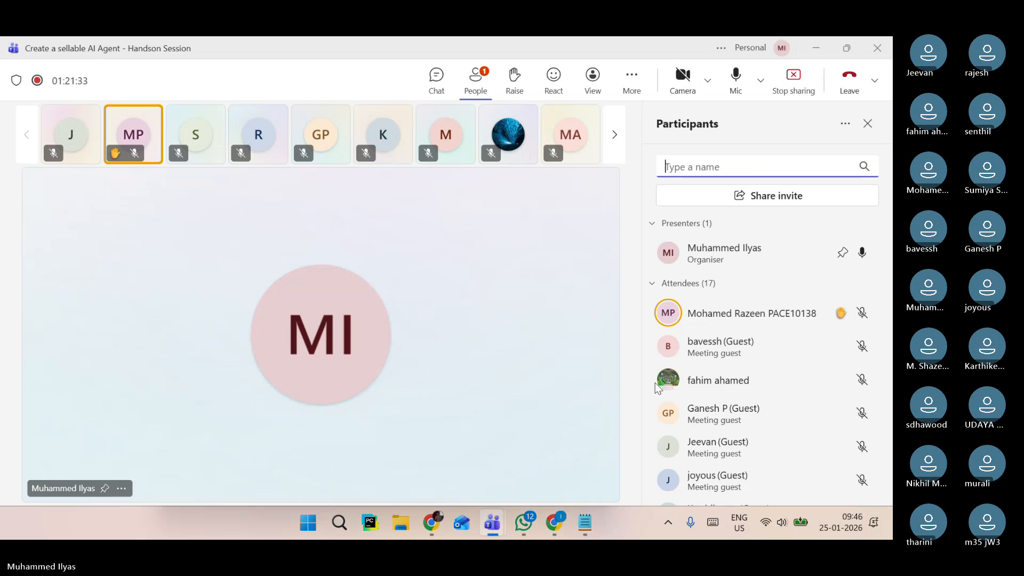
key("ctrl+shift+r")
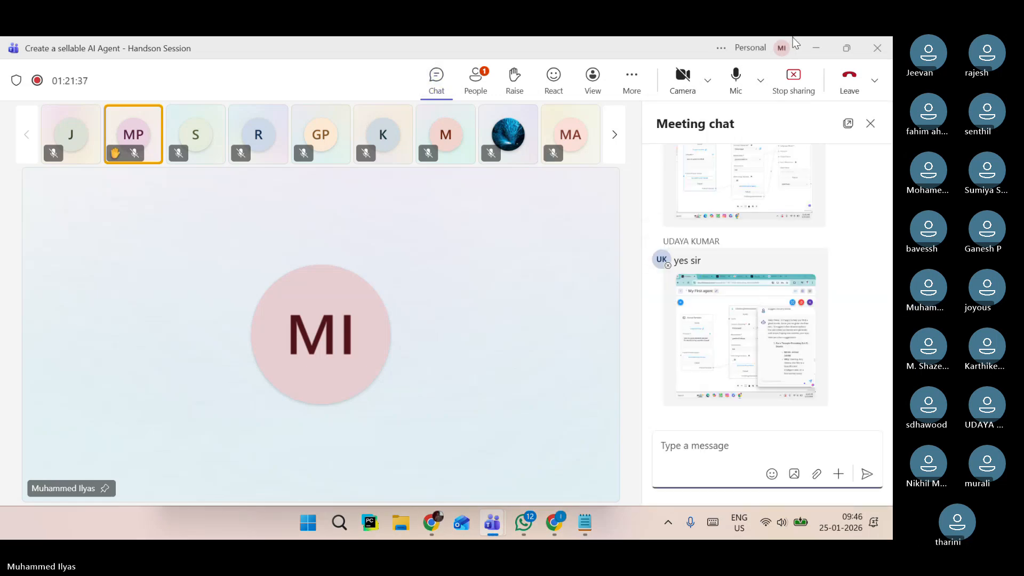
left_click(813, 48)
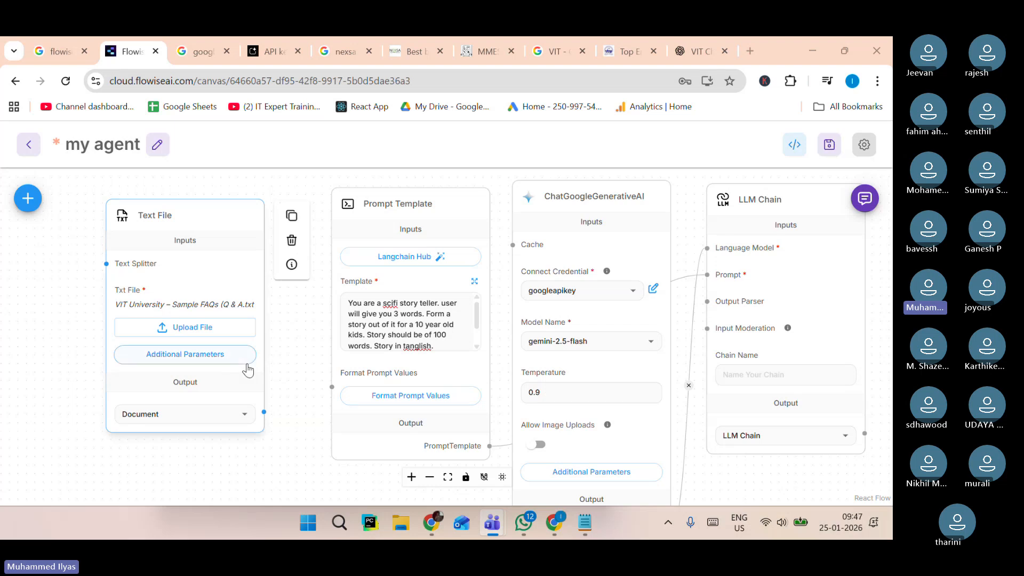
Set the Text File node's output type to Text.
mouse_move(225, 231)
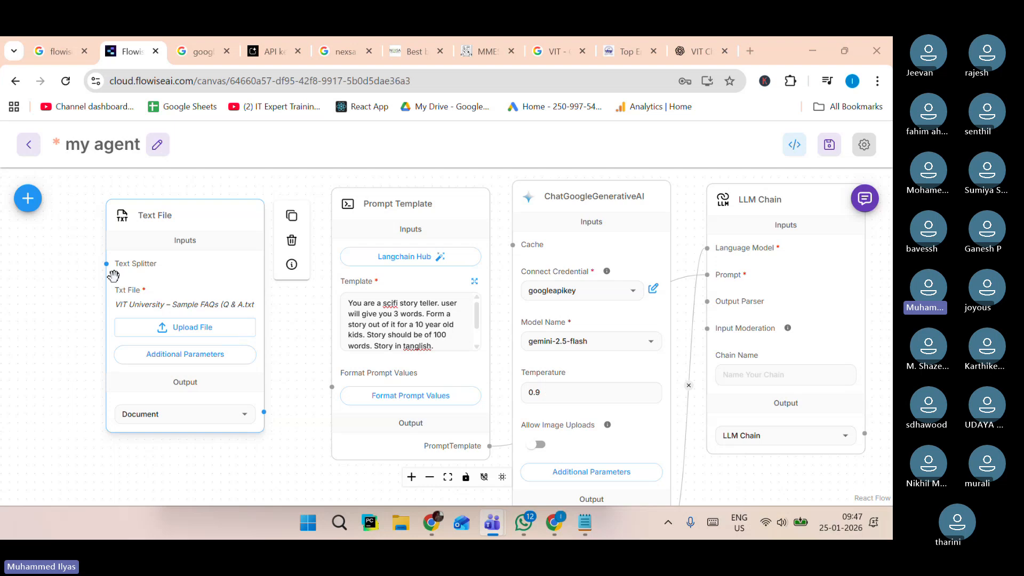
mouse_move(349, 230)
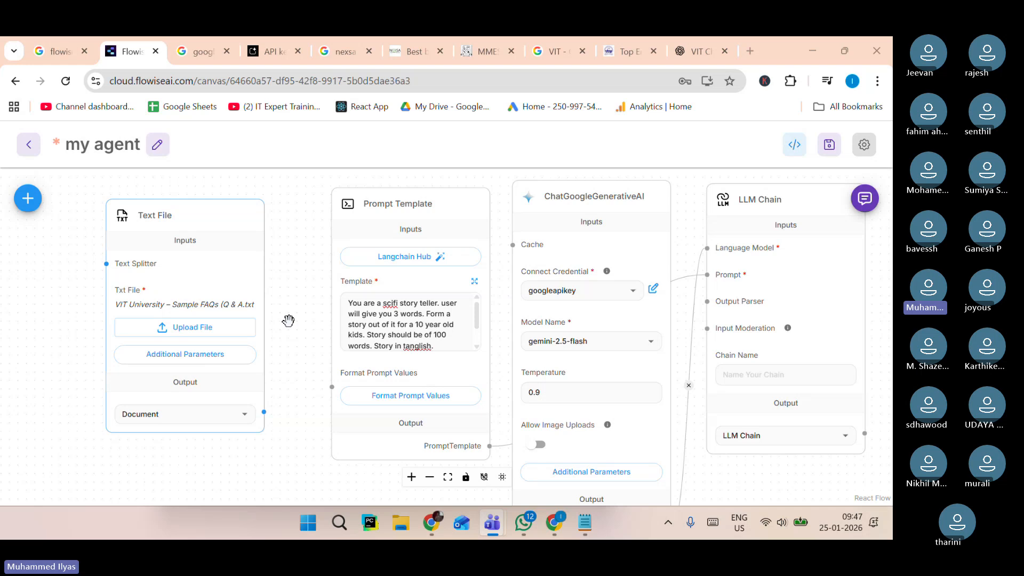
scroll(229, 372, "up", 5)
left_click_drag(322, 405, 371, 323)
scroll(199, 335, "down", 4)
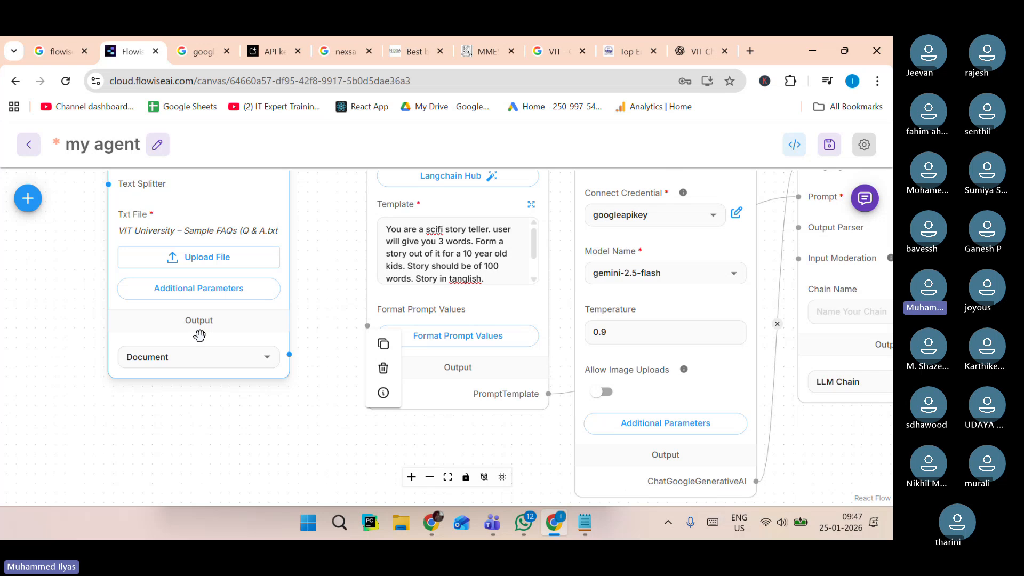
scroll(168, 325, "up", 3)
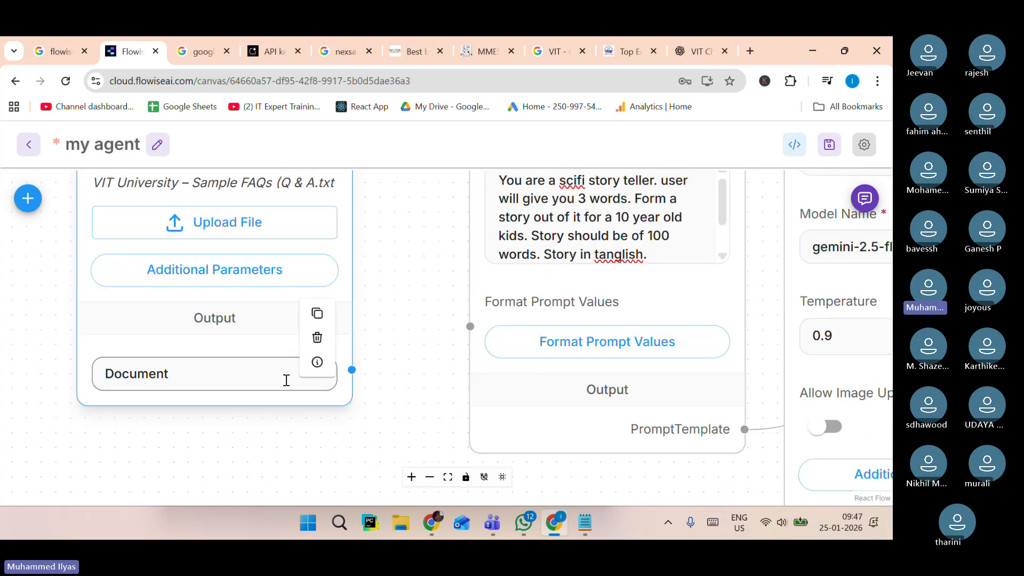
left_click(198, 380)
double_click(198, 380)
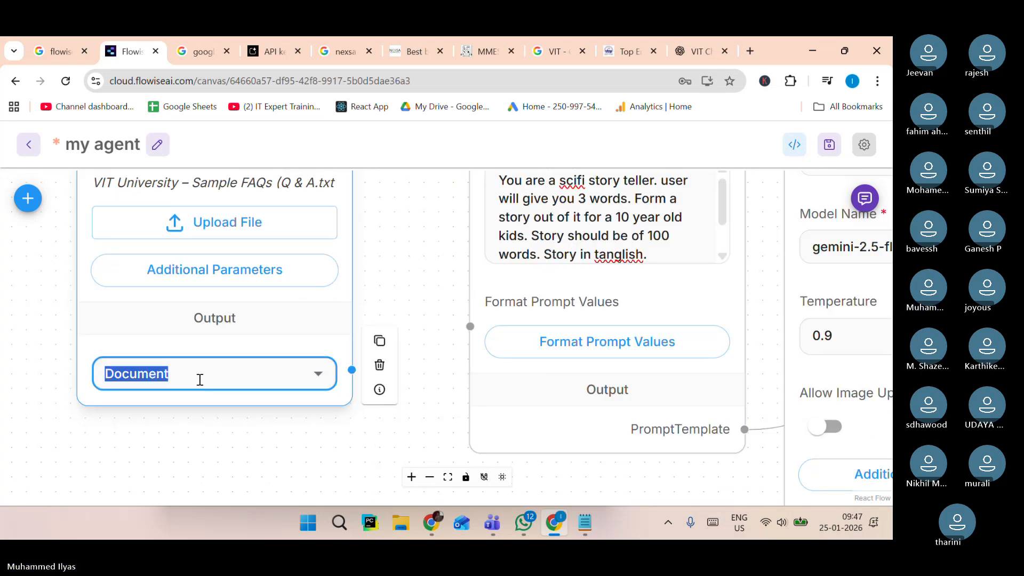
left_click(319, 375)
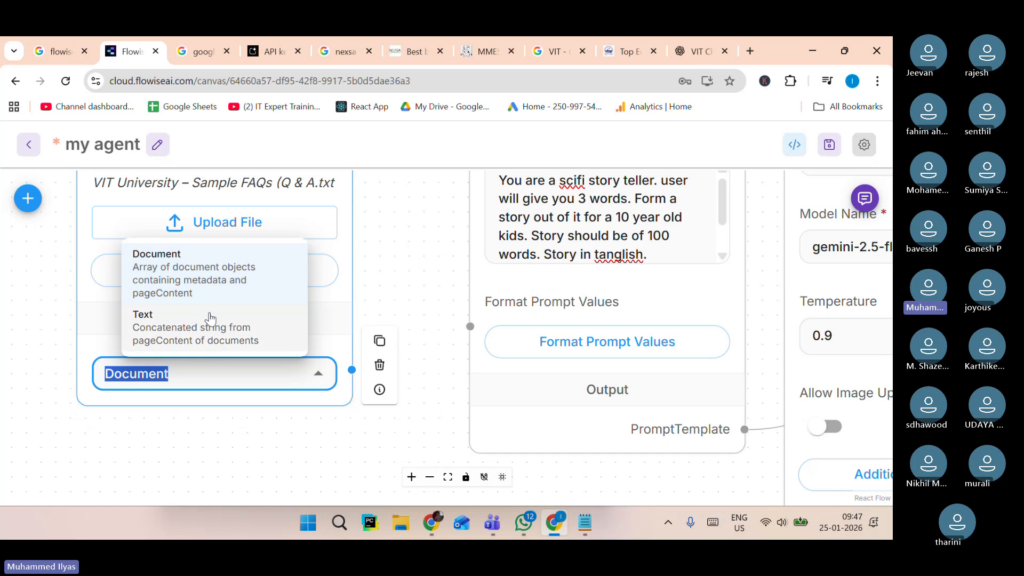
left_click(181, 336)
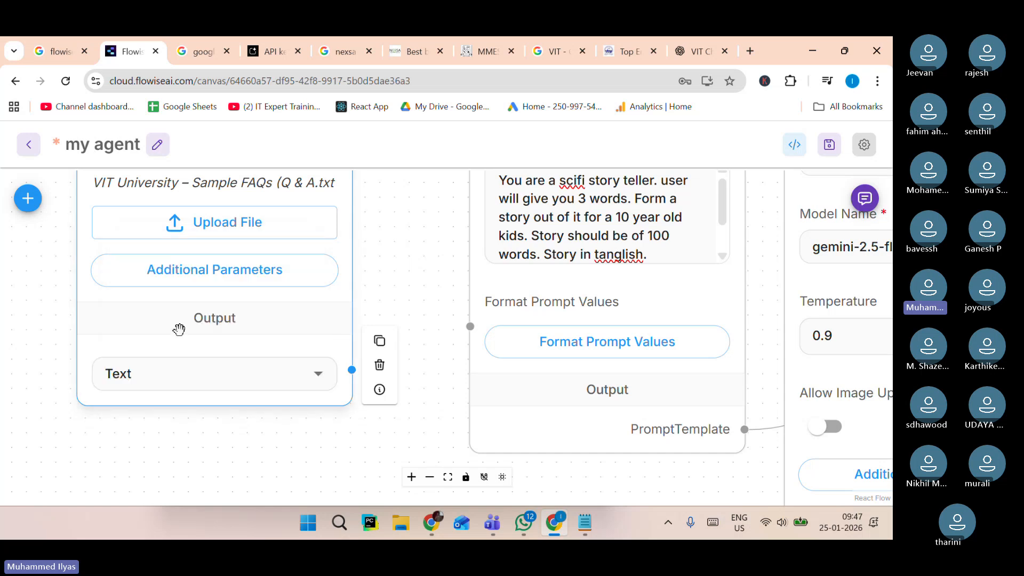
Connect the Text File node's output to the Prompt Template's Format Prompt Values input.
scroll(222, 383, "up", 2)
scroll(222, 380, "down", 4)
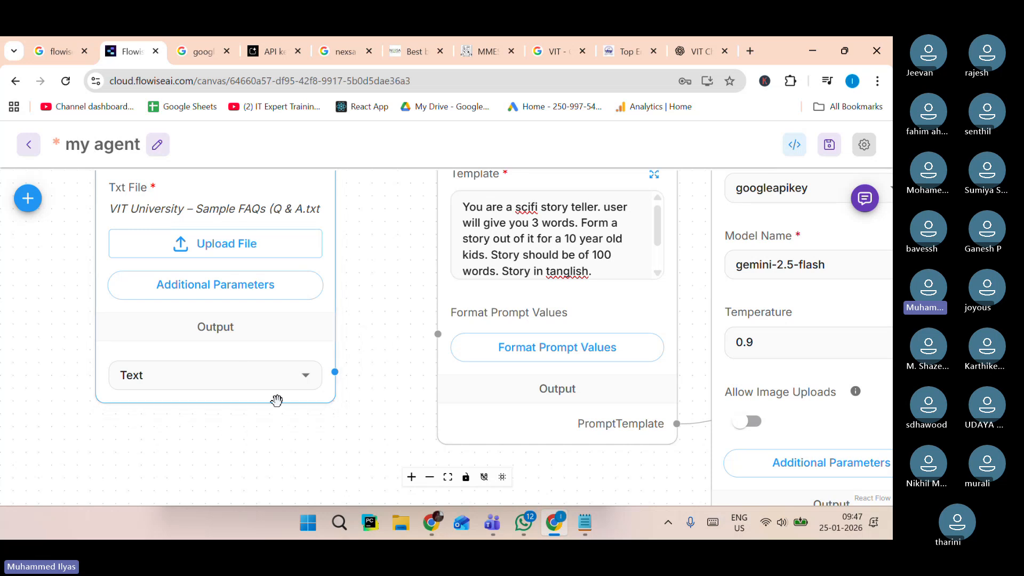
mouse_move(328, 375)
left_click_drag(334, 373, 435, 335)
scroll(435, 334, "down", 5)
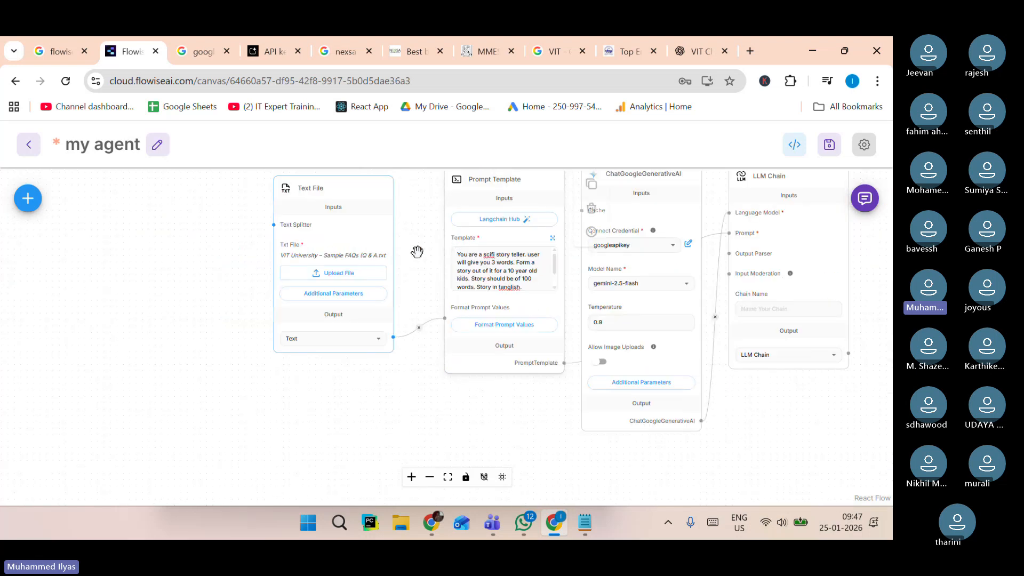
Tighten the spacing between the Text File, Prompt Template, ChatGoogleGenerativeAI and LLM Chain nodes.
left_click_drag(418, 253, 351, 293)
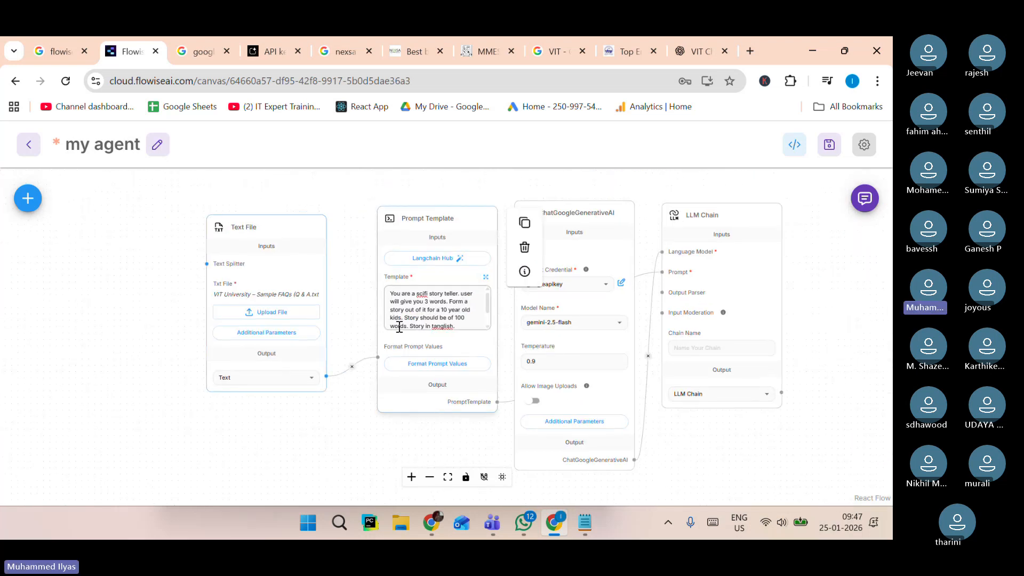
scroll(421, 312, "up", 3)
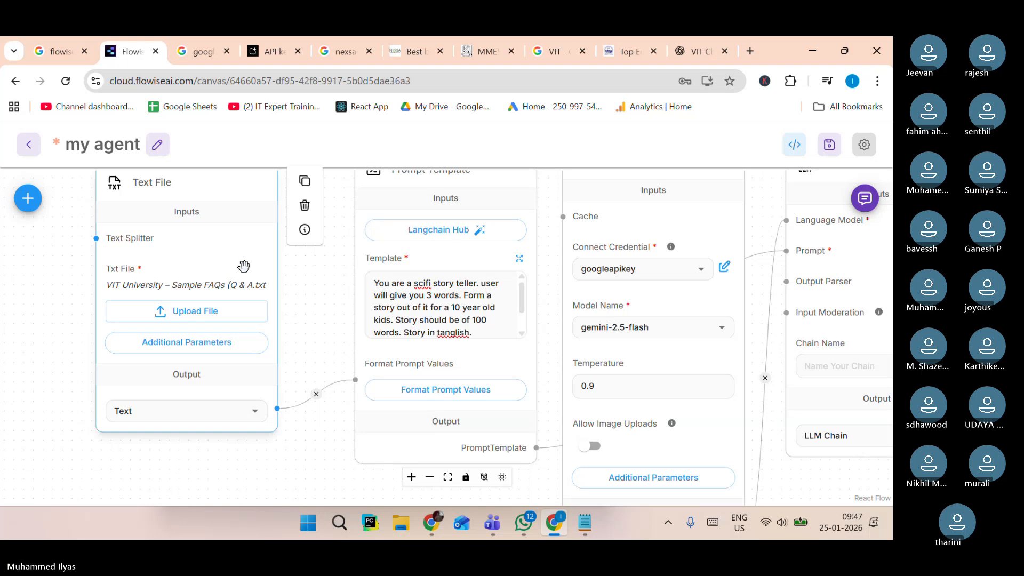
scroll(244, 266, "down", 2)
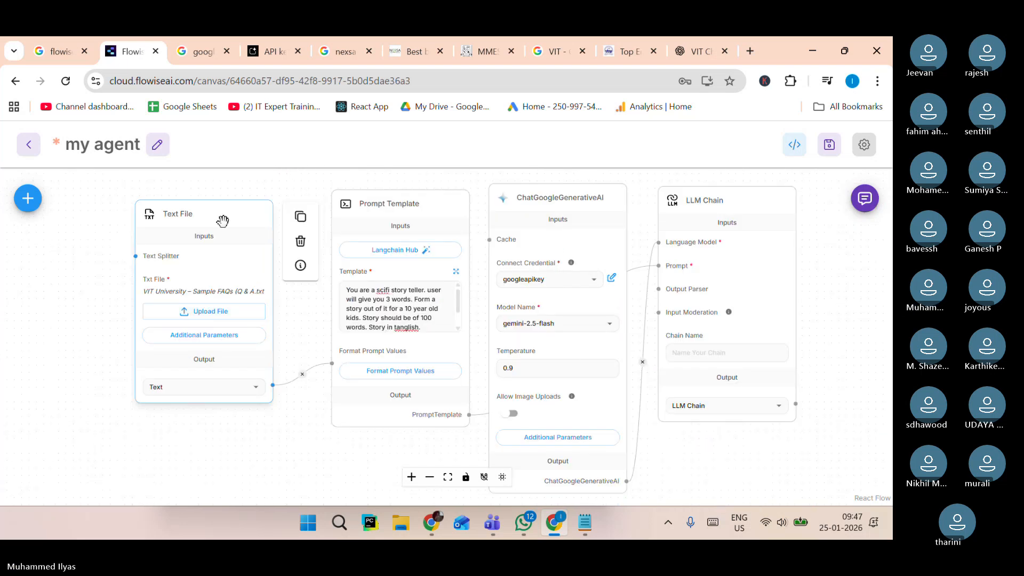
left_click_drag(222, 221, 179, 219)
left_click_drag(402, 204, 359, 207)
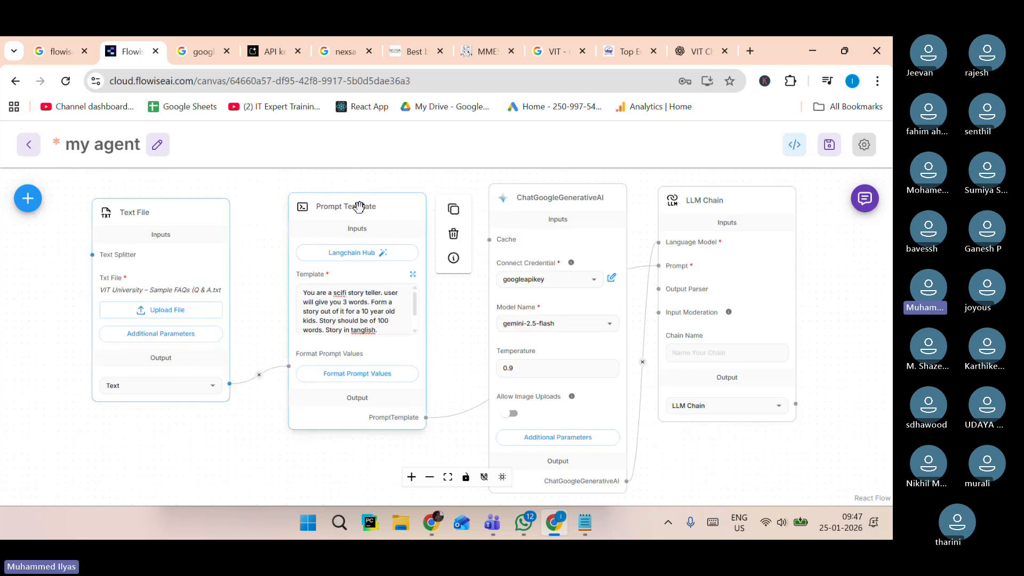
left_click_drag(560, 199, 534, 204)
left_click_drag(727, 199, 712, 198)
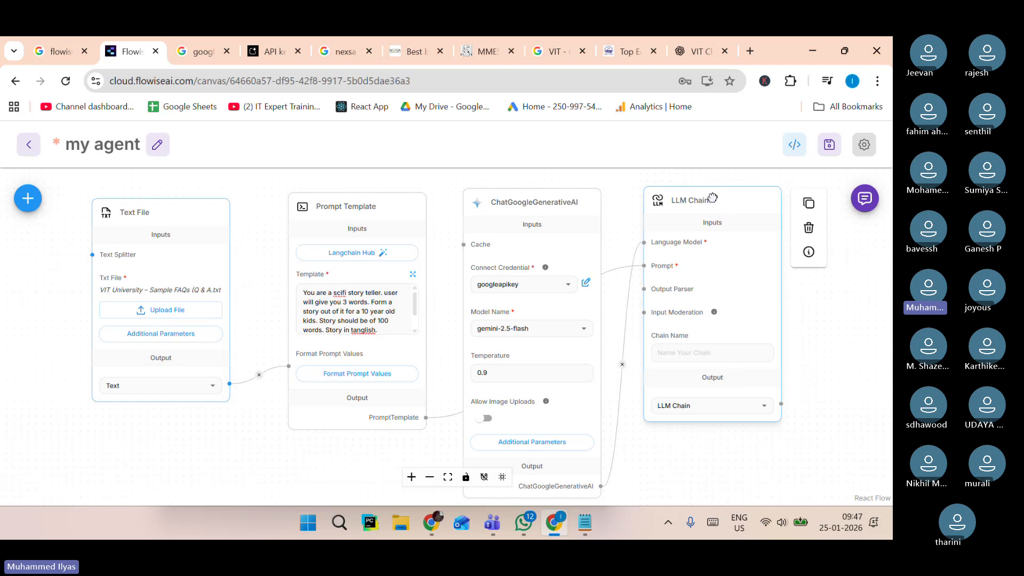
scroll(248, 407, "up", 3)
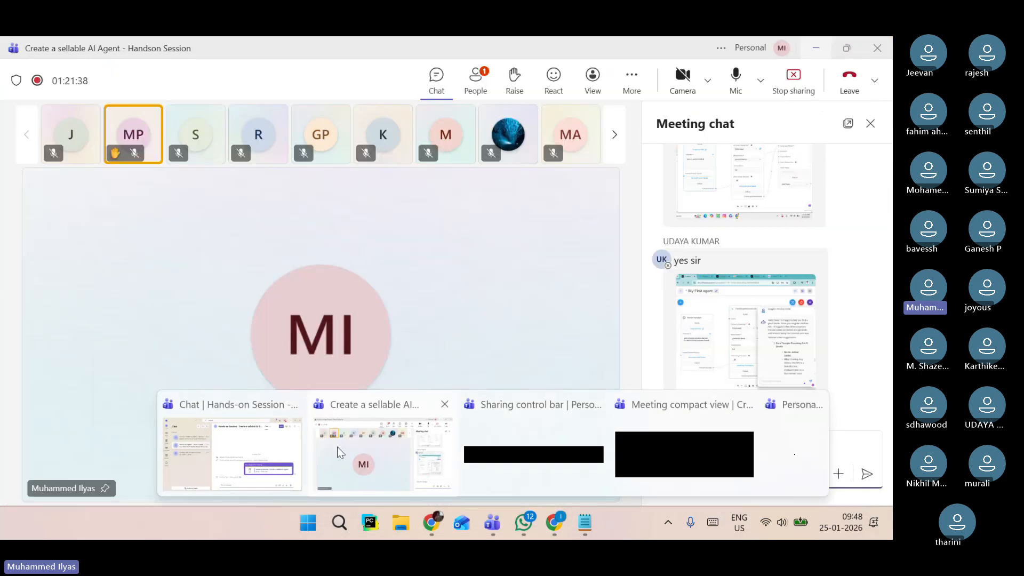
Check the Teams meeting participants list and go back to the Flowise canvas.
left_click(337, 447)
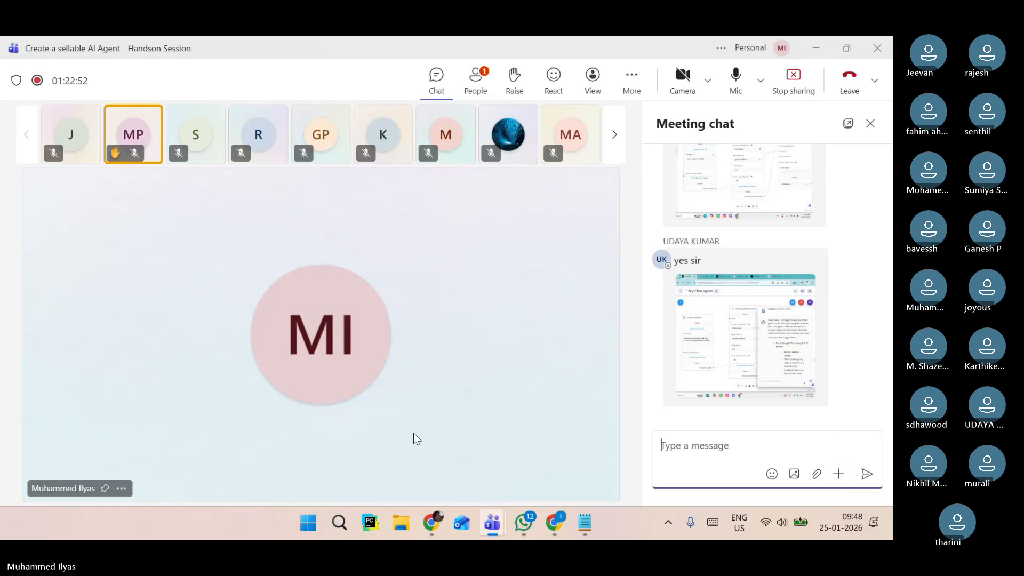
left_click(462, 84)
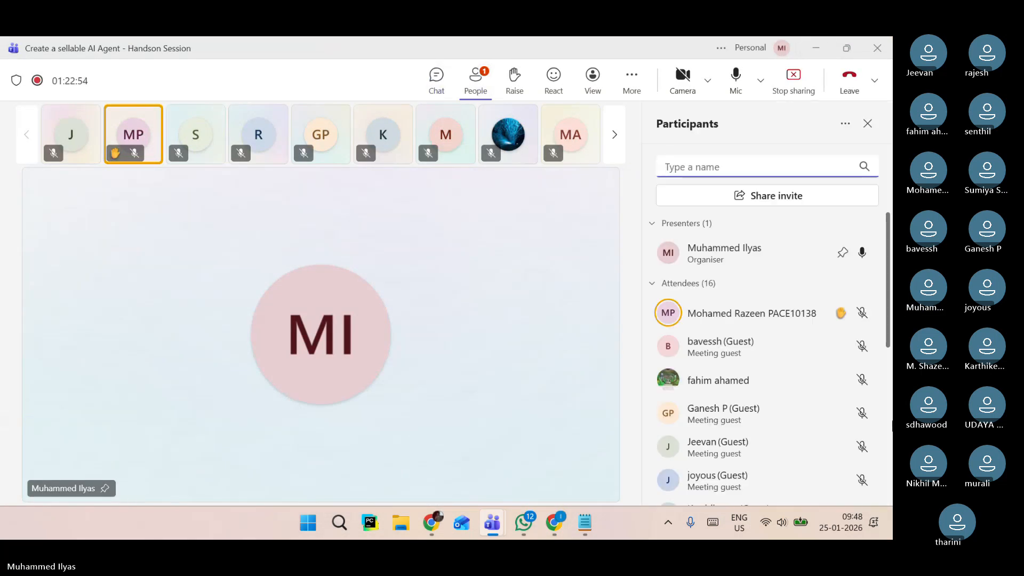
scroll(779, 442, "down", 5)
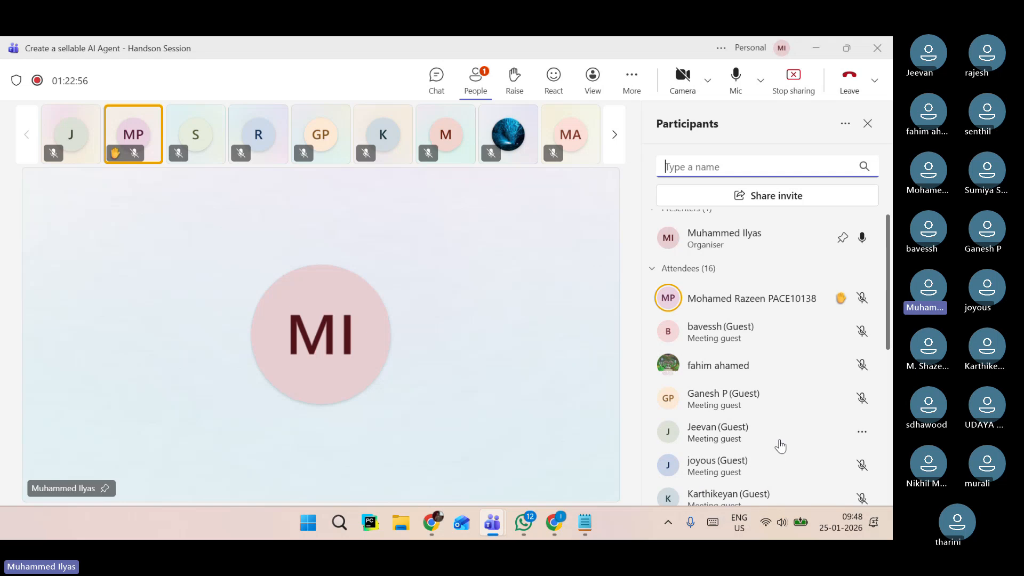
scroll(781, 446, "up", 5)
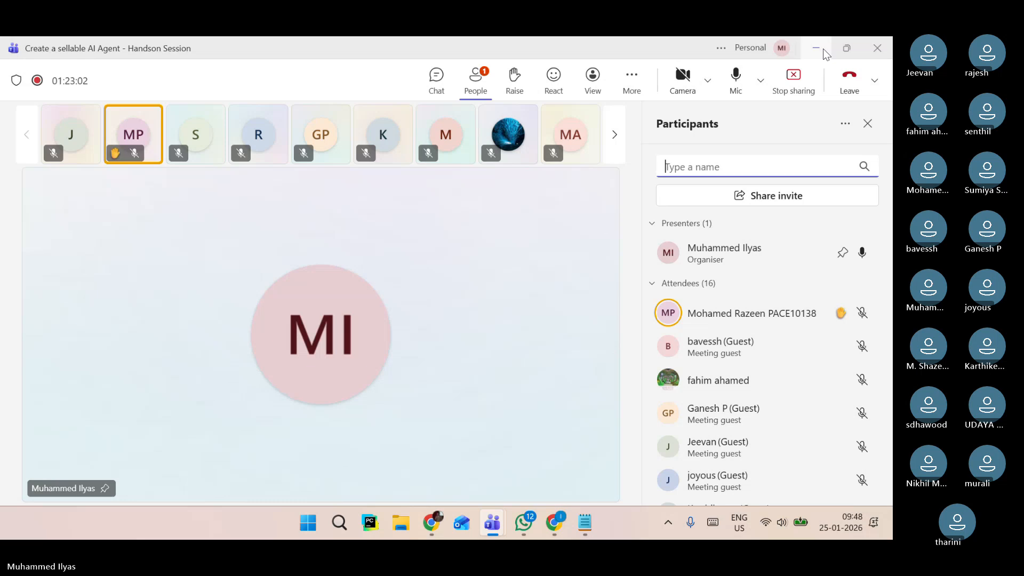
scroll(871, 407, "down", 6)
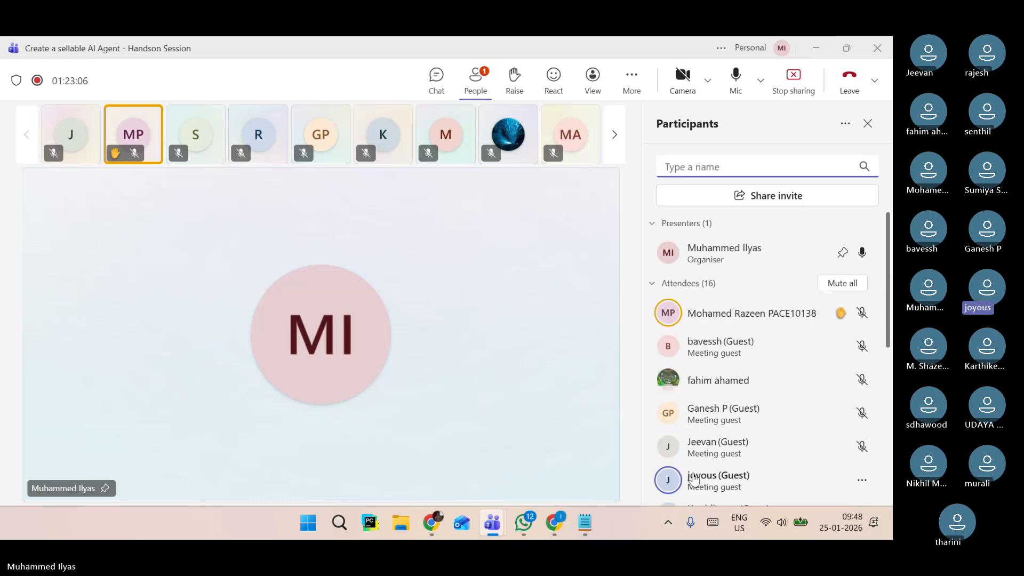
left_click(816, 48)
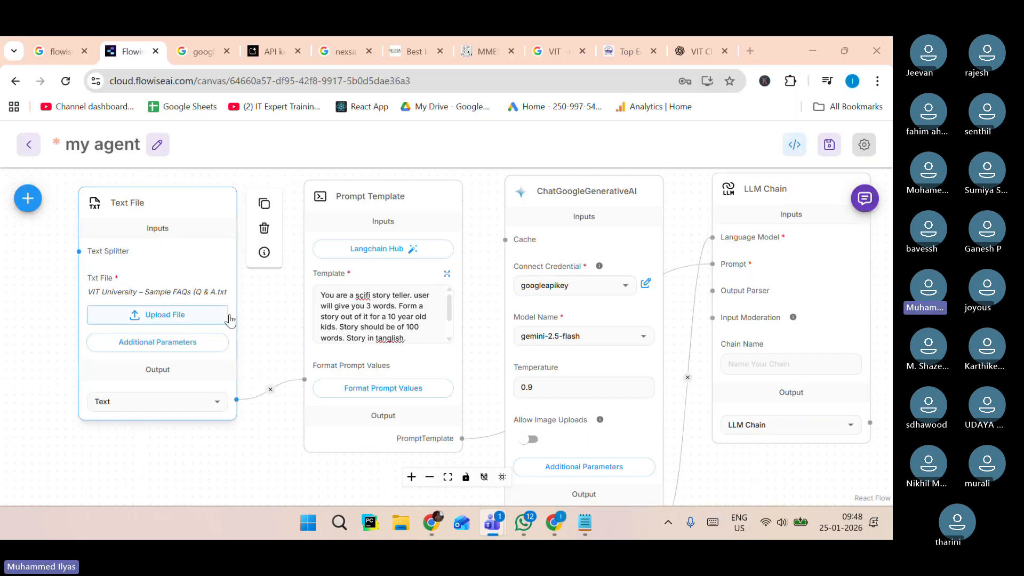
Rewrite the Prompt Template's instruction as "You are a assistant for VIT university. For the question , user ask, answer from the context".
scroll(273, 312, "up", 4)
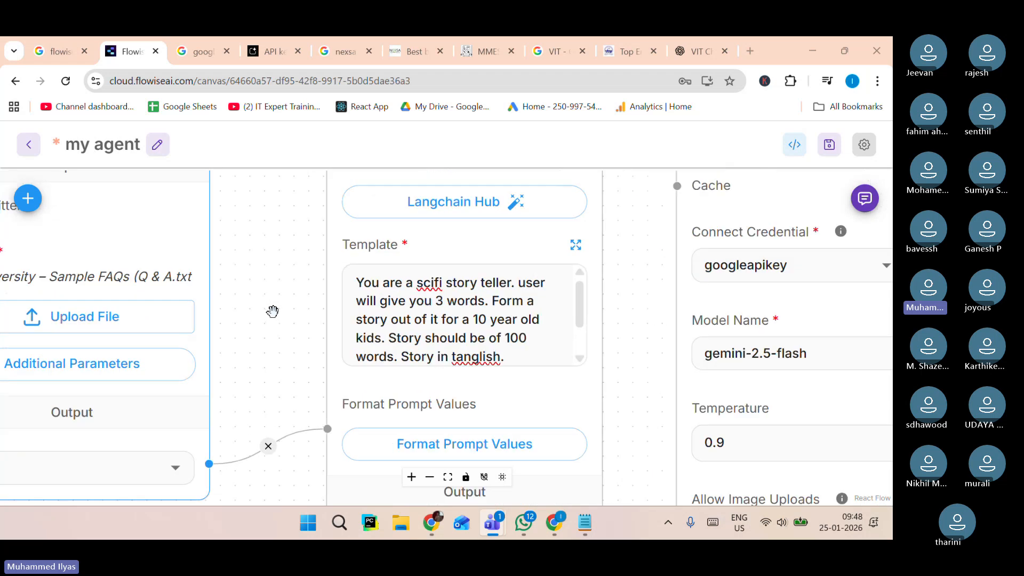
left_click_drag(312, 282, 253, 300)
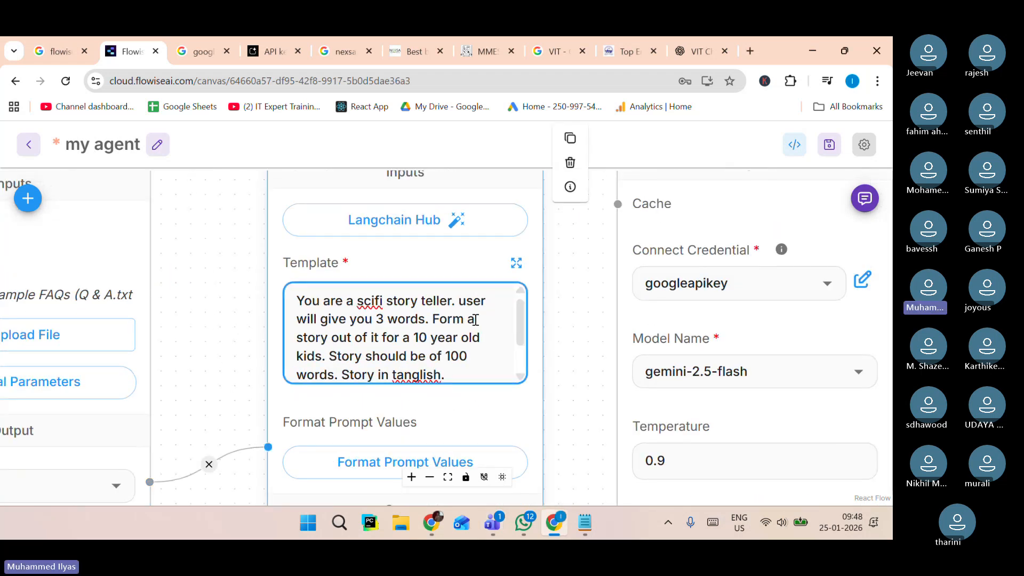
left_click(466, 366)
key("BackSpace")
key("BackSpace")
key("BackSpace")
key("BackSpace")
key("BackSpace")
key("BackSpace")
key("BackSpace")
key("BackSpace")
key("BackSpace")
key("BackSpace")
key("BackSpace")
key("BackSpace")
key("BackSpace")
key("BackSpace")
key("BackSpace")
key("BackSpace")
key("BackSpace")
key("BackSpace")
key("BackSpace")
key("BackSpace")
key("BackSpace")
key("BackSpace")
key("BackSpace")
key("BackSpace")
key("BackSpace")
key("BackSpace")
key("BackSpace")
key("BackSpace")
key("BackSpace")
key("BackSpace")
key("BackSpace")
key("BackSpace")
key("BackSpace")
key("BackSpace")
key("BackSpace")
key("BackSpace")
key("BackSpace")
key("BackSpace")
key("BackSpace")
key("BackSpace")
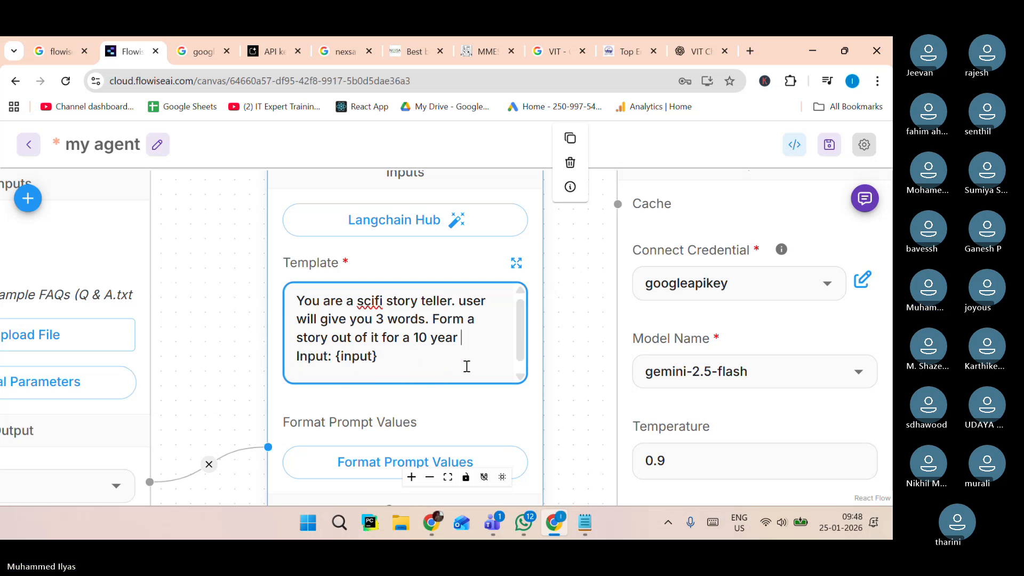
key("BackSpace")
key("BackSpace")
key("BackSpace")
key("BackSpace")
key("BackSpace")
key("BackSpace")
key("BackSpace")
key("BackSpace")
key("BackSpace")
key("BackSpace")
key("BackSpace")
key("BackSpace")
key("BackSpace")
key("BackSpace")
key("BackSpace")
key("BackSpace")
key("BackSpace")
key("BackSpace")
key("BackSpace")
key("BackSpace")
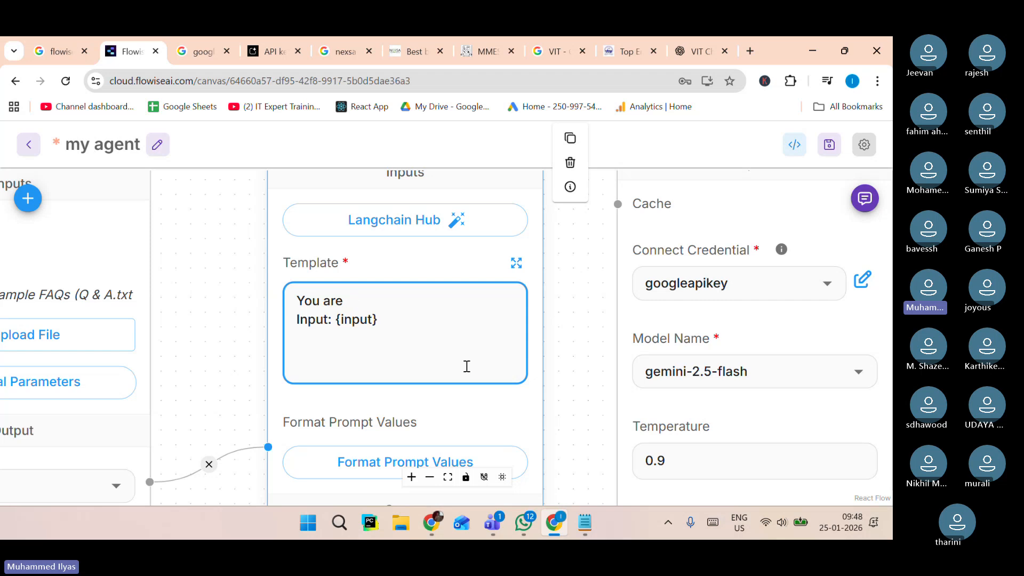
type("a assu")
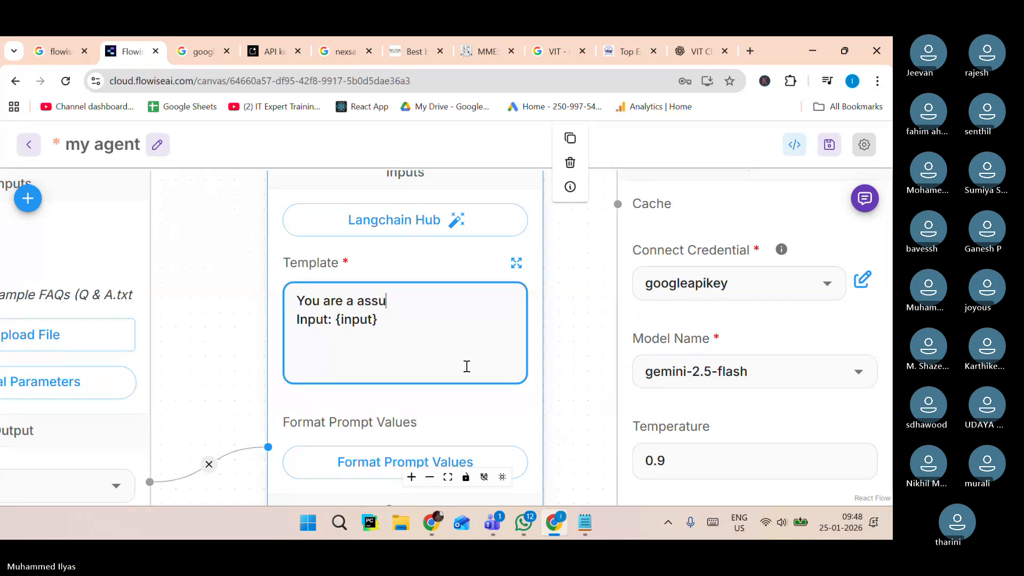
key("BackSpace")
type("istane fo")
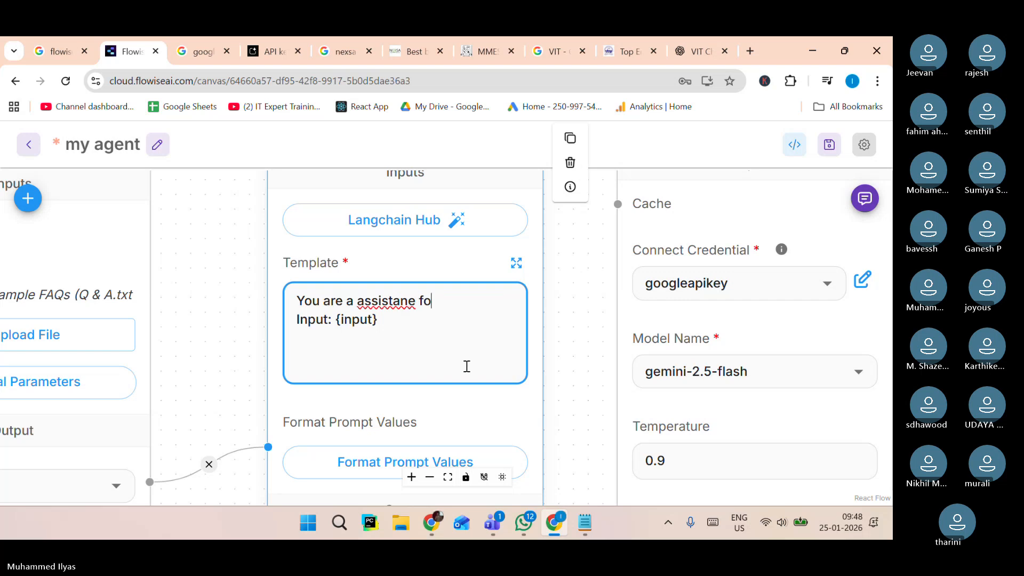
key("BackSpace")
key("BackSpace")
type("t fr")
type("r")
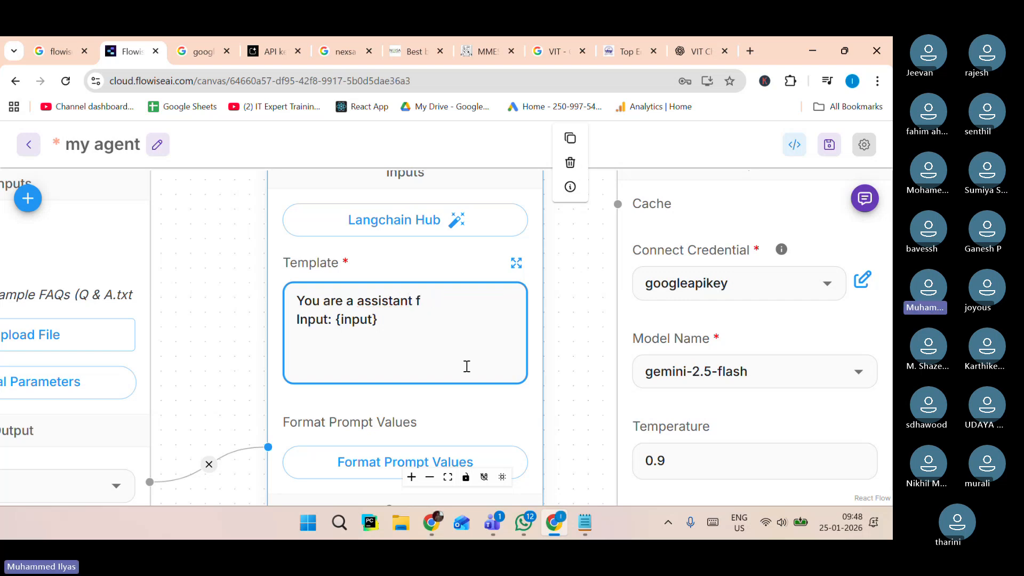
type("VIT university. For ths")
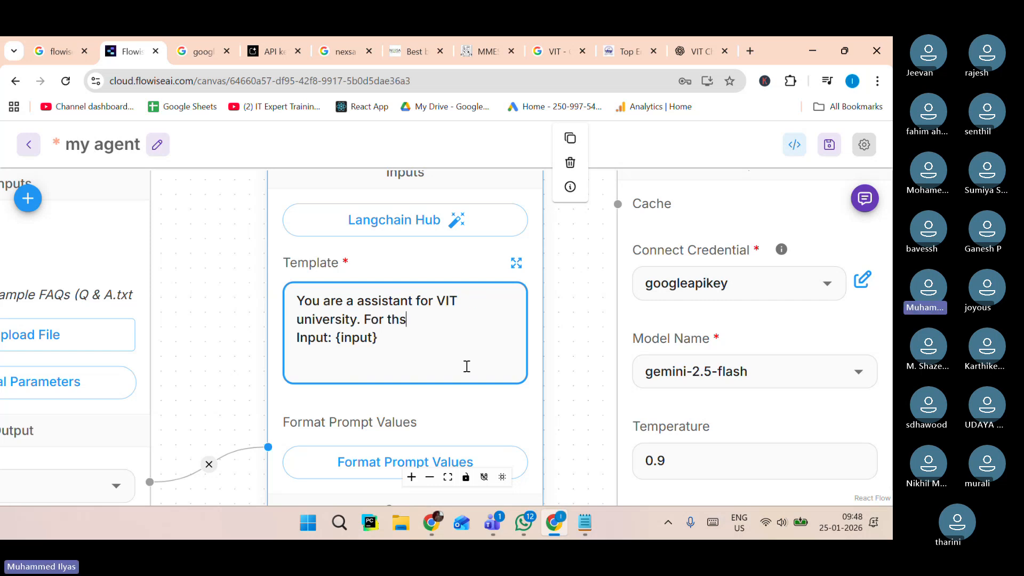
key("BackSpace")
type("w")
key("BackSpace")
type("e question")
key("BackSpace")
key("BackSpace")
key("BackSpace")
type("tion")
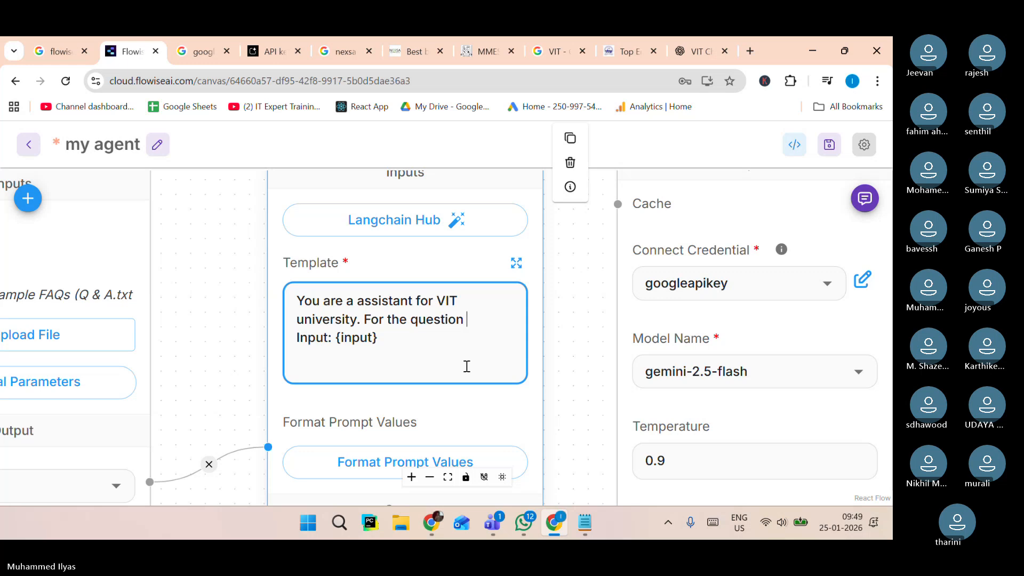
type(" , user ask")
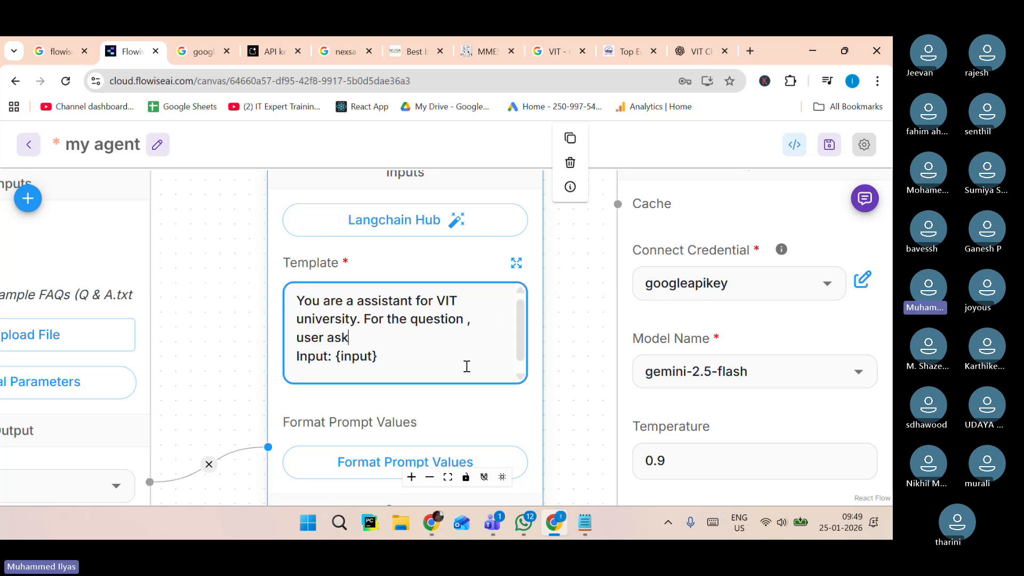
type(", asswer from")
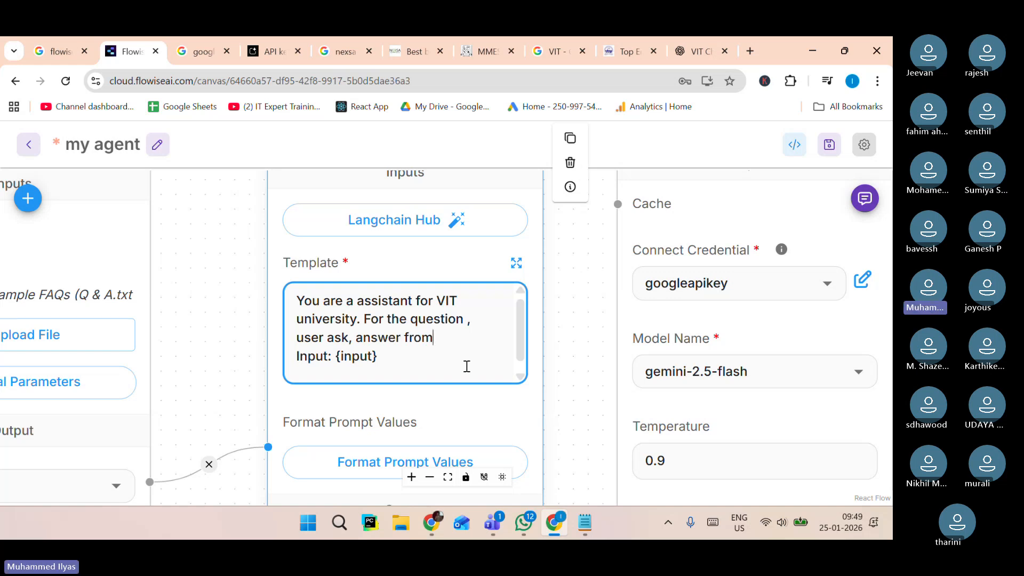
type("t")
key("BackSpace")
type("the conten")
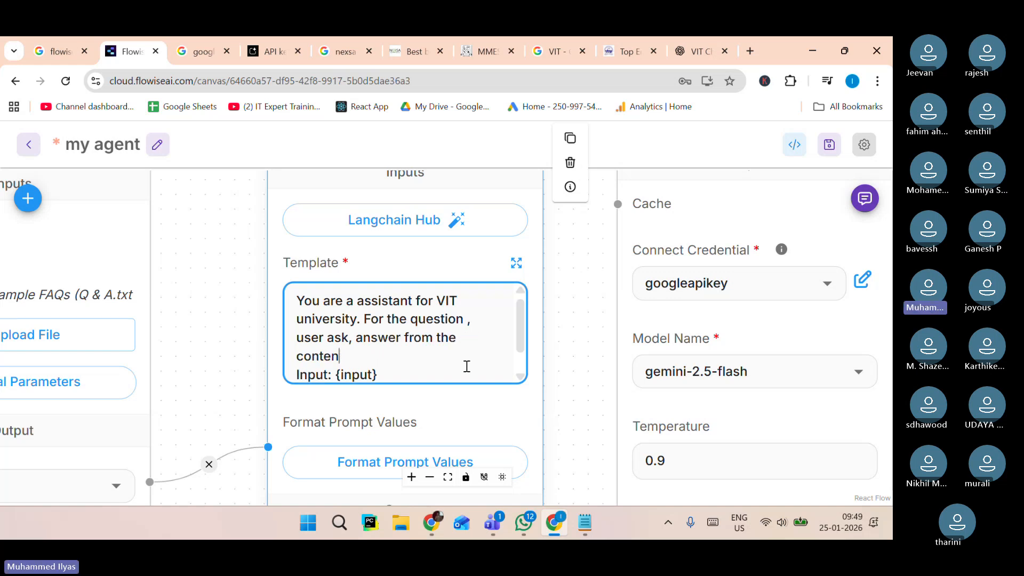
key("BackSpace")
Rename the template's "Input" label to "question" so it reads question: {input}.
scroll(396, 331, "down", 1)
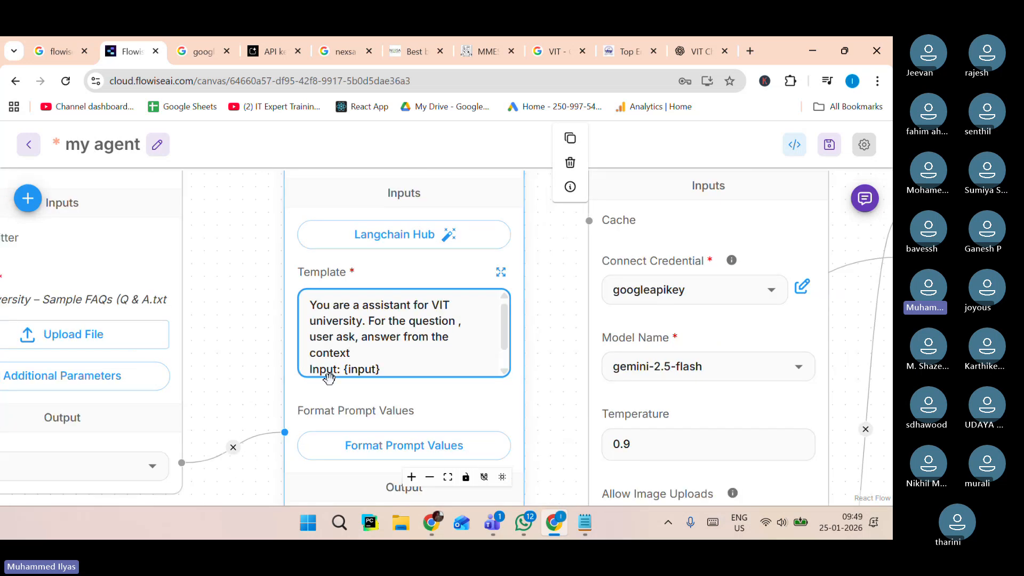
scroll(352, 368, "up", 2)
double_click(296, 375)
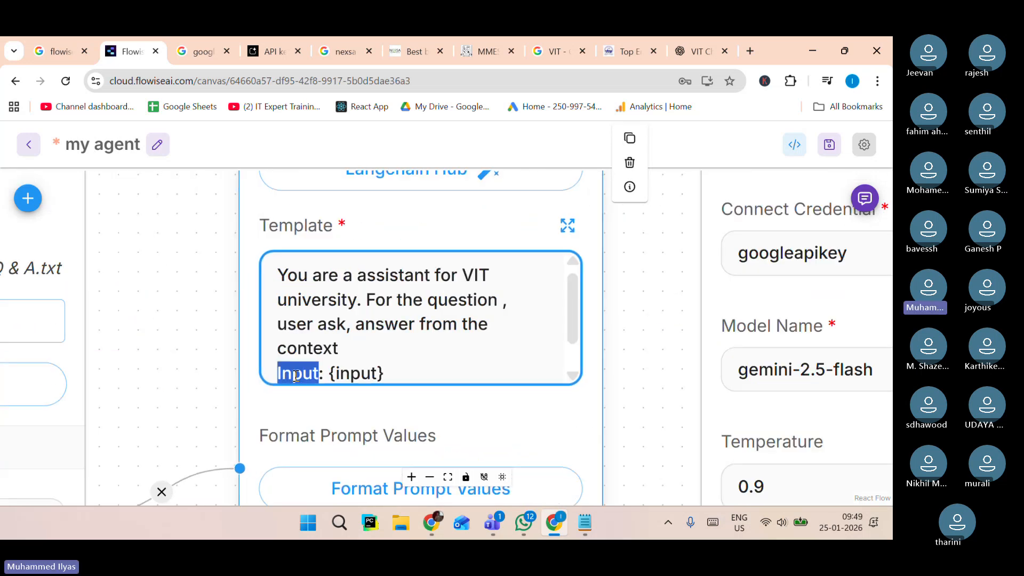
type("question")
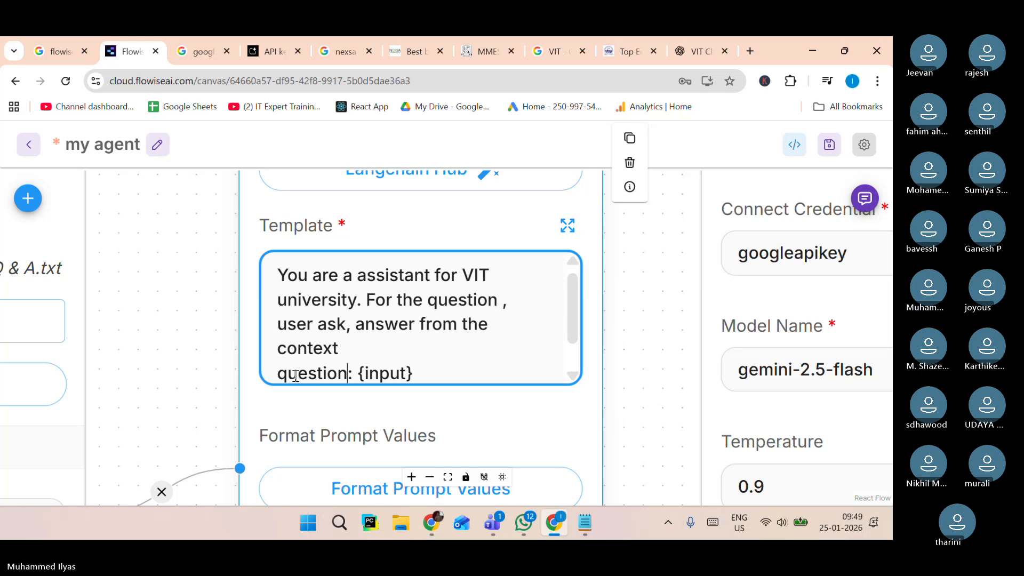
Add a new template line "context : {text}" below the question line.
left_click(424, 369)
key("Return")
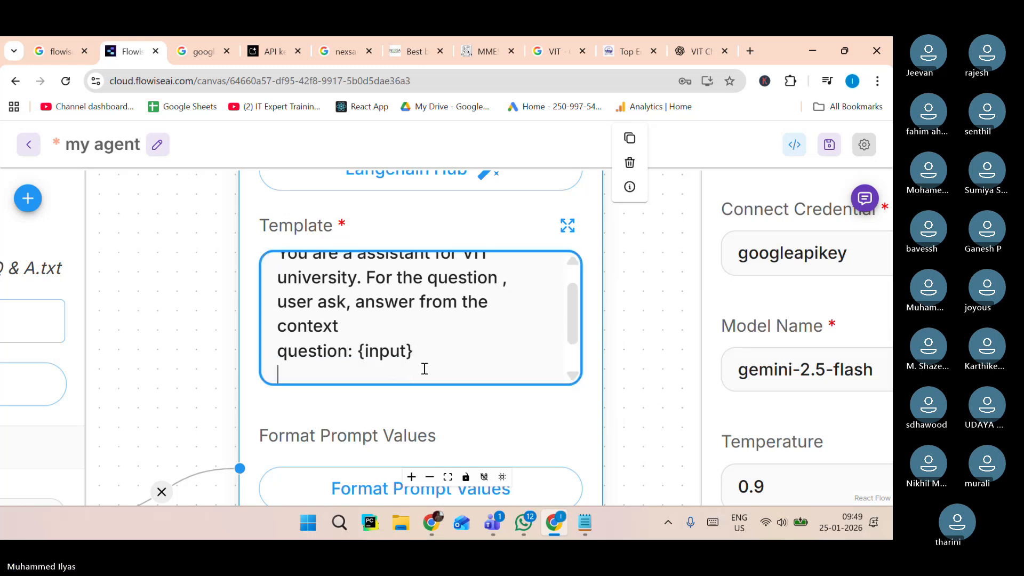
type("cnonten=")
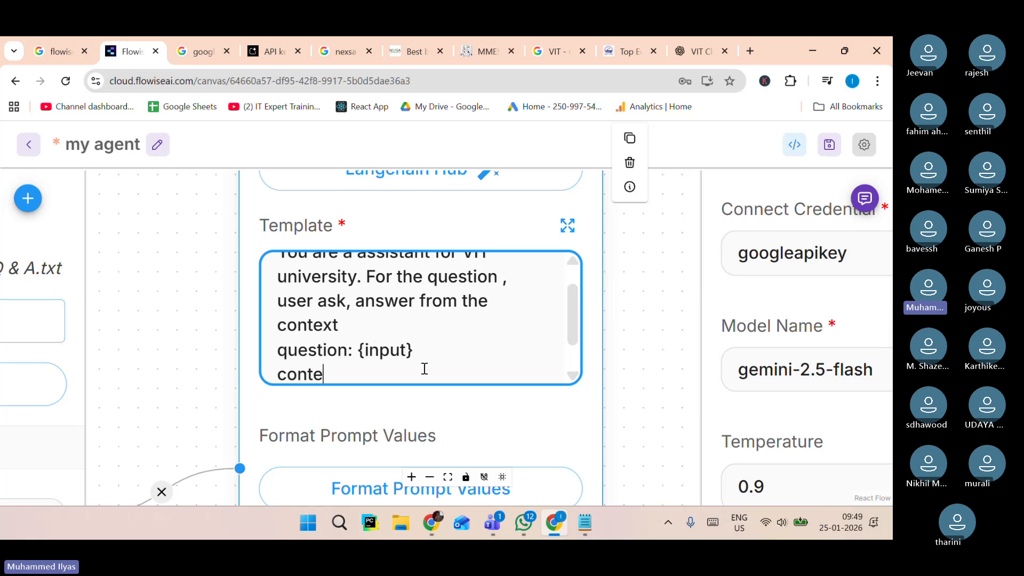
key("BackSpace")
key("BackSpace")
type("xt : {")
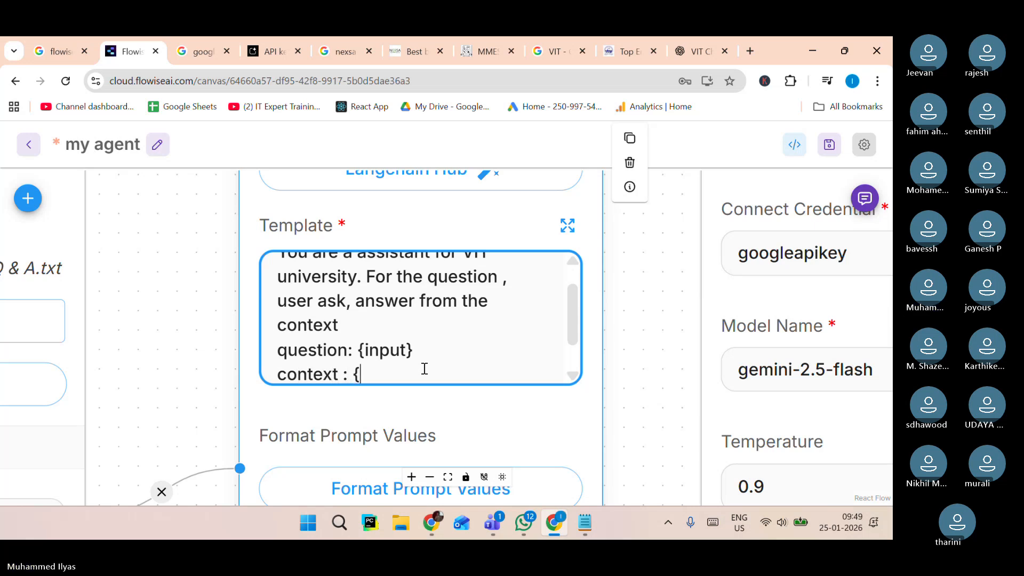
type("}tx")
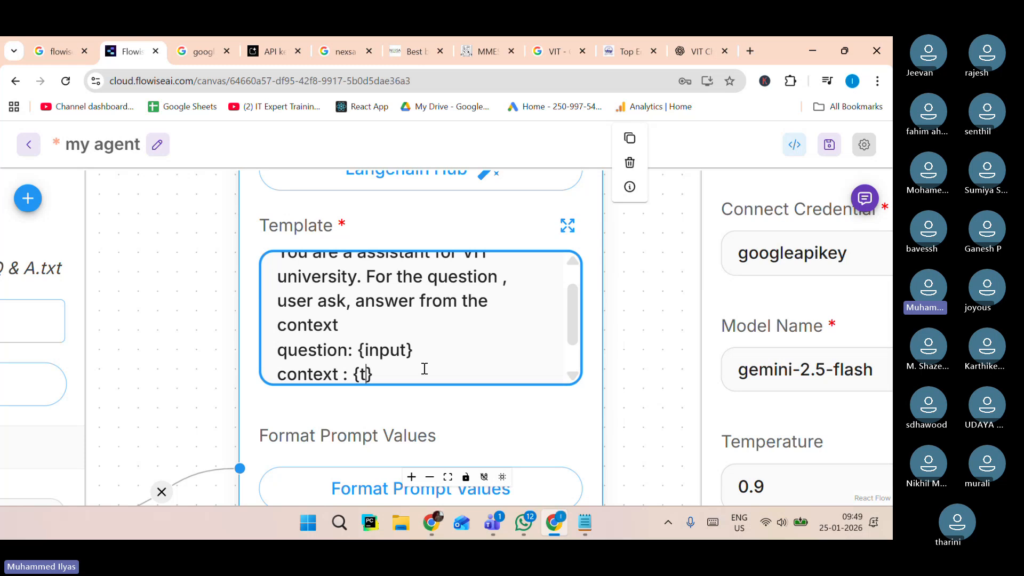
key("BackSpace")
type("ext")
Review the template variables and the Format Prompt Values, then save the chatflow.
left_click(201, 455)
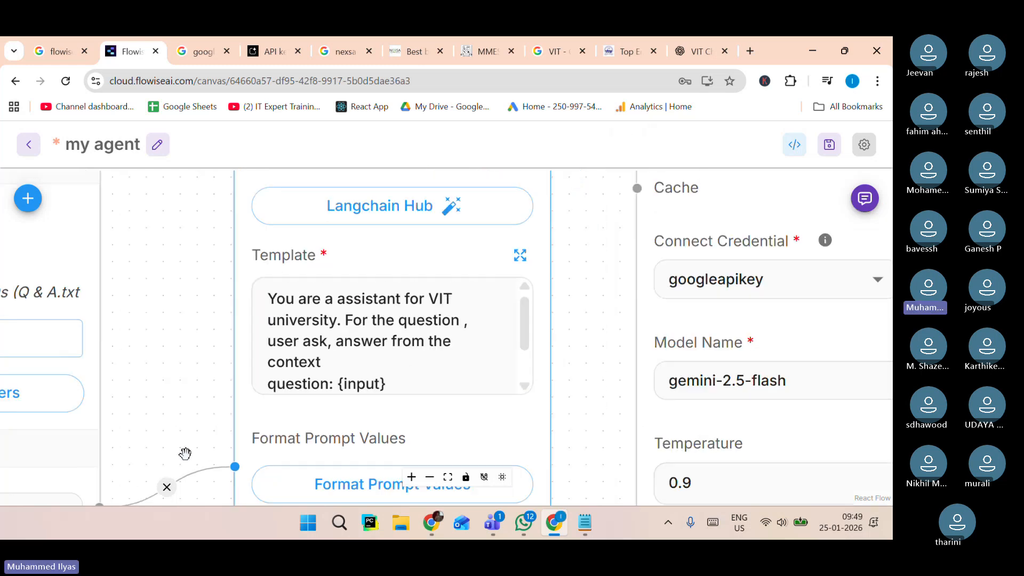
scroll(626, 218, "down", 2)
left_click(608, 214)
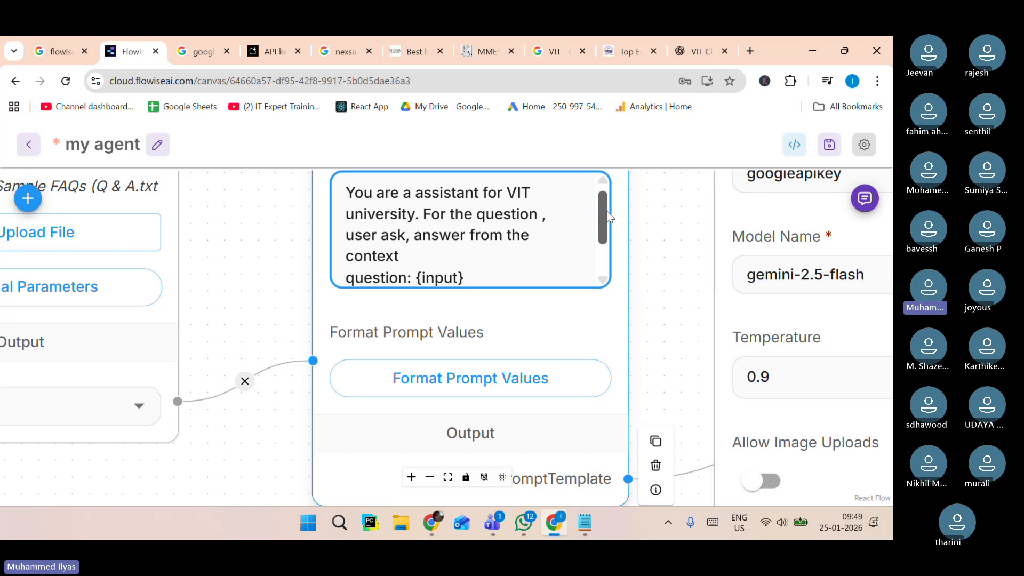
scroll(456, 219, "down", 1)
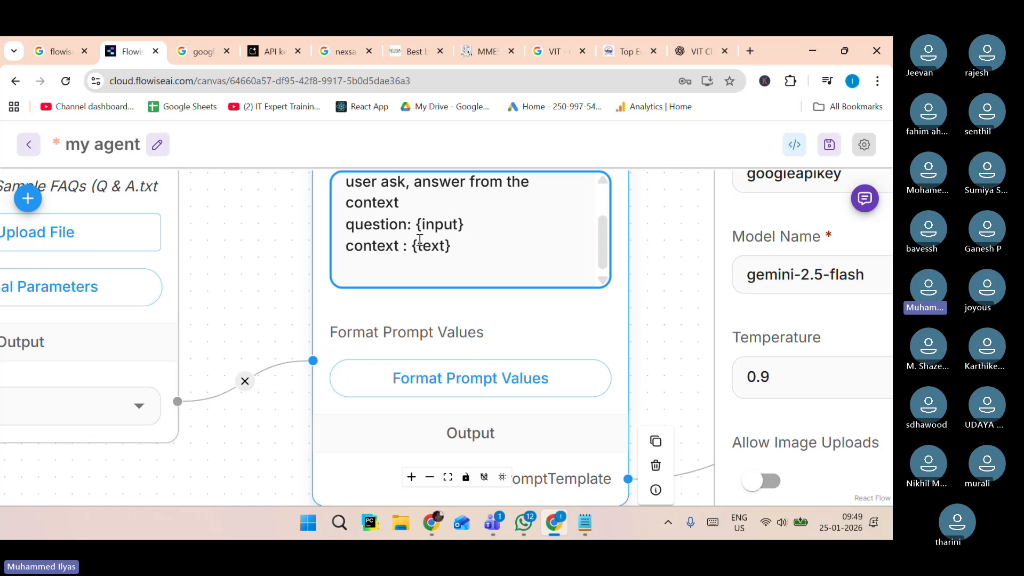
double_click(437, 246)
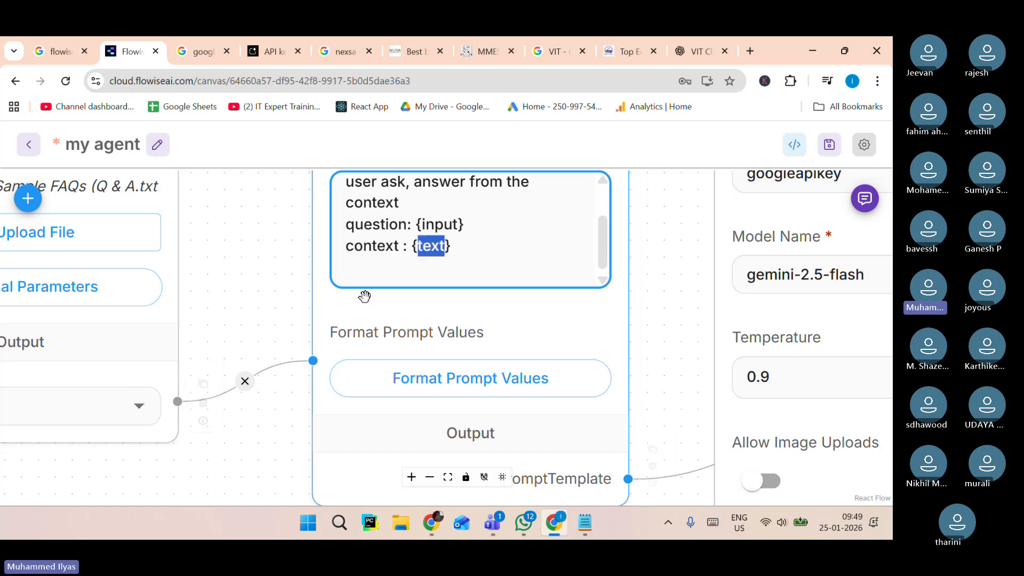
left_click(465, 291)
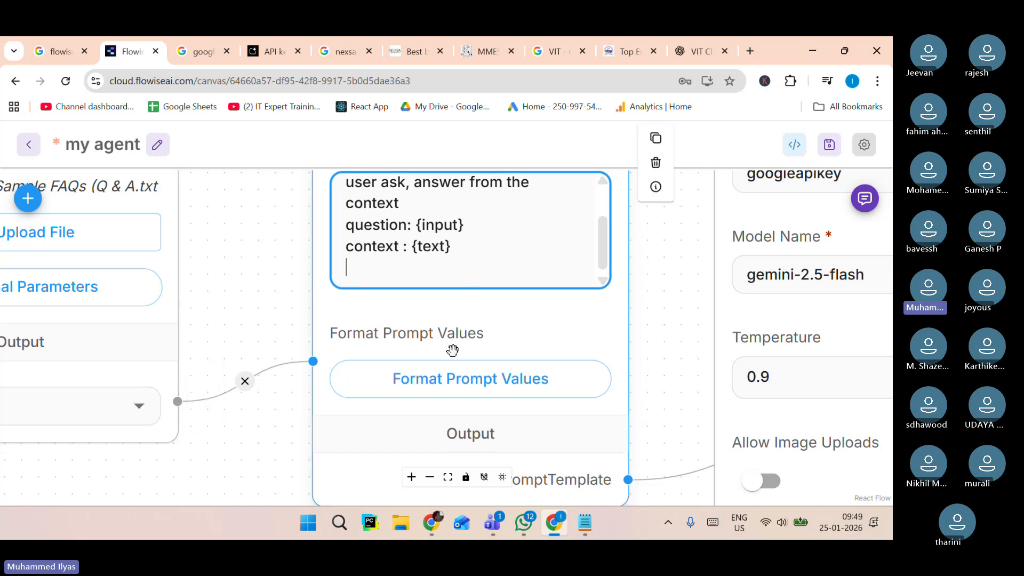
left_click(453, 387)
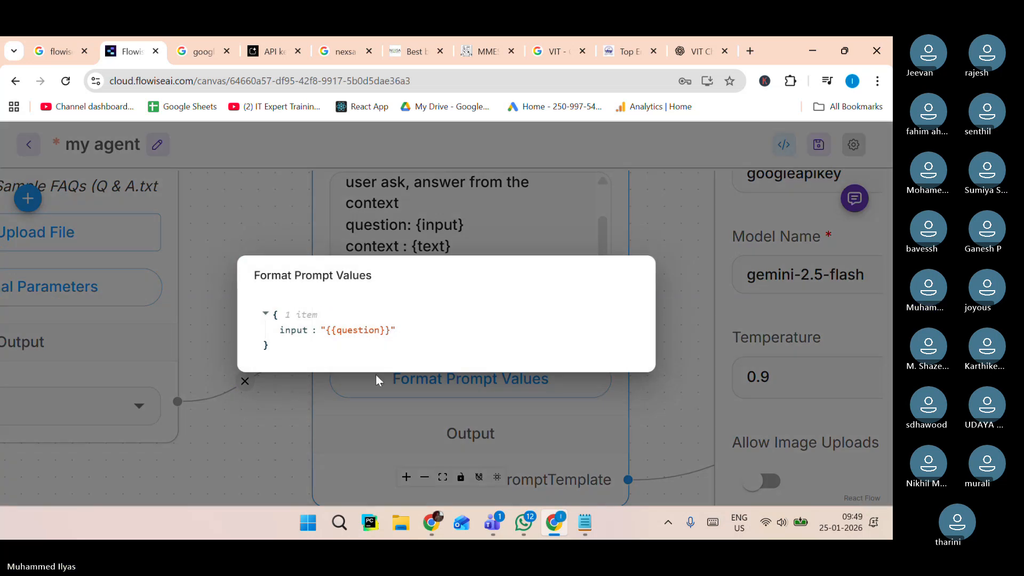
left_click(245, 228)
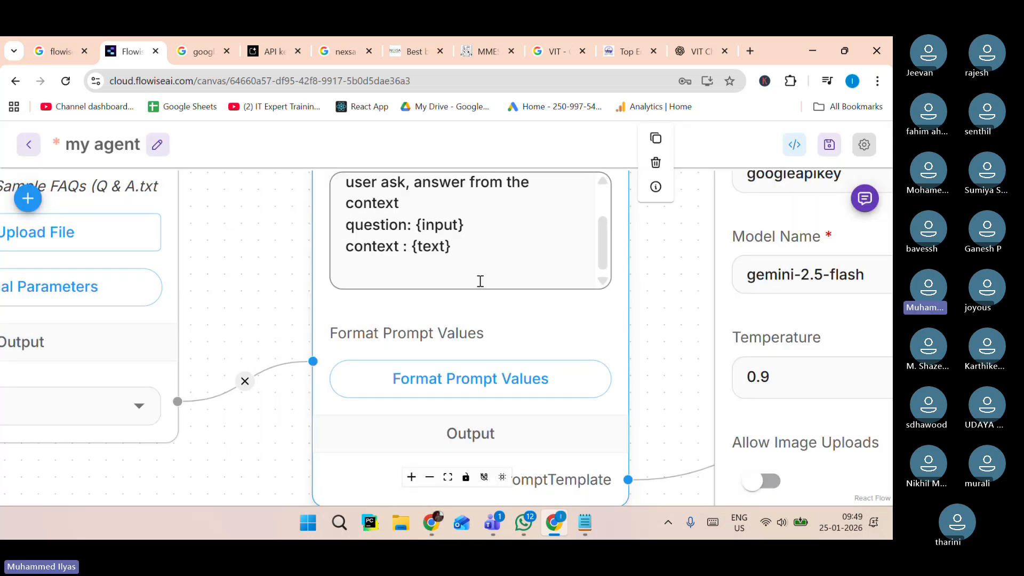
left_click(465, 245)
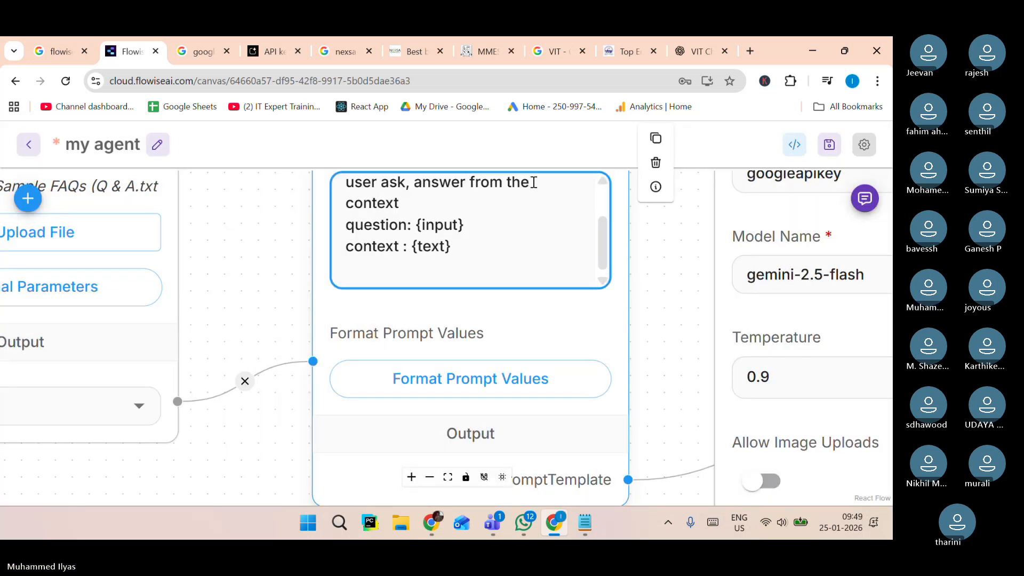
left_click(835, 147)
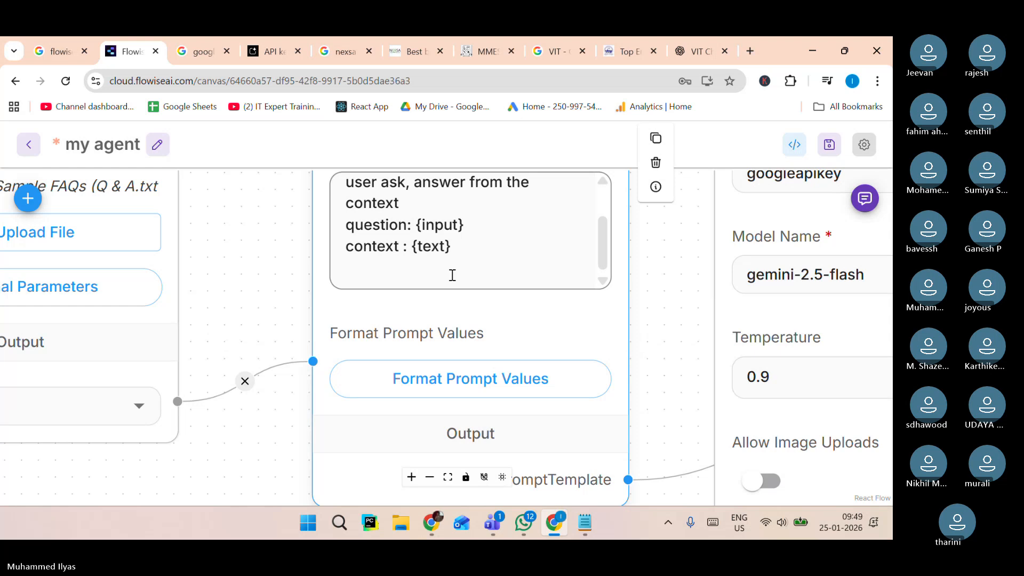
Re-examine the full template text and its Format Prompt Values mapping.
scroll(438, 262, "up", 2)
left_click(405, 244)
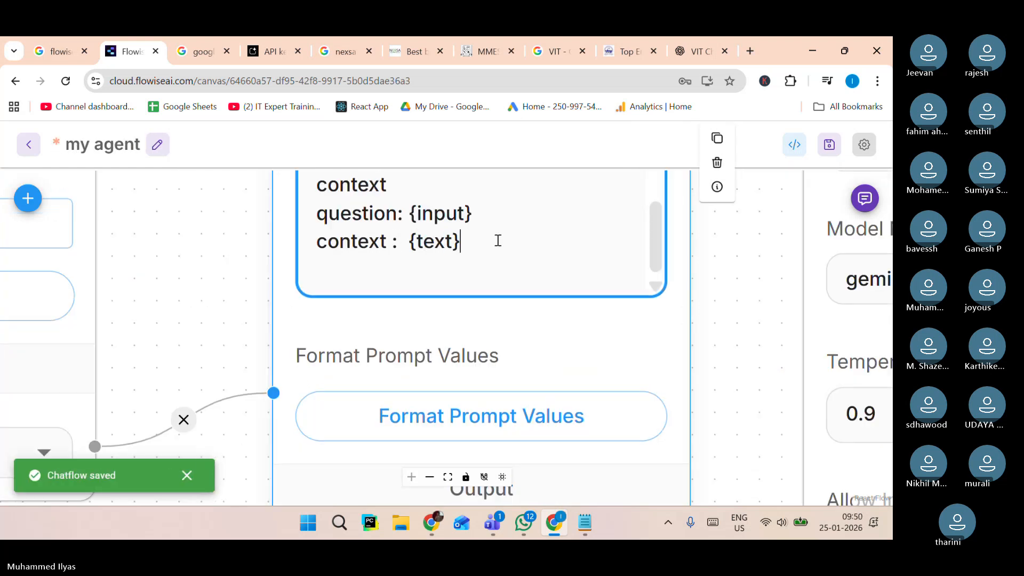
left_click(435, 415)
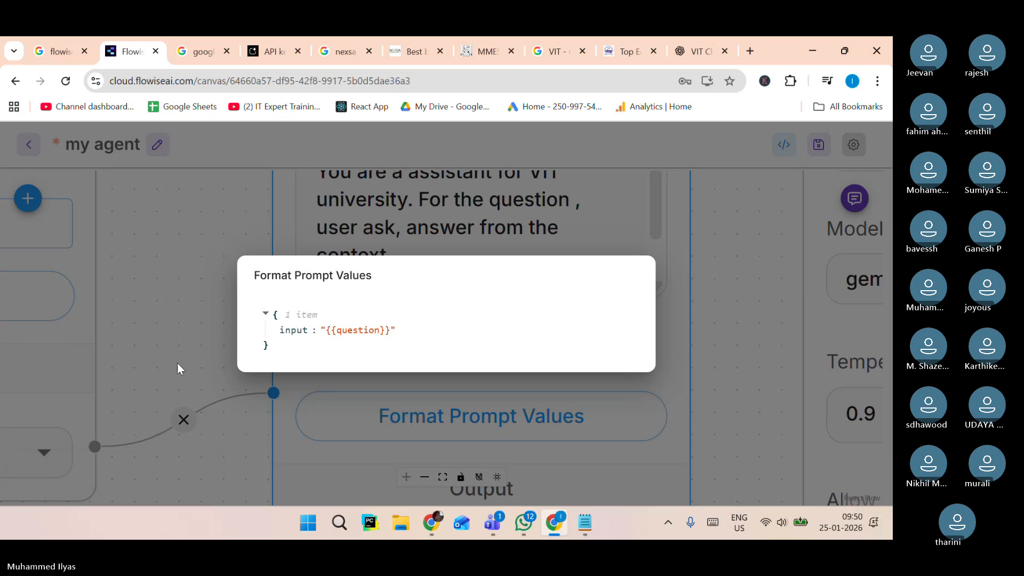
left_click(171, 351)
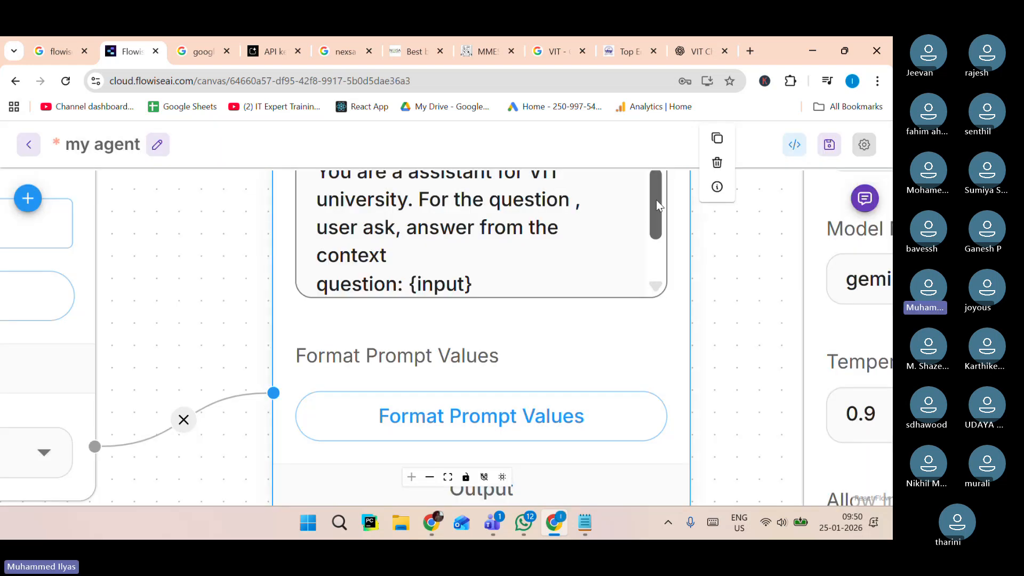
left_click_drag(656, 199, 654, 253)
left_click(437, 251)
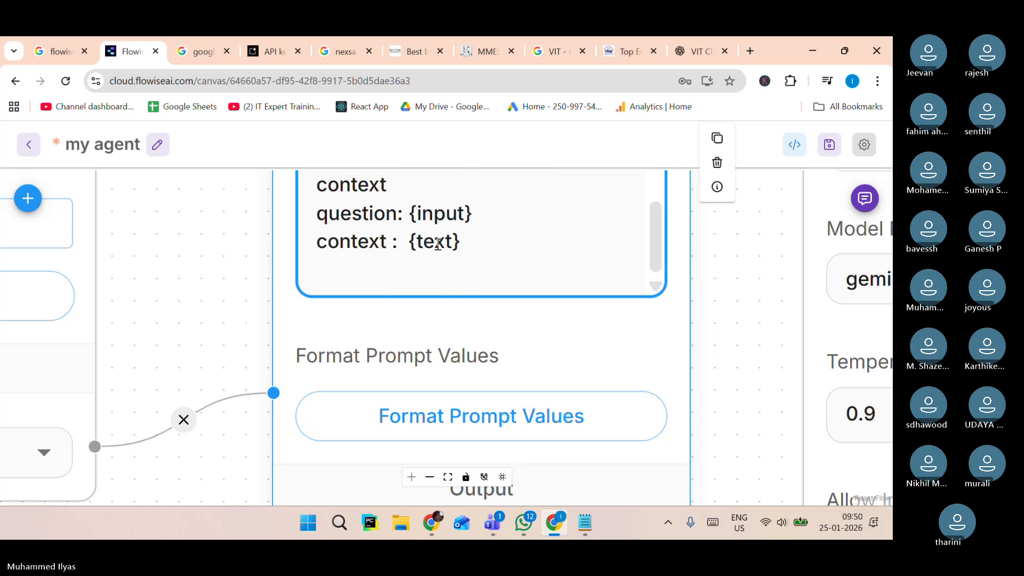
scroll(441, 245, "down", 5)
scroll(311, 206, "up", 3)
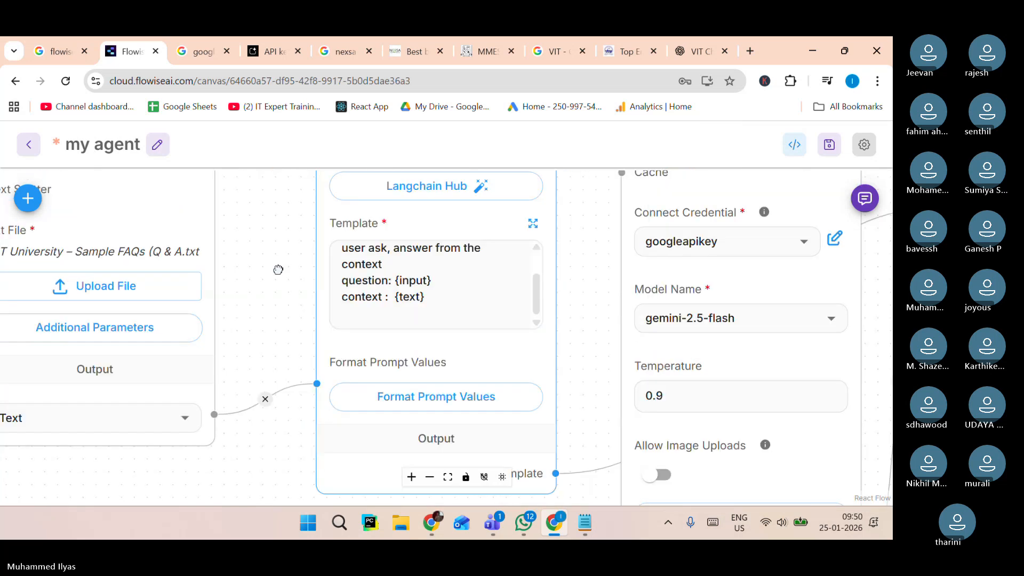
left_click(434, 304)
scroll(434, 304, "up", 2)
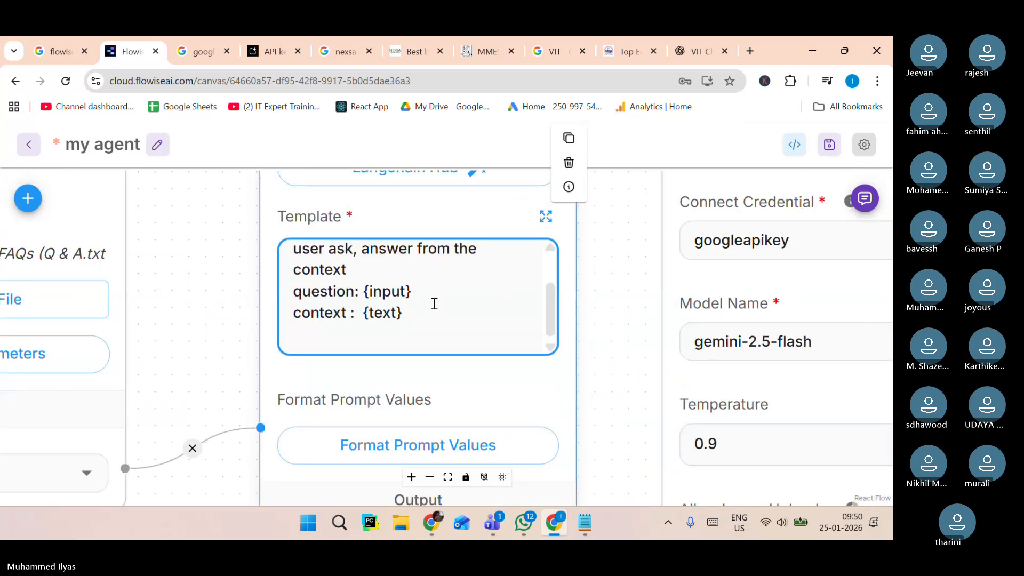
scroll(435, 303, "down", 2)
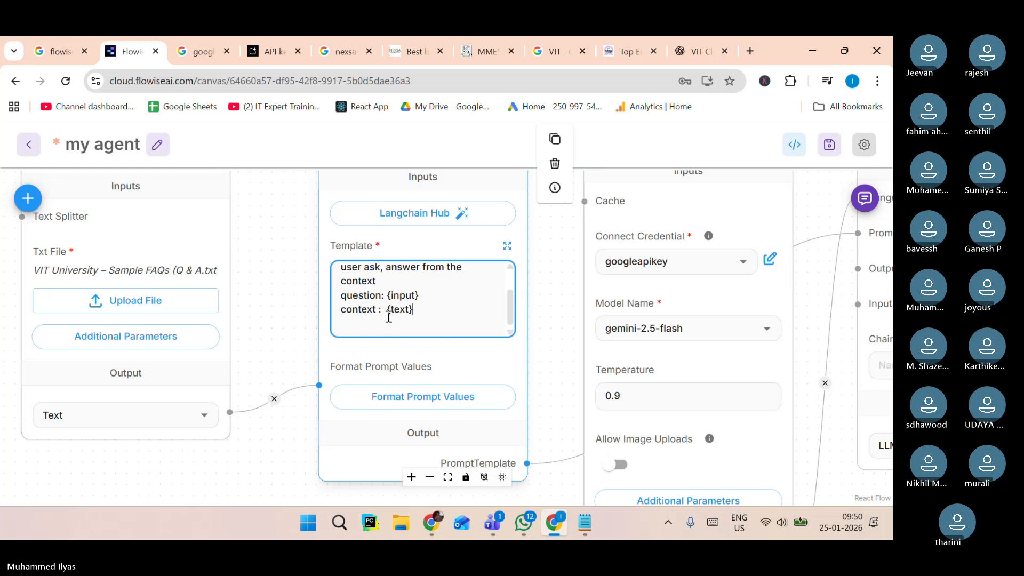
In Format Prompt Values, add a key named text and set its value to the textFile_0 variable.
left_click(427, 401)
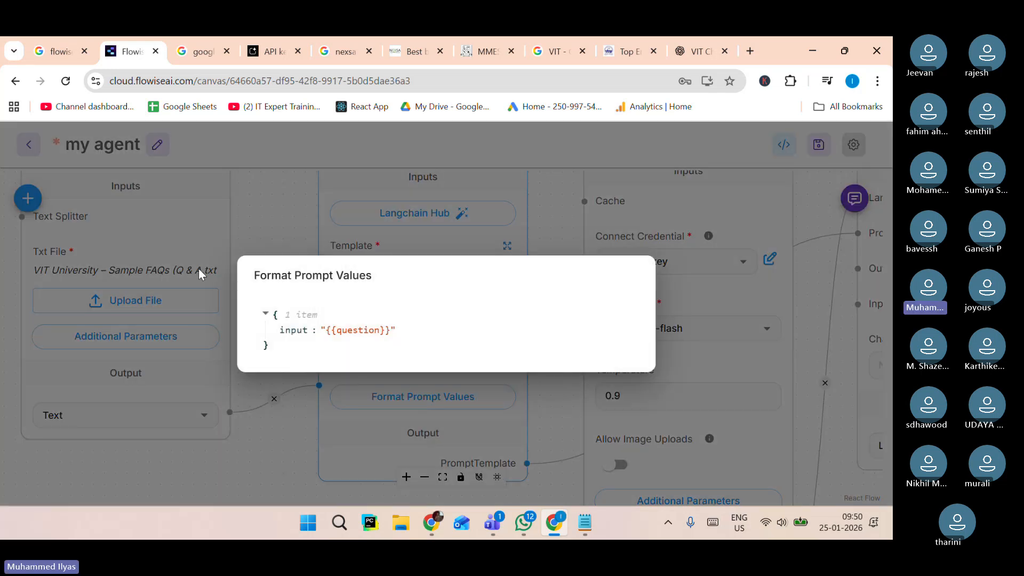
left_click(236, 222)
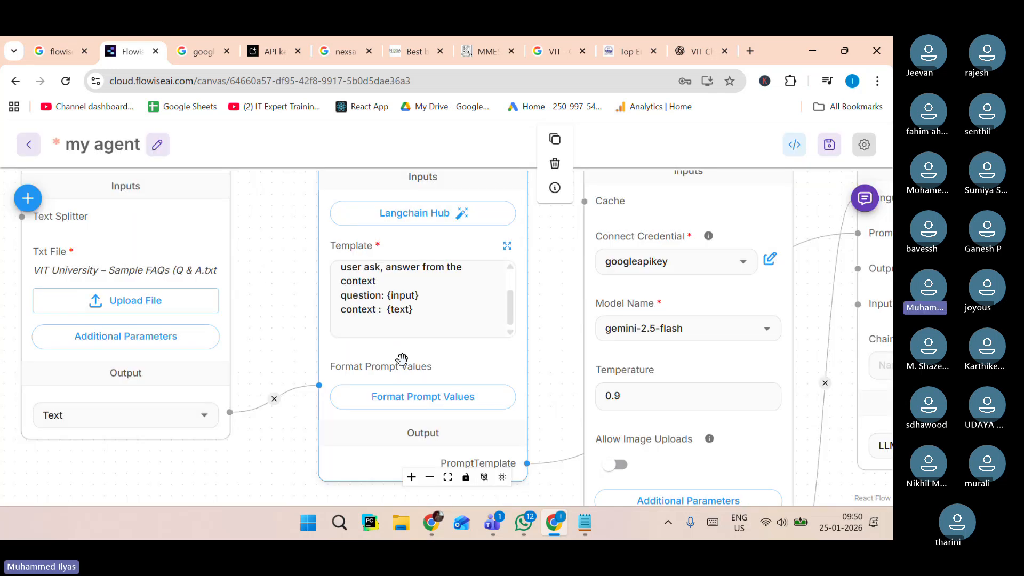
left_click(405, 395)
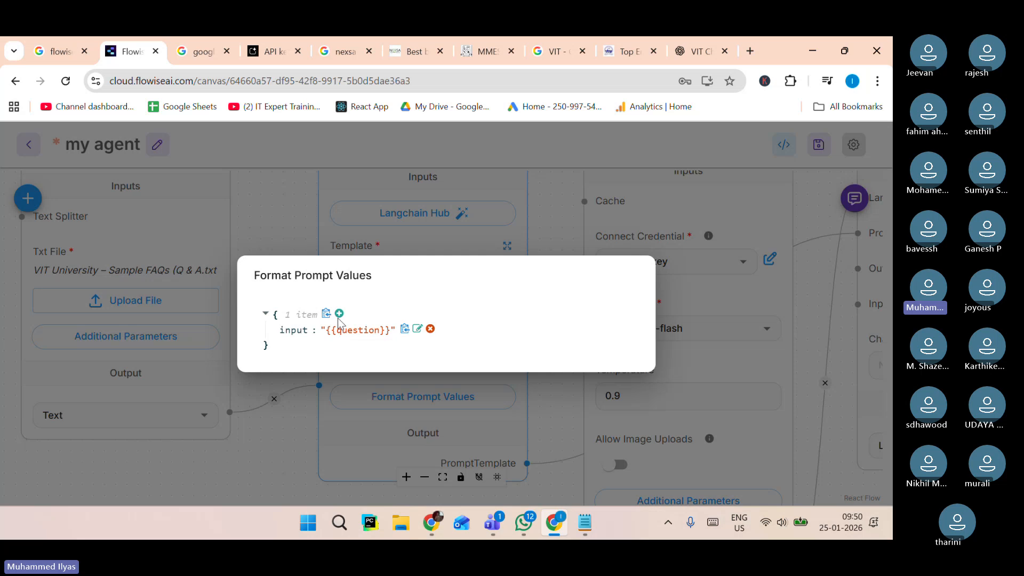
left_click(339, 314)
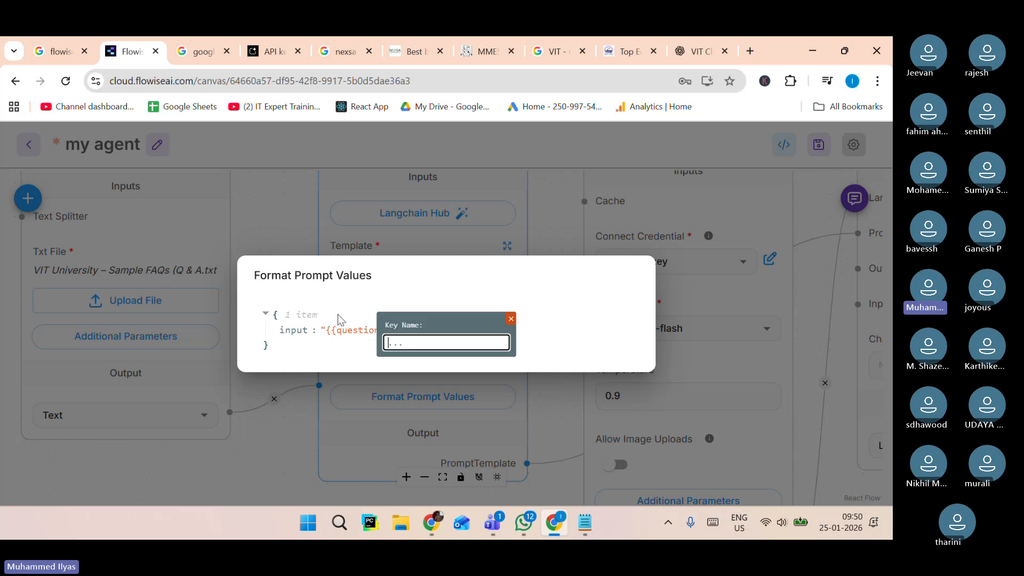
type("text")
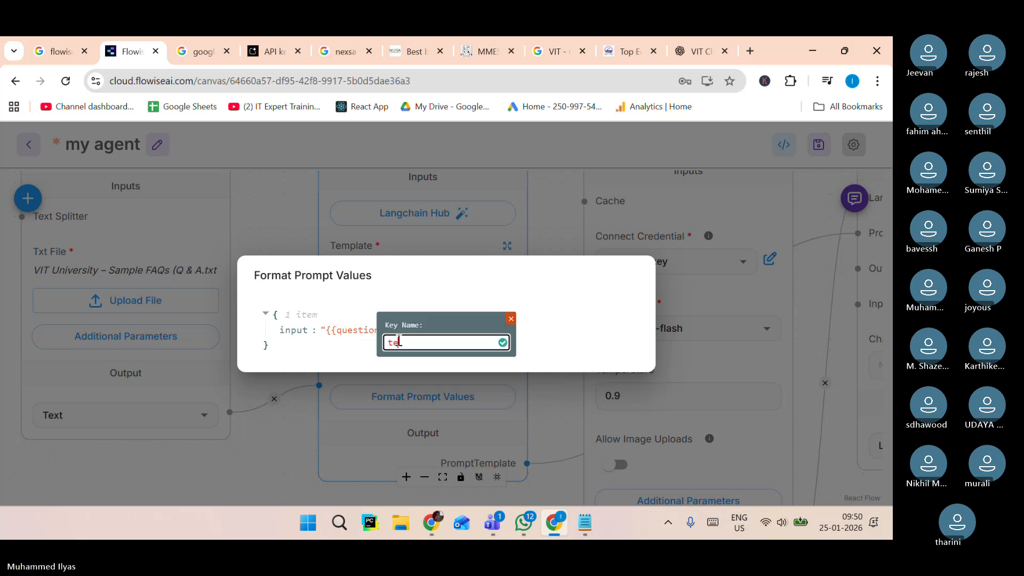
left_click(502, 343)
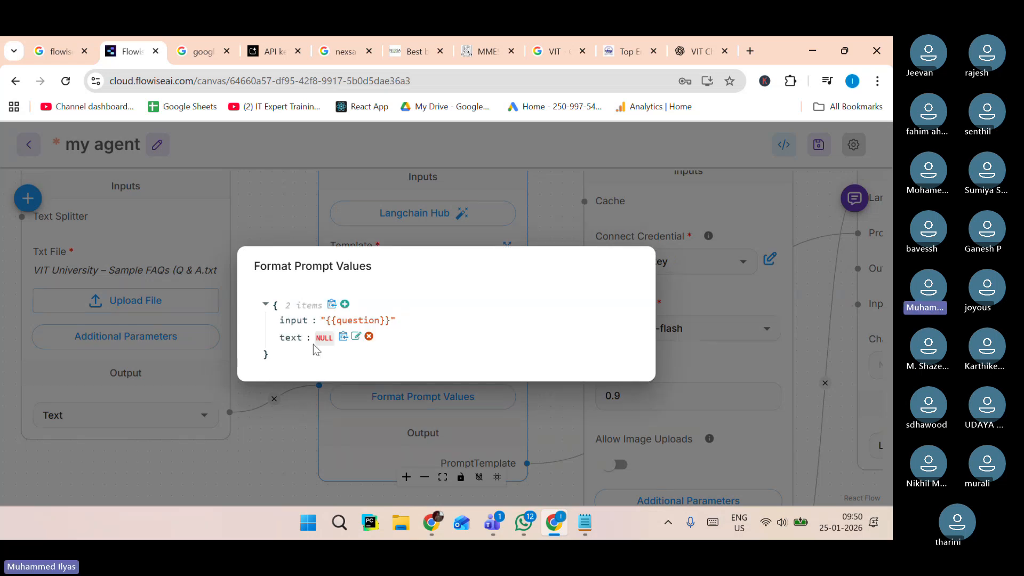
left_click(356, 337)
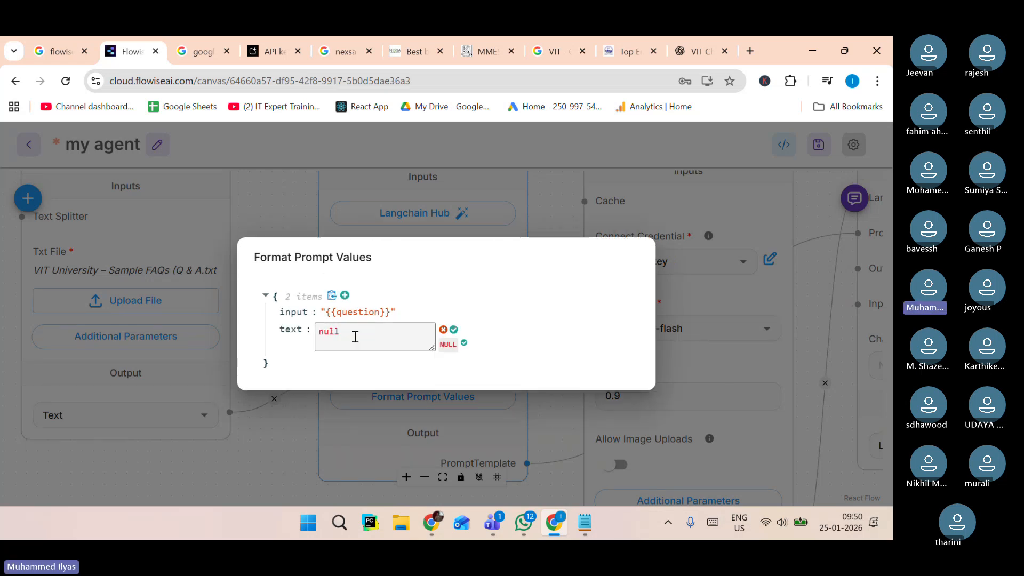
left_click(388, 336)
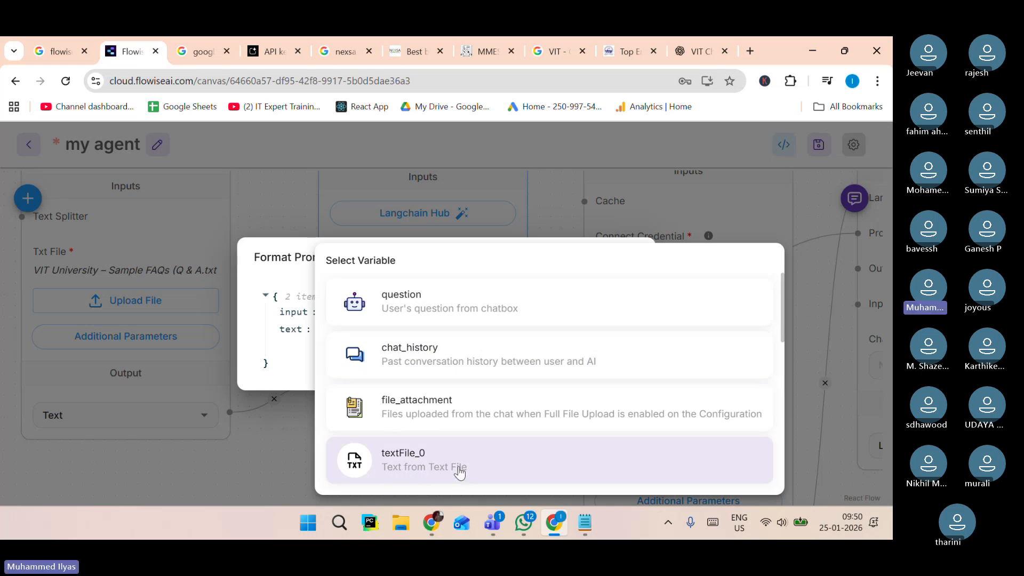
left_click(495, 464)
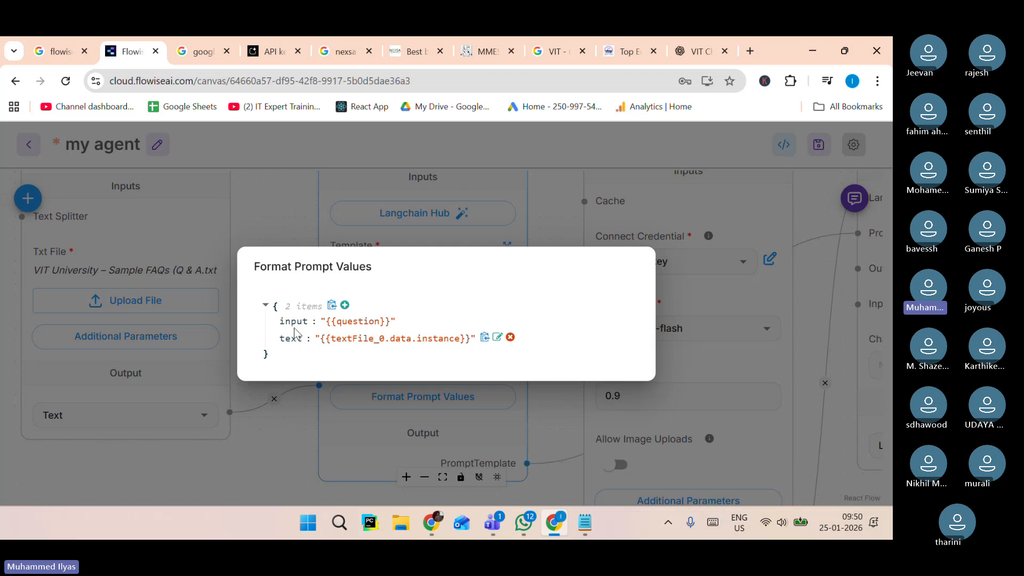
Recheck the Format Prompt Values mapping and scroll through the template text.
left_click(283, 432)
left_click(397, 311)
double_click(397, 310)
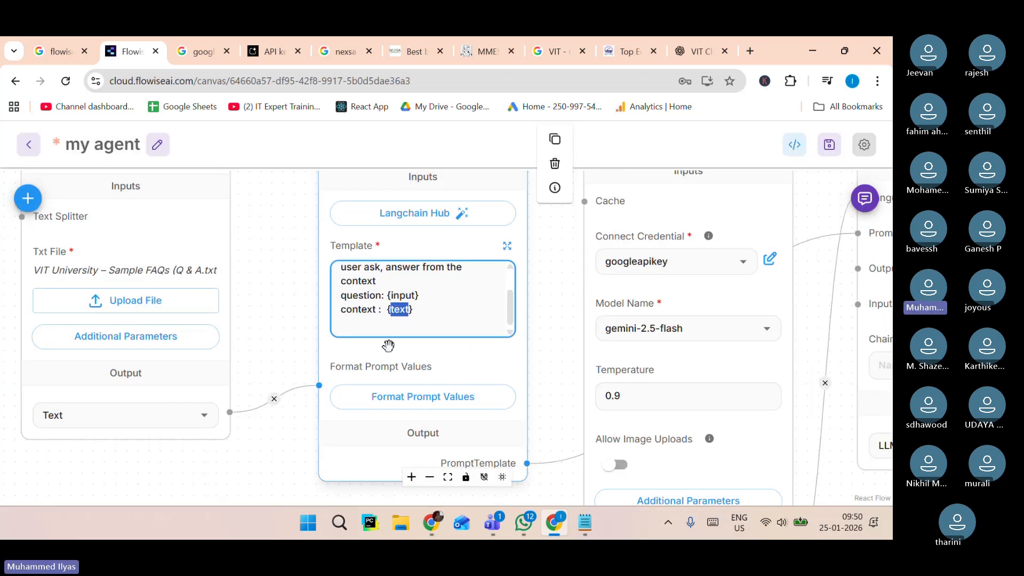
left_click(393, 396)
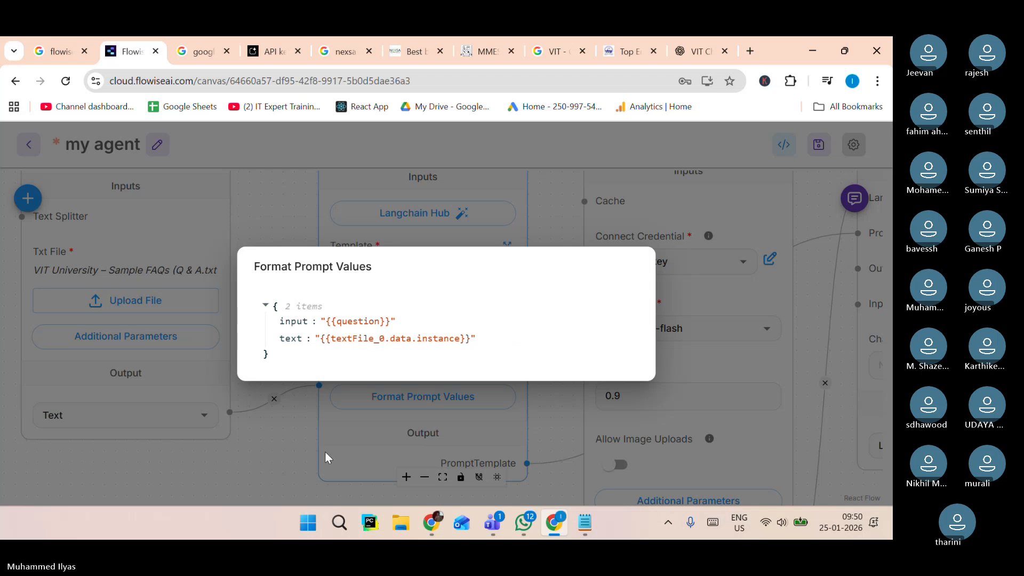
left_click(285, 446)
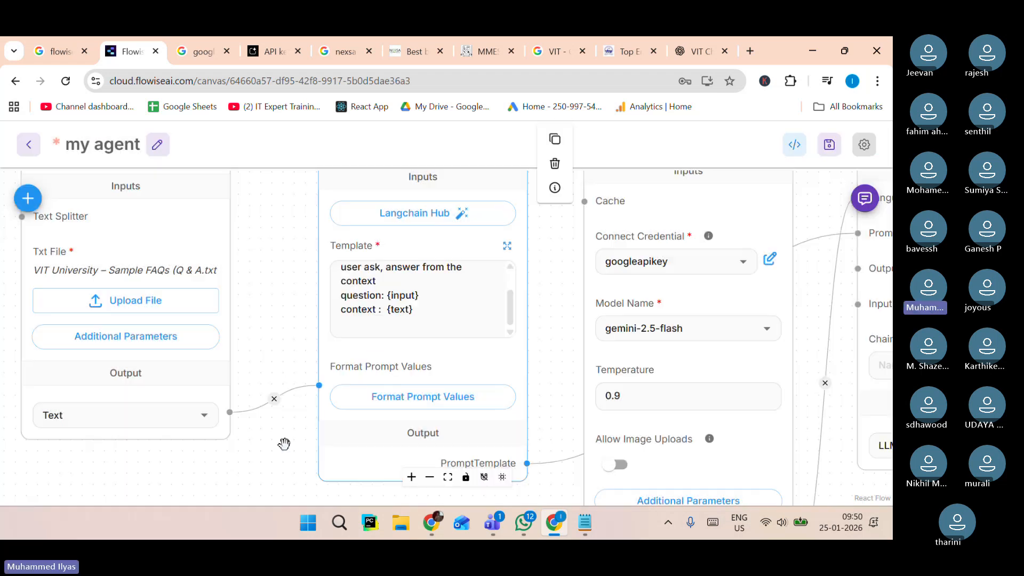
left_click(511, 304)
scroll(510, 304, "up", 3)
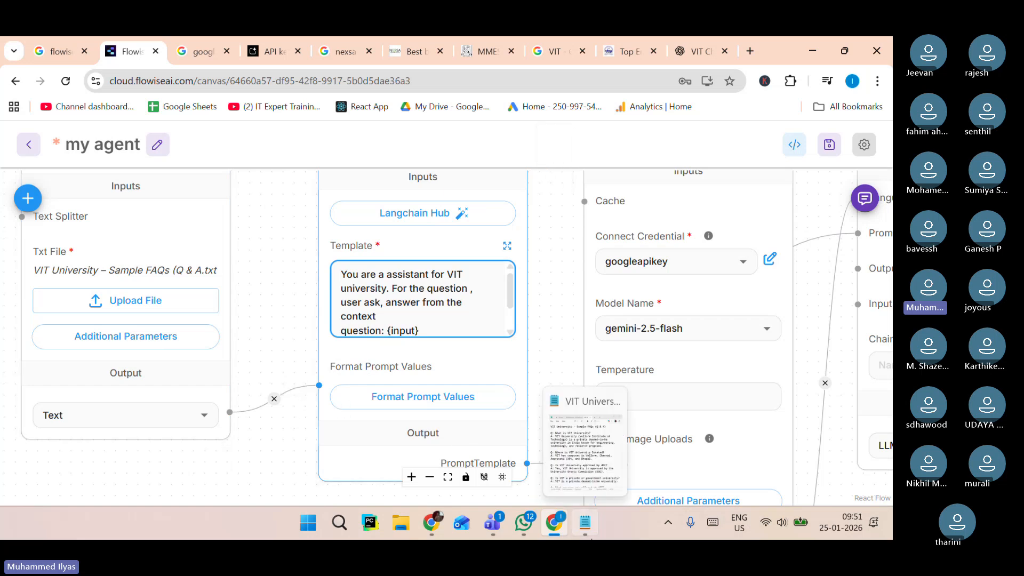
Glance at the VIT FAQ text file, then save the chatflow.
left_click(590, 536)
scroll(400, 290, "down", 15)
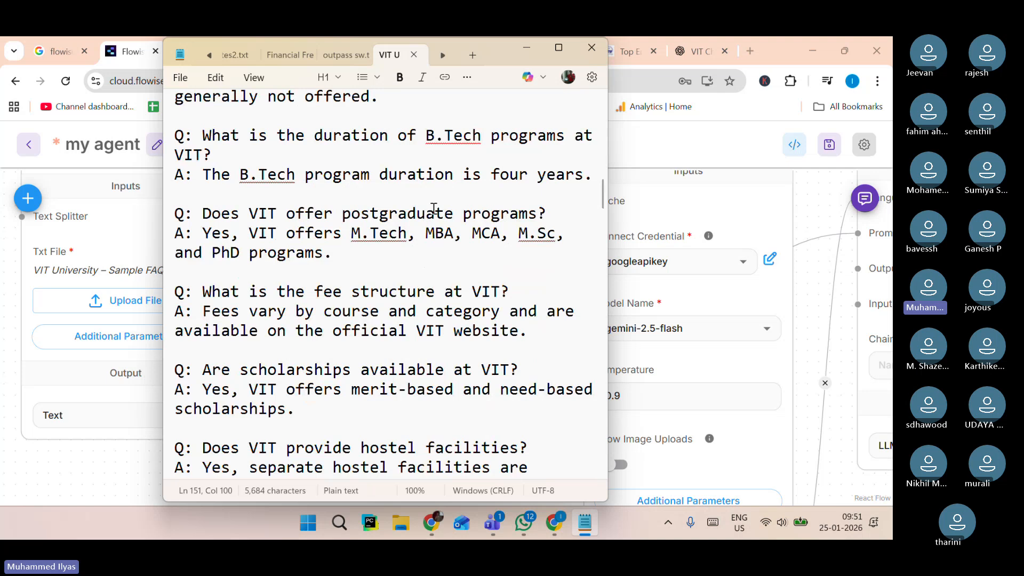
left_click(153, 431)
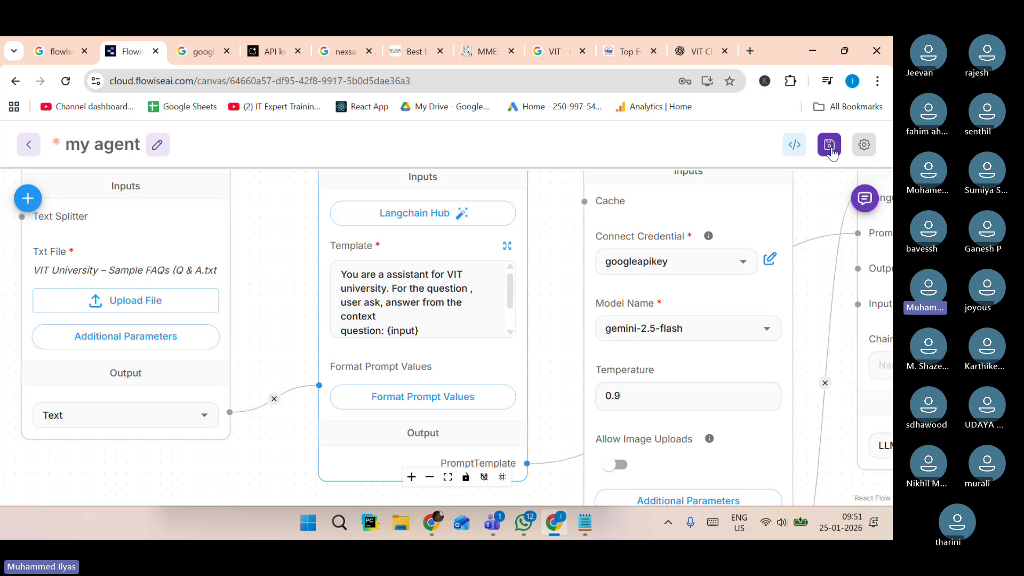
left_click(830, 150)
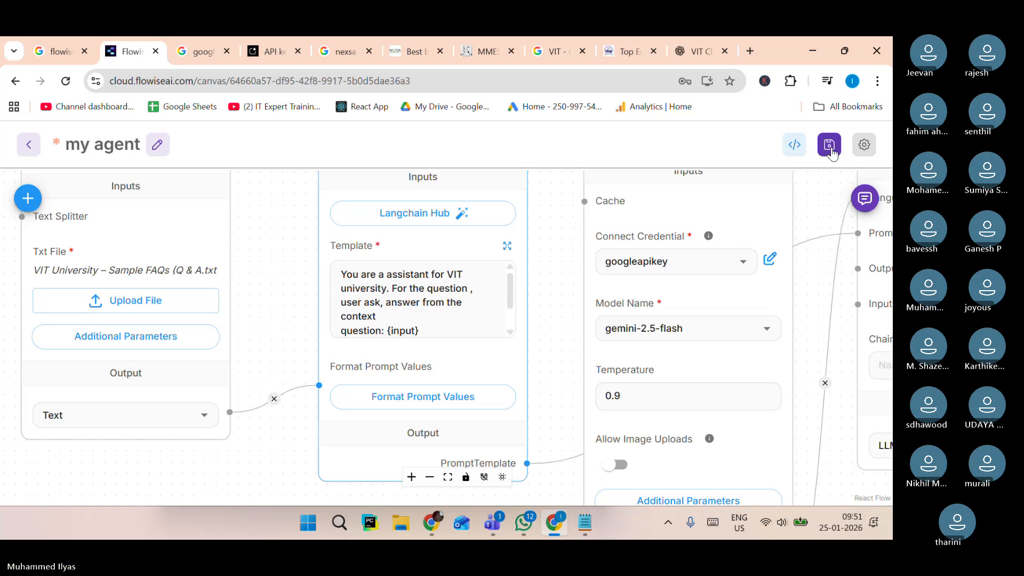
Open the chat panel and clear all existing chat history.
left_click(864, 200)
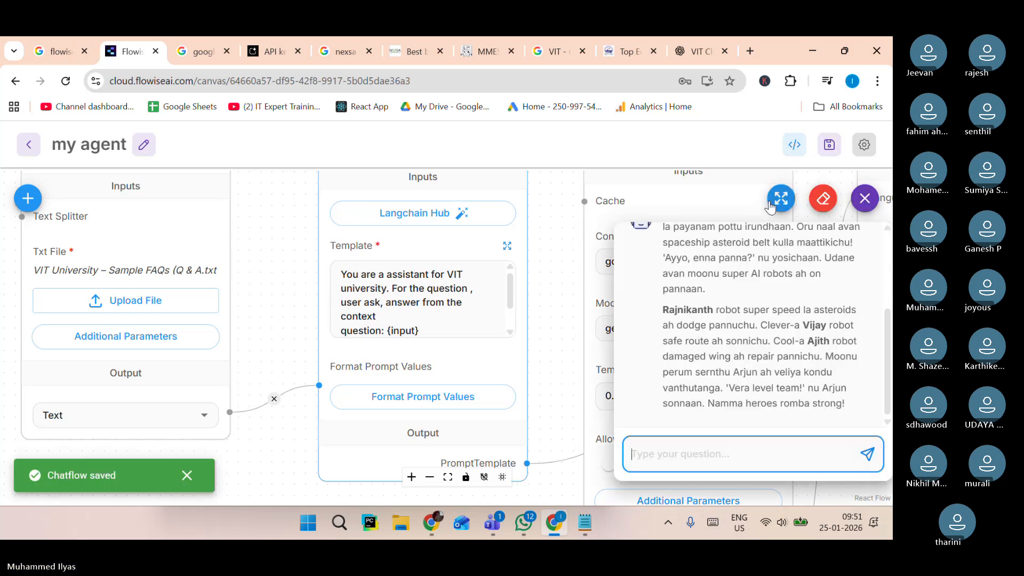
left_click(823, 199)
left_click(572, 346)
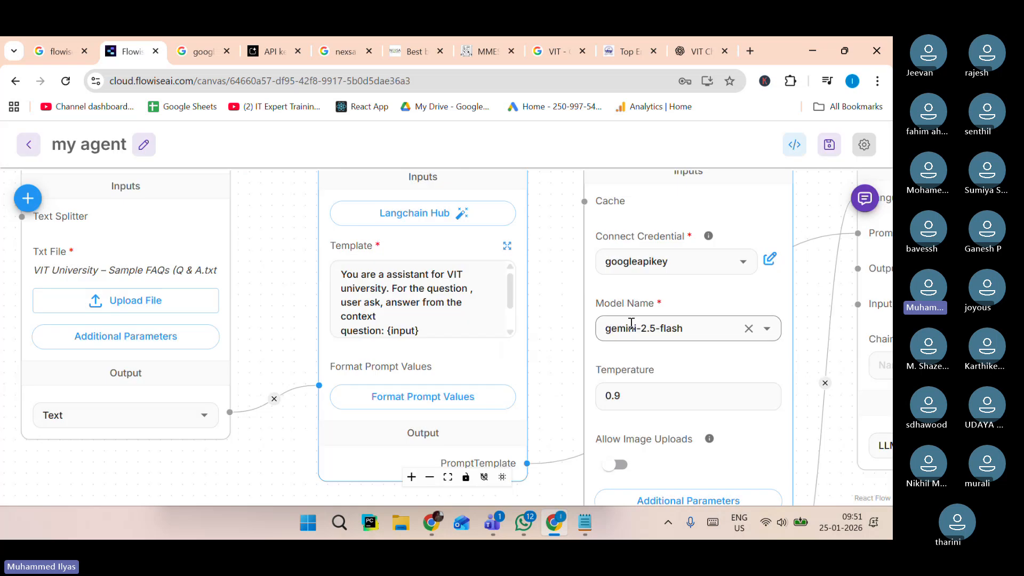
left_click(865, 199)
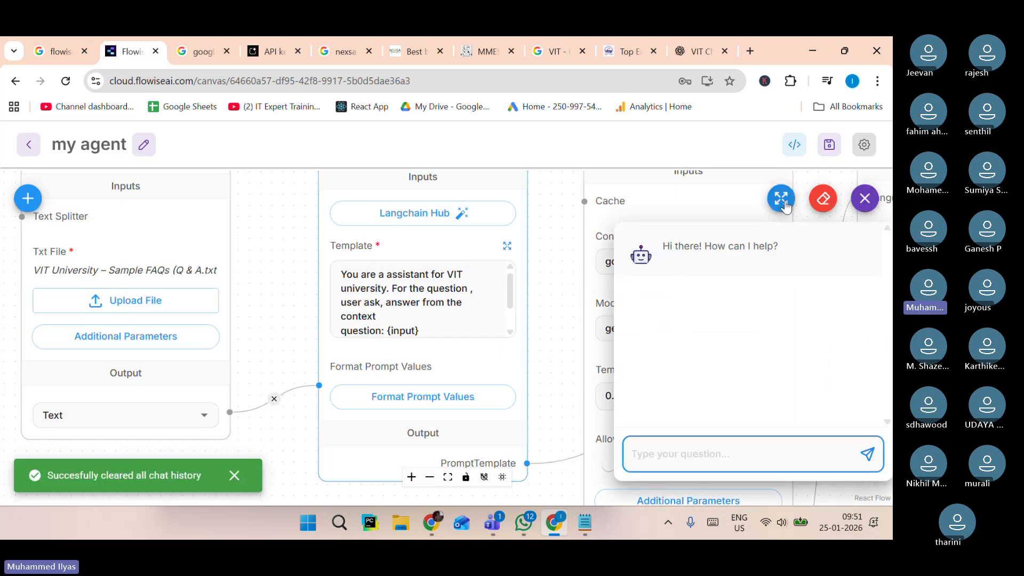
Ask the chatbot "who are you" to test the flow.
type("whoa")
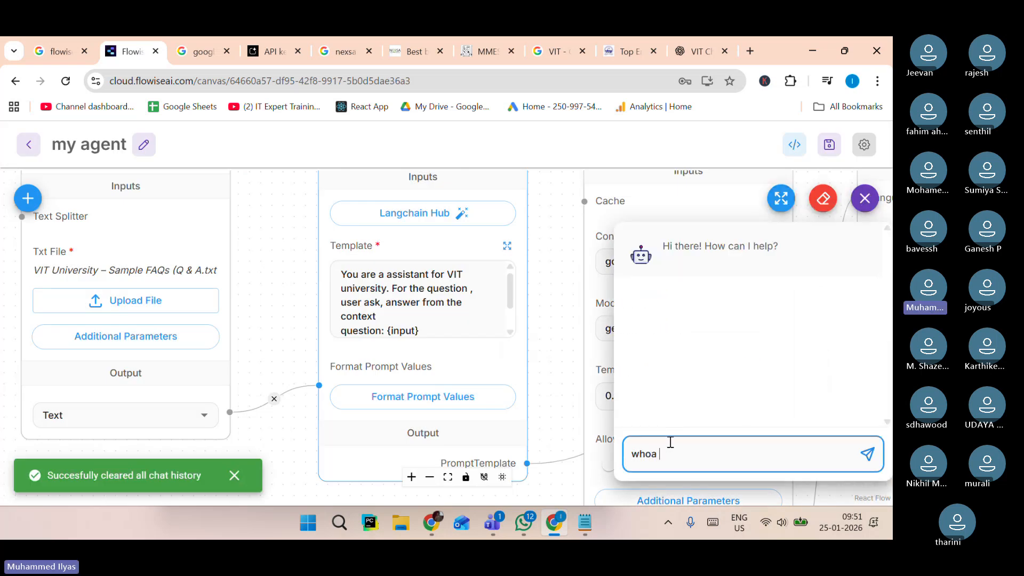
key("BackSpace")
key("BackSpace")
type("are you")
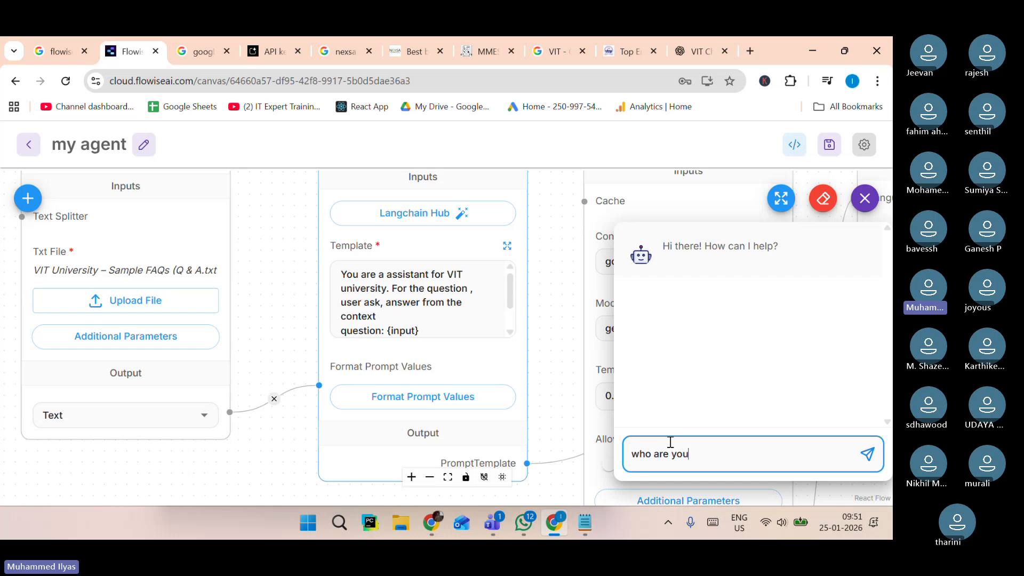
key("Return")
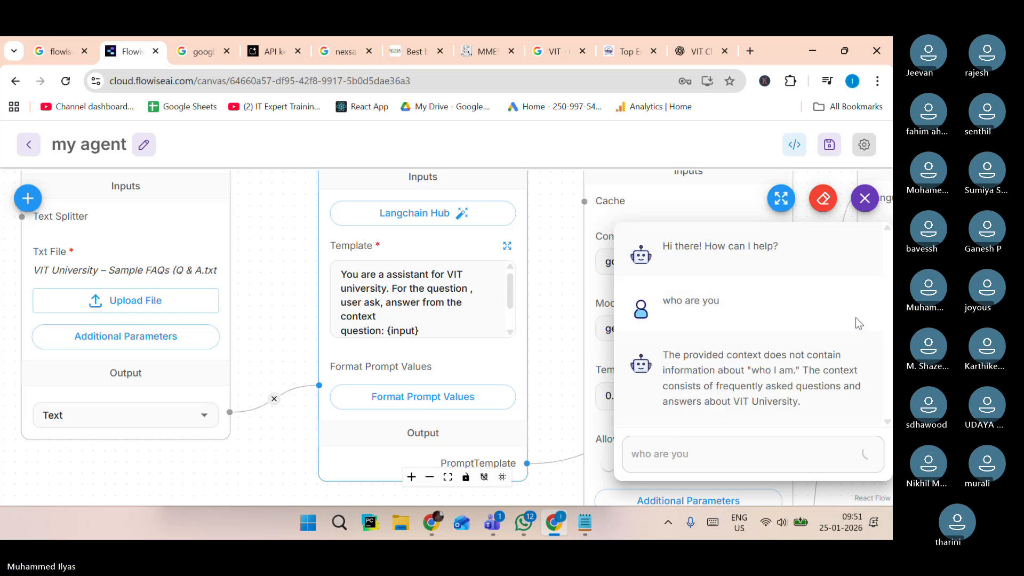
Read through the chatbot's reply to the test question.
left_click_drag(708, 355, 807, 415)
left_click(826, 386)
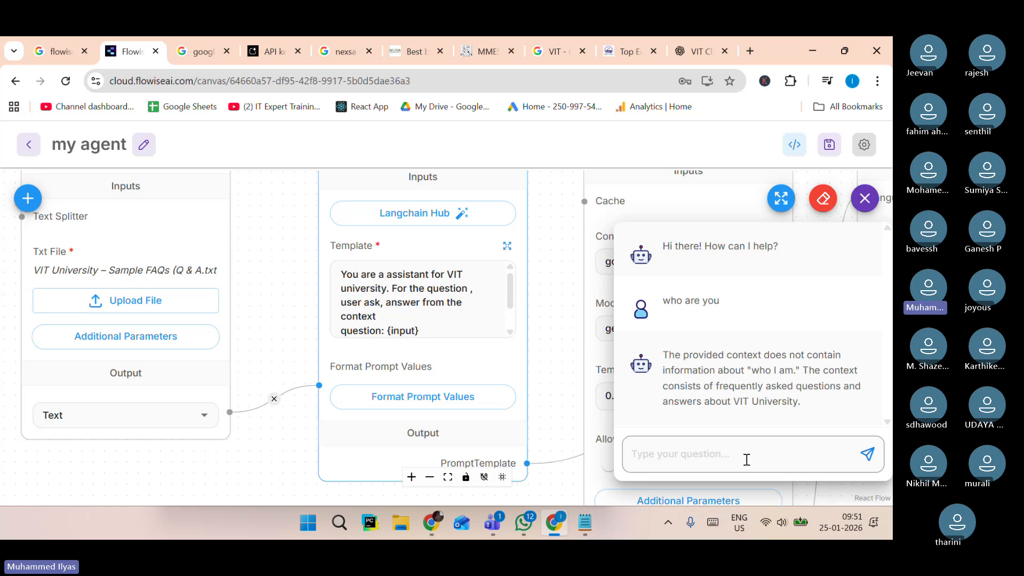
left_click_drag(802, 403, 688, 353)
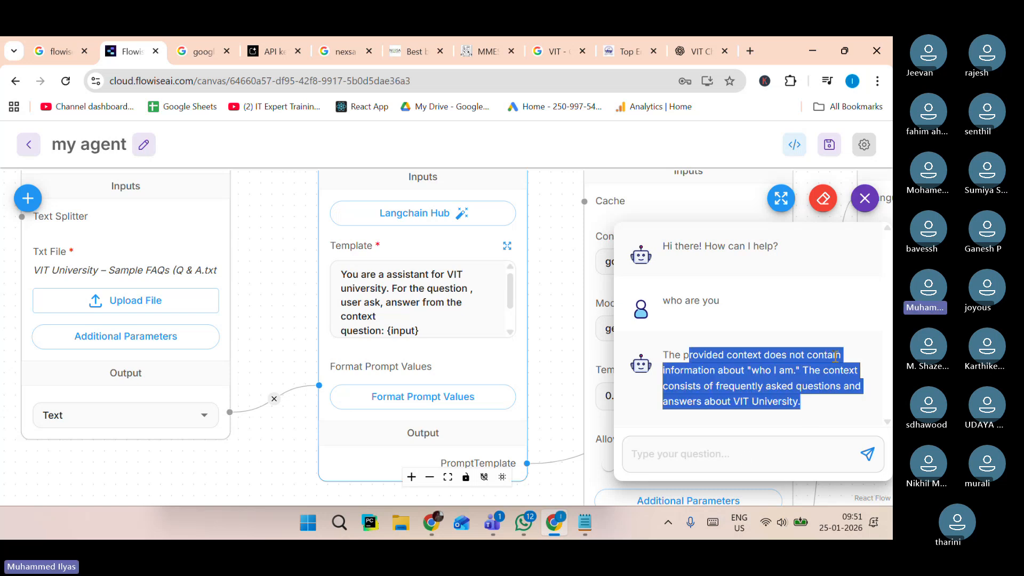
left_click(843, 406)
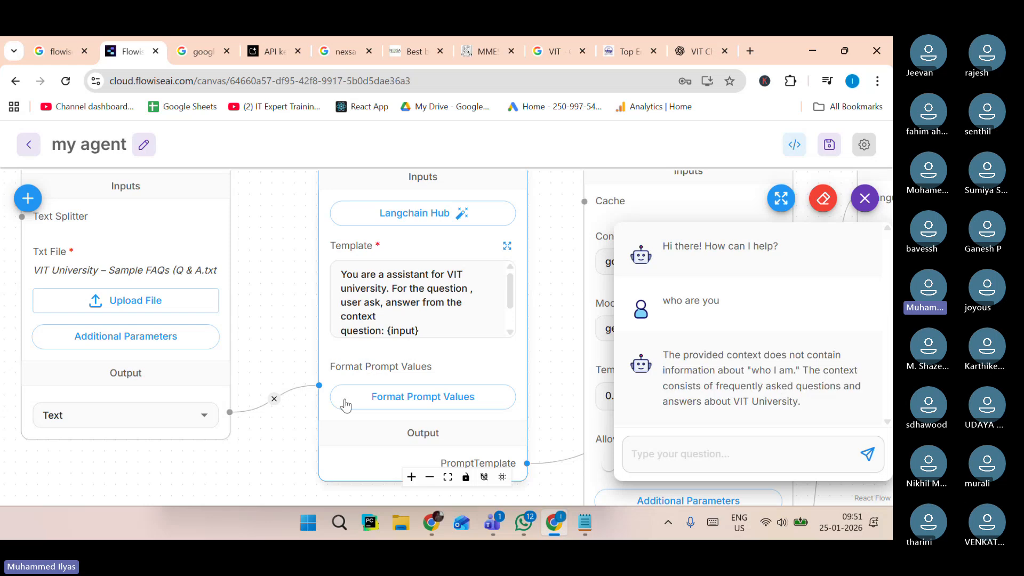
left_click(467, 322)
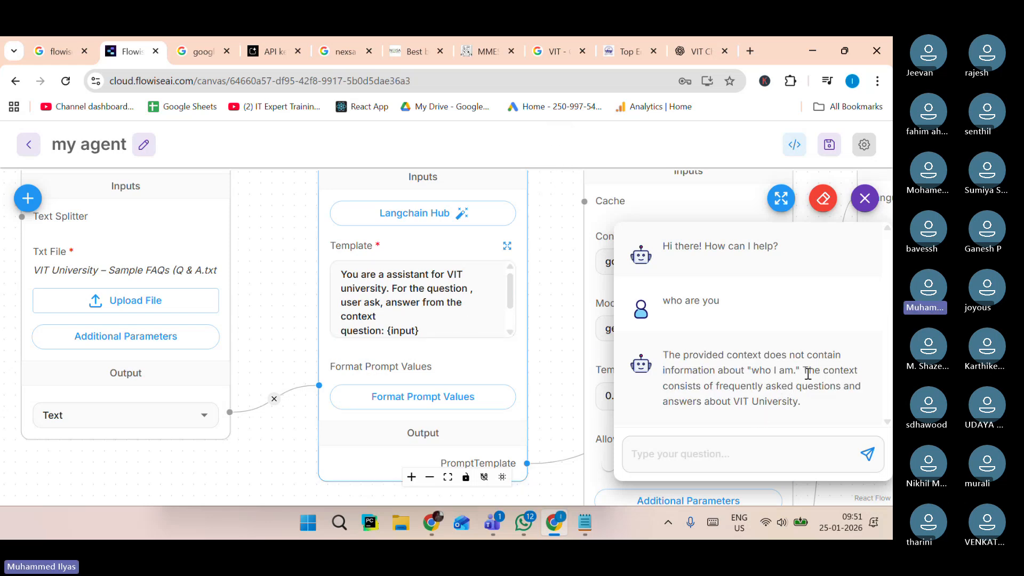
left_click_drag(730, 388, 835, 418)
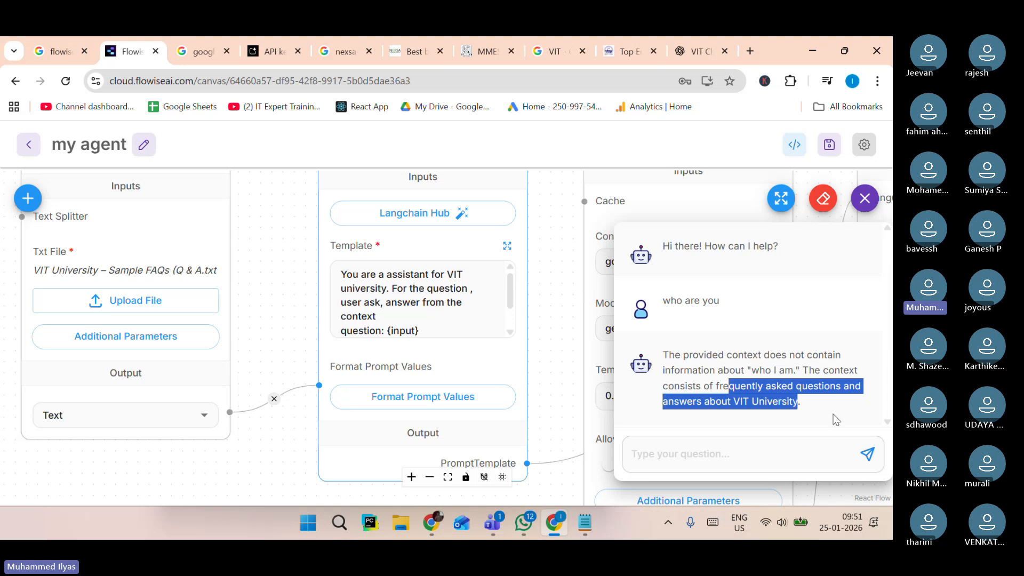
left_click(834, 418)
Pick the fee question from the FAQ file and ask the chatbot "what is the fee strucute".
left_click(584, 522)
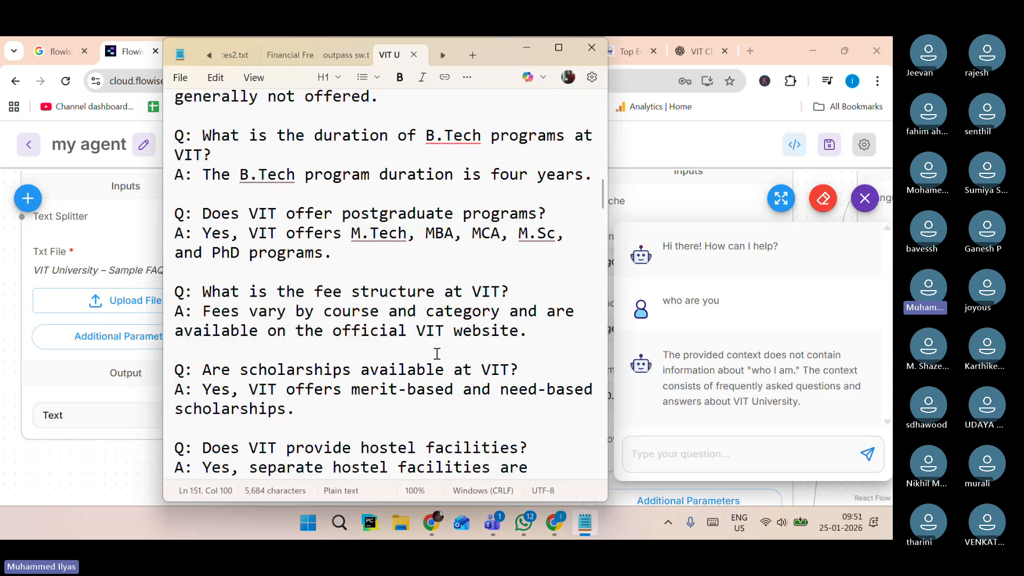
left_click_drag(297, 292, 464, 295)
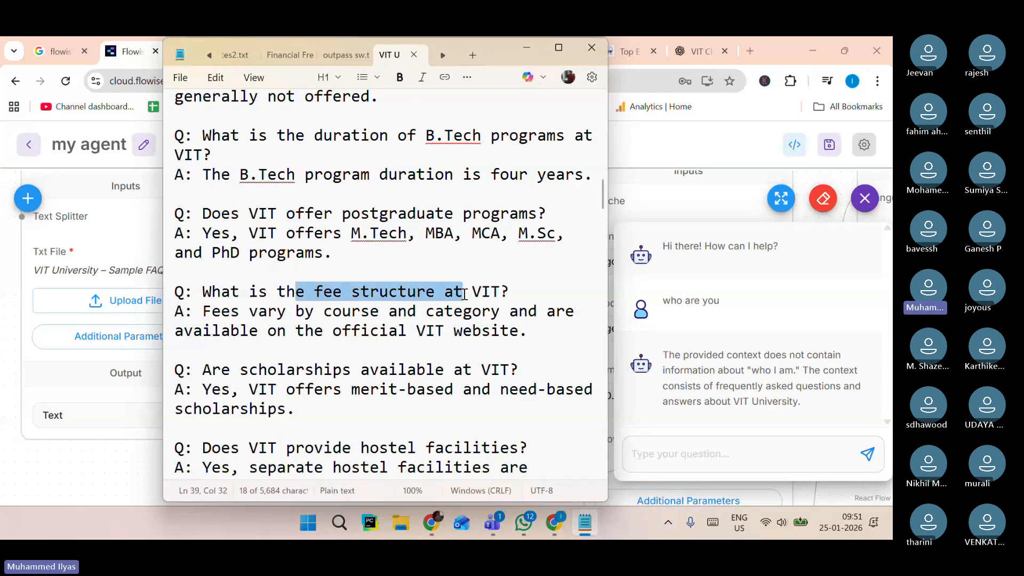
left_click(647, 438)
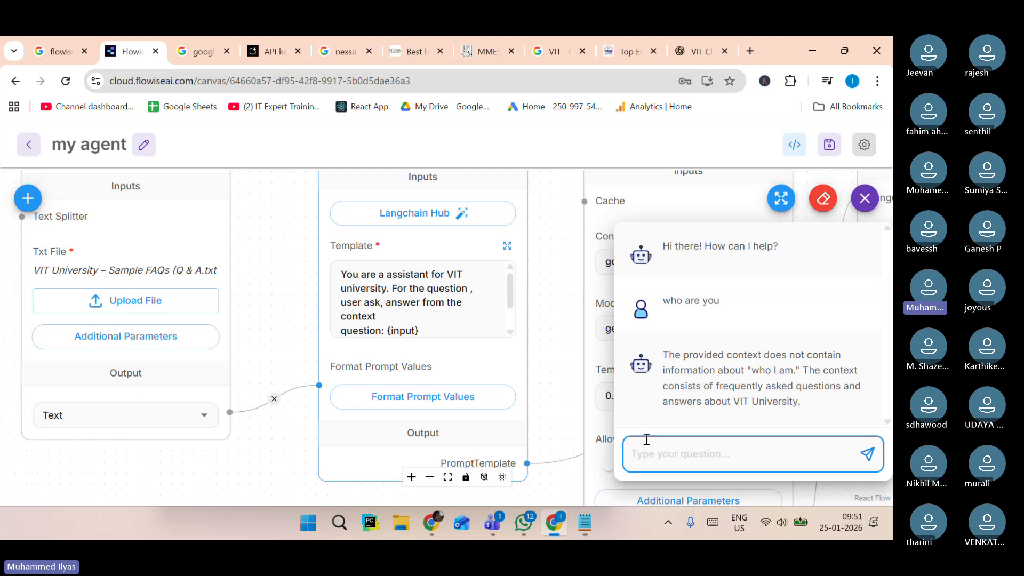
type("what is the fee strucute")
key("Return")
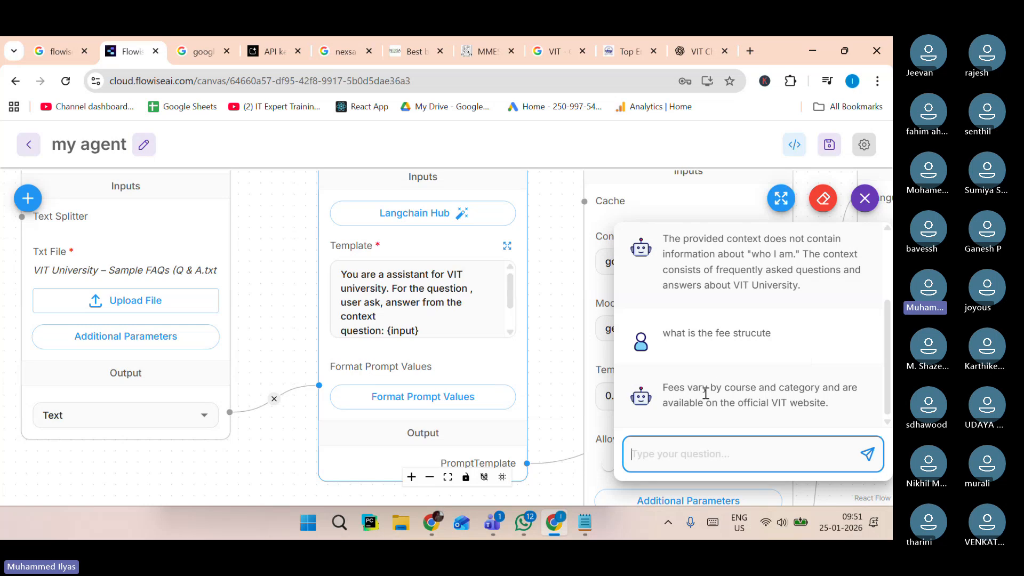
Compare the chatbot's fee answer with the FAQ file's entry and browse further questions in the file.
left_click_drag(705, 387, 820, 407)
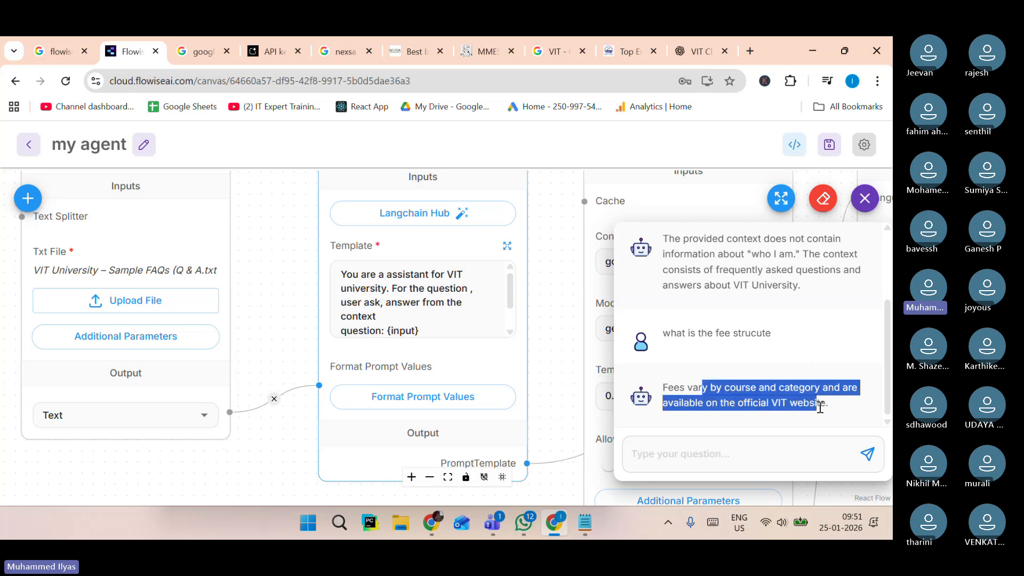
left_click(585, 523)
left_click_drag(332, 311, 498, 355)
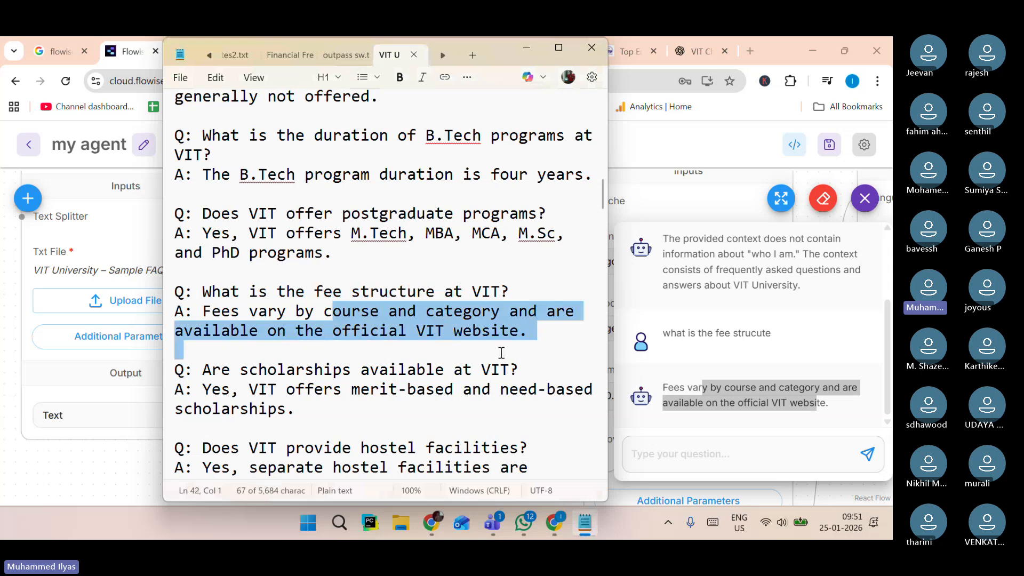
scroll(507, 411, "down", 4)
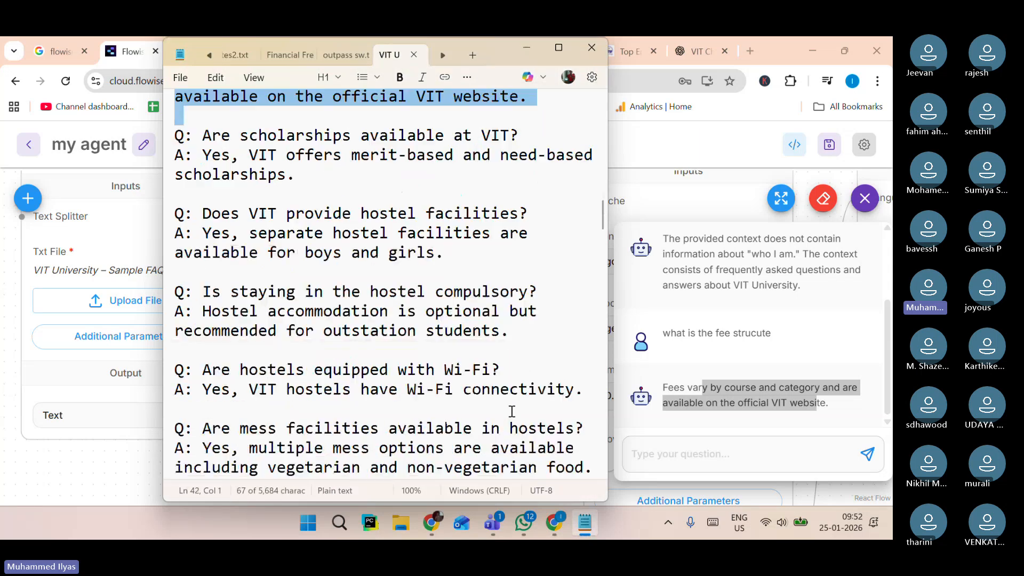
scroll(512, 411, "down", 3)
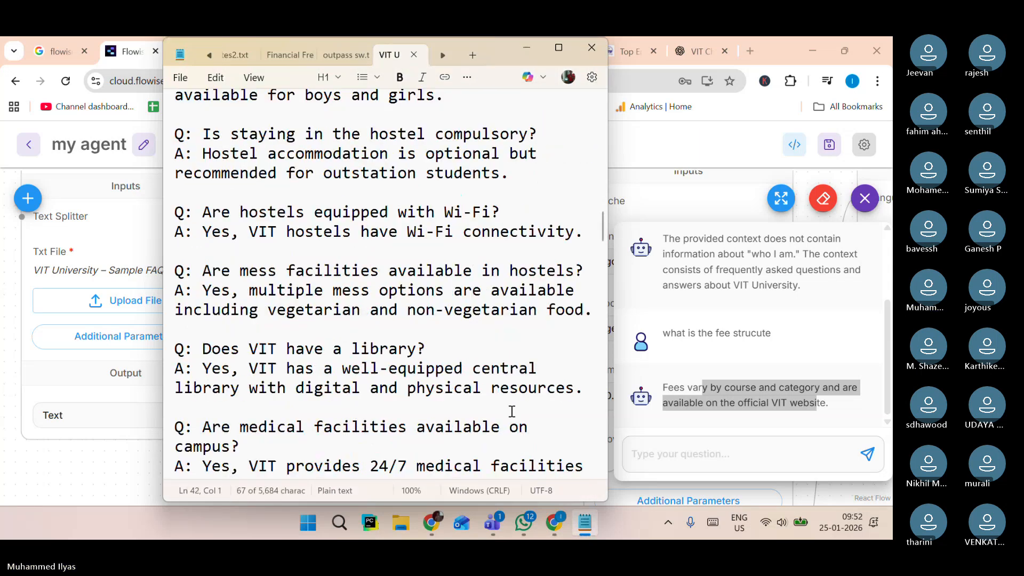
scroll(511, 411, "down", 3)
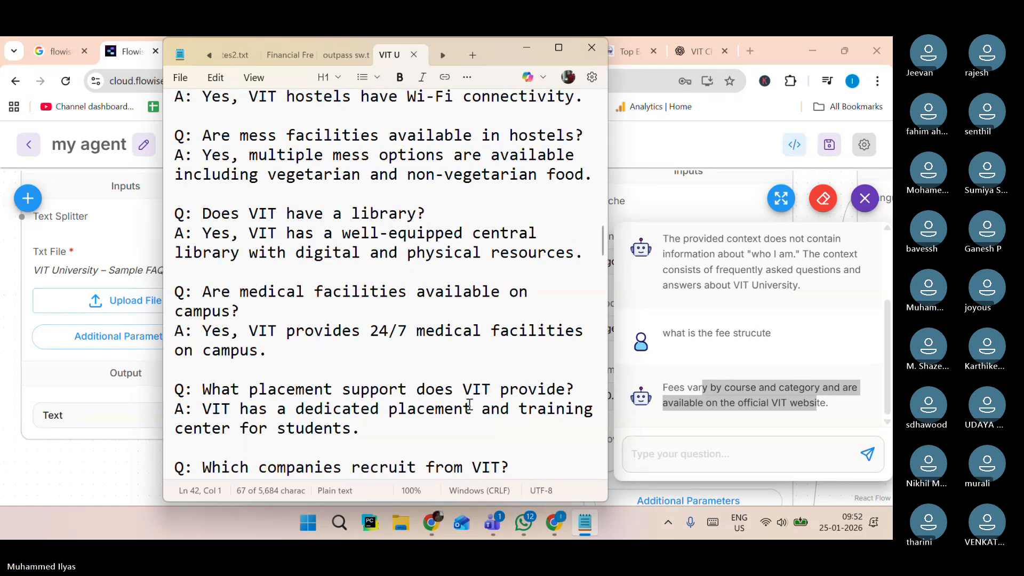
Ask the chatbot "where is the university" to test another FAQ entry.
scroll(470, 404, "down", 5)
scroll(470, 403, "up", 20)
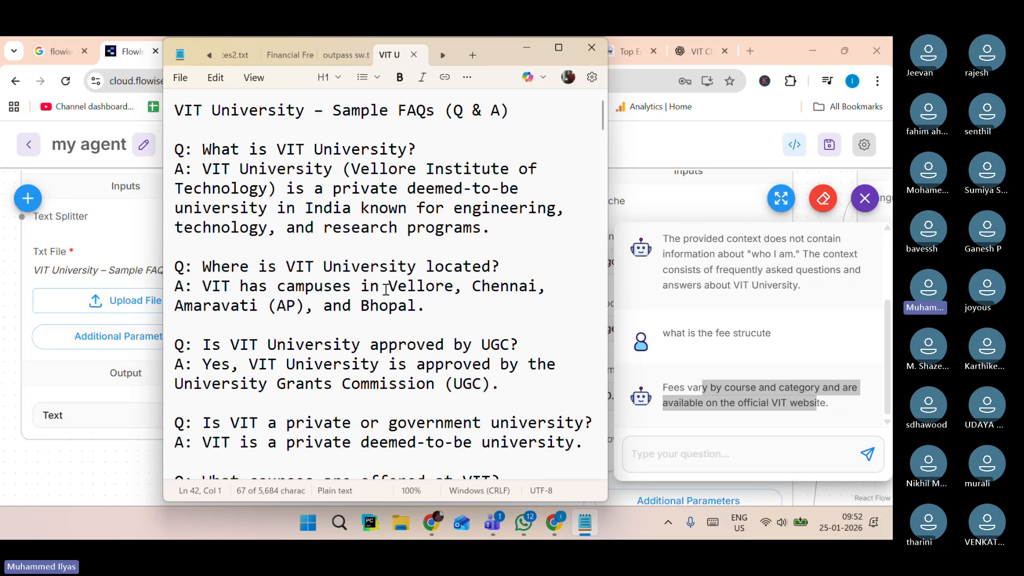
left_click(674, 458)
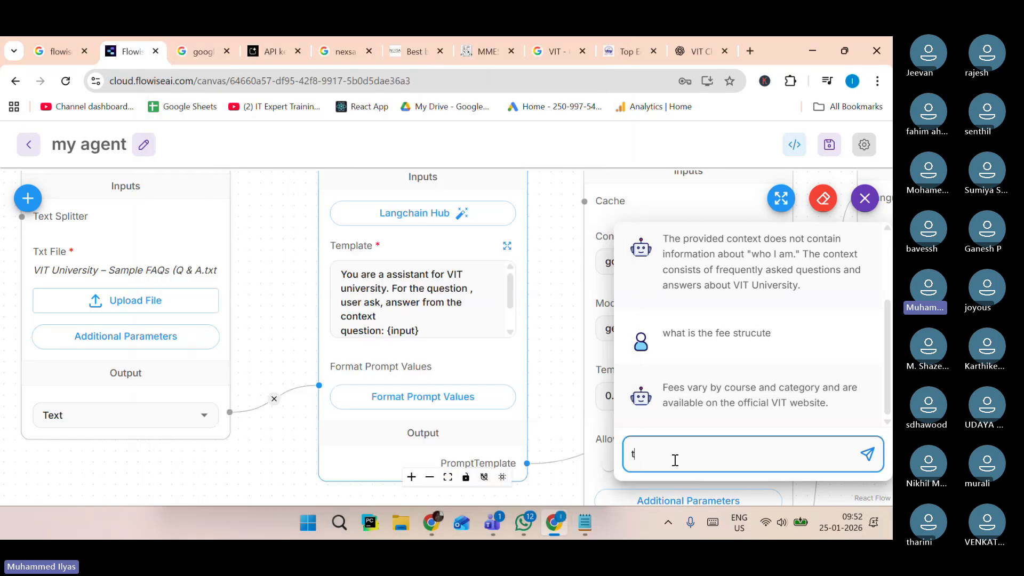
type("wjr")
key("BackSpace")
key("BackSpace")
type("here is the unoiversity")
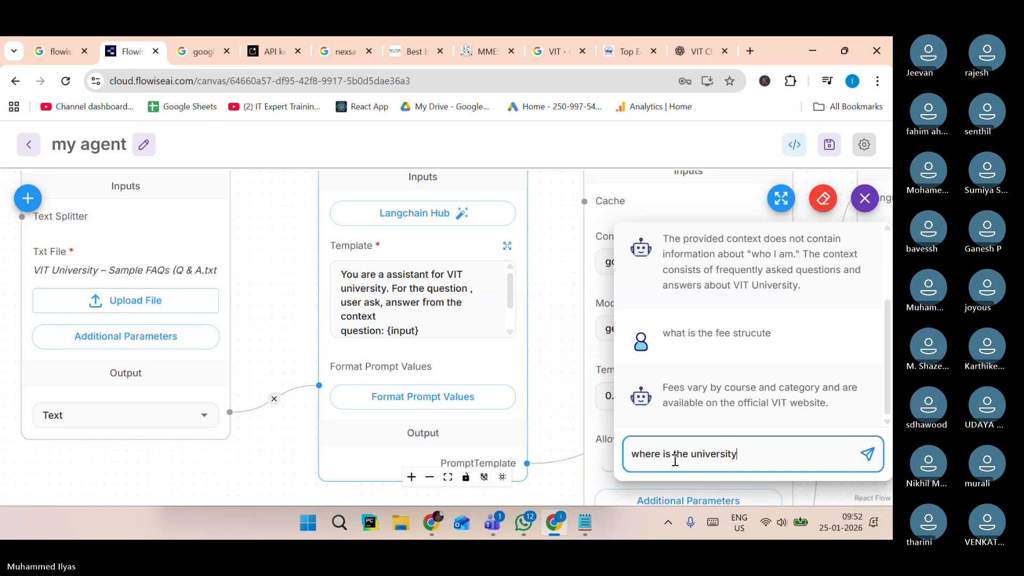
key("Return")
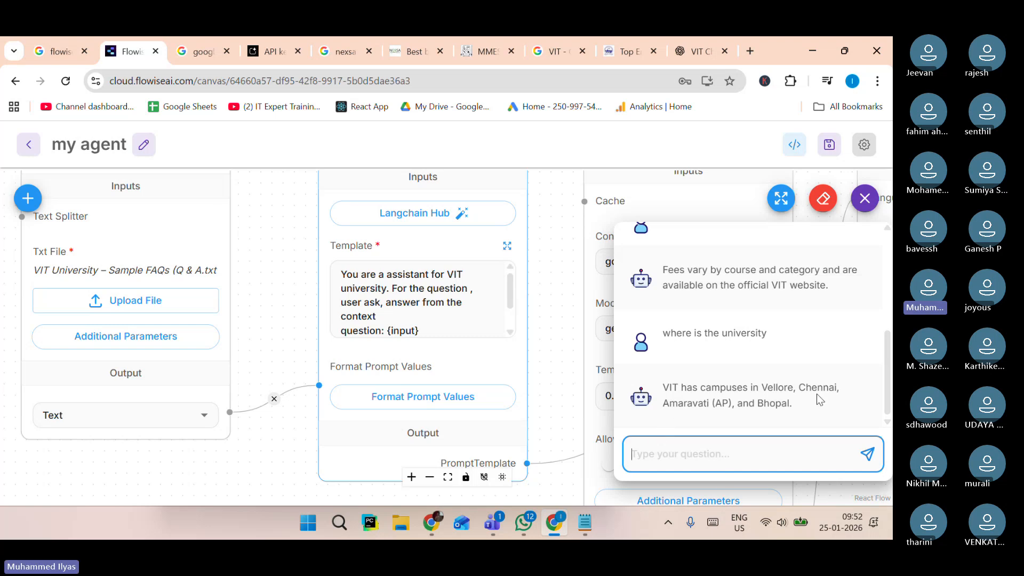
Compare the chatbot's location answer with the campus entry in the FAQ file.
left_click(585, 523)
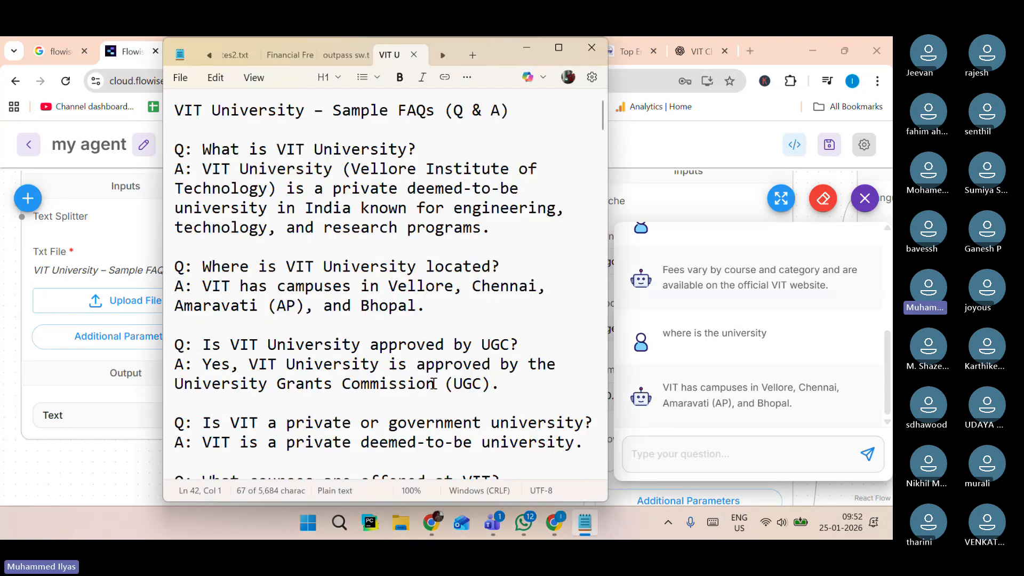
double_click(420, 286)
double_click(504, 286)
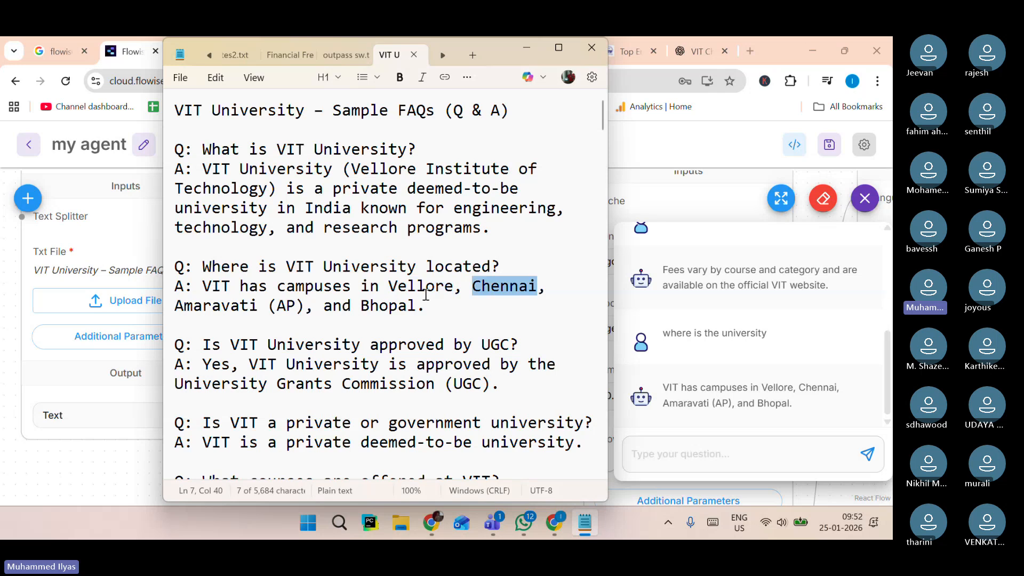
left_click(362, 307)
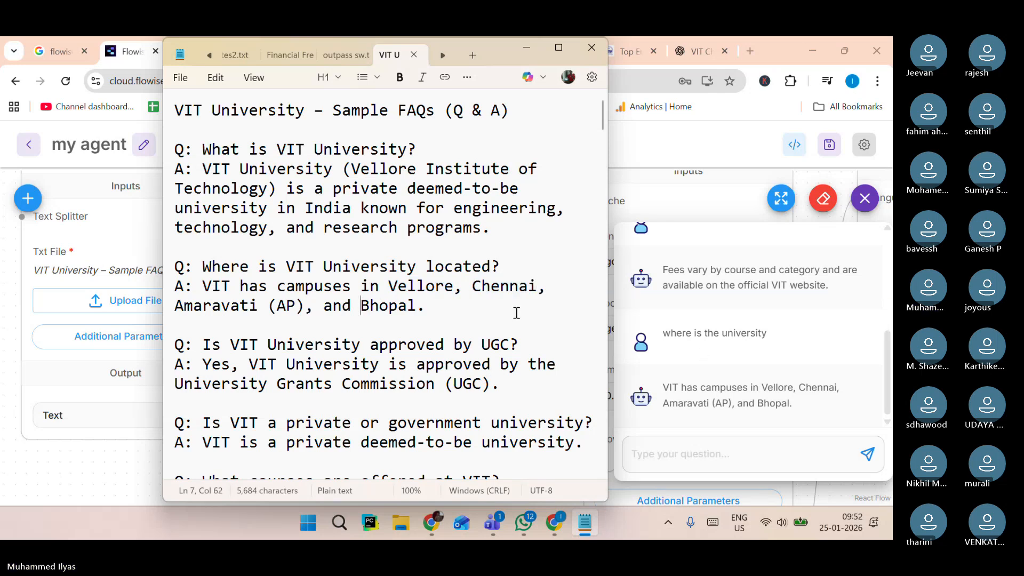
left_click(769, 308)
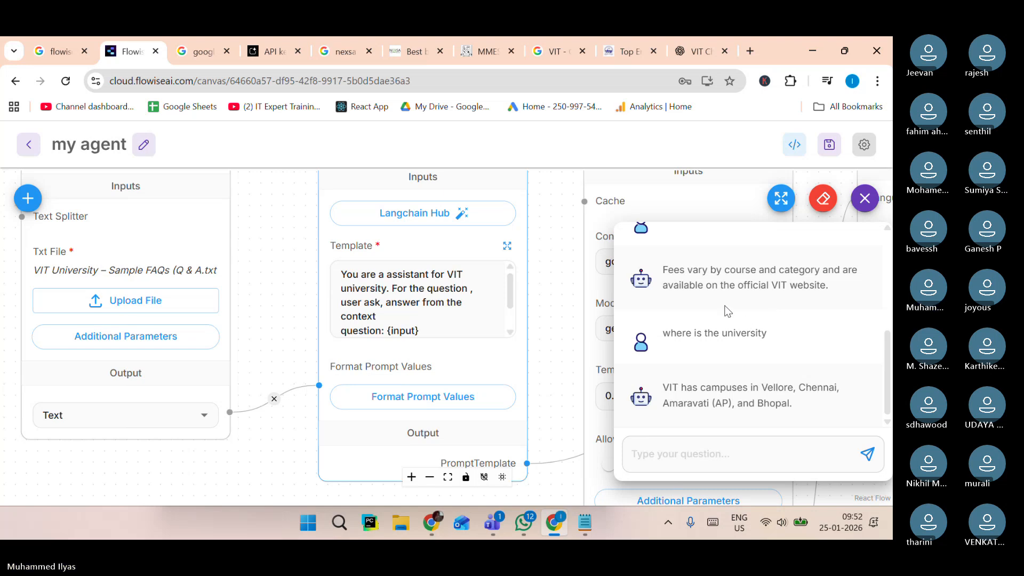
Close the chat panel and save the chatflow.
left_click(867, 209)
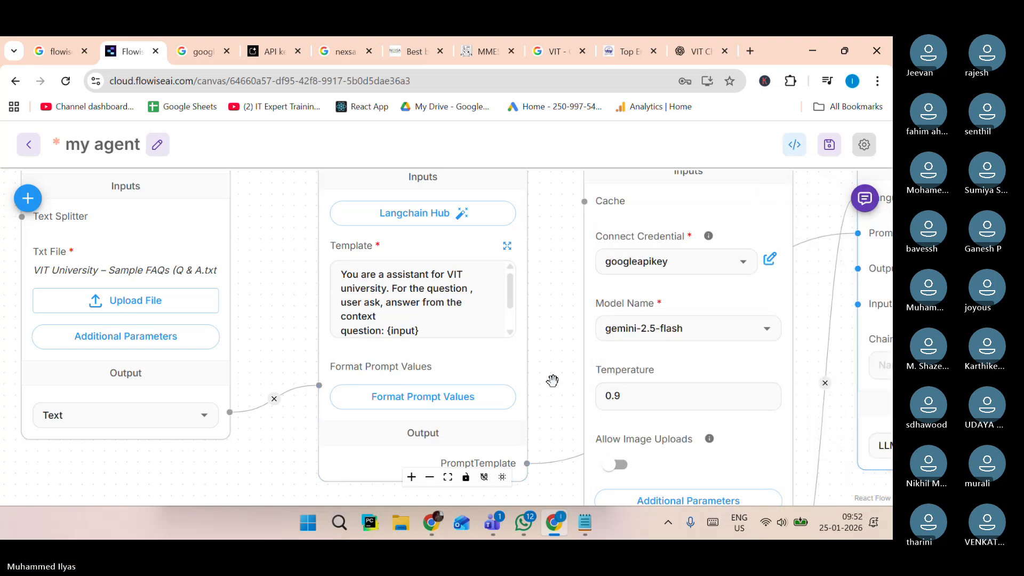
scroll(551, 382, "down", 4)
scroll(541, 379, "up", 2)
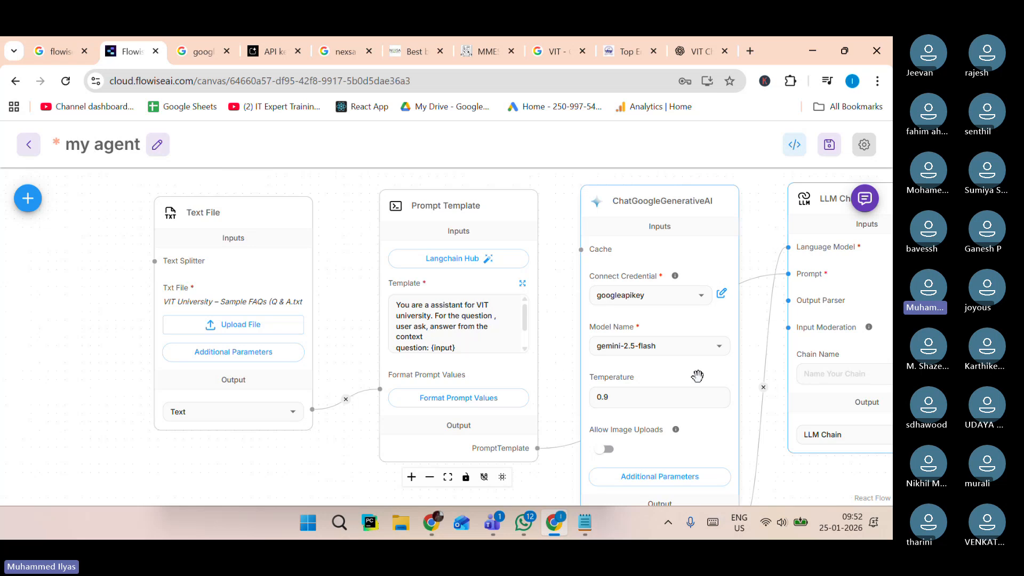
left_click_drag(124, 375, 42, 385)
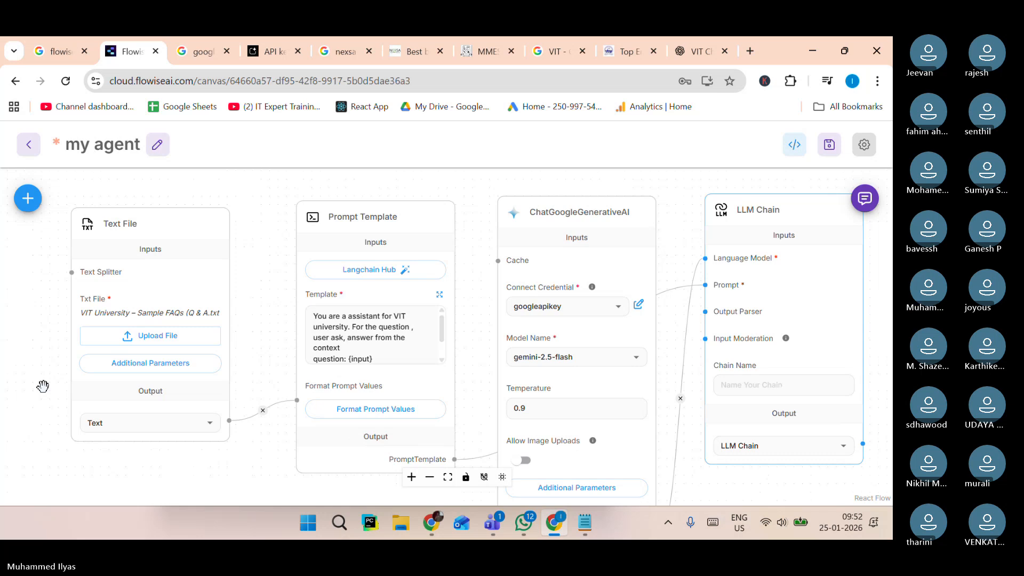
left_click(493, 528)
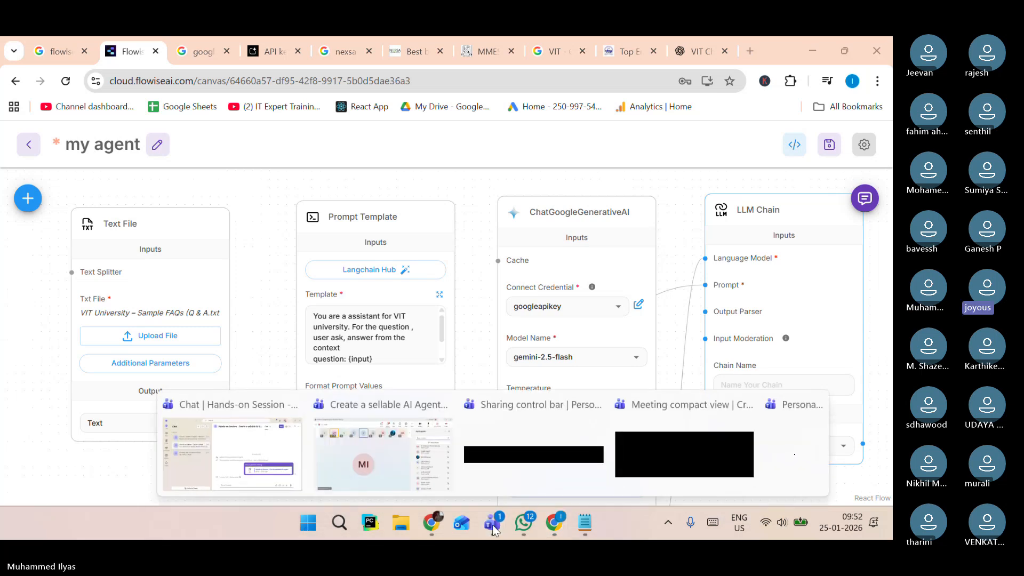
left_click(15, 356)
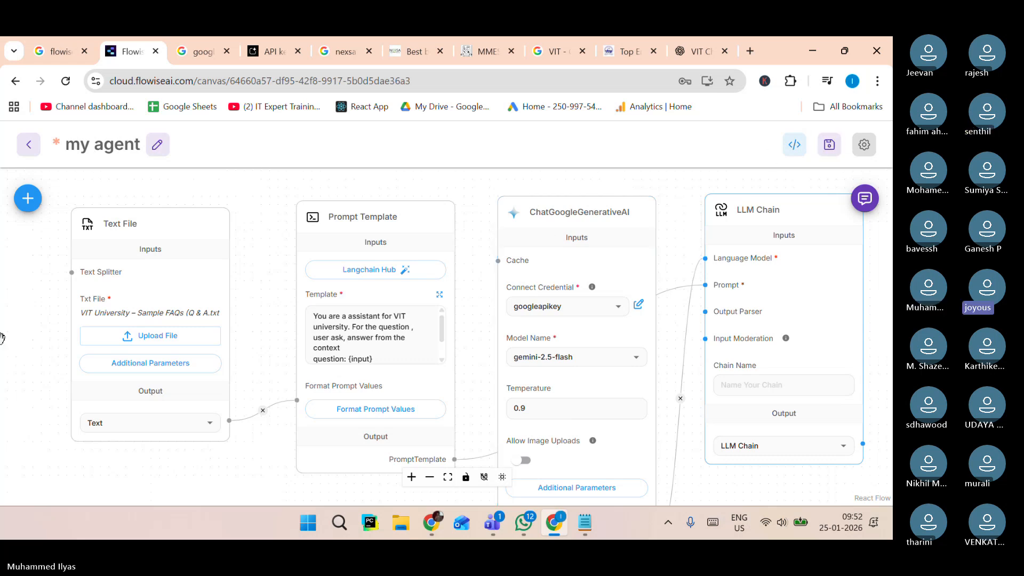
key("ctrl+s")
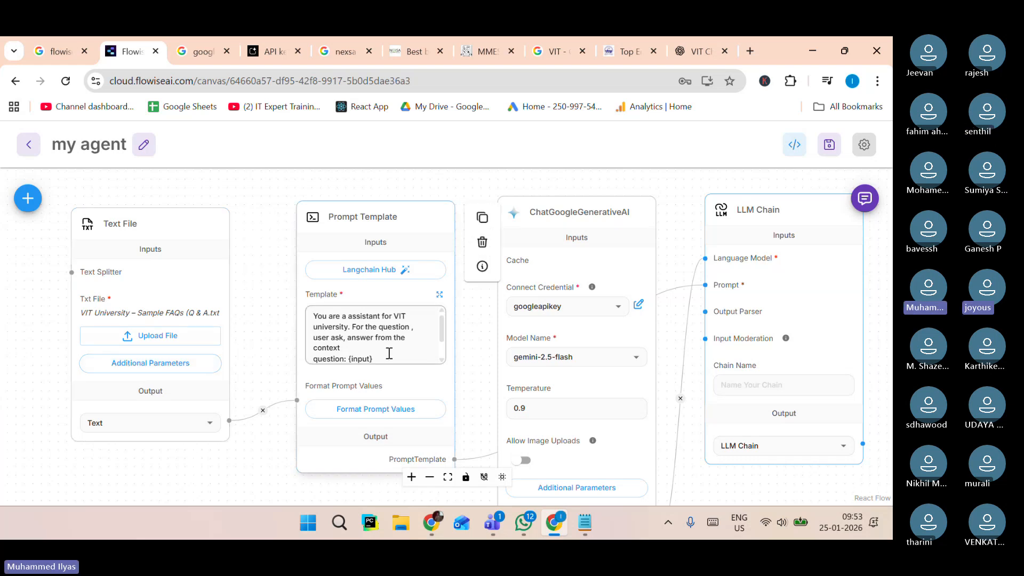
Review the prompt template's text and save the chatflow again.
mouse_move(586, 534)
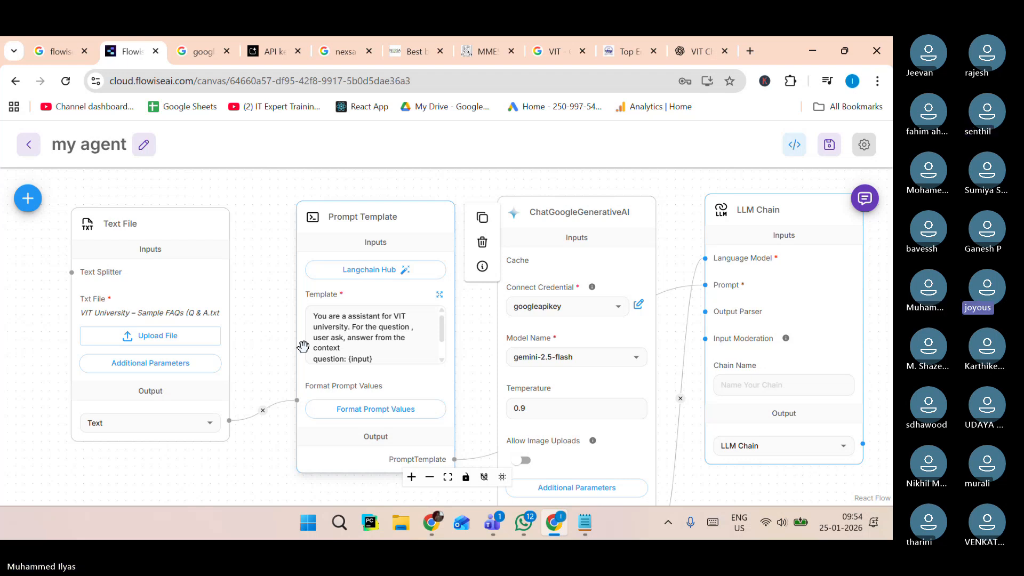
mouse_move(221, 366)
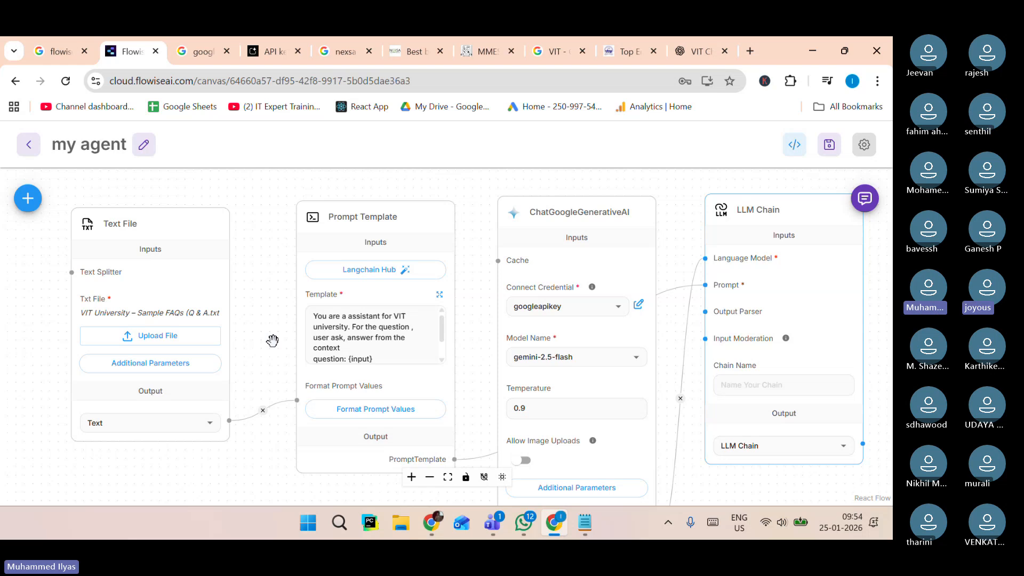
left_click(335, 324)
scroll(337, 323, "up", 5)
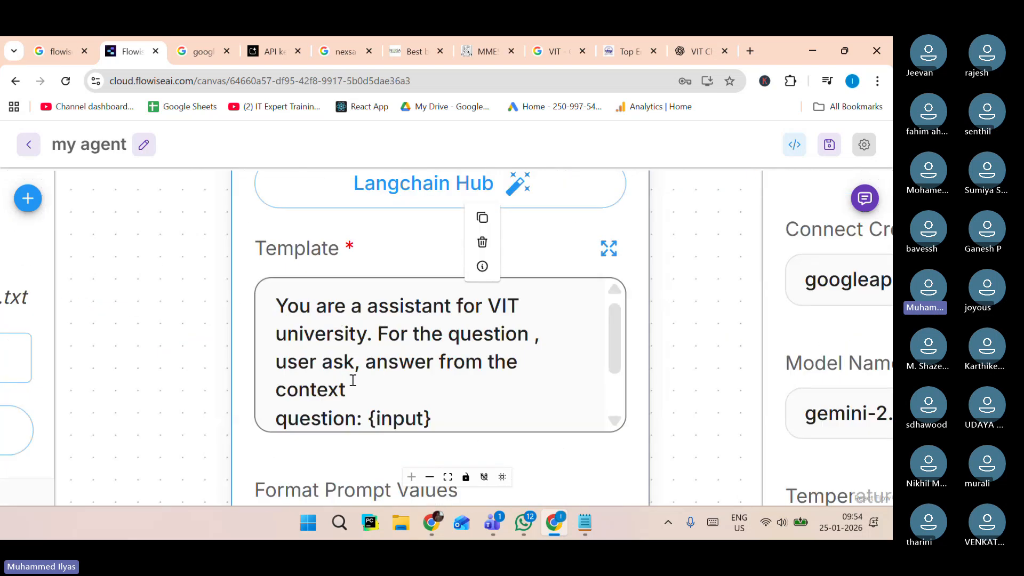
scroll(448, 374, "down", 2)
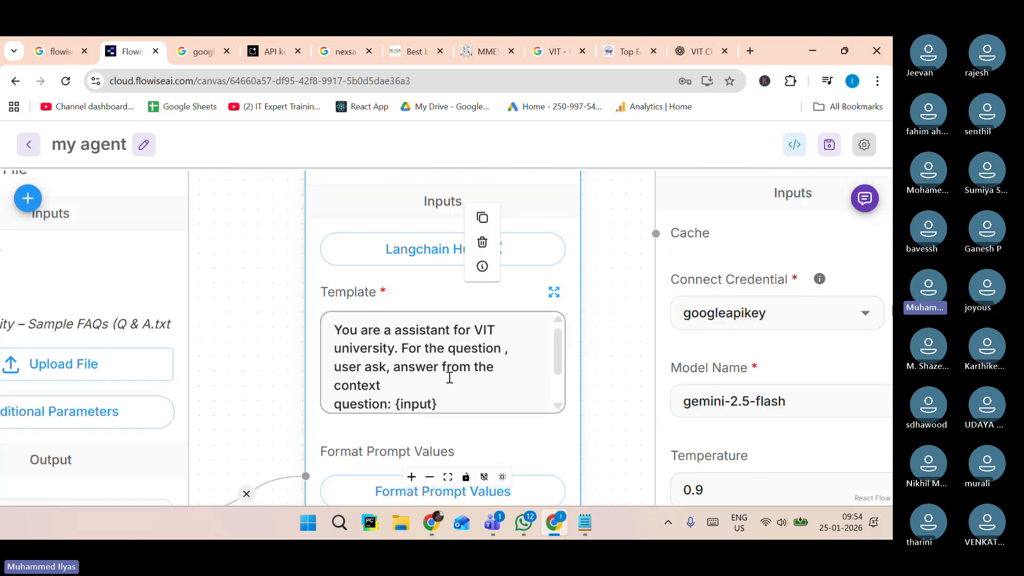
scroll(449, 378, "up", 2)
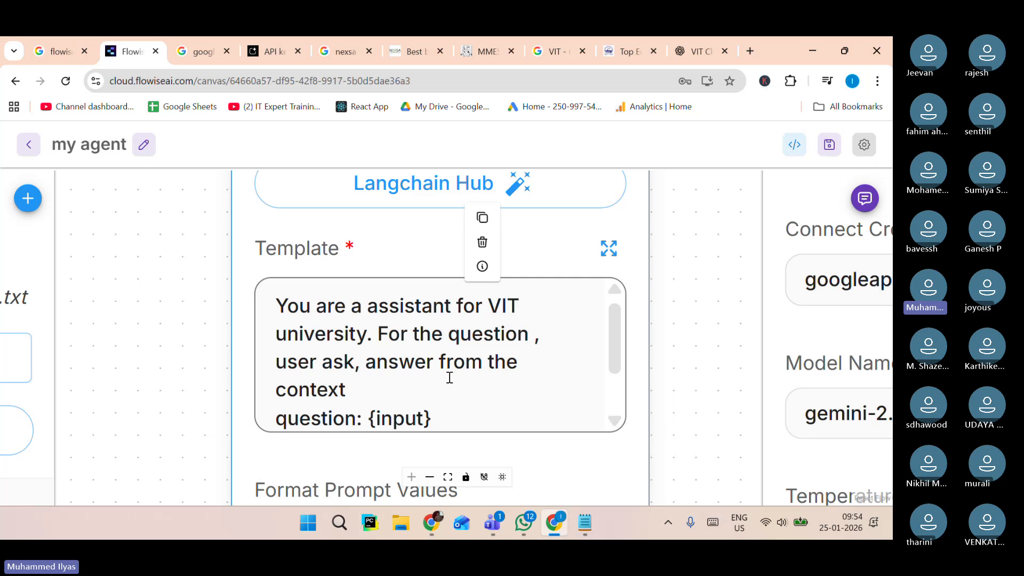
scroll(449, 377, "down", 4)
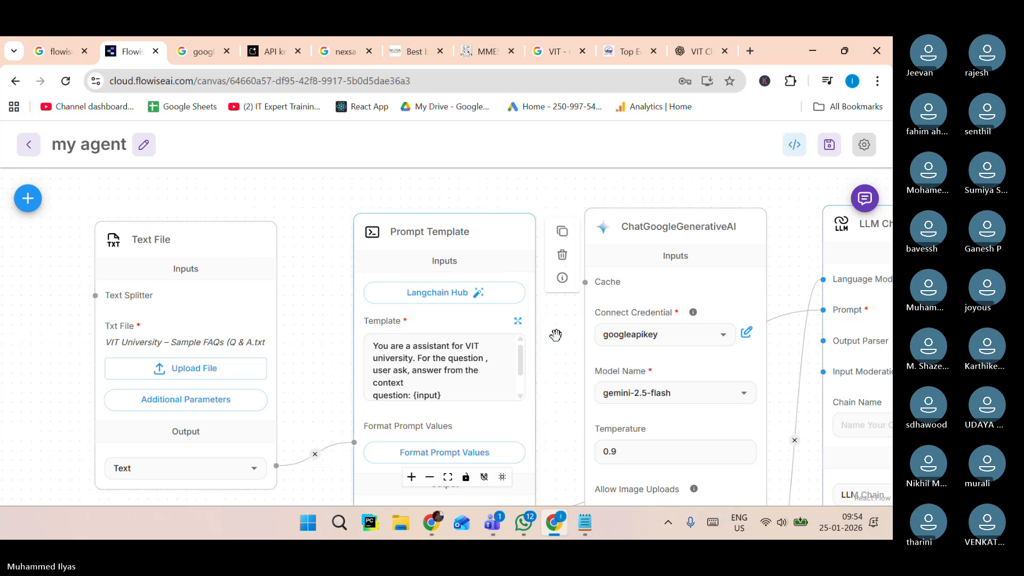
left_click_drag(562, 342, 483, 333)
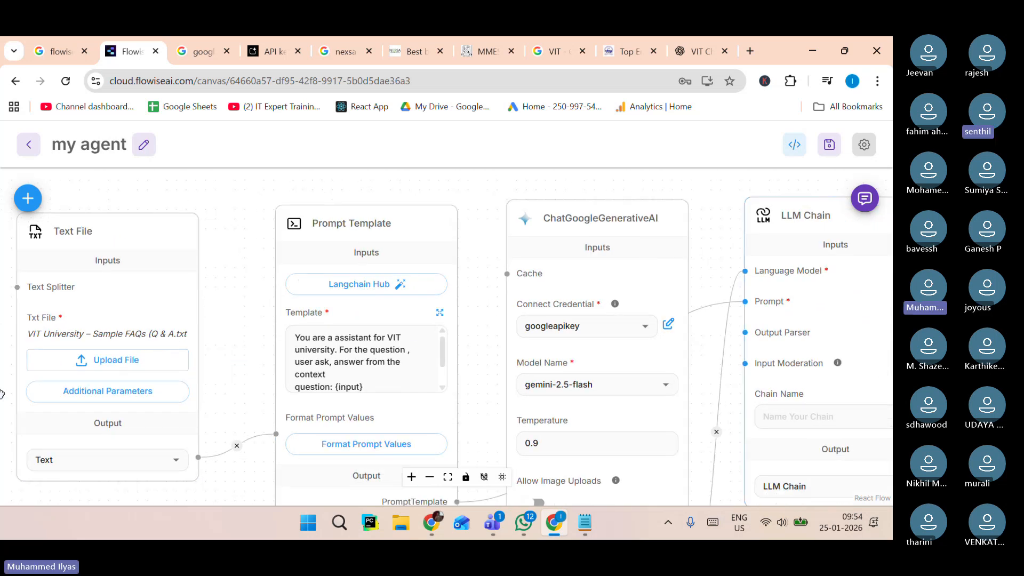
scroll(522, 331, "down", 2)
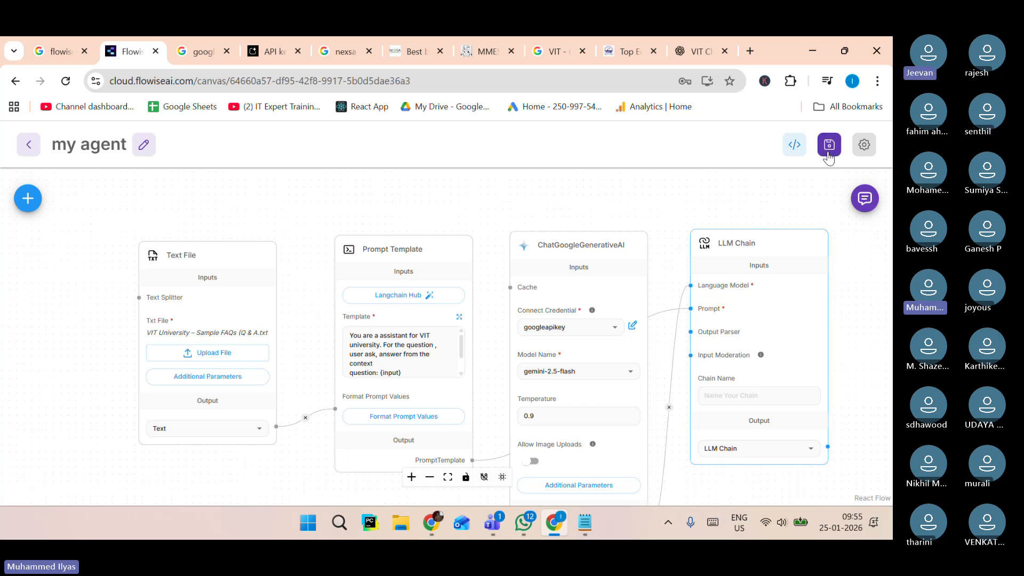
key("ctrl+s")
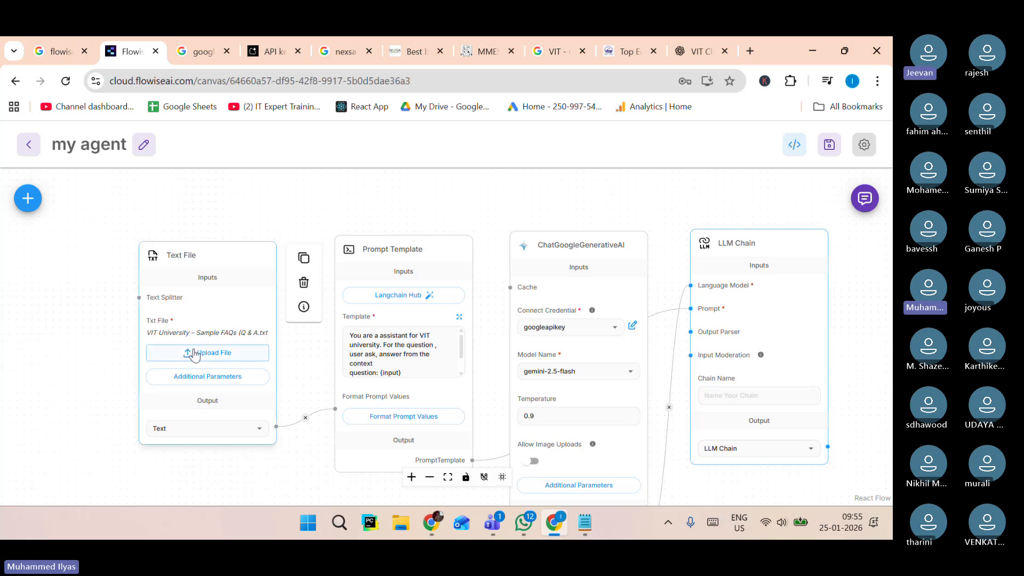
mouse_move(405, 400)
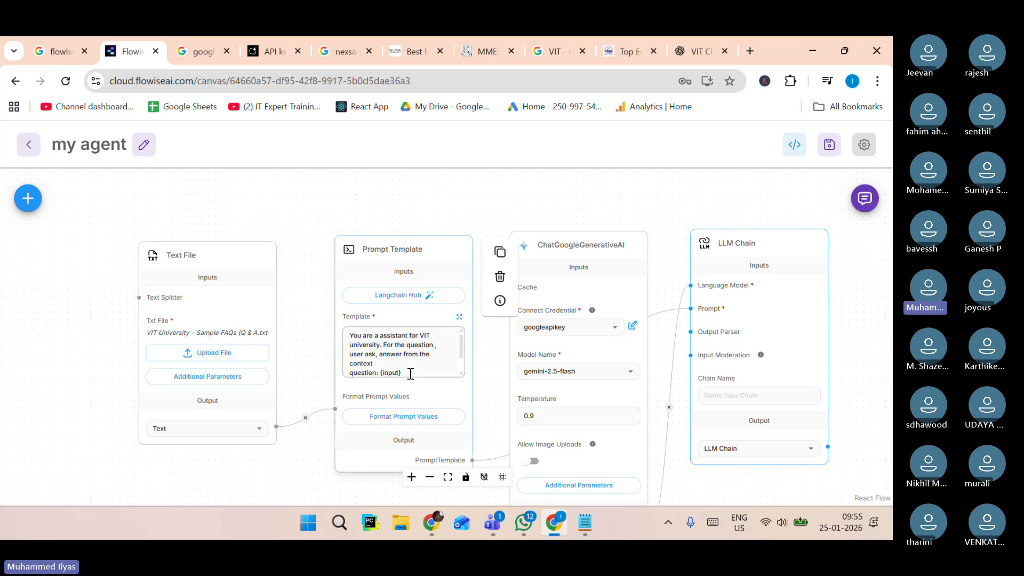
scroll(409, 372, "up", 3)
mouse_move(117, 324)
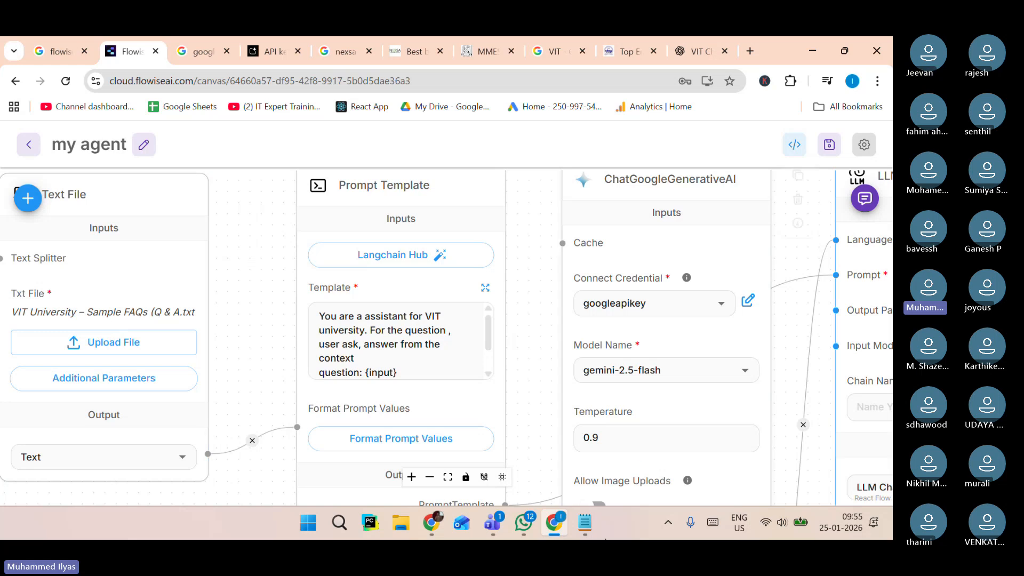
left_click(586, 522)
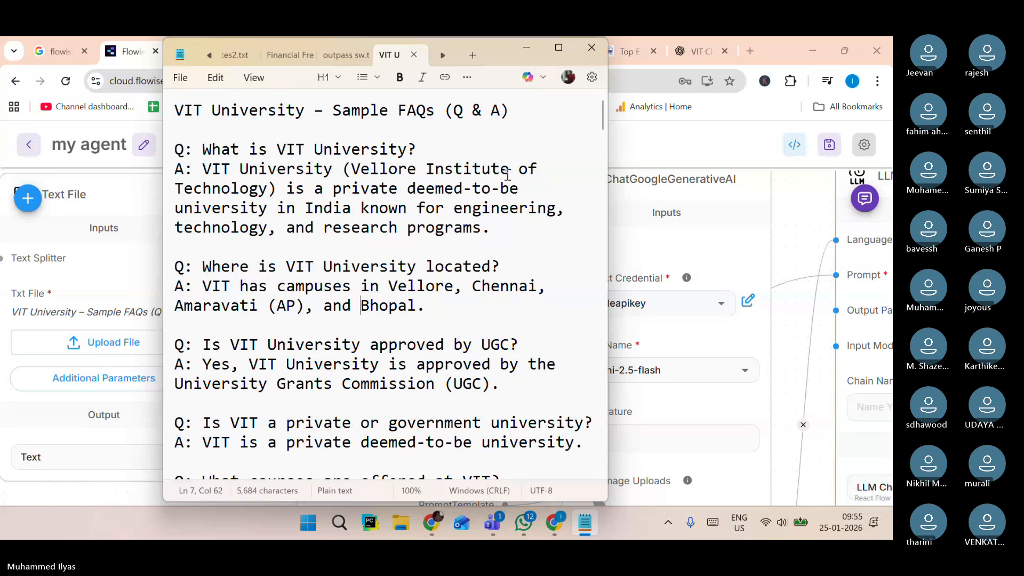
left_click(622, 150)
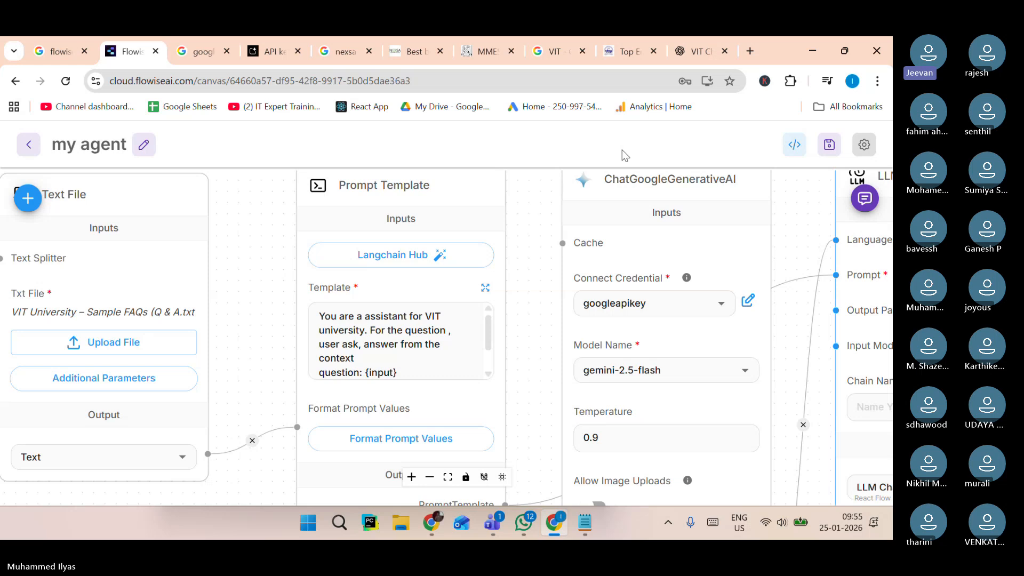
left_click(373, 347)
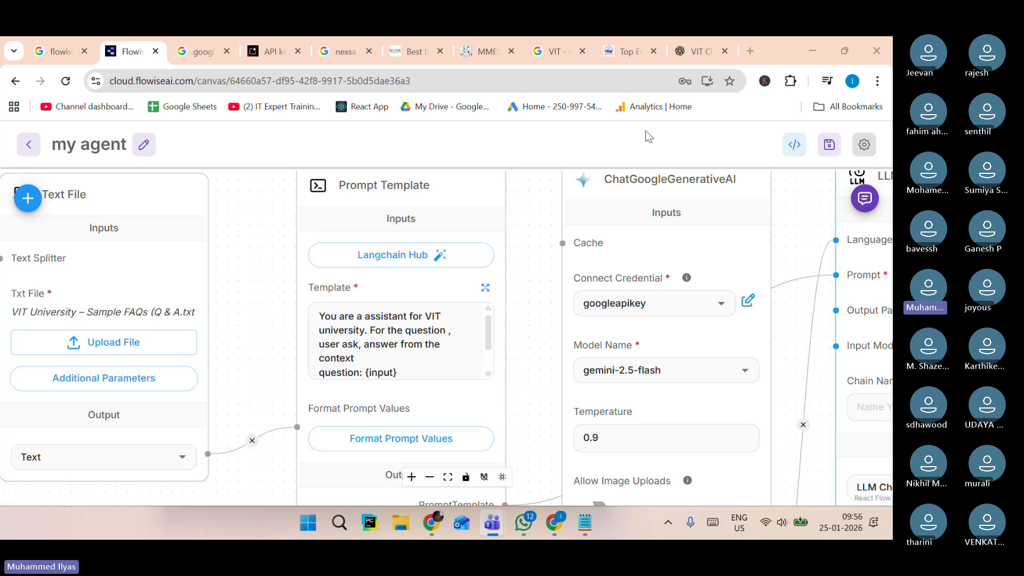
Open Gemini in a new tab, ask it "is ratan tala alive", and highlight its answer.
left_click(751, 42)
type("gemini")
key("Return")
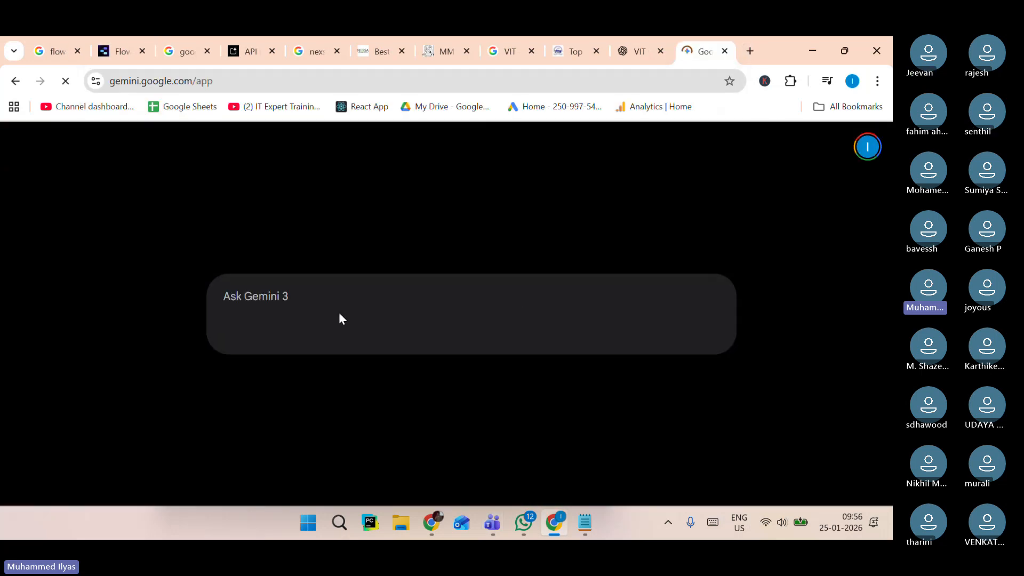
type("hi")
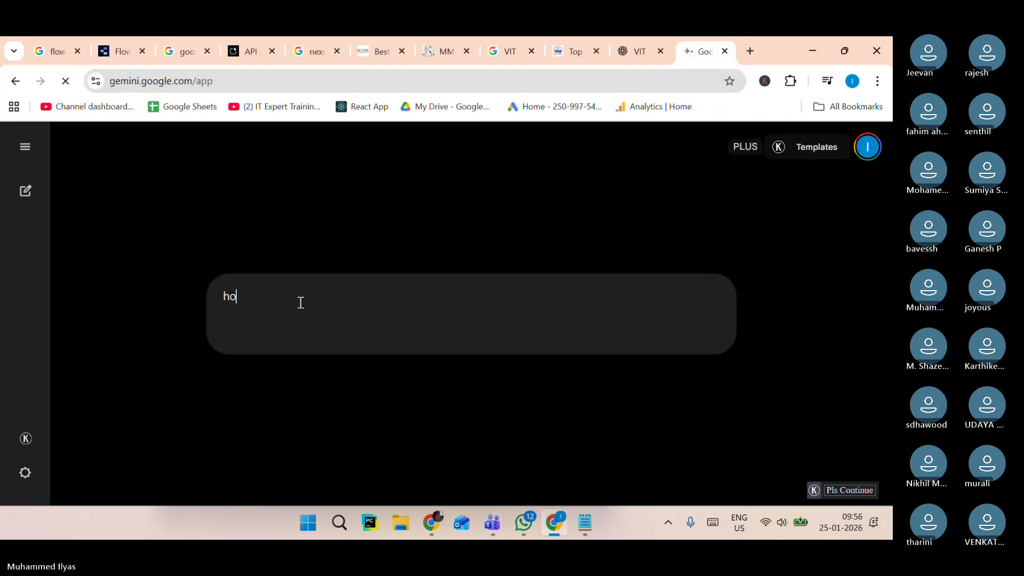
type("is arata")
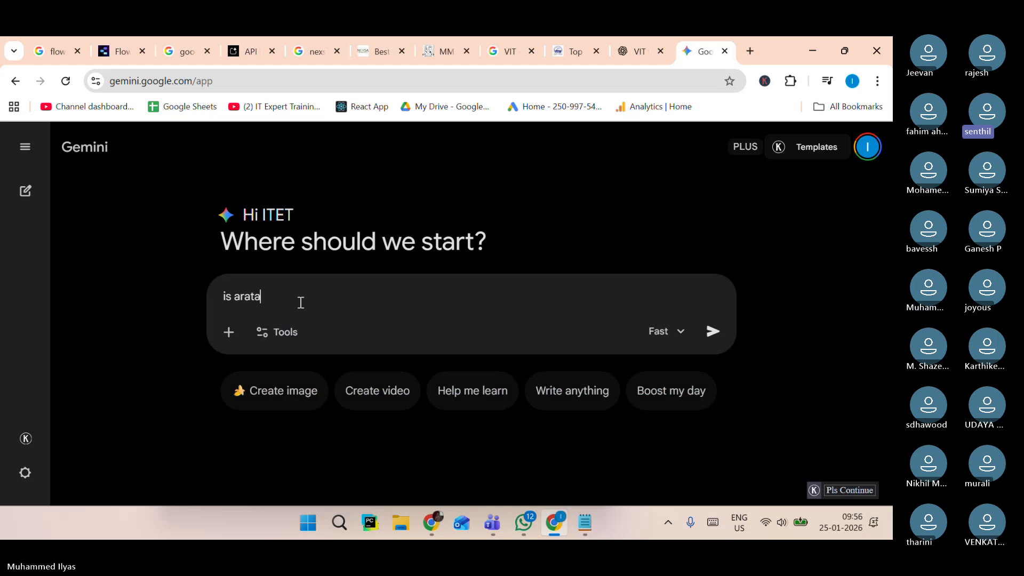
key("BackSpace")
key("BackSpace")
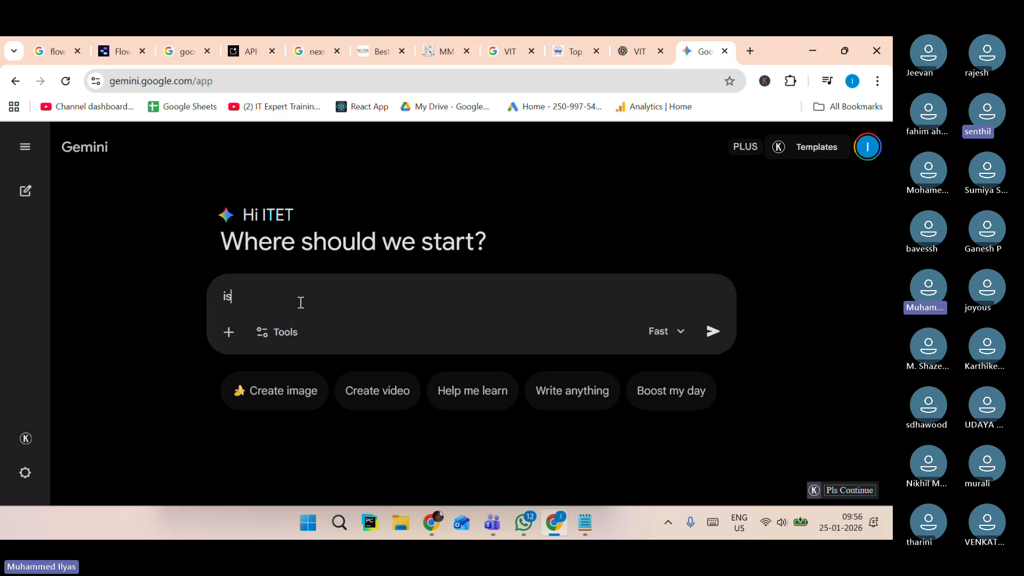
type("t")
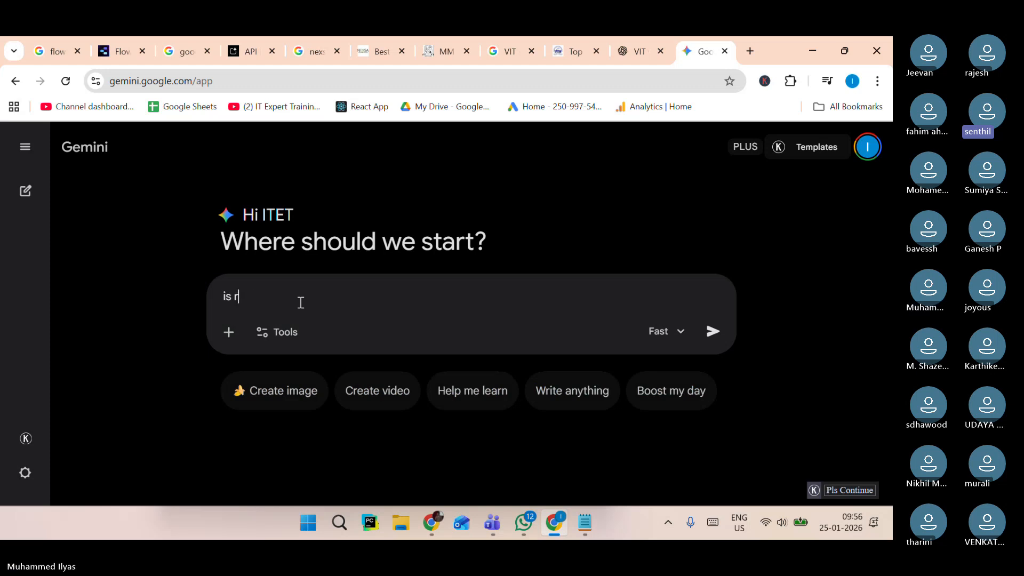
type("atan tala alive")
key("Return")
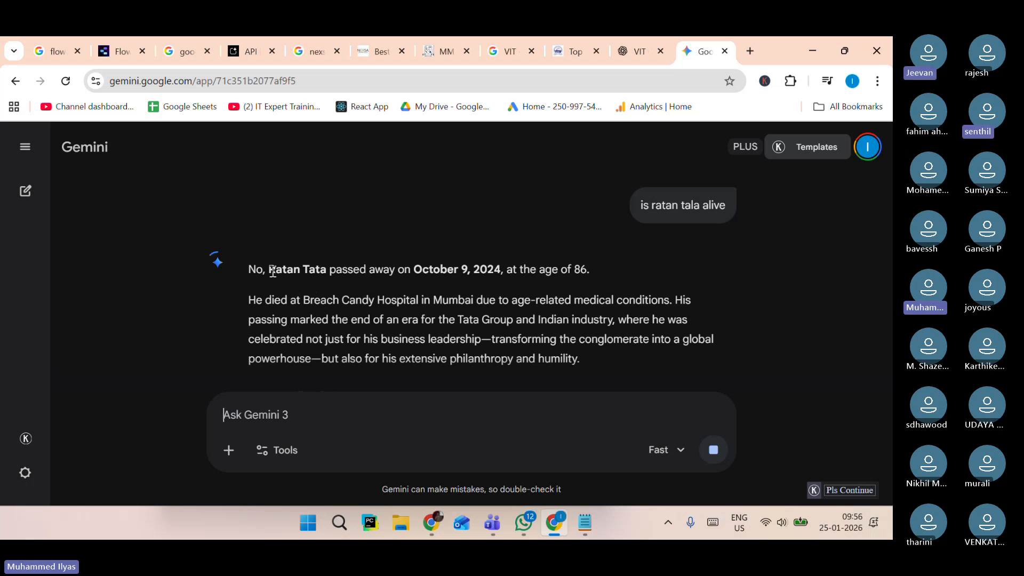
left_click_drag(282, 268, 508, 336)
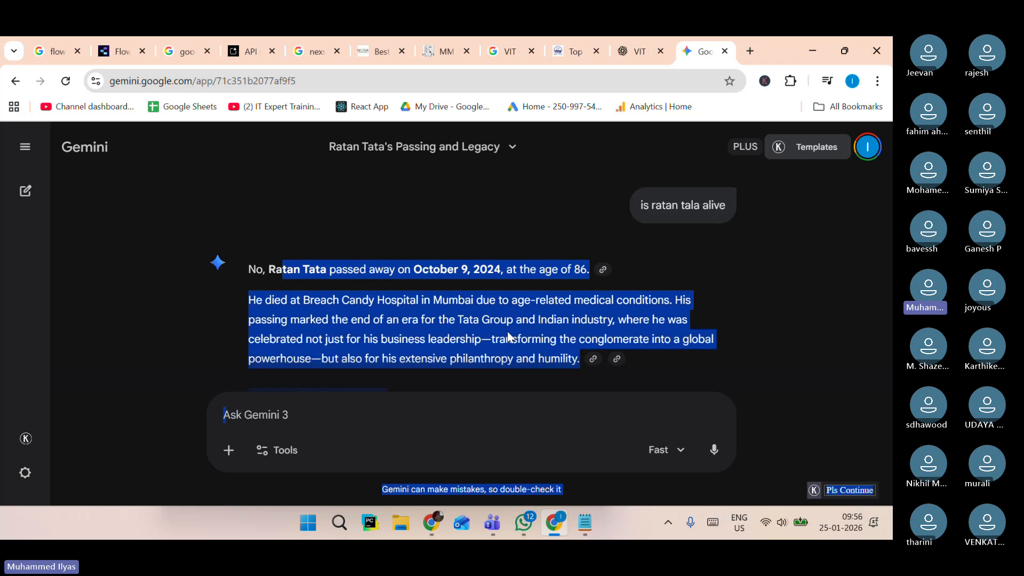
Copy the prompt template's full text and paste it below the last FAQ in the Notepad text file.
left_click(498, 332)
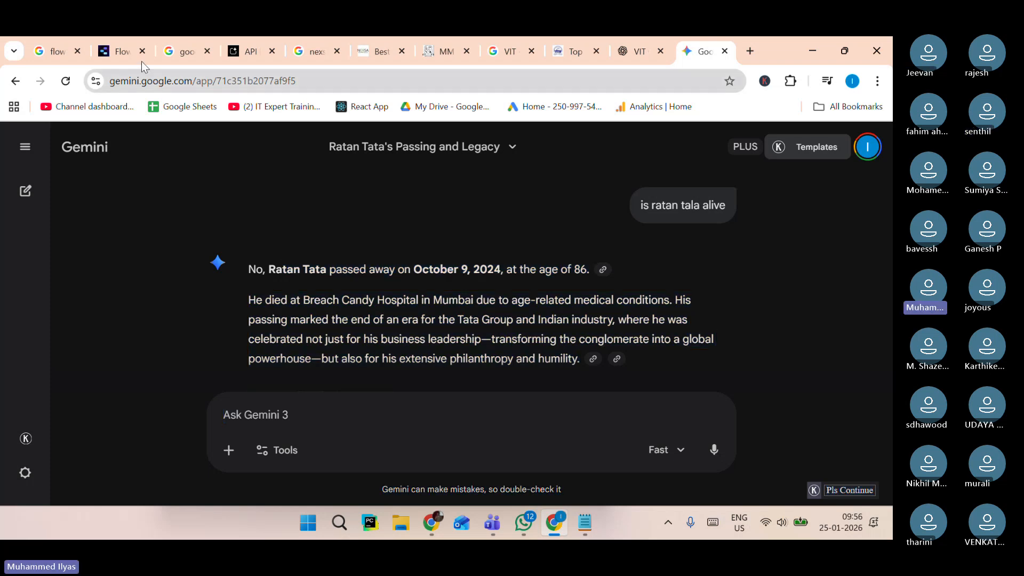
key("ctrl+2")
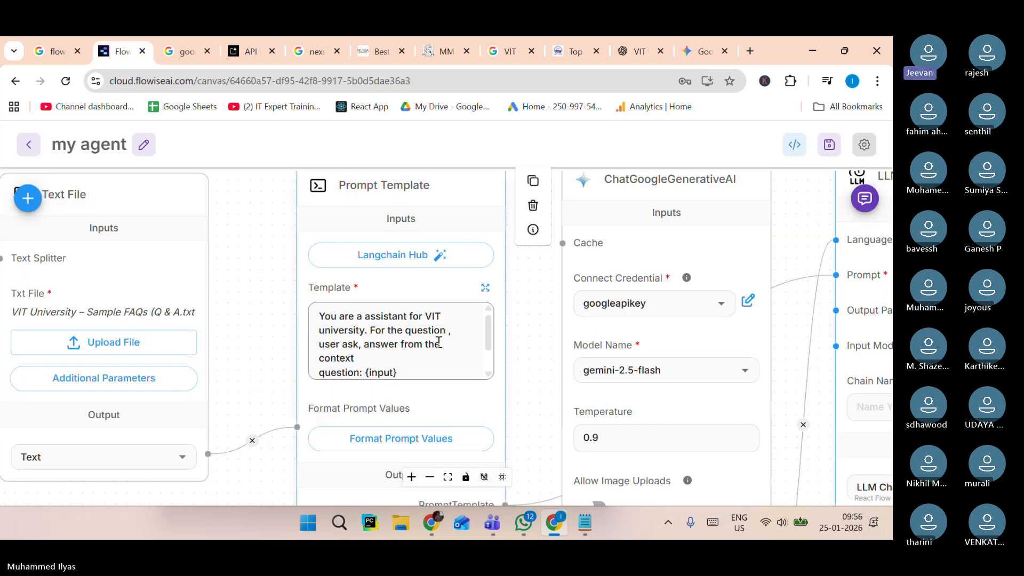
left_click(402, 352)
type("context :  {text}")
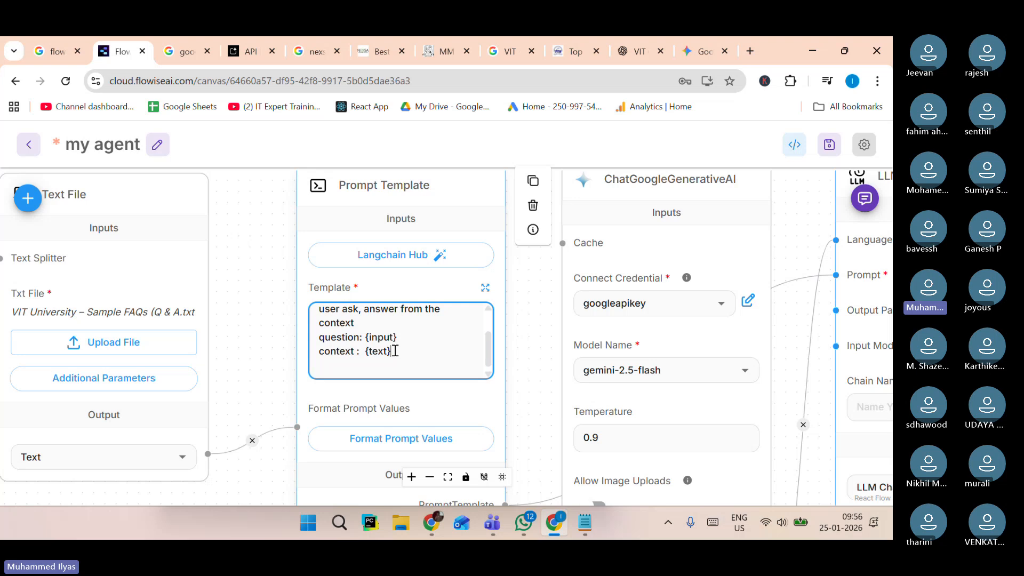
mouse_move(396, 351)
left_mouse_down()
mouse_move(327, 324)
mouse_move(384, 343)
left_mouse_up()
key("ctrl+a")
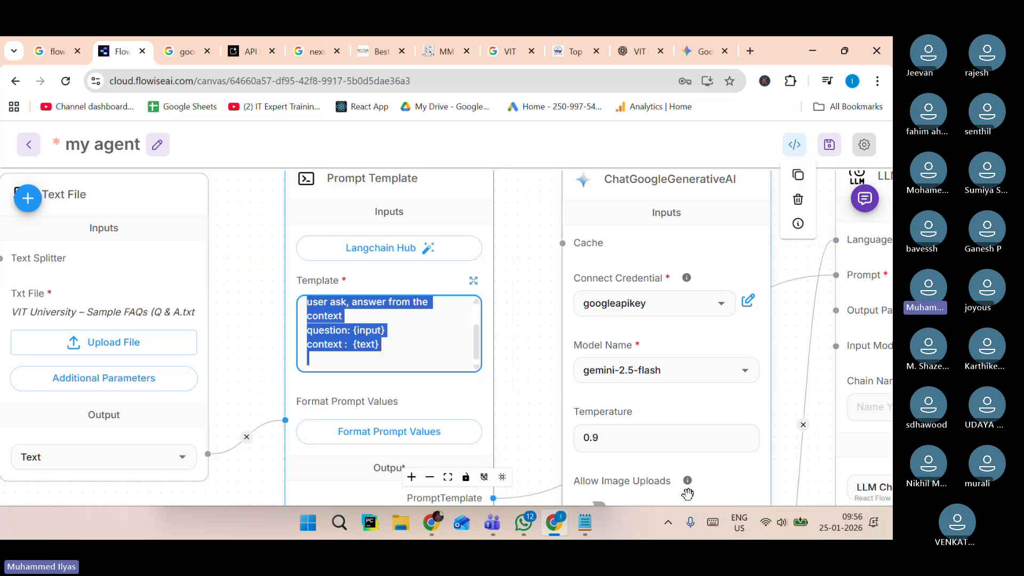
key("alt+Tab")
scroll(417, 428, "down", 20)
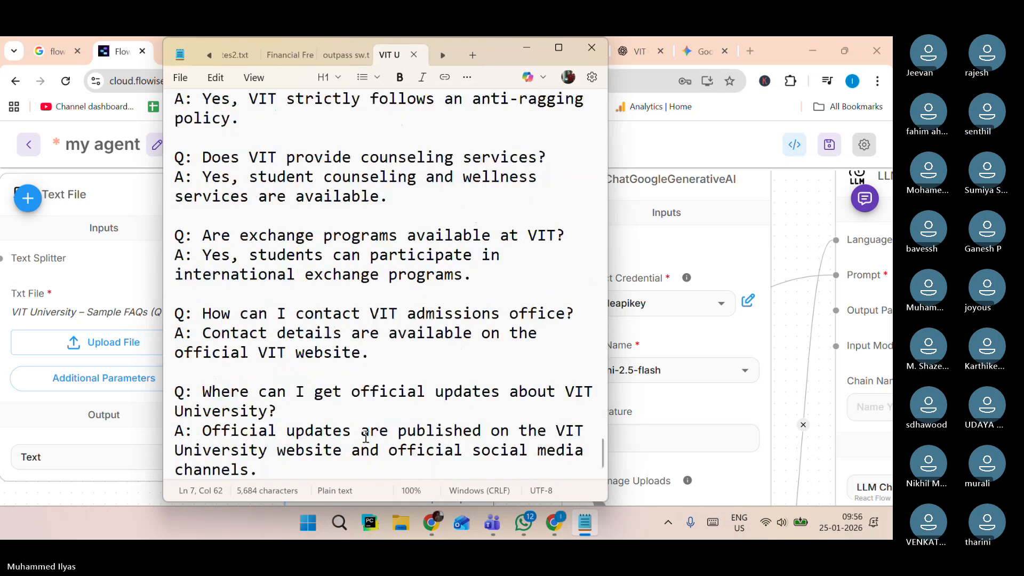
left_click(304, 467)
key("Return")
key("Return")
key("Return")
key("Return")
type("You are a assistant for VIT university. For the question , user ask, answer from the context question: {input} context :  {text}")
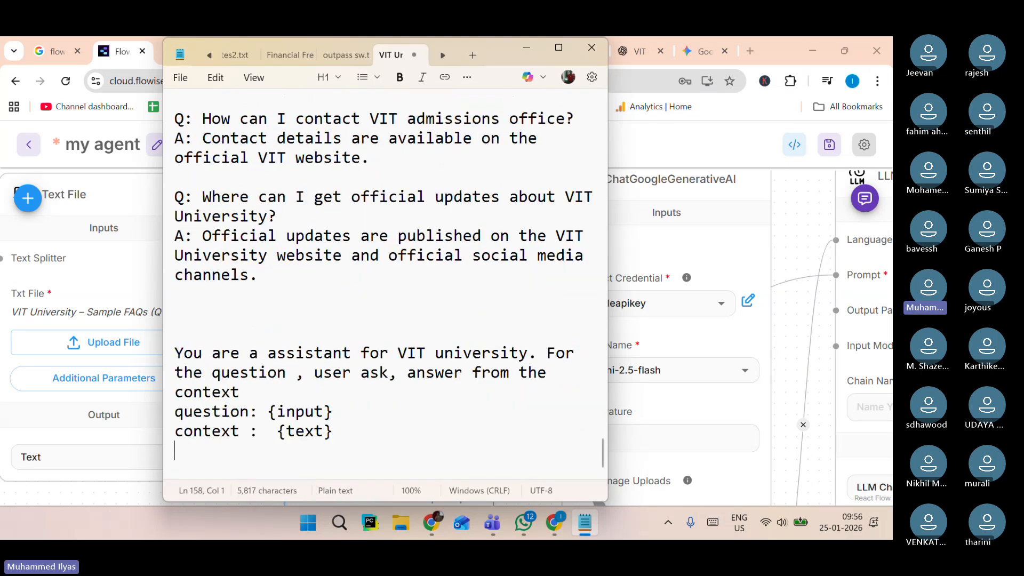
Shorten the template's opening instruction to "You are a good assistant", removing the VIT university sentence.
key("alt+Tab")
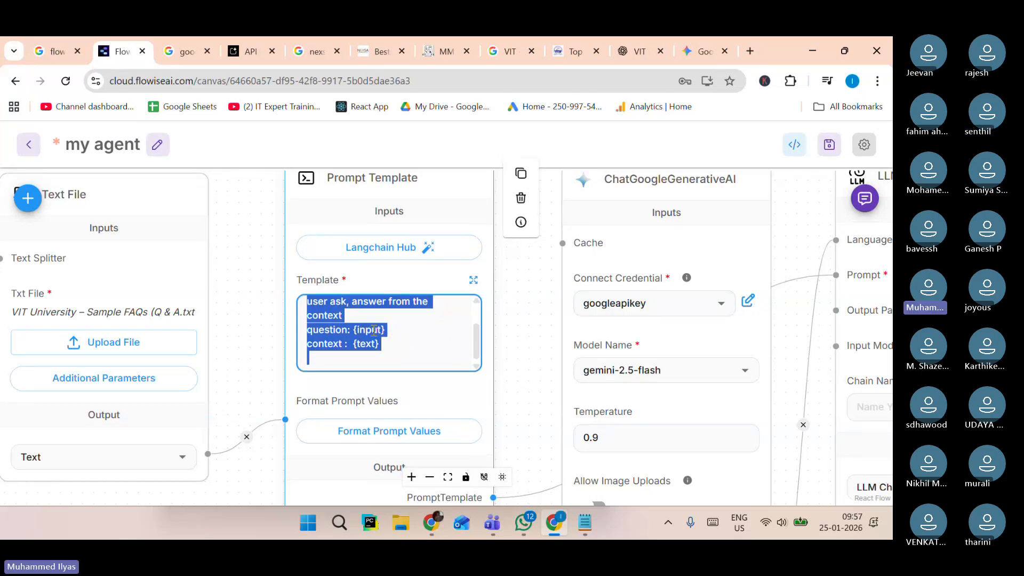
scroll(362, 313, "up", 3)
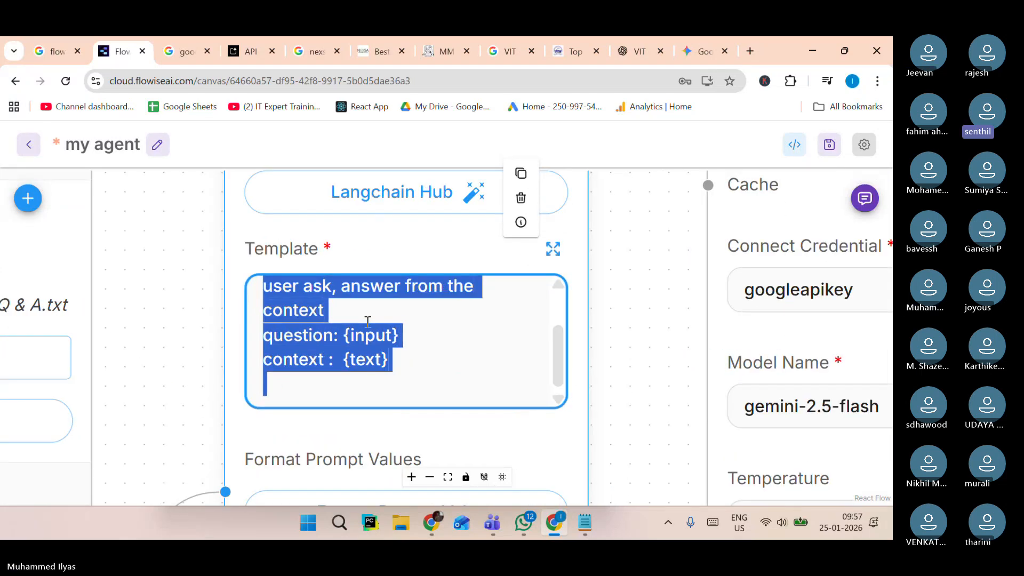
key("Left")
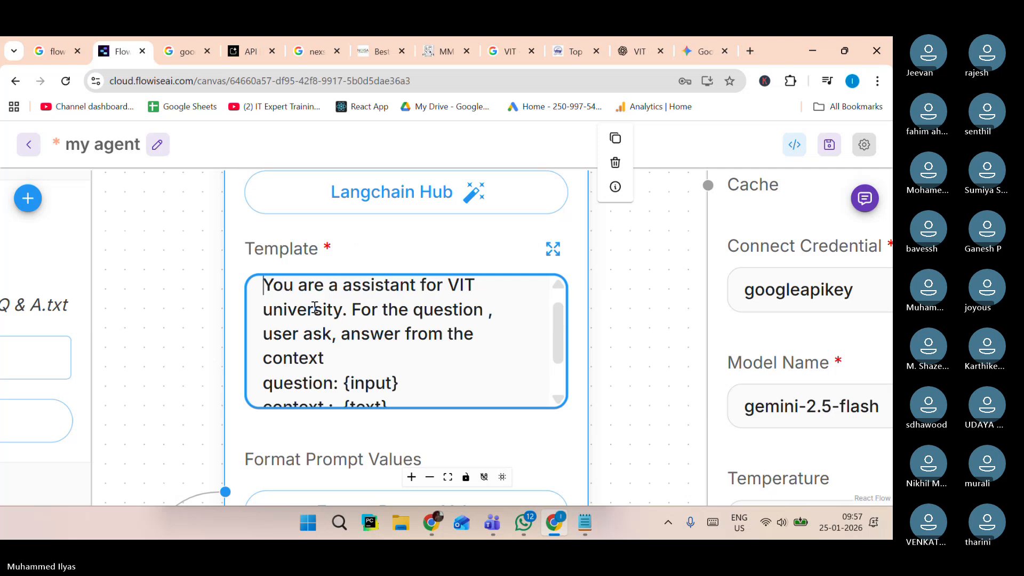
left_click(344, 356)
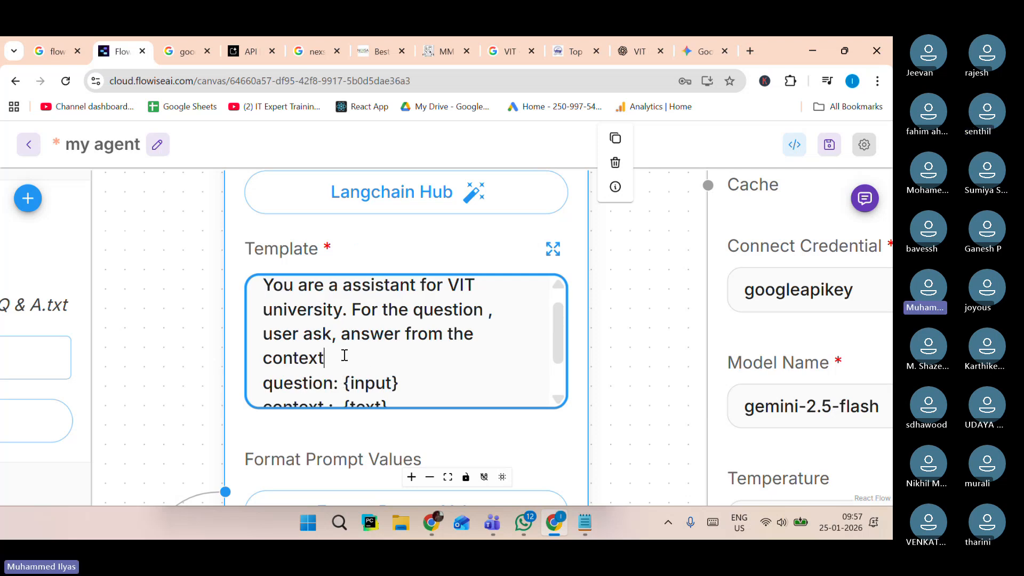
key("BackSpace")
key("BackSpace")
key("BackSpace")
key("BackSpace")
key("BackSpace")
key("BackSpace")
key("BackSpace")
key("BackSpace")
key("BackSpace")
key("BackSpace")
key("BackSpace")
key("BackSpace")
key("BackSpace")
key("BackSpace")
key("BackSpace")
key("BackSpace")
key("BackSpace")
key("BackSpace")
key("BackSpace")
key("BackSpace")
key("BackSpace")
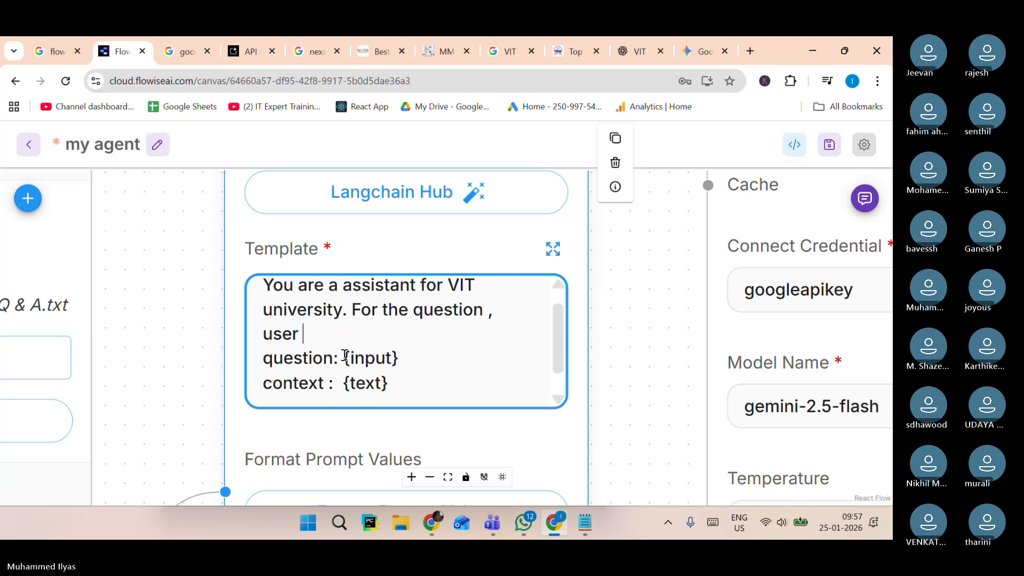
key("BackSpace")
key("BackSpace")
key("BackSpace")
key("BackSpace")
key("BackSpace")
key("BackSpace")
key("BackSpace")
key("BackSpace")
key("BackSpace")
key("BackSpace")
key("BackSpace")
key("BackSpace")
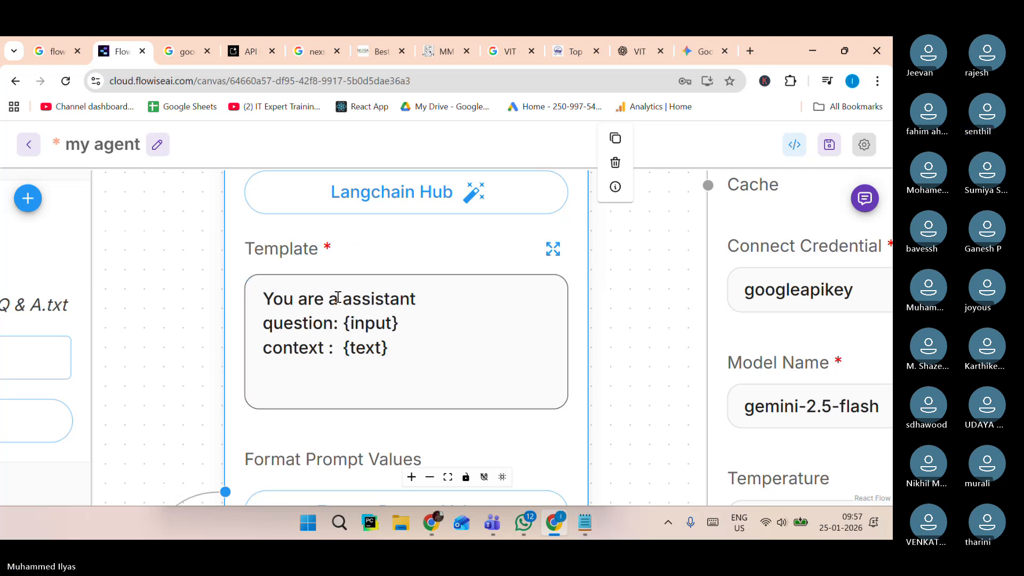
left_click(340, 298)
type("good")
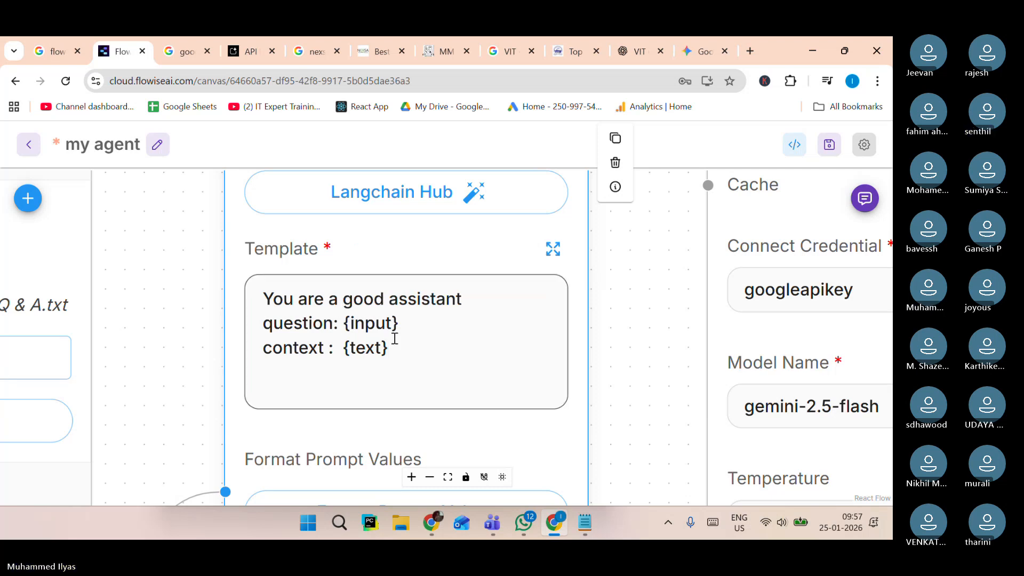
Delete the "context : {text}" line from the prompt template and save the chatflow.
left_click(396, 350)
key("BackSpace")
key("BackSpace")
key("BackSpace")
key("BackSpace")
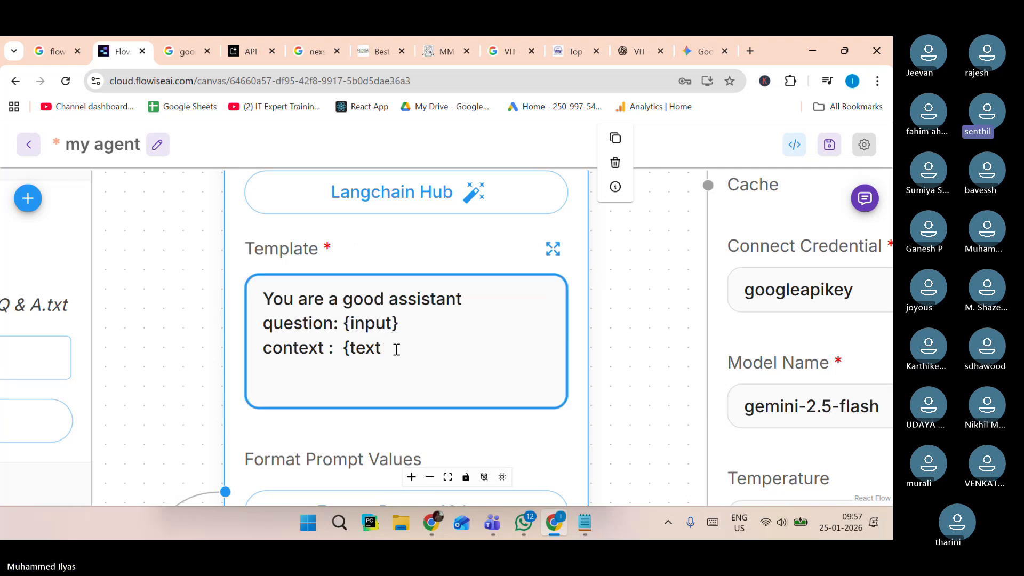
key("BackSpace")
key("BackSpace")
key("BackSpace")
key("BackSpace")
key("BackSpace")
key("BackSpace")
key("BackSpace")
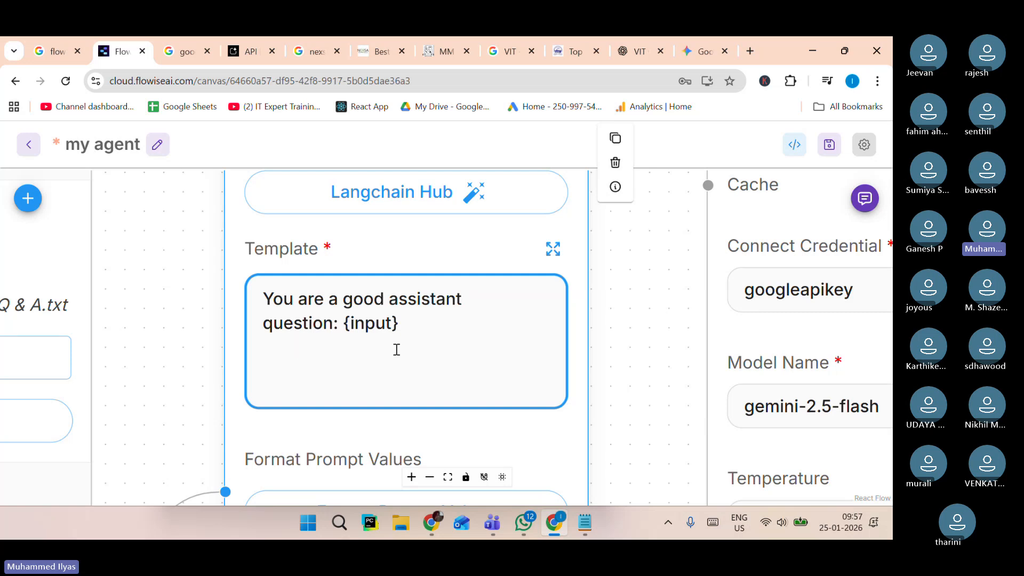
left_click(601, 222)
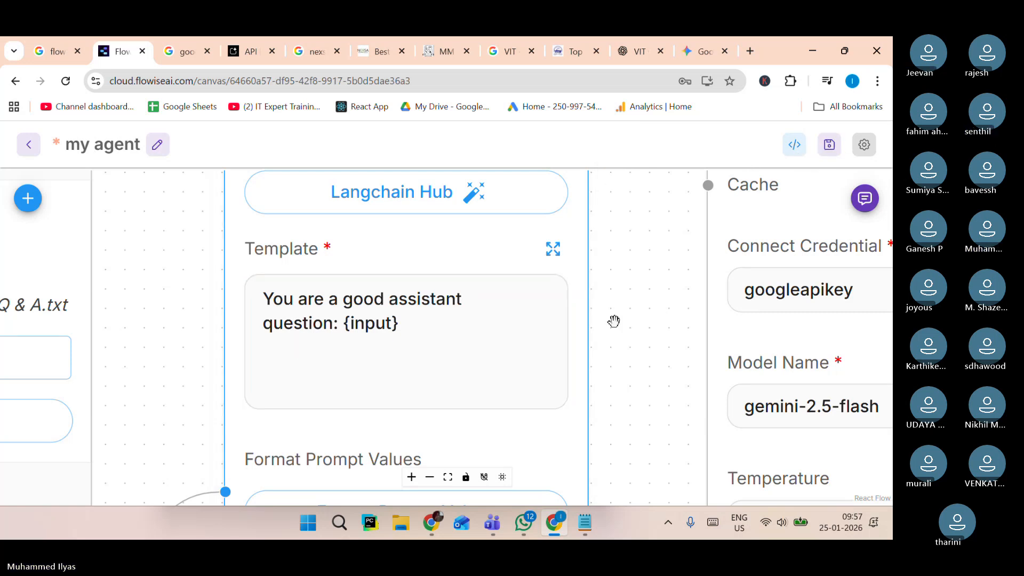
key("ctrl+s")
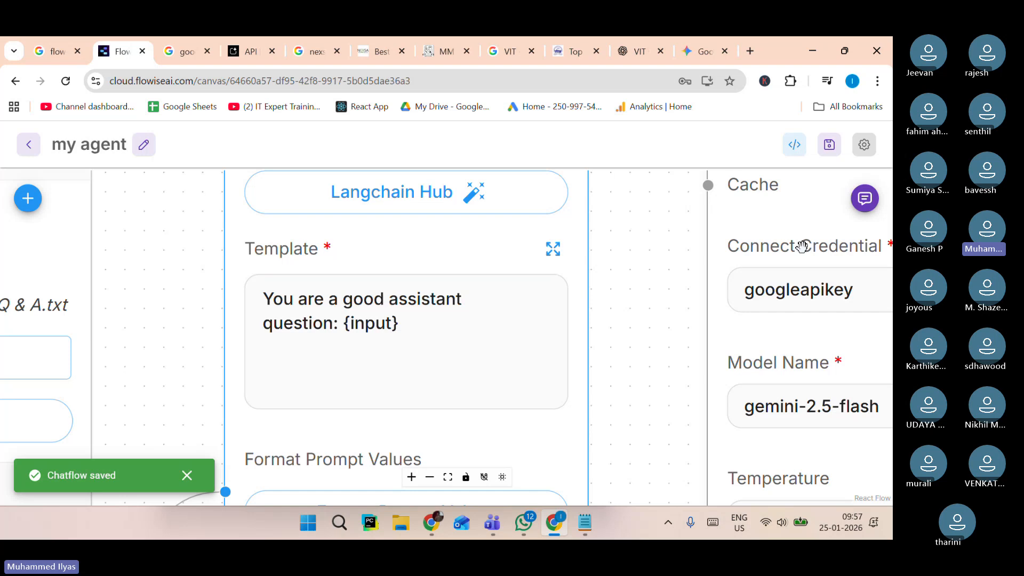
Open the chat panel, send "hi" and then "where is VIT", and scroll through the chatbot's answer.
left_click(865, 198)
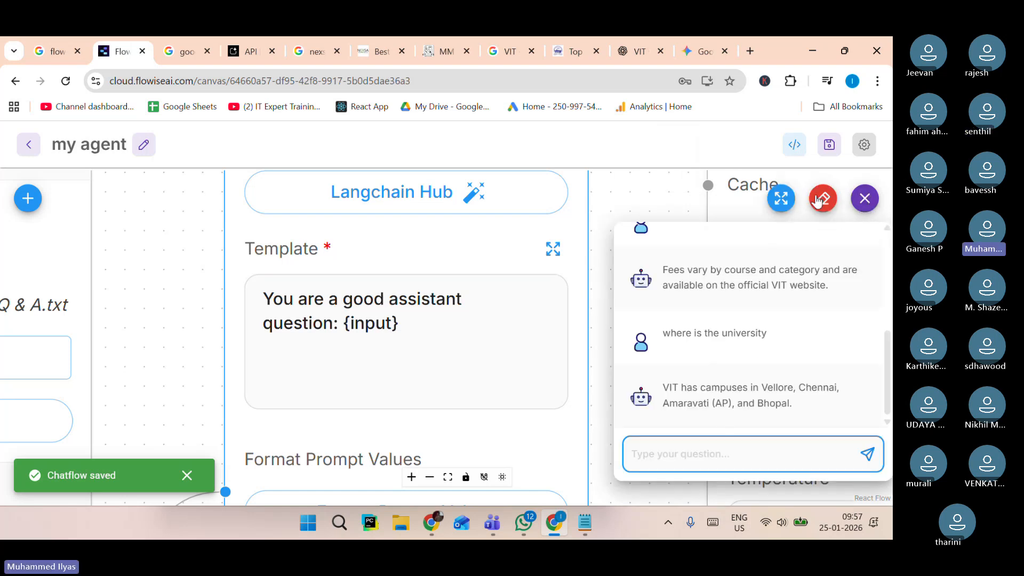
type("hi")
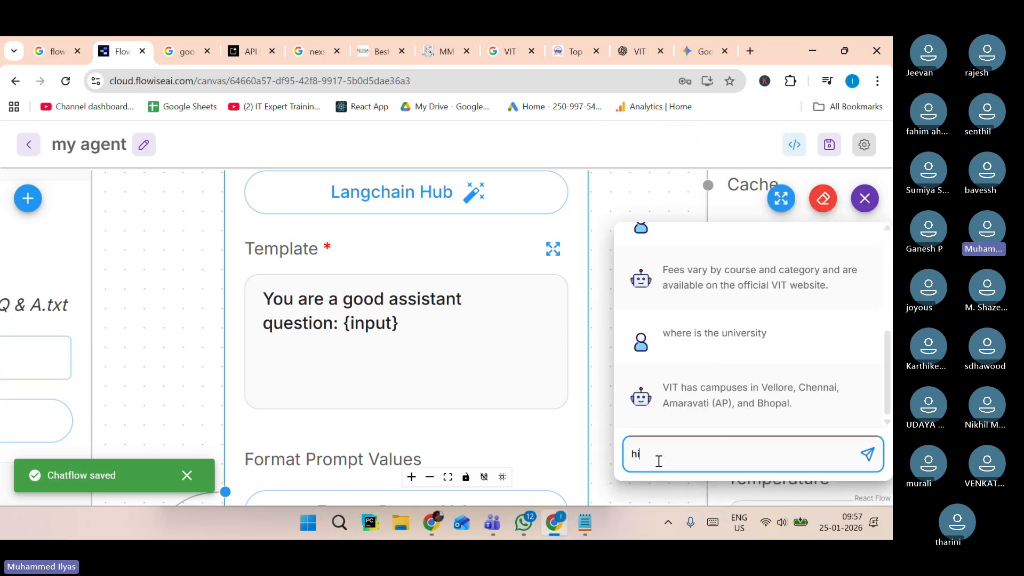
key("Return")
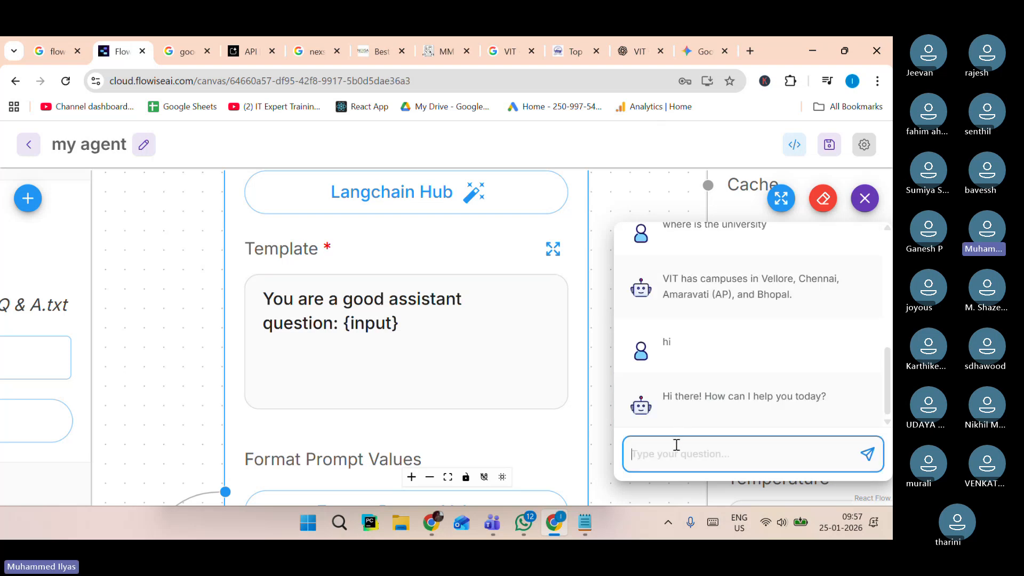
type("whare")
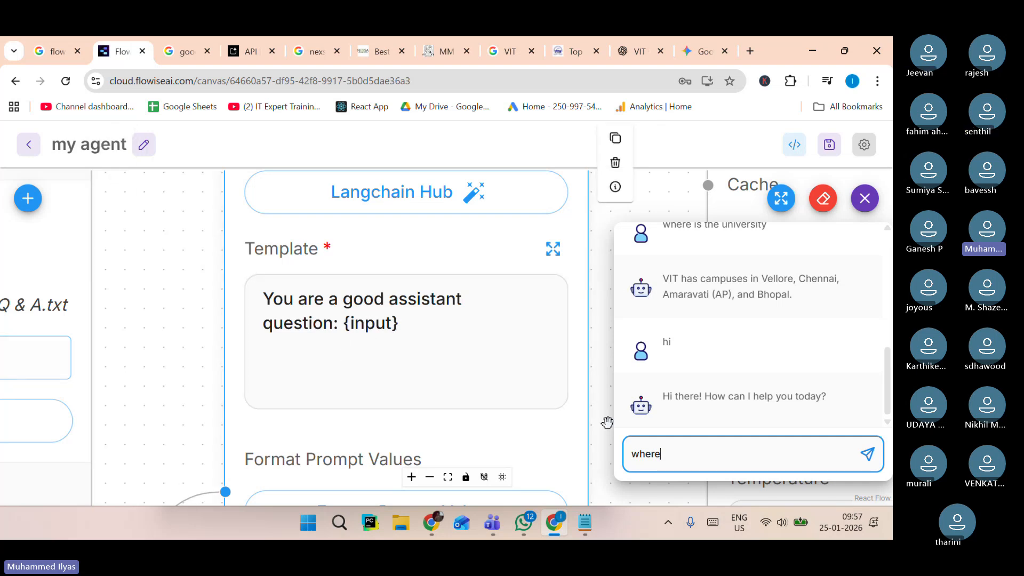
type("s VIT")
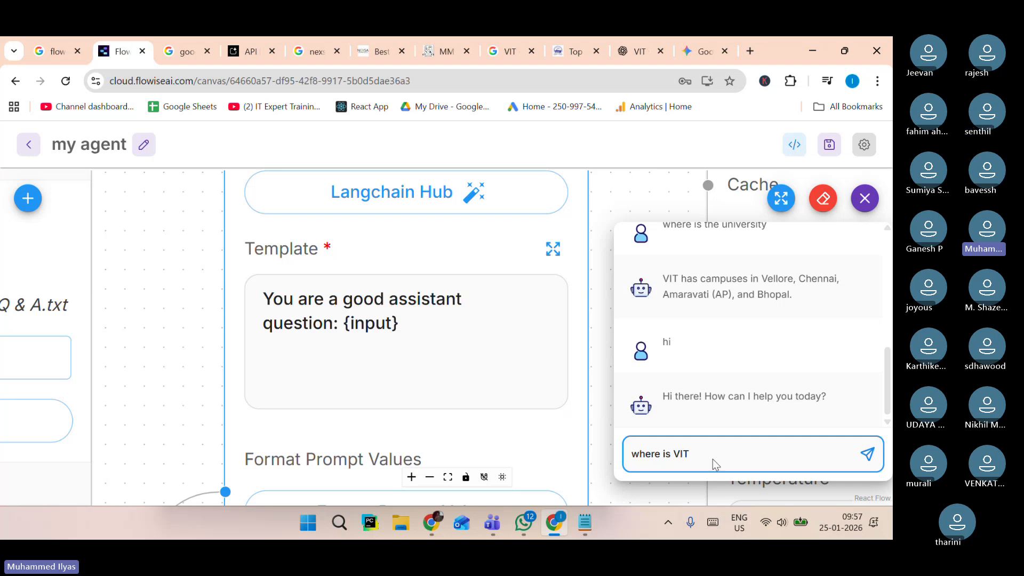
key("Return")
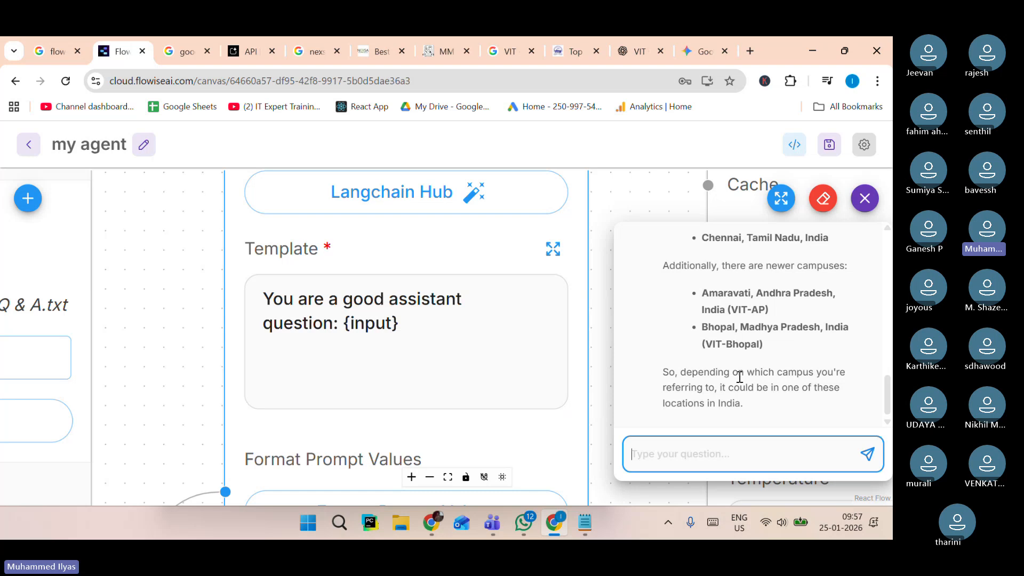
left_click_drag(697, 291, 780, 367)
scroll(779, 365, "up", 3)
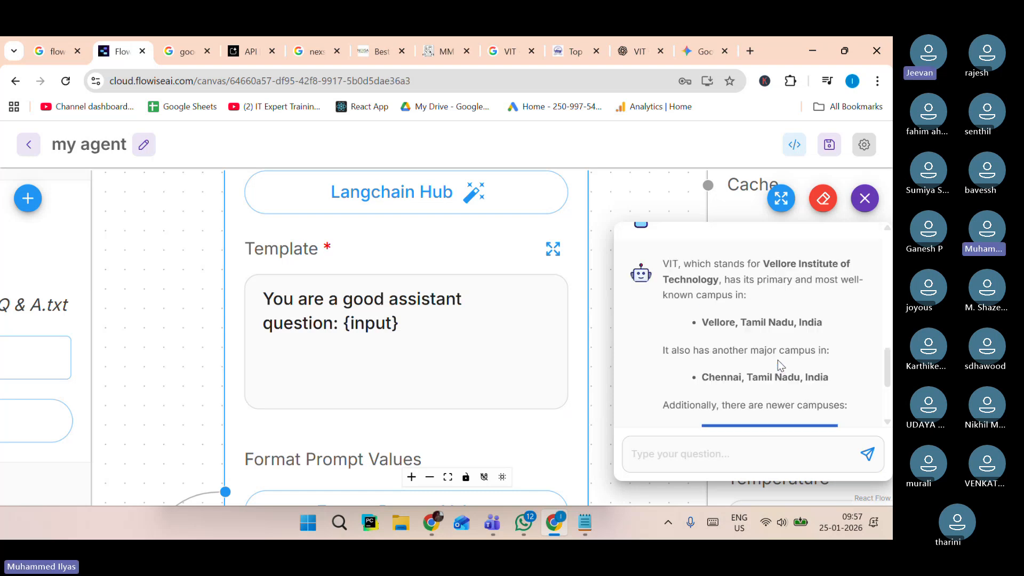
scroll(780, 365, "up", 3)
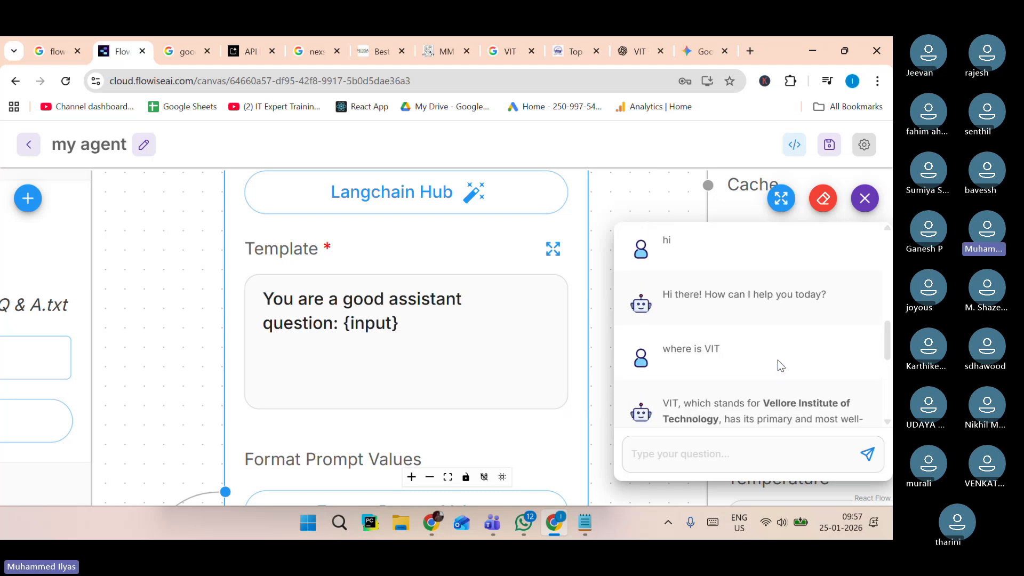
scroll(780, 364, "down", 6)
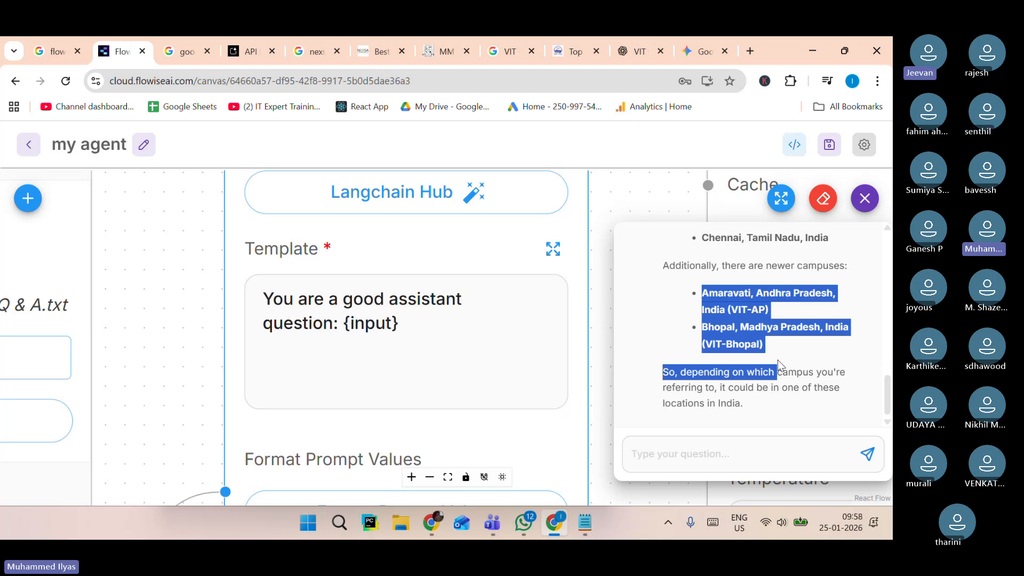
Ask the chatbot "is ratan tata alive?".
left_click(689, 454)
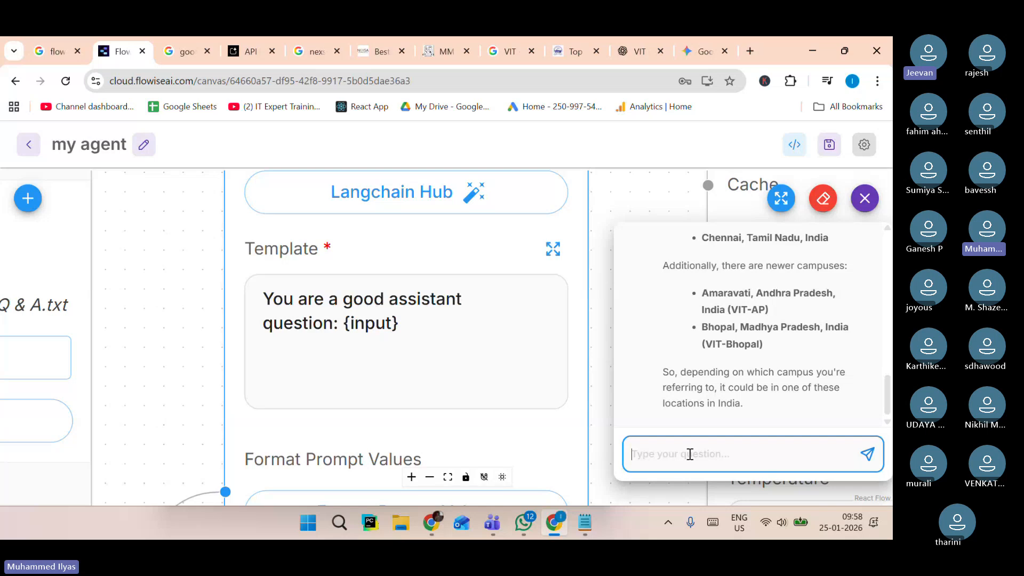
type("is r")
type("ata")
key("BackSpace")
type("ta")
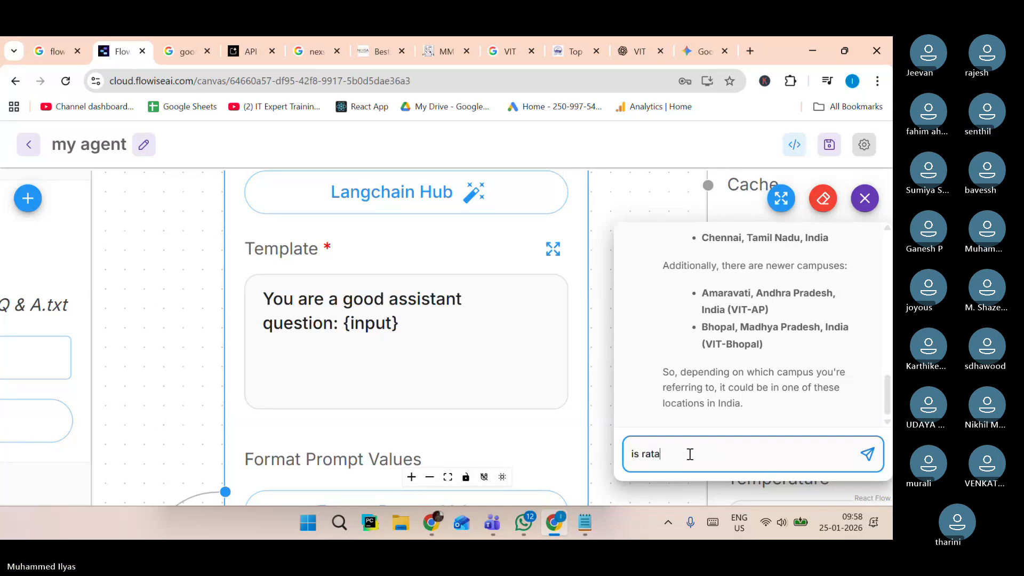
type("n tata al")
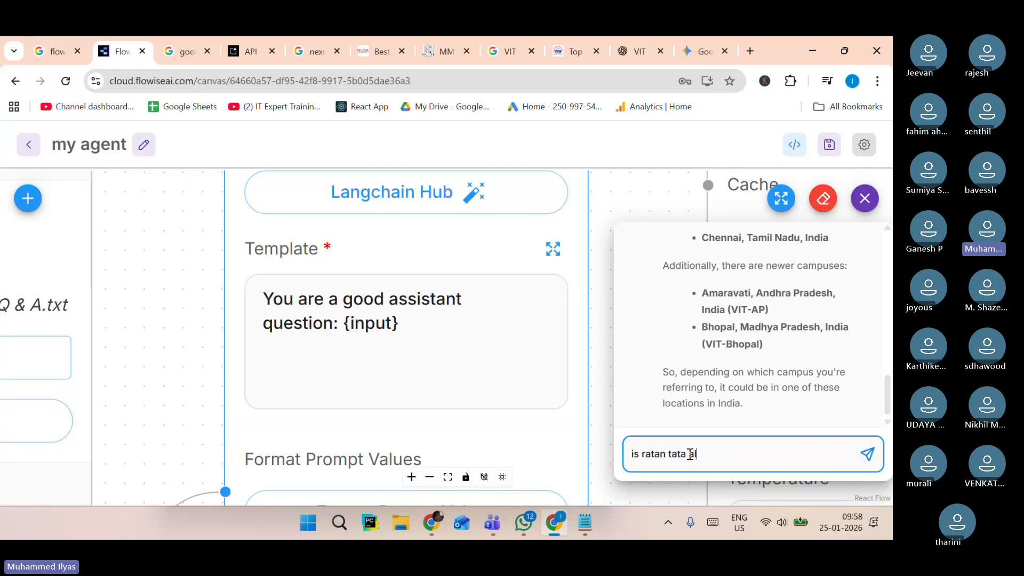
type("ive?")
key("Return")
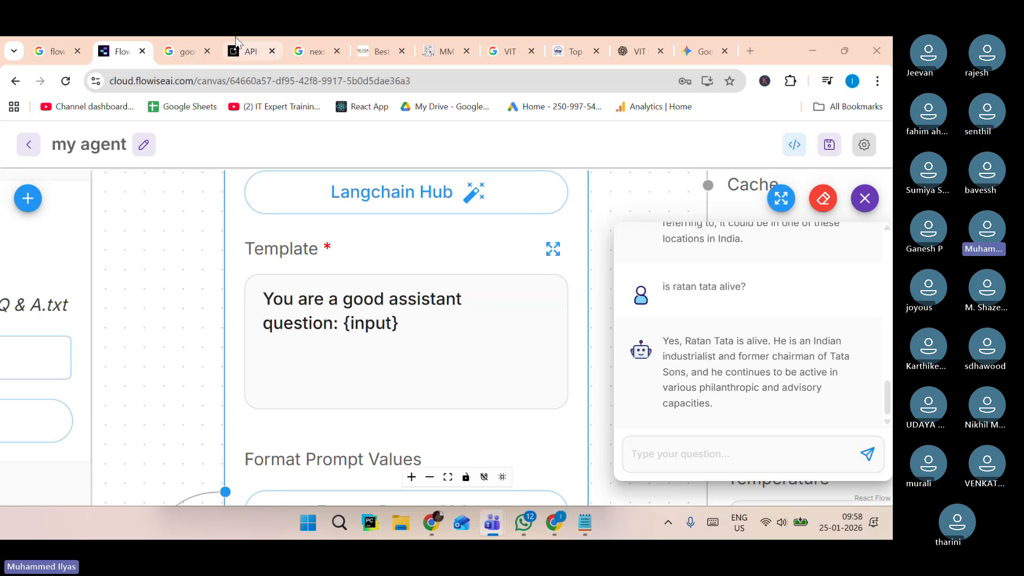
Switch to the Gemini tab to compare its answer about Ratan Tata.
left_click(704, 51)
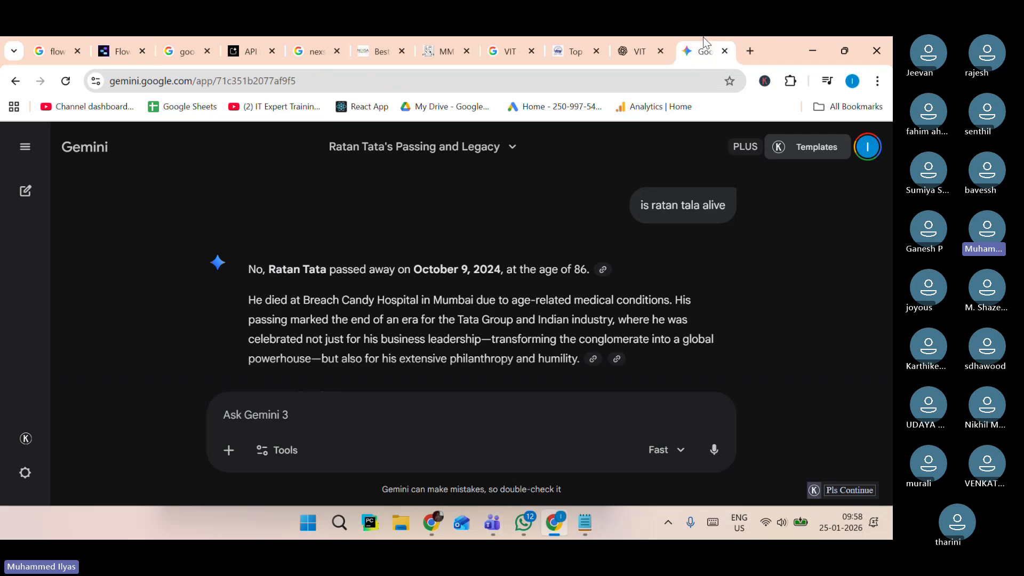
scroll(559, 289, "down", 1)
scroll(559, 289, "up", 2)
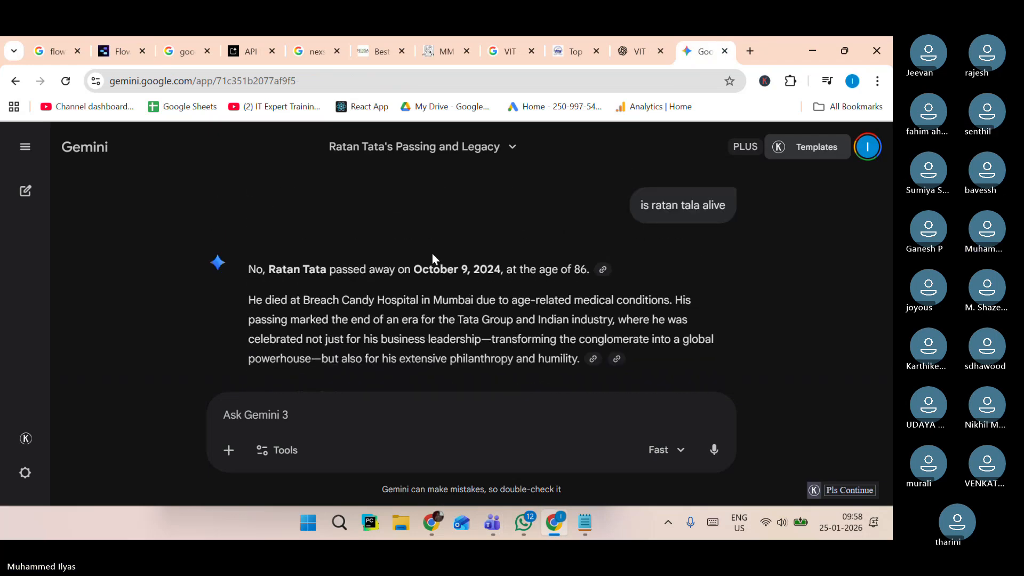
Return to the chatflow and ask the chatbot "what is cut off knowledge".
left_click(120, 40)
type("w")
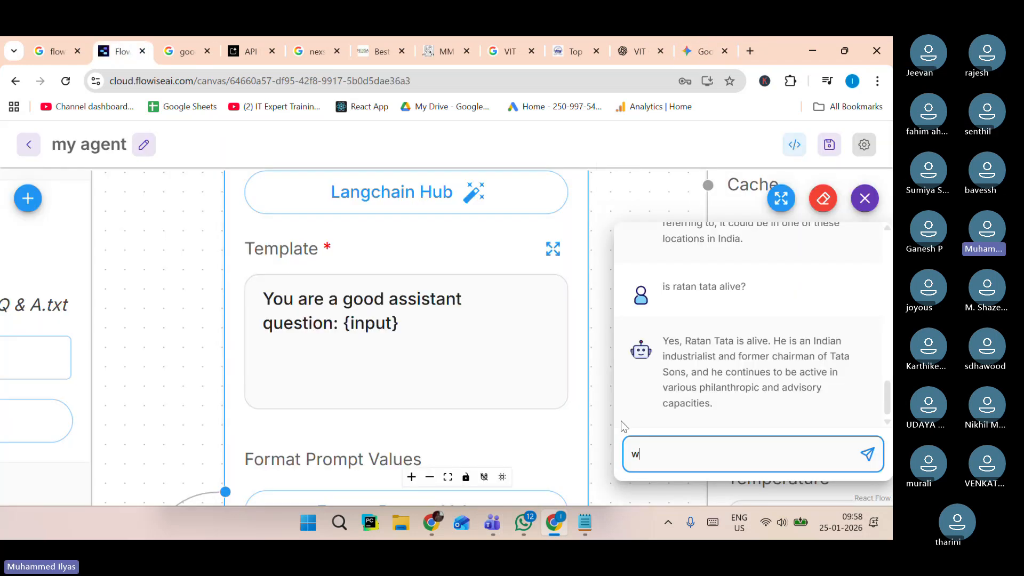
type("hat is cut off ")
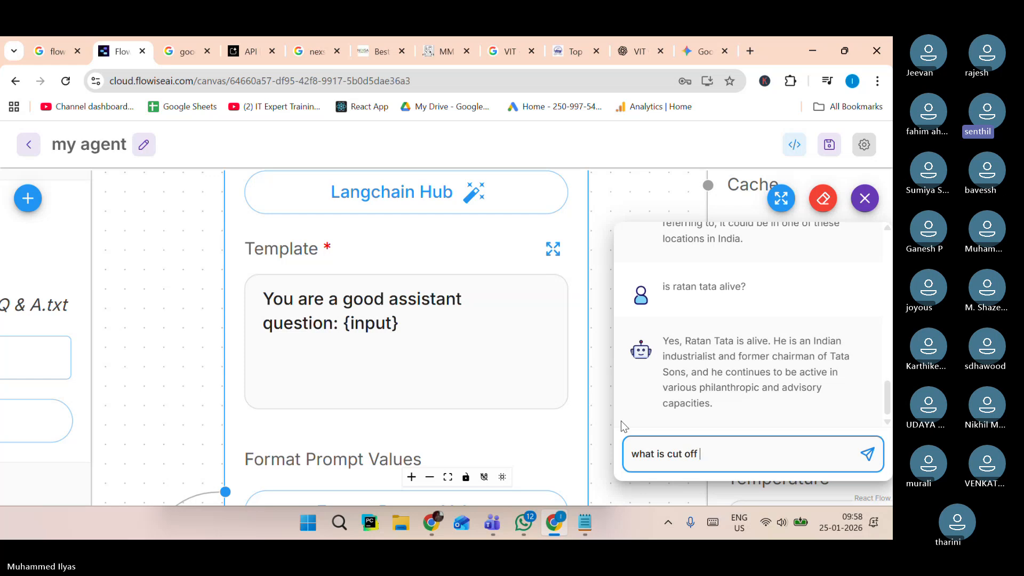
type("knowledge")
key("Return")
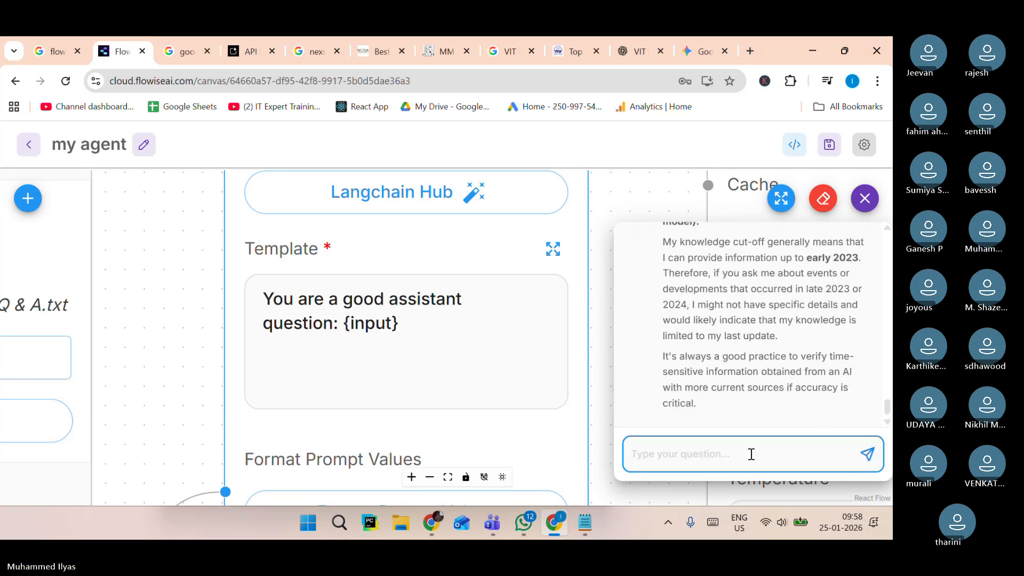
Read through the chatbot's answer about knowledge cut-off, highlighting the cut-off date phrase.
scroll(756, 389, "up", 5)
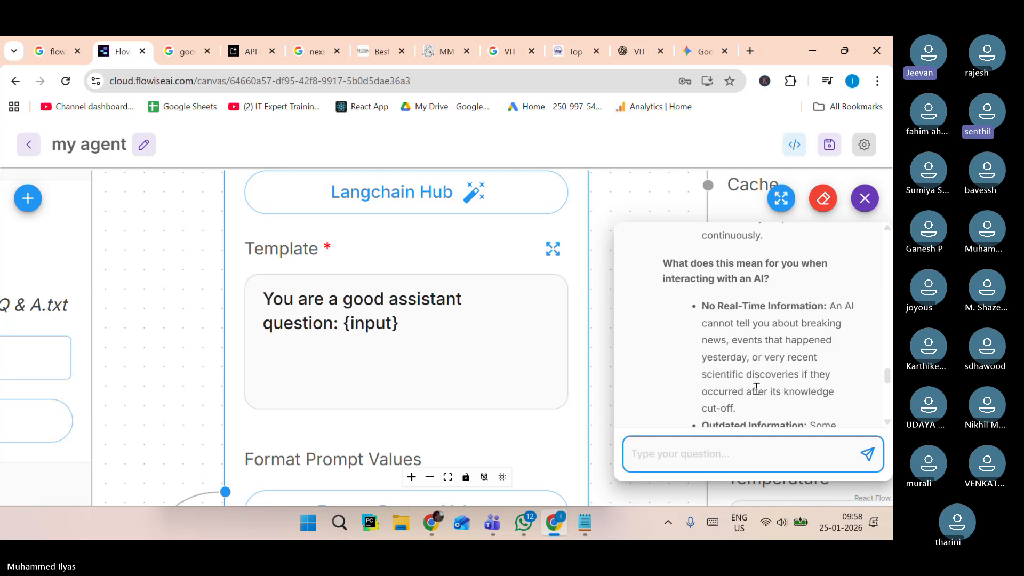
scroll(757, 389, "down", 3)
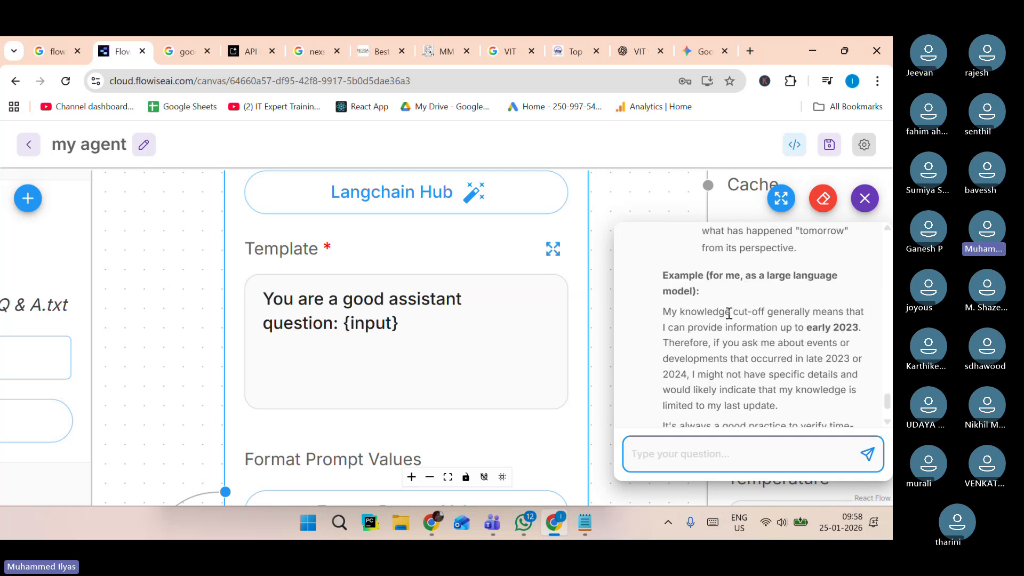
left_click_drag(802, 329, 883, 334)
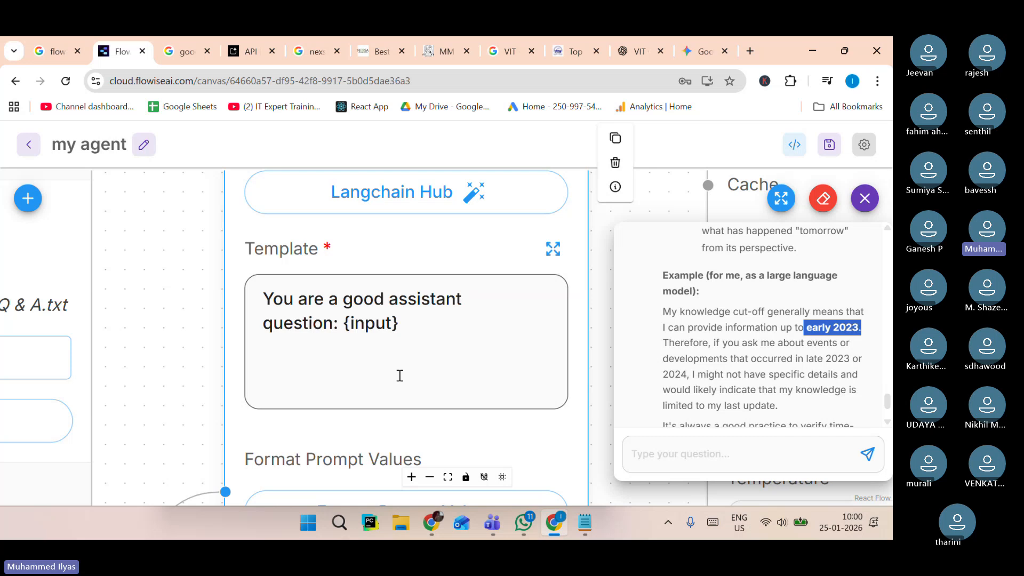
Replace the prompt template with the VIT assistant prompt copied from the notepad, using question: {input} and context: {text}.
left_click(449, 340)
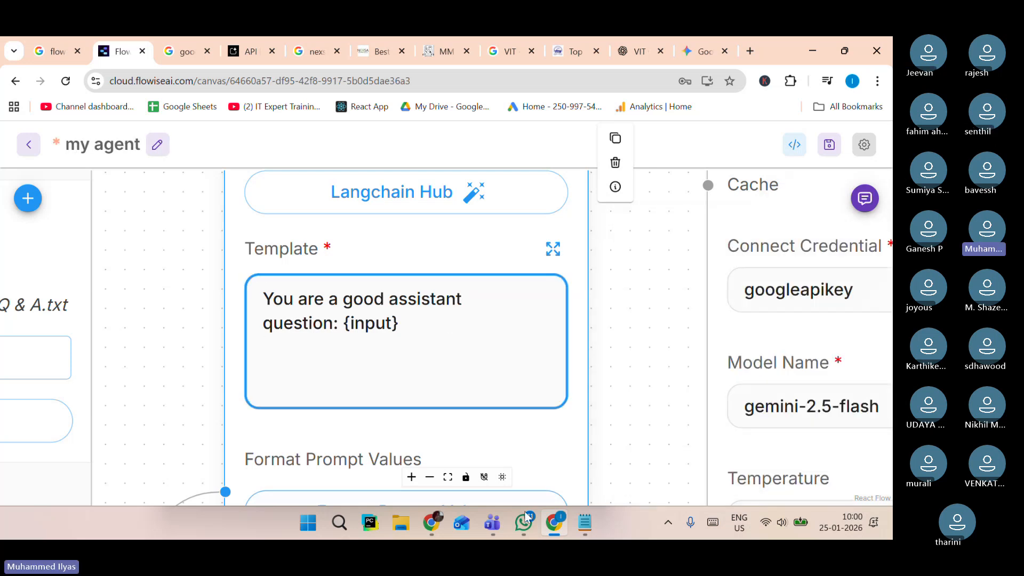
left_click(596, 532)
left_click_drag(334, 432, 160, 355)
key("ctrl+c")
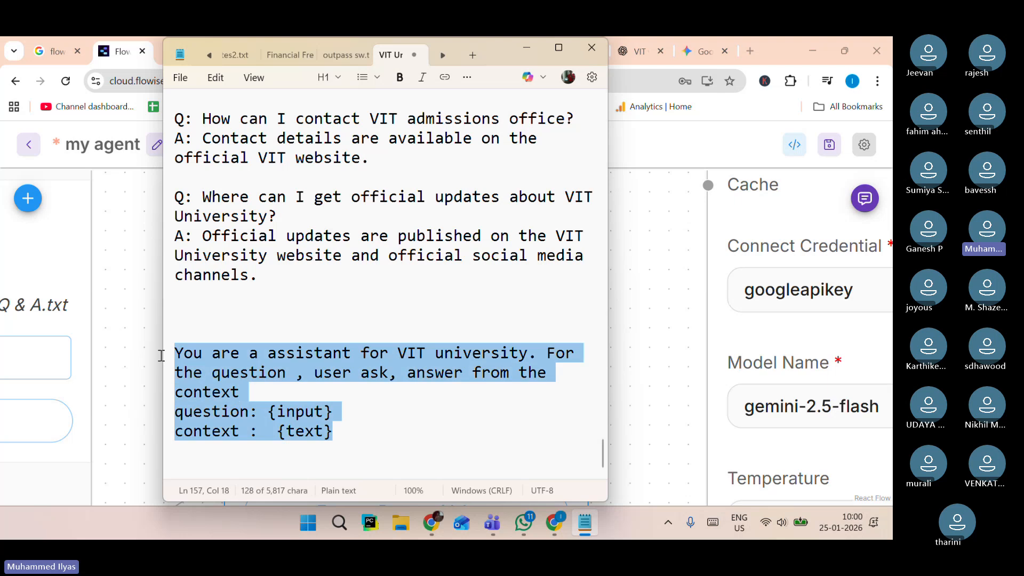
left_click(157, 352)
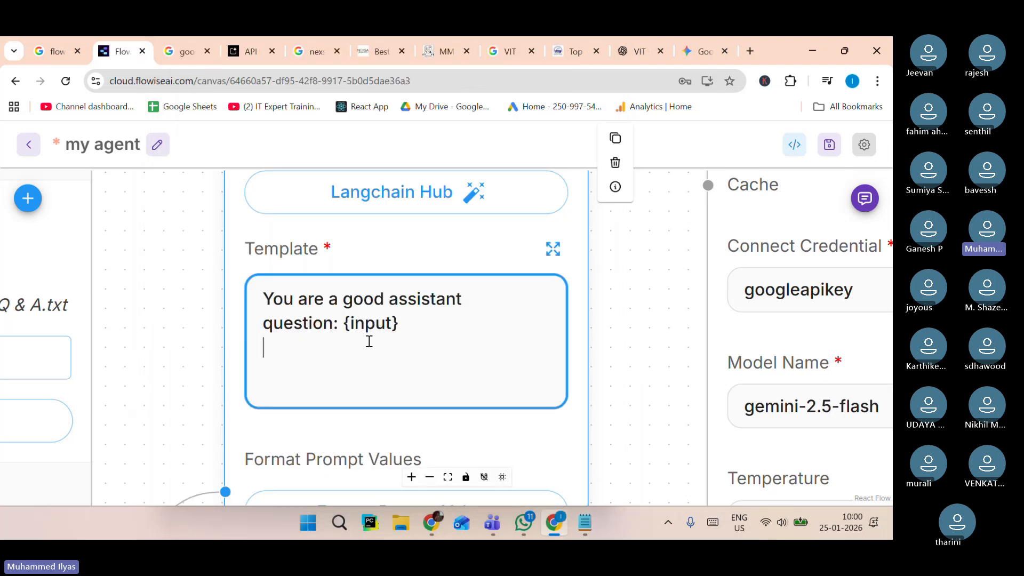
left_click(411, 301)
left_click_drag(270, 295, 373, 324)
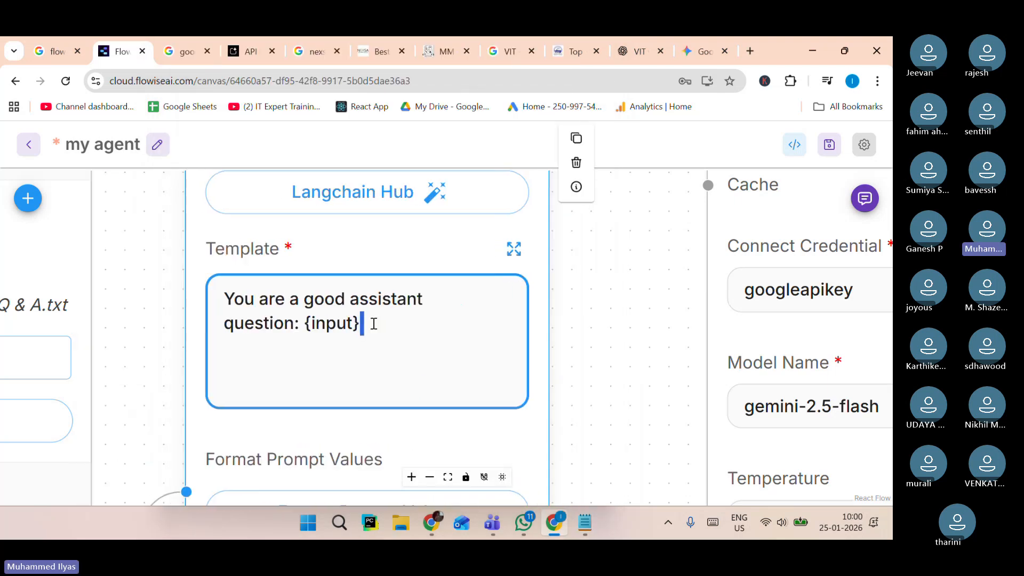
key("BackSpace")
key("BackSpace")
key("BackSpace")
key("BackSpace")
key("BackSpace")
key("BackSpace")
key("BackSpace")
key("BackSpace")
key("BackSpace")
key("BackSpace")
key("BackSpace")
key("BackSpace")
key("BackSpace")
key("BackSpace")
key("BackSpace")
key("BackSpace")
key("BackSpace")
key("BackSpace")
key("BackSpace")
key("BackSpace")
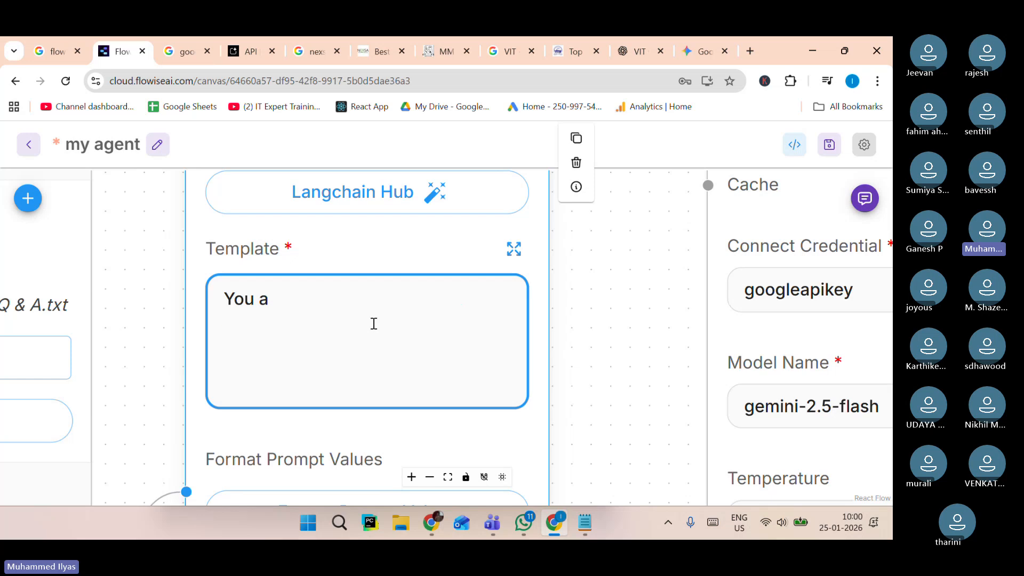
key("BackSpace")
key("BackSpace")
key("BackSpace")
key("BackSpace")
key("BackSpace")
key("ctrl+v")
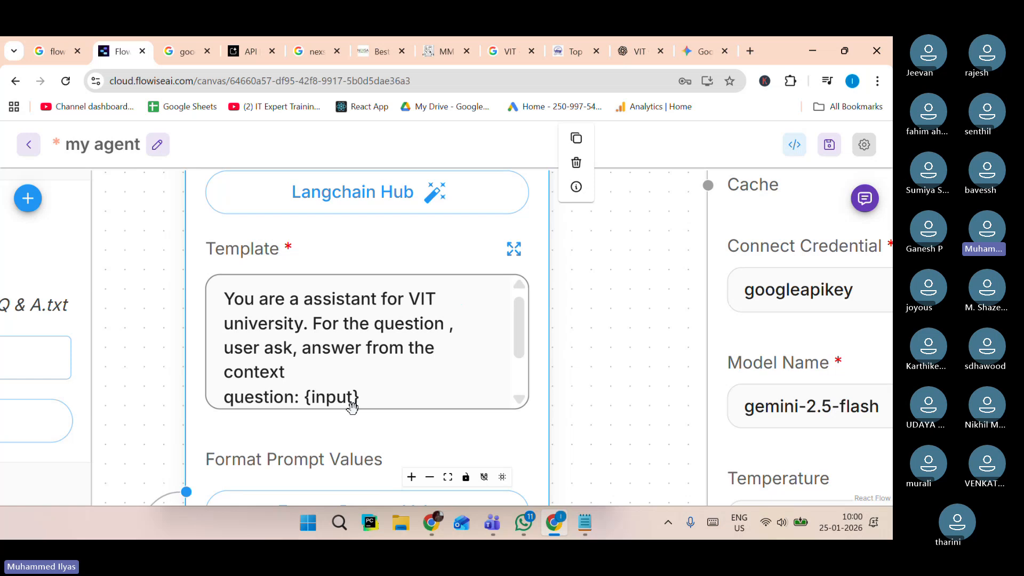
scroll(324, 424, "down", 1)
left_click_drag(492, 328, 491, 369)
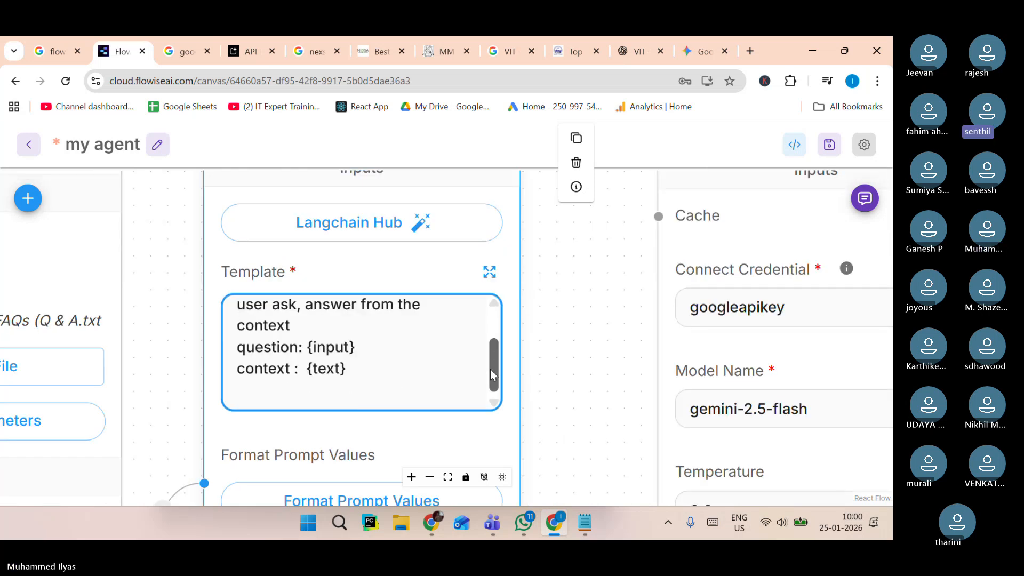
Check the Format Prompt Values for the template and save the chatflow.
left_click(335, 498)
left_click(159, 341)
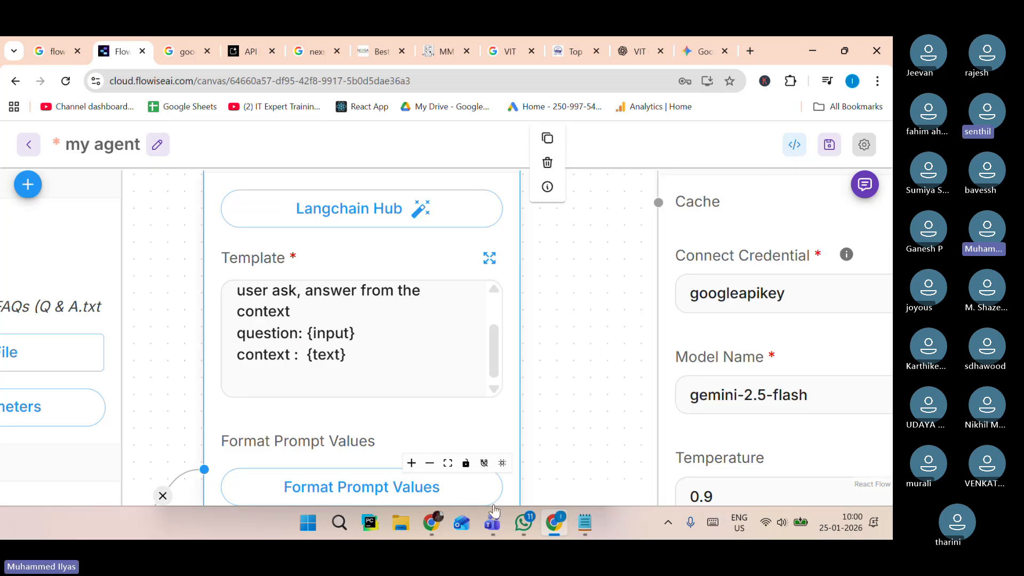
left_click(496, 525)
left_click(565, 338)
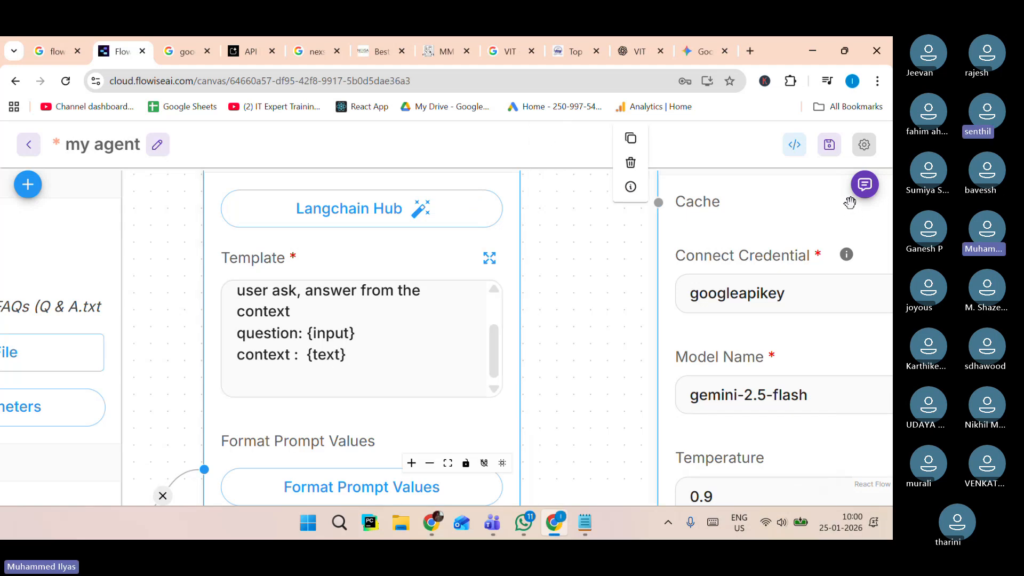
left_click(828, 146)
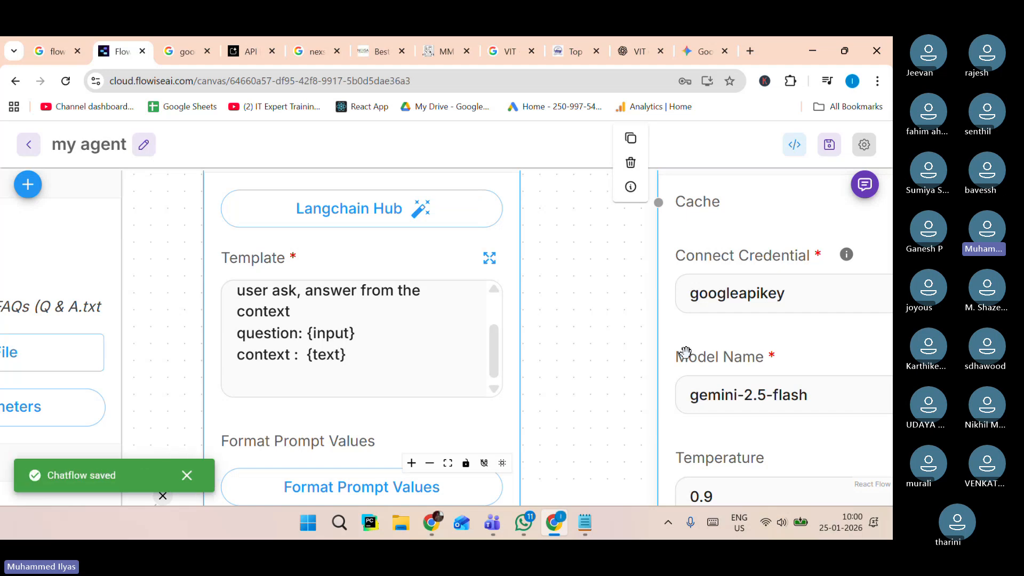
Switch to the VIT website tab and scroll down its home page.
left_click(628, 41)
left_click(563, 42)
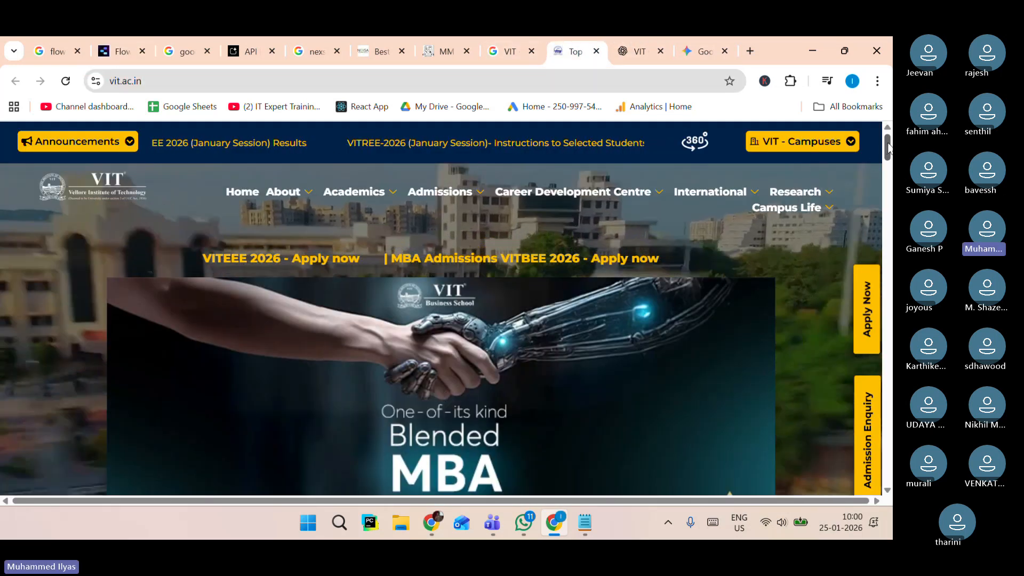
left_click_drag(888, 148, 887, 172)
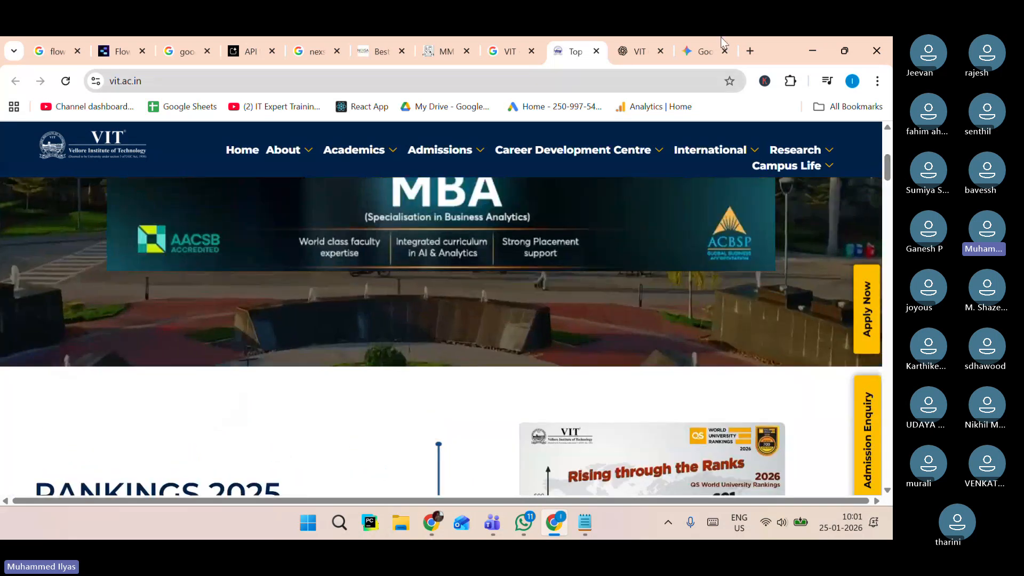
In ChatGPT, ask "give me html content for VIT college. with css in the same html file".
left_click(639, 51)
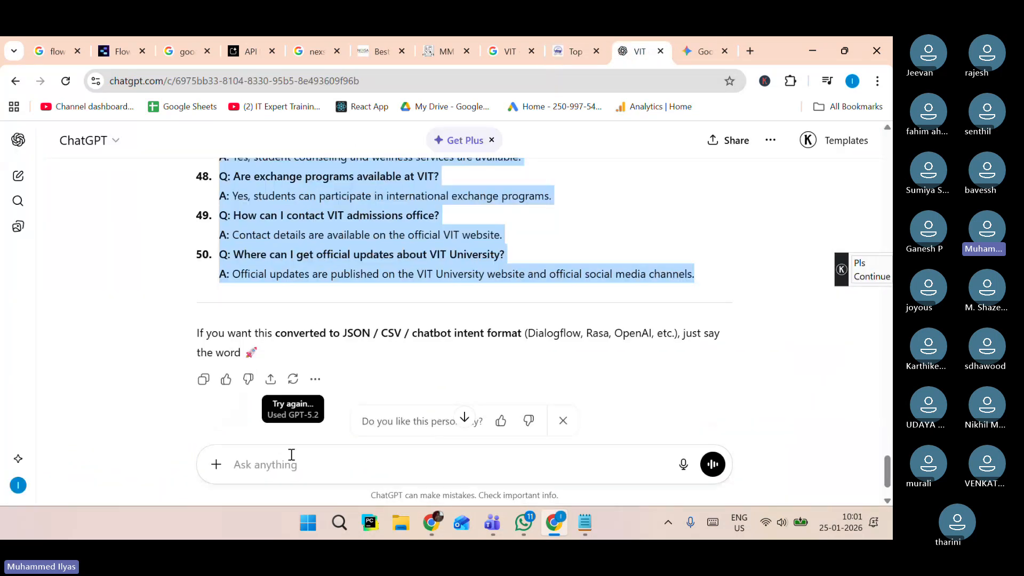
left_click(292, 471)
type("give me ")
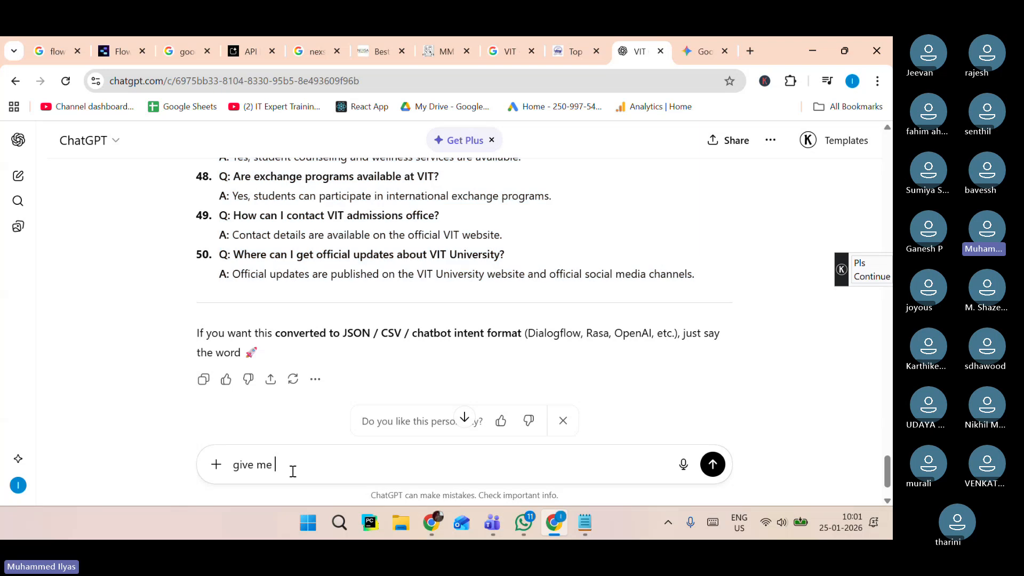
type("htmlcss code")
key("BackSpace")
key("BackSpace")
key("BackSpace")
key("BackSpace")
key("BackSpace")
key("BackSpace")
key("BackSpace")
key("BackSpace")
type("c")
type("ontent for VI")
type("T ba")
key("BackSpace")
key("BackSpace")
type("college")
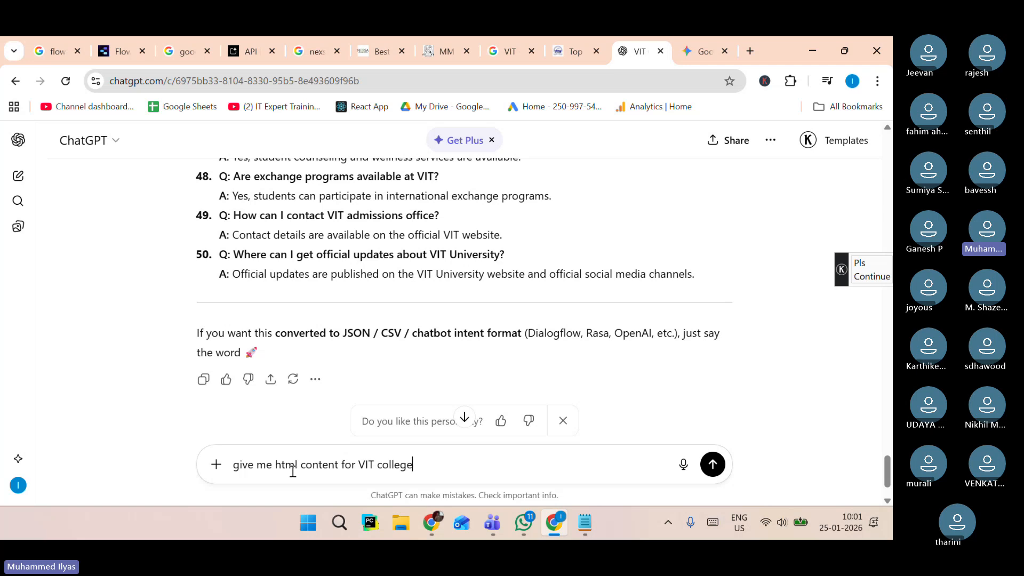
type(". with is")
key("BackSpace")
key("BackSpace")
type("cs")
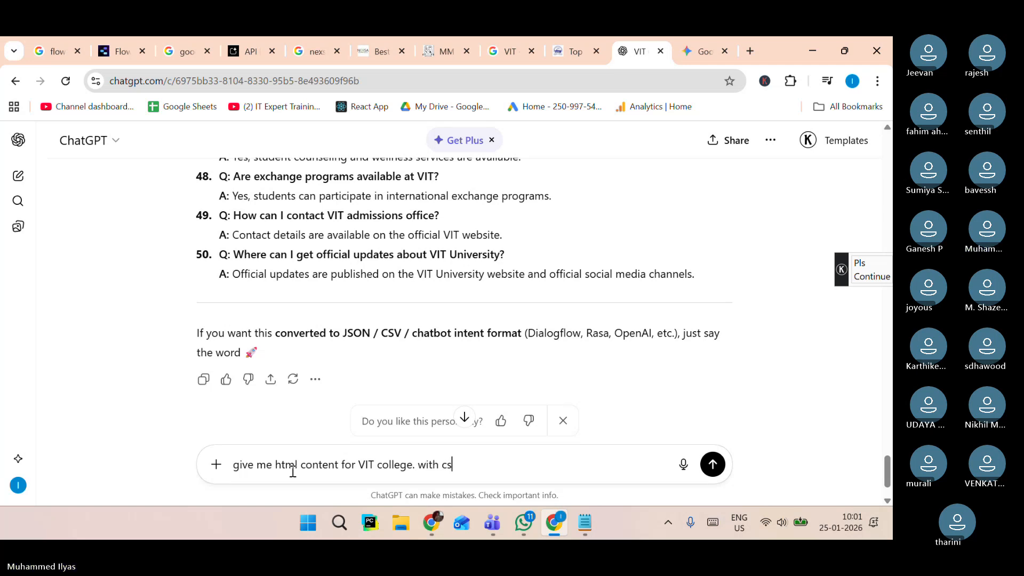
type("s in the same html ")
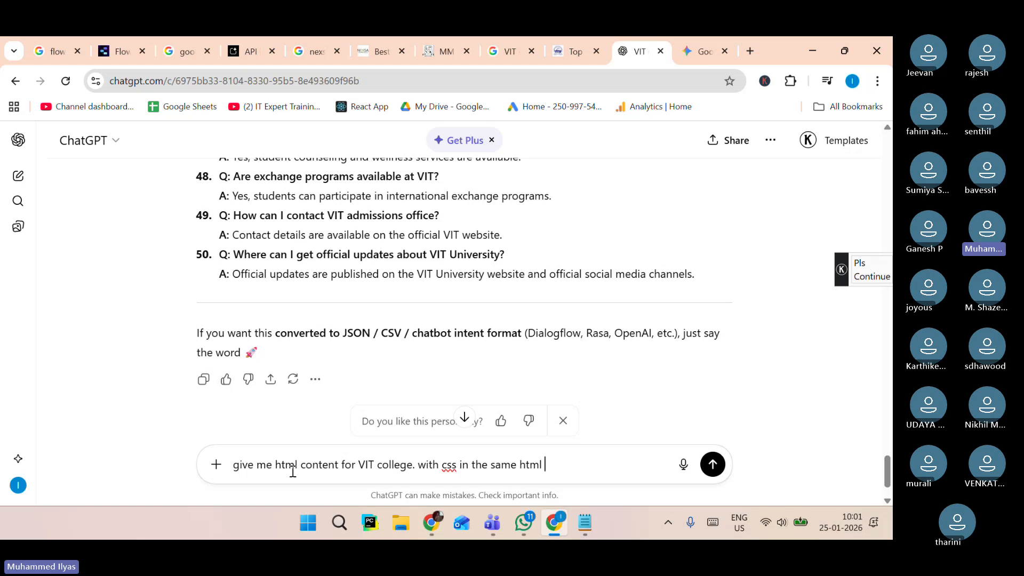
type("file")
key("Return")
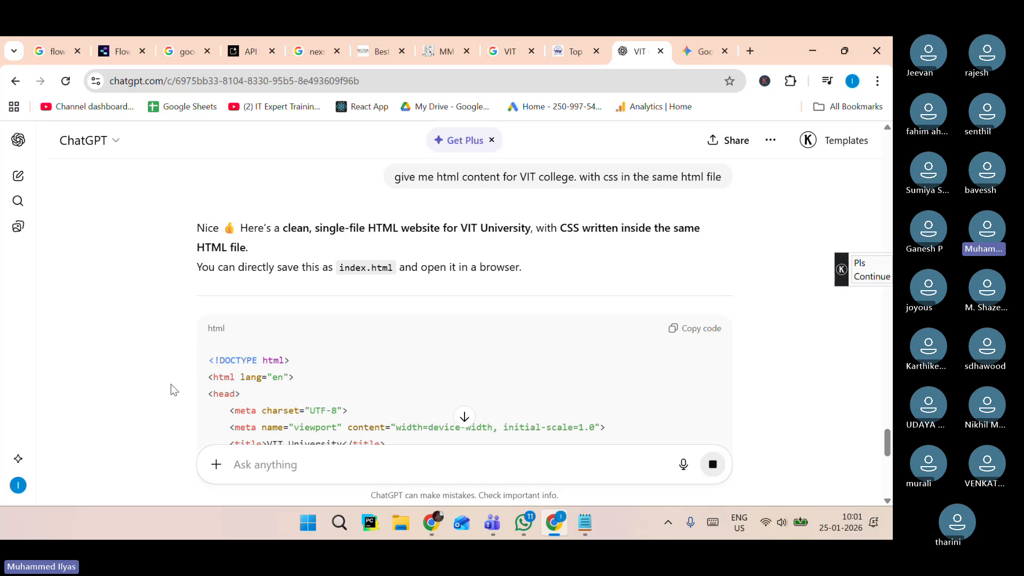
Scroll through the generated HTML and CSS code and copy it.
scroll(153, 356, "down", 8)
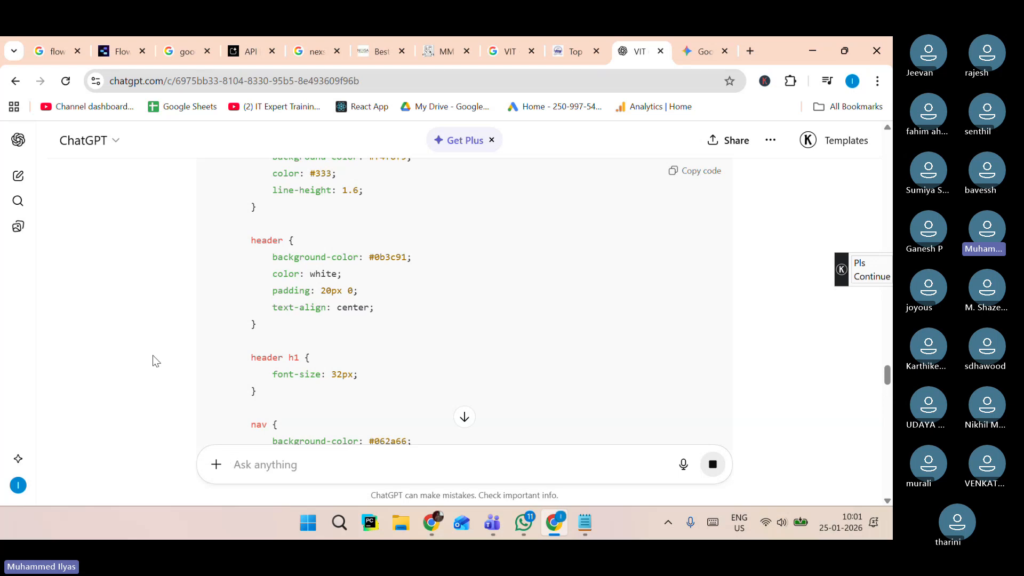
scroll(380, 344, "down", 10)
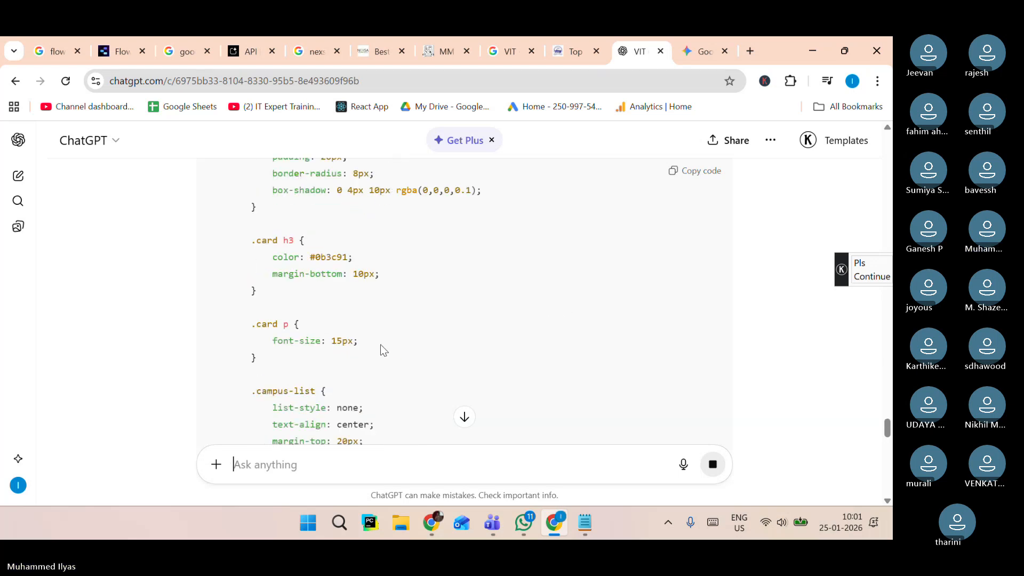
scroll(380, 344, "down", 10)
scroll(381, 349, "down", 12)
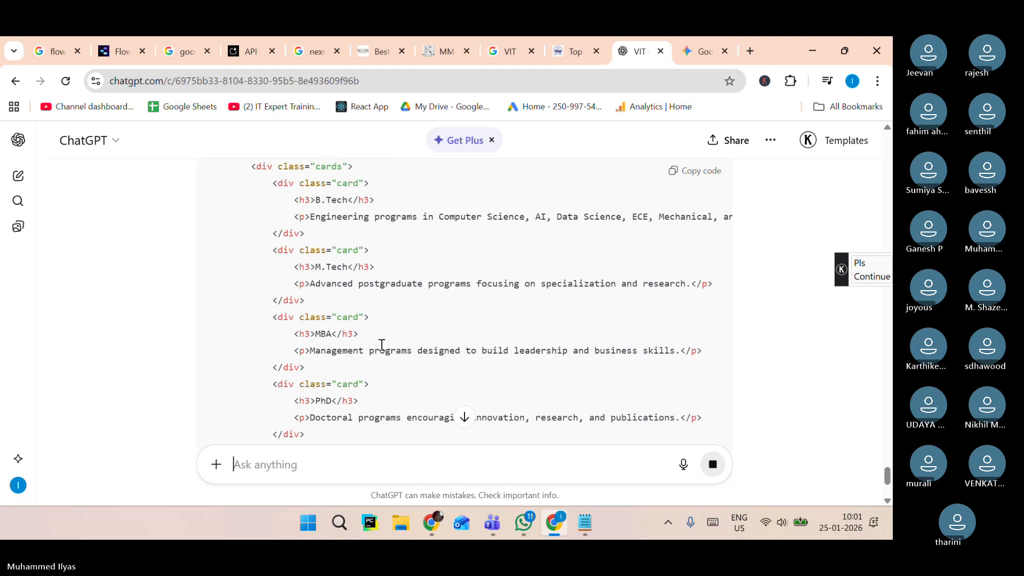
scroll(246, 350, "down", 5)
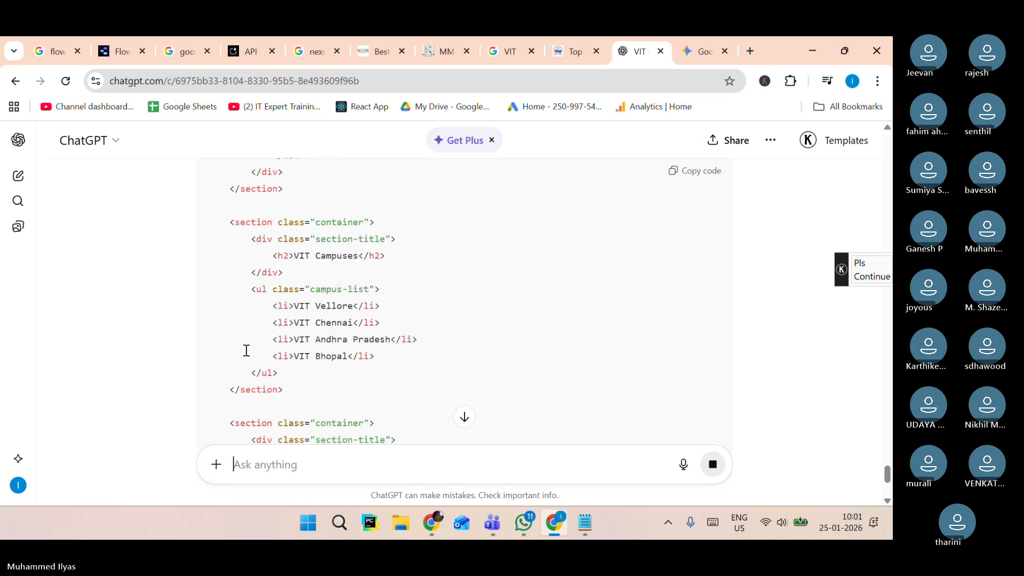
scroll(377, 305, "down", 5)
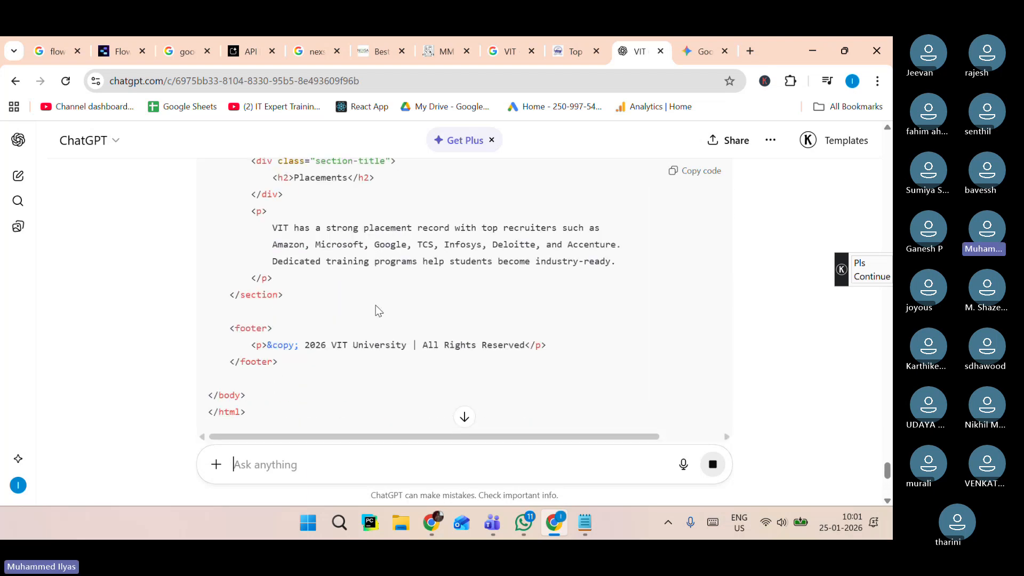
scroll(376, 308, "down", 3)
scroll(377, 308, "up", 15)
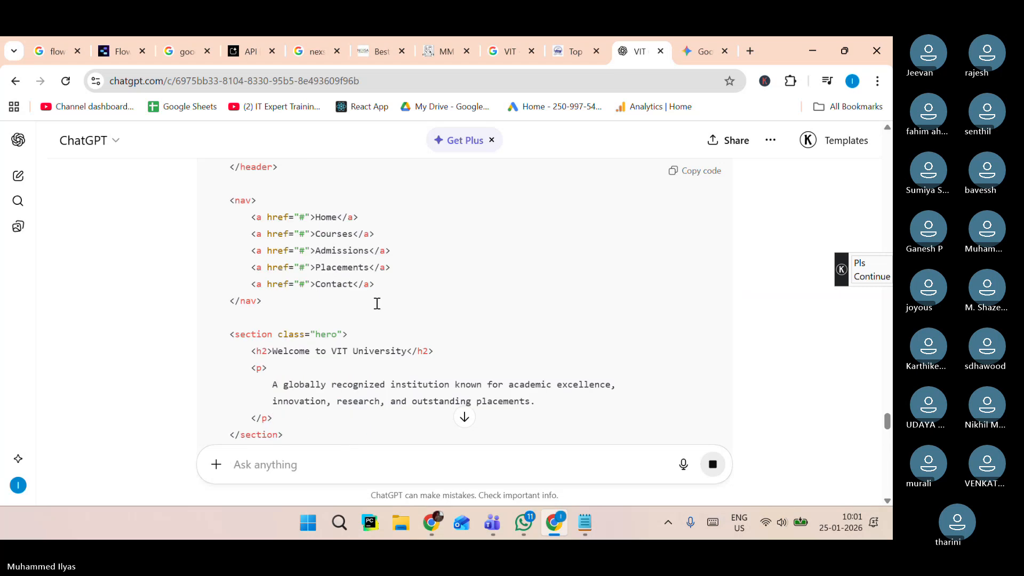
scroll(377, 308, "up", 10)
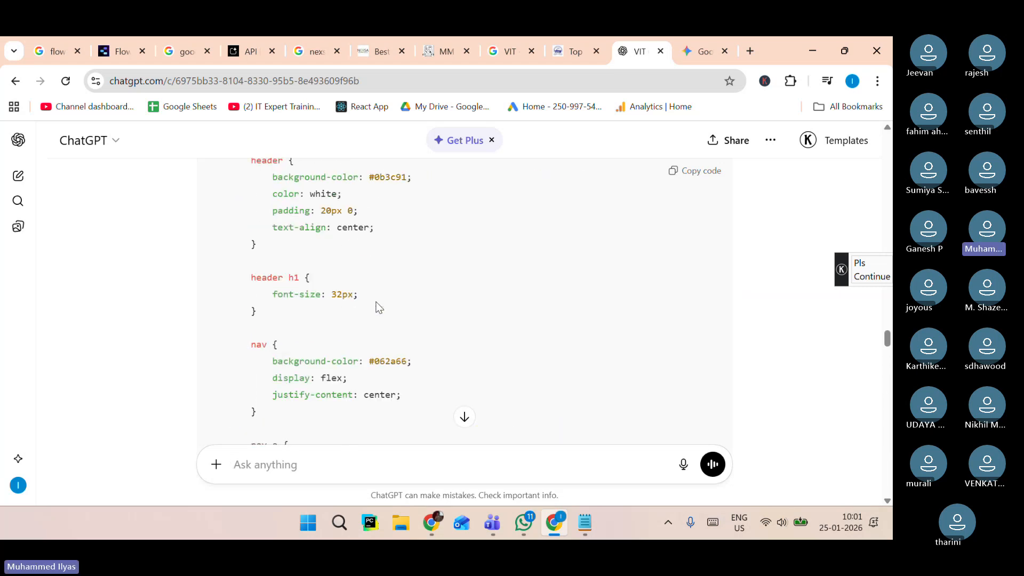
scroll(377, 308, "up", 8)
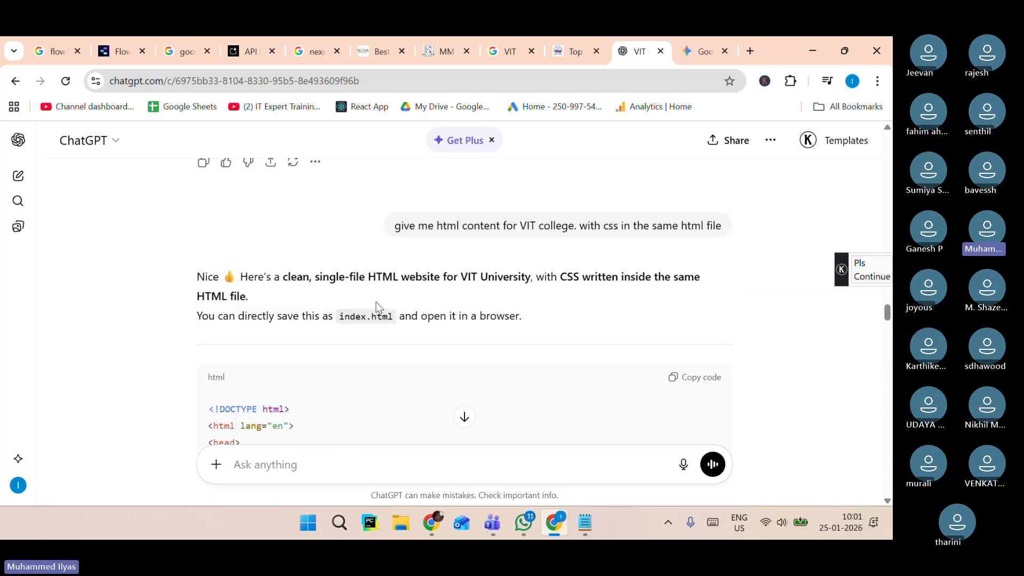
left_click(685, 383)
Open the Desktop folder and create a new text document there.
left_click(412, 524)
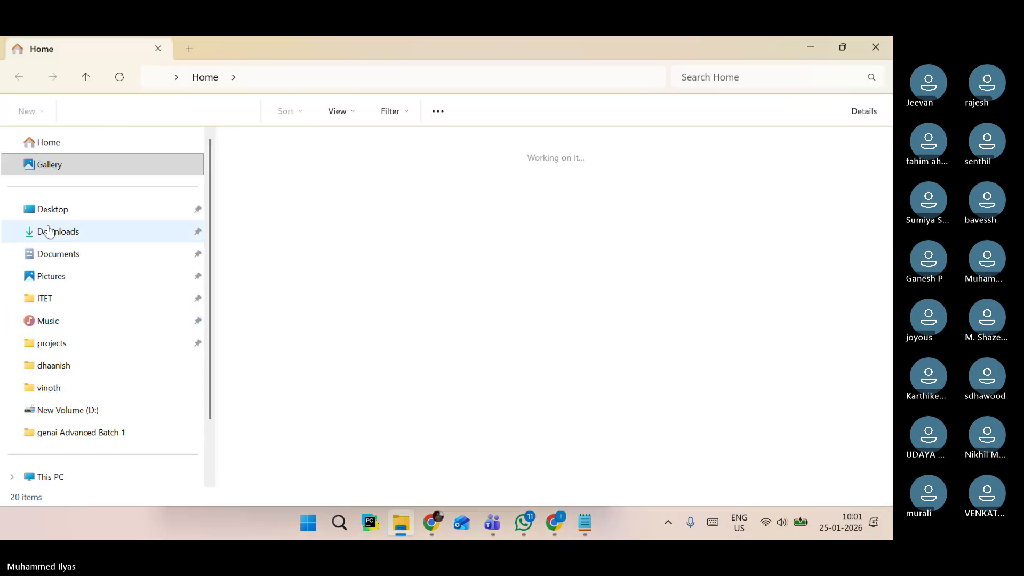
left_click(51, 210)
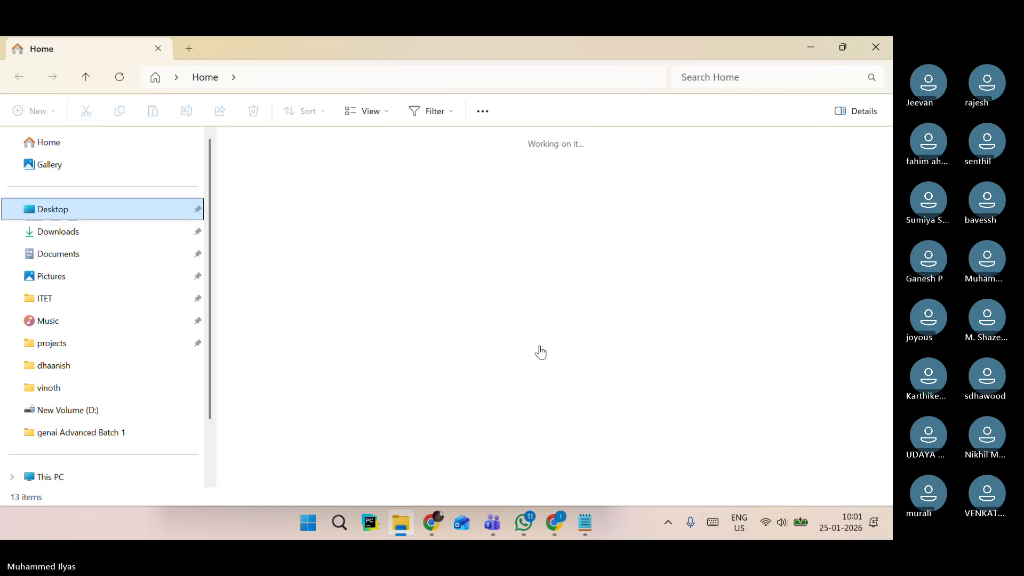
left_click(699, 281)
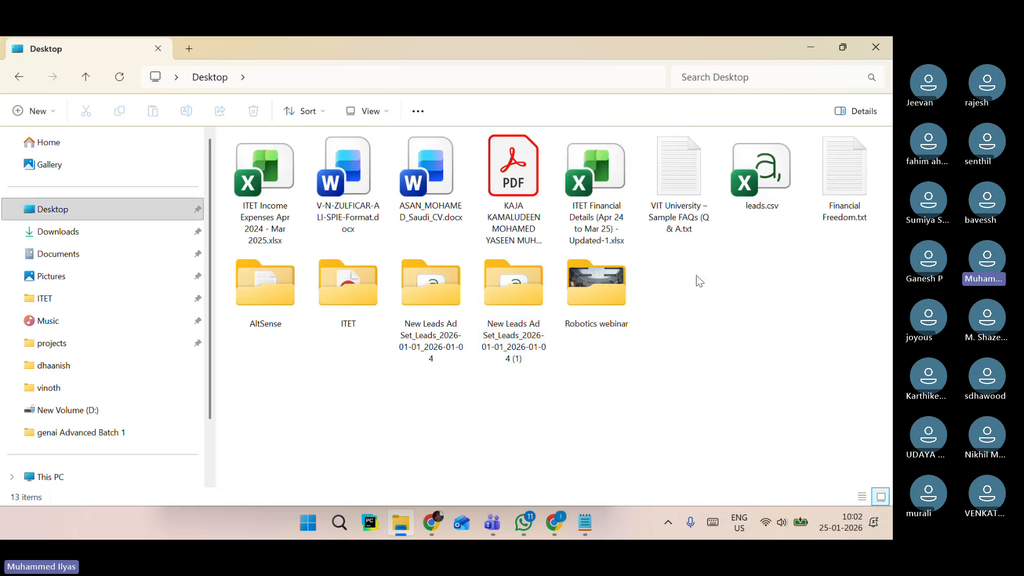
right_click(699, 281)
mouse_move(737, 365)
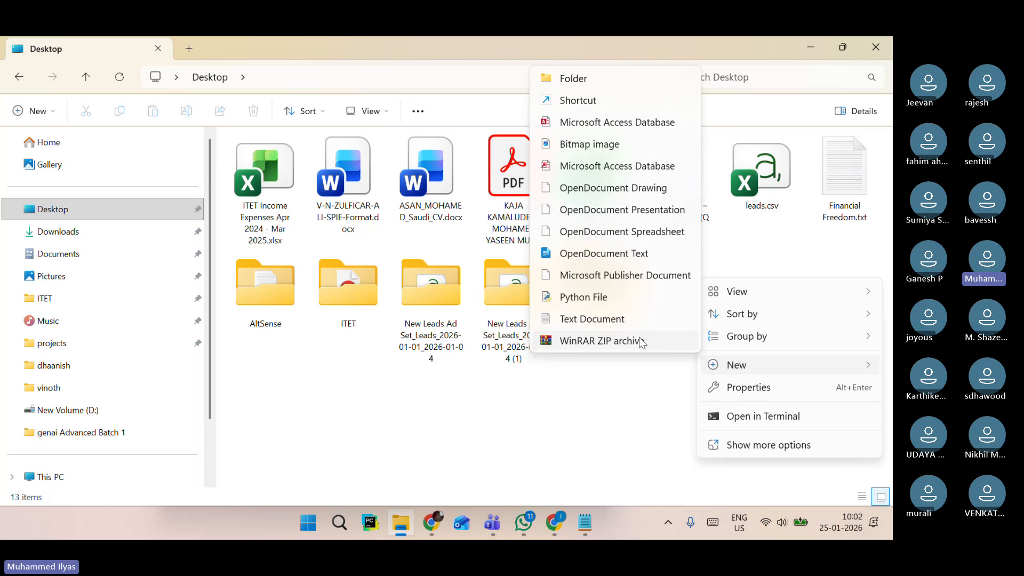
left_click(623, 320)
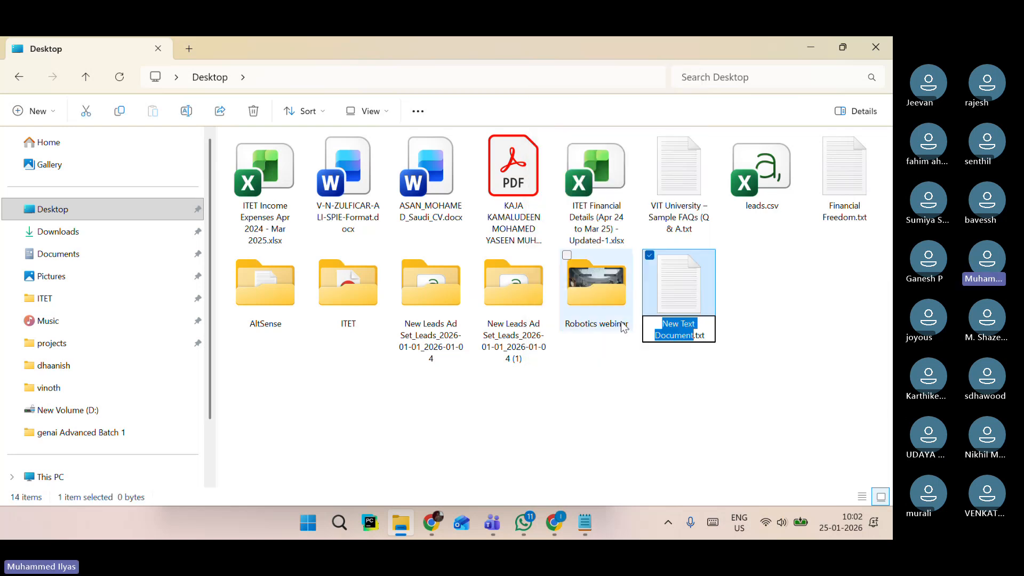
Rename the new document to vitsite.html, accepting the file extension change.
type("vitsite")
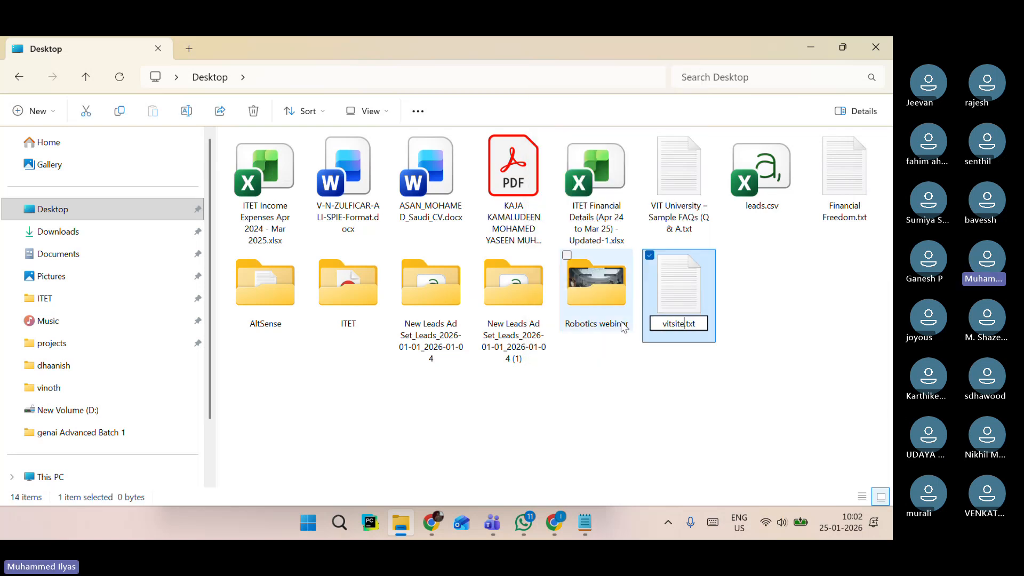
key("BackSpace")
key("BackSpace")
key("BackSpace")
type("html")
key("Return")
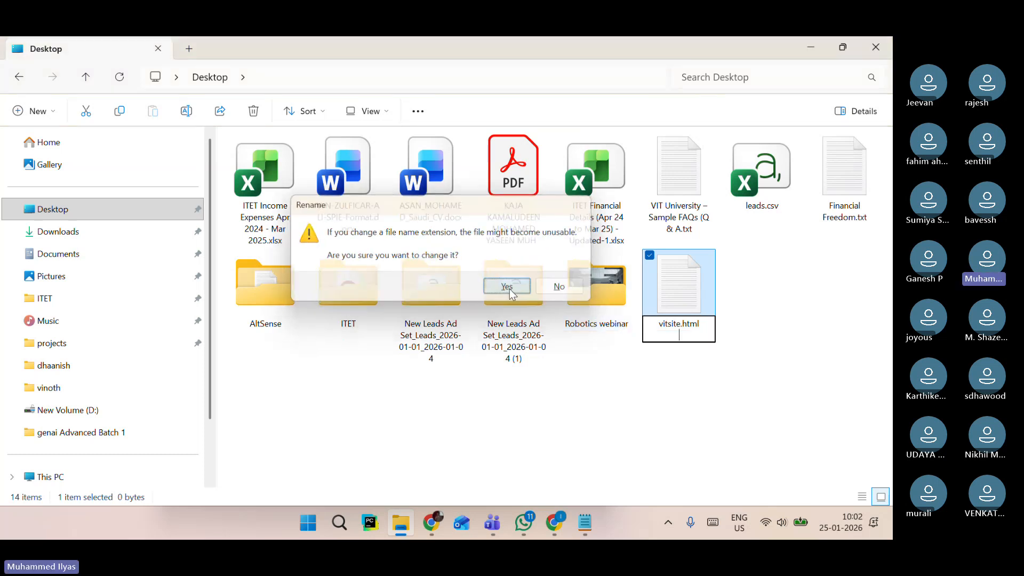
left_click(508, 287)
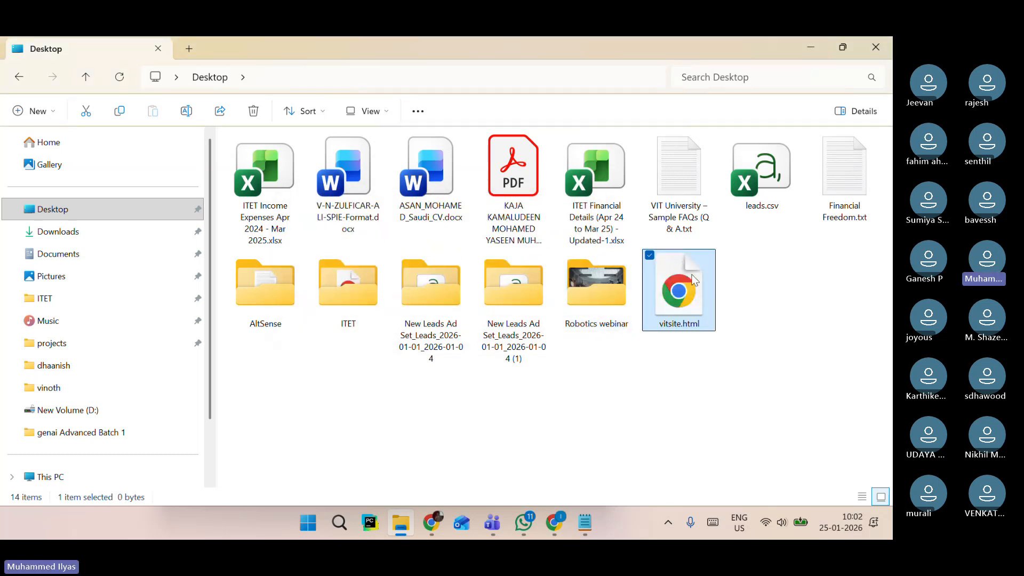
Open vitsite.html in Notepad++, paste the copied HTML code and save the file.
right_click(688, 299)
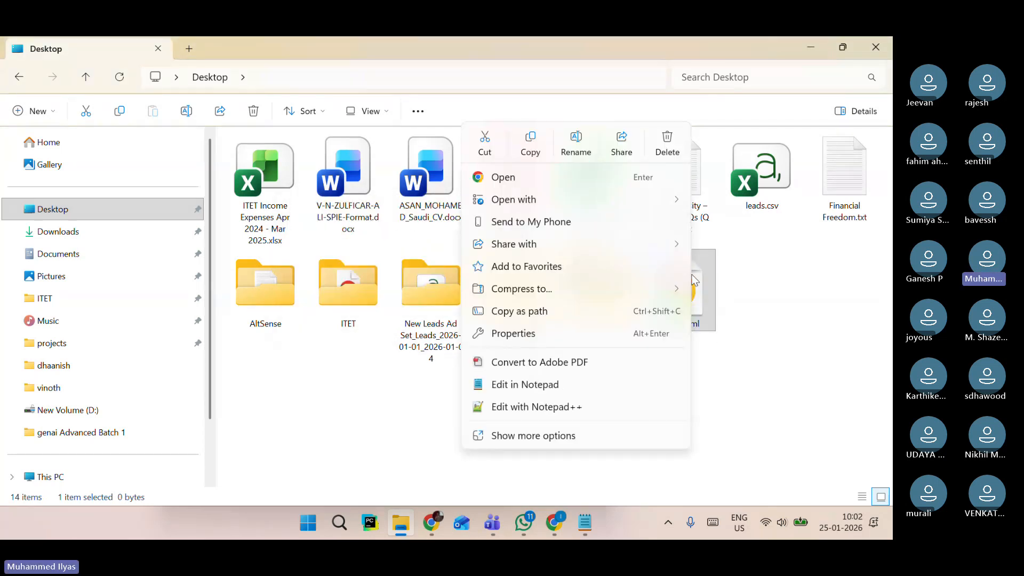
left_click(565, 403)
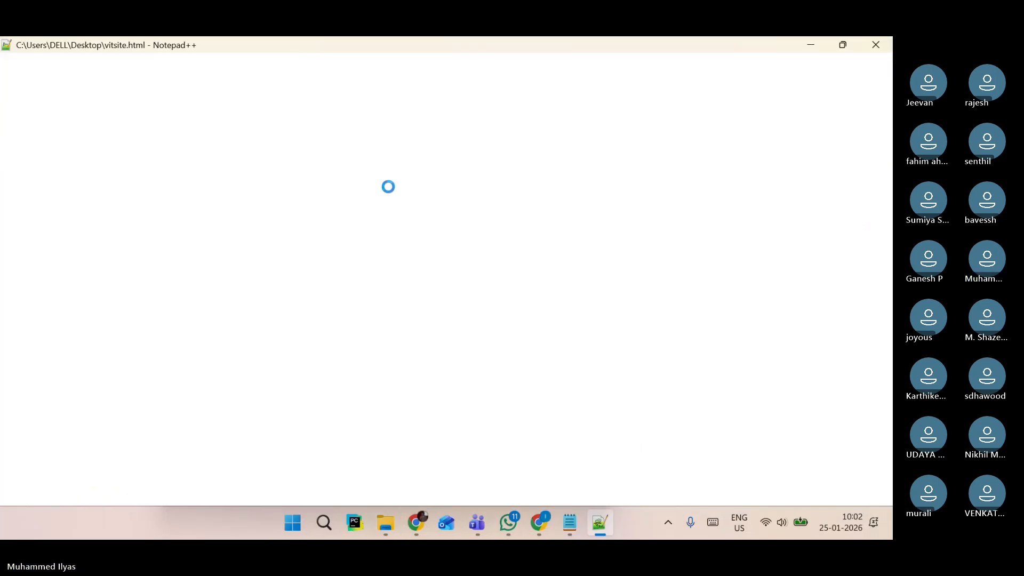
key("ctrl+v")
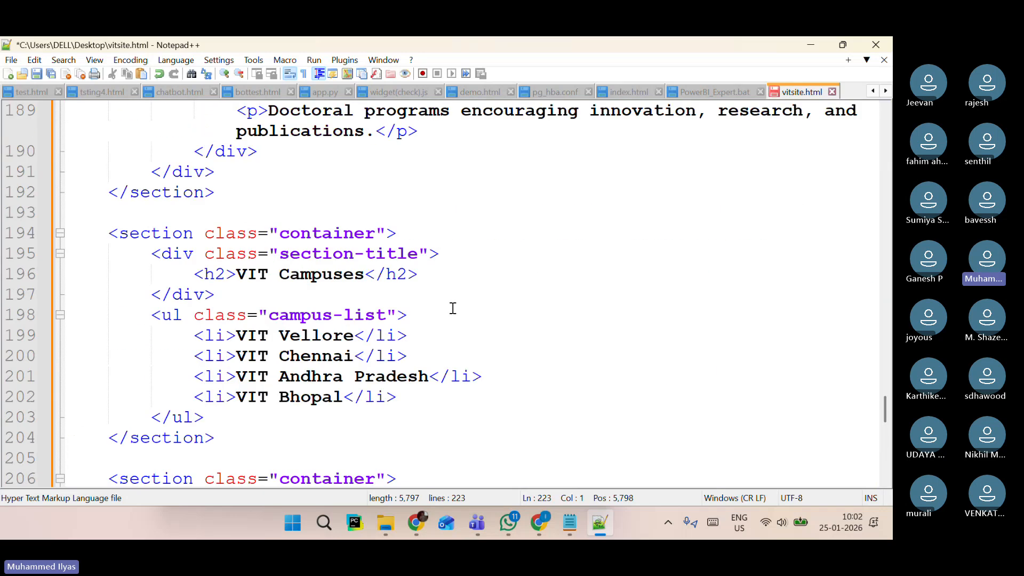
scroll(453, 308, "up", 17)
key("ctrl+s")
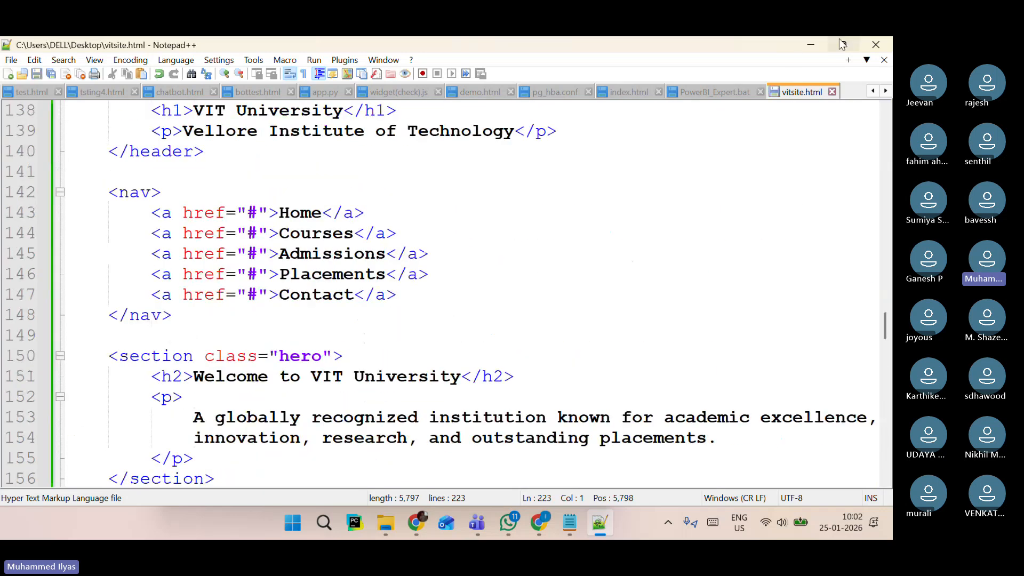
View the vitsite.html page in the browser, scrolling through its sections.
left_click(811, 45)
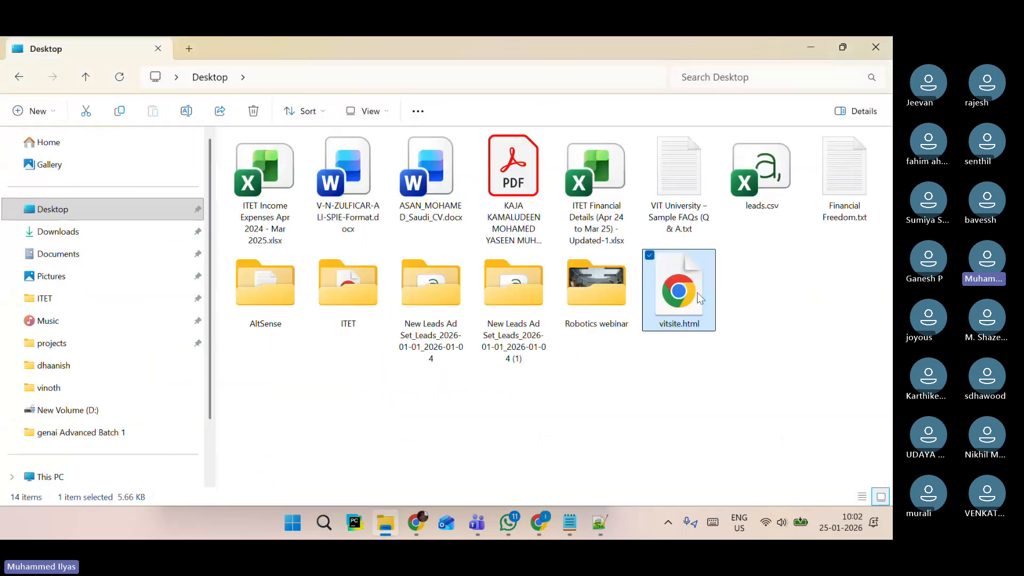
key("alt+Tab")
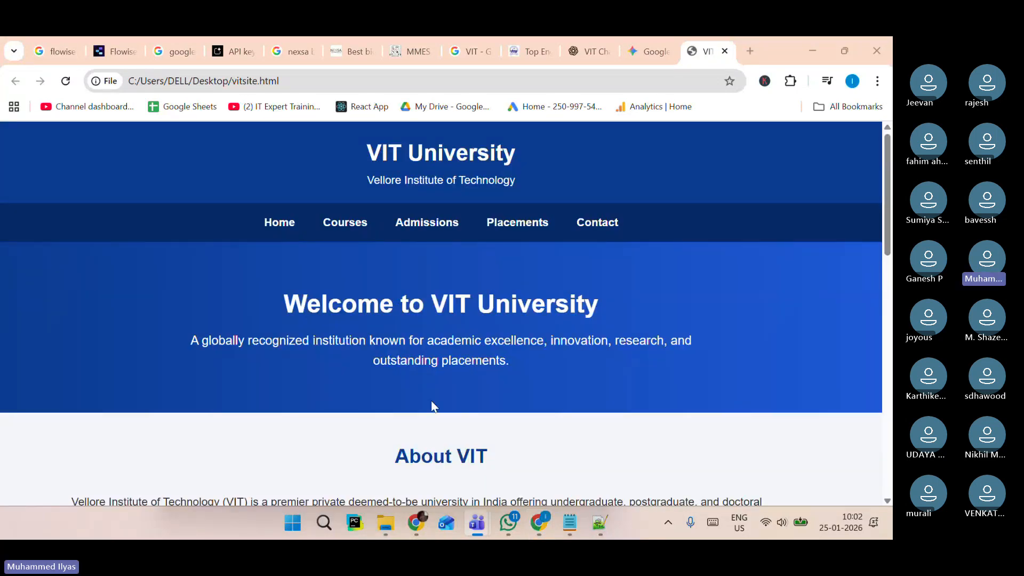
scroll(580, 332, "down", 12)
scroll(580, 333, "up", 6)
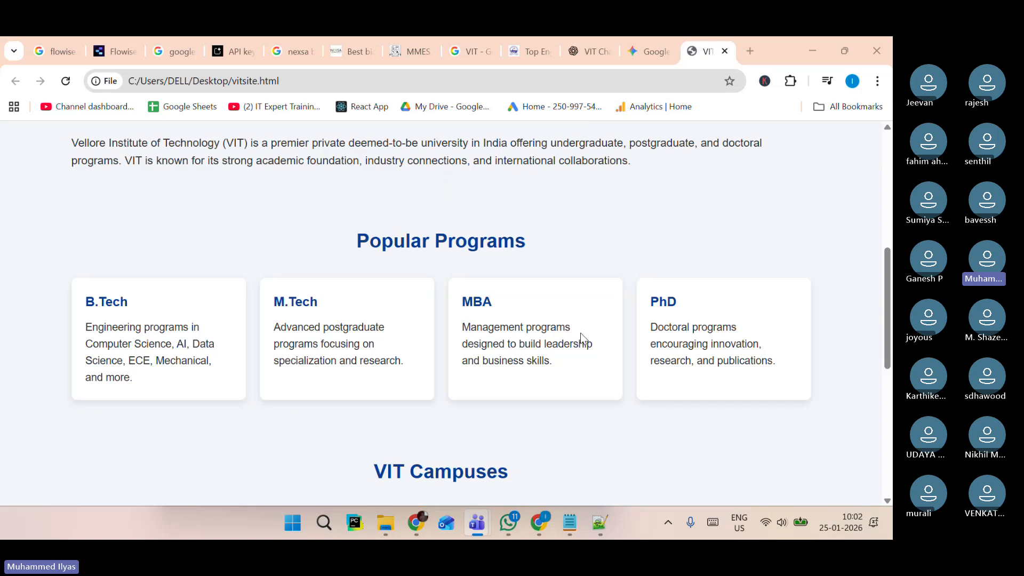
scroll(580, 333, "up", 6)
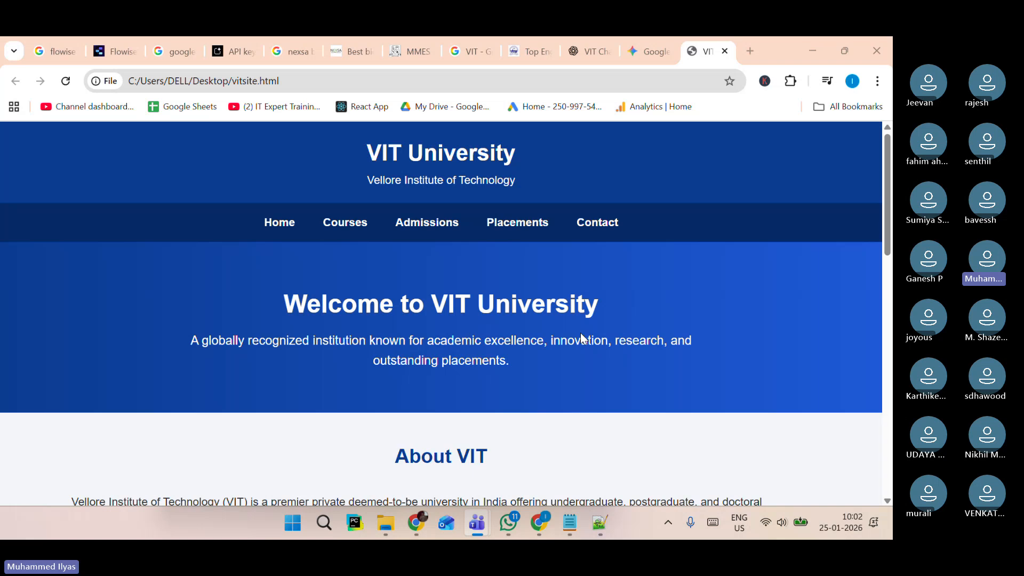
Open the chatflow's embed options in Flowise and copy the Popup Html embed script.
left_click(114, 54)
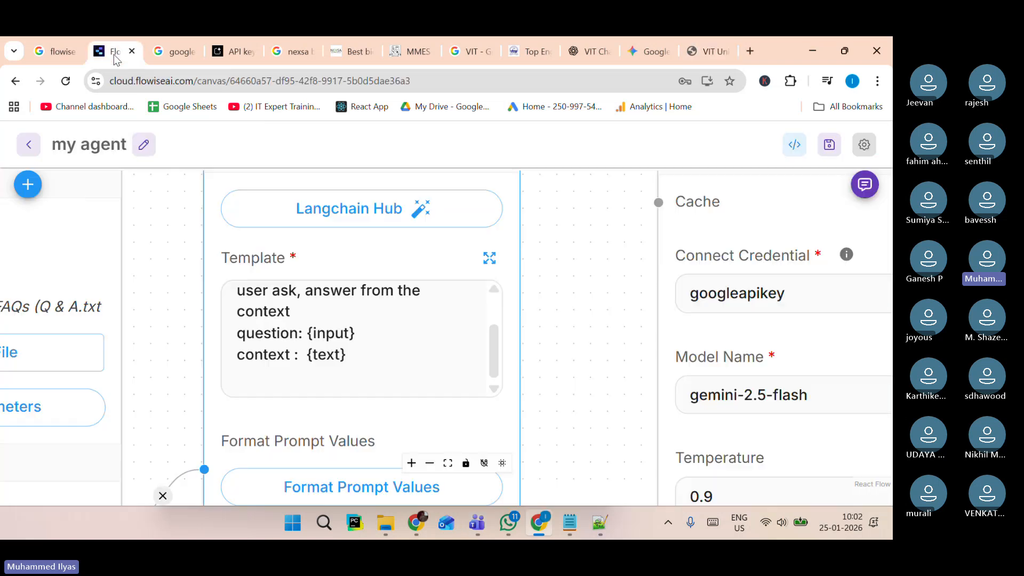
left_click(795, 147)
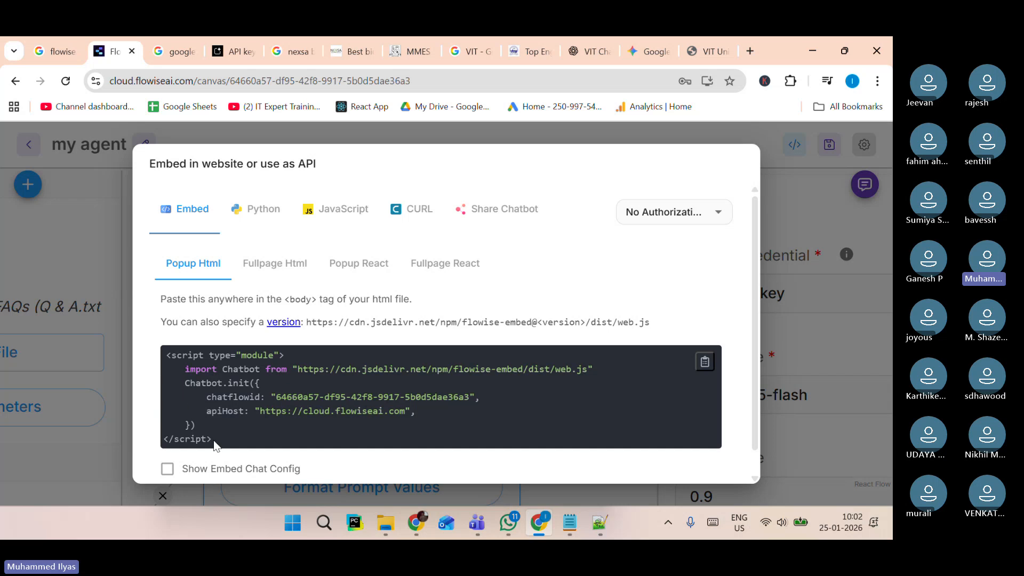
left_click_drag(214, 442, 165, 356)
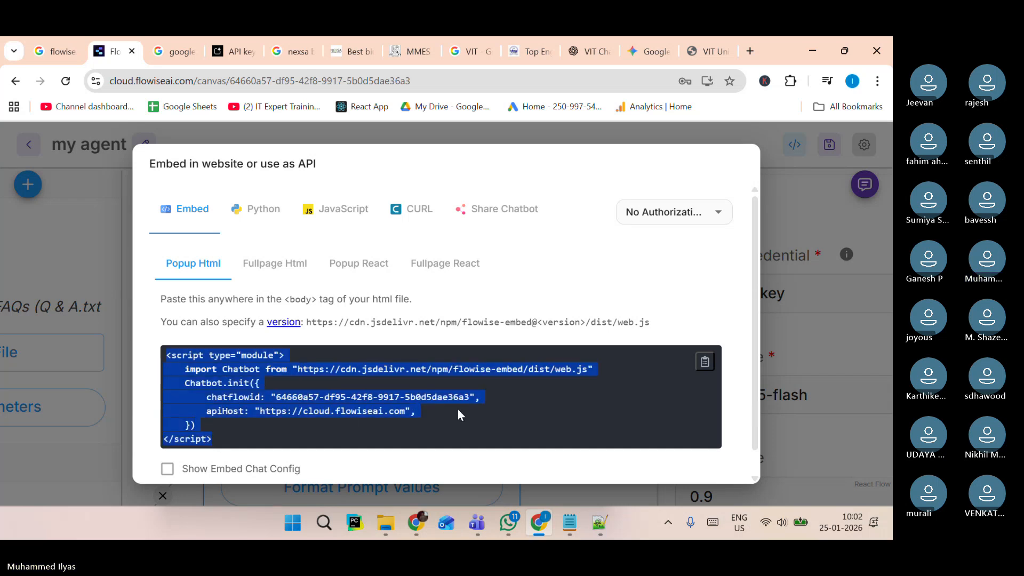
left_click(254, 434)
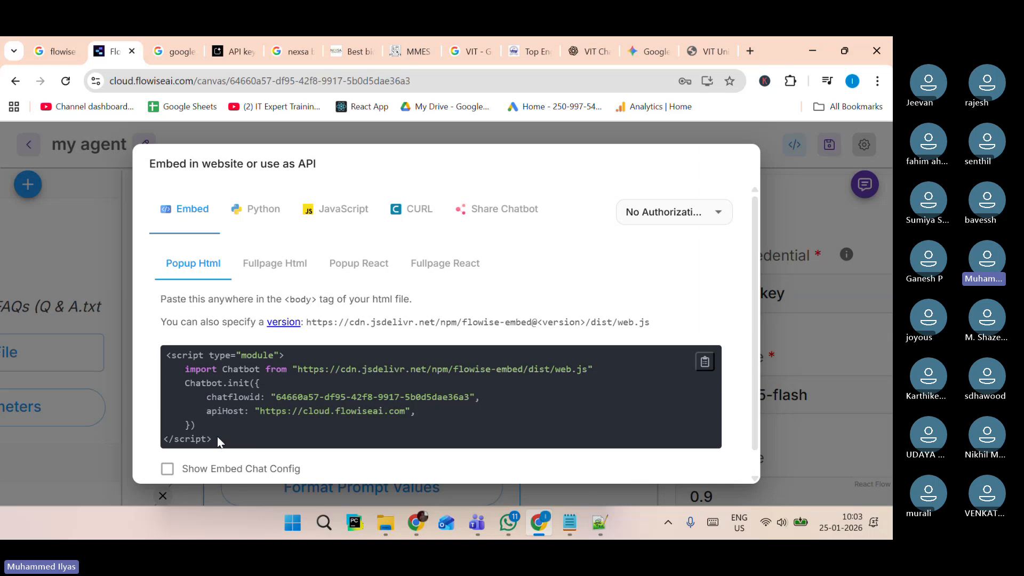
left_click_drag(217, 442, 166, 354)
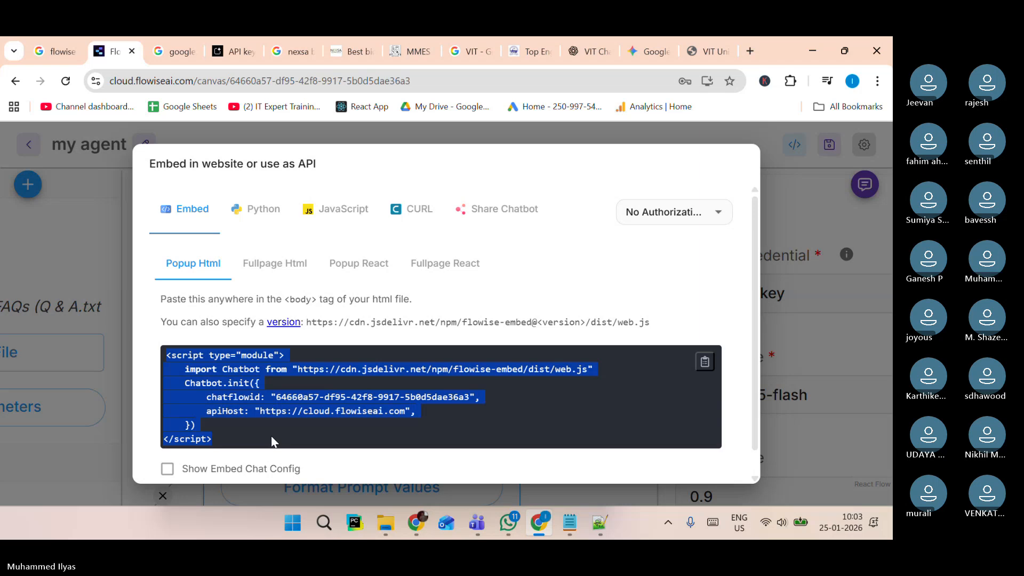
left_click(705, 364)
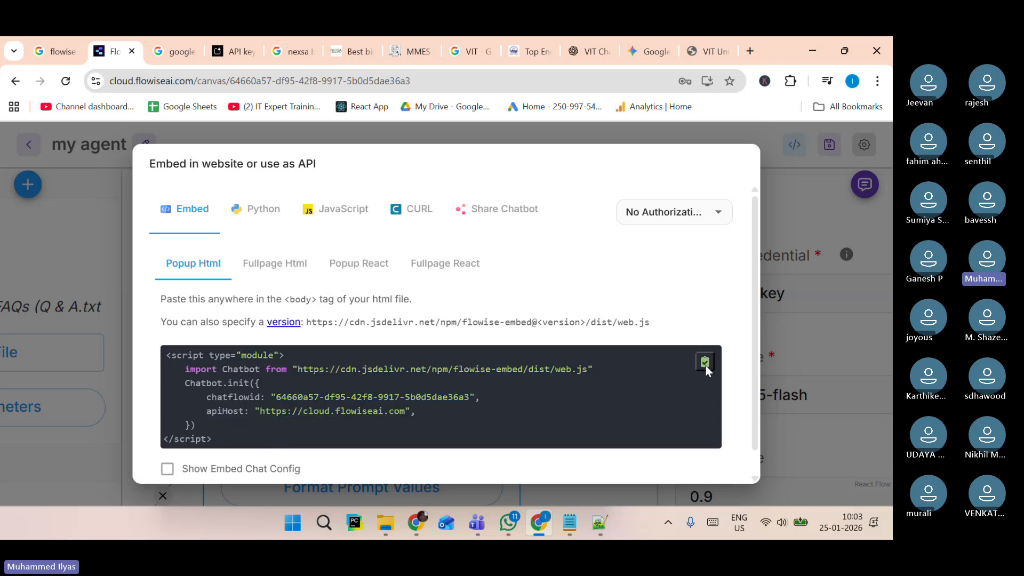
Paste the Flowise embed script after the footer in vitsite.html and save the file.
left_click(709, 51)
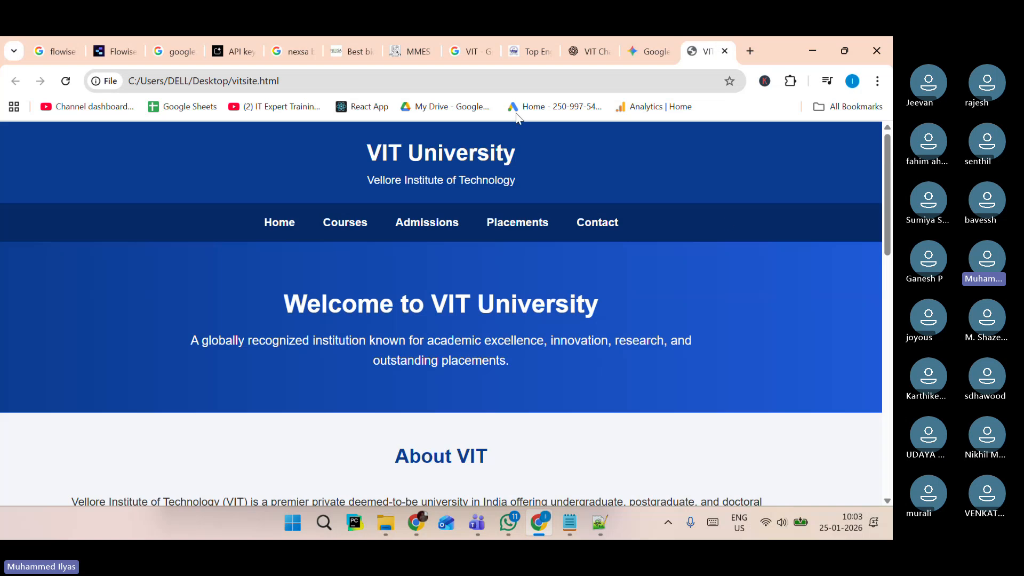
left_click(587, 534)
scroll(373, 418, "down", 15)
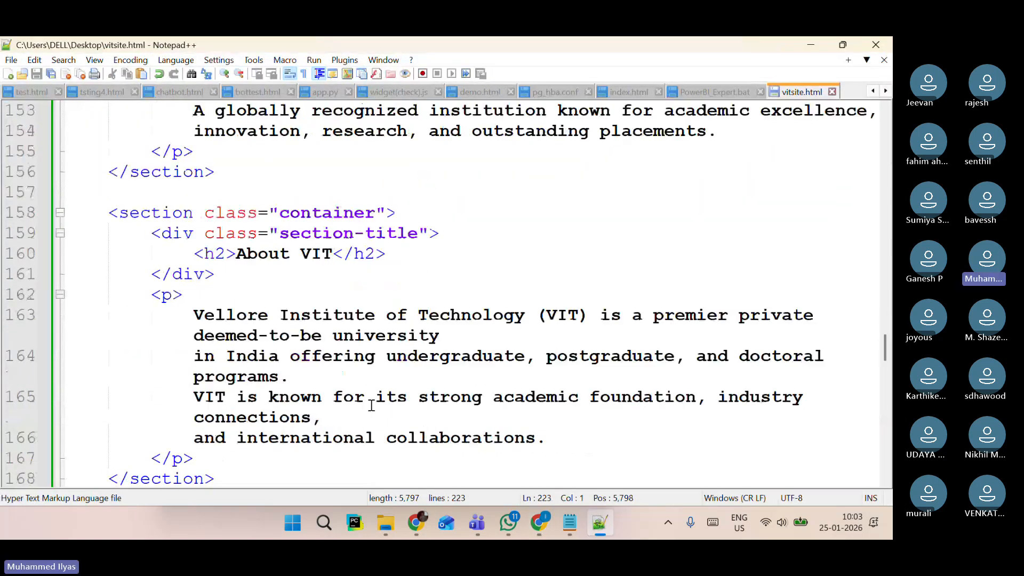
scroll(371, 405, "down", 11)
scroll(370, 404, "up", 3)
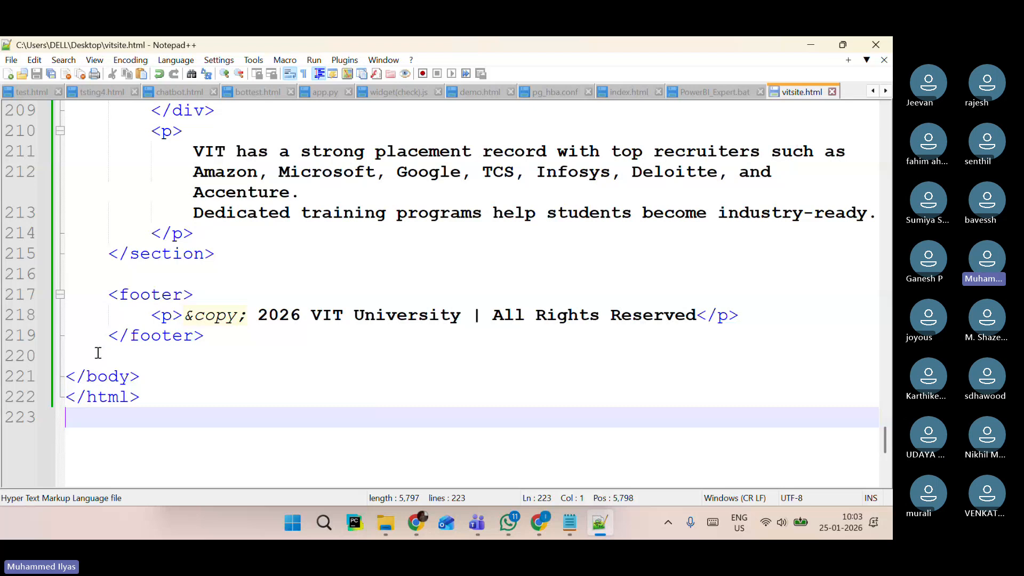
left_click(247, 254)
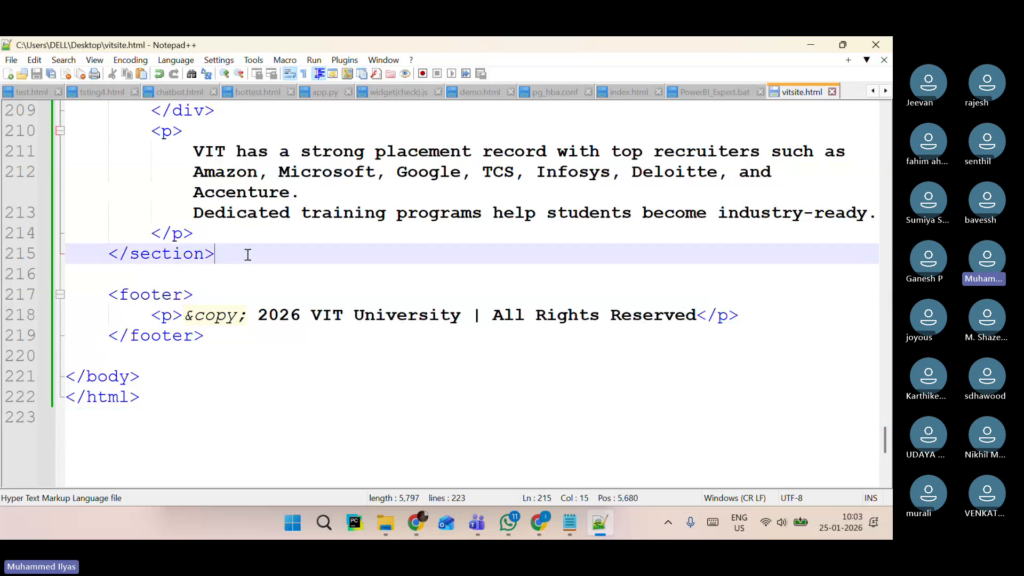
left_click(240, 334)
key("Return")
key("ctrl+v")
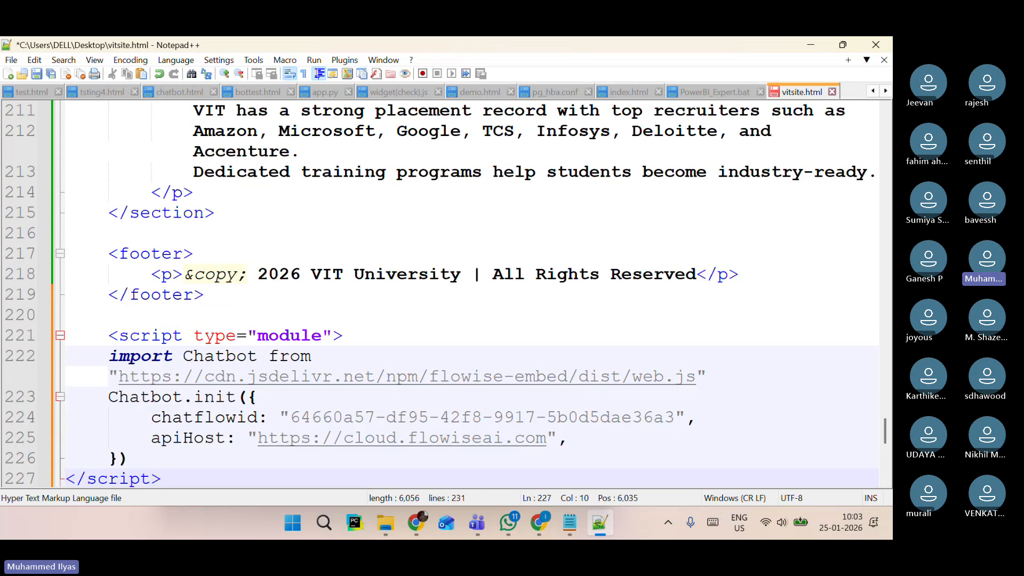
key("ctrl+s")
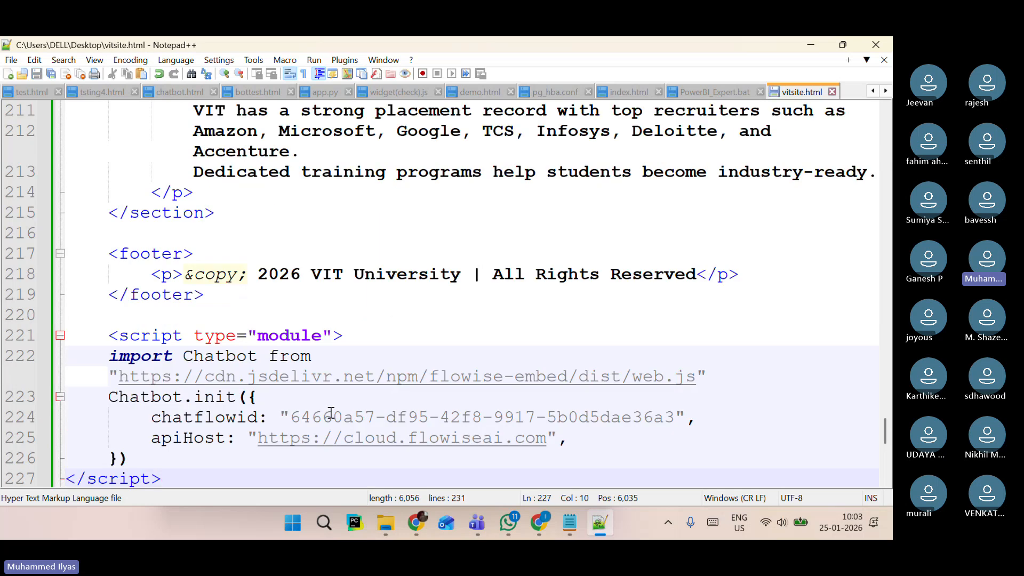
Reload vitsite.html in the browser and open the chatbot widget.
key("alt+Tab")
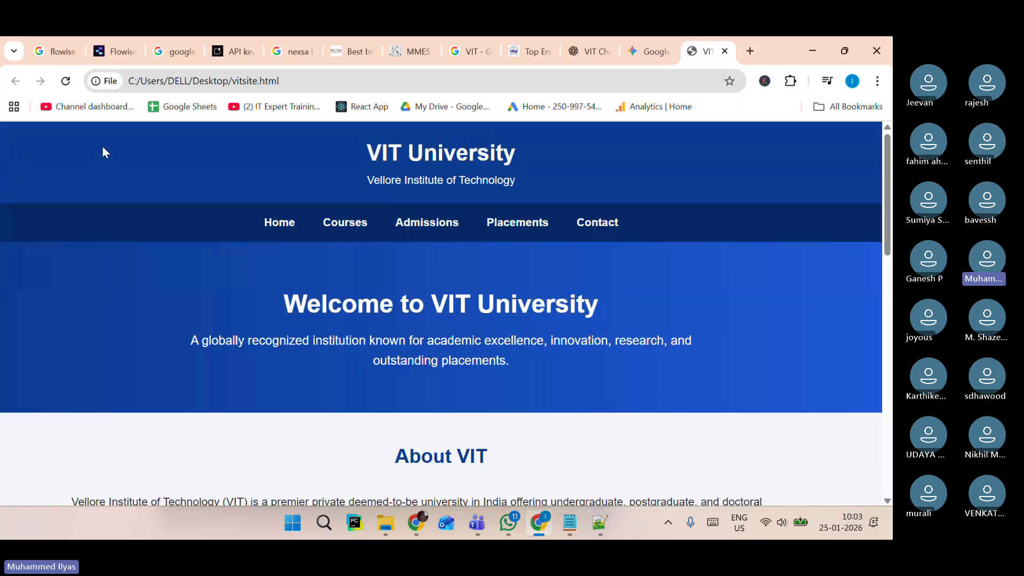
left_click(66, 81)
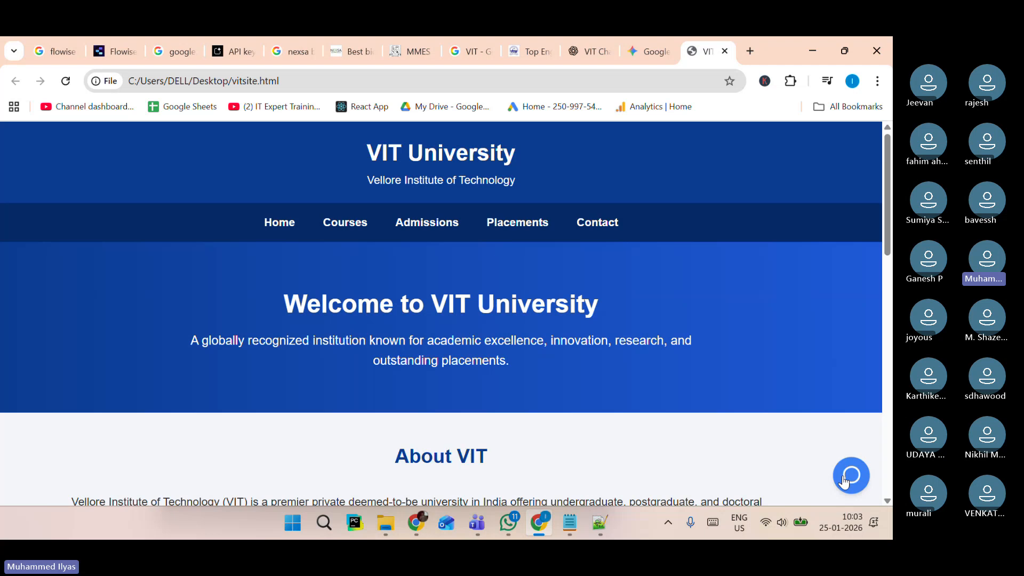
left_click(844, 482)
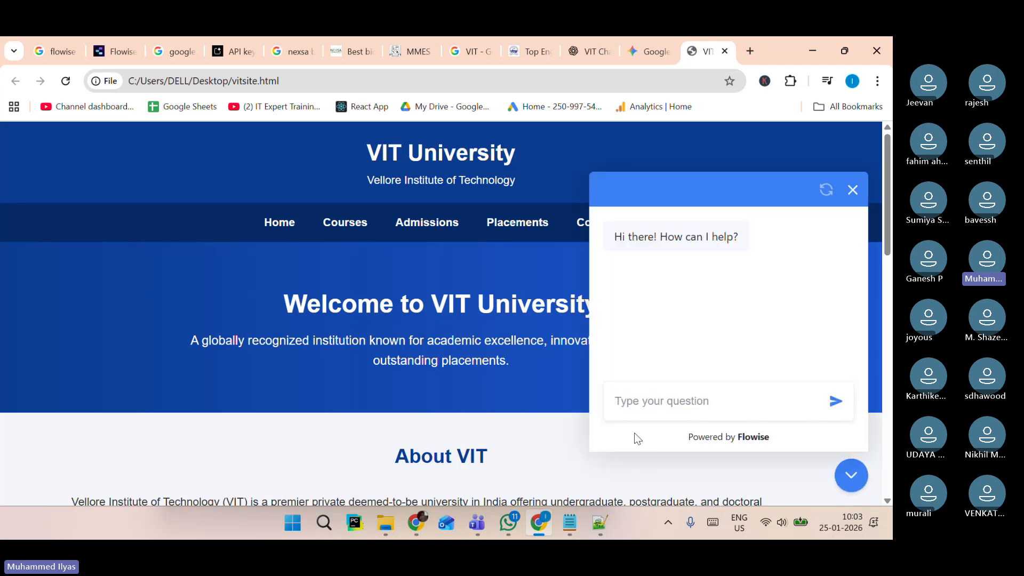
Ask the embedded chatbot "tell me about hostel facilities".
type("tell emabou")
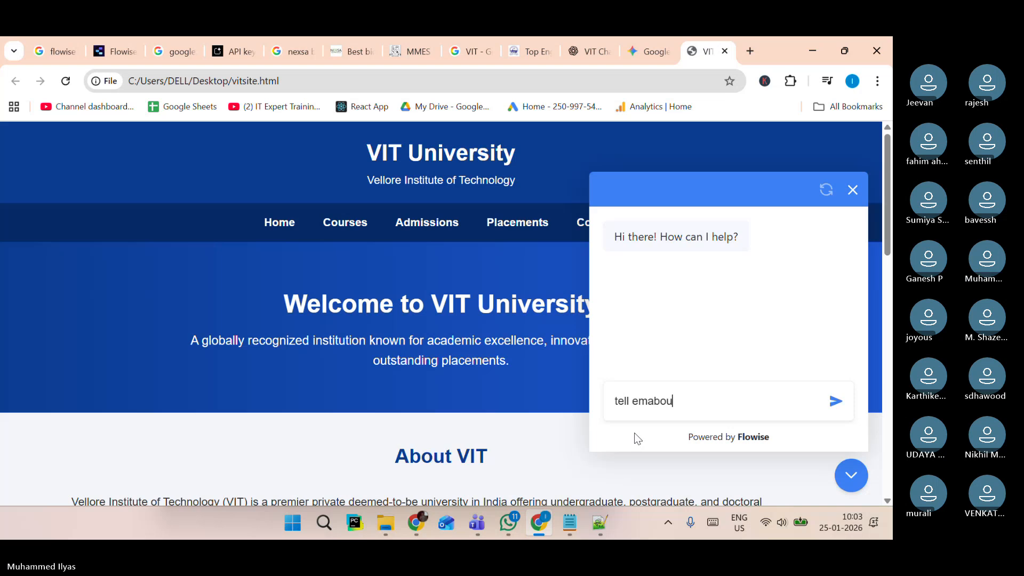
key("BackSpace")
key("BackSpace")
key("BackSpace")
key("BackSpace")
key("BackSpace")
key("BackSpace")
type("me about hoste")
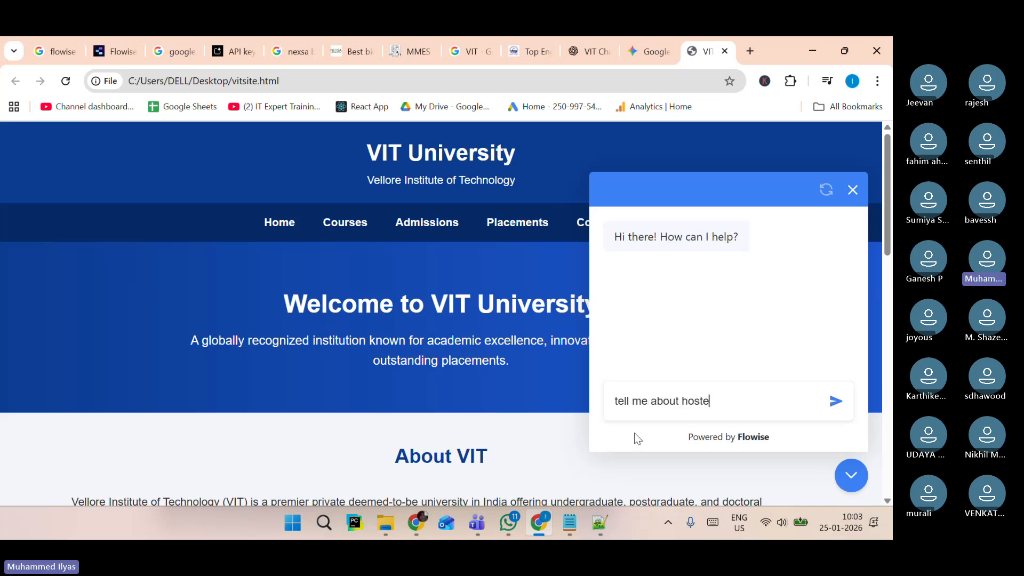
type("l facilities")
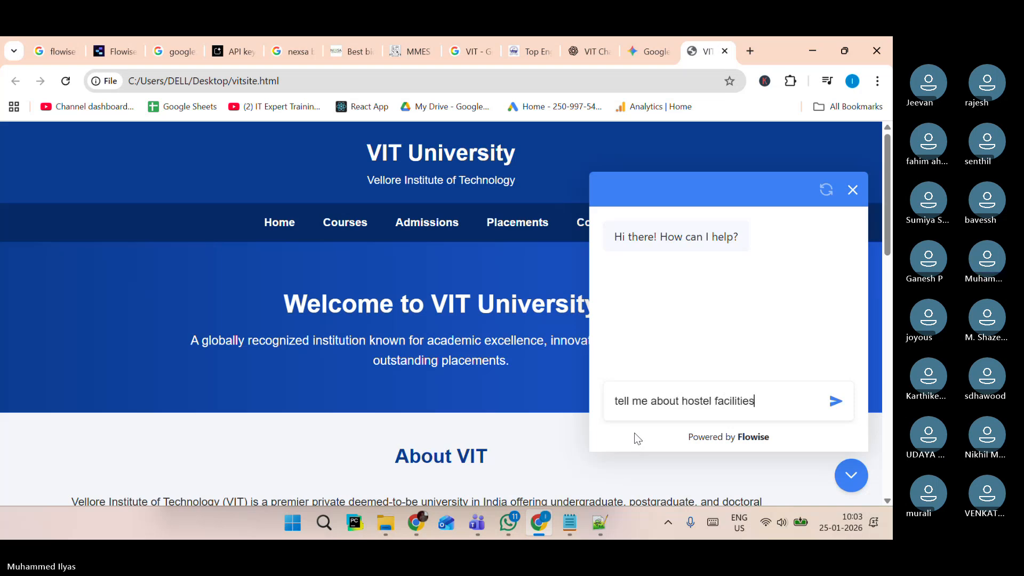
key("Return")
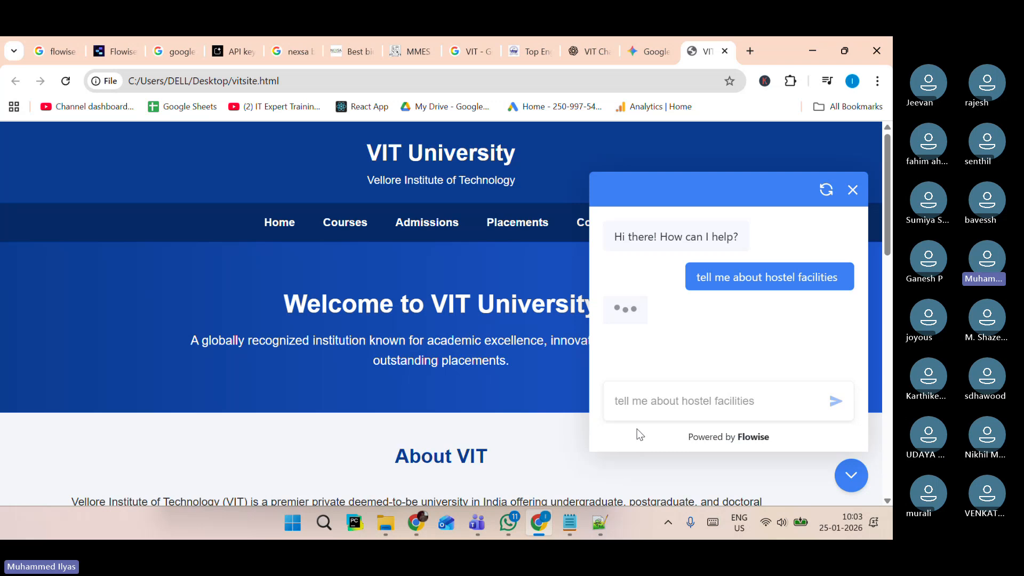
Compare the chatbot's hostel facilities answer against the hostel questions and answers in the VIT context text file.
scroll(717, 310, "up", 2)
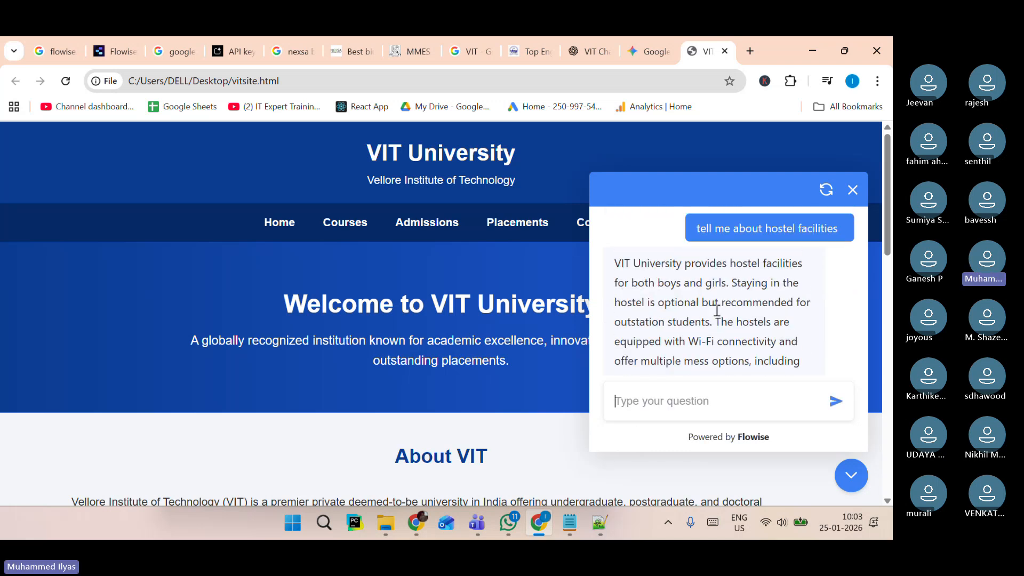
left_click_drag(667, 268, 710, 303)
key("alt+Tab")
scroll(394, 338, "up", 10)
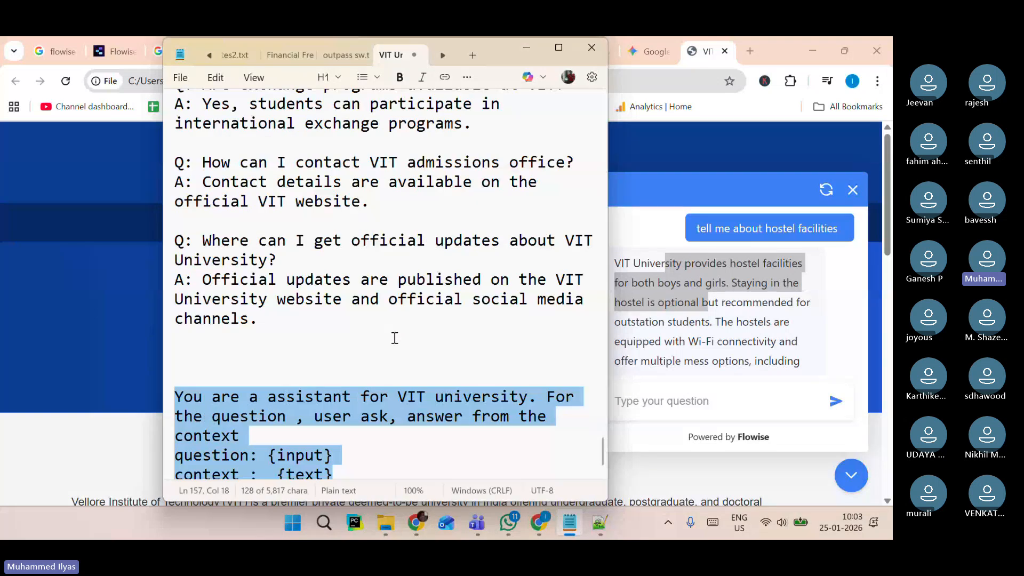
scroll(394, 338, "up", 12)
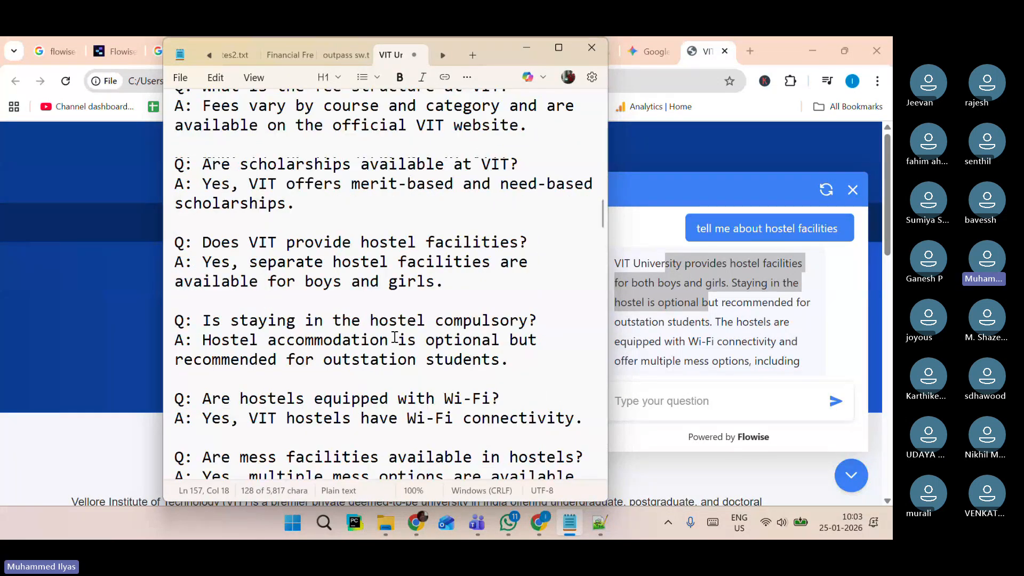
left_click(741, 329)
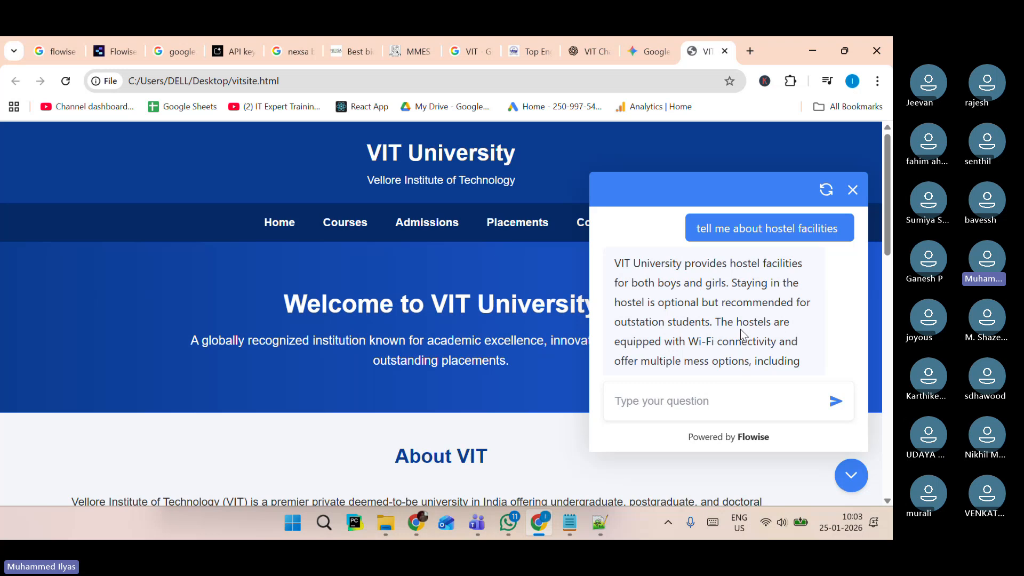
scroll(740, 329, "down", 2)
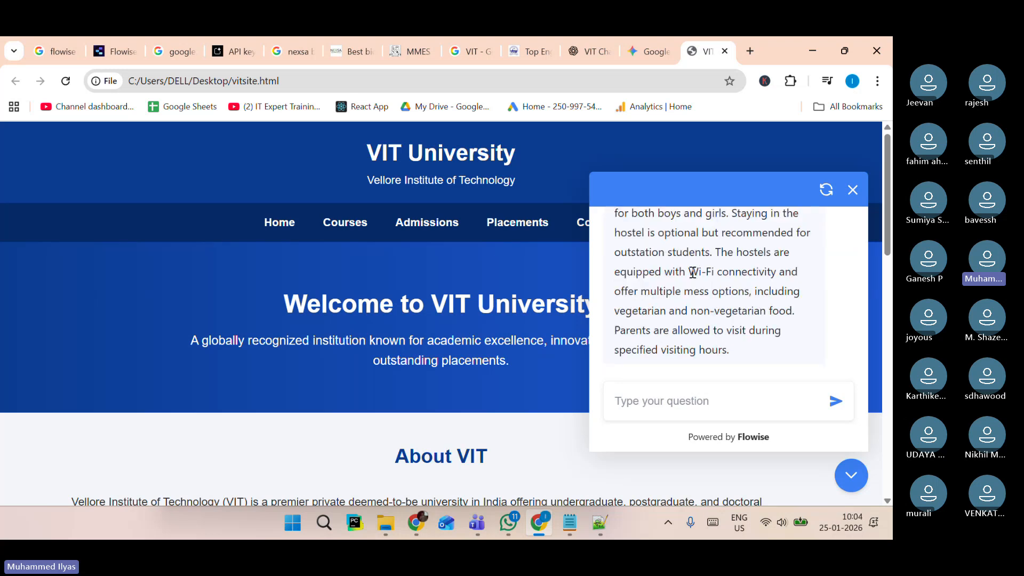
left_click_drag(693, 273, 783, 333)
left_click(570, 523)
scroll(476, 336, "down", 1)
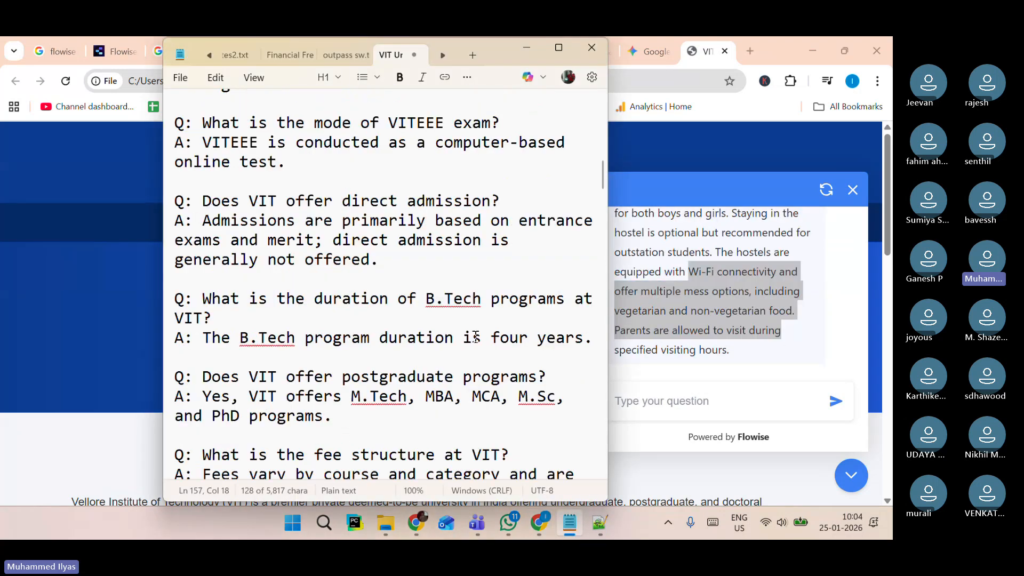
scroll(476, 336, "down", 4)
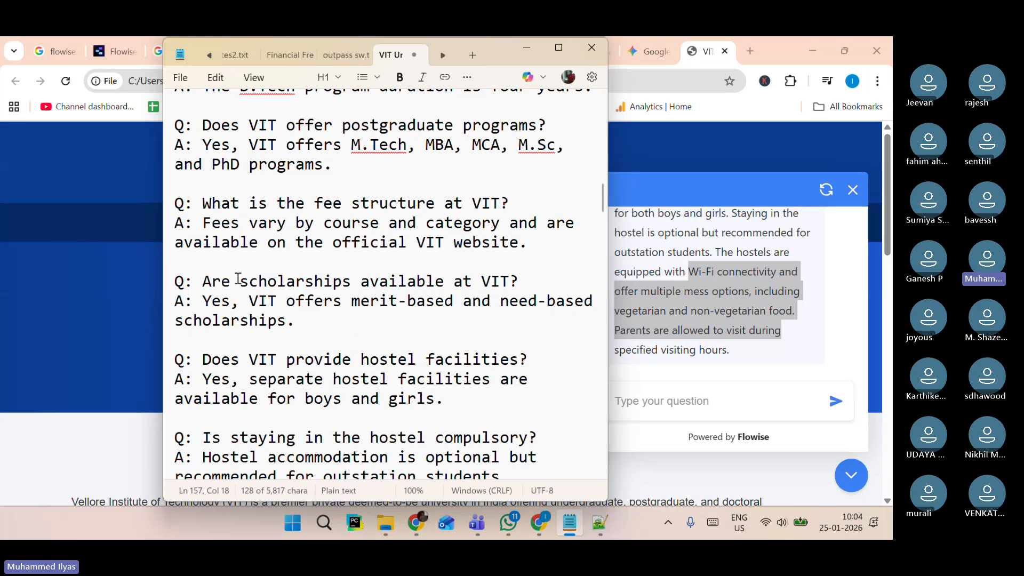
Copy "scholarships available at VIT?" from the context file, ask it in the embedded chatbot, and compare the reply with the file's answer.
left_click_drag(238, 280, 523, 282)
key("ctrl+c")
left_click(647, 393)
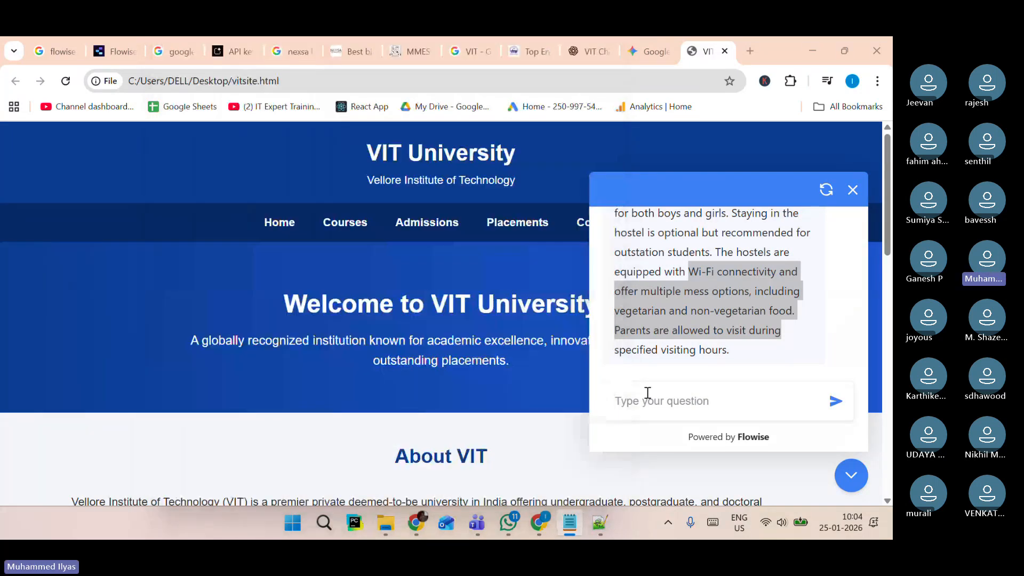
key("ctrl+v")
key("Return")
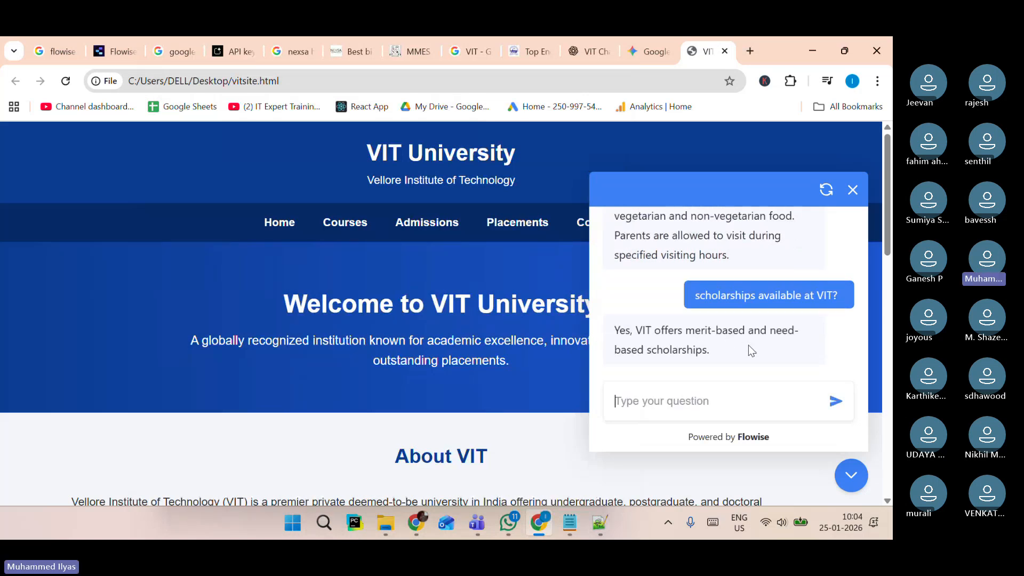
left_click(570, 526)
left_click_drag(231, 301, 525, 350)
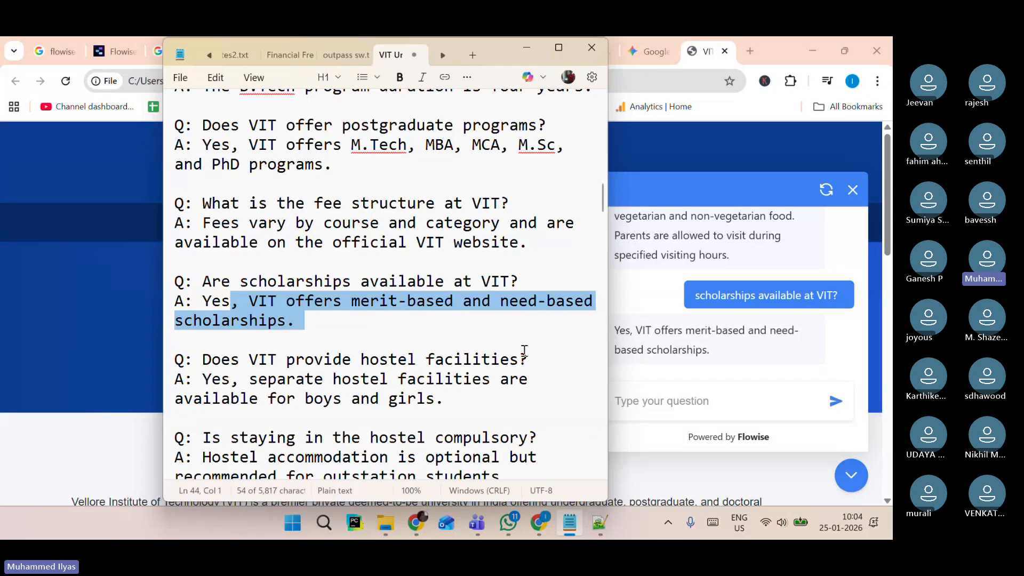
left_click(740, 351)
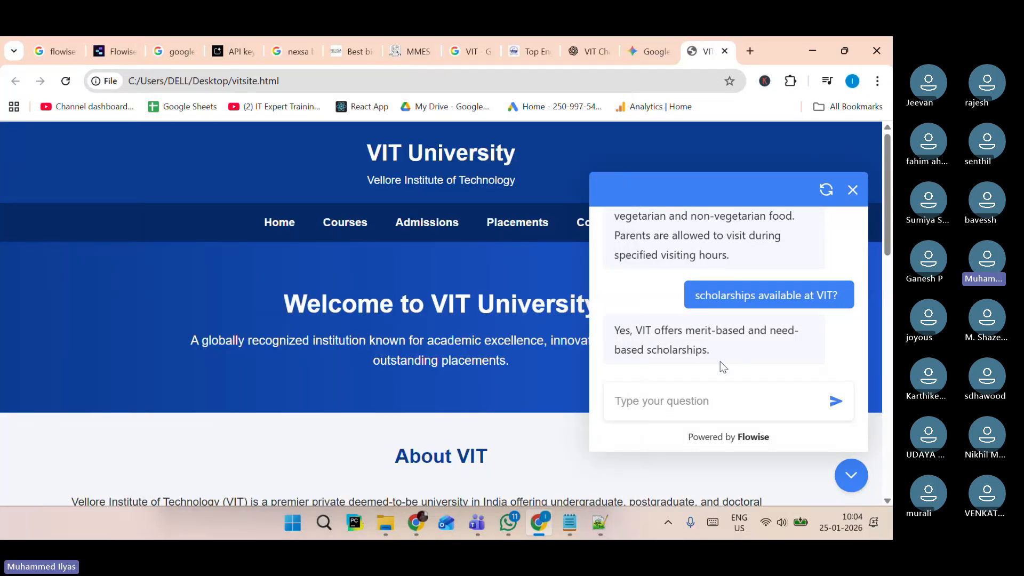
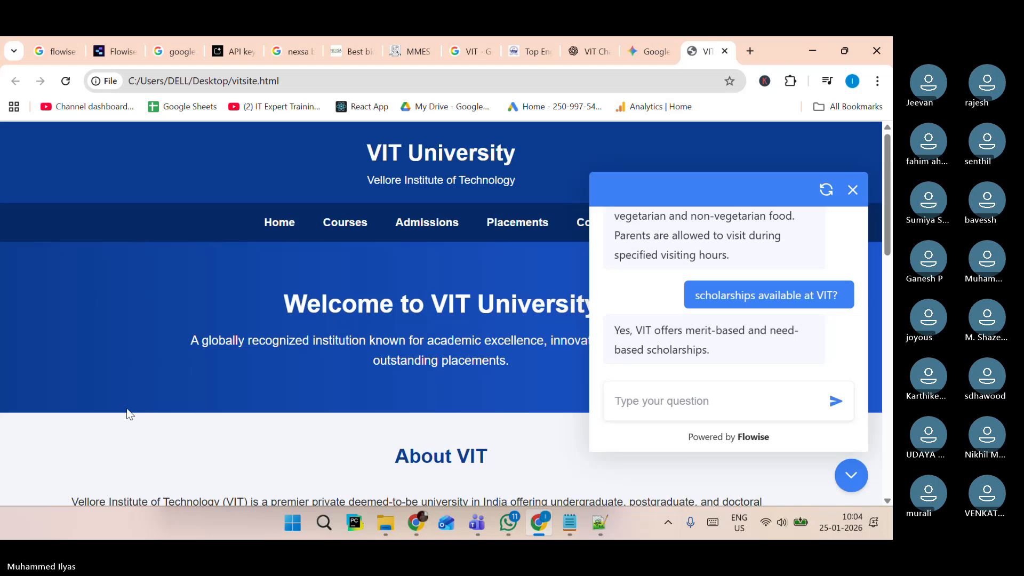
Review the Flowise embed code and the matching chatbot script block in vitsite.html.
left_click(132, 44)
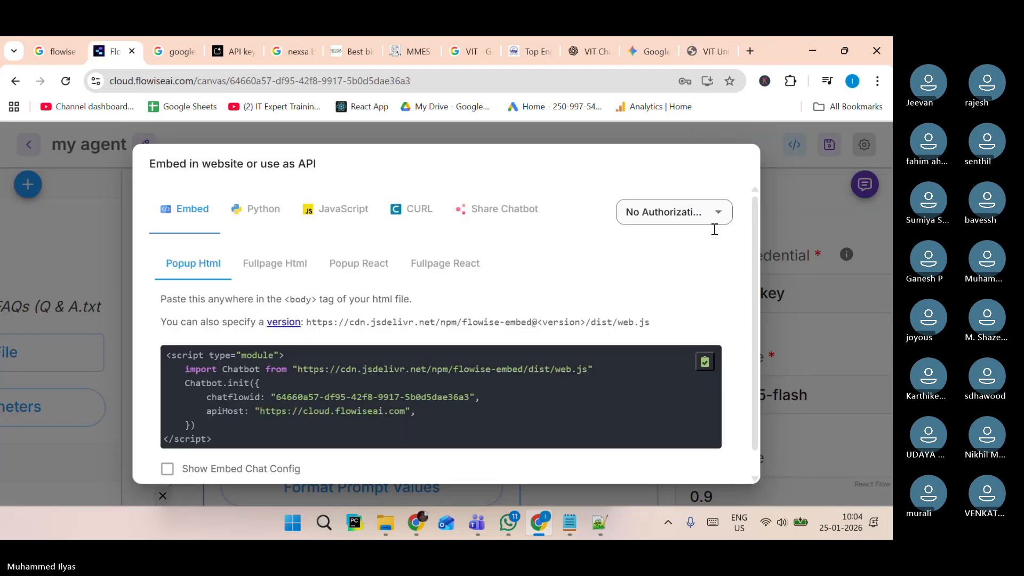
left_click(859, 246)
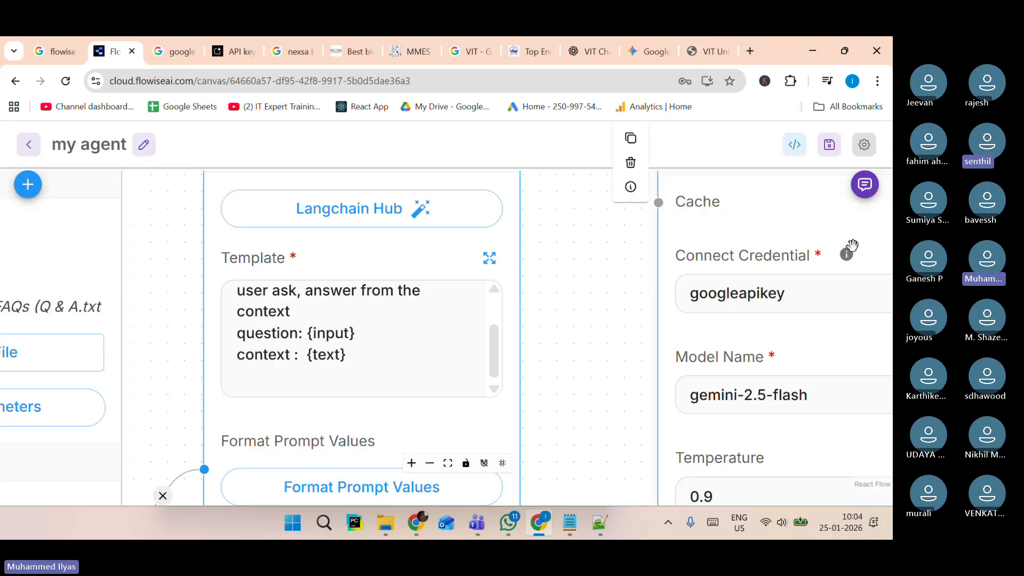
left_click(153, 60)
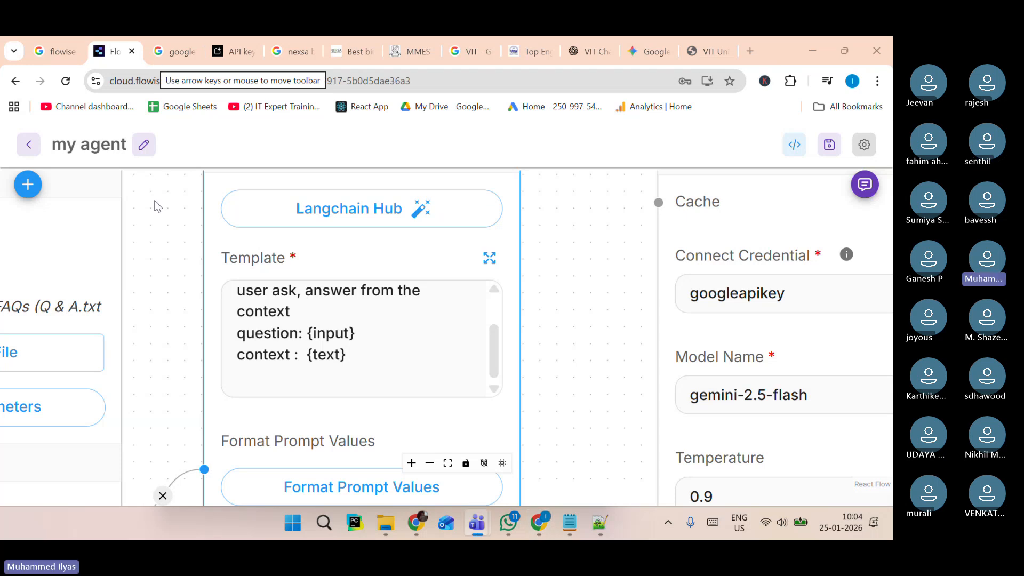
left_click(600, 523)
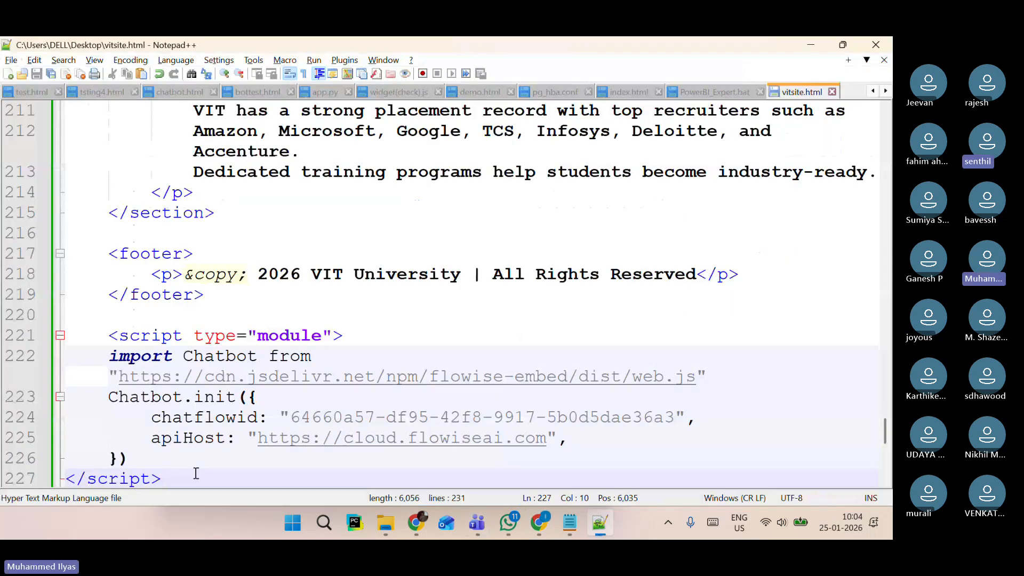
left_click_drag(162, 477, 107, 333)
left_click(600, 331)
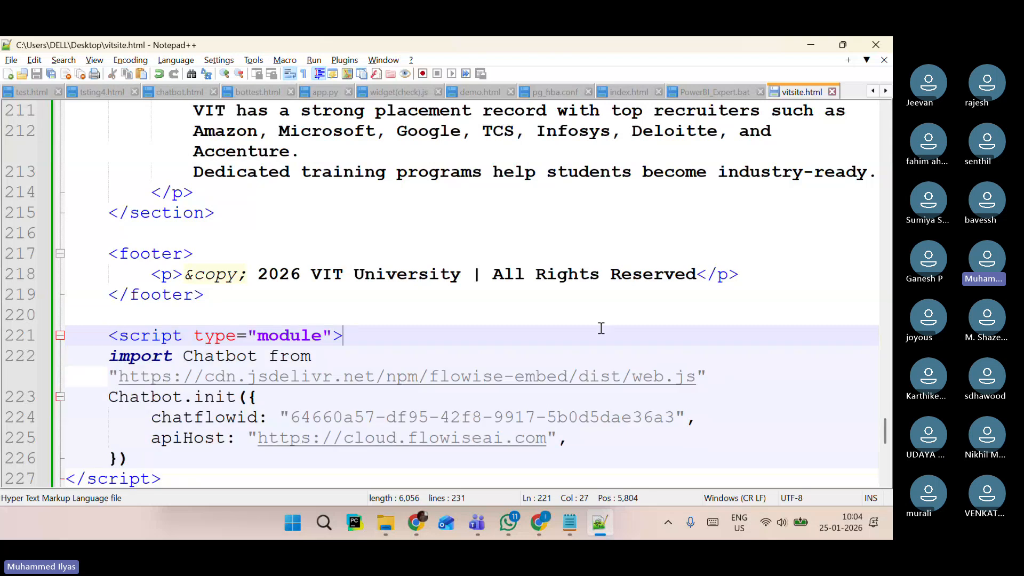
left_click(798, 43)
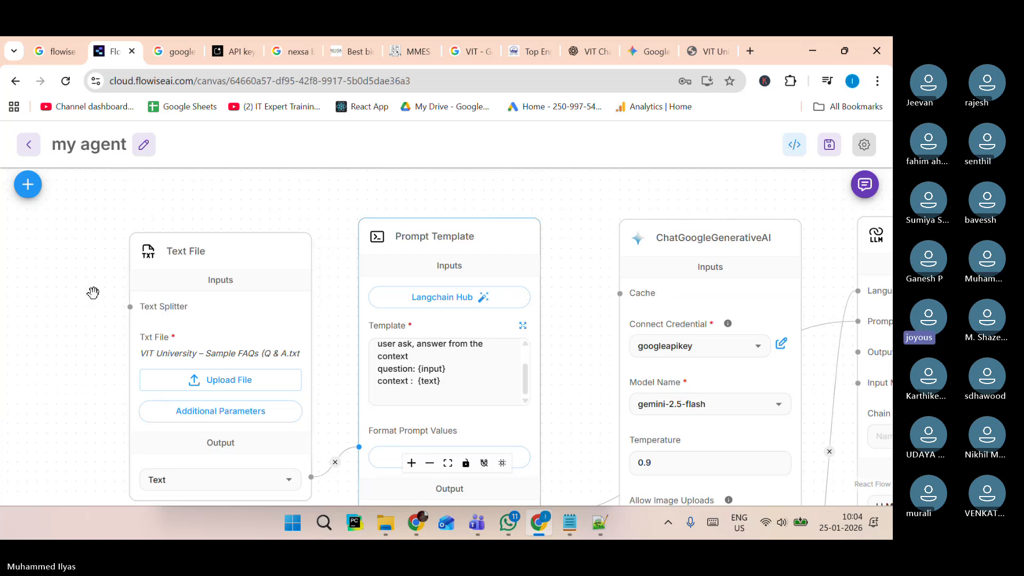
Rearrange the Text File, Prompt Template, ChatGoogleGenerativeAI and LLM Chain nodes closer together on the canvas.
left_click_drag(94, 293, 38, 279)
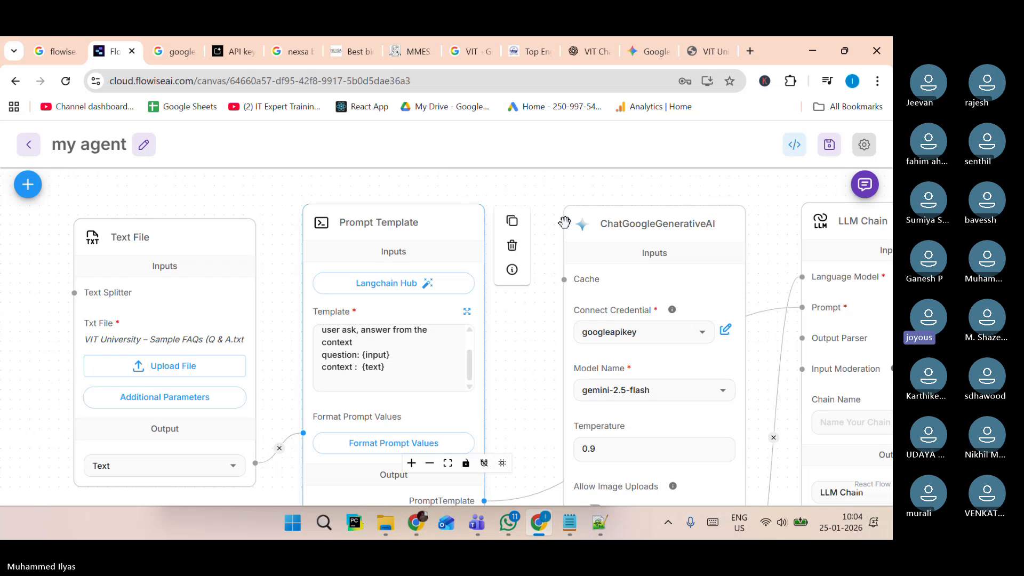
left_click_drag(689, 223, 642, 223)
left_click_drag(822, 220, 776, 219)
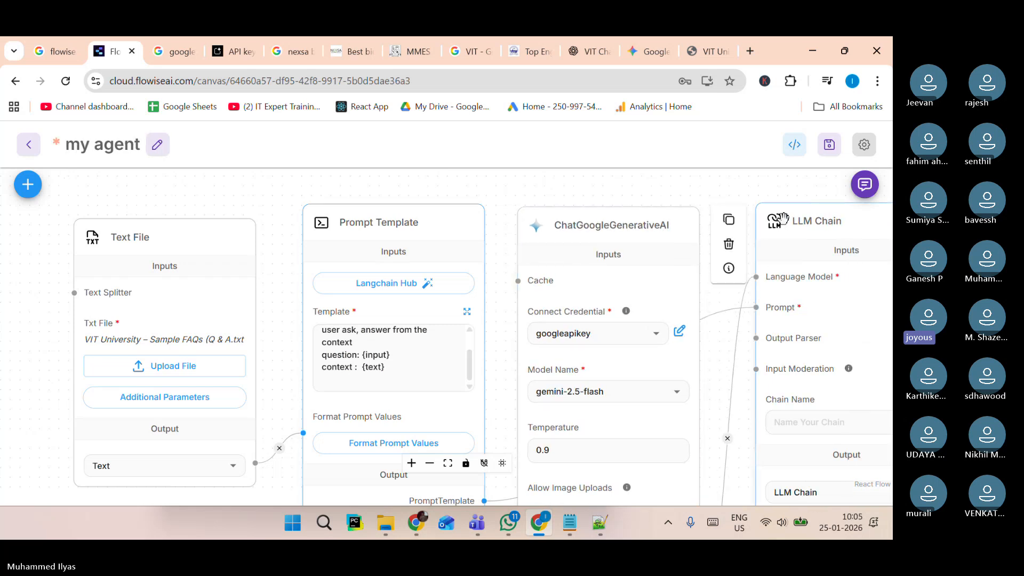
left_click_drag(155, 242, 132, 240)
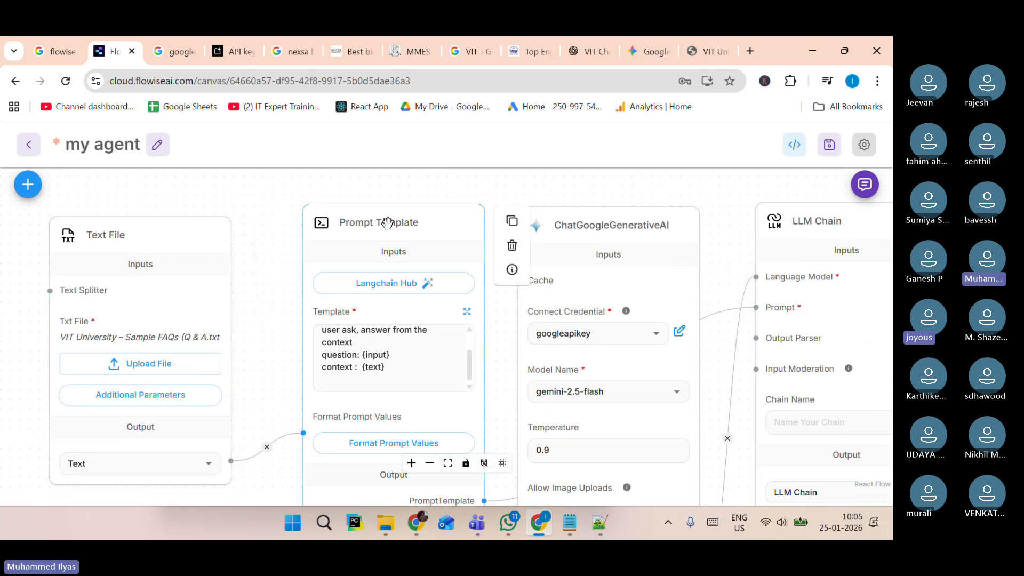
left_click_drag(384, 222, 357, 223)
left_click_drag(583, 237, 552, 231)
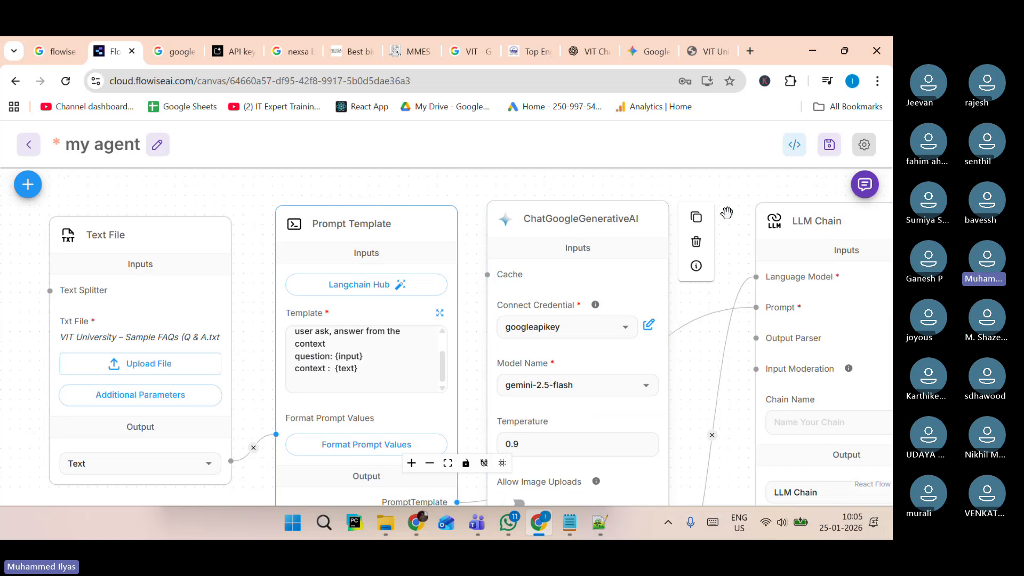
left_click_drag(801, 216, 770, 211)
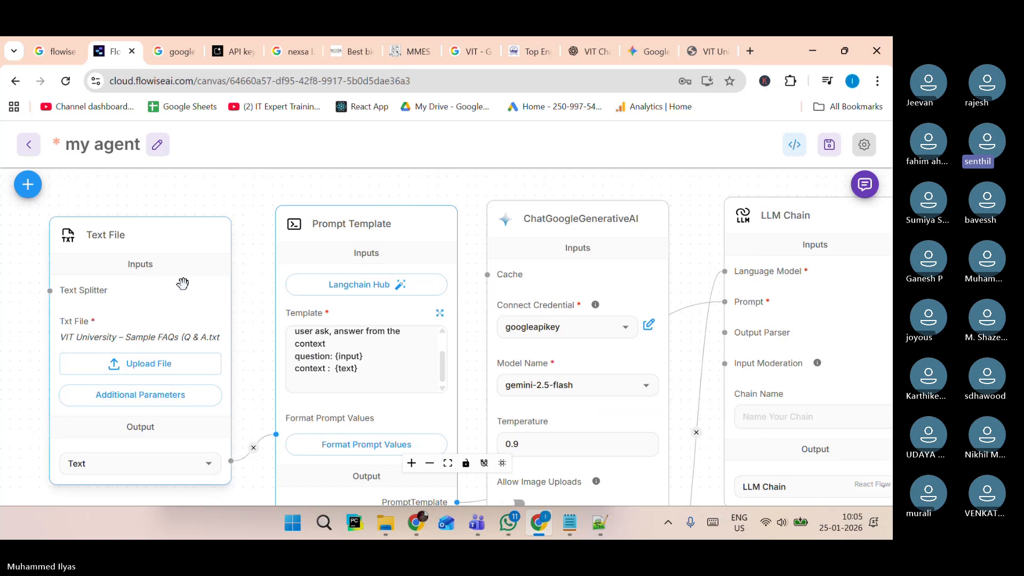
left_click_drag(331, 228, 322, 227)
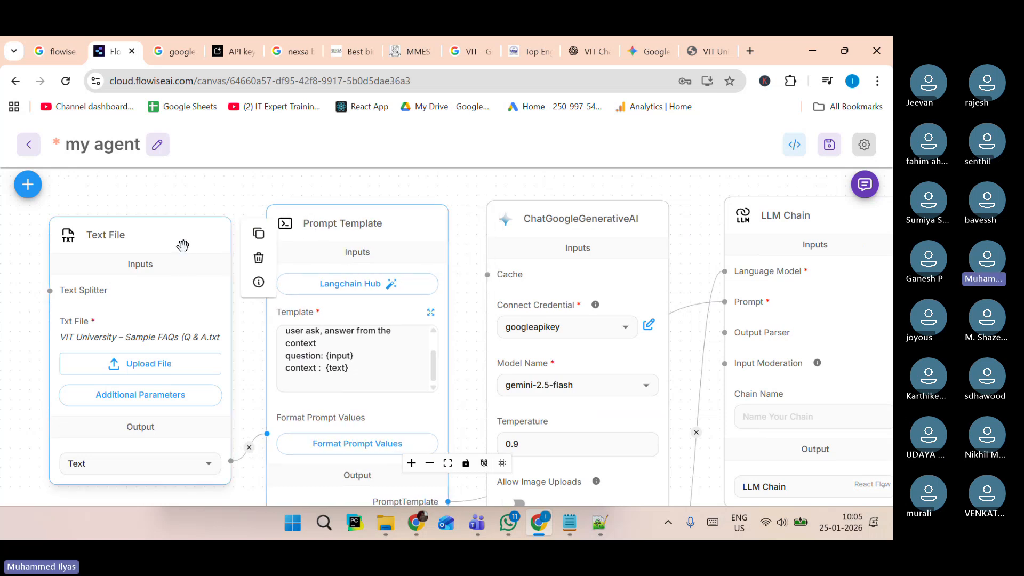
left_click_drag(183, 245, 168, 242)
left_click_drag(321, 223, 290, 226)
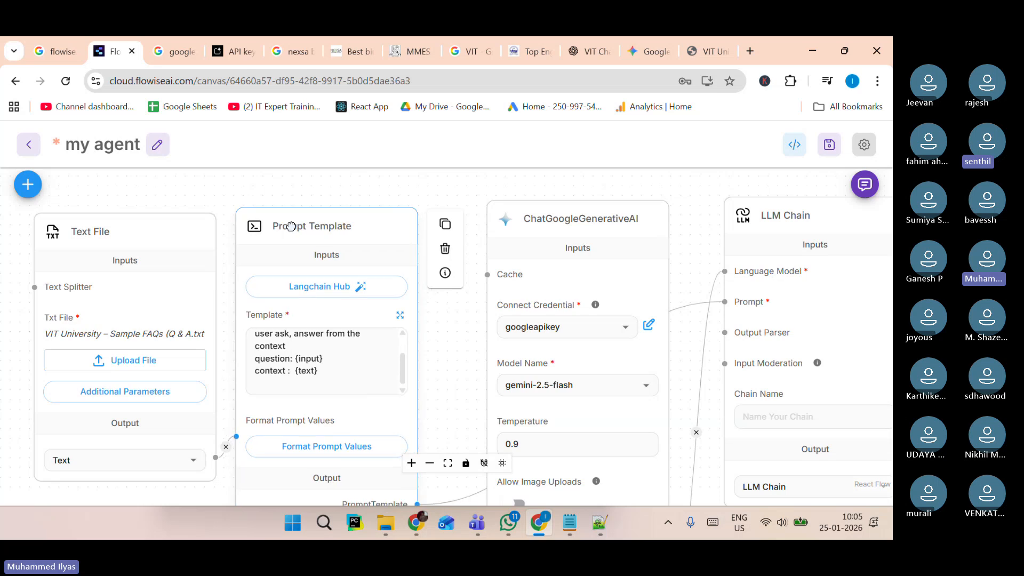
left_click_drag(582, 218, 543, 226)
left_click_drag(830, 219, 785, 228)
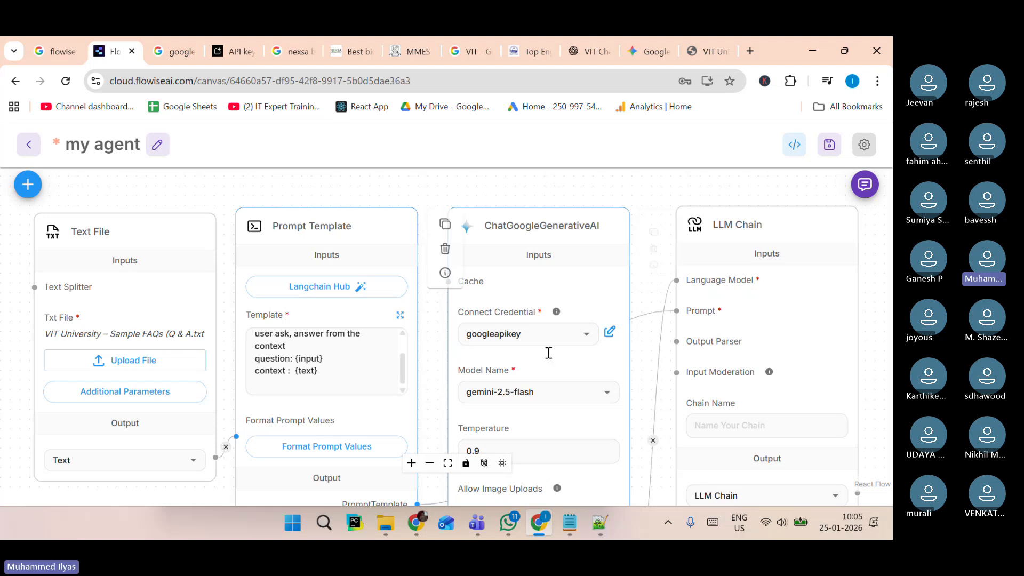
Switch to the Teams meeting and read the participants list and meeting chat.
mouse_move(477, 524)
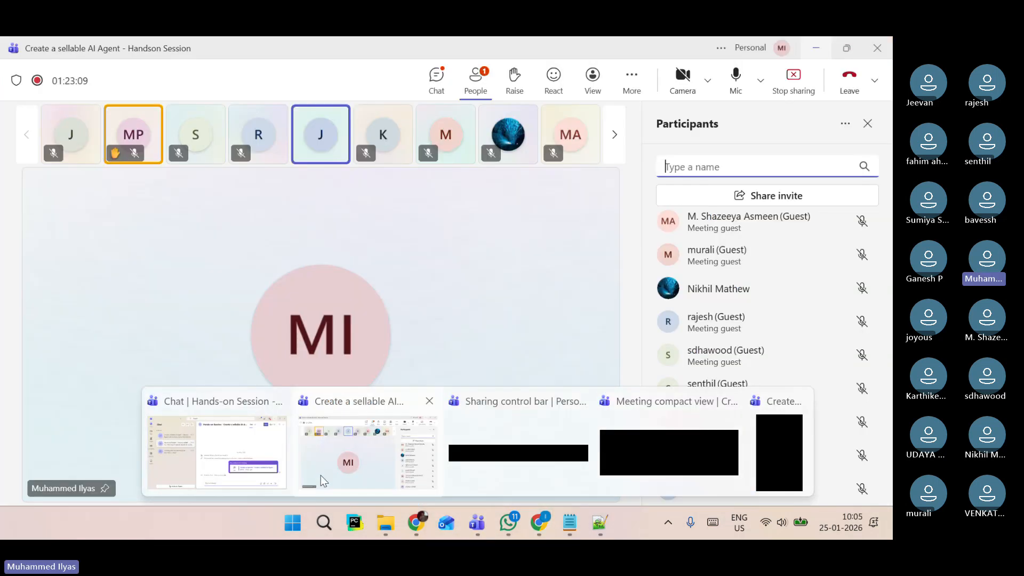
left_click(321, 475)
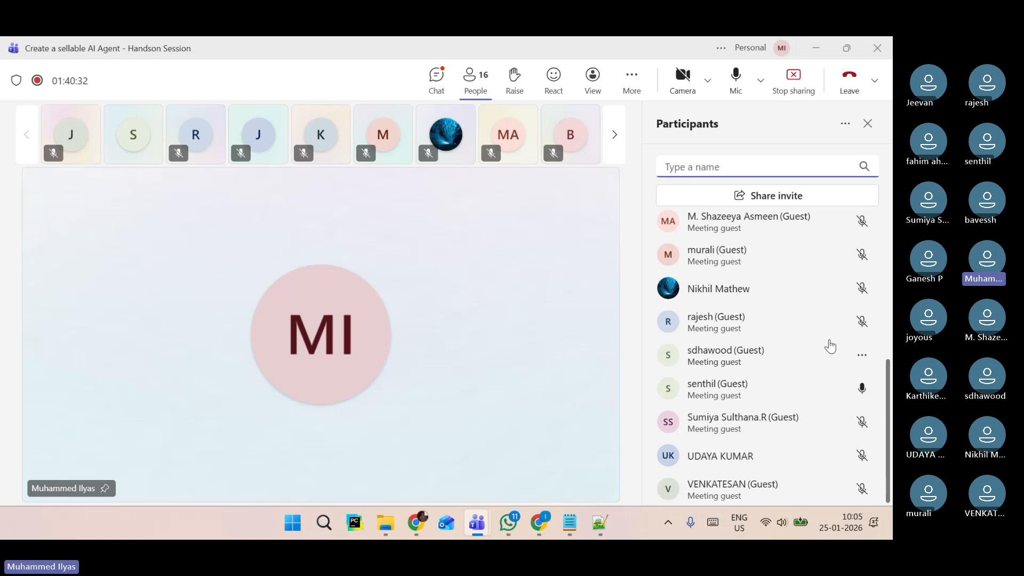
scroll(830, 344, "up", 5)
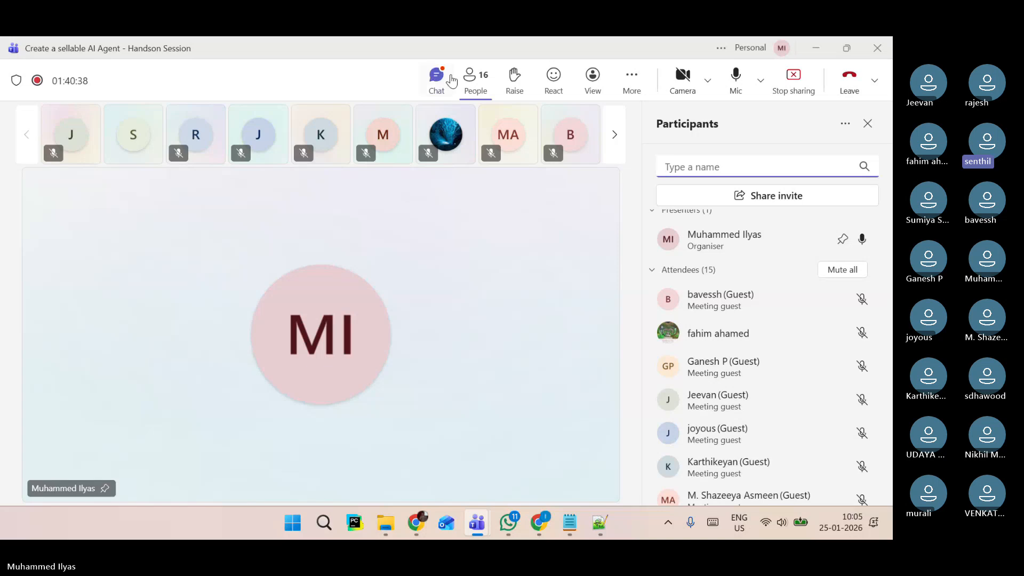
left_click(438, 78)
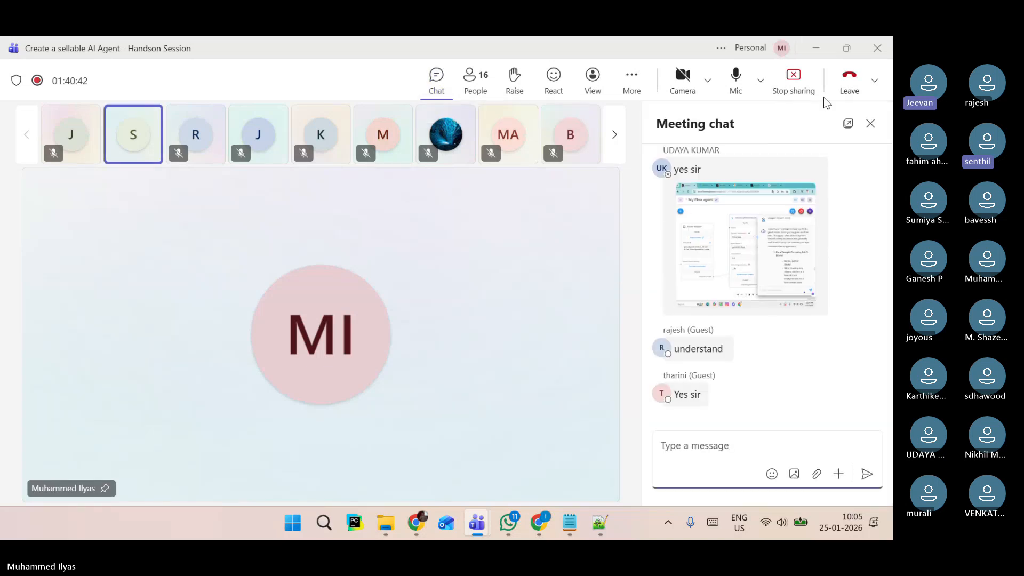
left_click(822, 51)
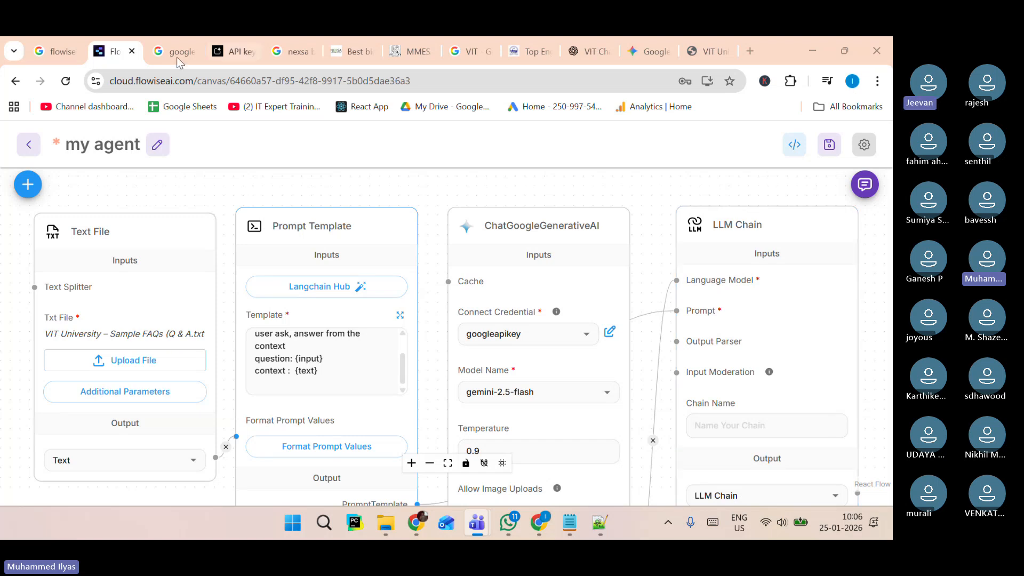
Open dimeadozen.ai in a new browser tab.
left_click(741, 55)
type("dimeadozen.ai")
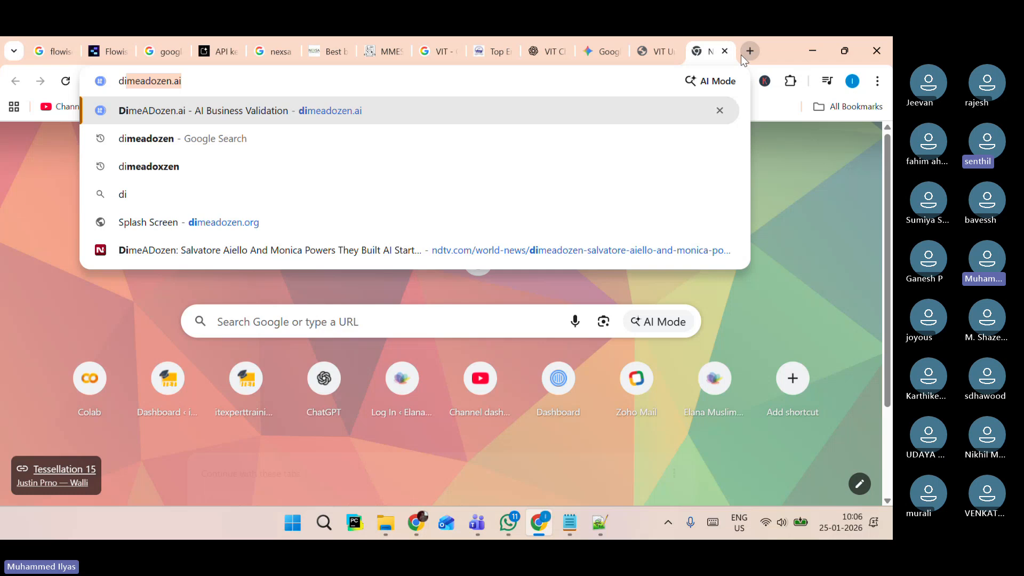
key("Return")
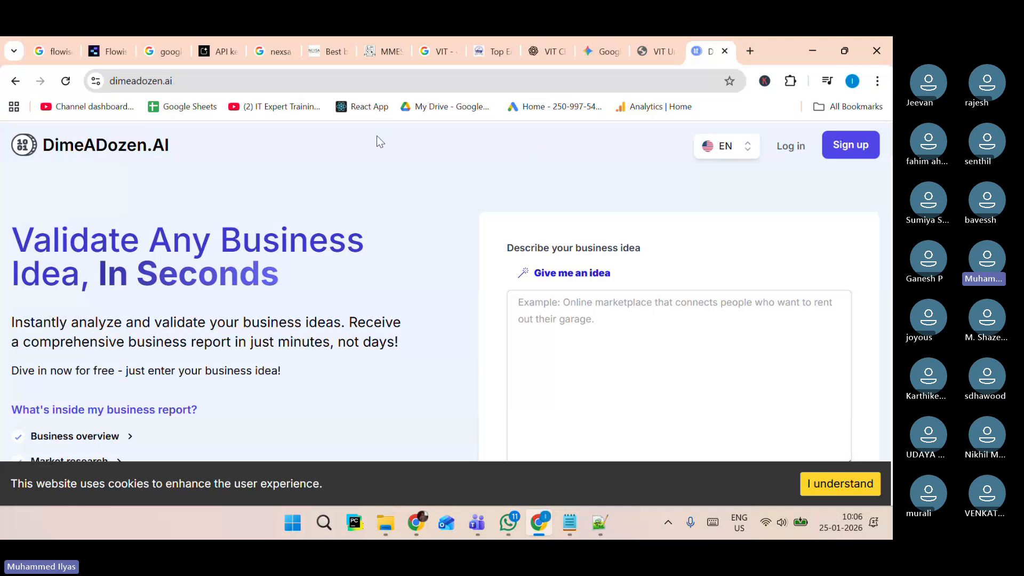
In WhatsApp, open the GenAI Level 1 Course group and copy the "Topics covered in this course" message.
left_click(515, 524)
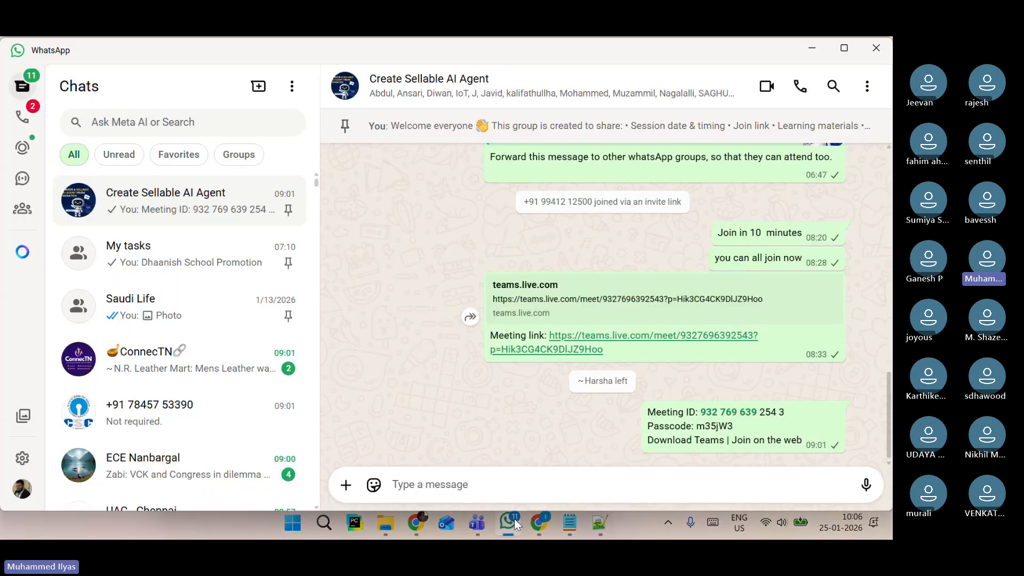
scroll(184, 259, "down", 7)
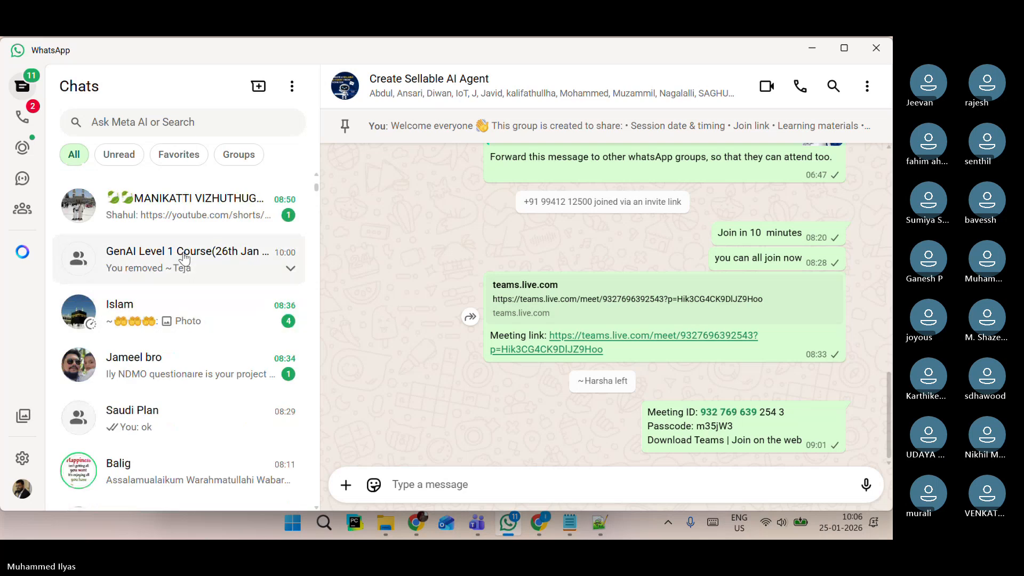
left_click(184, 258)
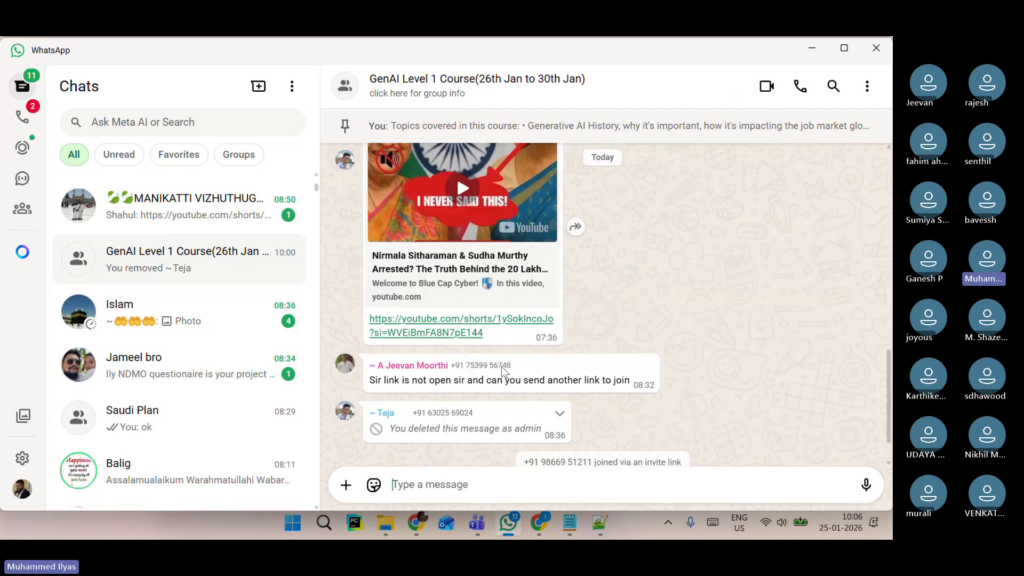
scroll(503, 372, "up", 15)
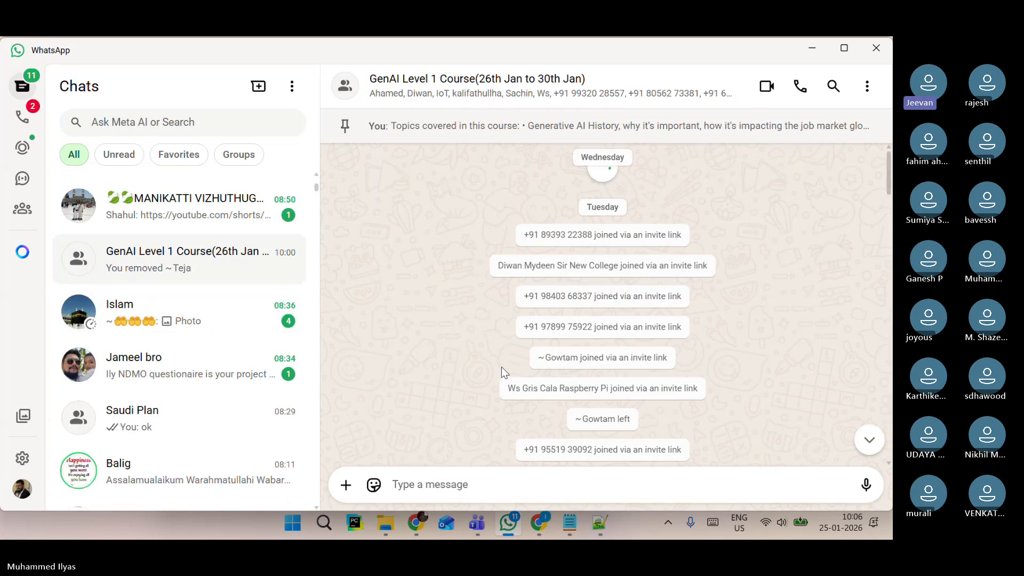
scroll(503, 372, "down", 5)
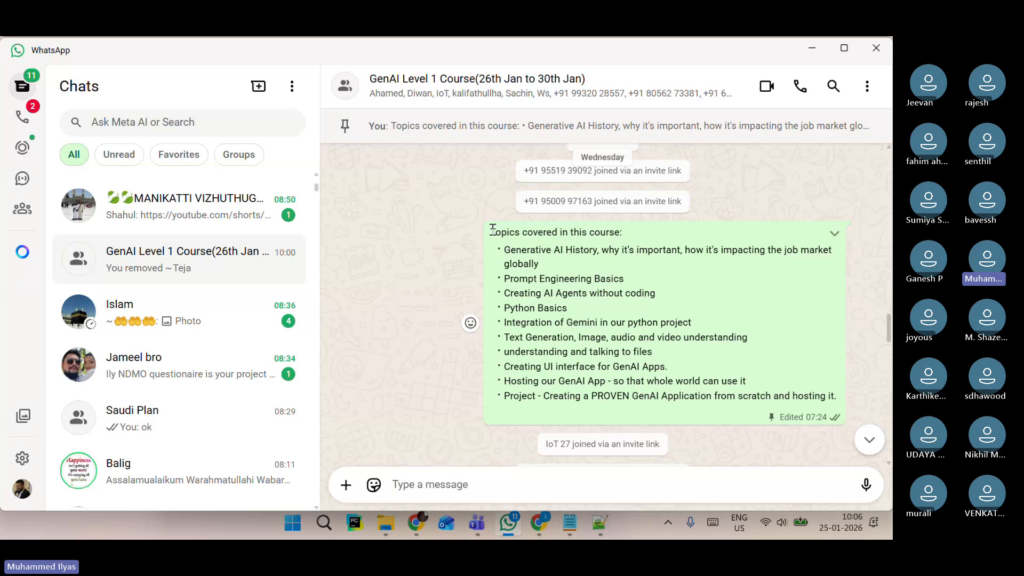
left_click_drag(493, 231, 837, 398)
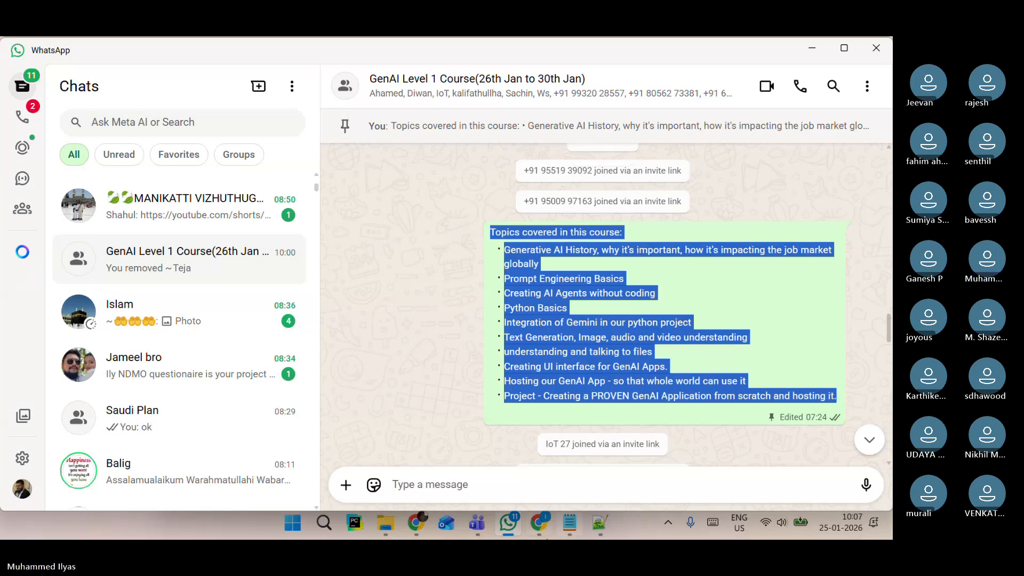
Paste the course topics list into a new Notepad tab.
left_click(566, 530)
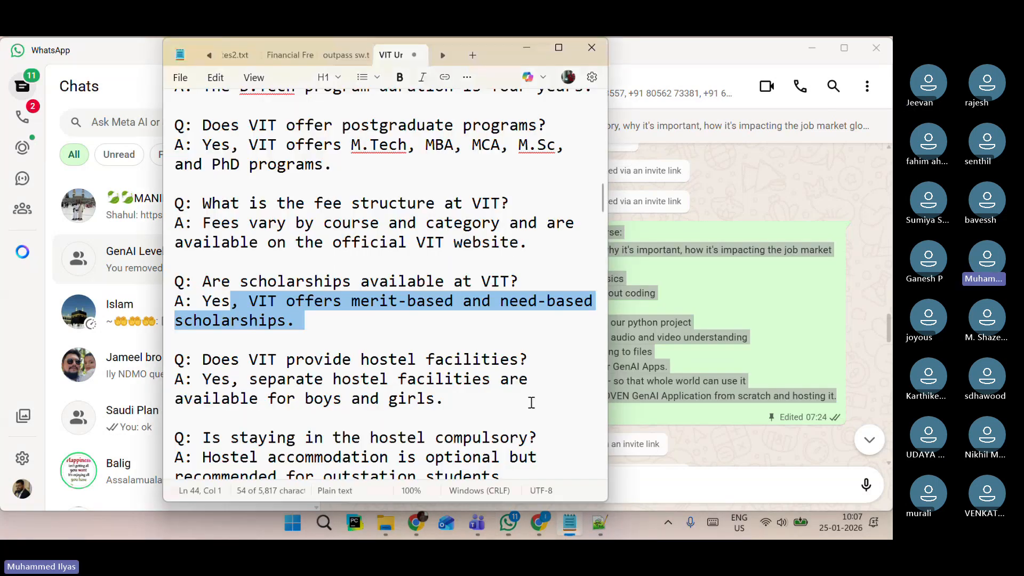
key("ctrl+n")
left_click(558, 48)
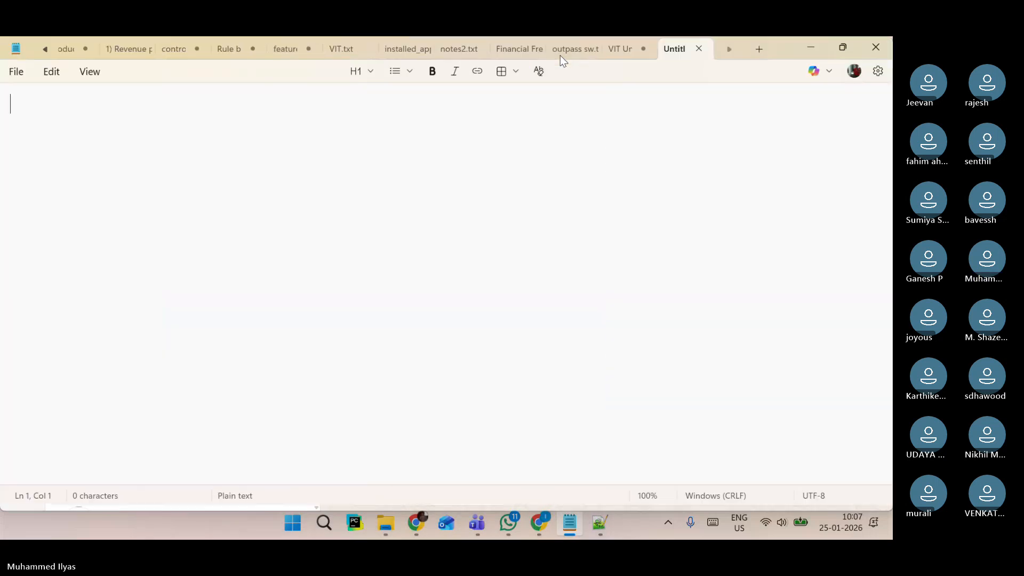
type("Topics covered in this course: - Generative AI History, why it's important, how it's impacting the job market globally - Prompt Engineering Basics - Creating AI Agents without coding - Python Basics - Integration of Gemini in our python project - Text Generation, Image, audio and video understanding - understanding and talking to files - Creating UI interface for GenAI Apps. - Hosting our GenAI App - so that whole world can use it - Project - Creating a PROVEN GenAI Application from scratch and hosting it.")
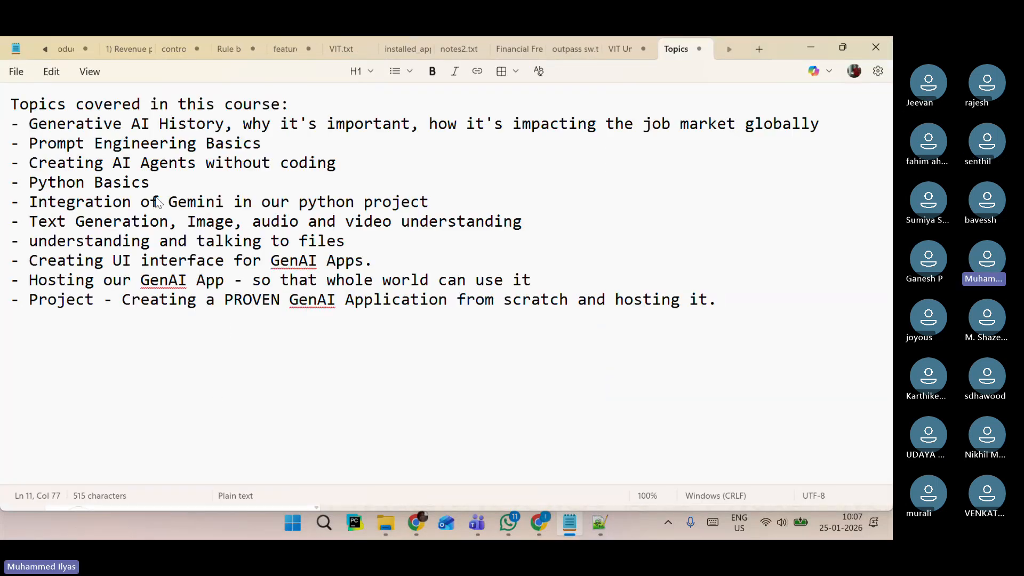
left_click(158, 202)
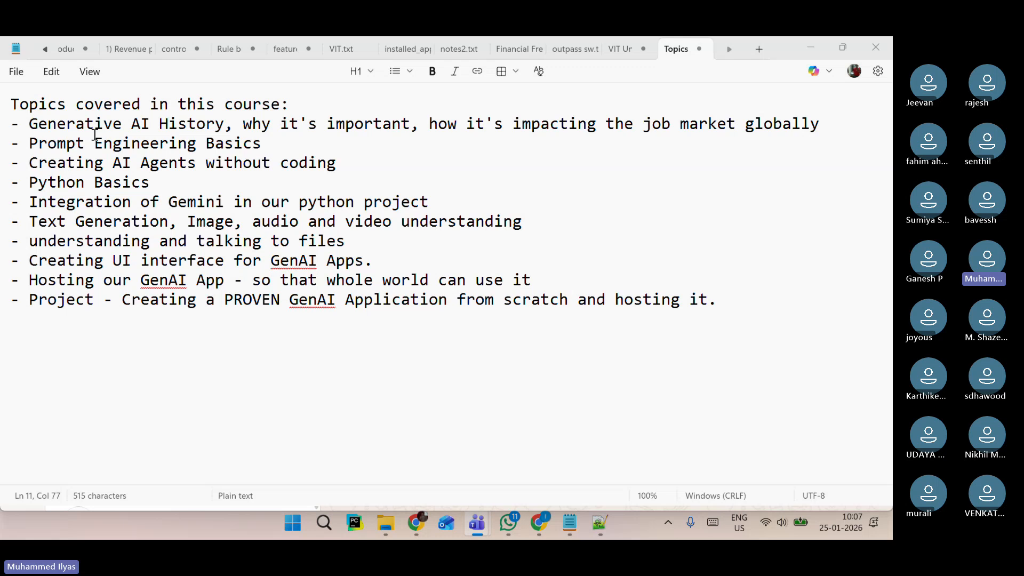